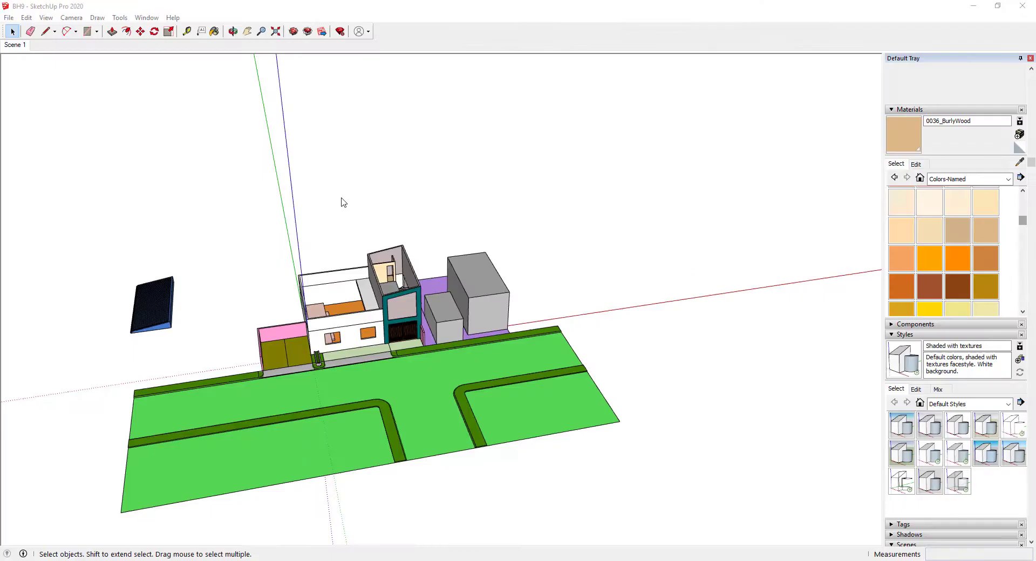
- Start a ground rectangle by placing its first corner near the house's base
mouse_move(339, 200)
middle_mouse_down()
mouse_move(399, 421)
mouse_move(301, 394)
middle_mouse_up()
key("r")
left_click(317, 297)
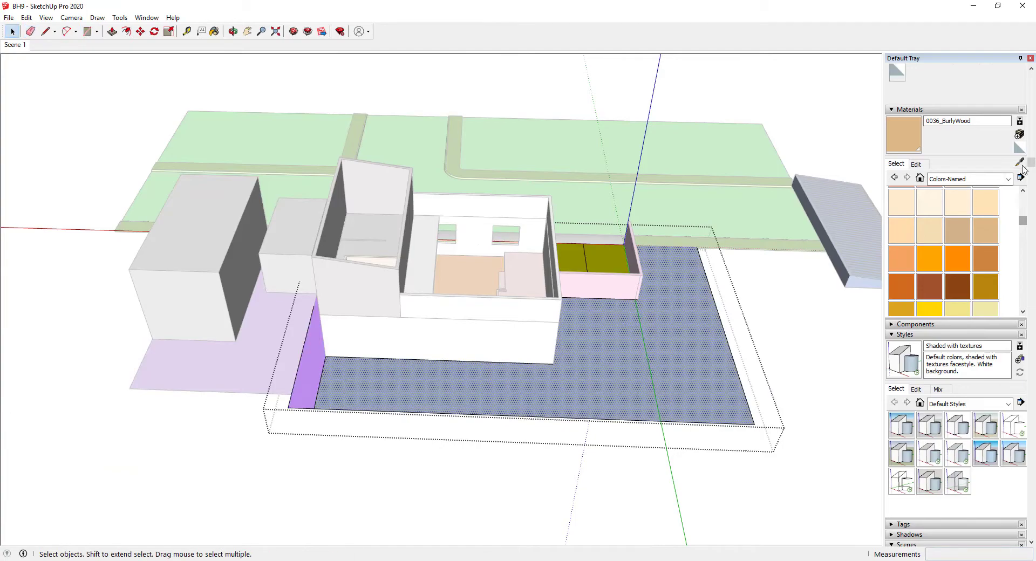
- Reverse the new ground face so its purple front side shows
right_click(351, 398)
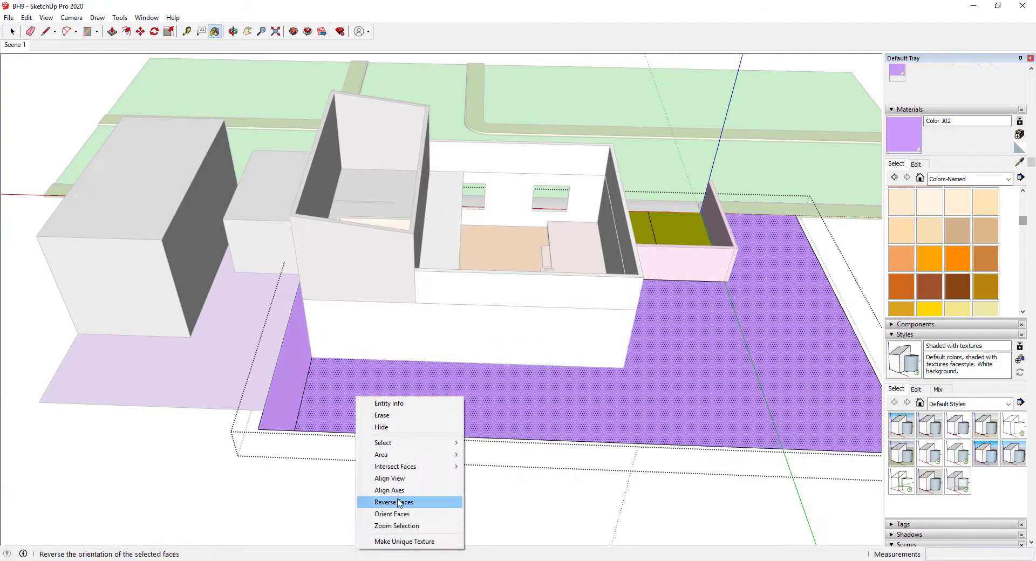
left_click(393, 499)
middle_click_drag(349, 393, 495, 324)
scroll(477, 327, "up", 5)
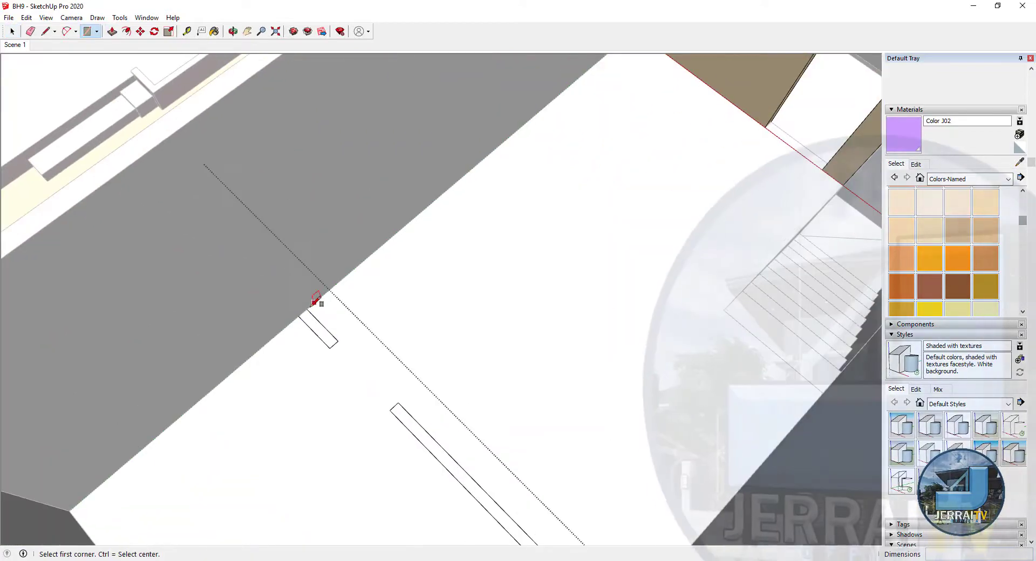
scroll(316, 300, "down", 5)
middle_click_drag(316, 300, 393, 405)
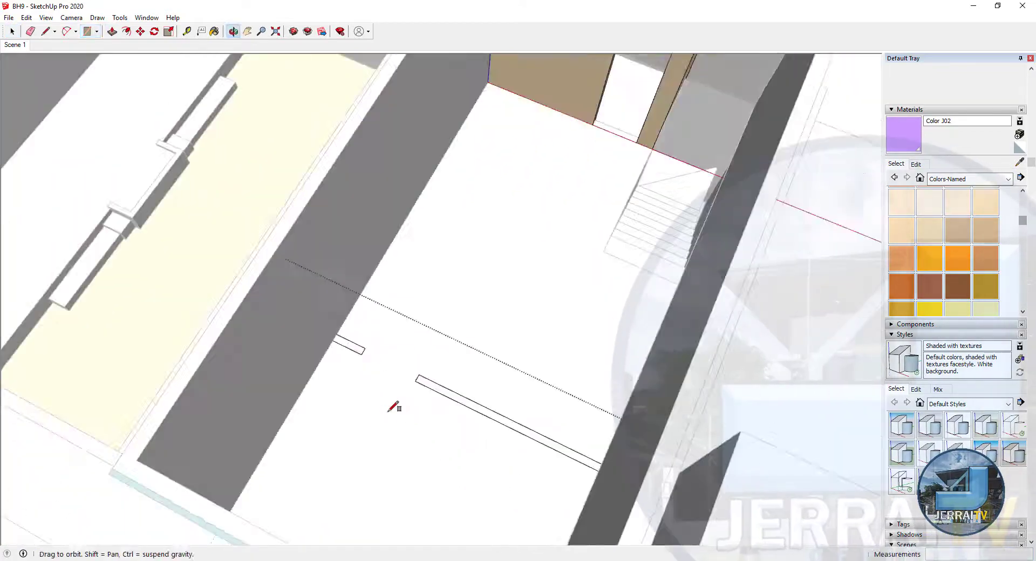
- Select geometry near the room wall and look over the stairs and orange floor
key("space")
key("p")
mouse_move(486, 467)
middle_mouse_down()
mouse_move(415, 371)
mouse_move(395, 371)
middle_mouse_up()
key("space")
left_click_drag(395, 370, 437, 410)
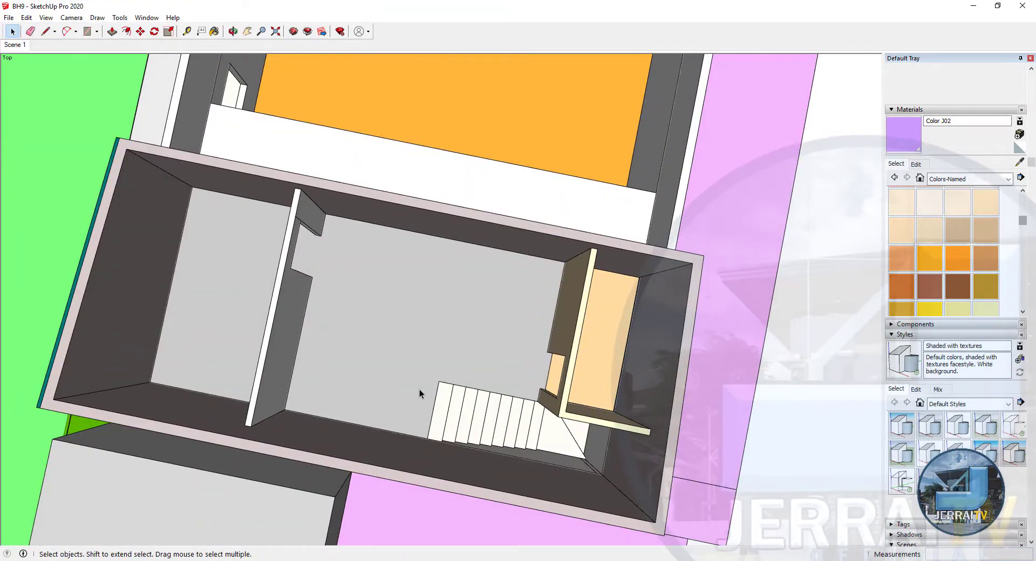
scroll(419, 390, "up", 5)
middle_click_drag(382, 426, 309, 384)
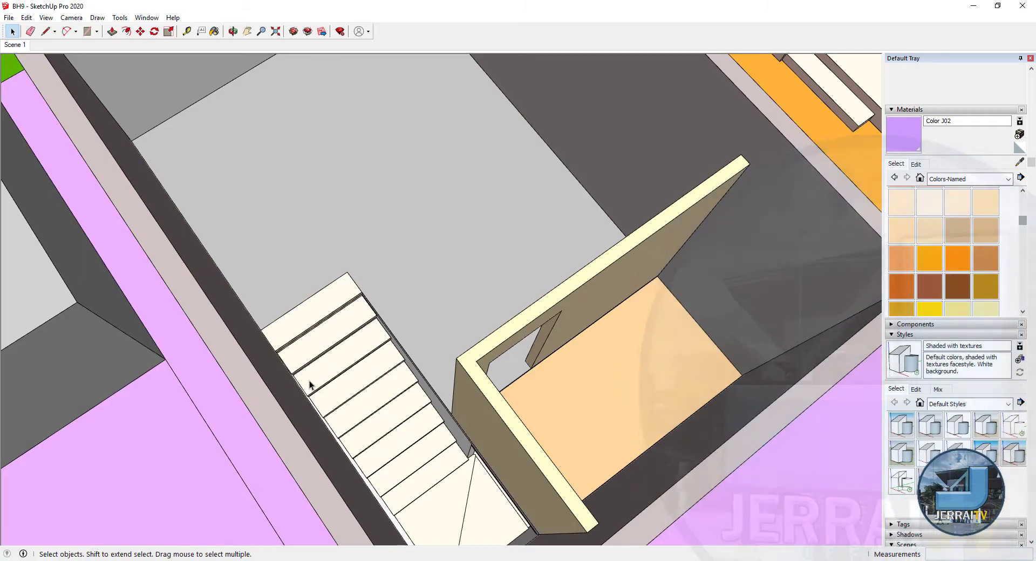
scroll(424, 416, "down", 3)
middle_click_drag(423, 416, 414, 330)
scroll(386, 231, "up", 2)
scroll(424, 249, "up", 3)
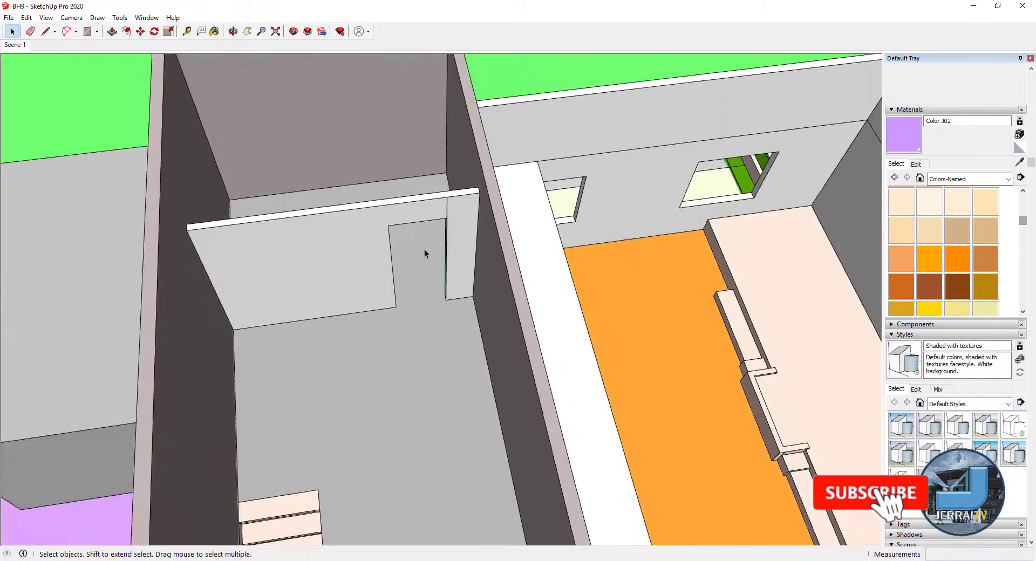
scroll(424, 253, "down", 3)
- Open the stair room group for editing and view the room and stairs
double_click(463, 227)
mouse_move(377, 257)
middle_mouse_down()
mouse_move(447, 388)
mouse_move(467, 455)
mouse_move(457, 426)
mouse_move(577, 380)
middle_mouse_up()
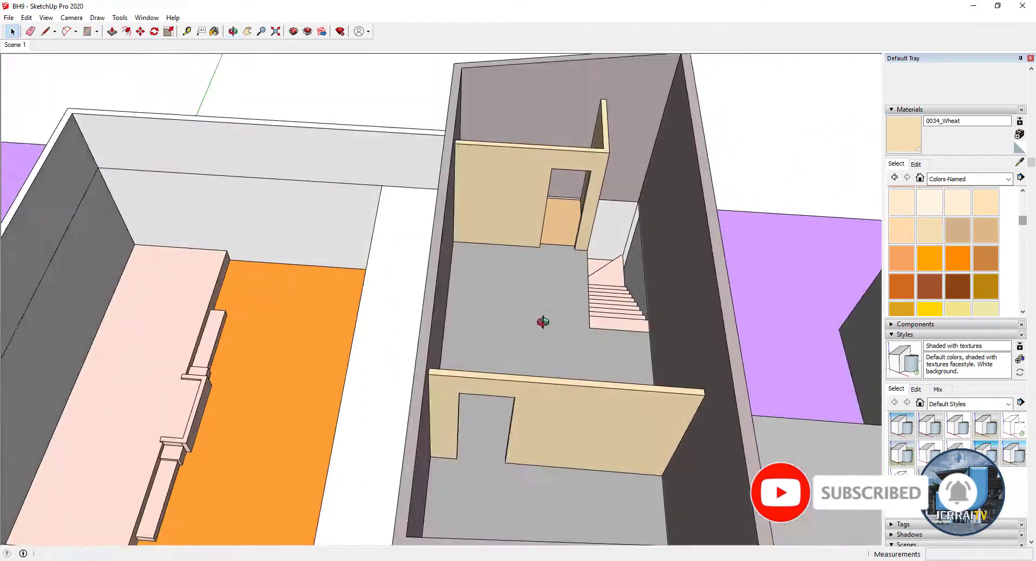
scroll(621, 286, "up", 5)
- Draw a rectangle over the outlined slot and push it into the wall
key("p")
middle_click_drag(616, 240, 426, 275)
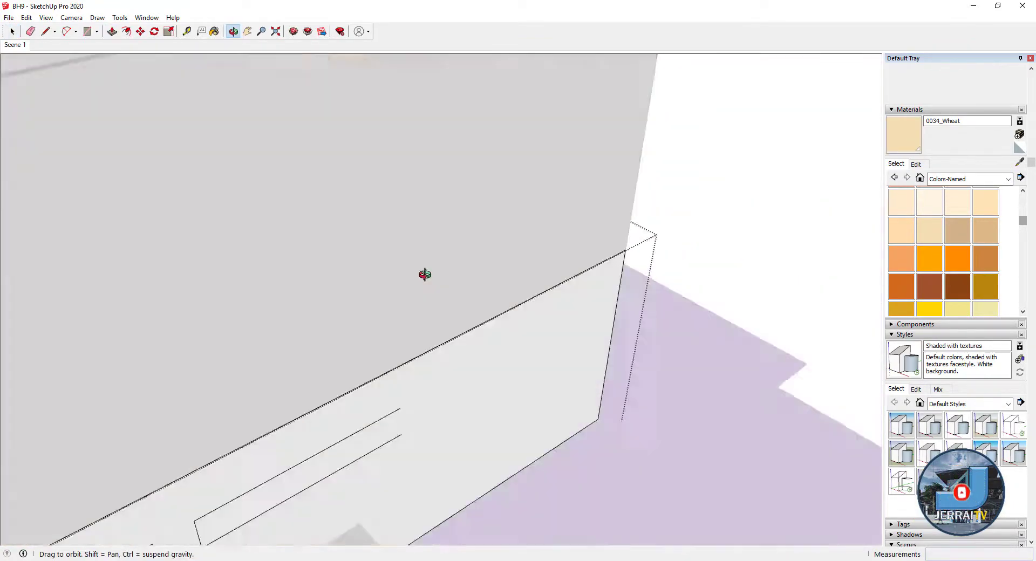
key("r")
left_click(243, 406)
left_click(462, 438)
key("p")
scroll(322, 423, "up", 3)
double_click(322, 423)
middle_click_drag(323, 422, 469, 383)
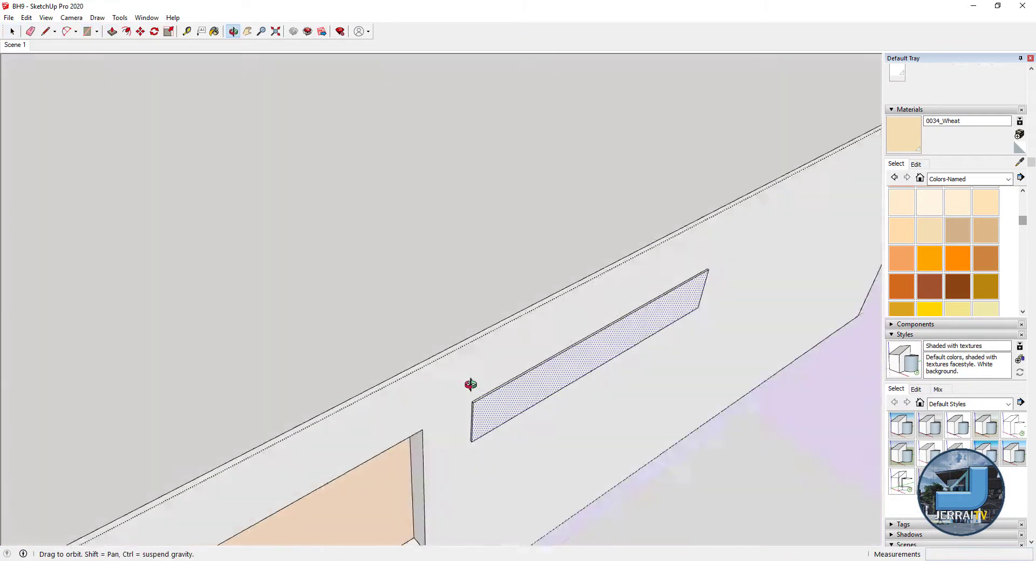
- Erase the stray edge on the stair steps
key("space")
mouse_move(548, 323)
middle_mouse_down()
mouse_move(751, 127)
mouse_move(678, 141)
mouse_move(538, 254)
mouse_move(573, 134)
mouse_move(585, 130)
middle_mouse_up()
key("p")
key("e")
mouse_move(367, 181)
middle_mouse_down()
mouse_move(571, 127)
mouse_move(543, 259)
mouse_move(578, 127)
mouse_move(519, 223)
mouse_move(487, 189)
mouse_move(271, 319)
mouse_move(295, 393)
mouse_move(289, 349)
mouse_move(656, 352)
mouse_move(593, 368)
middle_mouse_up()
key("p")
key("space")
key("p")
key("e")
mouse_move(548, 224)
middle_mouse_down()
mouse_move(513, 261)
mouse_move(268, 109)
mouse_move(513, 261)
mouse_move(323, 251)
mouse_move(316, 231)
mouse_move(560, 330)
middle_mouse_up()
left_click(390, 190)
- Draw a line from the step corner to the step edge
key("space")
key("p")
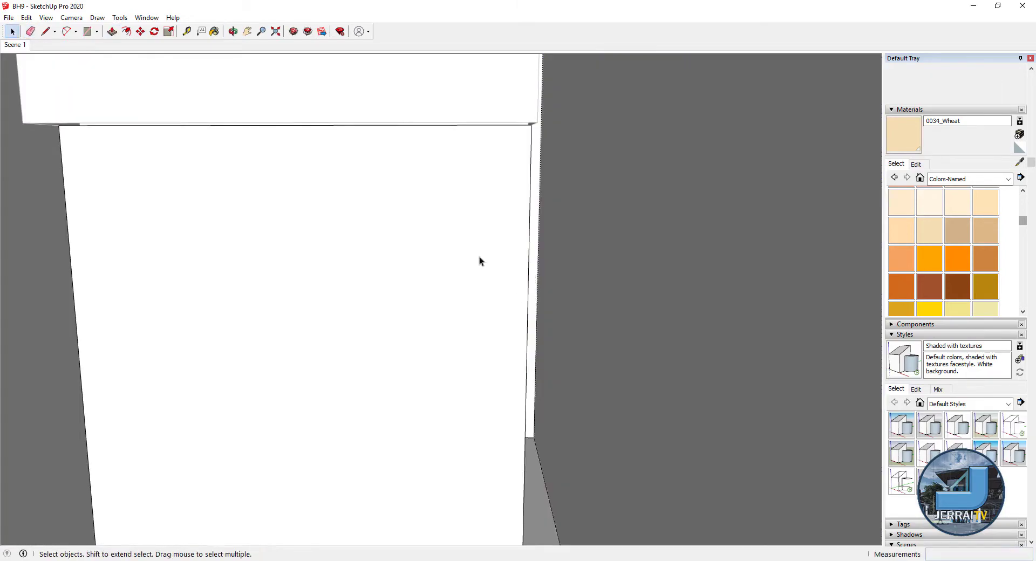
mouse_move(481, 350)
middle_mouse_down()
mouse_move(365, 233)
mouse_move(507, 227)
mouse_move(306, 321)
mouse_move(628, 369)
mouse_move(423, 275)
mouse_move(229, 307)
mouse_move(363, 397)
mouse_move(335, 358)
middle_mouse_up()
scroll(325, 357, "up", 3)
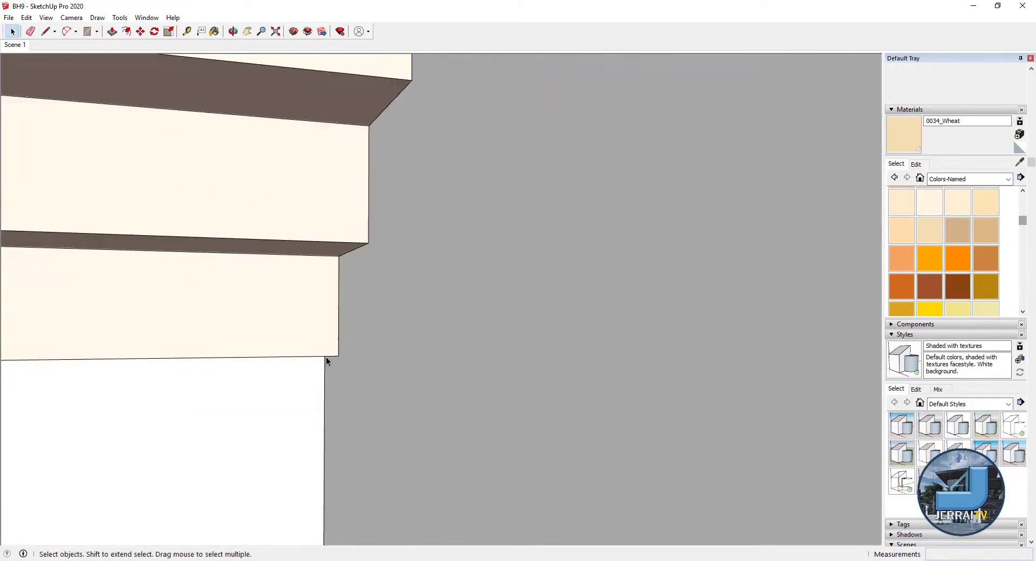
scroll(329, 357, "up", 2)
key("l")
left_click(334, 356)
left_click(418, 373)
scroll(419, 370, "up", 1)
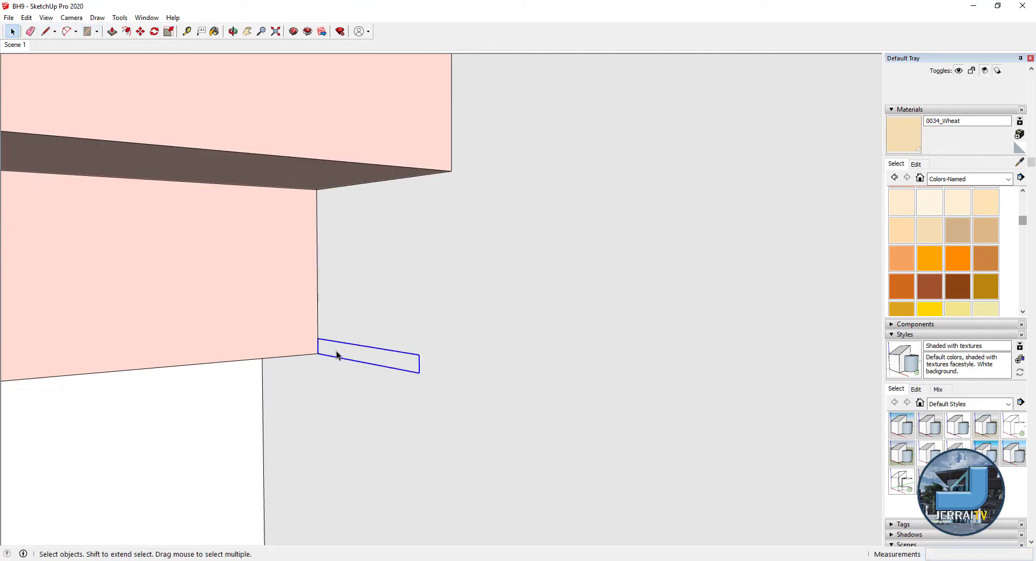
mouse_move(337, 354)
middle_mouse_down()
mouse_move(320, 370)
mouse_move(183, 289)
mouse_move(206, 305)
mouse_move(208, 347)
mouse_move(145, 173)
mouse_move(190, 363)
mouse_move(324, 409)
mouse_move(393, 412)
mouse_move(652, 308)
mouse_move(513, 427)
mouse_move(553, 351)
mouse_move(622, 387)
middle_mouse_up()
- Select all the stair geometry and inspect the stair underside
key("p")
key("ctrl+a")
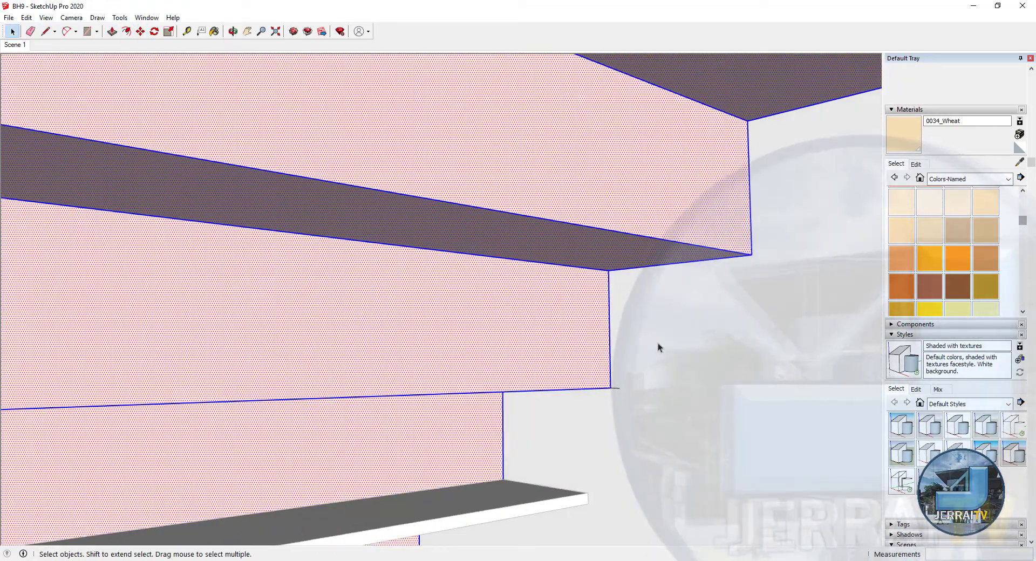
mouse_move(762, 243)
middle_mouse_down()
mouse_move(653, 289)
mouse_move(463, 501)
mouse_move(715, 280)
mouse_move(546, 236)
mouse_move(482, 287)
middle_mouse_up()
key("l")
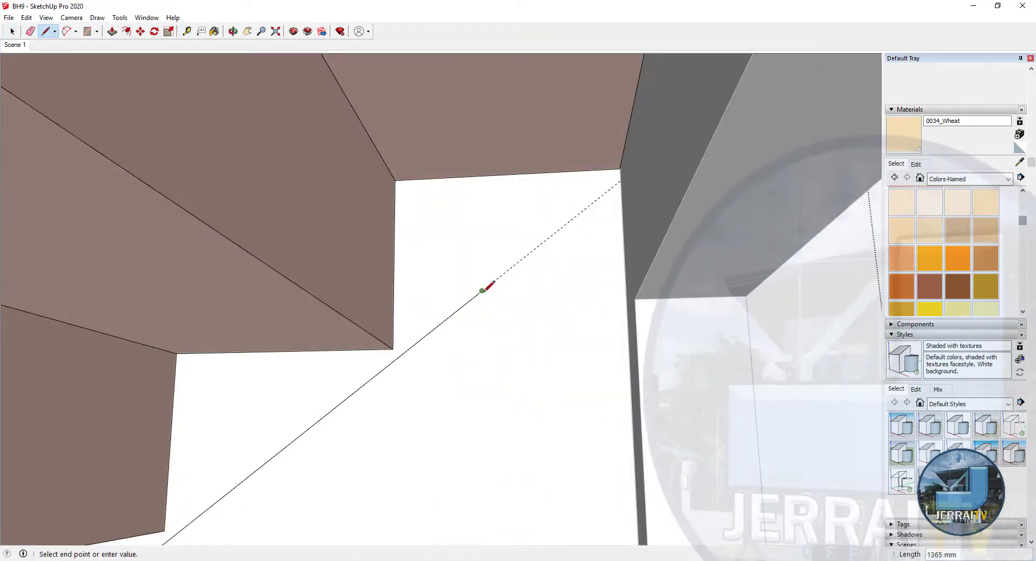
- Select the under-stair face together with its edges
key("l")
left_click(618, 286)
key("space")
scroll(311, 342, "down", 3)
scroll(338, 287, "up", 2)
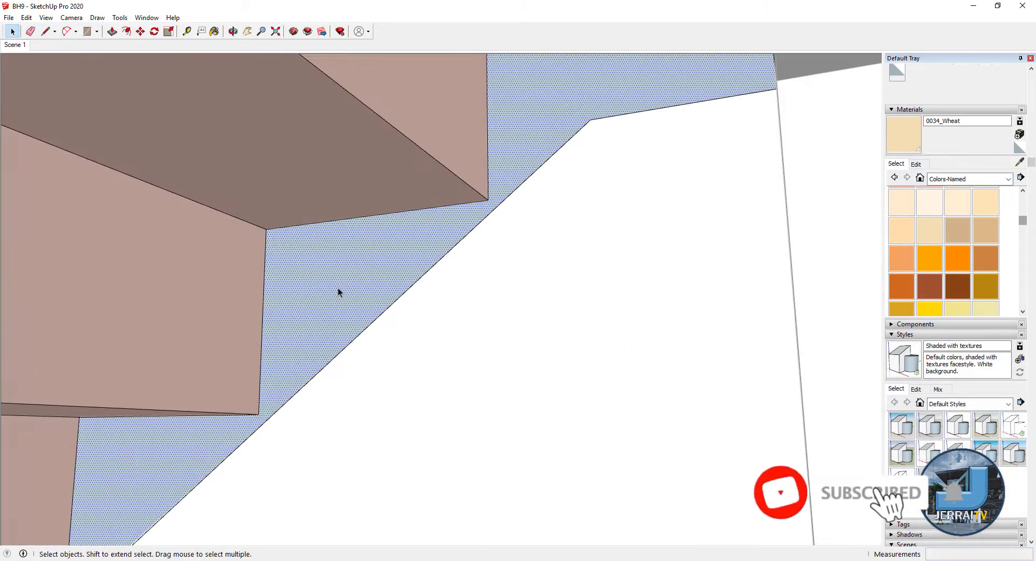
double_click(338, 287)
scroll(355, 304, "up", 2)
- Paint the wedge-shaped face under the stairs with 0055_LightGoldenrodYellow
key("p")
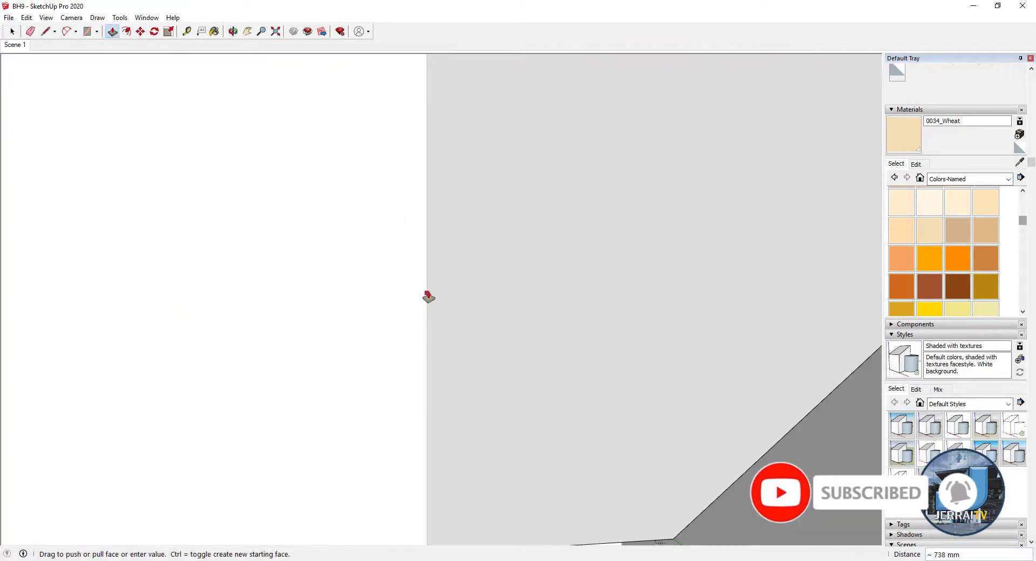
scroll(368, 296, "down", 5)
key("space")
left_click(353, 349)
middle_click_drag(353, 349, 456, 339, "shift")
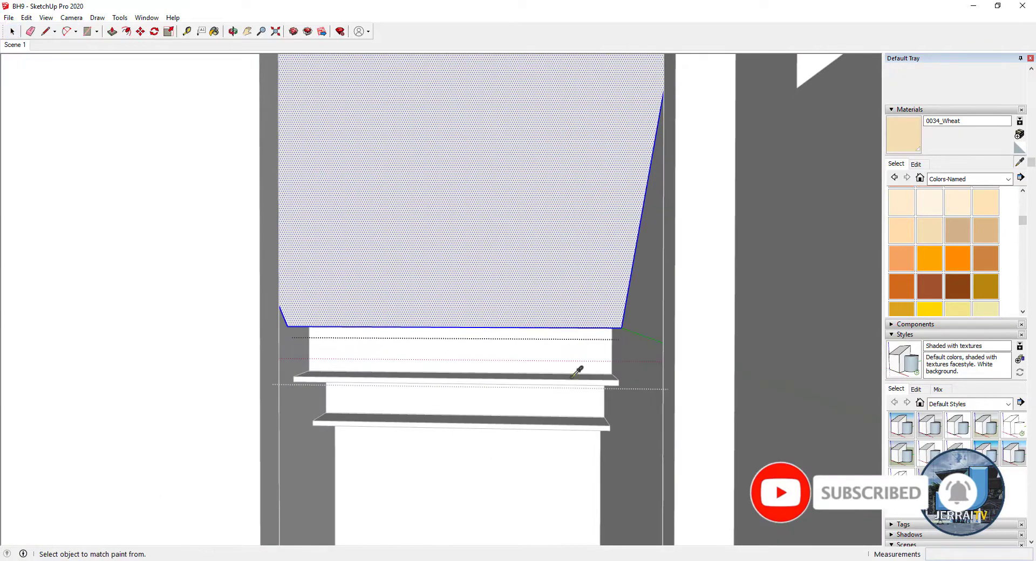
left_click(905, 256)
left_click(550, 342)
right_click(550, 342)
left_click(929, 241)
left_click(543, 266)
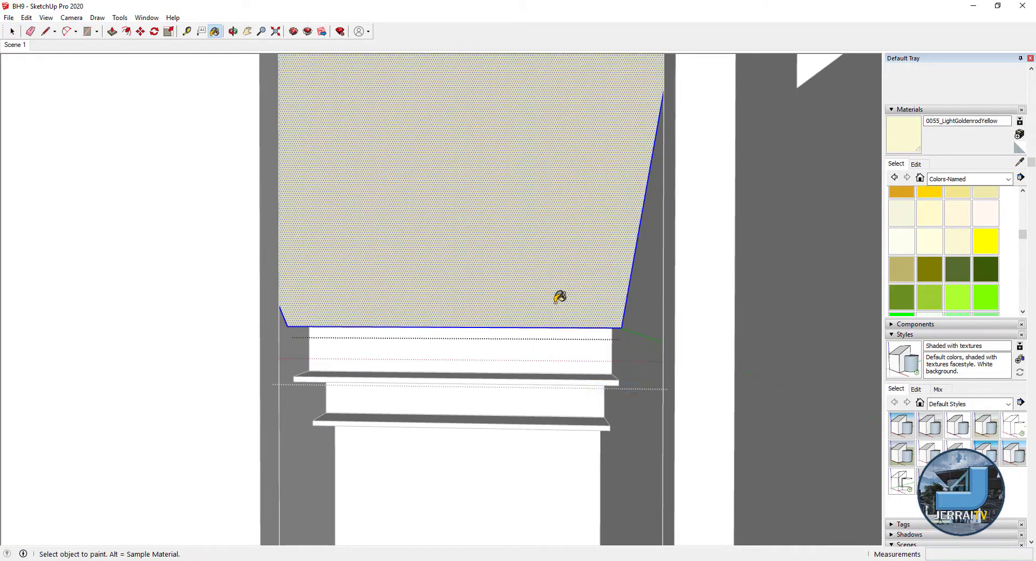
- Open the front tower group for editing
key("space")
mouse_move(432, 327)
middle_mouse_down()
mouse_move(477, 296)
mouse_move(503, 420)
mouse_move(582, 340)
middle_mouse_up()
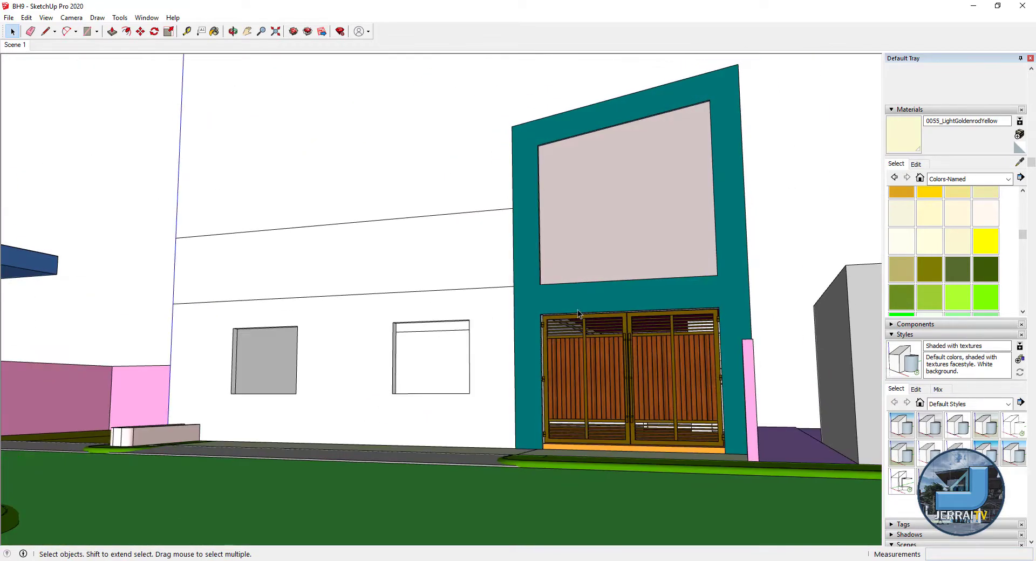
middle_click_drag(577, 313, 676, 309)
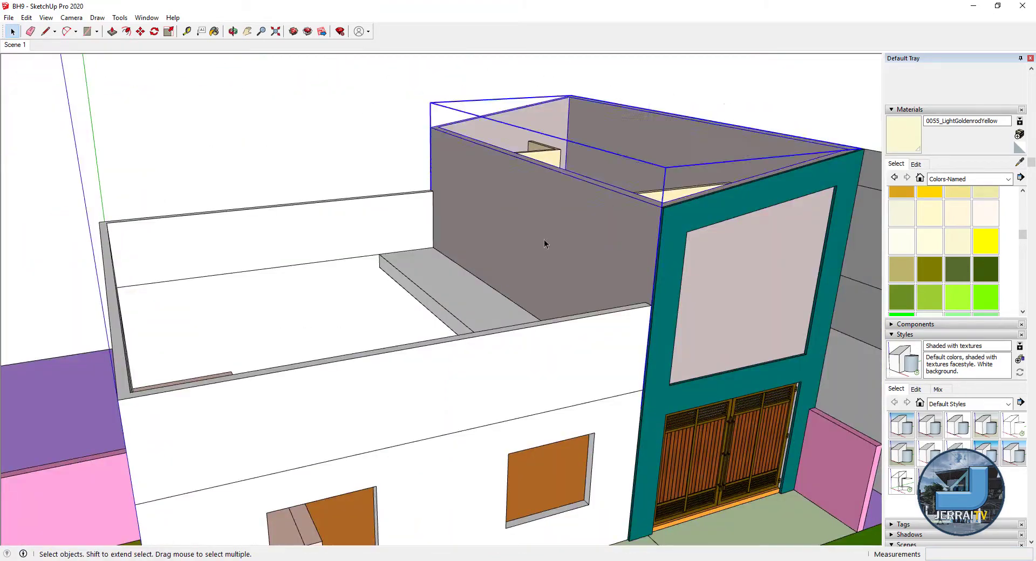
double_click(544, 244)
- Select the tower walls and bring up their context options
key("b")
left_click(589, 231, "alt")
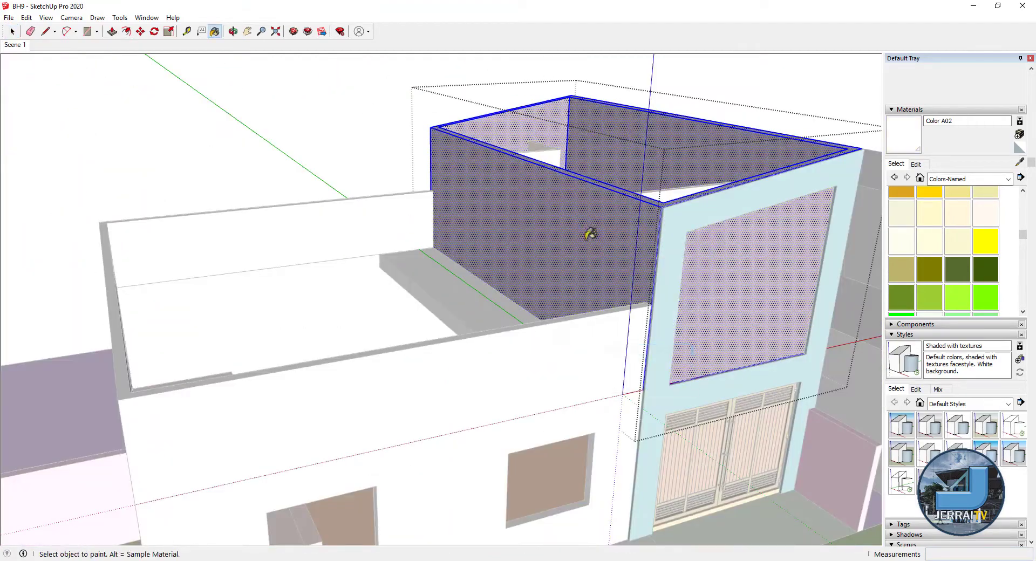
key("space")
right_click(743, 275)
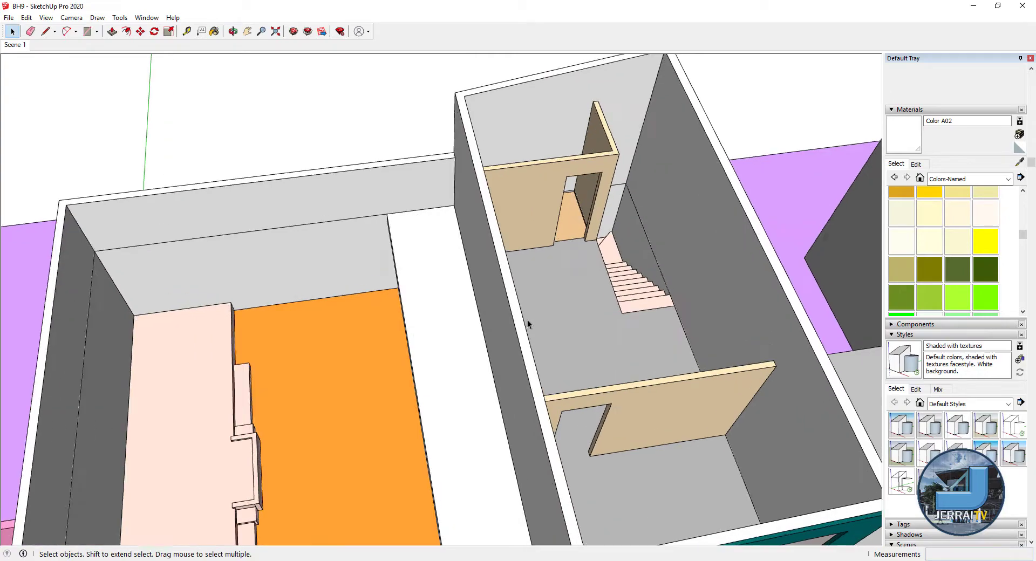
scroll(527, 319, "down", 5)
middle_click_drag(569, 312, 546, 277)
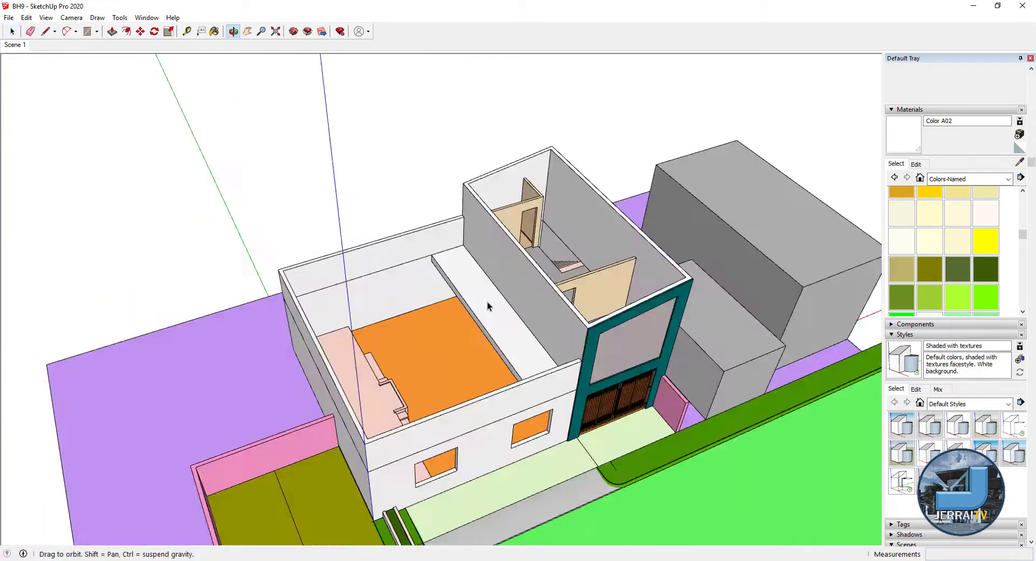
scroll(518, 253, "up", 4)
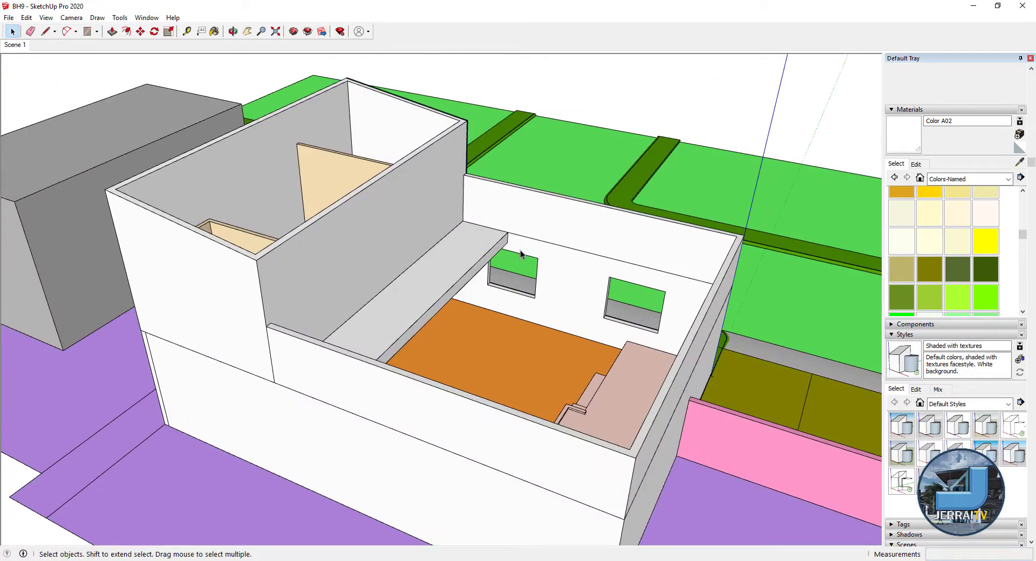
- Push/Pull the ledge face to a new thickness
key("p")
scroll(520, 250, "up", 5)
left_click(507, 243)
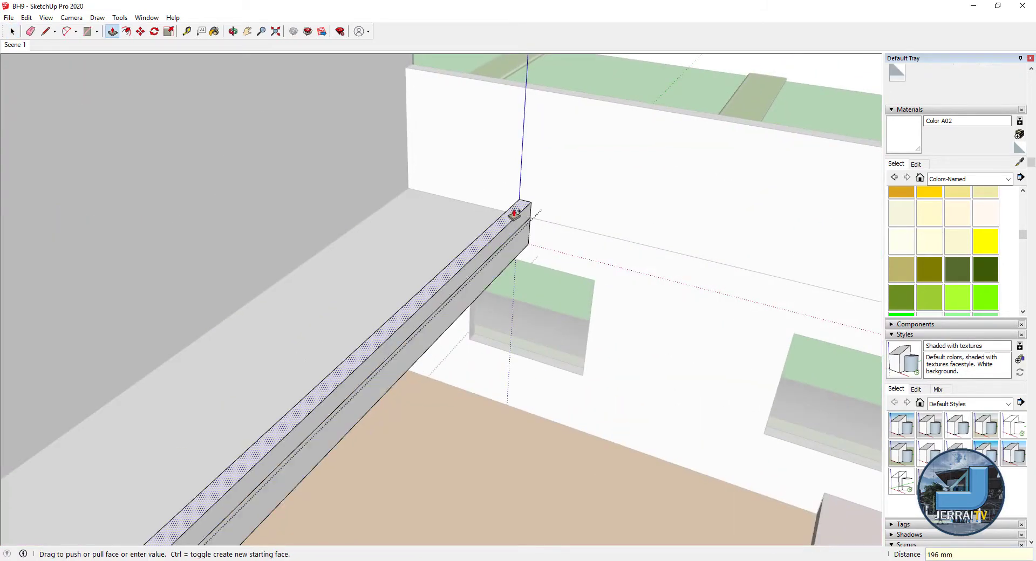
left_click(514, 214)
mouse_move(514, 214)
middle_mouse_down()
mouse_move(532, 178)
mouse_move(611, 216)
middle_mouse_up()
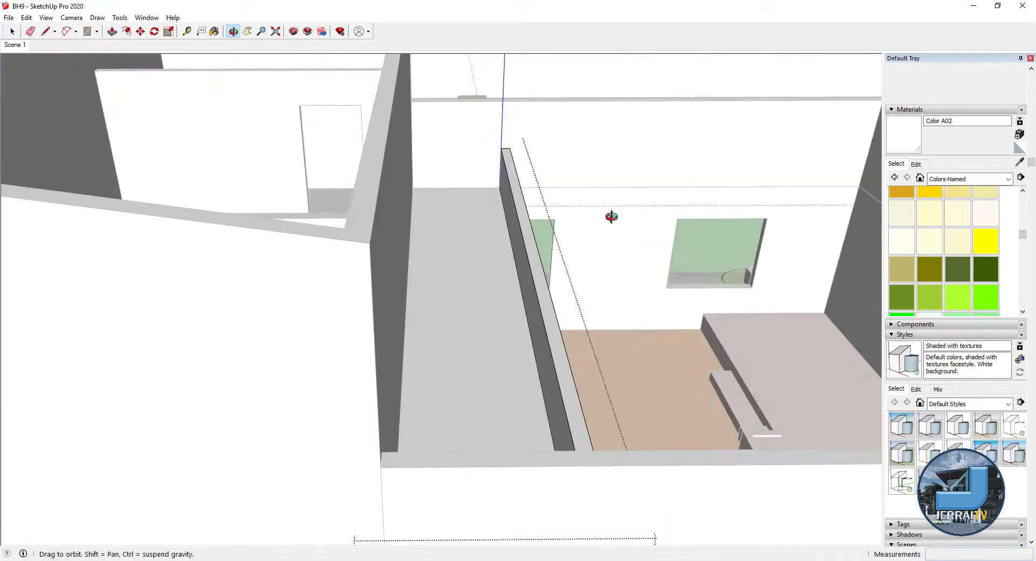
scroll(612, 217, "up", 5)
- Measure from the ledge edge, then begin pushing the ledge top face
key("t")
left_click(505, 175)
key("space")
scroll(516, 168, "down", 5)
middle_click_drag(517, 168, 532, 202)
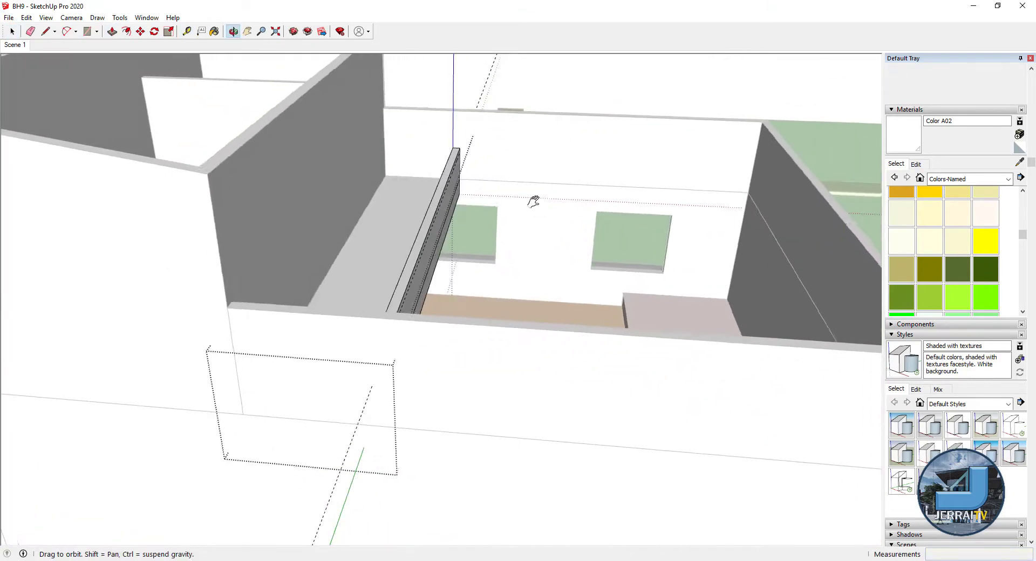
scroll(486, 178, "up", 5)
key("p")
left_click(467, 160)
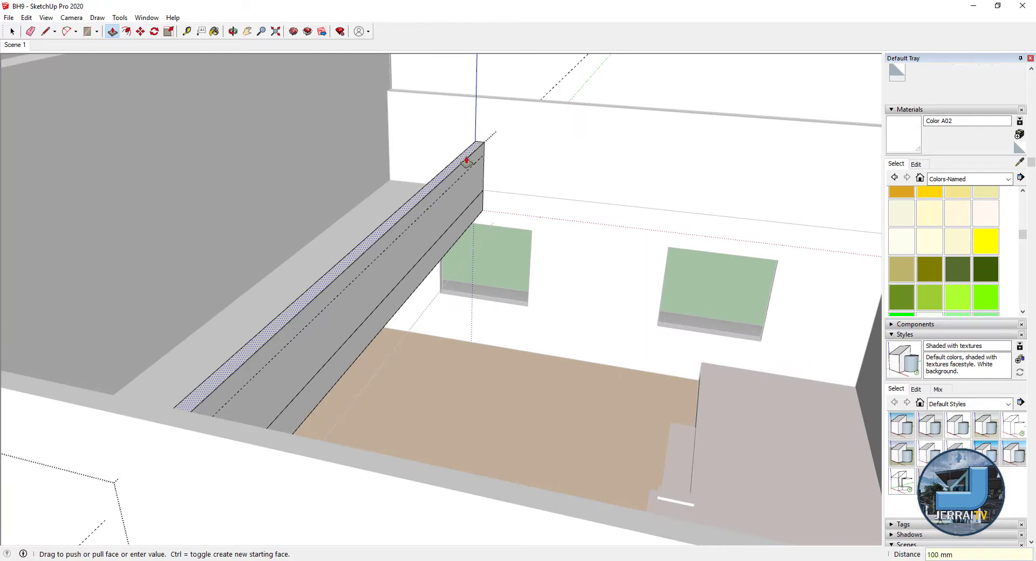
- Measure from the beam corner and draw a rectangle across the wall strip
key("t")
scroll(481, 144, "up", 3)
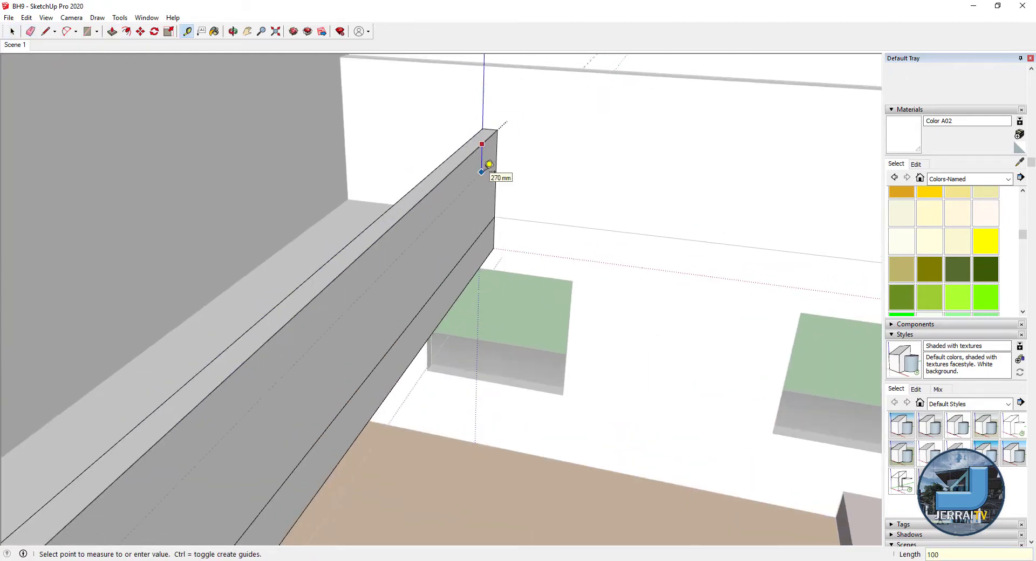
scroll(497, 139, "down", 5)
key("t")
scroll(737, 183, "up", 3)
left_click(732, 172)
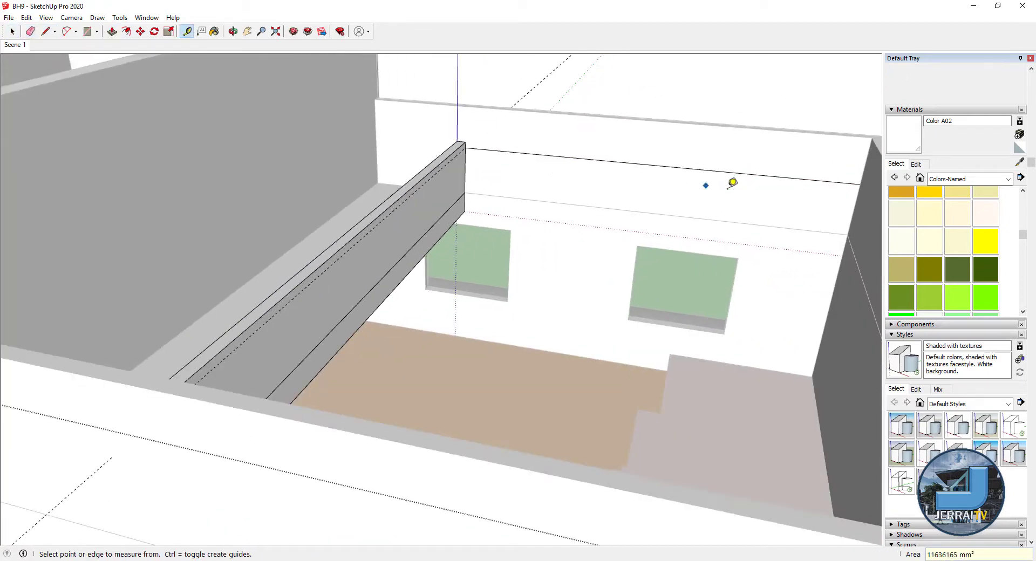
left_click(626, 162)
scroll(628, 182, "up", 1)
left_click(447, 160)
mouse_move(447, 161)
middle_mouse_down("shift")
mouse_move(385, 156)
mouse_move(698, 175)
mouse_move(746, 194)
mouse_move(425, 199)
mouse_move(247, 228)
mouse_move(536, 180)
mouse_move(637, 249)
middle_mouse_up("shift")
- Select the blue corrugated roof group and orbit out to view the whole building
key("space")
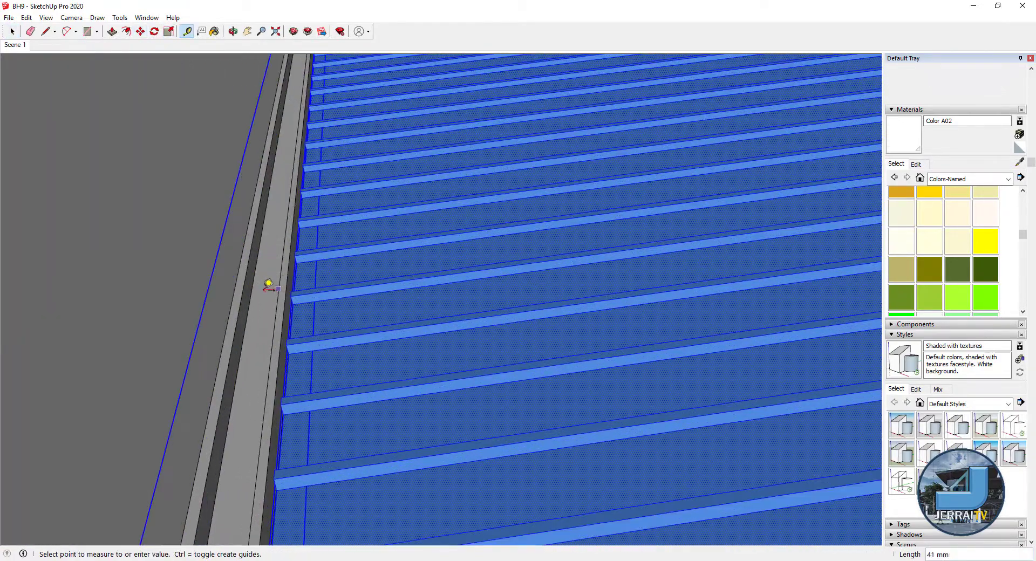
key("space")
scroll(301, 306, "down", 5)
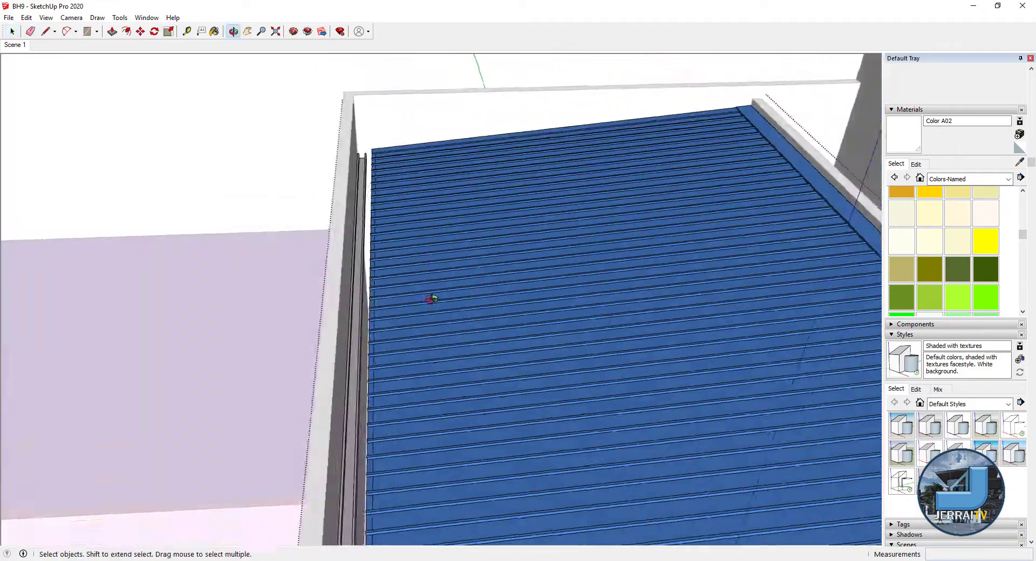
left_click(430, 295)
middle_click_drag(430, 296, 500, 273)
scroll(500, 273, "up", 3)
scroll(358, 229, "up", 2)
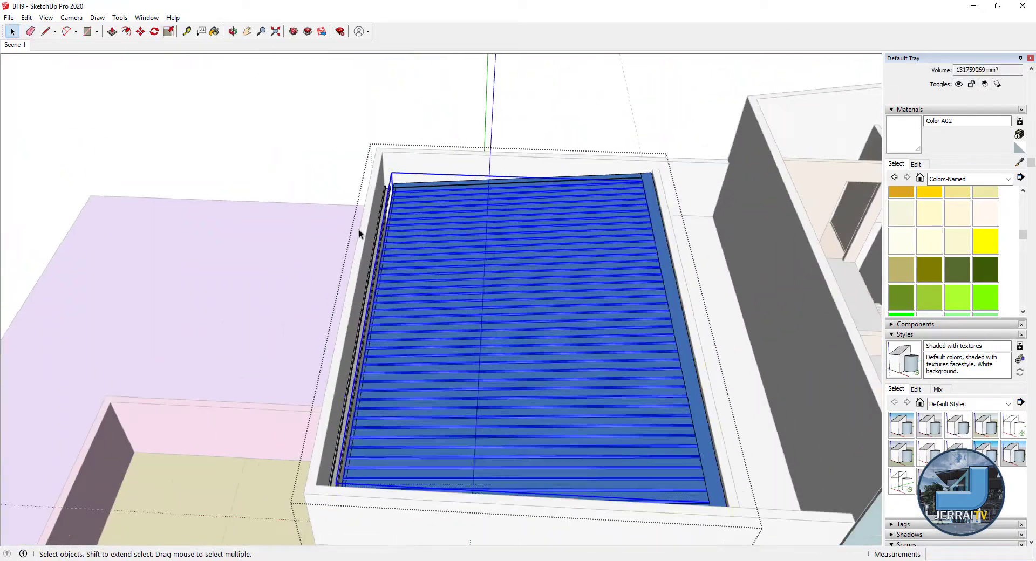
- Bring up Scale grips on the roof and orbit so its edge runs diagonally
key("s")
scroll(334, 302, "up", 3)
scroll(313, 340, "up", 2)
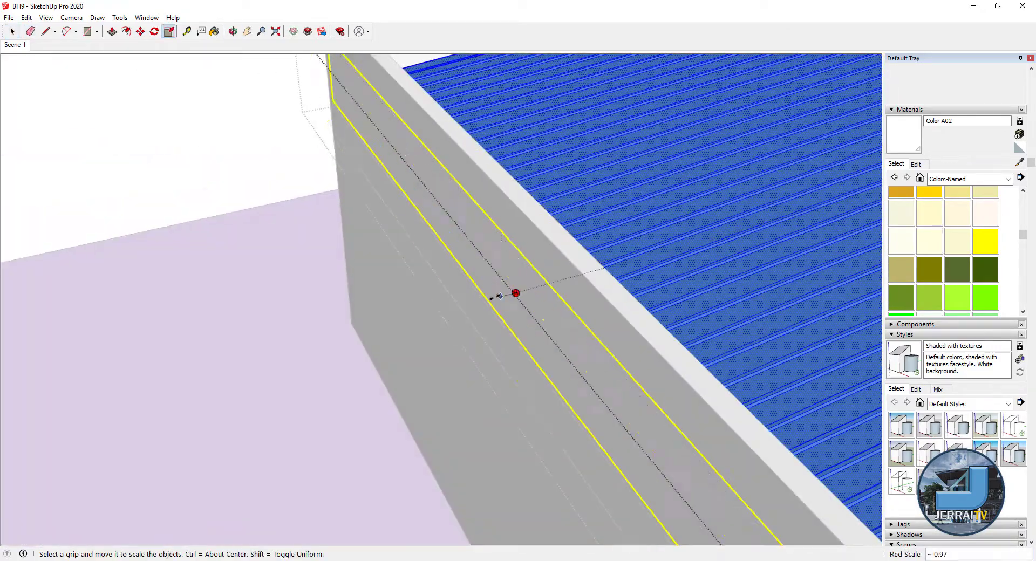
key("s")
scroll(372, 275, "down", 3)
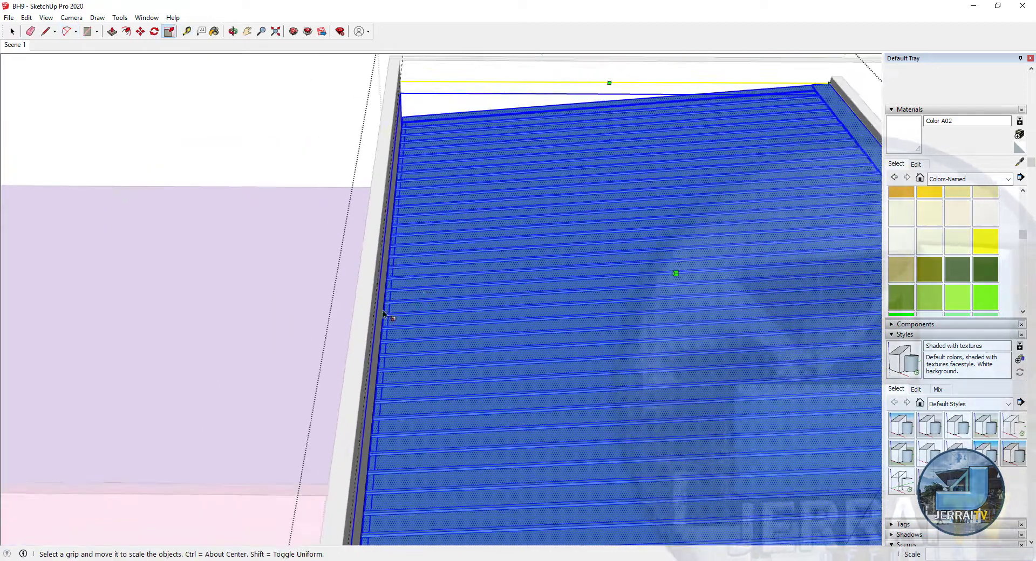
scroll(446, 284, "down", 2)
scroll(471, 279, "up", 5)
key("space")
middle_click_drag(458, 283, 375, 280)
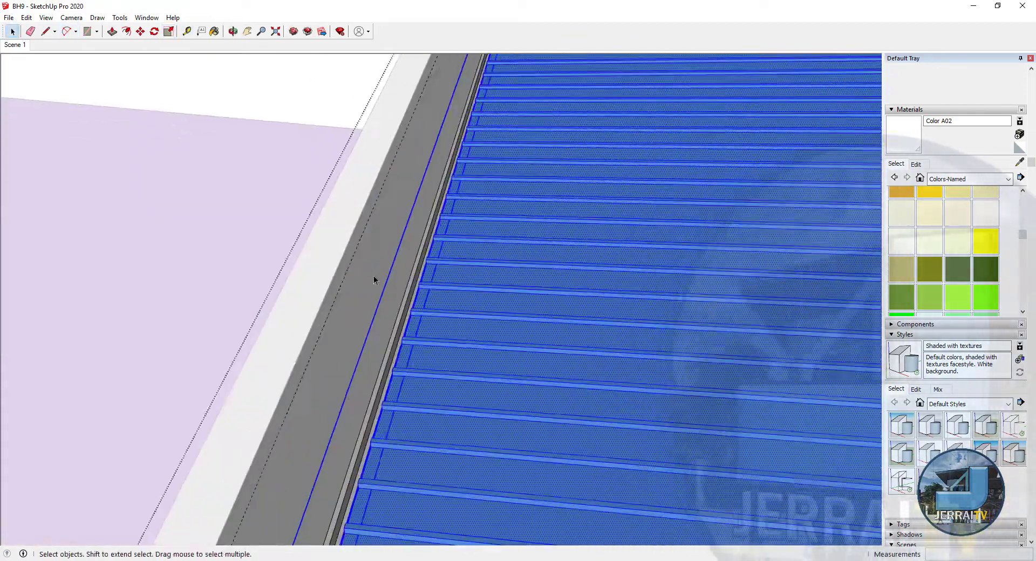
scroll(500, 264, "down", 3)
scroll(425, 255, "up", 3)
- Shrink the roof about 0.97–0.99 along red with the side grip and check its parapet edge
key("s")
scroll(446, 279, "down", 3)
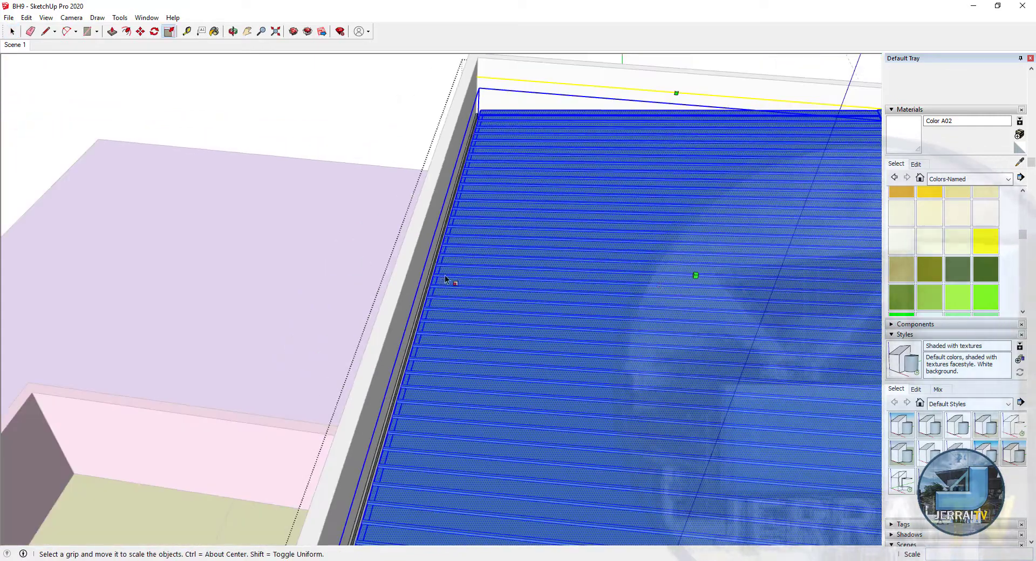
scroll(625, 280, "down", 2)
scroll(473, 269, "up", 3)
scroll(538, 296, "up", 2)
left_click(538, 295)
scroll(539, 295, "up", 2)
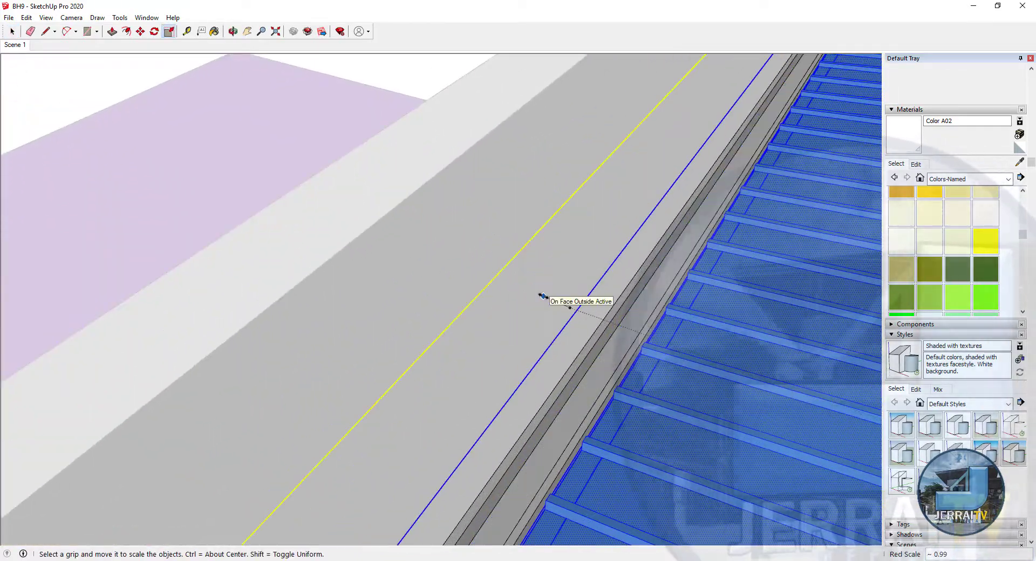
middle_click_drag(542, 295, 675, 293)
key("s")
scroll(702, 162, "up", 3)
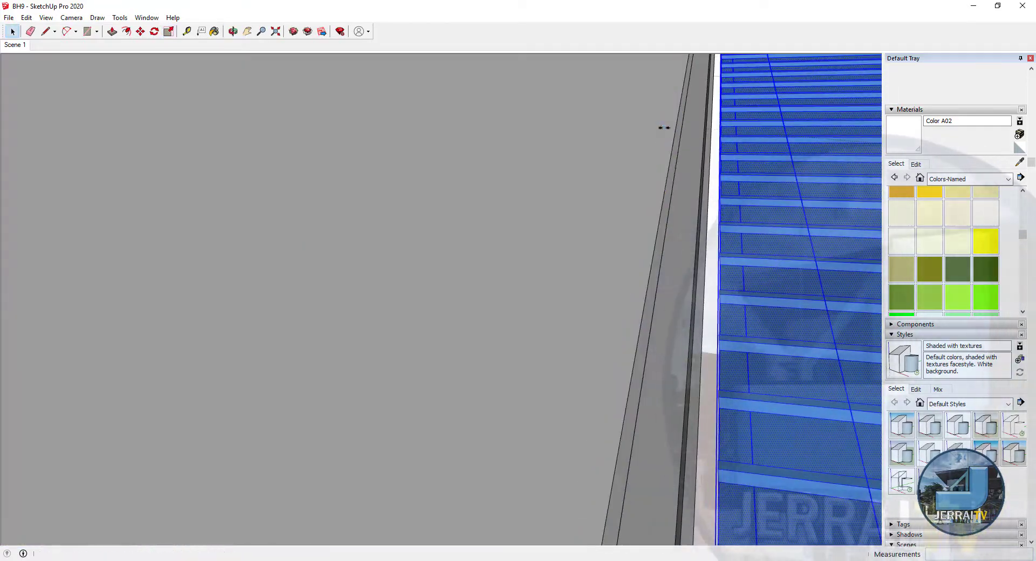
scroll(669, 129, "up", 3)
scroll(485, 324, "down", 3)
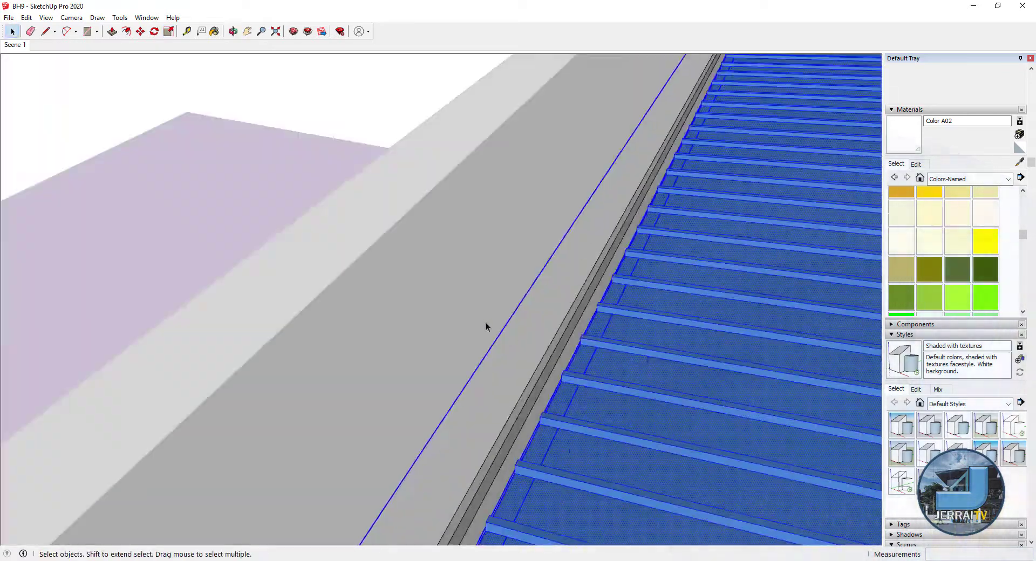
scroll(671, 208, "down", 3)
scroll(509, 94, "down", 2)
- Push/Pull the face beside the roof from a top-down view
mouse_move(637, 243)
middle_mouse_down()
mouse_move(710, 316)
mouse_move(565, 427)
mouse_move(236, 306)
mouse_move(281, 208)
middle_mouse_up()
scroll(281, 212, "up", 3)
key("p")
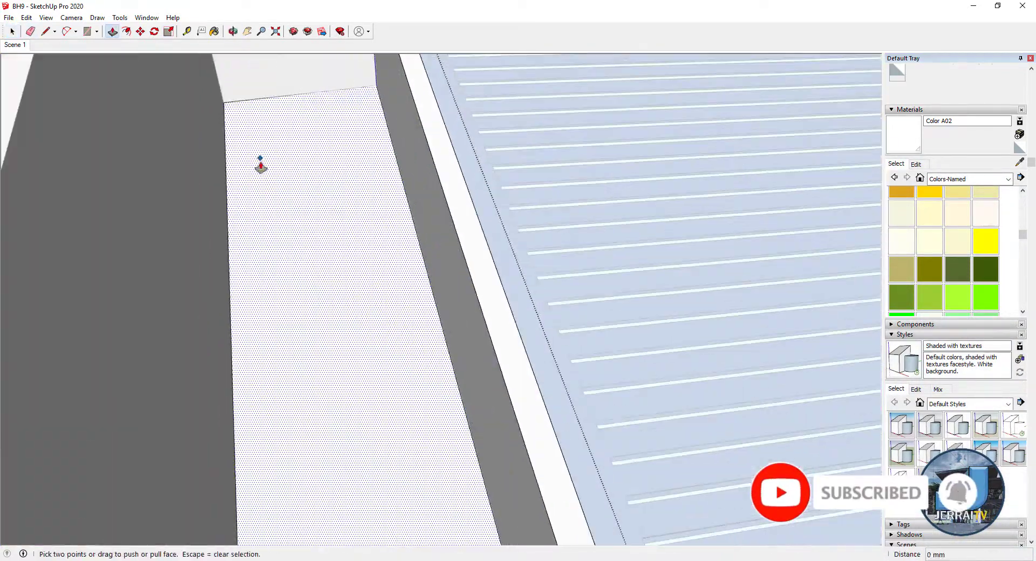
left_click(261, 165)
mouse_move(261, 166)
middle_mouse_down()
mouse_move(293, 109)
mouse_move(404, 555)
mouse_move(444, 319)
mouse_move(407, 301)
mouse_move(236, 273)
middle_mouse_up()
key("space")
- Paint the dark strip along the roof with 0046_Gold
left_click(491, 347)
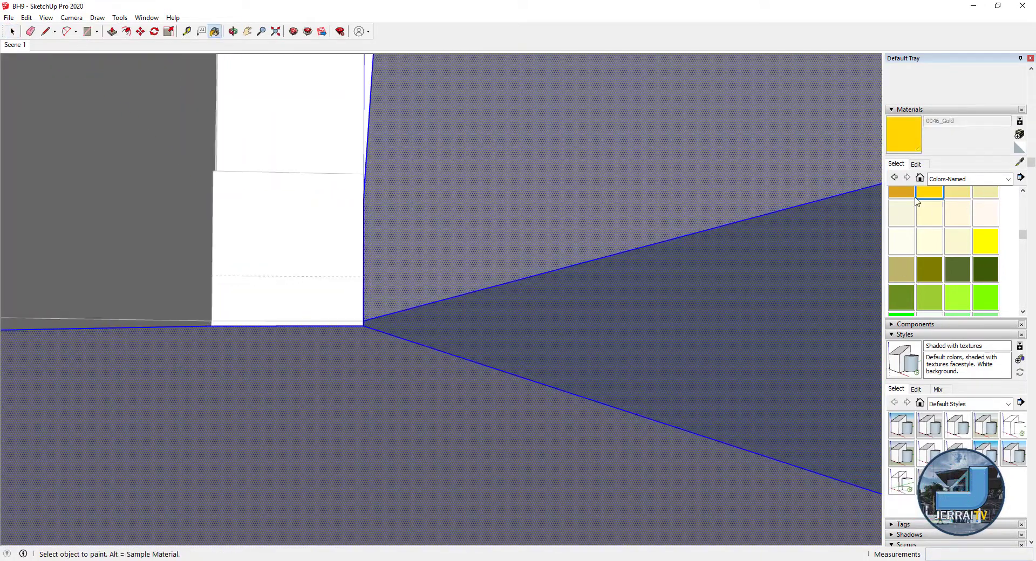
left_click(564, 440)
mouse_move(564, 440)
middle_mouse_down()
mouse_move(413, 359)
mouse_move(407, 366)
mouse_move(467, 218)
mouse_move(538, 300)
mouse_move(485, 270)
middle_mouse_up()
key("space")
scroll(485, 270, "up", 4)
- Place a Tape Measure guide 1800 mm from the room's wall corner
key("t")
left_click(519, 275)
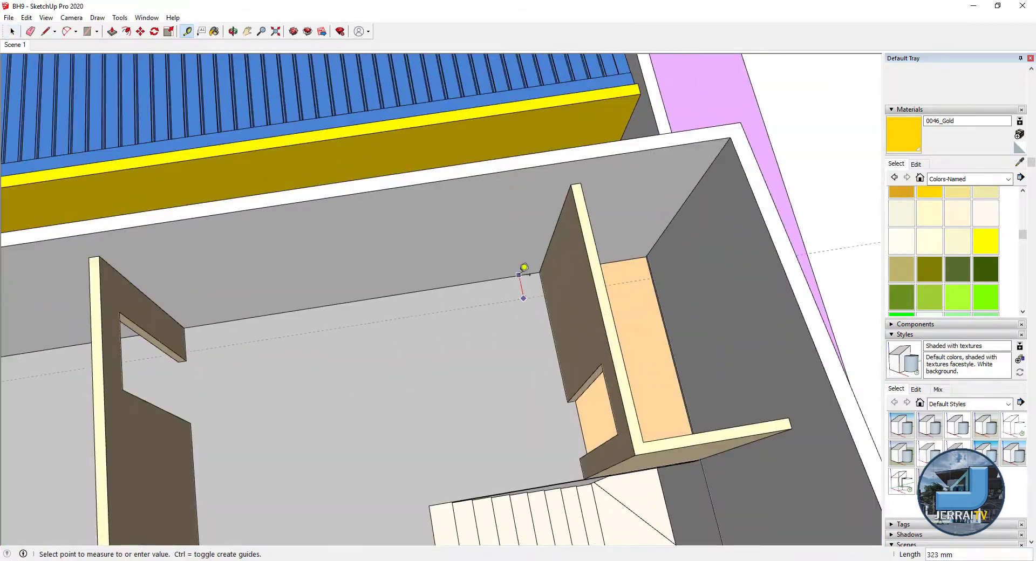
scroll(525, 292, "up", 1)
scroll(513, 324, "up", 3)
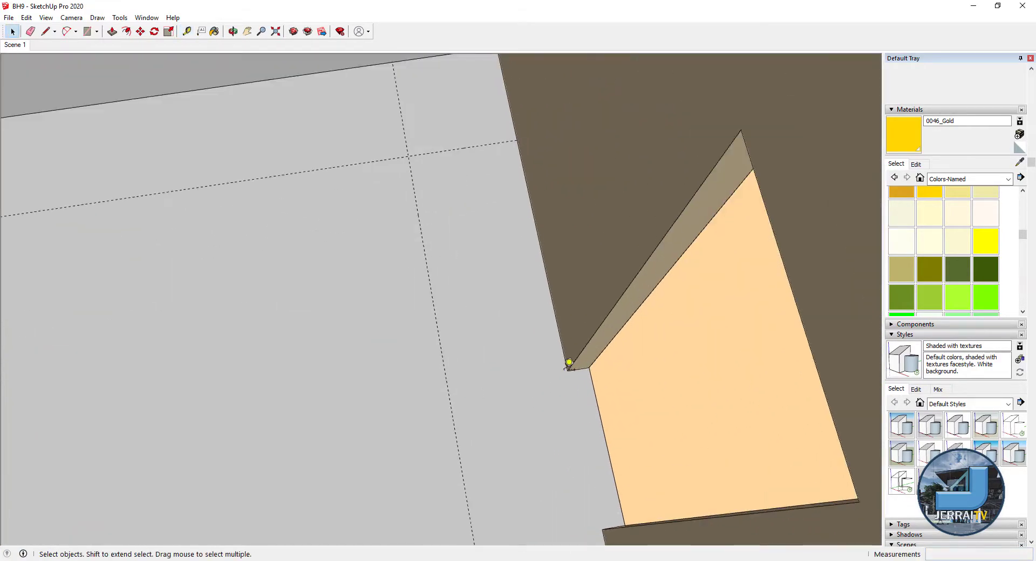
scroll(566, 362, "up", 2)
left_click(543, 374)
scroll(541, 351, "down", 5)
key("space")
left_click(495, 259)
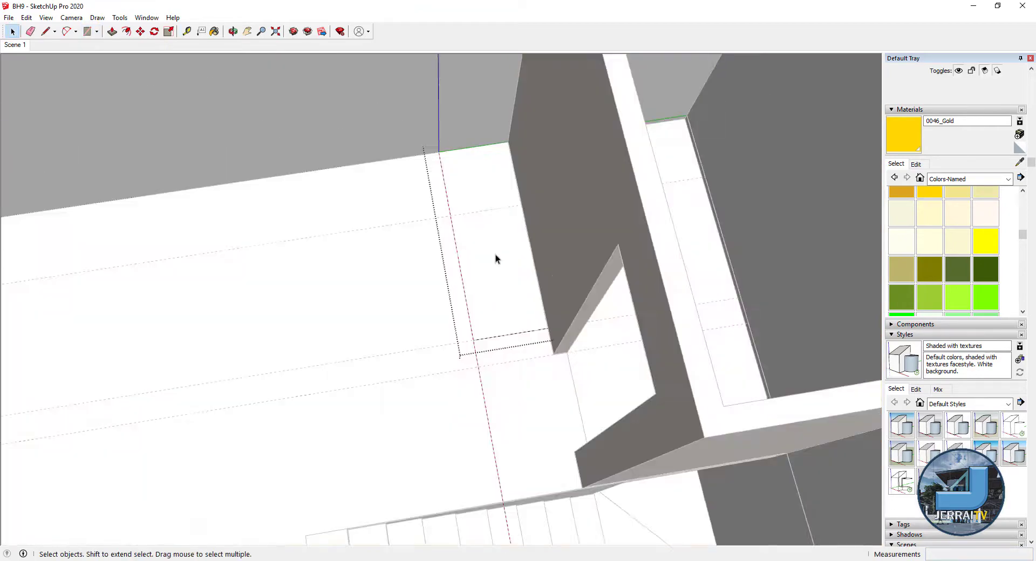
middle_click_drag(495, 259, 155, 240)
key("t")
key("Return")
scroll(227, 226, "up", 2)
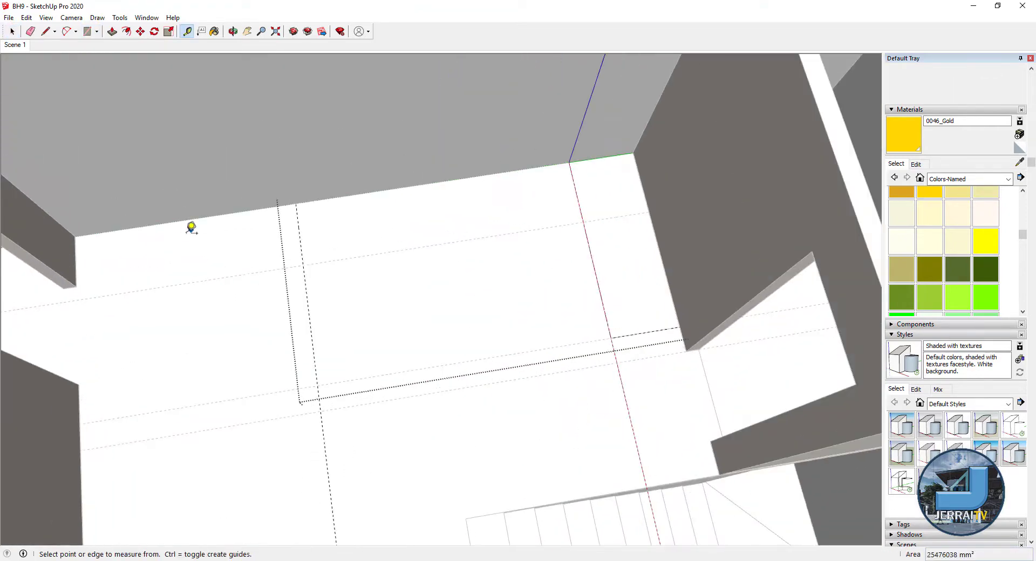
- Set a 200 mm offset from the box corner and outline the border areas along the back wall
key("t")
scroll(313, 226, "up", 1)
left_click(297, 222)
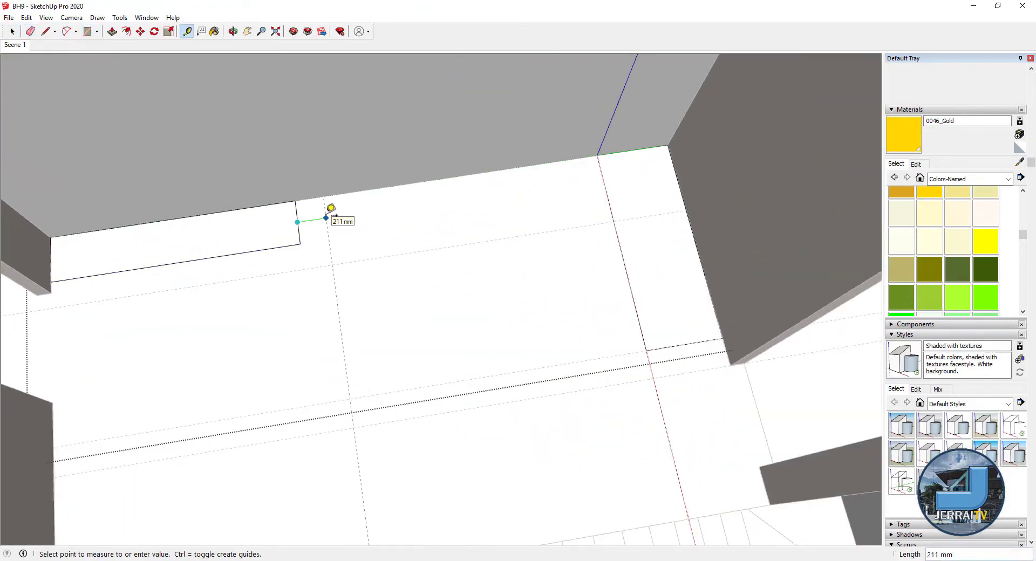
key("m")
scroll(327, 228, "up", 1)
scroll(417, 195, "down", 1)
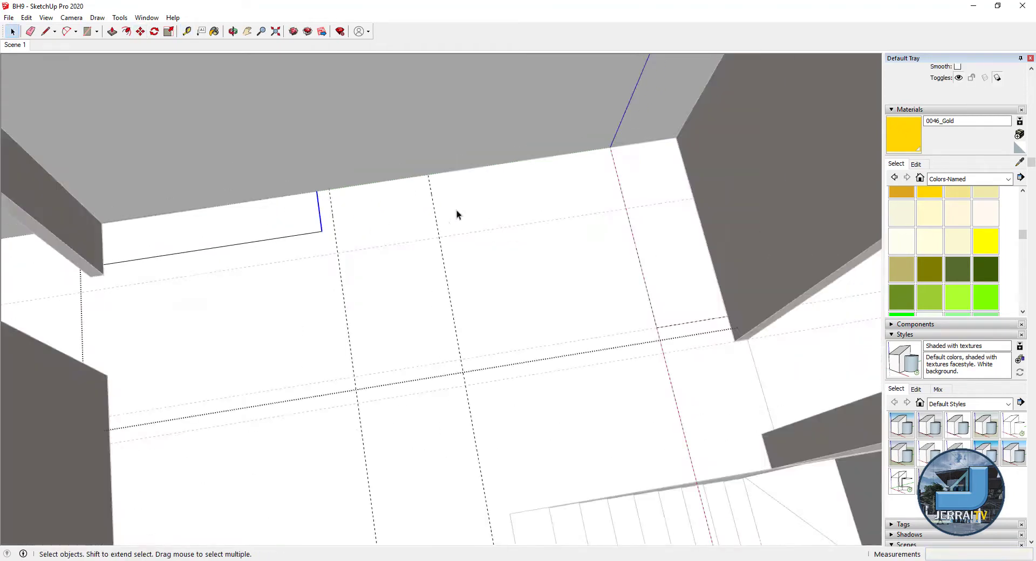
type("200")
key("space")
scroll(656, 211, "down", 2)
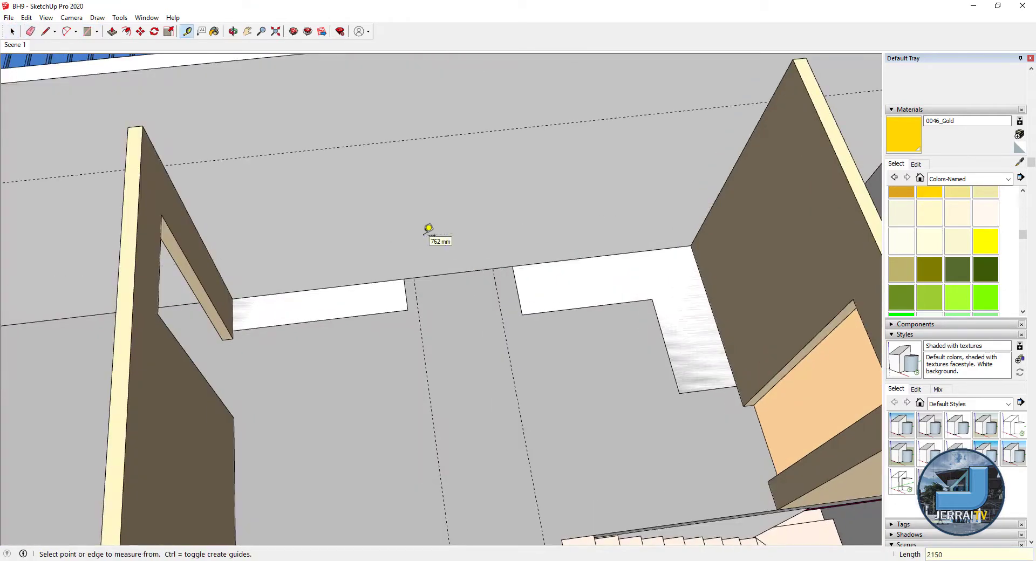
- Draw the door rectangle on the back wall and paint it pale yellow
scroll(492, 268, "down", 3)
left_click(492, 268)
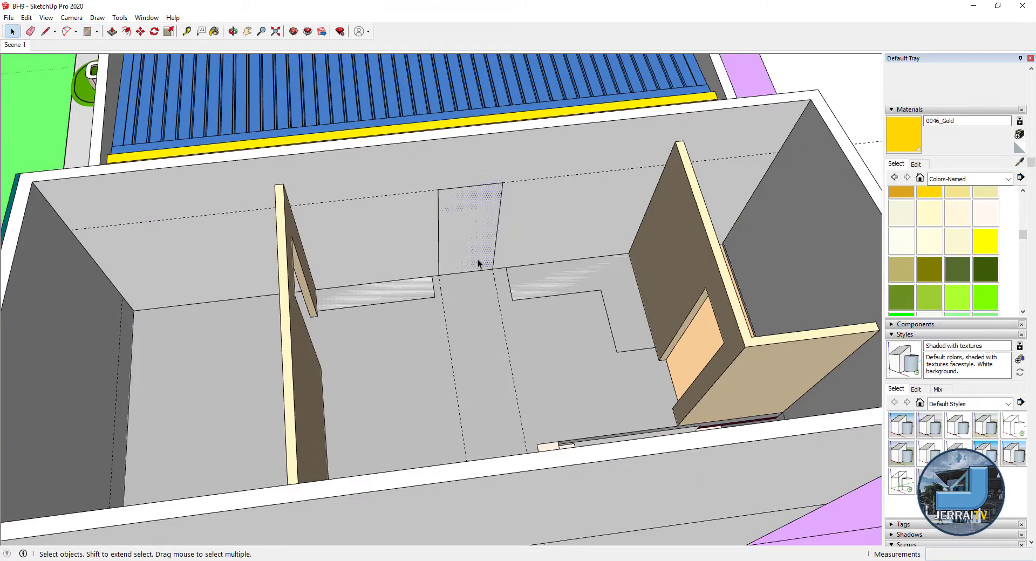
scroll(477, 259, "up", 2)
key("l")
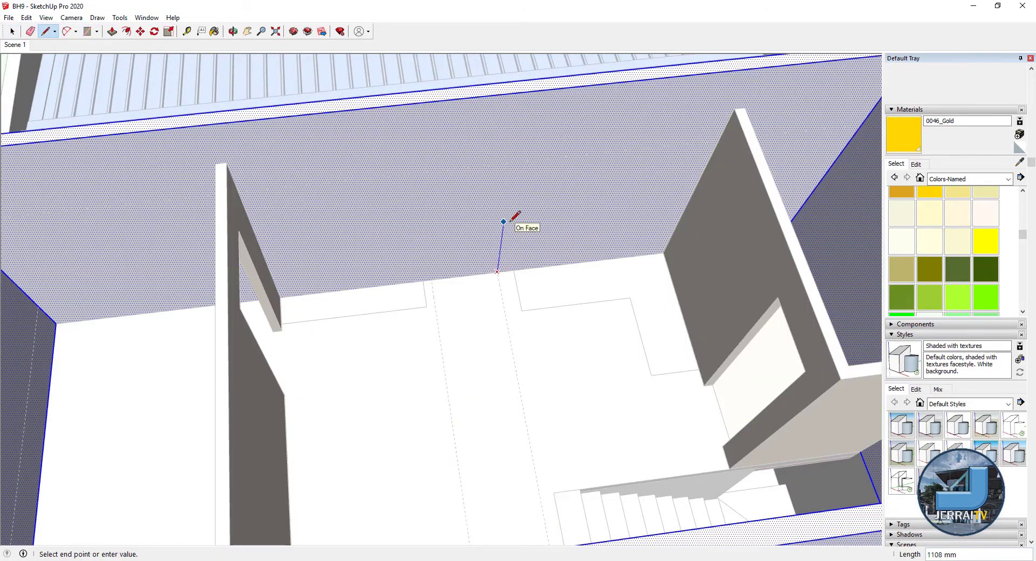
key("r")
key("p")
scroll(452, 256, "up", 2)
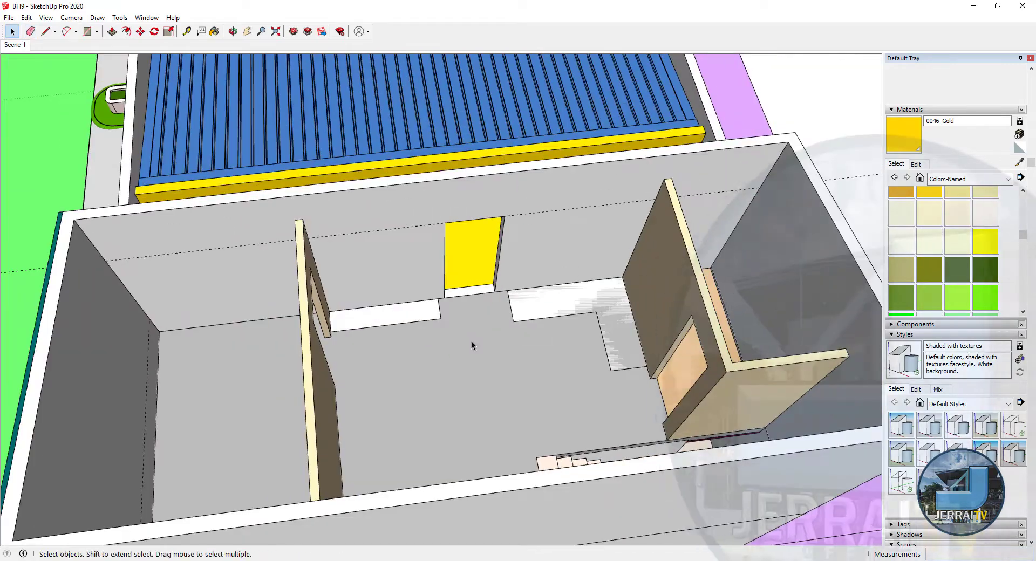
middle_click_drag(474, 347, 512, 243)
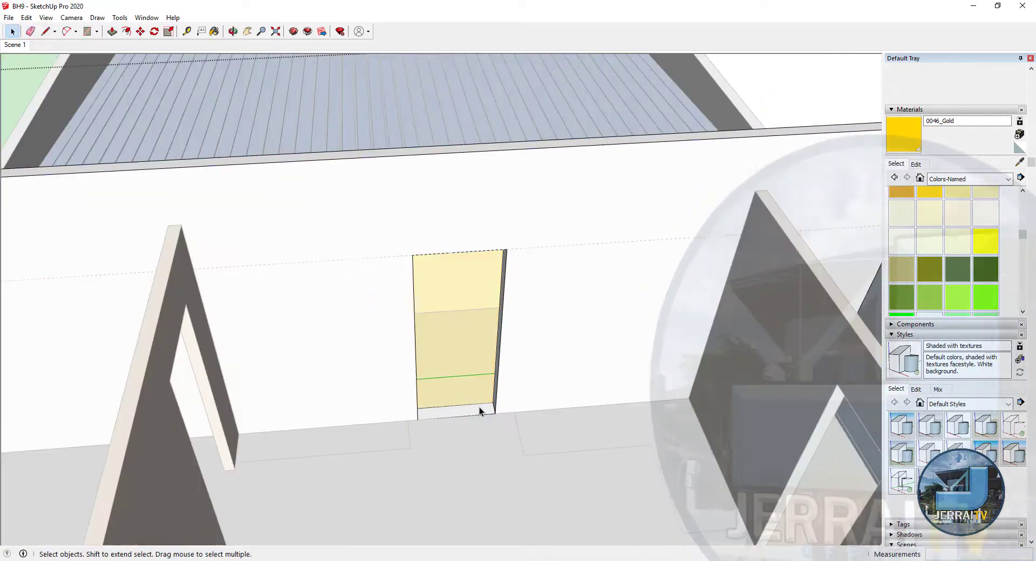
key("b")
scroll(478, 409, "up", 3)
right_click(445, 396)
- Raise the L-shaped floor outline 900 mm into a counter
key("space")
scroll(445, 396, "down", 5)
mouse_move(445, 396)
middle_mouse_down()
mouse_move(441, 356)
mouse_move(546, 323)
middle_mouse_up()
key("p")
left_click(442, 359)
type("900")
key("Return")
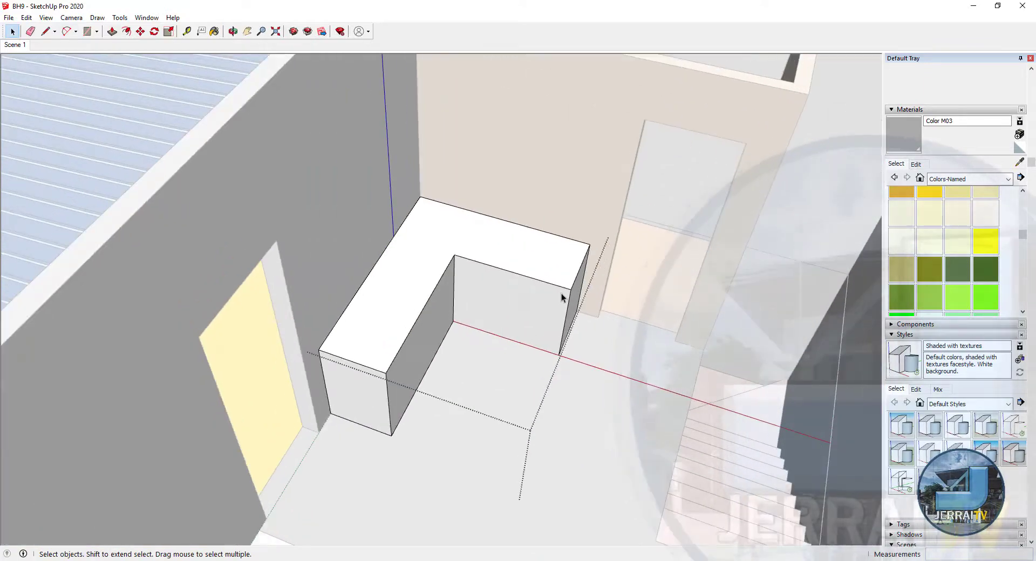
- Push the counter's side face 650 mm to form a recessed toe-kick
left_click(546, 324)
type("650")
key("Return")
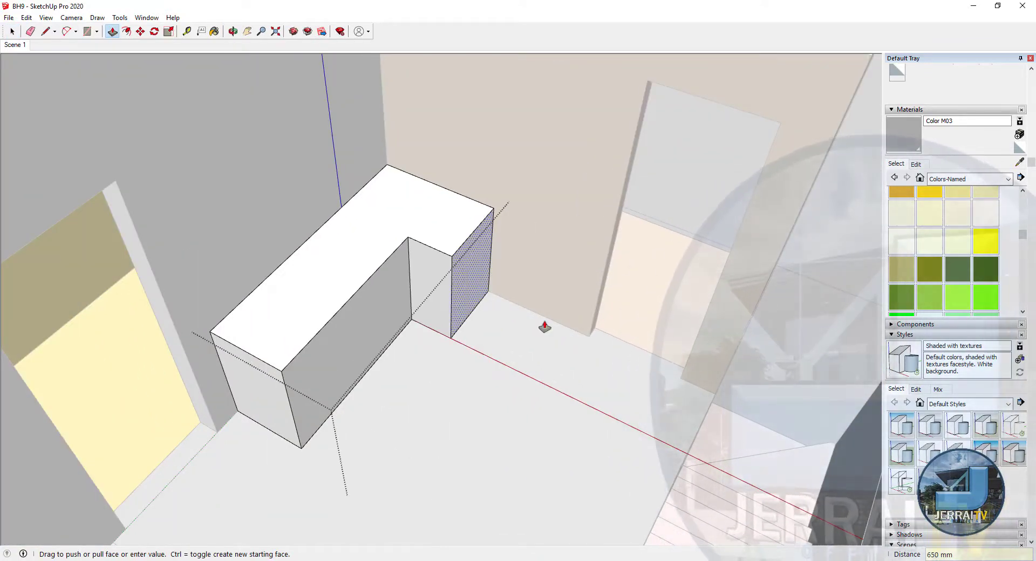
key("space")
scroll(545, 327, "down", 3)
scroll(477, 315, "up", 5)
key("m")
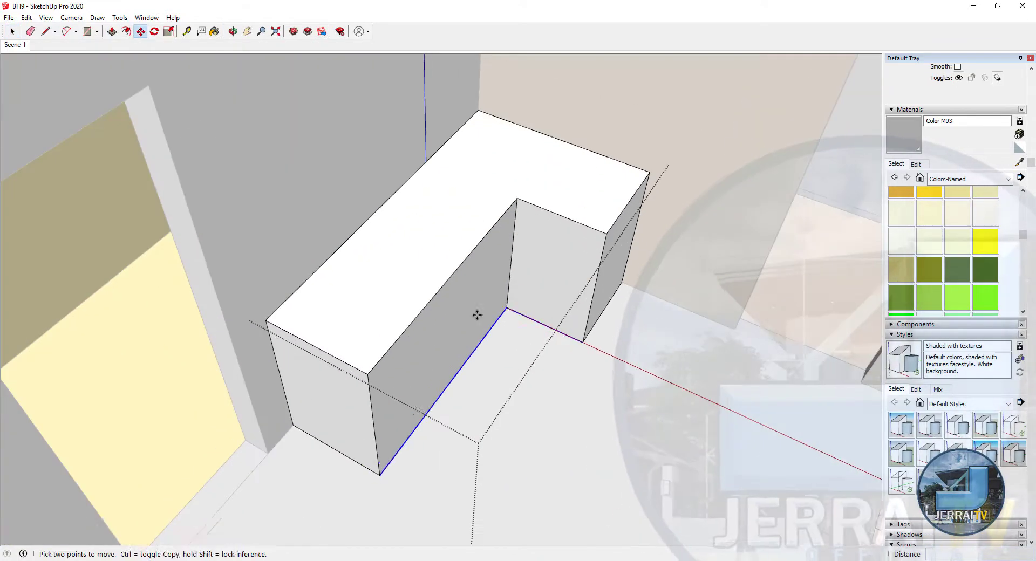
scroll(510, 294, "up", 3)
key("p")
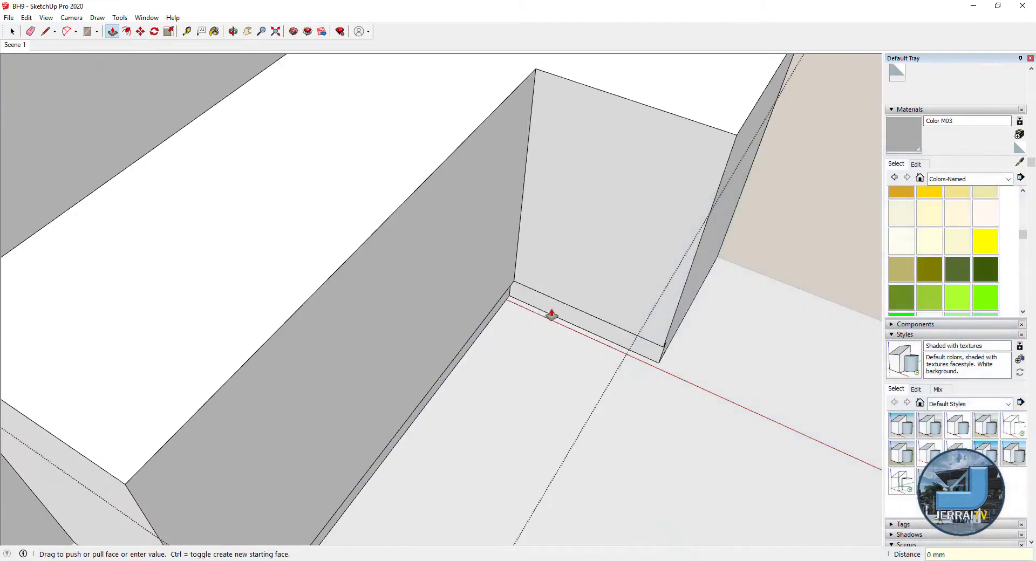
- Open the floor slab group for editing and orbit to an overhead view of the building
middle_click_drag(551, 314, 554, 393)
key("space")
scroll(606, 289, "down", 5)
scroll(260, 326, "up", 3)
left_click(260, 326)
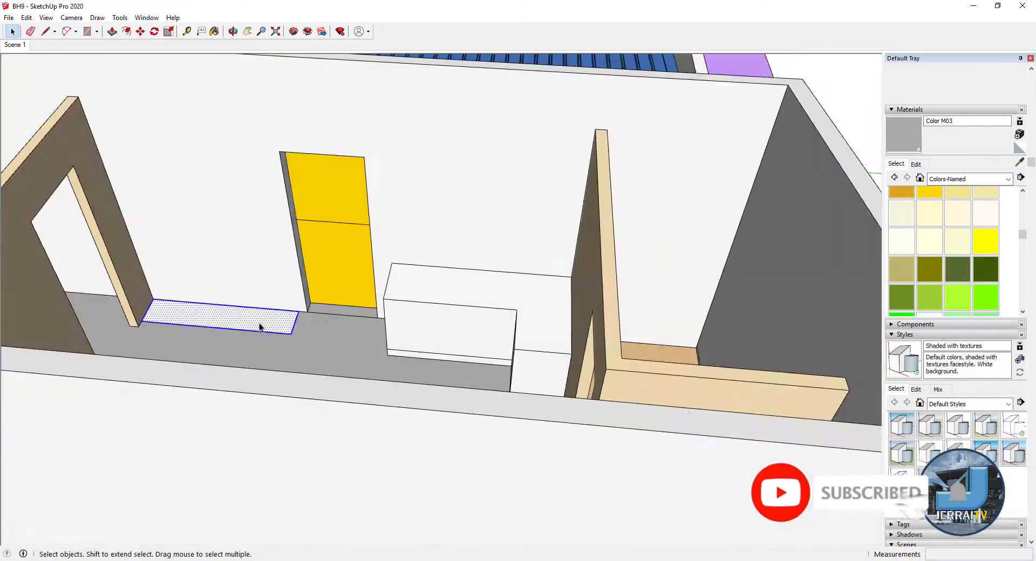
double_click(260, 326)
scroll(239, 325, "up", 3)
scroll(226, 317, "down", 5)
key("space")
mouse_move(448, 375)
middle_mouse_down()
mouse_move(293, 273)
mouse_move(485, 324)
middle_mouse_up()
key("l")
key("e")
scroll(322, 266, "up", 2)
- Undo the gold paint inside the roof strip group, returning it to grey
scroll(486, 324, "up", 3)
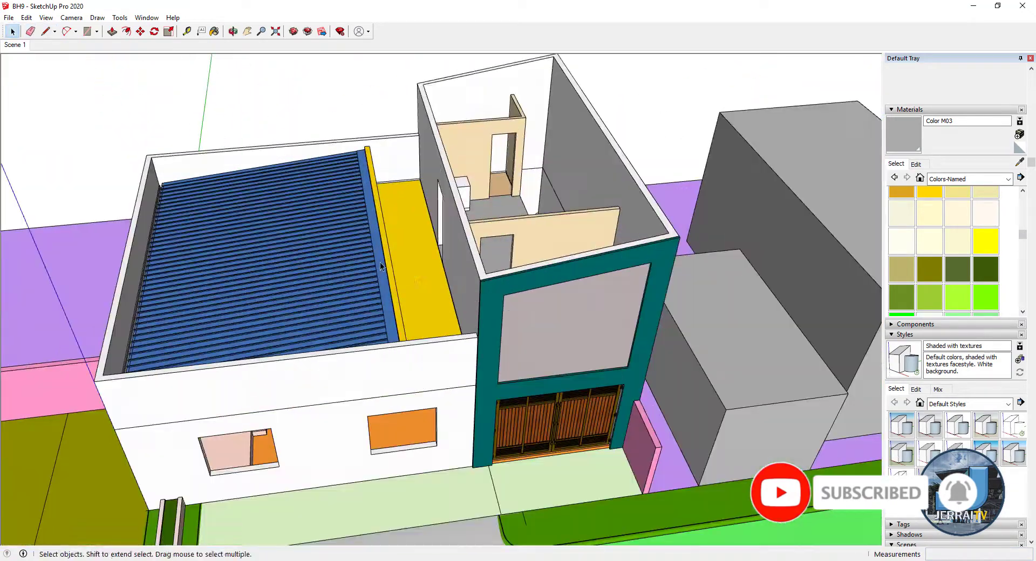
key("space")
double_click(426, 248)
key("ctrl+z")
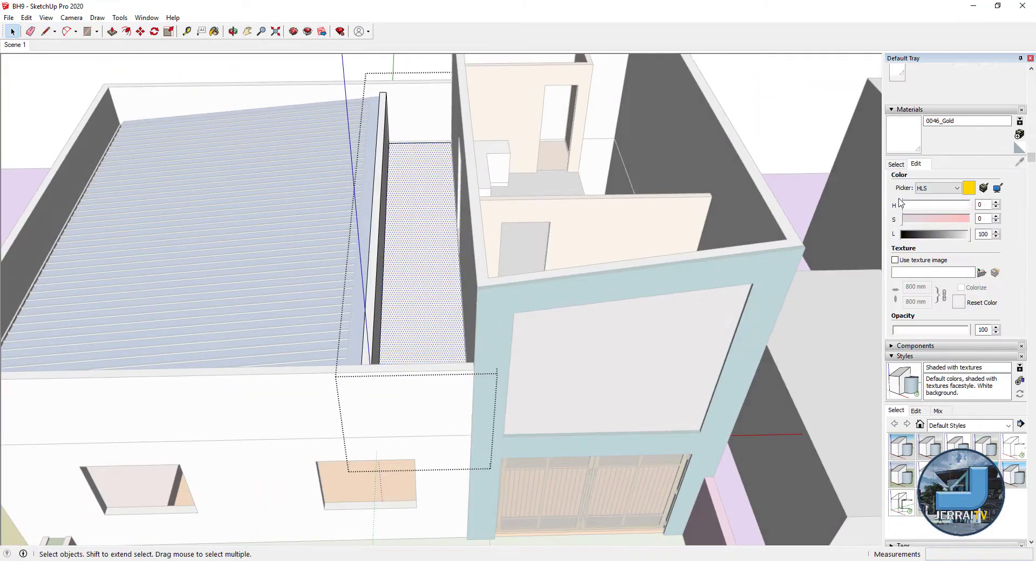
key("b")
scroll(544, 181, "up", 3)
key("space")
scroll(419, 286, "down", 3)
- Place horizontal Tape Measure guides across the pink facade panel from its bottom edge
middle_click_drag(419, 286, 378, 205)
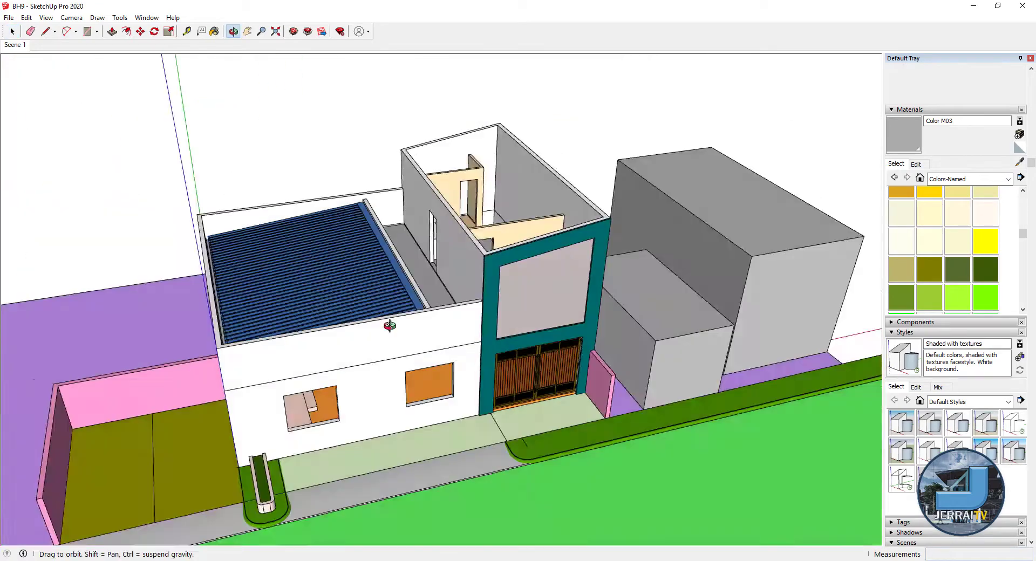
scroll(346, 156, "up", 3)
scroll(346, 156, "up", 2)
scroll(347, 157, "up", 2)
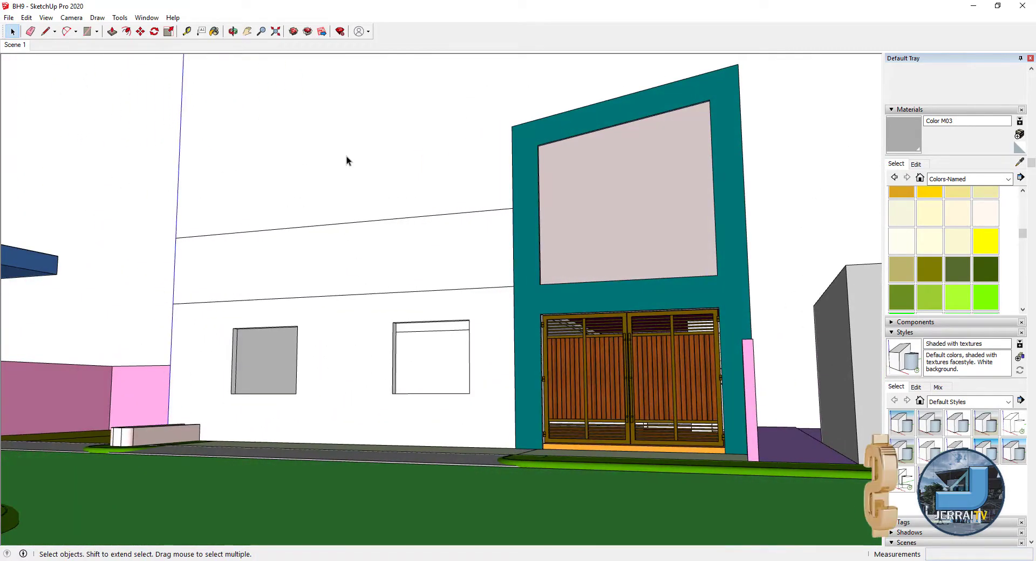
key("t")
middle_click_drag(594, 236, 494, 410)
left_click(494, 414)
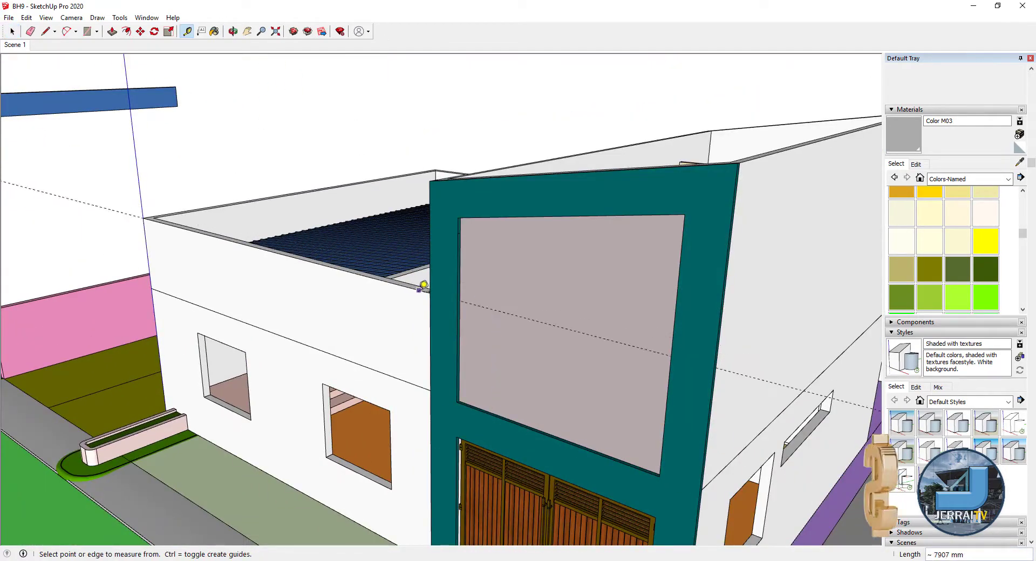
scroll(424, 284, "up", 3)
left_click(595, 258)
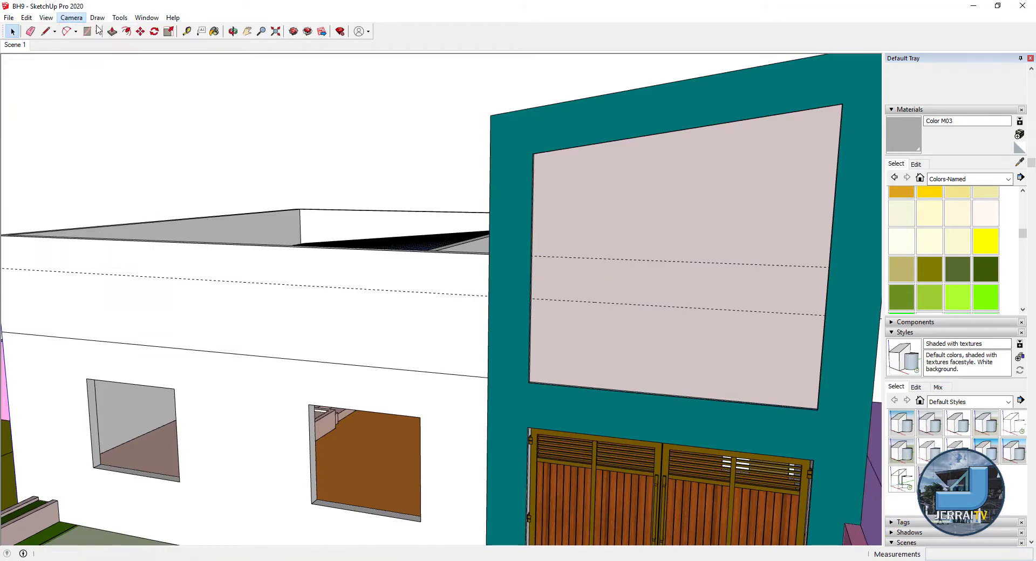
left_click(120, 17)
- Create 3D text in Times New Roman and place it on the pink facade panel
left_click(132, 237)
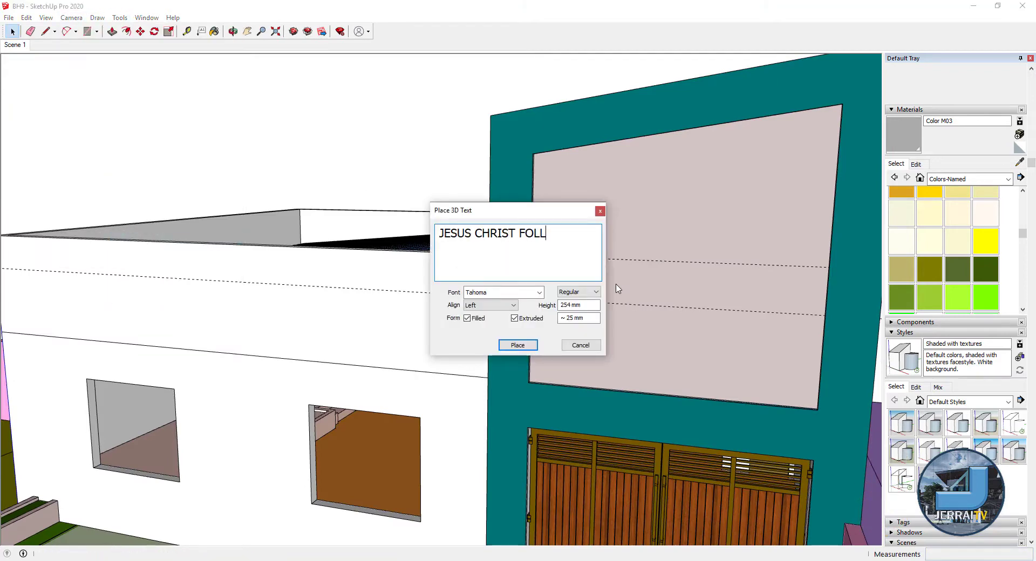
left_click(538, 292)
left_click(496, 370)
left_click(582, 293)
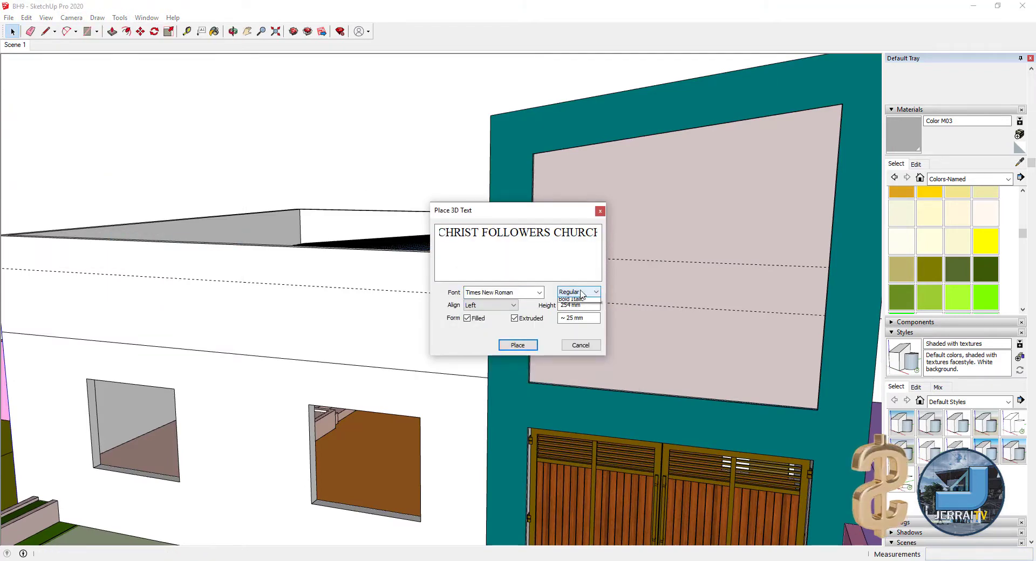
left_click(517, 345)
left_click(585, 300)
- Move FOLLOWERS CHURCH down to a second line below JESUS CHRIST
mouse_move(585, 301)
middle_mouse_down()
mouse_move(468, 286)
mouse_move(397, 257)
mouse_move(463, 330)
middle_mouse_up()
scroll(462, 331, "up", 3)
key("m")
left_click_drag(559, 267, 559, 297)
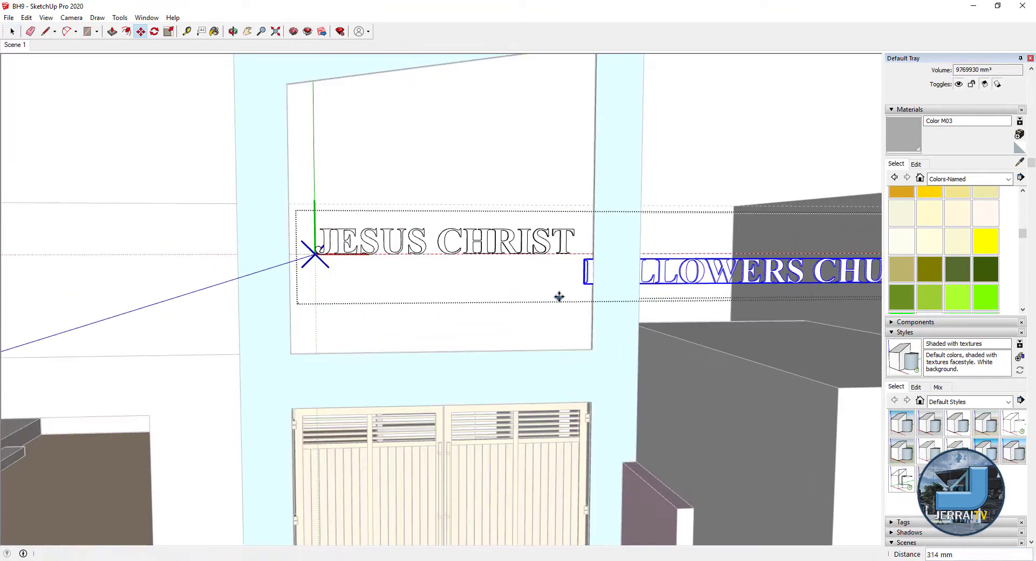
left_click(298, 307)
- Widen JESUS CHRIST to match the line below, then shrink both lines to fit the panel
key("space")
left_click(561, 243)
key("s")
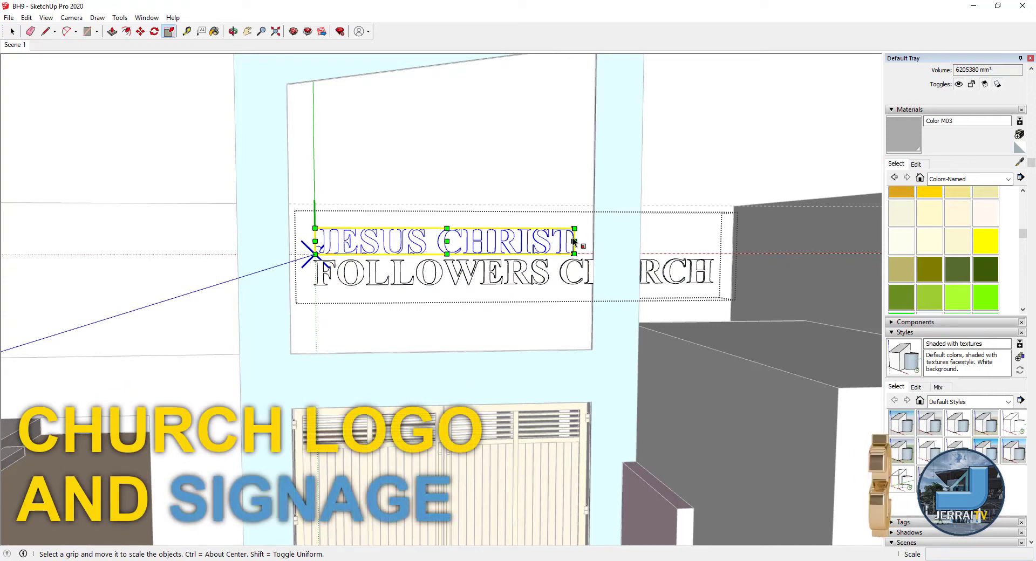
left_click_drag(572, 237, 539, 237)
middle_click_drag(539, 237, 502, 232)
key("s")
left_click_drag(548, 236, 549, 223)
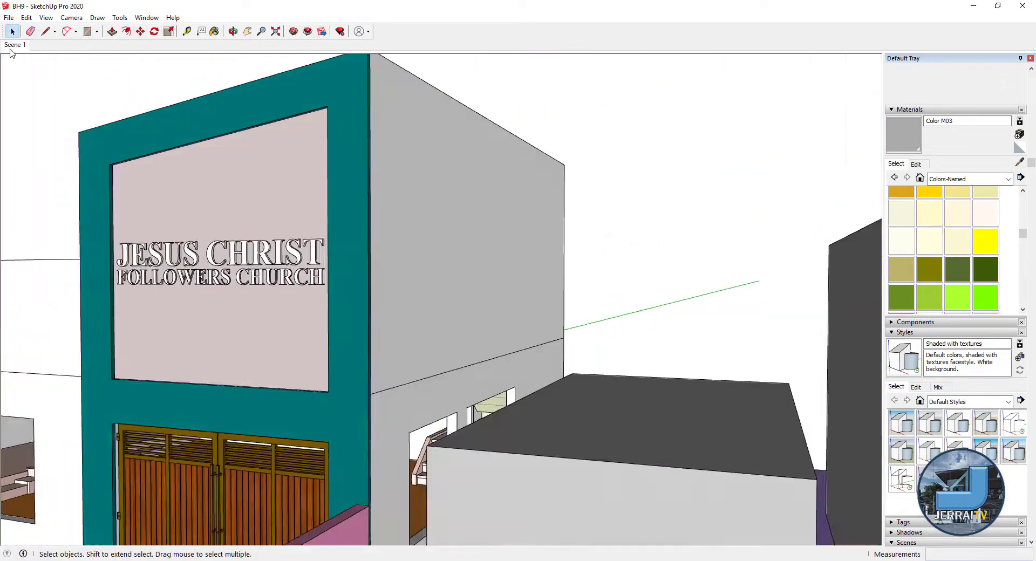
left_click(11, 47)
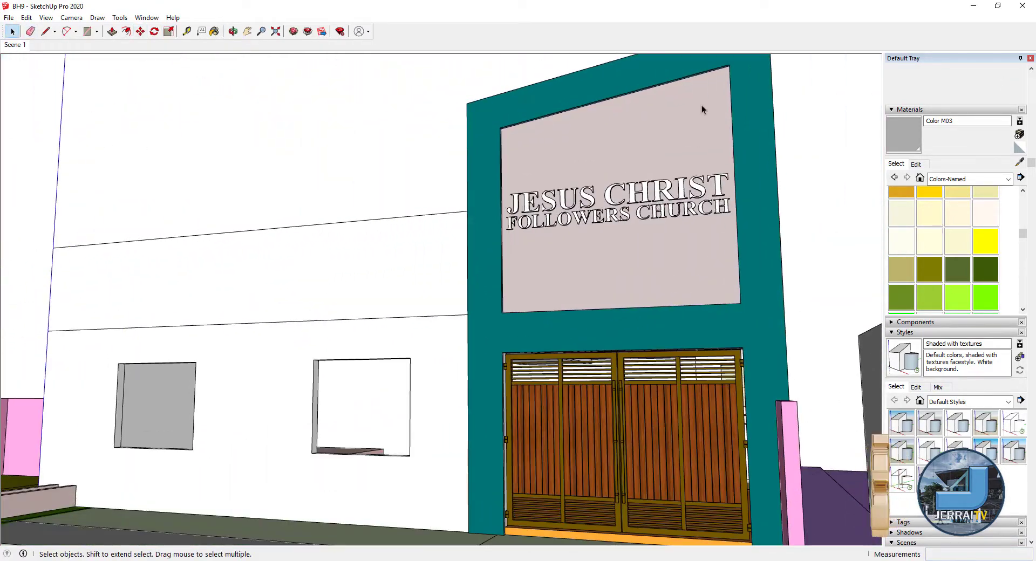
middle_click_drag(701, 110, 664, 157)
- Draw a thin rectangle under the lettering and Push/Pull it into a raised slab
scroll(615, 261, "up", 3)
key("c")
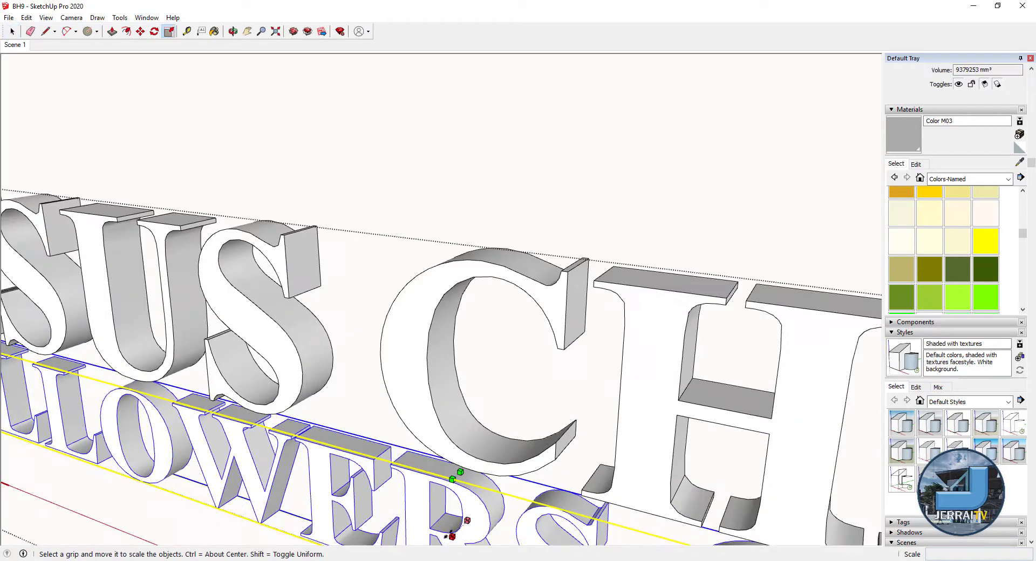
key("space")
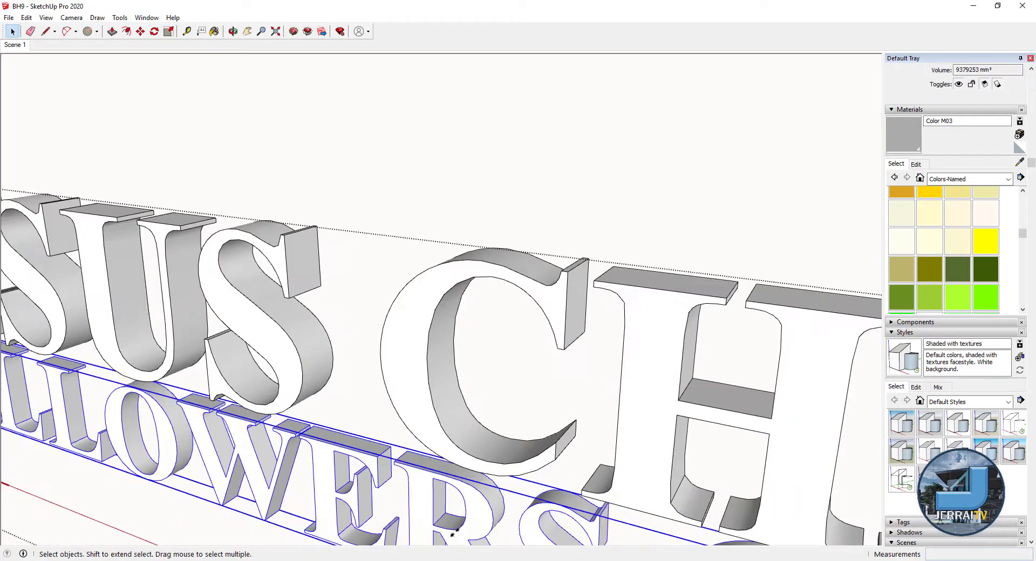
scroll(593, 371, "down", 10)
scroll(662, 208, "up", 3)
scroll(429, 235, "up", 4)
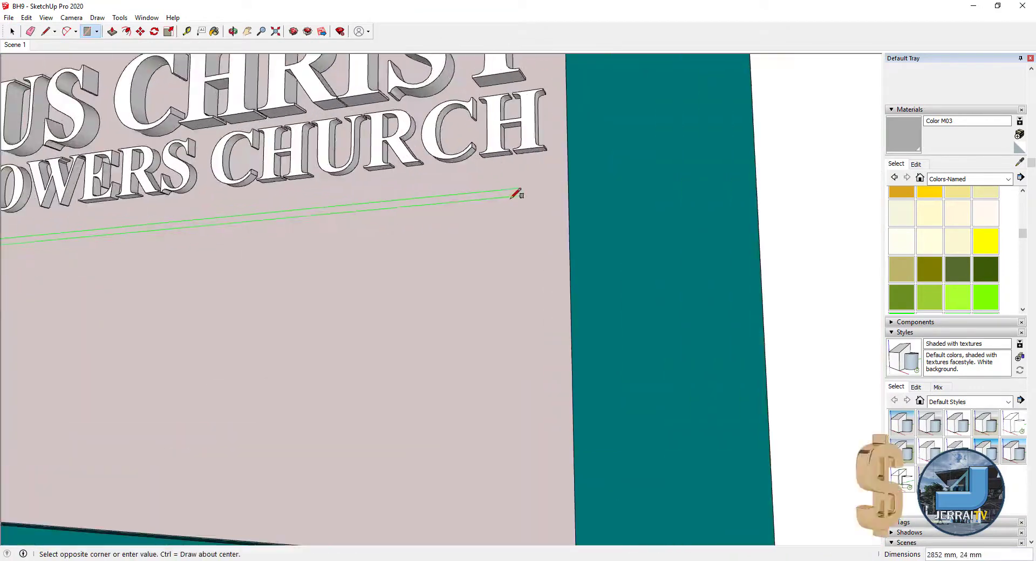
key("p")
- Orbit to an angled close-up of the thin slab under CHURCH
key("m")
key("space")
scroll(577, 203, "down", 2)
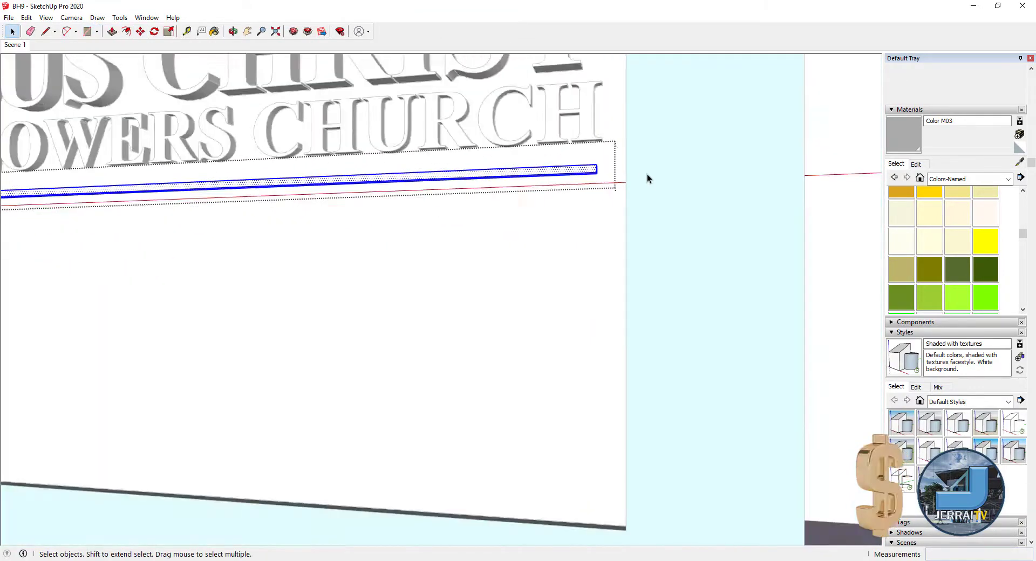
scroll(647, 174, "down", 5)
scroll(520, 218, "up", 2)
middle_click_drag(523, 219, 601, 268)
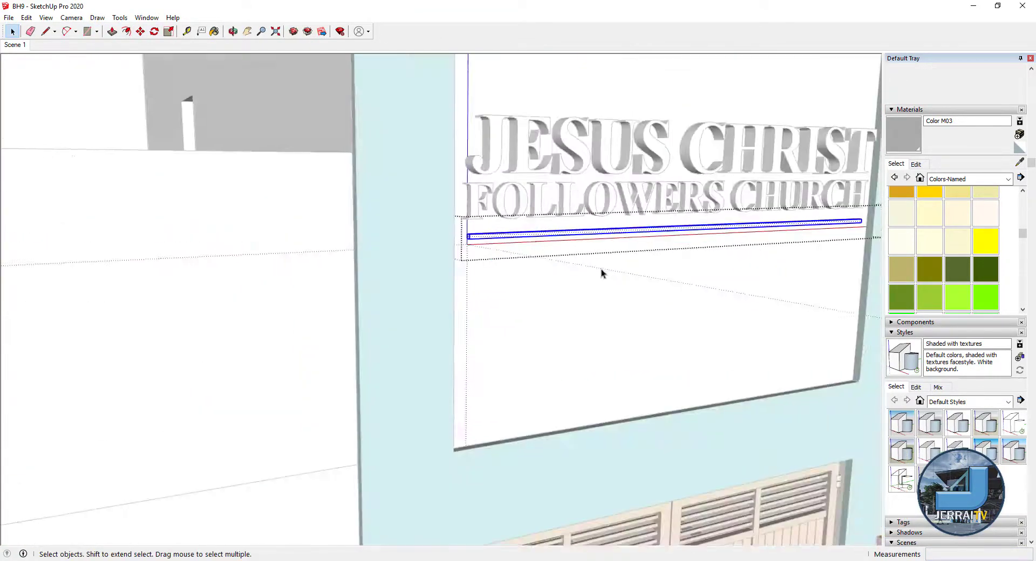
scroll(354, 256, "up", 4)
middle_click_drag(354, 256, 750, 236)
scroll(734, 295, "up", 2)
scroll(734, 295, "down", 3)
- Ctrl-Move a copy of the slab from its corner to sit above the lettering
key("m")
key("ctrl")
left_click(718, 321)
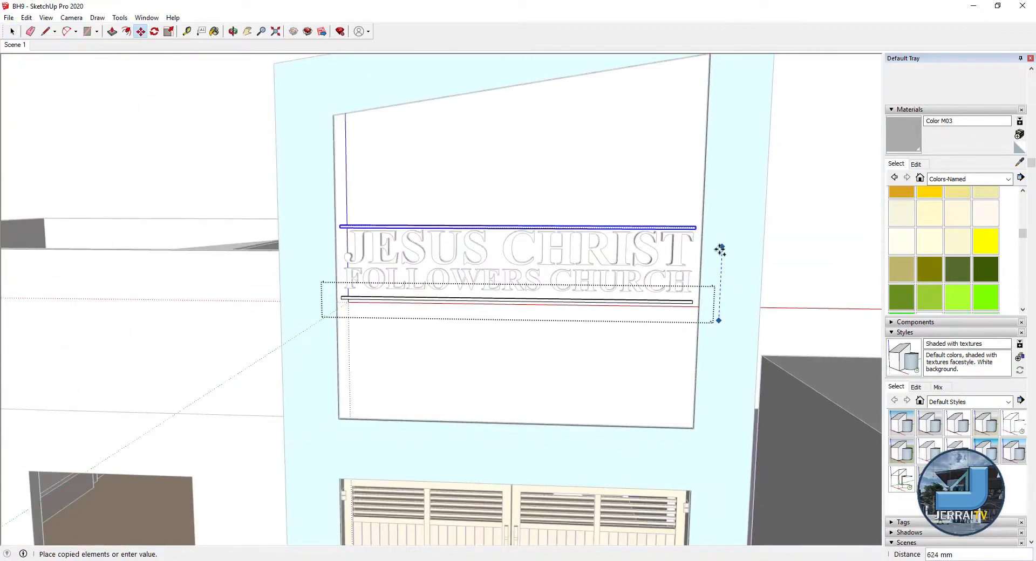
scroll(643, 281, "up", 3)
scroll(643, 281, "down", 2)
scroll(556, 263, "down", 4)
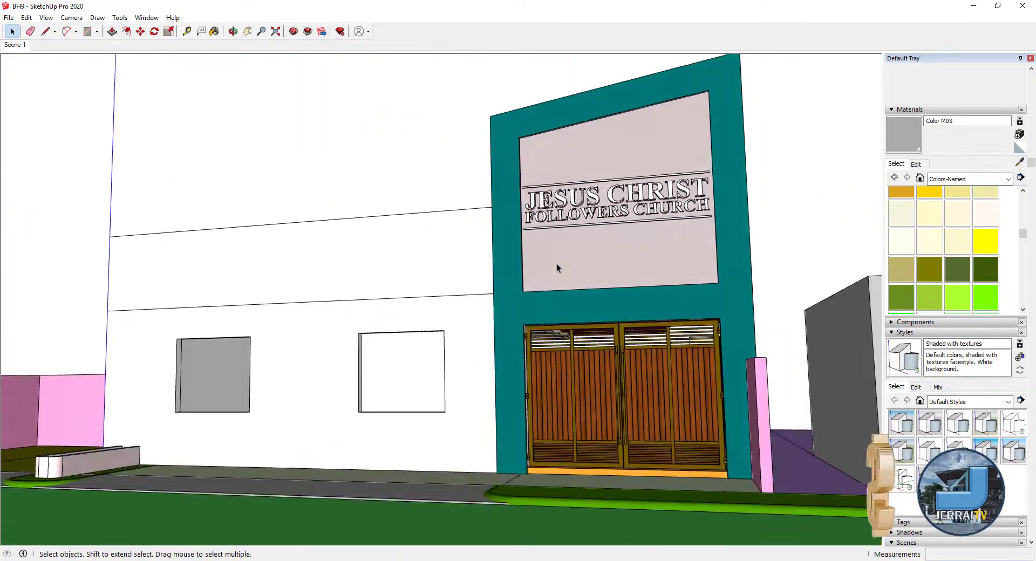
scroll(556, 263, "up", 1)
- Draw a circle above the sign lettering and select its face
scroll(664, 259, "up", 3)
key("c")
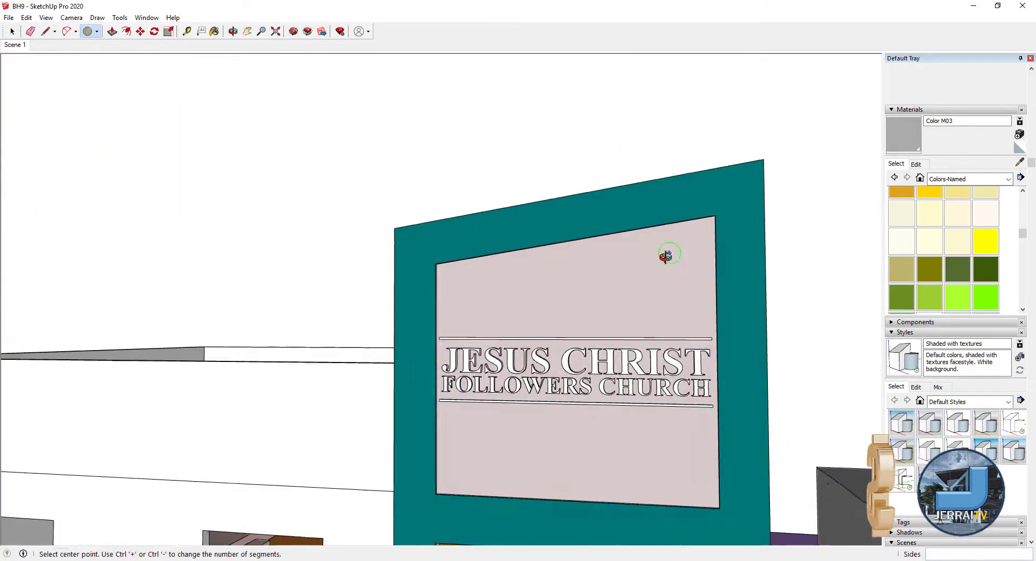
left_click(636, 286)
double_click(666, 293)
left_click(666, 293)
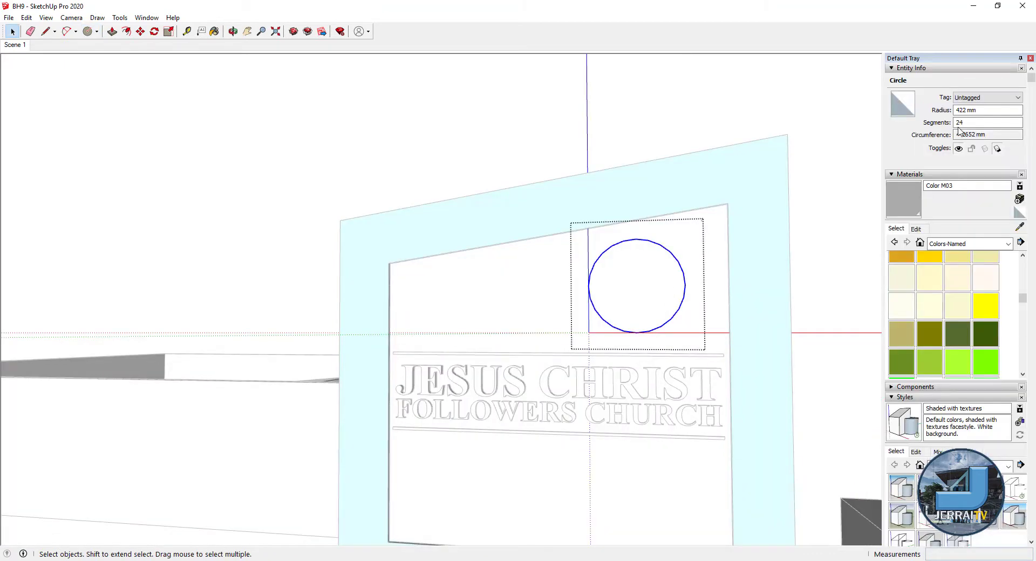
double_click(637, 286)
scroll(545, 192, "up", 2)
scroll(545, 192, "up", 2)
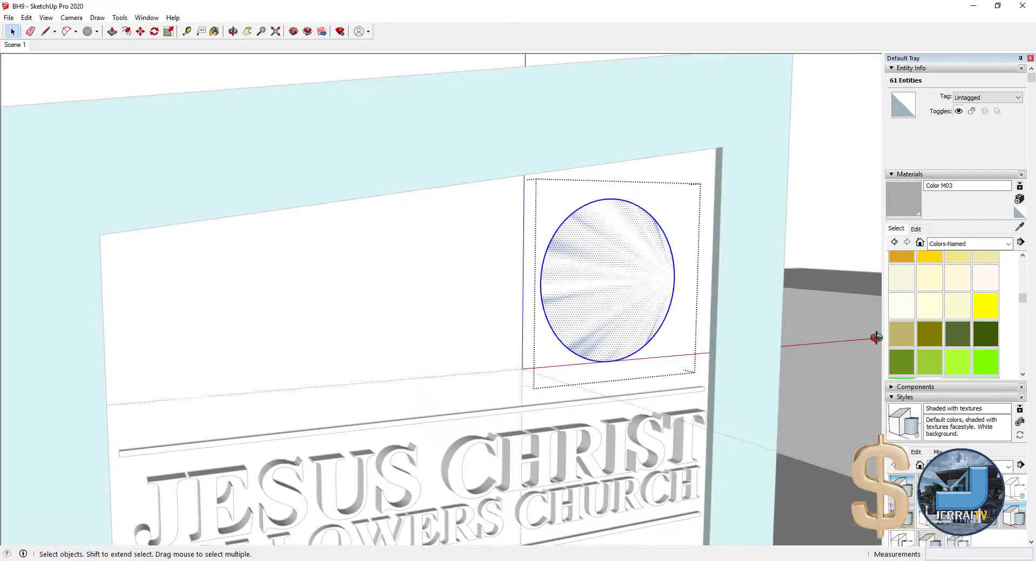
- Push/Pull the circle into a disc about 91 mm thick and reverse its faces
key("p")
middle_click_drag(762, 316, 595, 328)
left_click(595, 328)
left_click(595, 328)
key("space")
triple_click(595, 328)
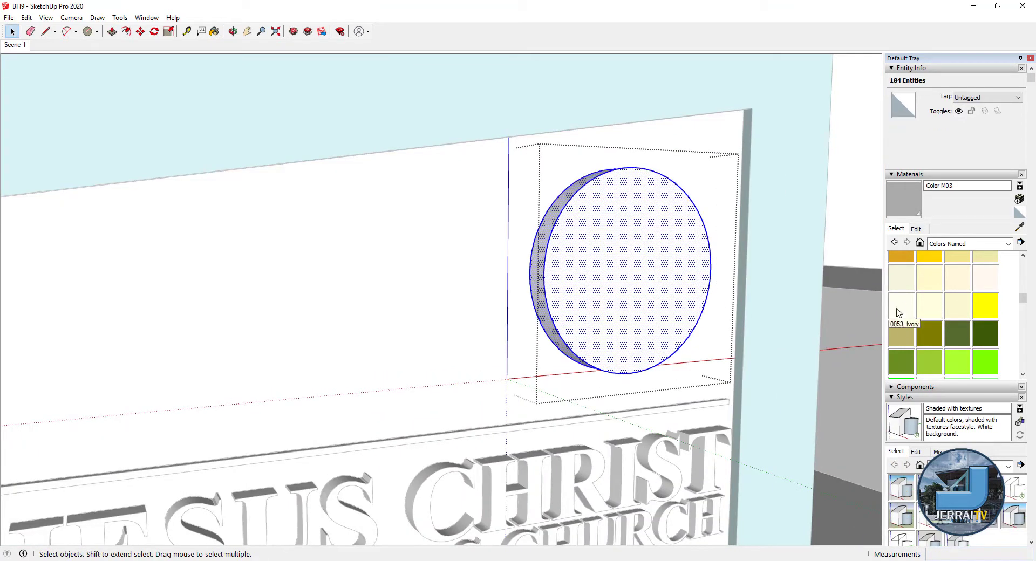
right_click(621, 303)
left_click(636, 435)
- Paint the disc face white and offset an inner ring inside its edge
key("b")
key("space")
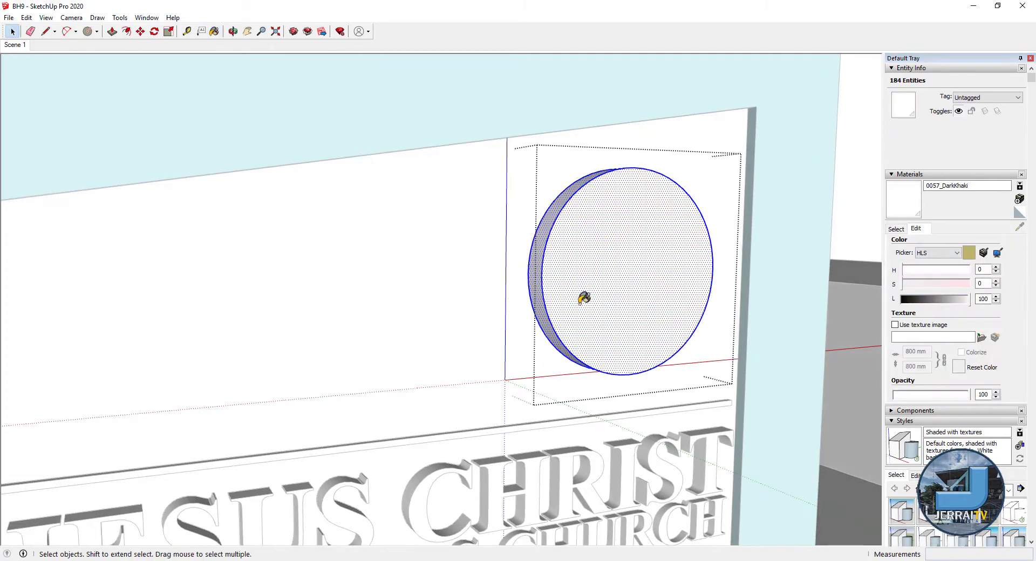
left_click(585, 298)
key("f")
scroll(583, 239, "up", 4)
scroll(583, 239, "down", 2)
left_click(562, 286)
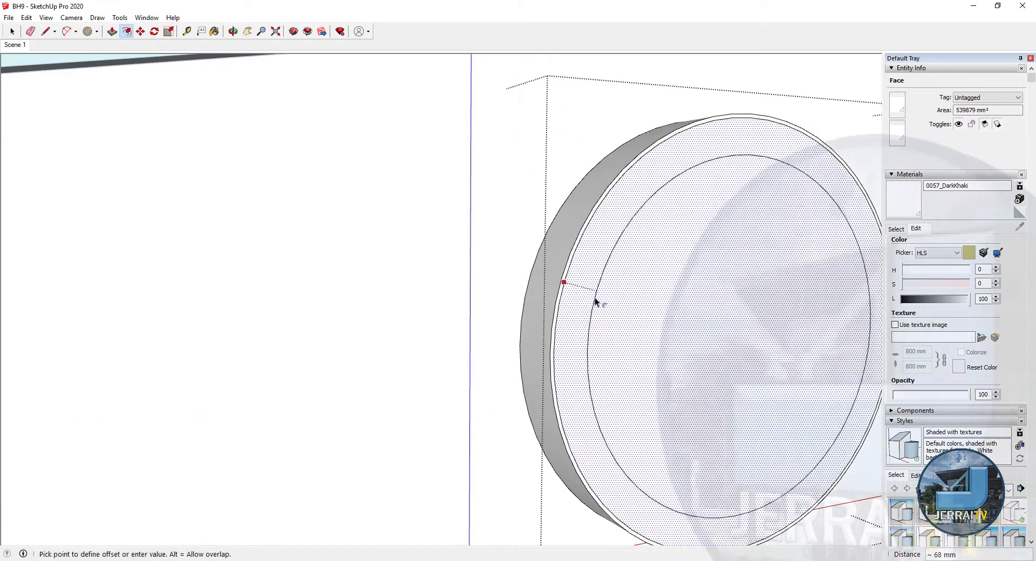
scroll(539, 294, "down", 3)
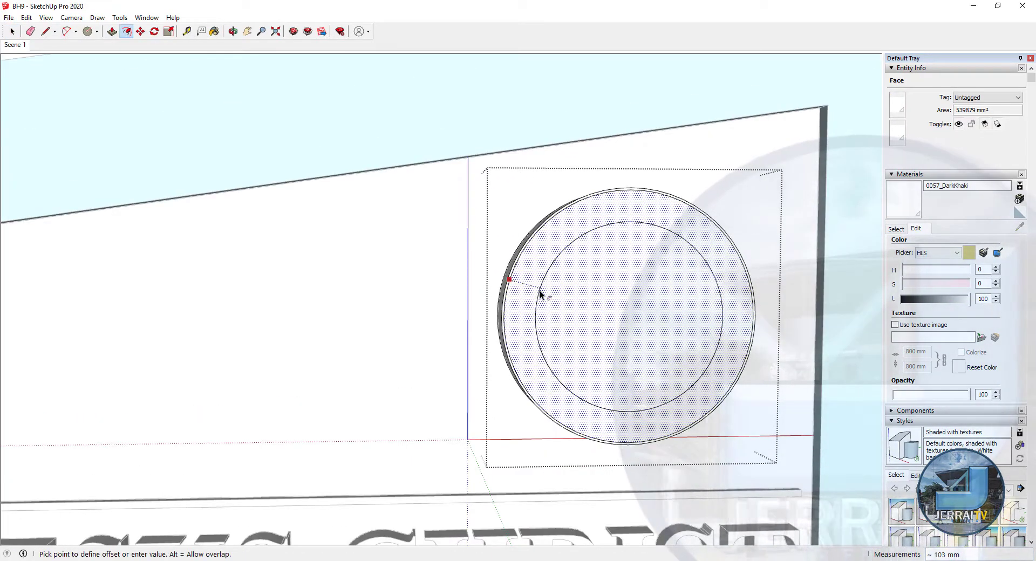
left_click(537, 293)
scroll(578, 280, "up", 1)
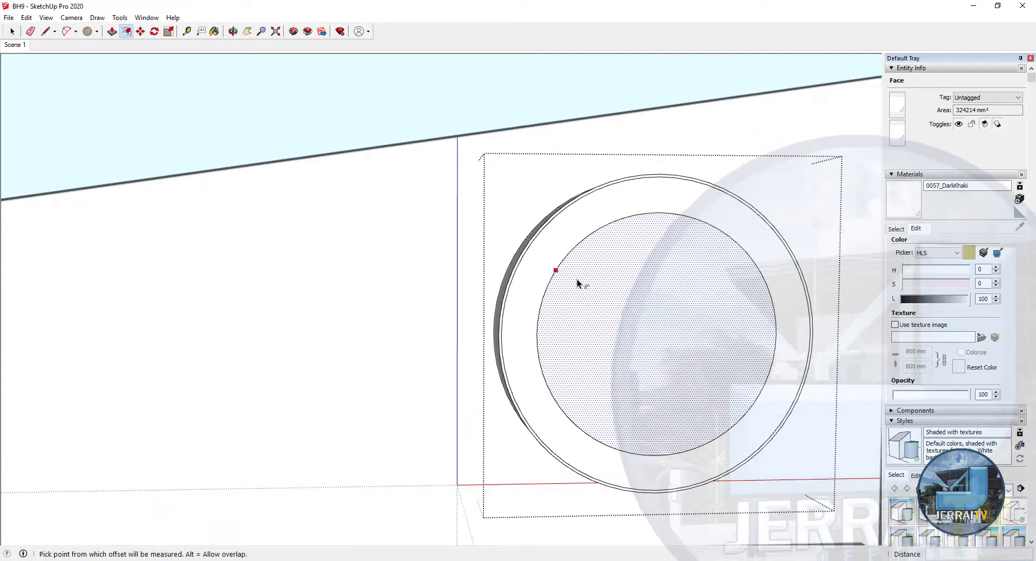
- Paint the inner disc with 0043_SaddleBrown
key("space")
triple_click(563, 279)
scroll(562, 279, "down", 1)
key("b")
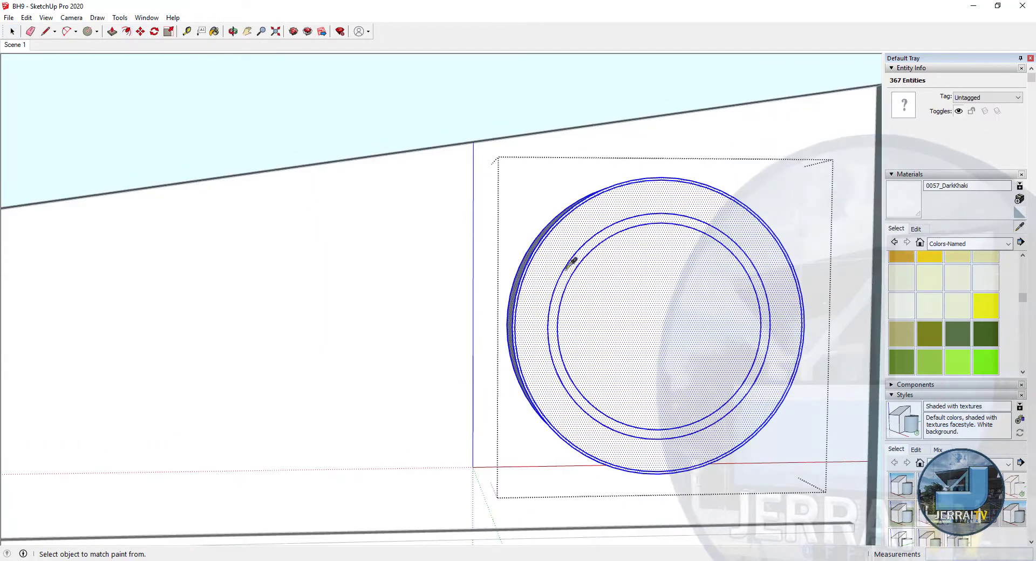
key("space")
scroll(626, 307, "up", 1)
left_click(626, 306)
scroll(944, 313, "up", 3)
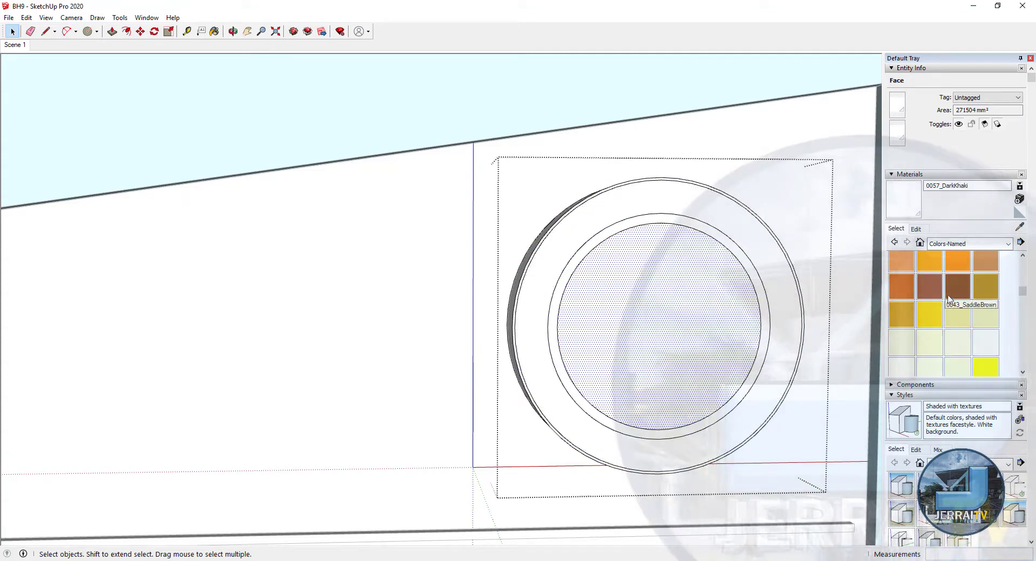
left_click(958, 286)
left_click(669, 318)
right_click(673, 298)
left_click(695, 405)
key("space")
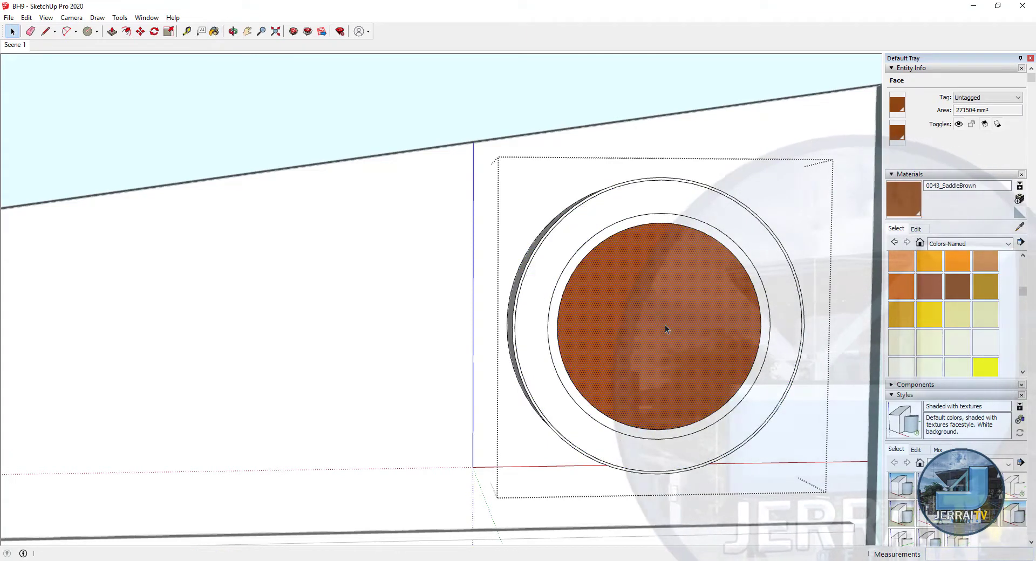
- Paint the outer ring with 0035_Tan
left_click(668, 204)
left_click(791, 316)
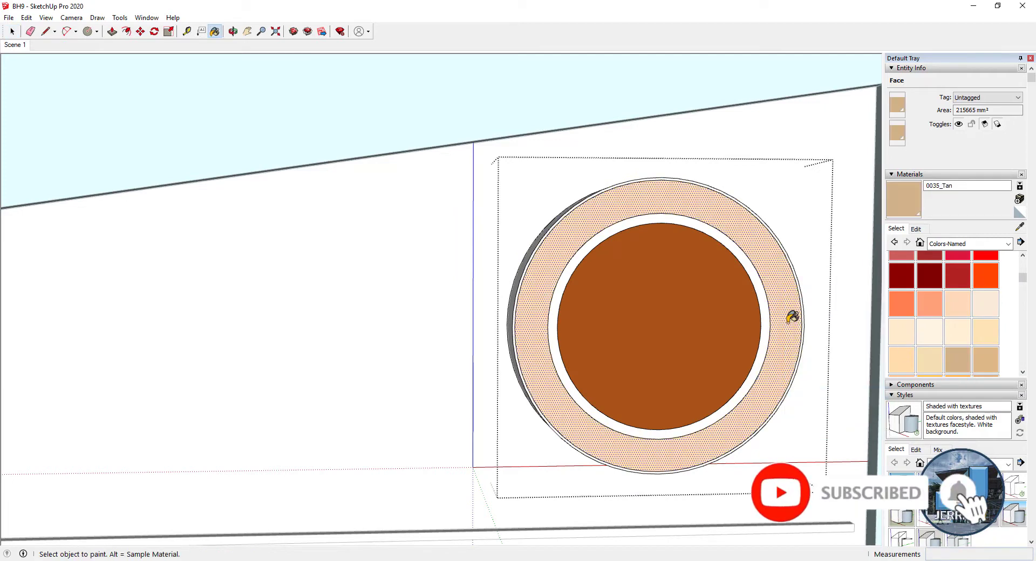
key("space")
scroll(704, 339, "down", 3)
scroll(703, 339, "down", 3)
left_click(120, 18)
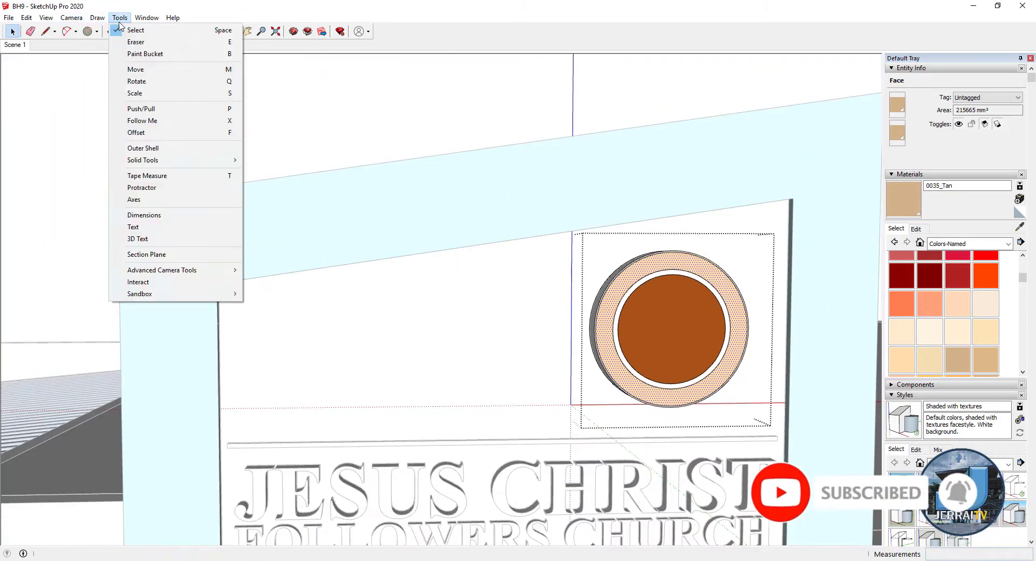
- Enter JESUS CHRIST FOLLOWER CHURCH as 3D Text in Arial Regular
left_click(152, 243)
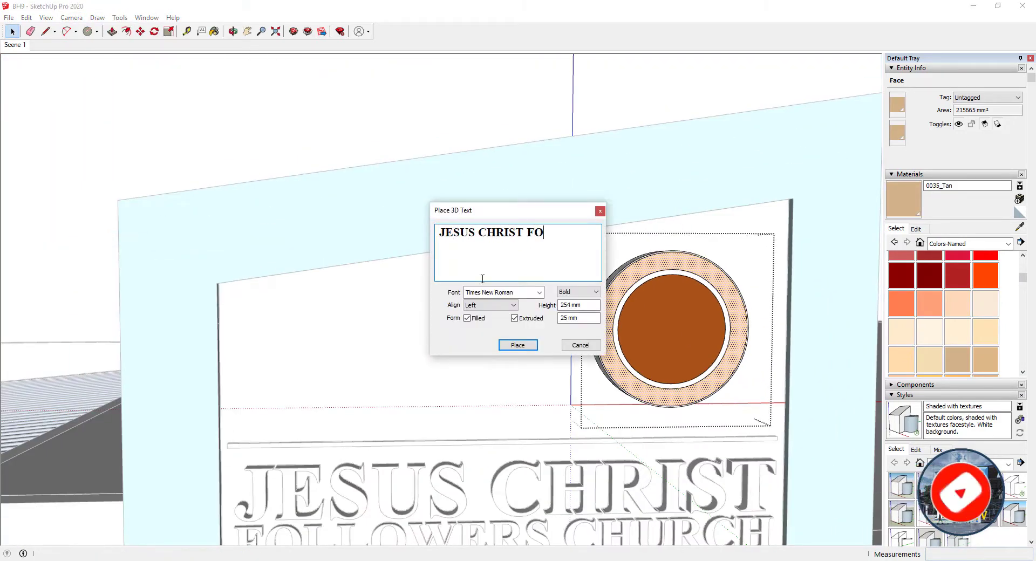
left_click(537, 293)
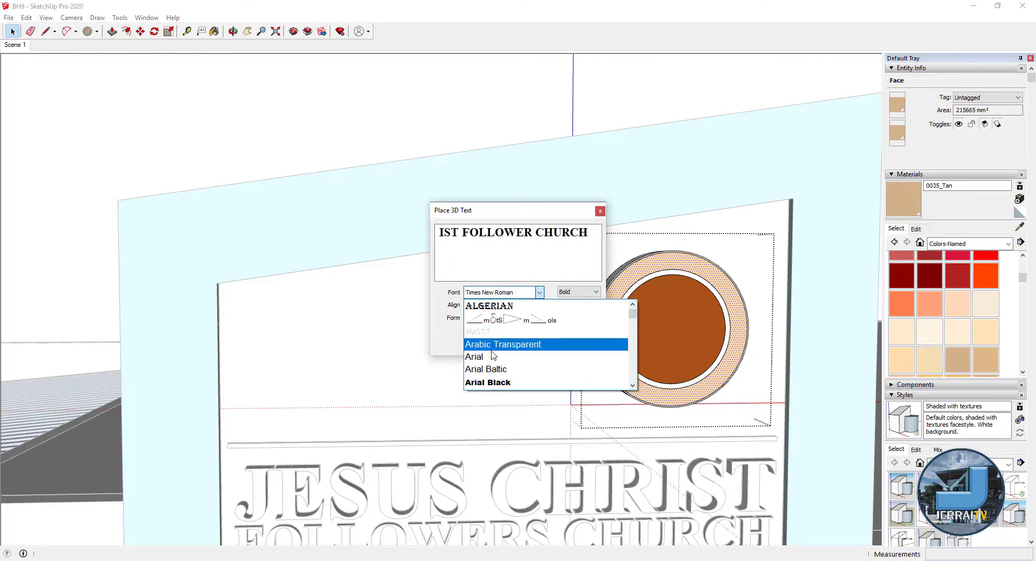
left_click(493, 355)
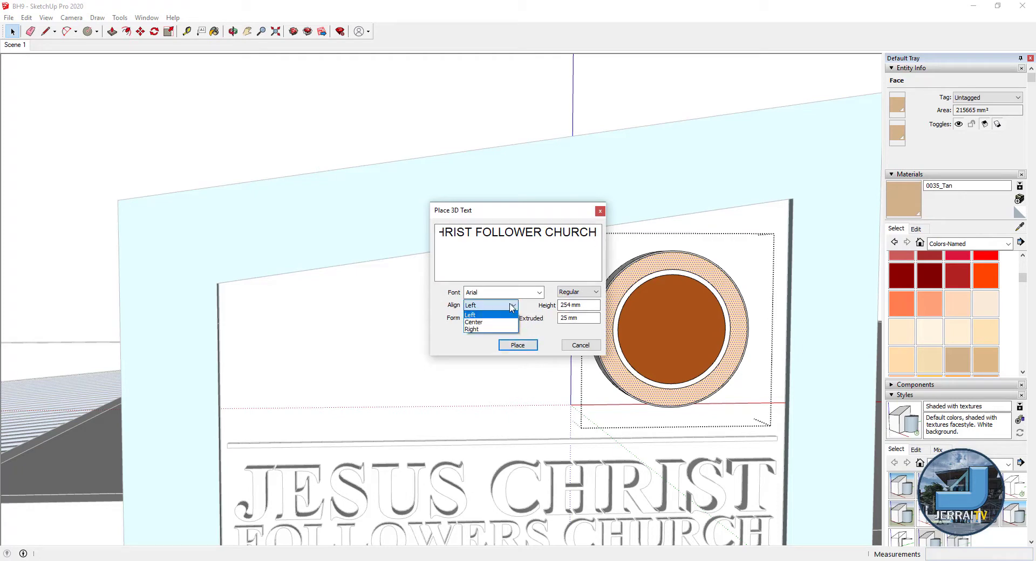
- Drop the Arial lettering across the top of the circular logo
left_click(517, 345)
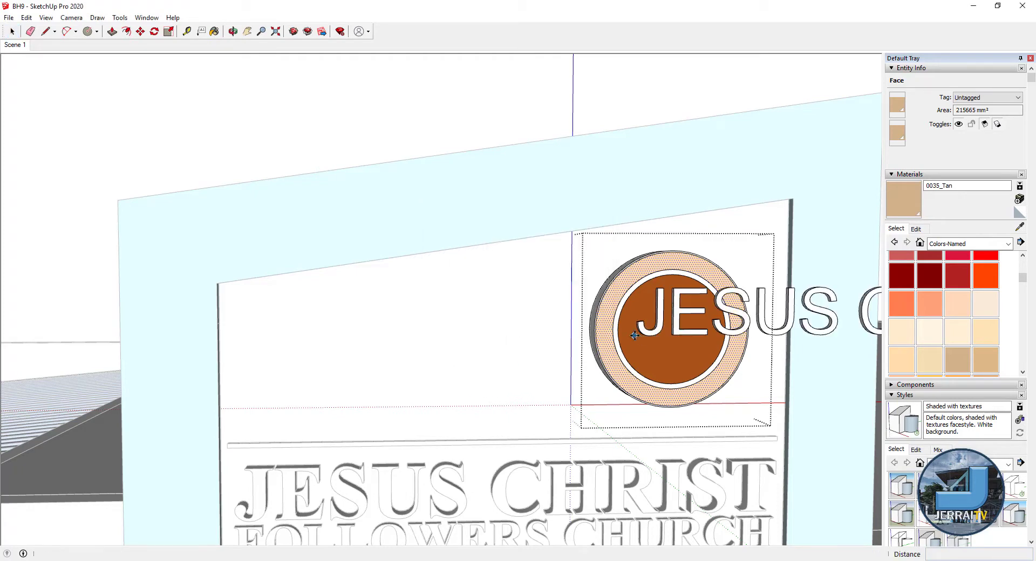
scroll(459, 332, "down", 3)
scroll(456, 340, "up", 3)
scroll(455, 345, "up", 3)
scroll(455, 346, "down", 2)
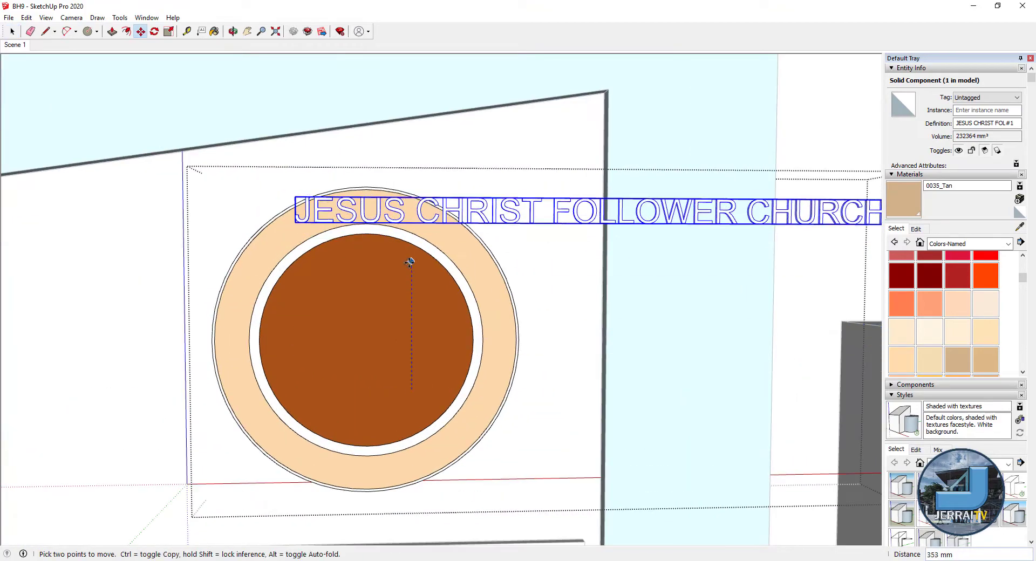
scroll(411, 261, "up", 2)
left_click(386, 240)
scroll(386, 241, "down", 2)
scroll(376, 197, "down", 2)
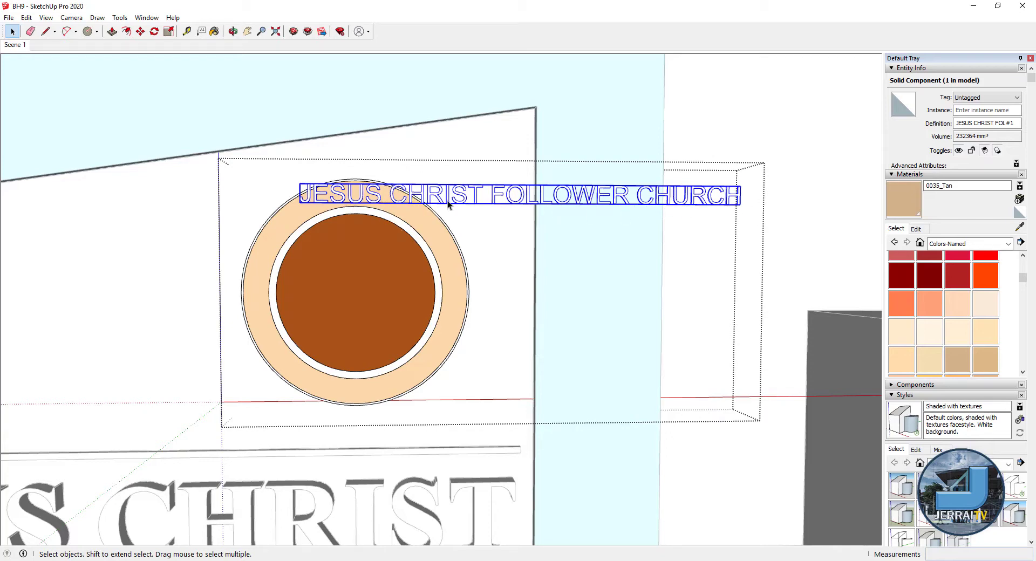
scroll(351, 168, "up", 3)
scroll(359, 178, "up", 1)
- Check the lettering's size with the Tape Measure, then scale it down slightly
key("space")
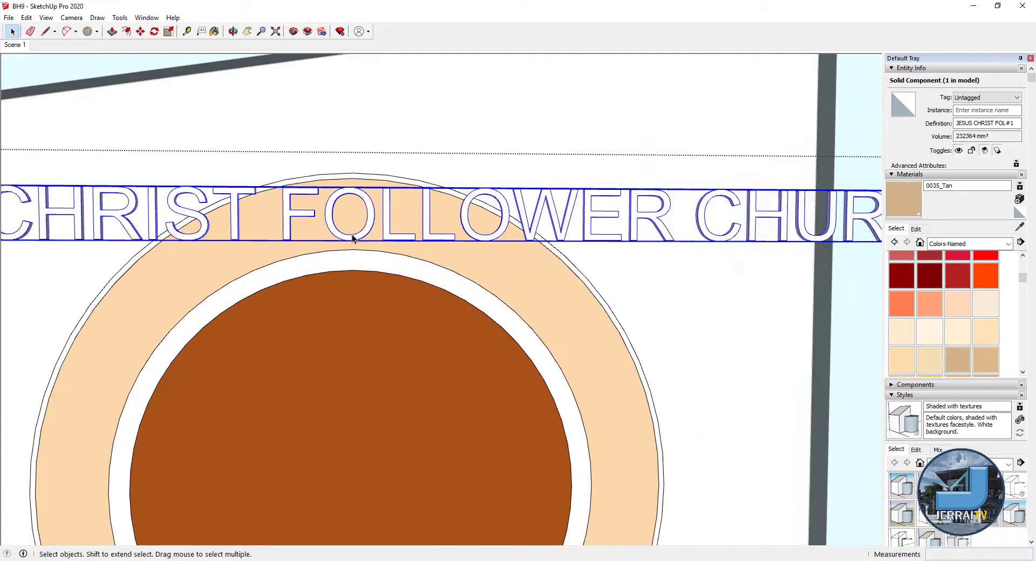
scroll(405, 257, "down", 1)
key("t")
scroll(363, 250, "up", 3)
key("space")
scroll(371, 178, "down", 1)
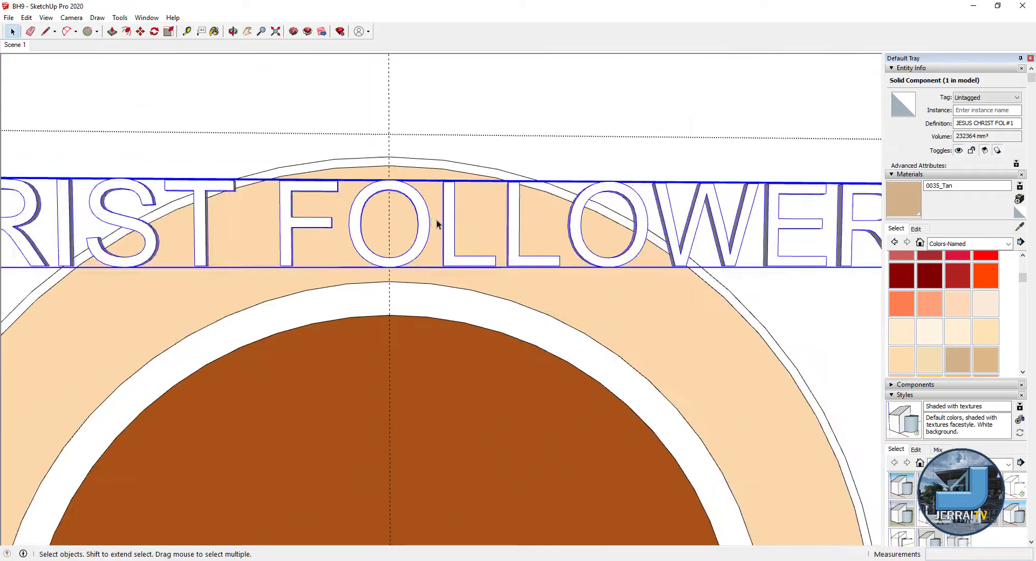
scroll(437, 224, "down", 3)
key("s")
scroll(370, 216, "up", 5)
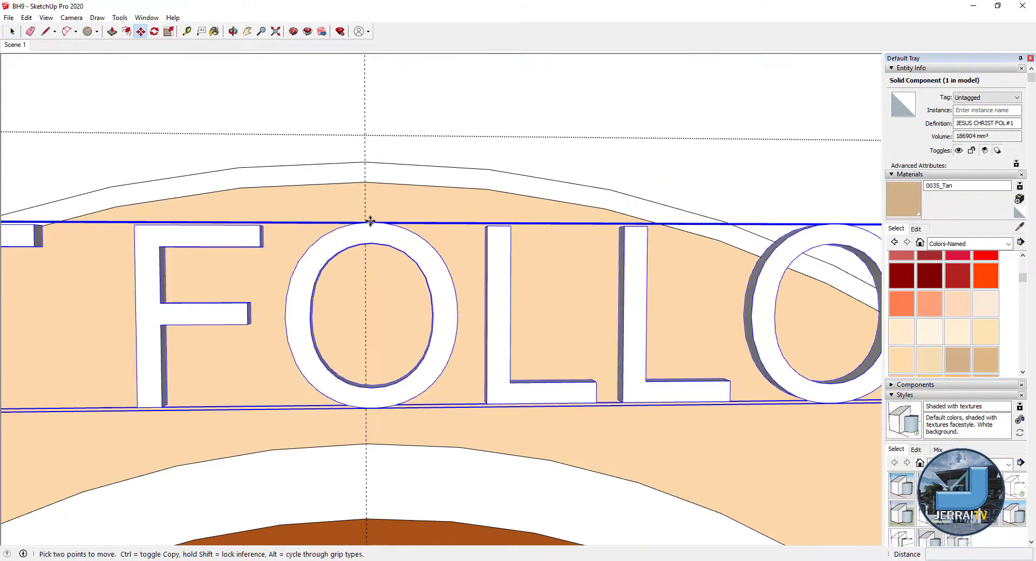
mouse_move(370, 216)
middle_mouse_down()
mouse_move(675, 278)
mouse_move(397, 283)
mouse_move(227, 206)
mouse_move(477, 291)
mouse_move(335, 243)
middle_mouse_up()
- Open the lettering component and select the T and the letters of JESUS
key("space")
double_click(219, 196)
scroll(214, 219, "down", 1)
left_click(215, 219)
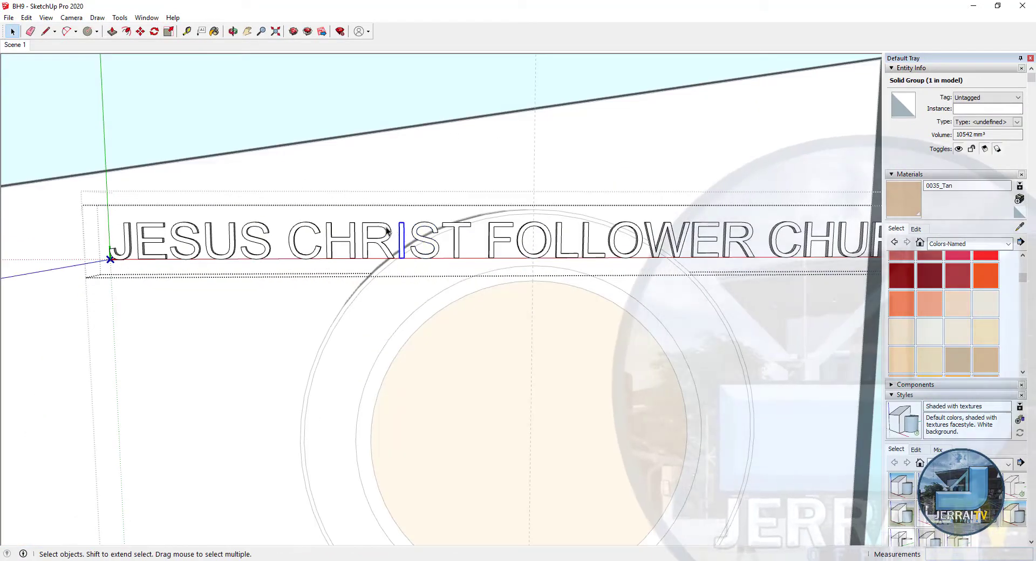
left_click(335, 240)
left_click(266, 231)
left_click(221, 237)
left_click(186, 240)
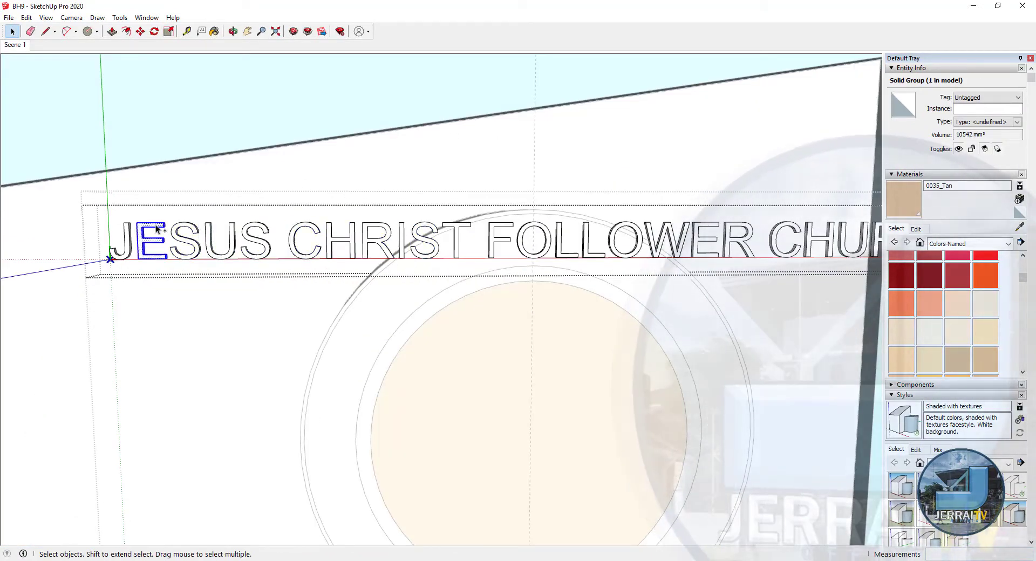
left_click(121, 241)
scroll(161, 240, "down", 2)
- Select the E of FOLLOWER, the CHURCH letters and the F
left_click(588, 240)
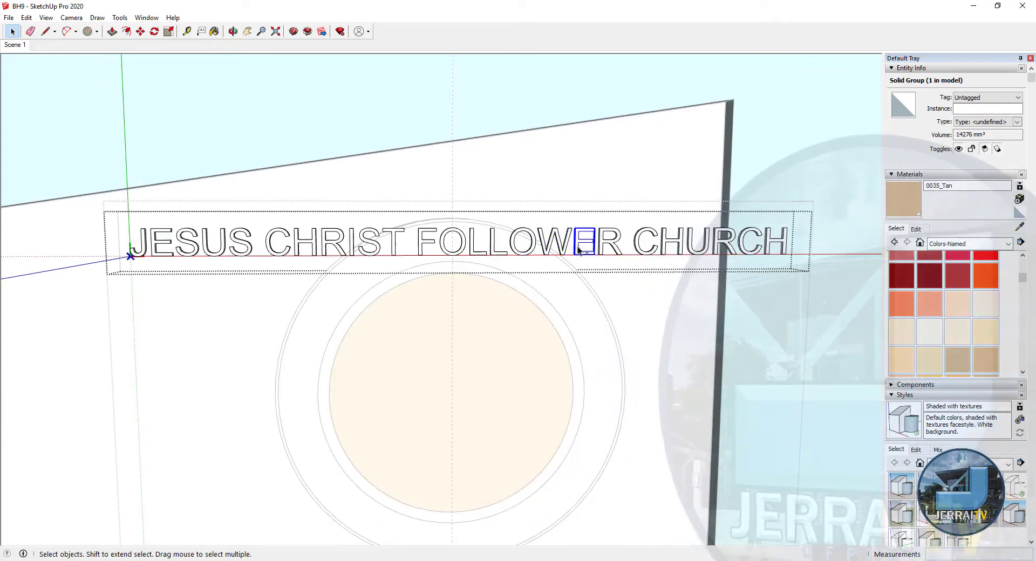
left_click(637, 247)
left_click(718, 246)
left_click(779, 243)
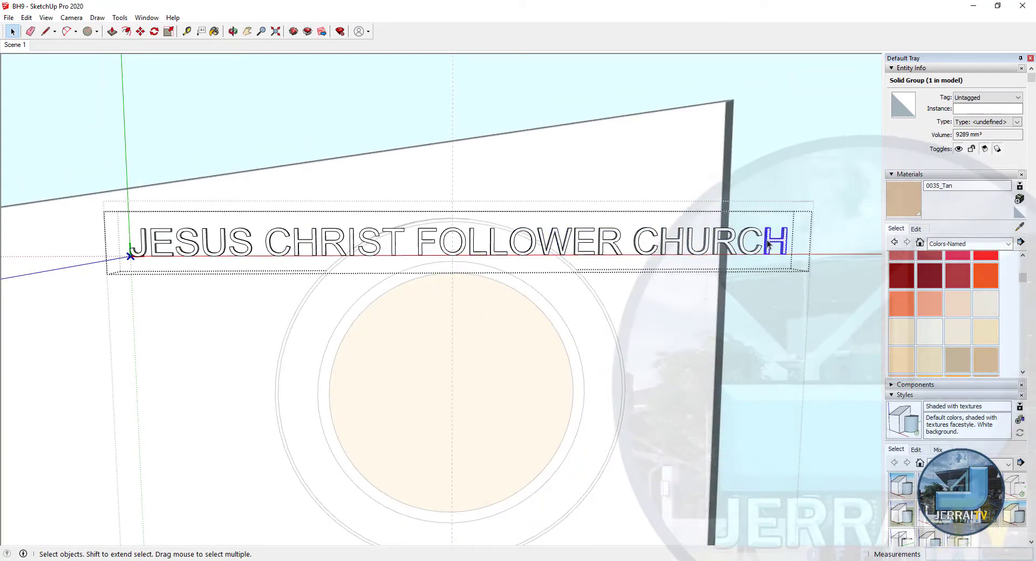
scroll(780, 242, "down", 1)
left_click(483, 248)
- Rotate the F around the circle's centre so it tilts along the ring
key("q")
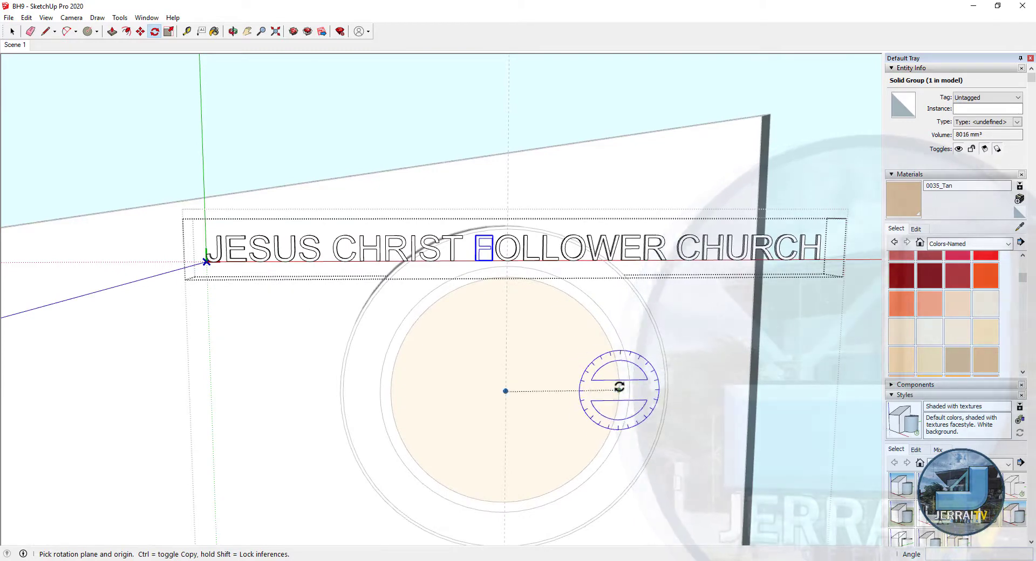
middle_click_drag(620, 387, 502, 390)
scroll(431, 318, "up", 1)
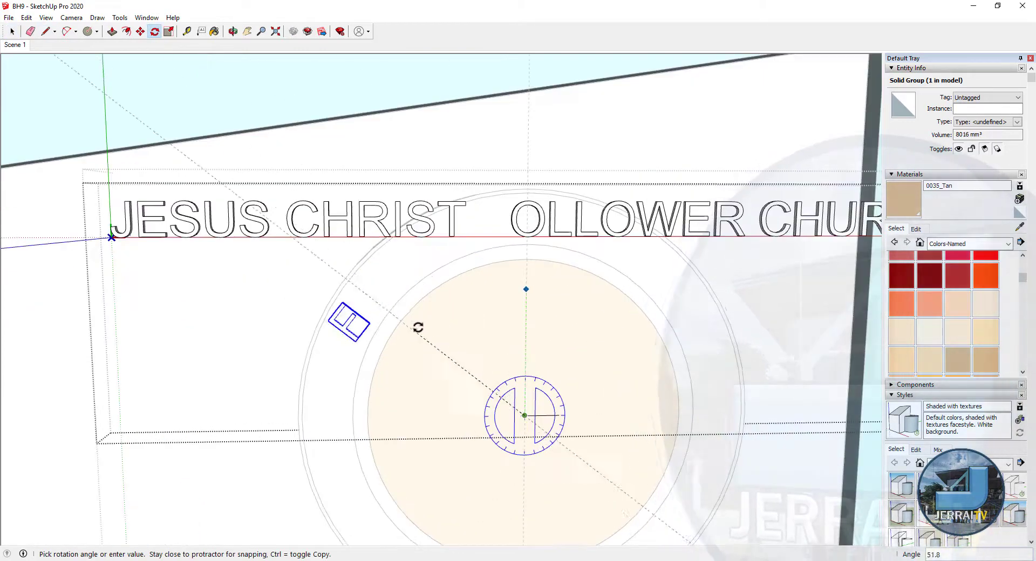
key("space")
scroll(487, 222, "up", 2)
key("q")
scroll(488, 222, "up", 1)
left_click(488, 222)
scroll(487, 222, "down", 1)
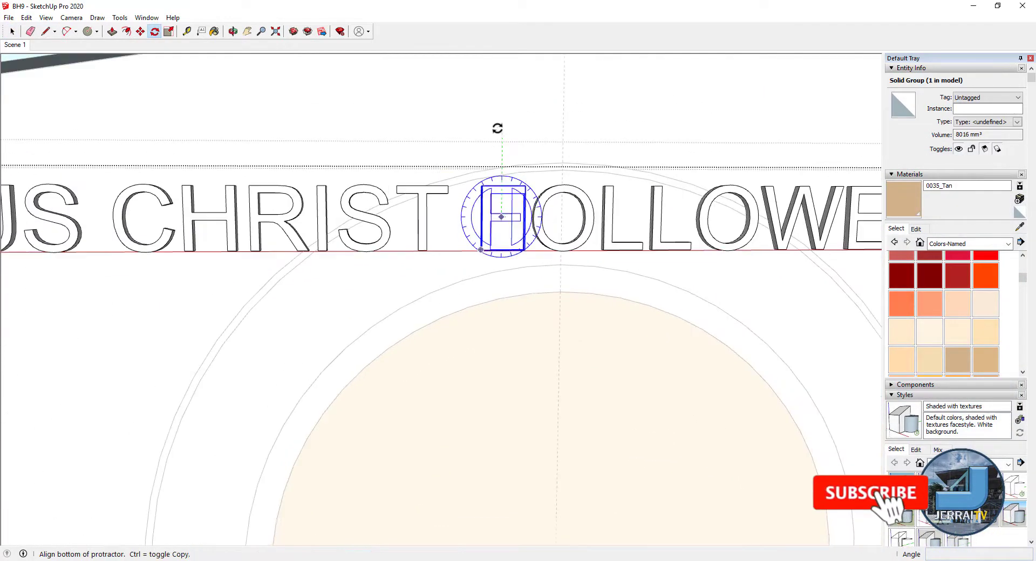
key("Escape")
scroll(537, 342, "down", 2)
scroll(500, 197, "up", 1)
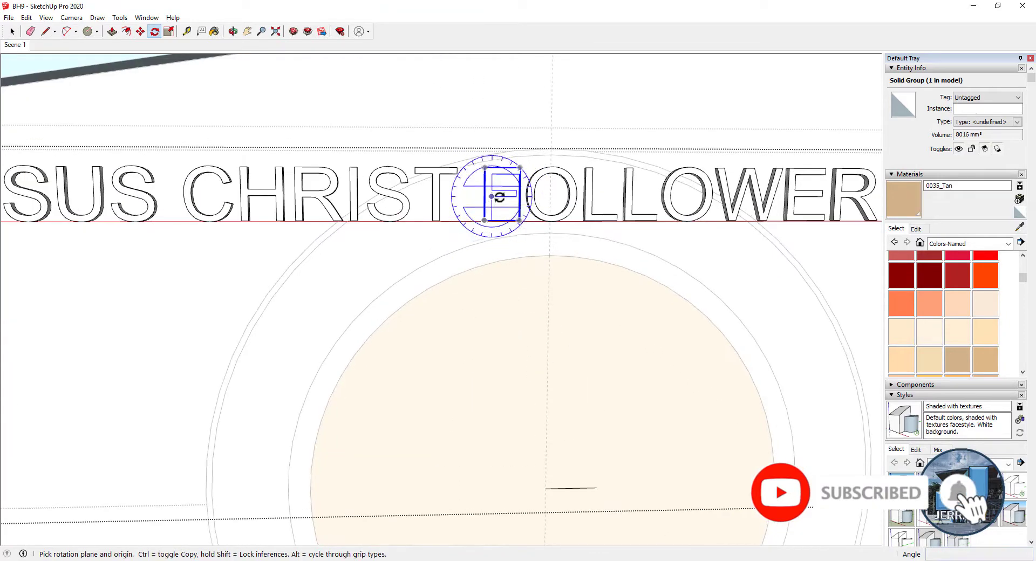
left_click(544, 484)
- Tilt the T of CHRIST by 15 degrees to follow the ring
key("space")
scroll(506, 218, "up", 1)
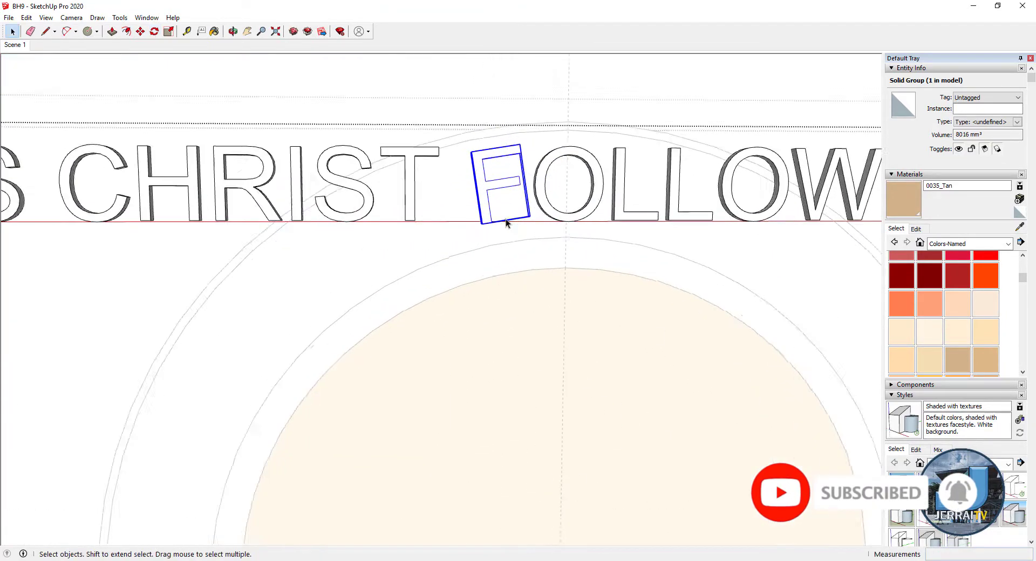
scroll(522, 219, "up", 2)
scroll(513, 248, "up", 2)
scroll(554, 229, "down", 2)
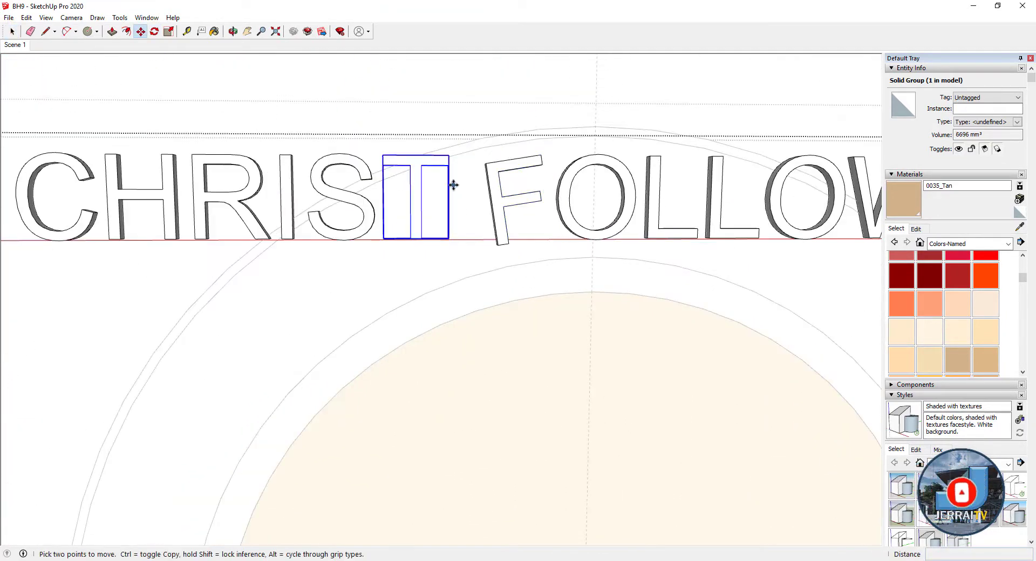
left_click(392, 229)
scroll(393, 229, "down", 1)
left_click(417, 334)
key("q")
scroll(416, 233, "down", 2)
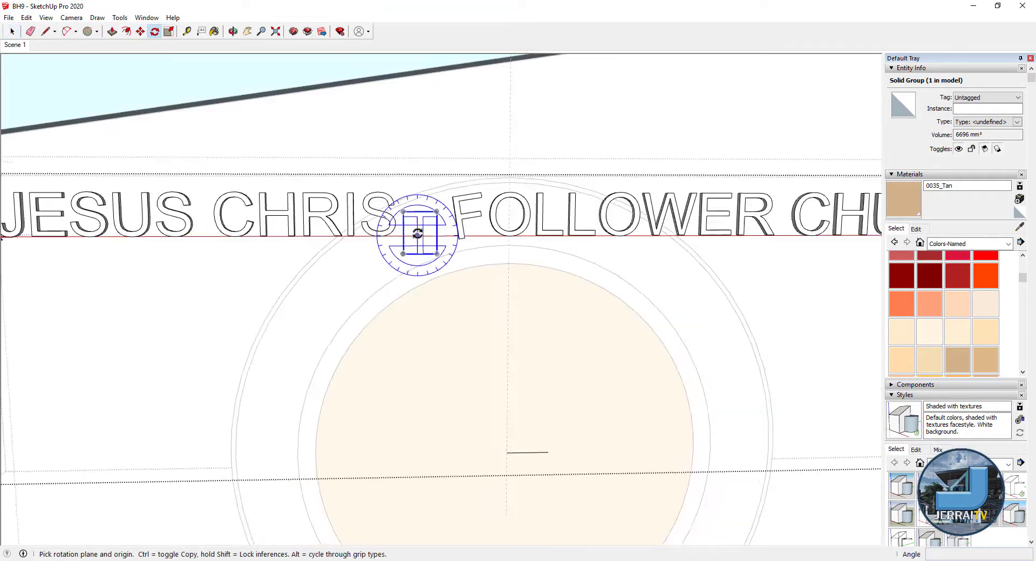
- Move the S of CHRIST lower and tilt it to follow the ring
left_click(416, 233)
left_click(508, 432)
scroll(454, 212, "up", 3)
key("space")
scroll(481, 201, "down", 3)
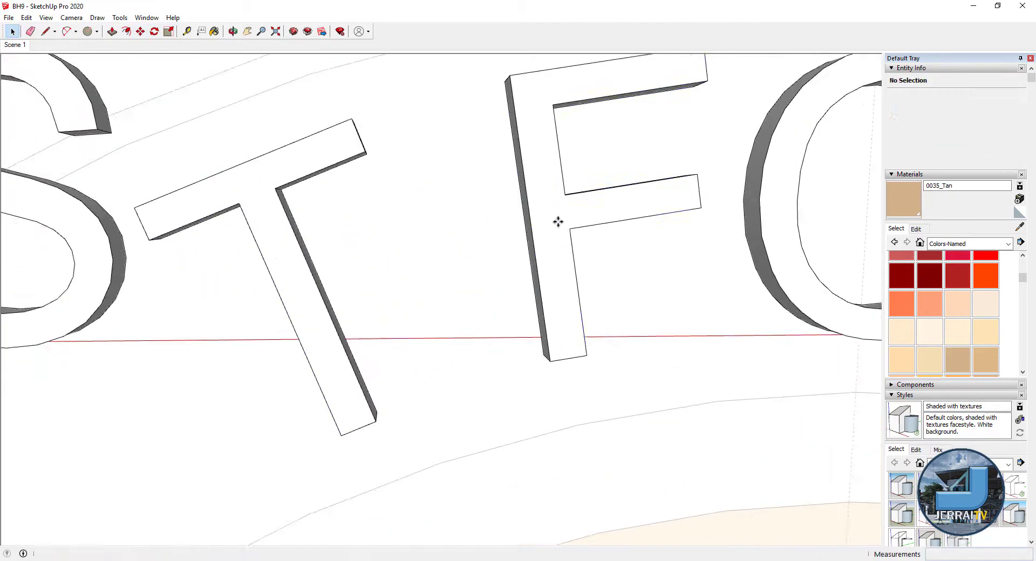
scroll(557, 222, "down", 3)
left_click(351, 173)
key("m")
left_click(505, 183)
scroll(494, 245, "down", 2)
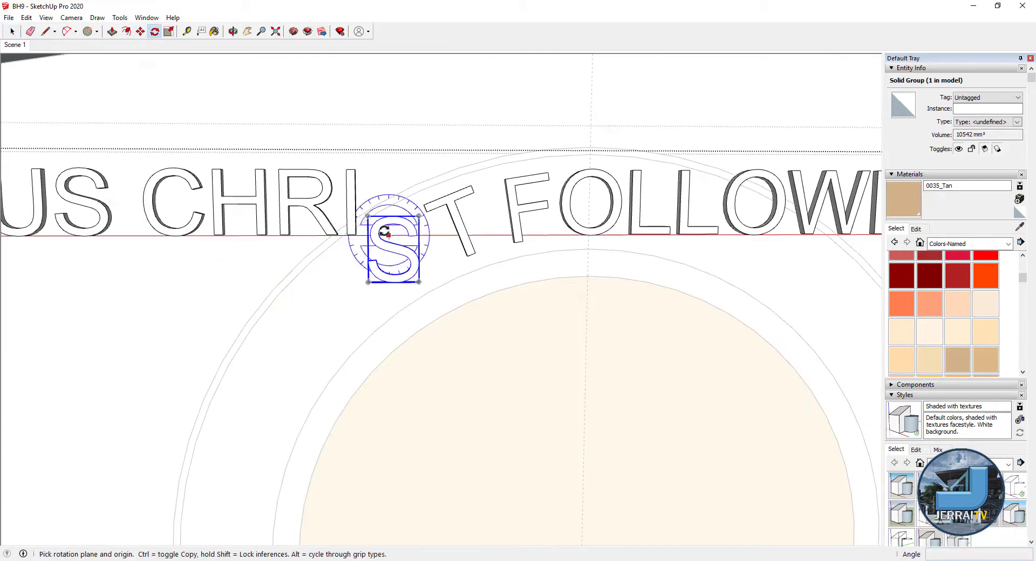
scroll(393, 242, "down", 2)
left_click(439, 385)
scroll(414, 231, "up", 3)
scroll(436, 230, "up", 2)
- Move the I of CHRIST lower and tilt it along the ring
key("space")
scroll(437, 230, "down", 3)
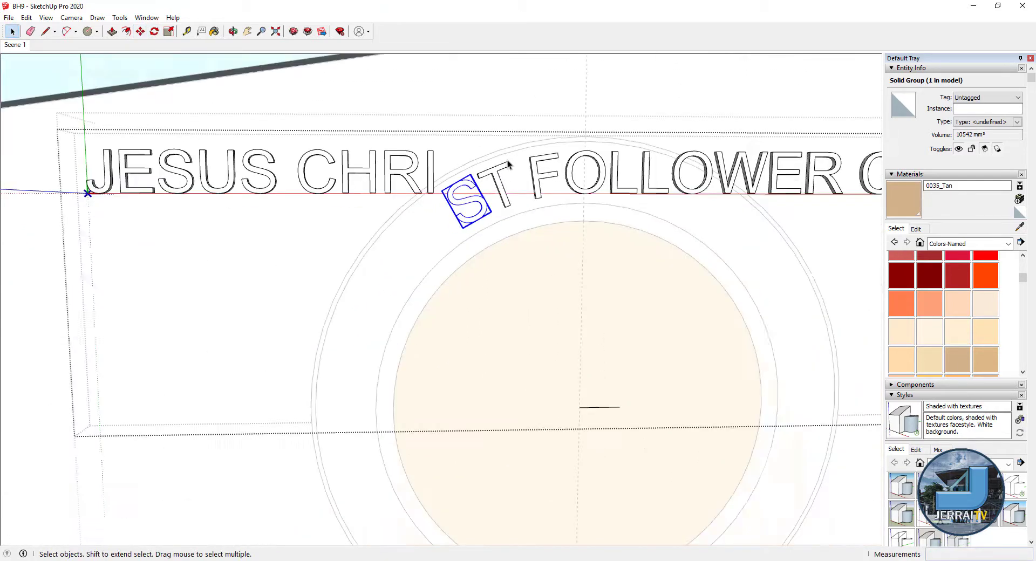
scroll(507, 159, "up", 1)
left_click(467, 176)
key("m")
left_click(468, 178)
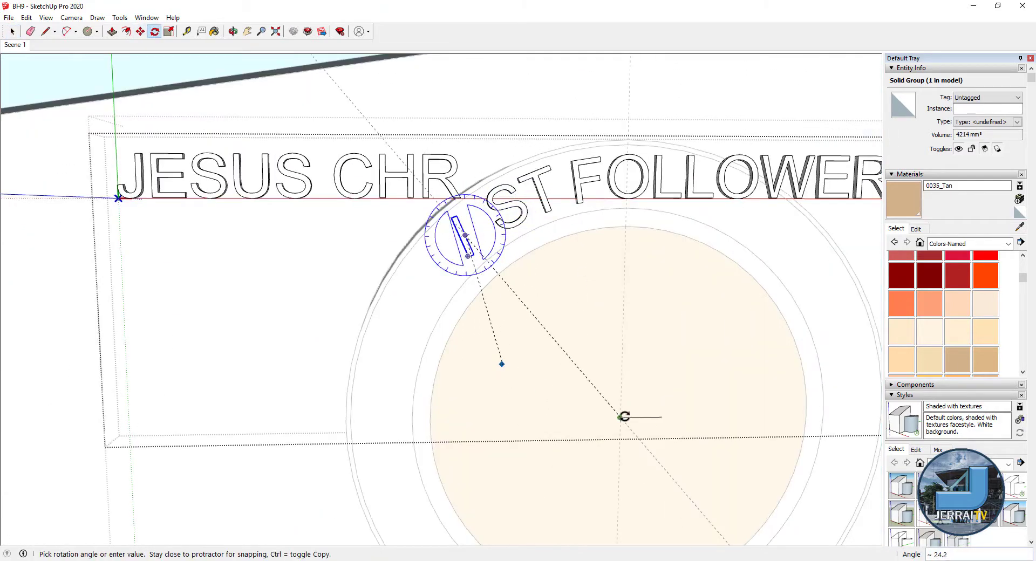
scroll(440, 230, "up", 1)
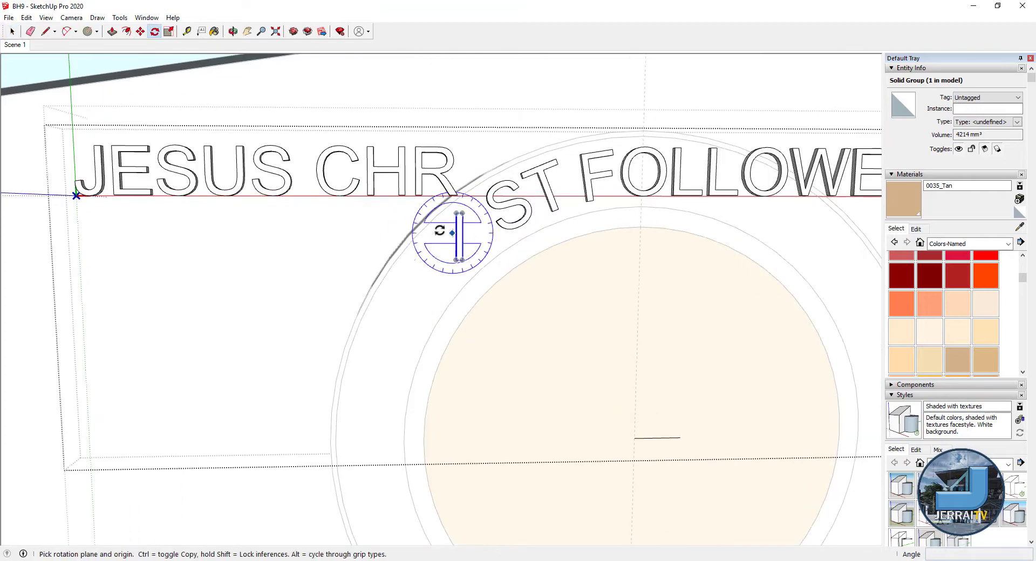
left_click(622, 442)
key("m")
scroll(467, 231, "up", 2)
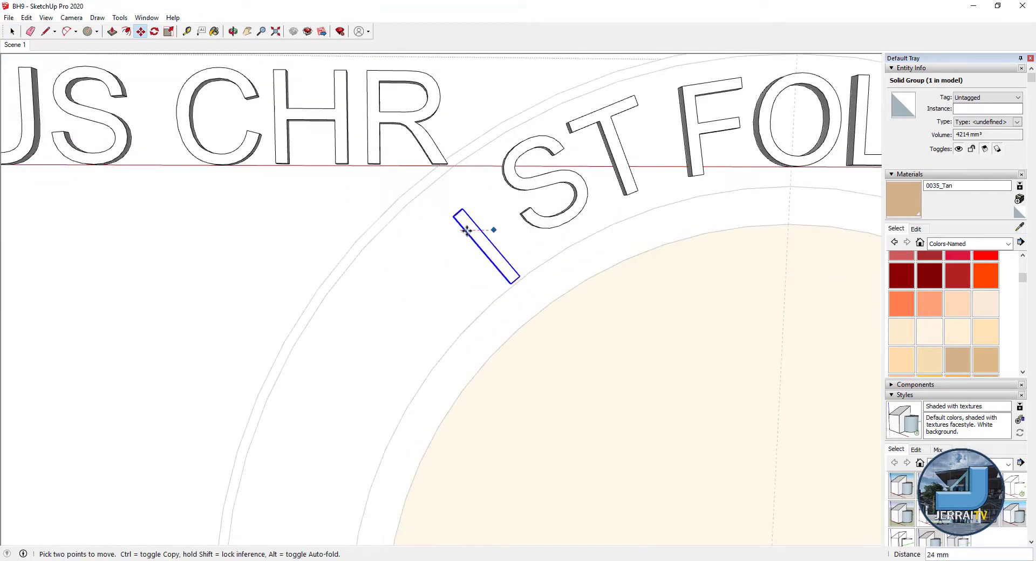
- Move the R of CHRIST lower and tilt it about 45° along the ring
key("m")
left_click(420, 121)
scroll(424, 156, "down", 1)
left_click(402, 240)
scroll(402, 240, "down", 2)
left_click(570, 392)
key("m")
scroll(527, 342, "up", 1)
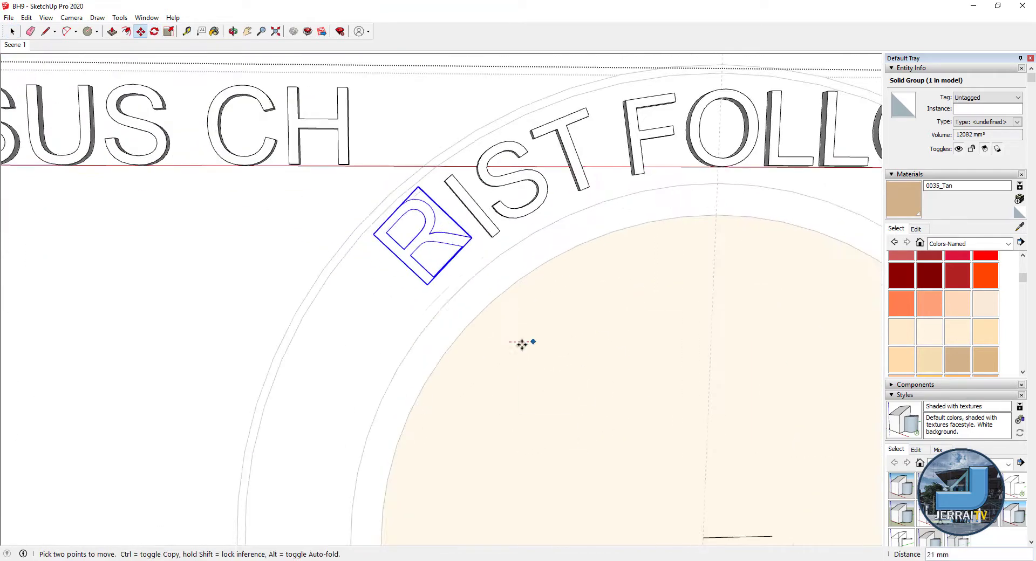
scroll(548, 344, "up", 3)
scroll(484, 184, "down", 1)
- Re-rotate the R about a new centre to align it with the ring
key("space")
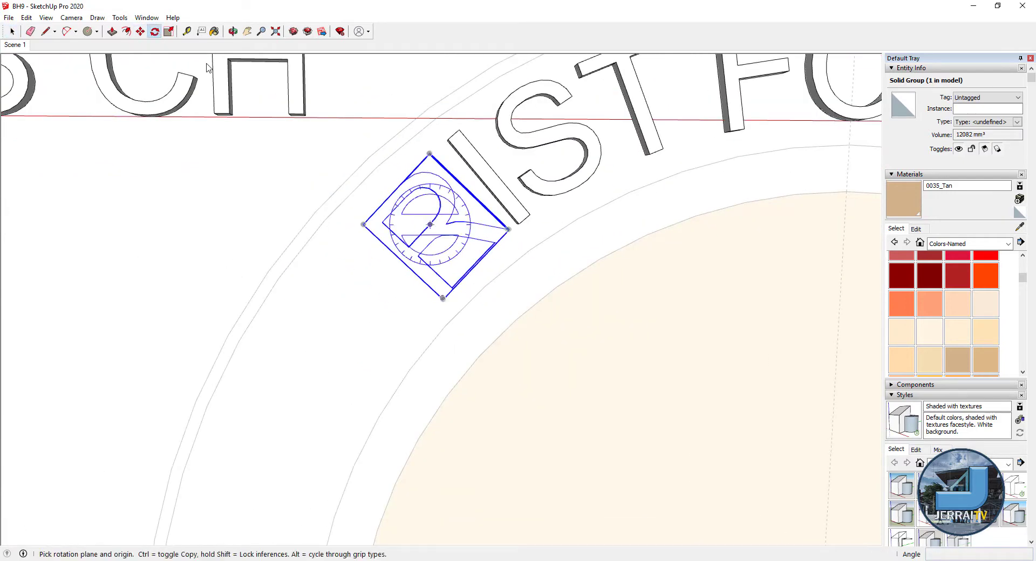
key("space")
scroll(423, 197, "up", 1)
scroll(419, 190, "up", 1)
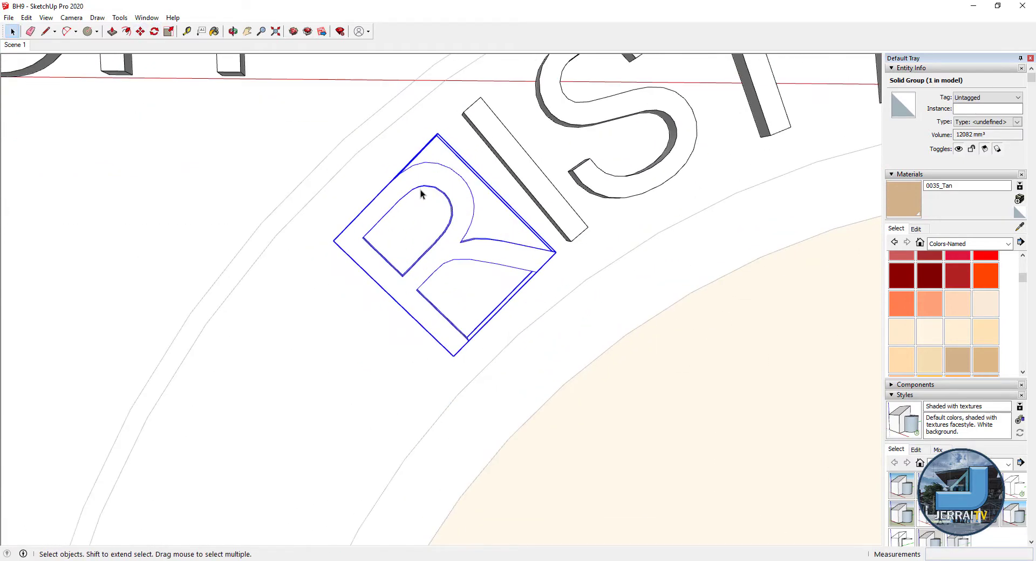
key("q")
left_click(426, 252)
left_click(426, 377)
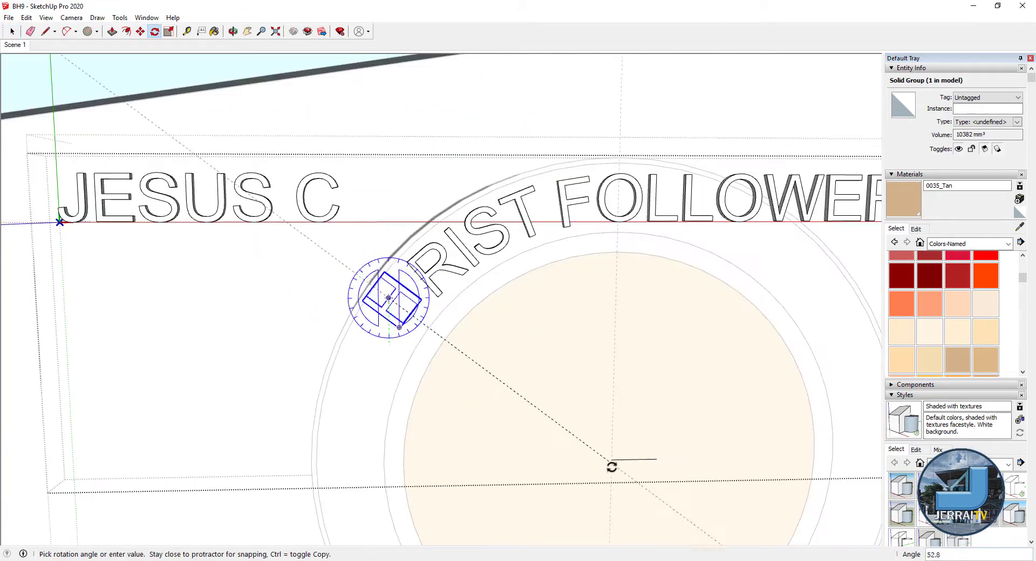
key("space")
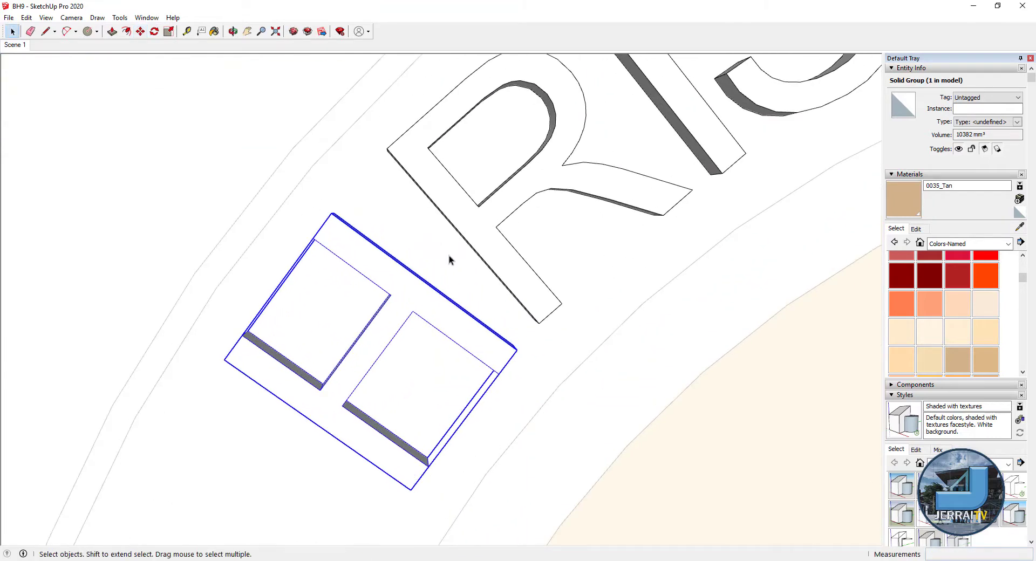
scroll(485, 302, "up", 1)
scroll(582, 280, "down", 6)
- Move the C of CHRIST onto the ring
scroll(474, 200, "up", 3)
left_click(473, 198)
key("m")
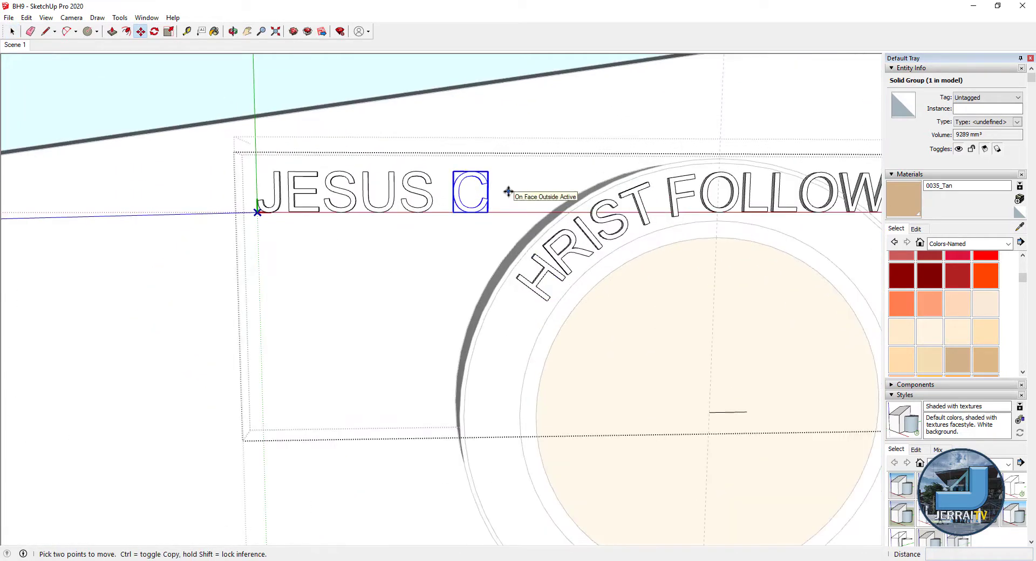
left_click(477, 200)
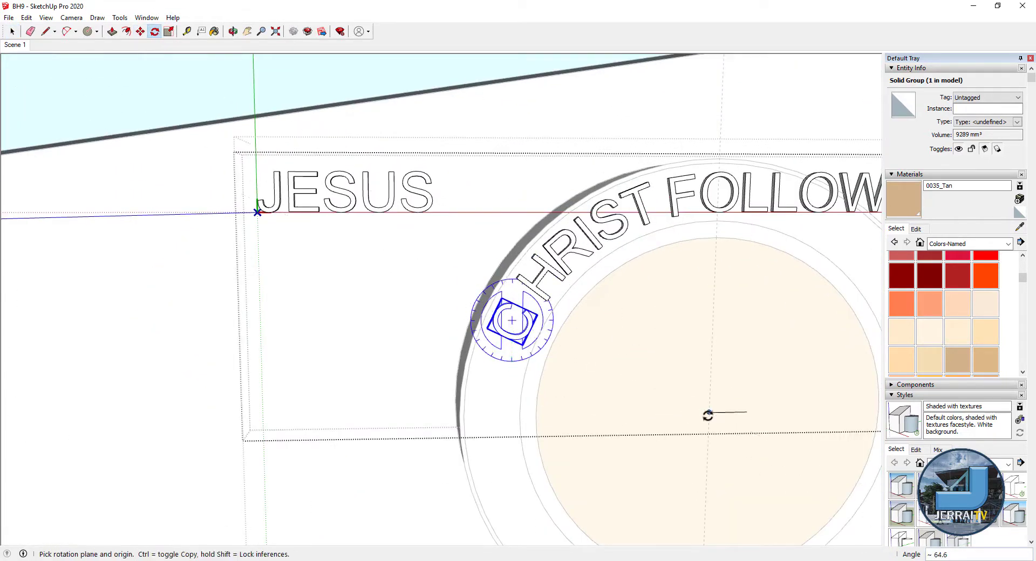
scroll(540, 302, "down", 6)
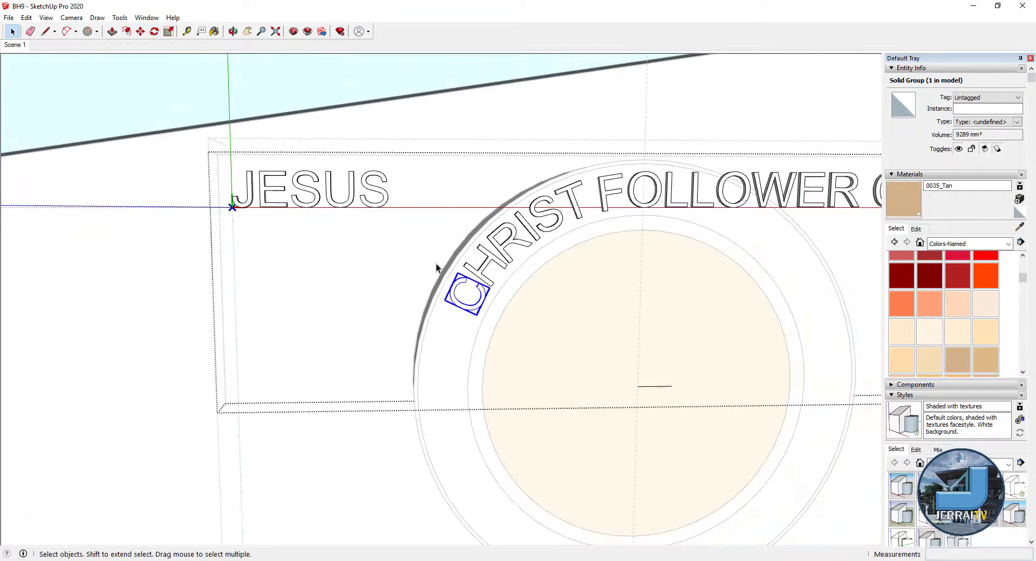
scroll(308, 219, "up", 1)
scroll(308, 219, "up", 2)
- Select all five JESUS letters and start rotating them around the ring centre
left_click(313, 215)
mouse_move(475, 370)
middle_mouse_down()
mouse_move(407, 250)
mouse_move(431, 379)
middle_mouse_up()
key("space")
left_click_drag(449, 402, 343, 376)
scroll(443, 367, "up", 1)
key("q")
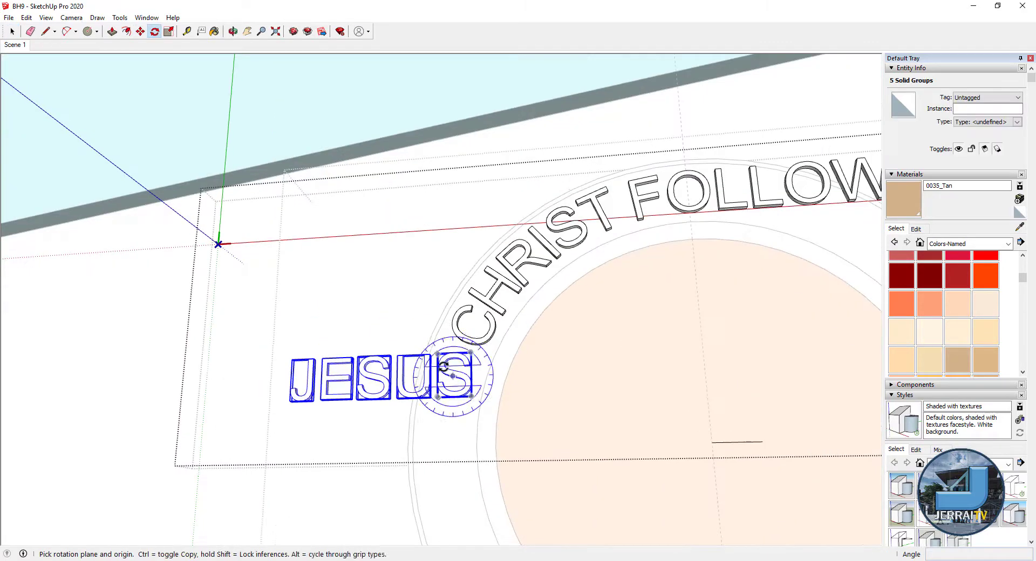
scroll(459, 447, "up", 2)
scroll(485, 366, "up", 3)
key("m")
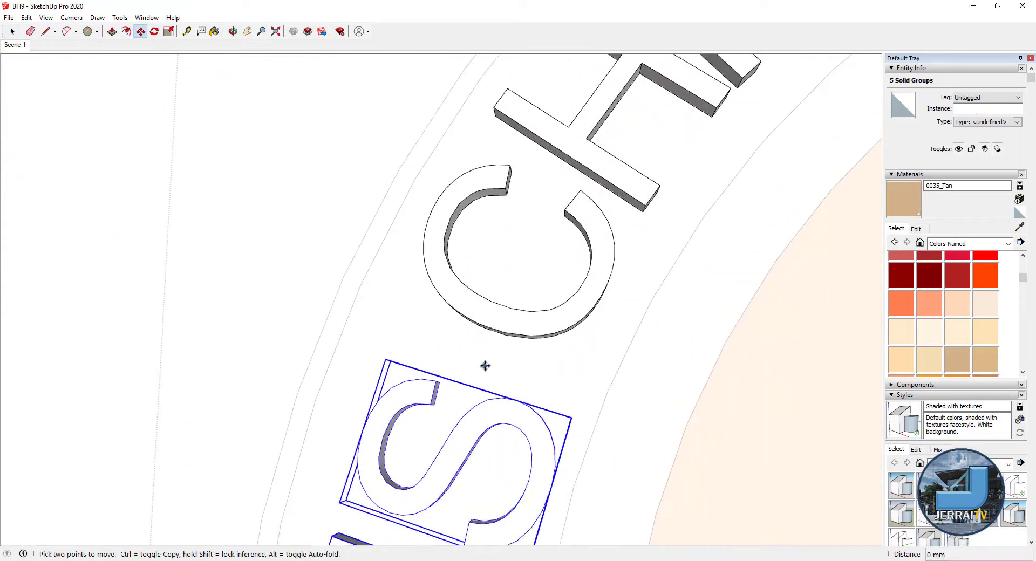
scroll(475, 365, "down", 5)
scroll(377, 278, "down", 2)
- Remove the placed S and U from the JESUS selection
left_click(381, 277, "shift")
key("q")
scroll(377, 311, "up", 2)
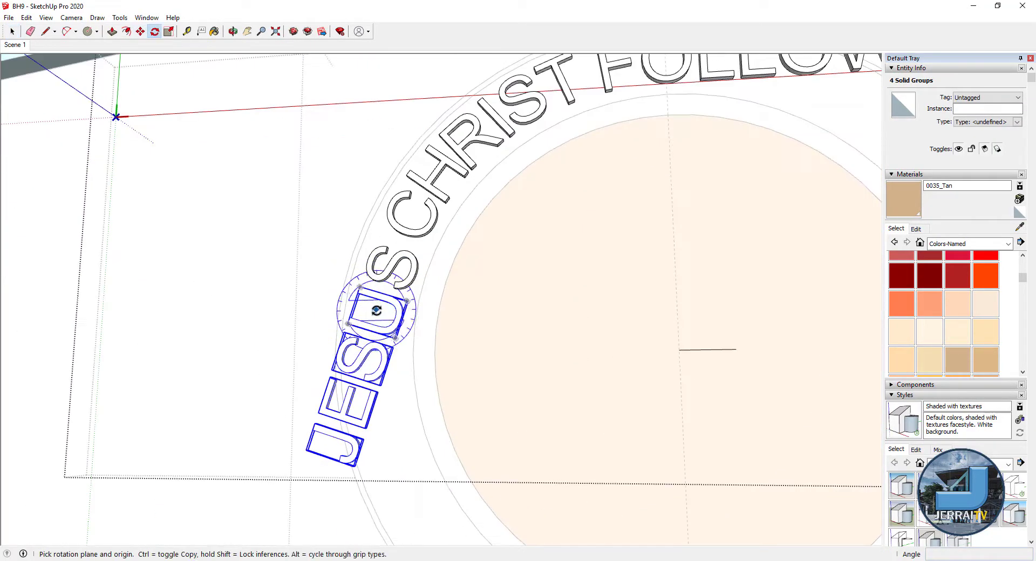
scroll(372, 318, "up", 3)
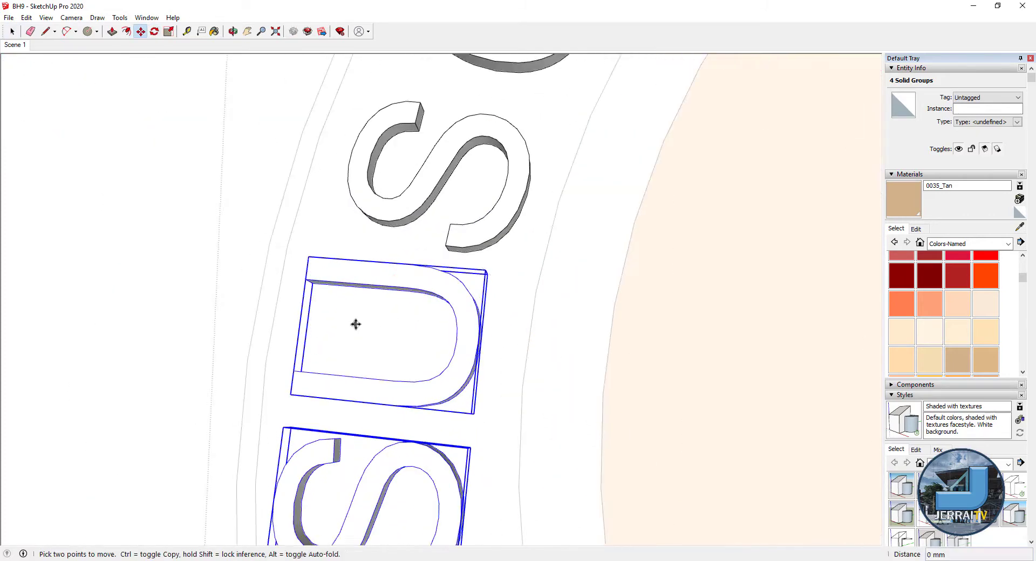
key("space")
left_click(365, 325, "shift")
scroll(323, 328, "down", 5)
key("q")
scroll(377, 334, "up", 4)
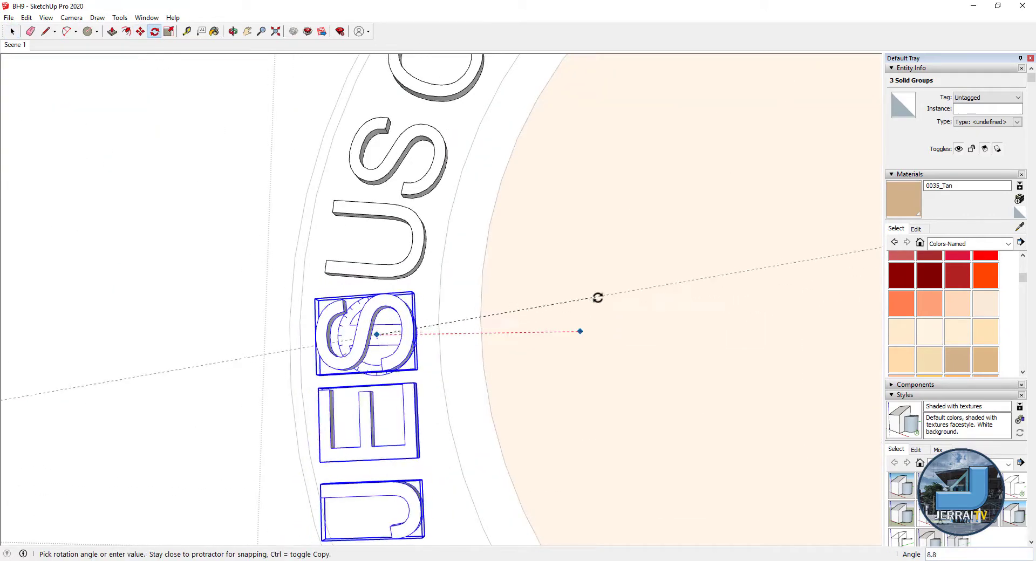
- Turn the remaining JESUS letters along the arc about a new rotation centre
key("space")
key("q")
left_click(393, 363)
key("m")
key("space")
scroll(492, 310, "down", 3)
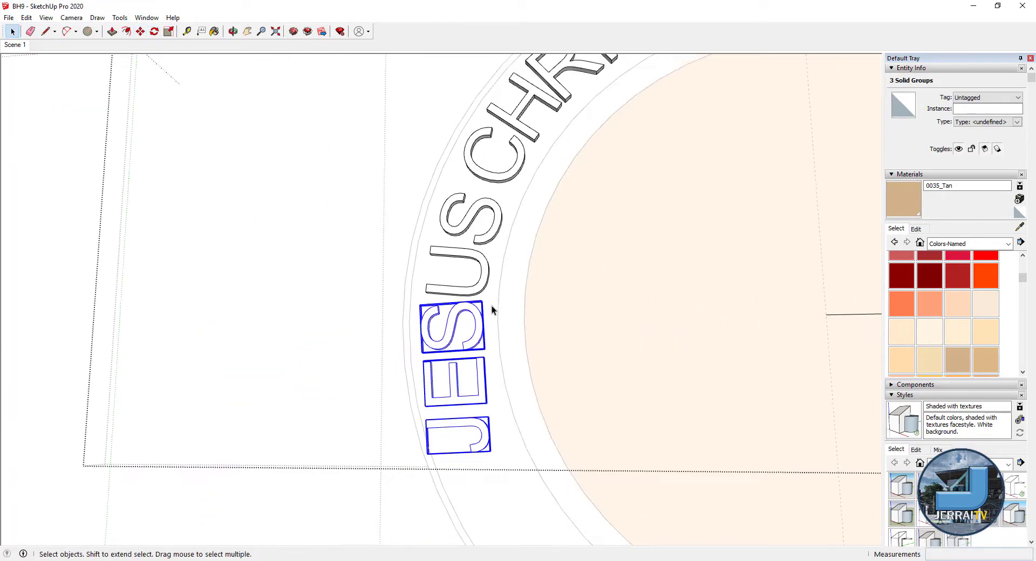
left_click(437, 385)
- Narrow the selection to the last letter and set the J's angle along the ring
left_click(694, 328)
key("space")
scroll(513, 365, "up", 2)
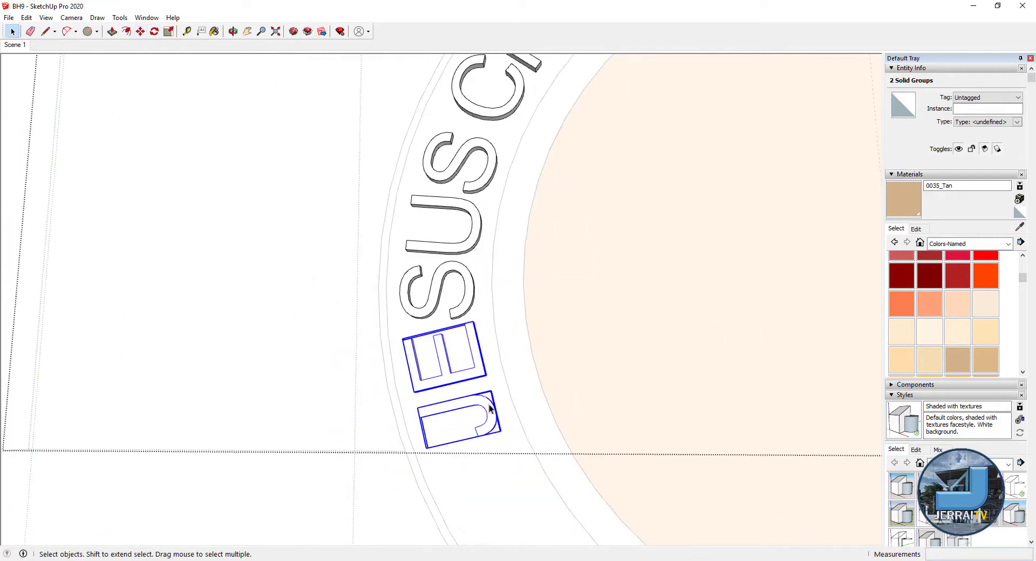
left_click(447, 324, "shift")
left_click(676, 341)
key("space")
scroll(499, 394, "up", 2)
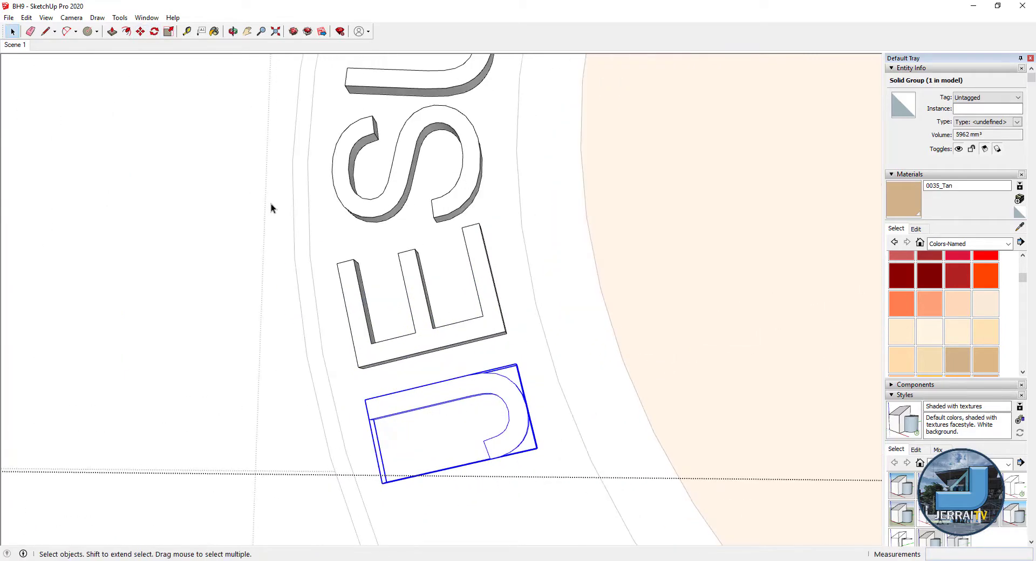
left_click(576, 401)
- Reselect the JESUS letters and move them to seat on the ring
key("m")
key("s")
scroll(451, 446, "down", 3)
key("space")
scroll(397, 341, "down", 2)
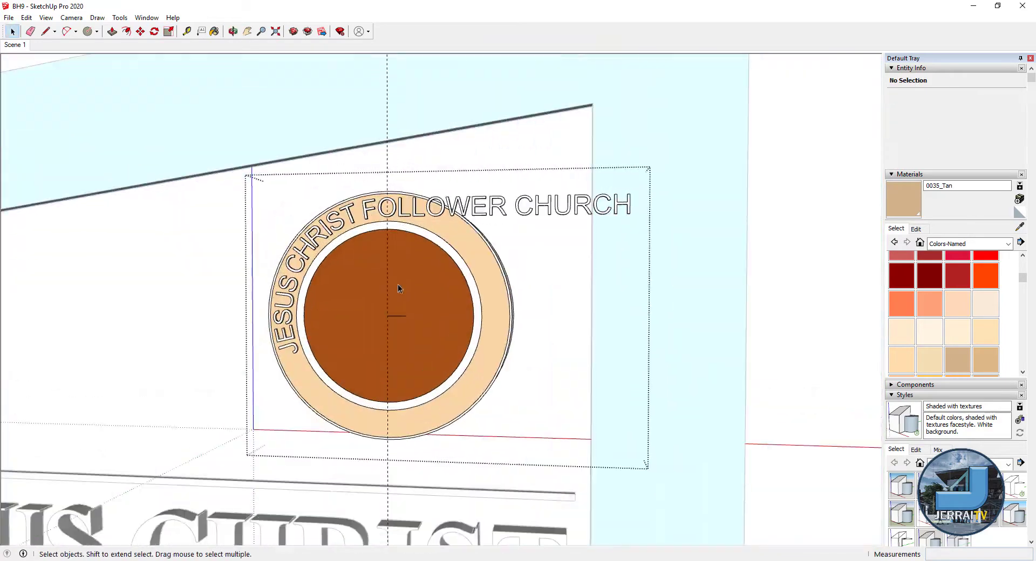
scroll(397, 284, "up", 3)
left_click_drag(642, 261, 517, 410)
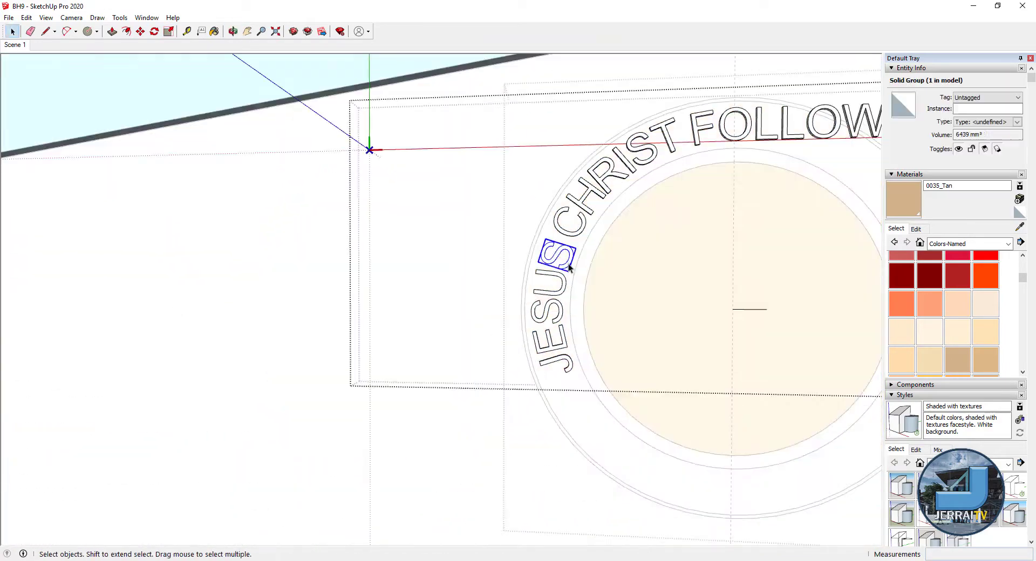
scroll(604, 287, "up", 2)
scroll(603, 288, "up", 2)
key("m")
scroll(558, 369, "down", 1)
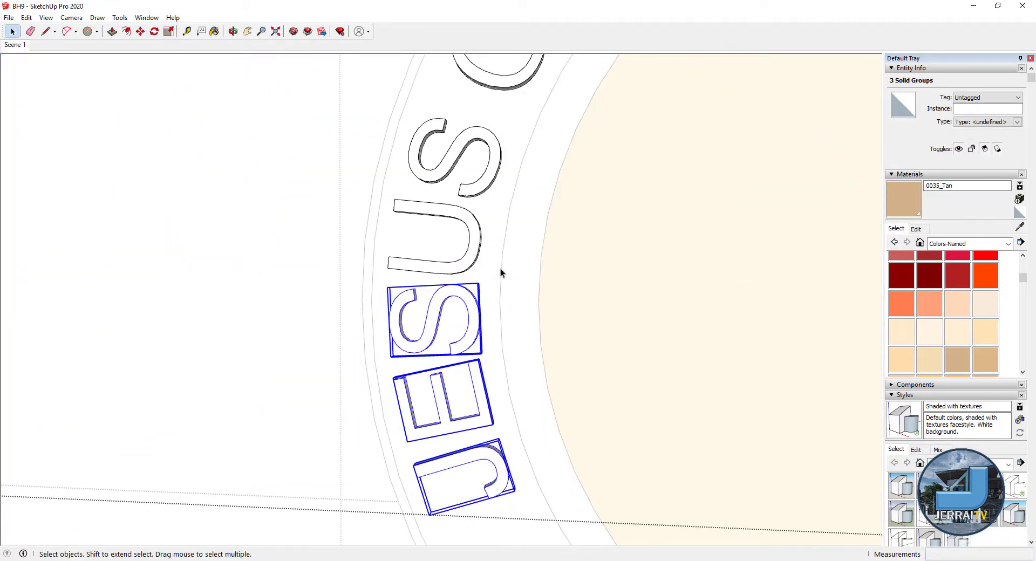
scroll(500, 272, "down", 5)
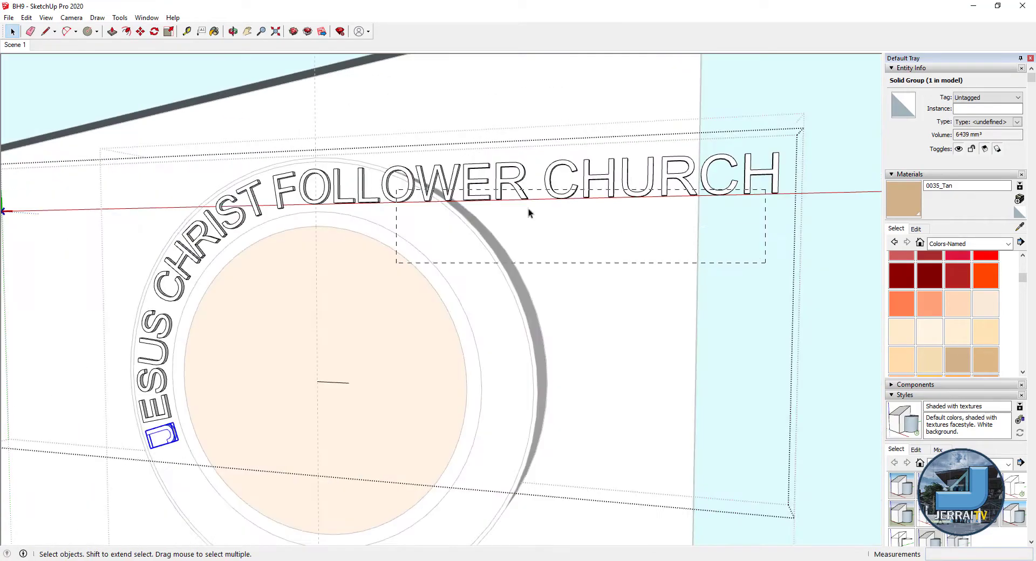
- Tilt the selected FOLLOWER CHURCH letters slightly clockwise around the ring centre
left_click_drag(529, 213, 396, 190)
scroll(323, 176, "up", 1)
key("q")
left_click(327, 324)
key("space")
scroll(340, 210, "up", 3)
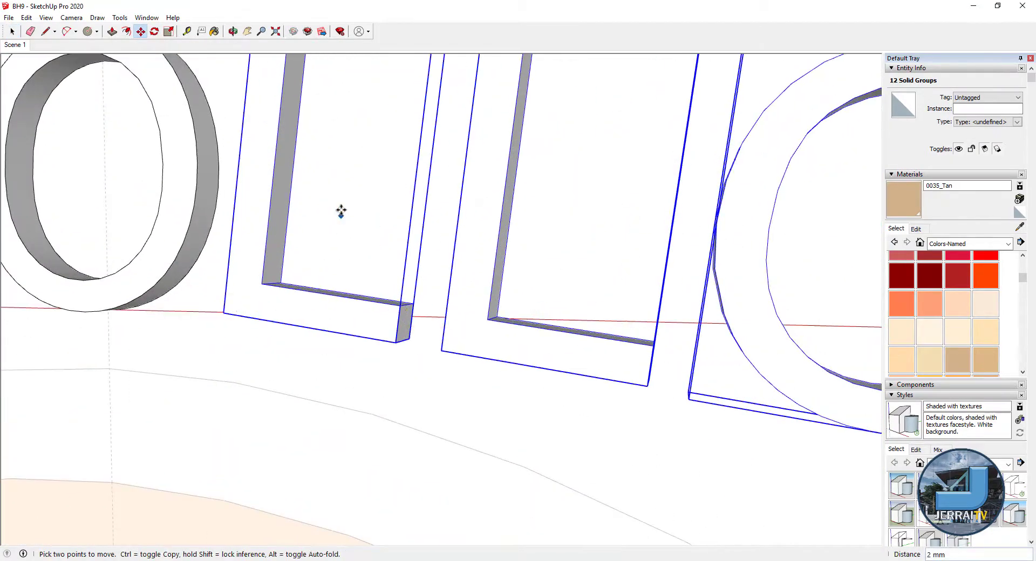
left_click(340, 210, "shift")
key("q")
left_click_drag(469, 188, 460, 261)
key("Escape")
scroll(583, 234, "up", 3)
key("space")
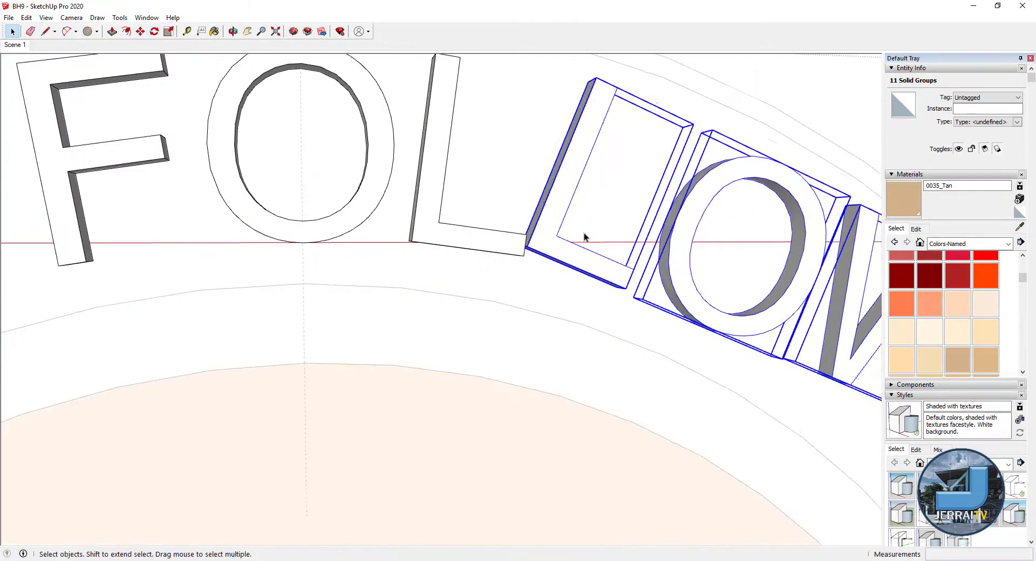
scroll(604, 222, "down", 1)
- Drop the L from the selection and rotate the remaining letters along the ring
key("q")
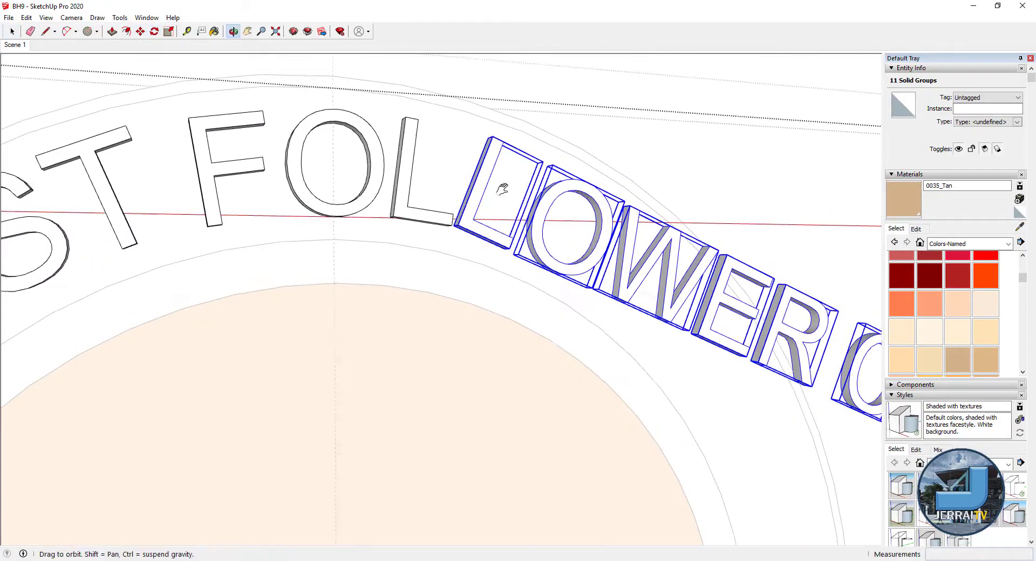
scroll(476, 208, "up", 2)
key("space")
scroll(797, 178, "down", 2)
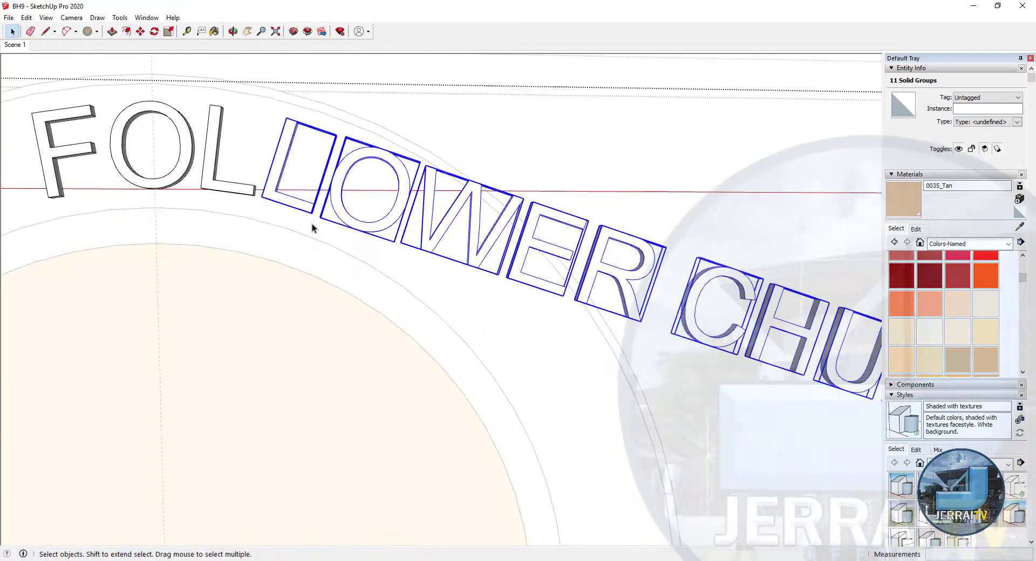
left_click(286, 162, "shift")
key("q")
left_click(365, 194)
scroll(337, 176, "up", 5)
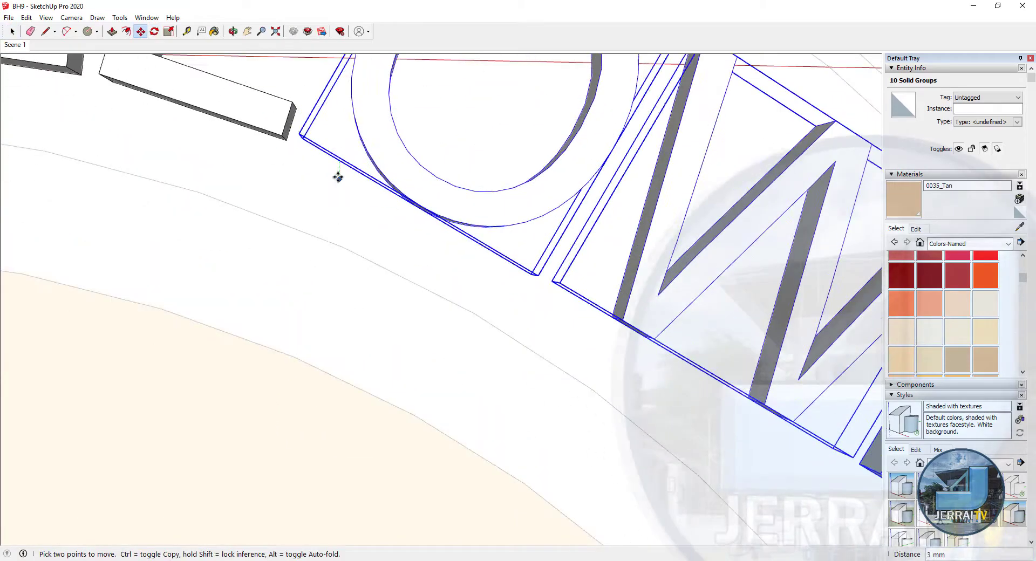
key("space")
left_click(338, 176)
scroll(371, 195, "down", 3)
scroll(371, 194, "down", 3)
- Select WER CHURCH and rotate them about the W to follow the ring
left_click_drag(809, 432, 432, 140)
key("q")
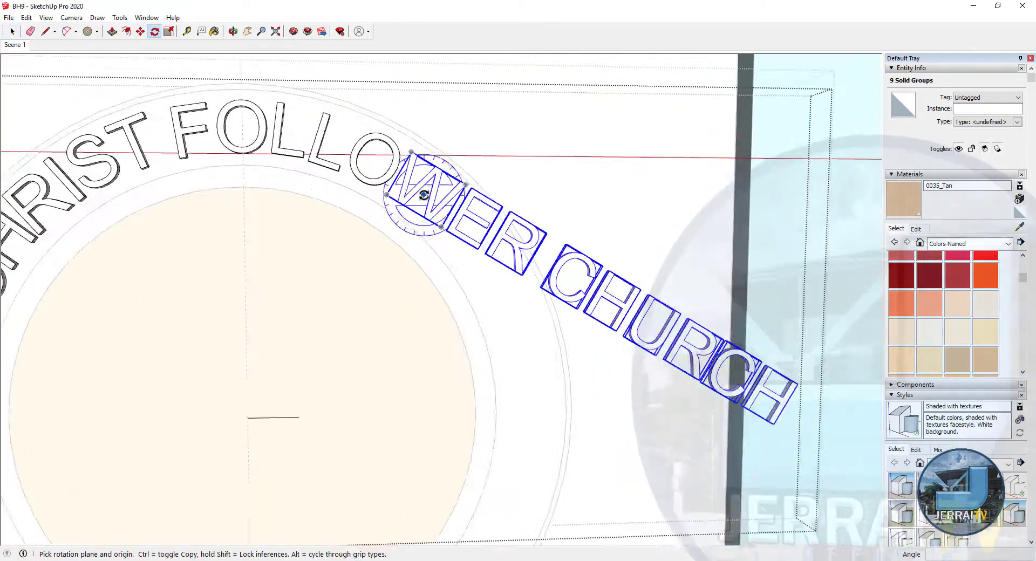
left_click(425, 191)
scroll(425, 324, "up", 2)
left_click(425, 371)
scroll(381, 194, "up", 3)
scroll(361, 213, "down", 2)
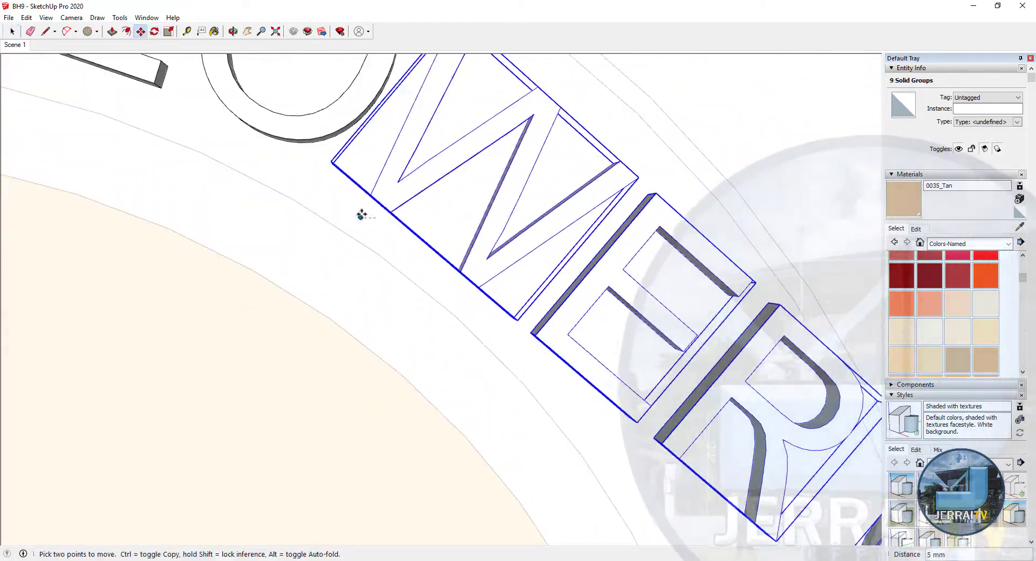
scroll(432, 228, "down", 1)
key("space")
- Swing the letters further down the ring and rotate the R into place
key("q")
left_click(451, 339)
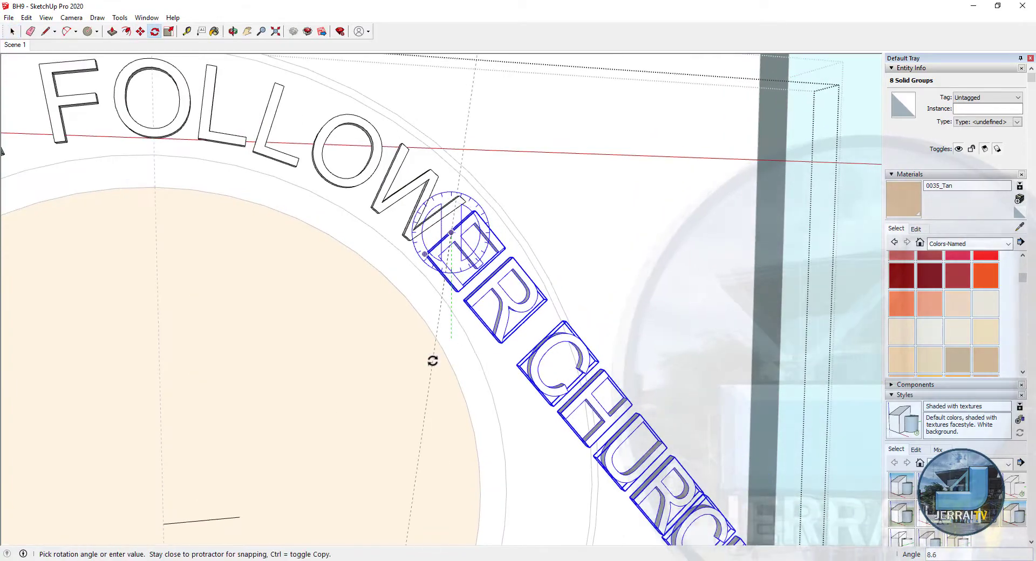
left_click(437, 335)
scroll(372, 236, "up", 5)
key("m")
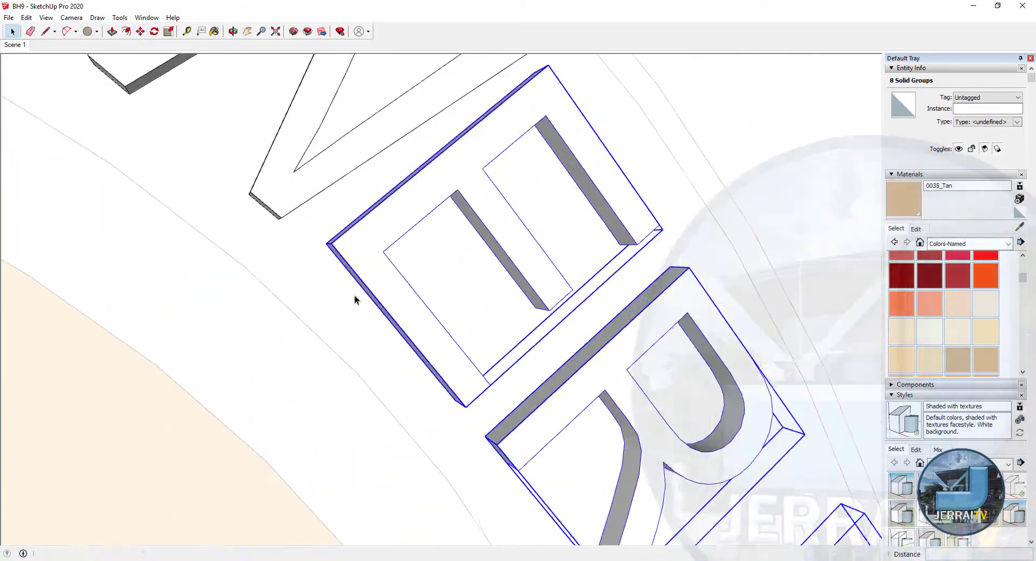
scroll(354, 296, "down", 5)
key("space")
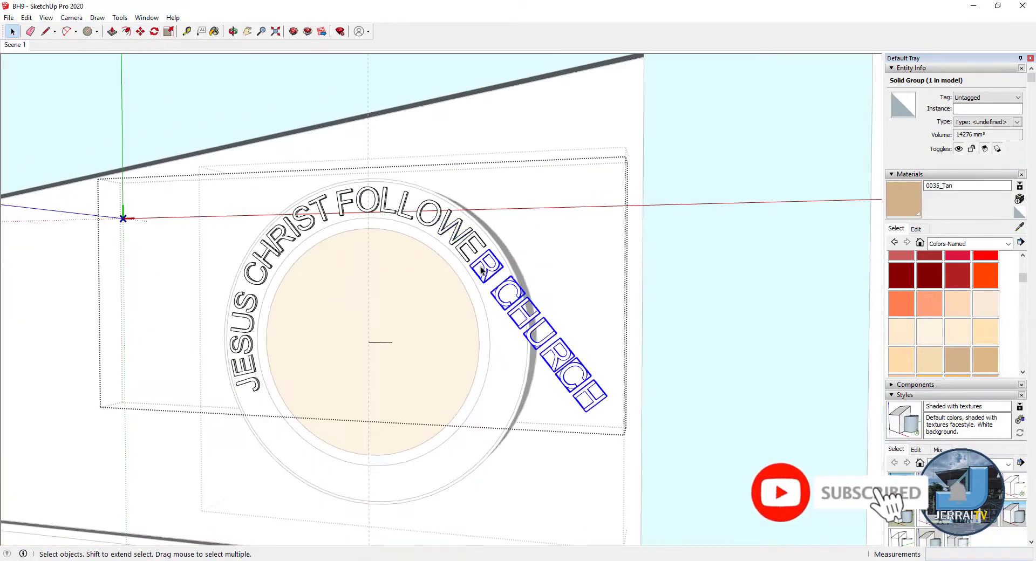
scroll(482, 270, "up", 3)
key("q")
left_click(453, 231)
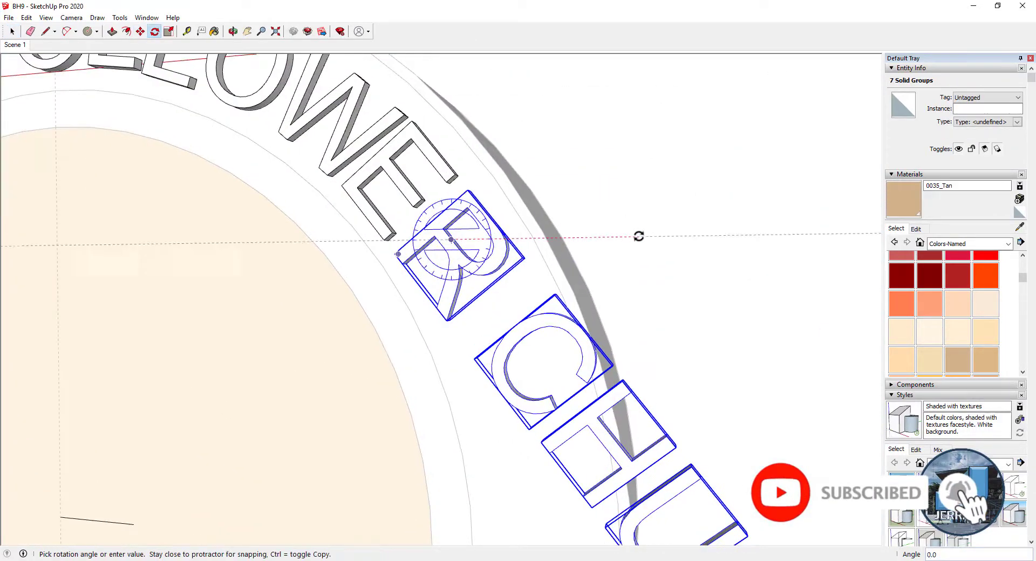
key("space")
scroll(431, 261, "up", 3)
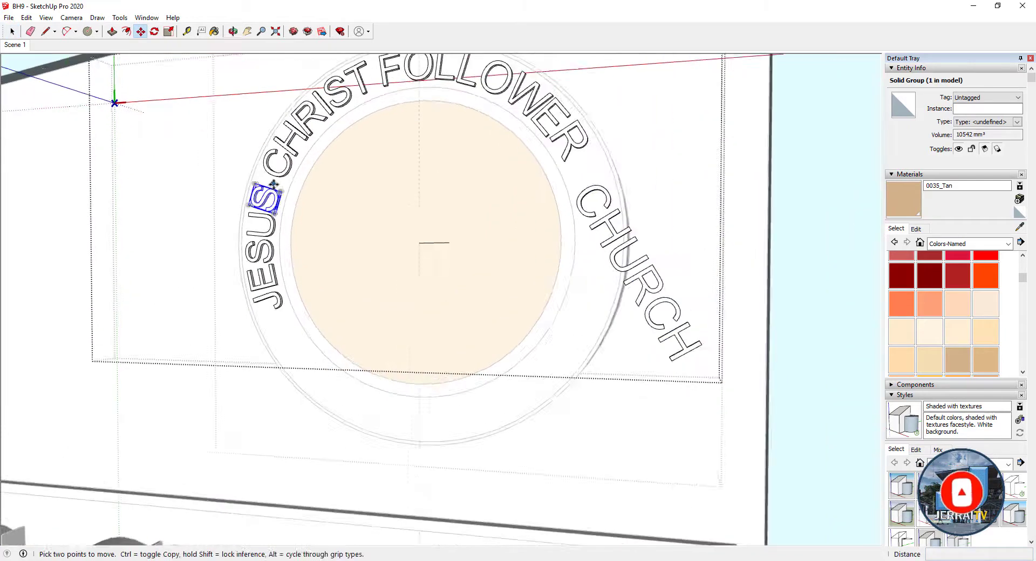
scroll(717, 177, "up", 2)
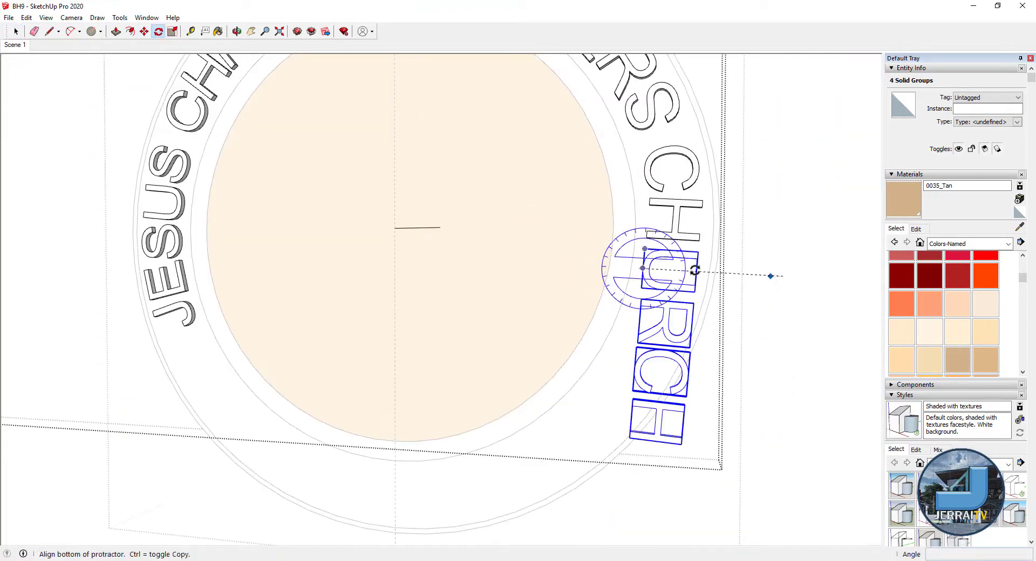
- Tilt the last CHURCH letters down the ring's right side
left_click(694, 270)
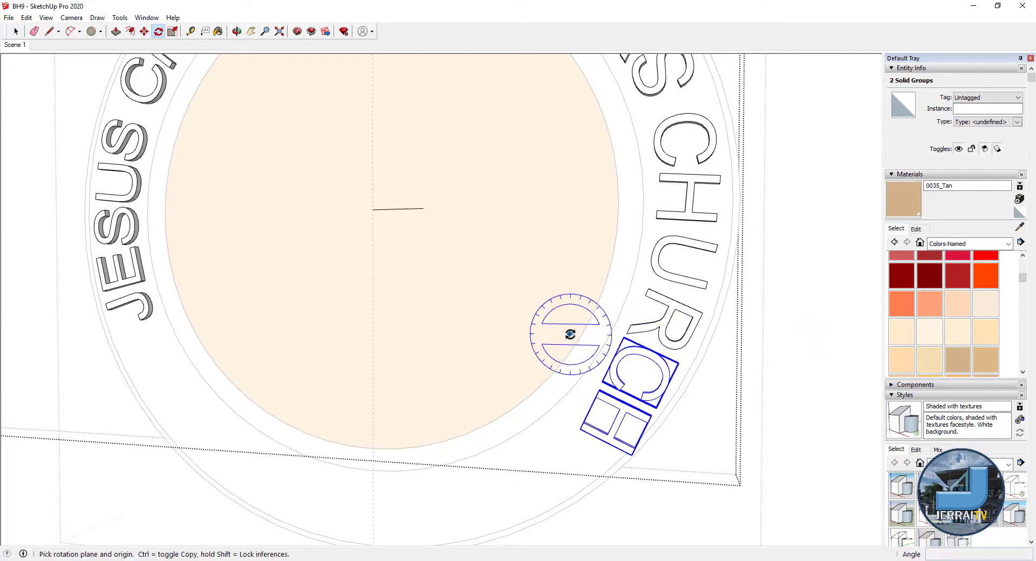
left_click(615, 356)
left_click(771, 359)
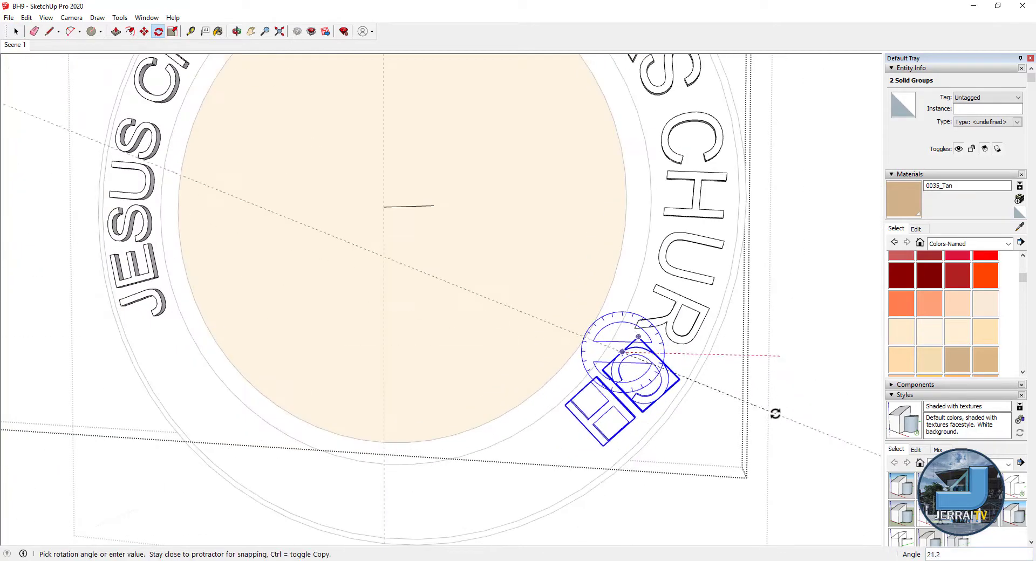
- Rotate the final H on its own to match the curve
left_click(637, 410)
key("q")
scroll(636, 410, "up", 1)
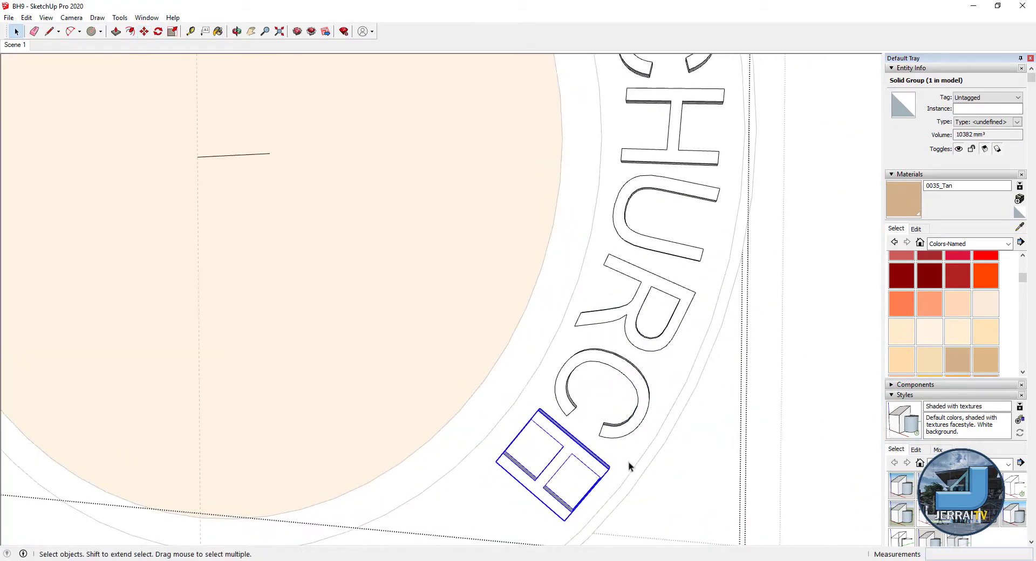
scroll(701, 232, "down", 5)
scroll(691, 234, "down", 2)
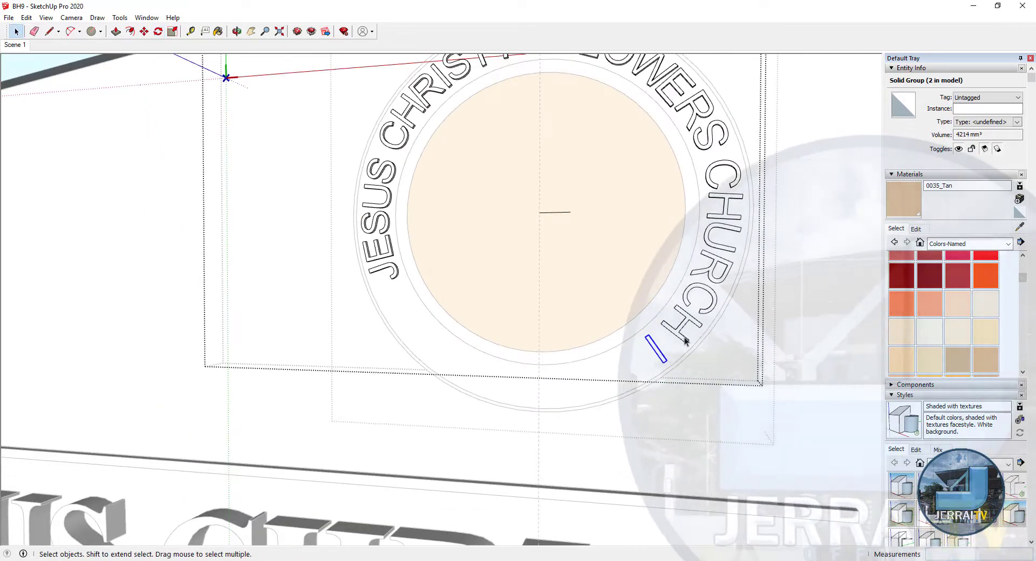
scroll(685, 340, "down", 2)
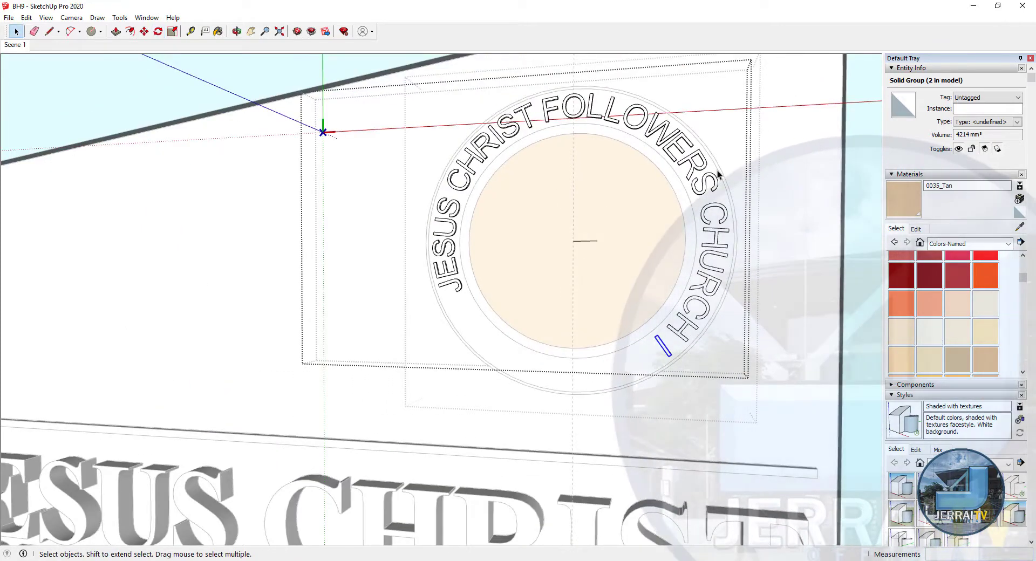
scroll(669, 331, "up", 3)
- Copy the H after CHURCH, tilt it to the curve and push its crossbar away
key("q")
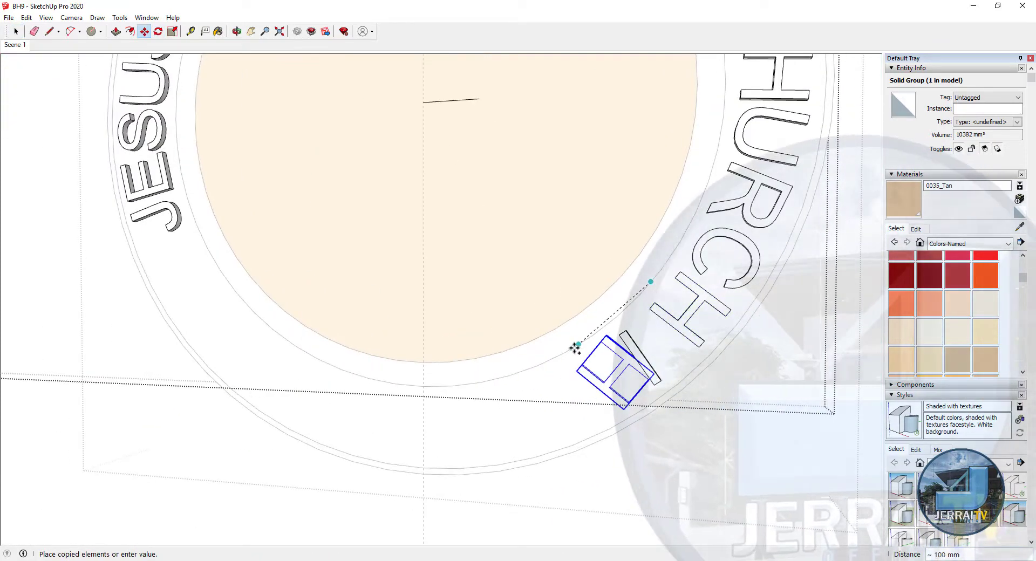
left_click(578, 344)
scroll(647, 428, "up", 3)
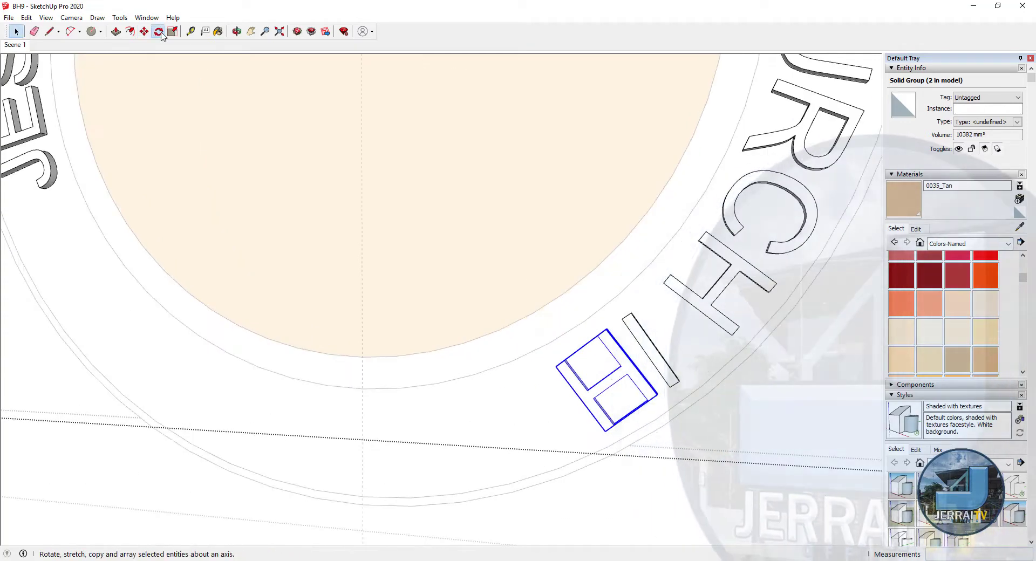
left_click(586, 344)
left_click(726, 487)
key("space")
scroll(687, 470, "up", 3)
middle_click_drag(593, 377, 605, 367)
- Draw a diagonal line across the copied H to turn it into an N
key("p")
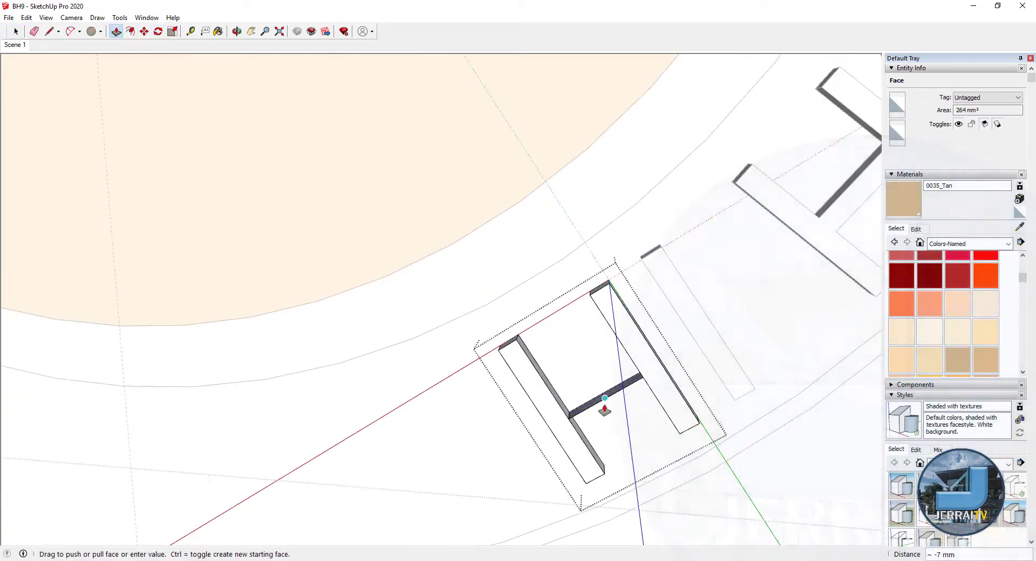
key("l")
key("l")
scroll(536, 336, "up", 1)
left_click(557, 354)
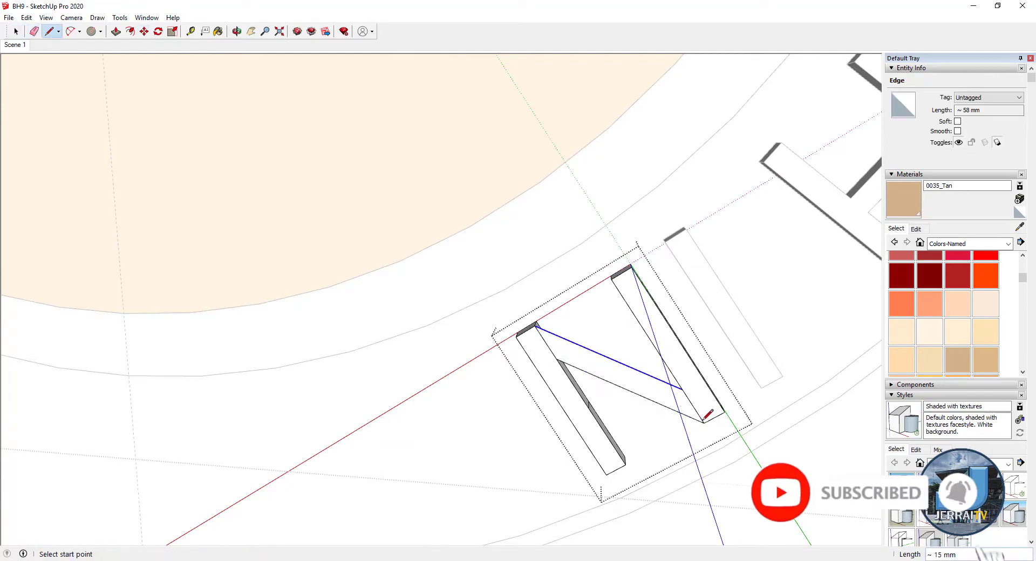
- Copy the C after IN and tilt it along the ring
key("e")
key("space")
scroll(542, 352, "down", 3)
scroll(543, 352, "down", 3)
left_click(702, 249)
key("m")
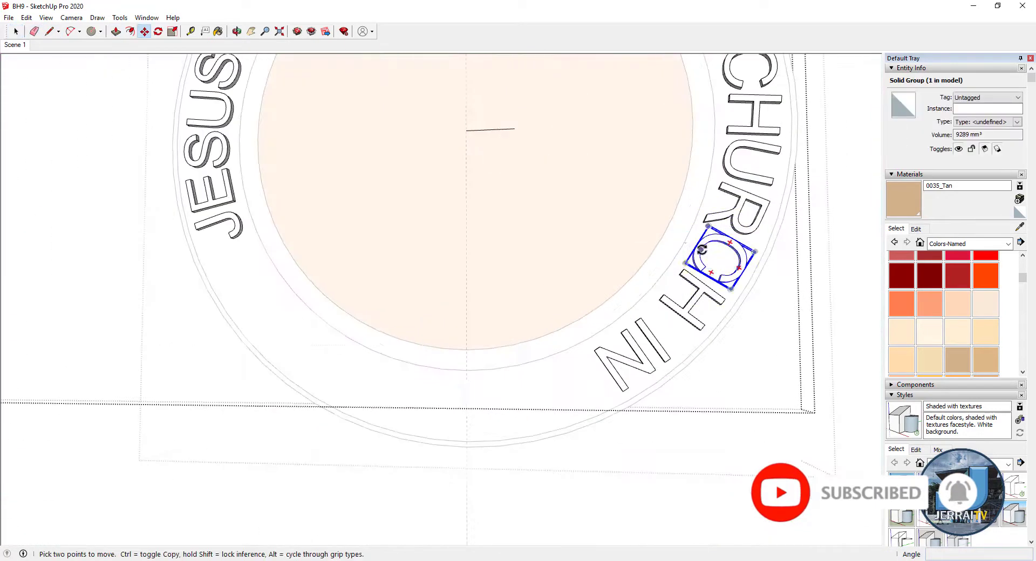
left_click(580, 386)
key("m")
scroll(567, 394, "up", 3)
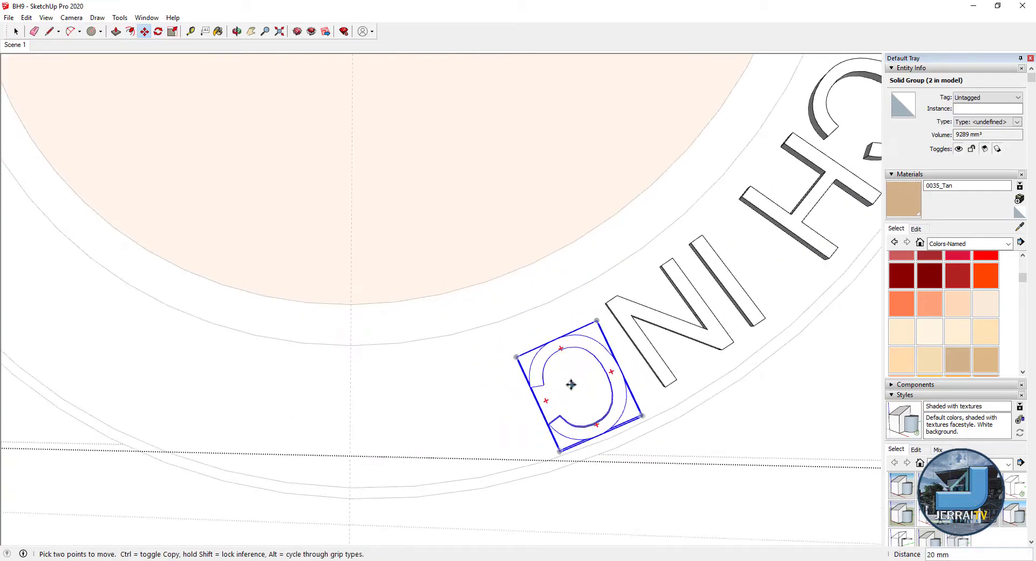
scroll(567, 394, "up", 2)
- Draw a 5 mm circle as the period after INC
key("space")
scroll(657, 332, "down", 3)
scroll(657, 331, "up", 3)
scroll(657, 332, "up", 2)
key("c")
left_click(553, 360)
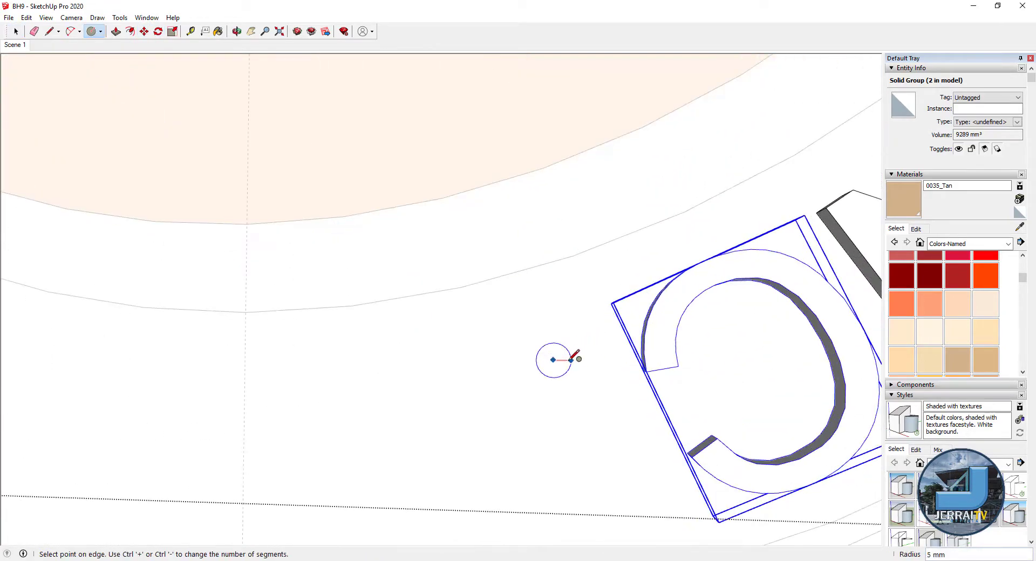
scroll(565, 365, "down", 3)
scroll(556, 351, "down", 3)
scroll(557, 351, "up", 3)
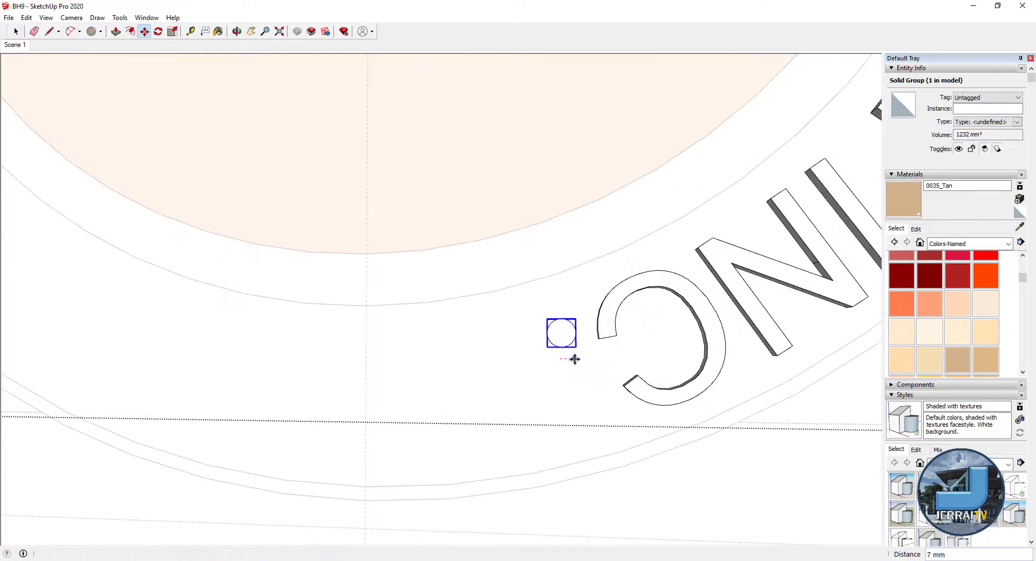
scroll(558, 352, "down", 5)
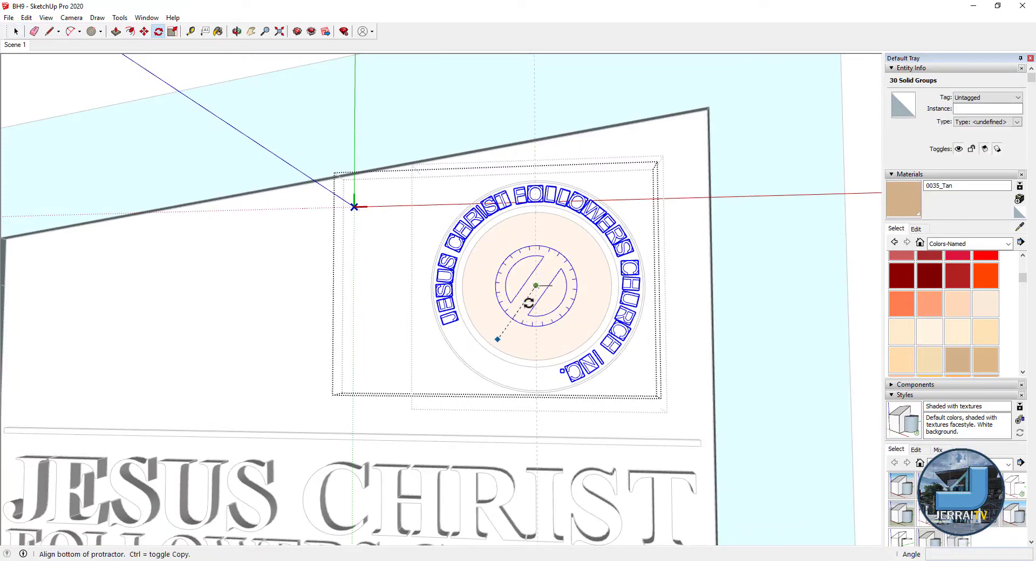
- Turn the ring lettering 24.1° and place 3D text SINCE 1990 below the disc
left_click(509, 336)
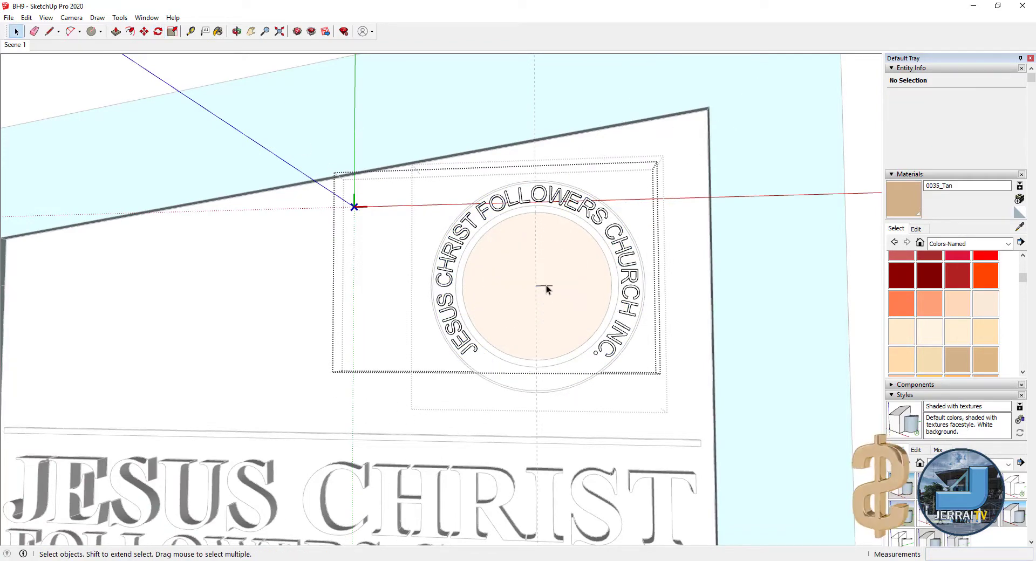
left_click(120, 17)
left_click(140, 184)
type("SINCE 1990")
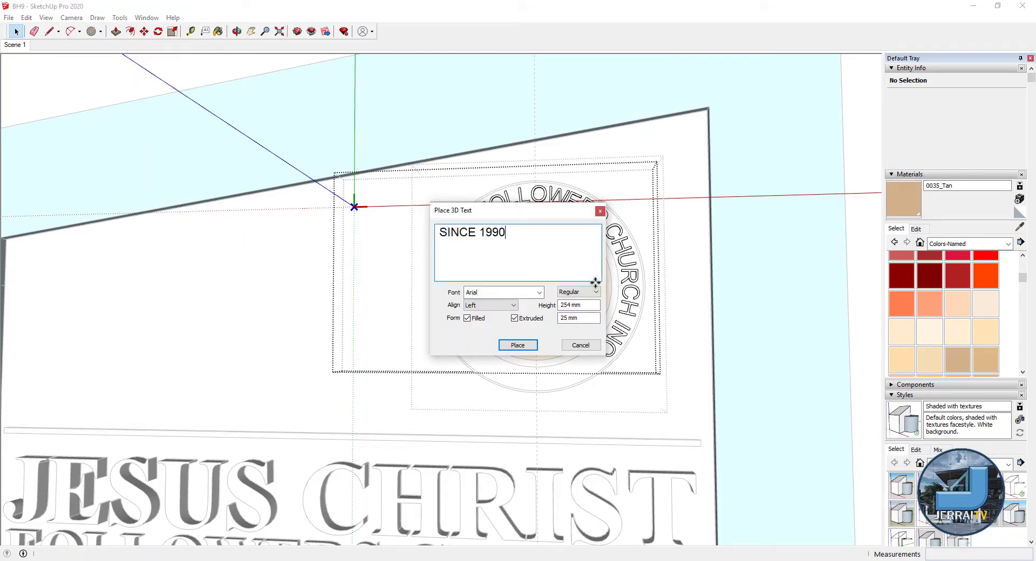
left_click(517, 344)
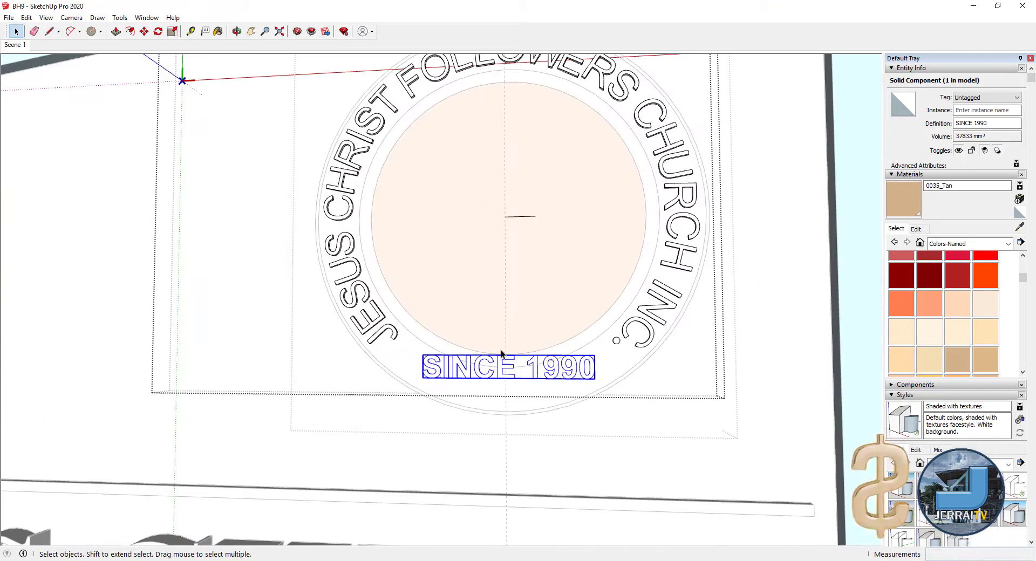
- Move and scale the SINCE 1990 text below the disc, then open it for editing
scroll(556, 377, "up", 2)
scroll(550, 394, "up", 2)
key("m")
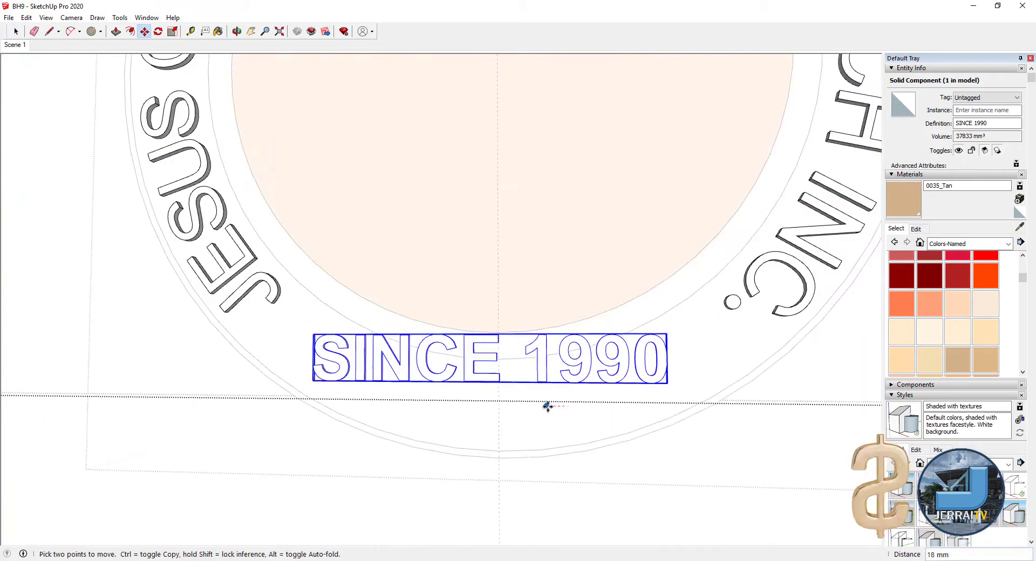
scroll(545, 406, "up", 1)
left_click(517, 418)
scroll(521, 411, "down", 1)
key("s")
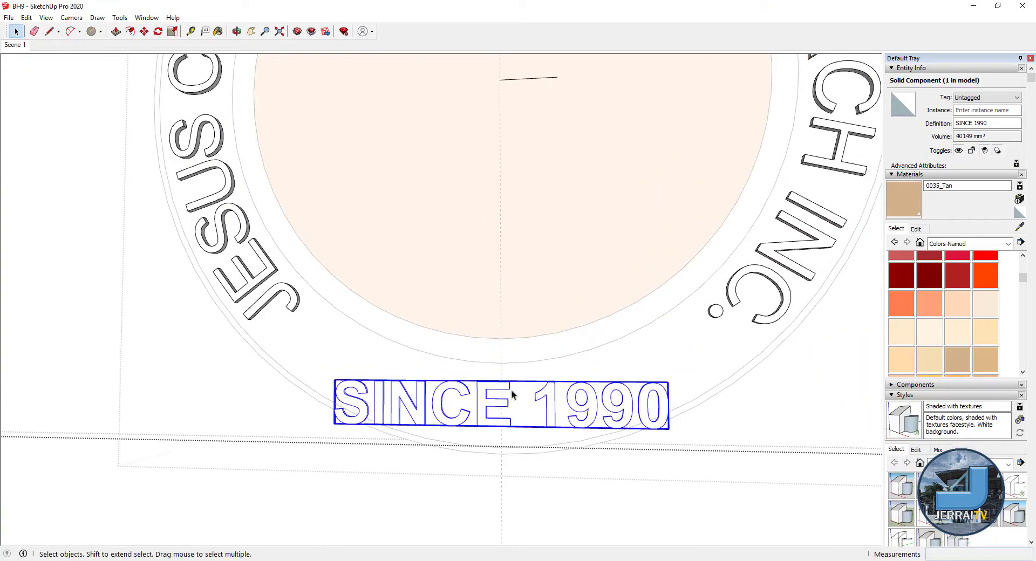
double_click(459, 387)
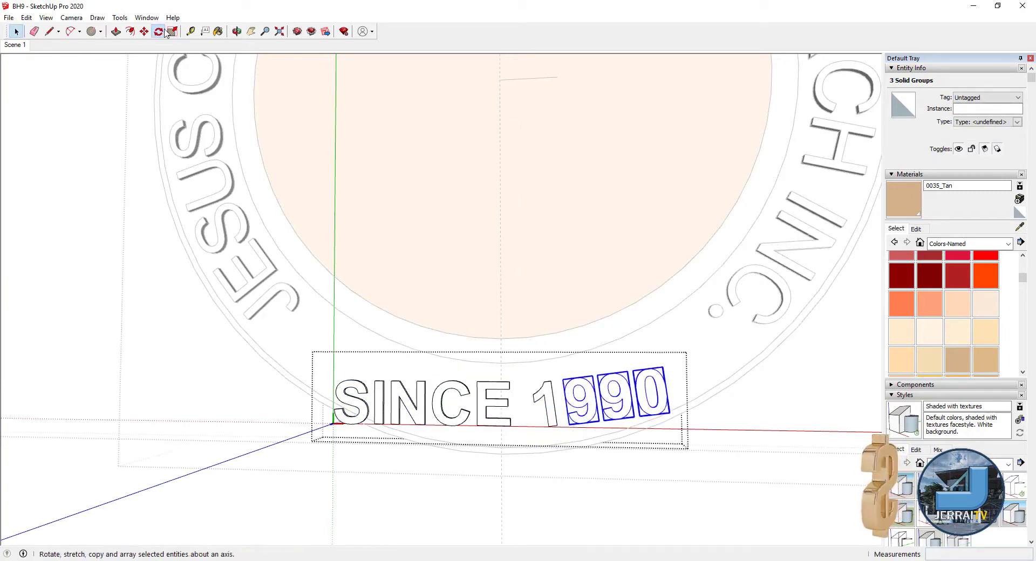
- Tilt the 990 digits along the curve, cancelling a stray rotation
left_click(614, 314)
scroll(571, 418, "up", 3)
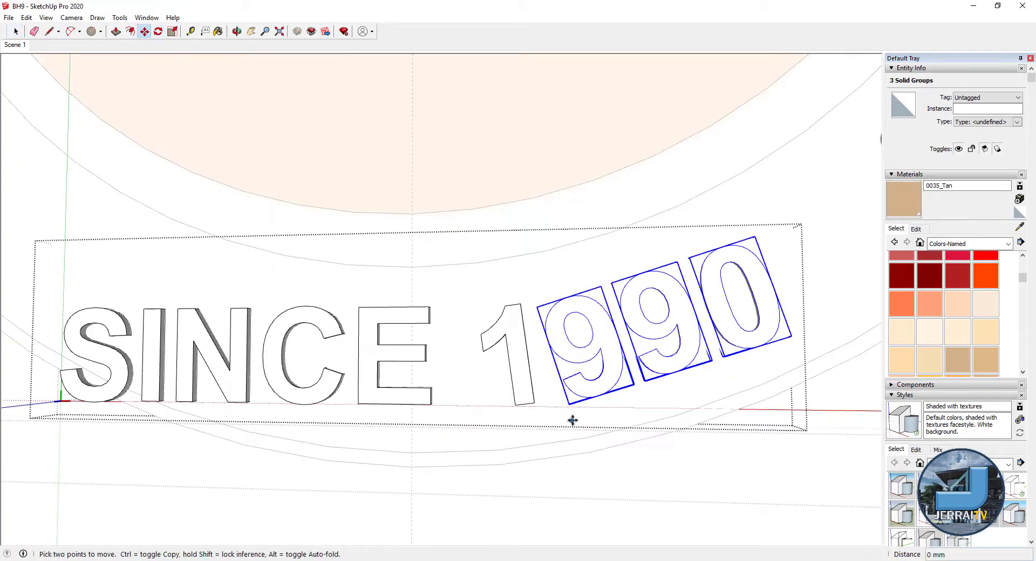
key("space")
scroll(723, 298, "down", 3)
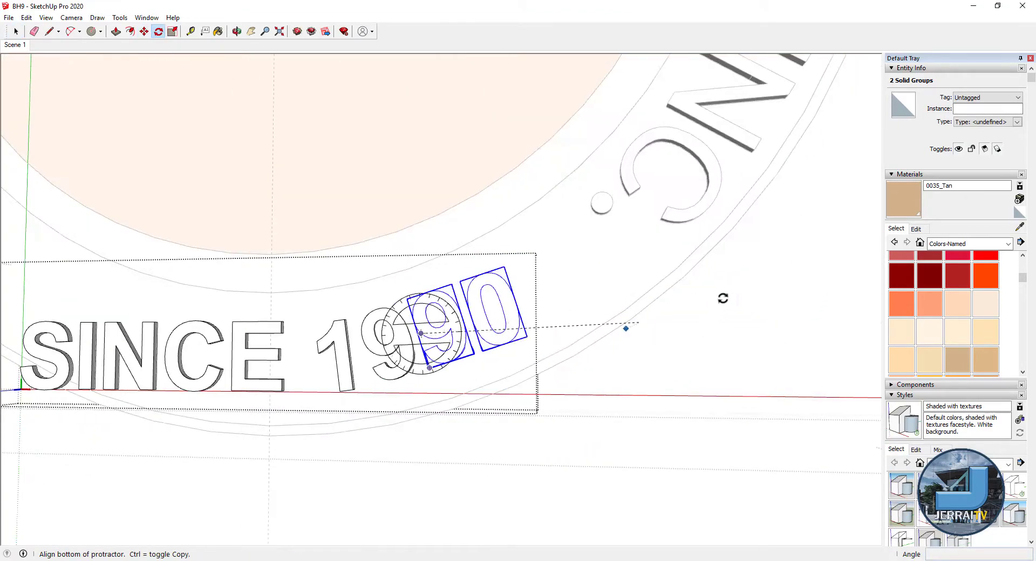
key("space")
scroll(561, 374, "down", 3)
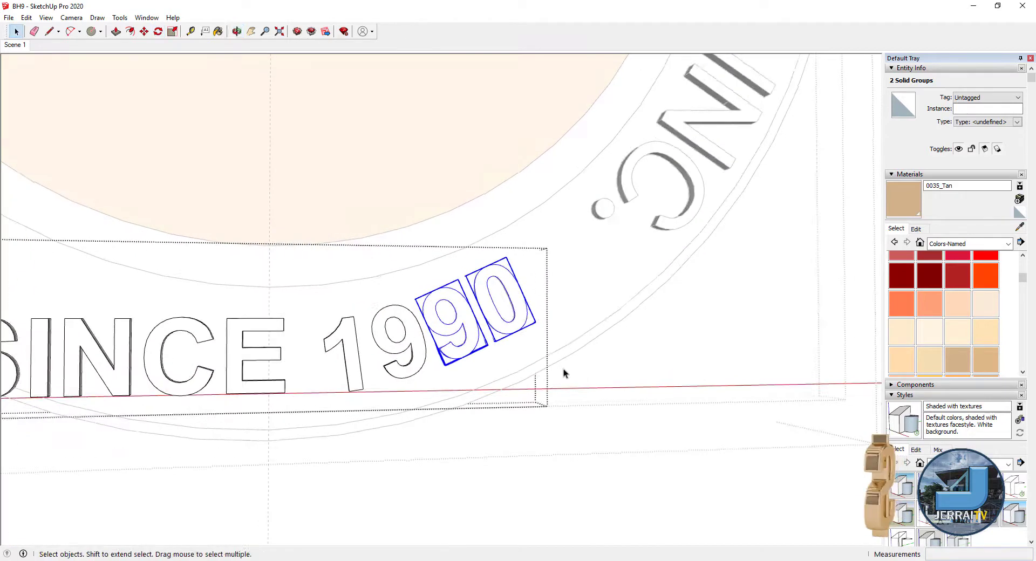
key("q")
scroll(537, 343, "up", 3)
scroll(670, 340, "up", 2)
key("space")
scroll(597, 359, "down", 3)
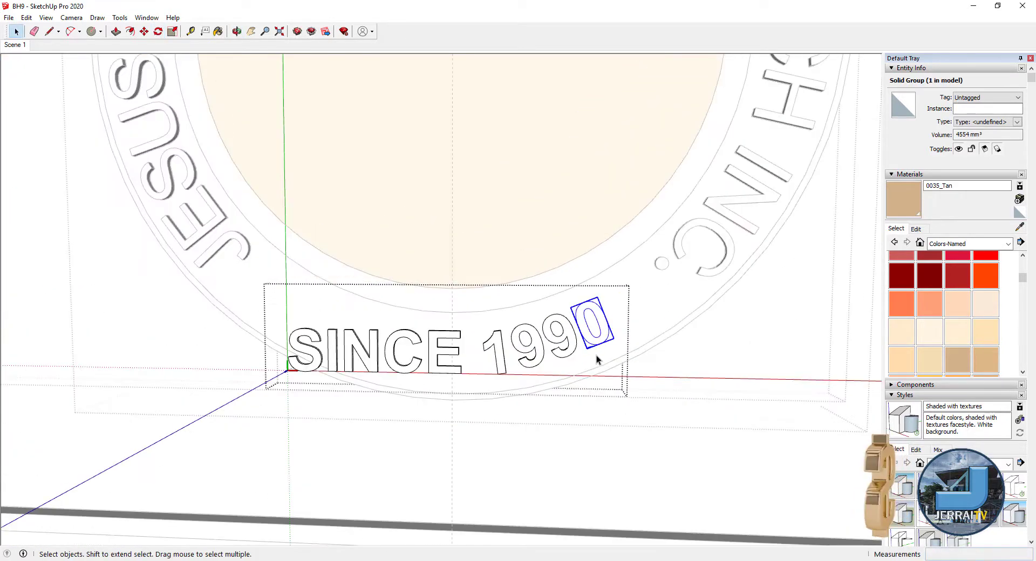
scroll(616, 336, "down", 1)
- Select the S, I, N and C letters and try rotating them about a pivot
left_click_drag(302, 302, 402, 386)
key("q")
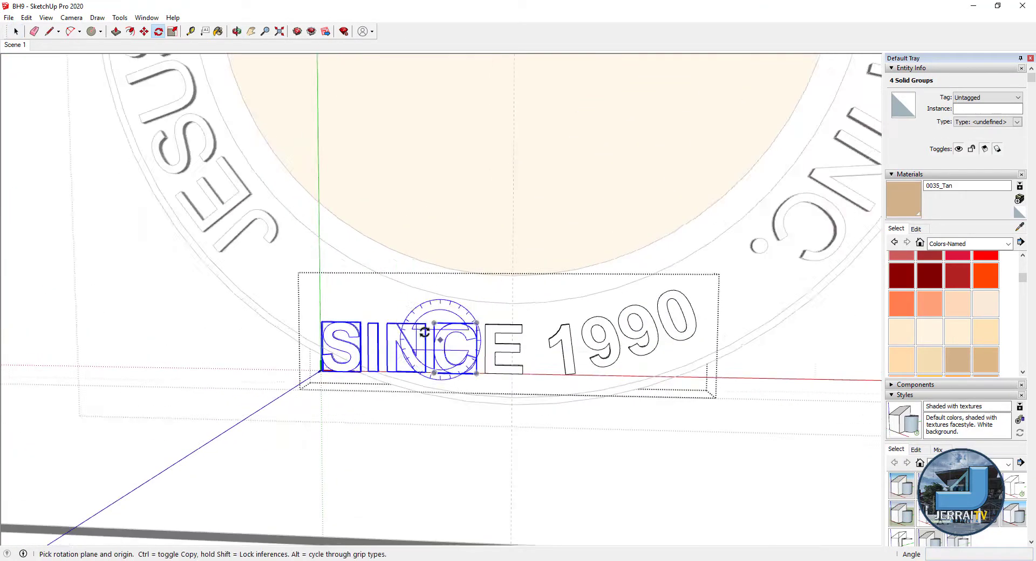
left_click(459, 342)
left_click(459, 224)
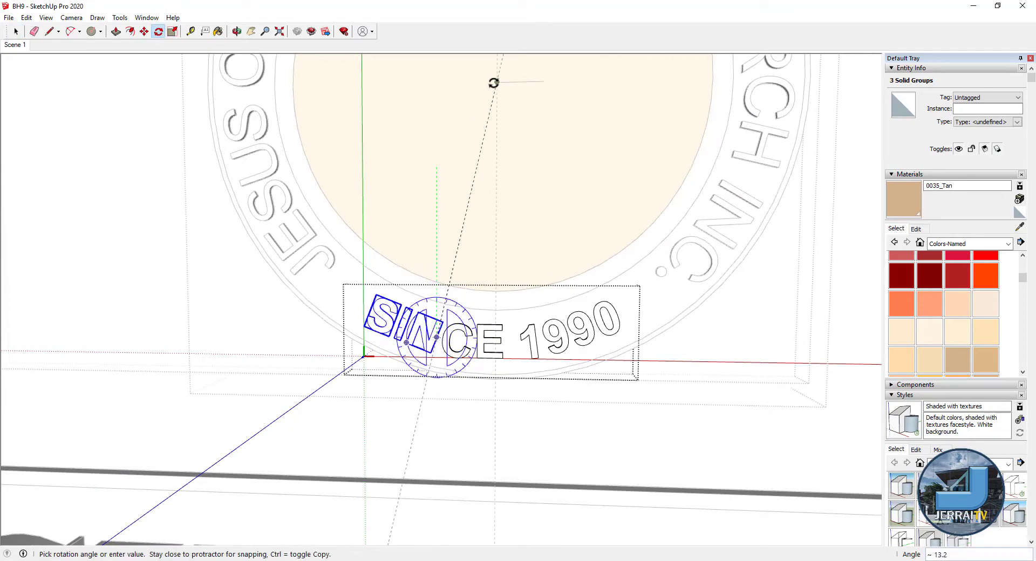
key("space")
scroll(442, 334, "up", 2)
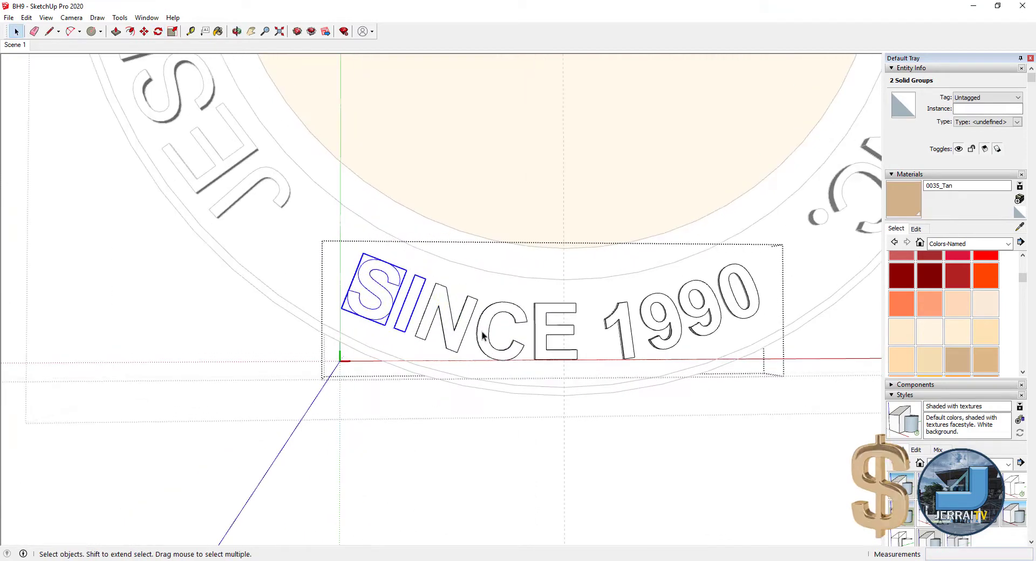
left_click(448, 340)
scroll(447, 340, "up", 2)
scroll(457, 335, "up", 2)
- Tilt the S and I so they follow the bottom curve of the ring
key("q")
left_click(159, 33)
scroll(429, 305, "up", 1)
left_click(398, 297)
left_click(352, 339)
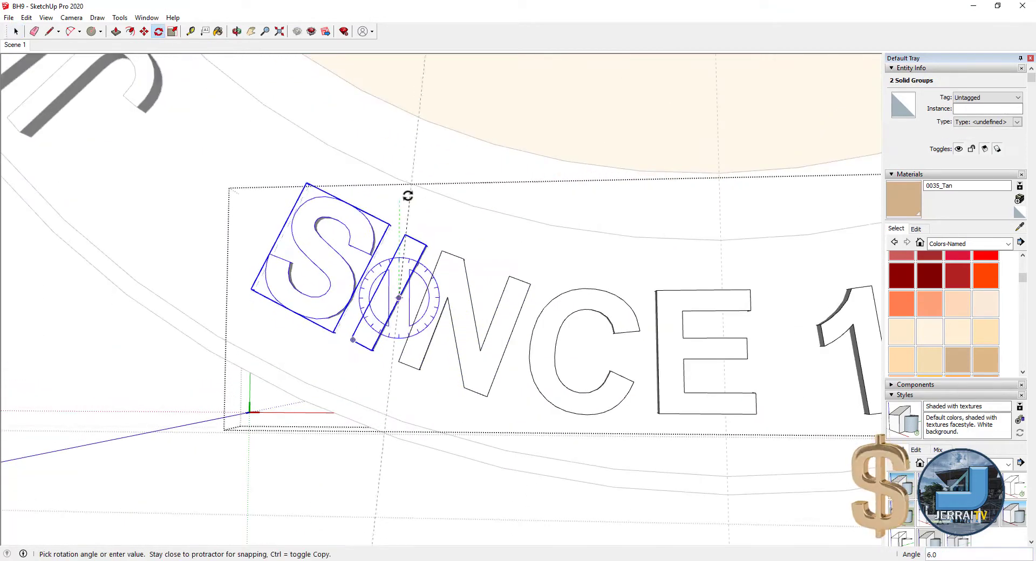
left_click(326, 103)
key("space")
scroll(479, 261, "down", 2)
- Move the N, C and E of SINCE into line along the ring
left_click(455, 308)
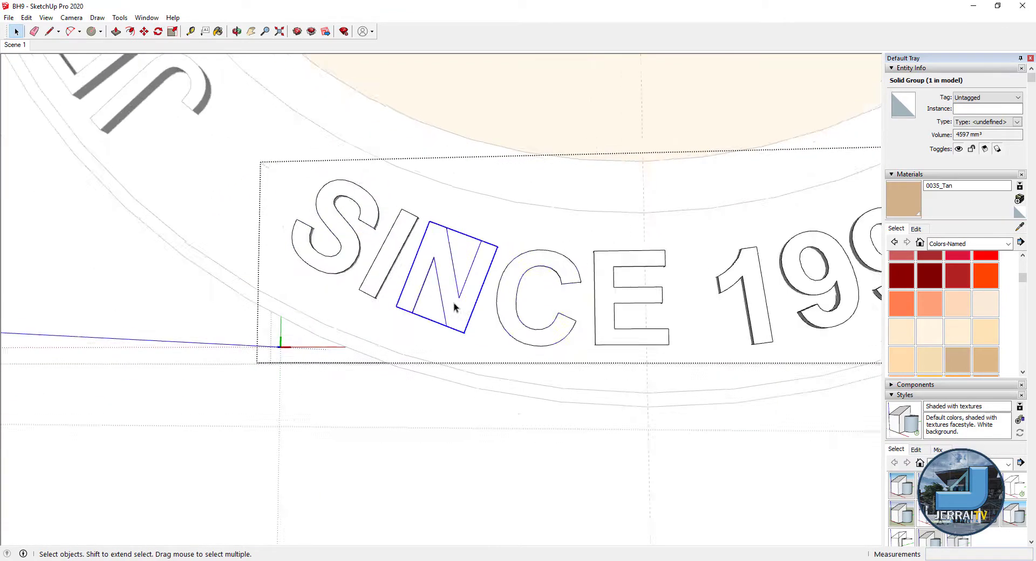
scroll(339, 273, "up", 2)
key("m")
left_click(431, 312)
scroll(445, 349, "down", 3)
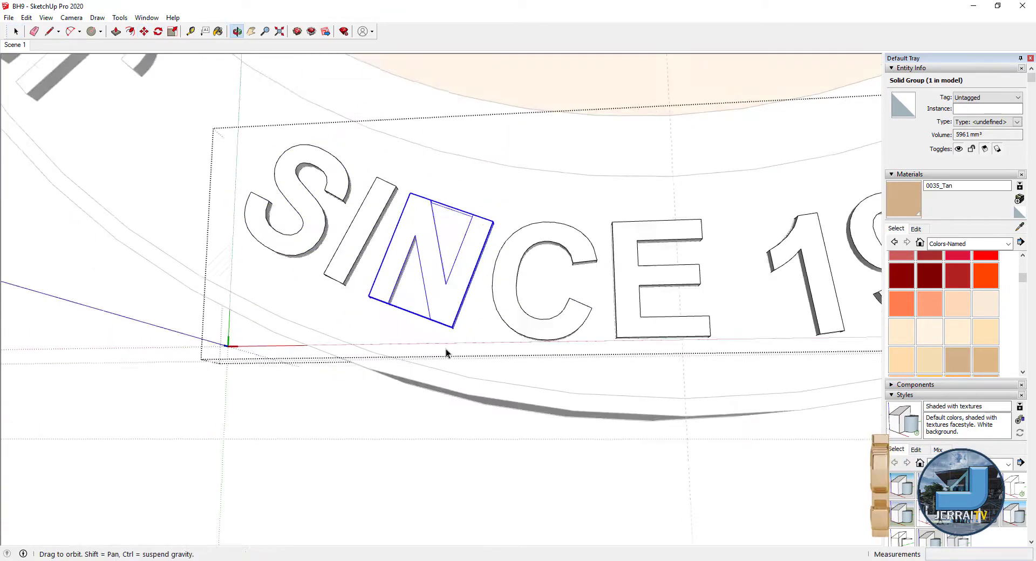
scroll(516, 340, "up", 2)
left_click(526, 331)
scroll(529, 352, "up", 1)
left_click(539, 344)
- Open the SINCE 1990 component and select its letter and digit groups for moving
scroll(538, 359, "down", 5)
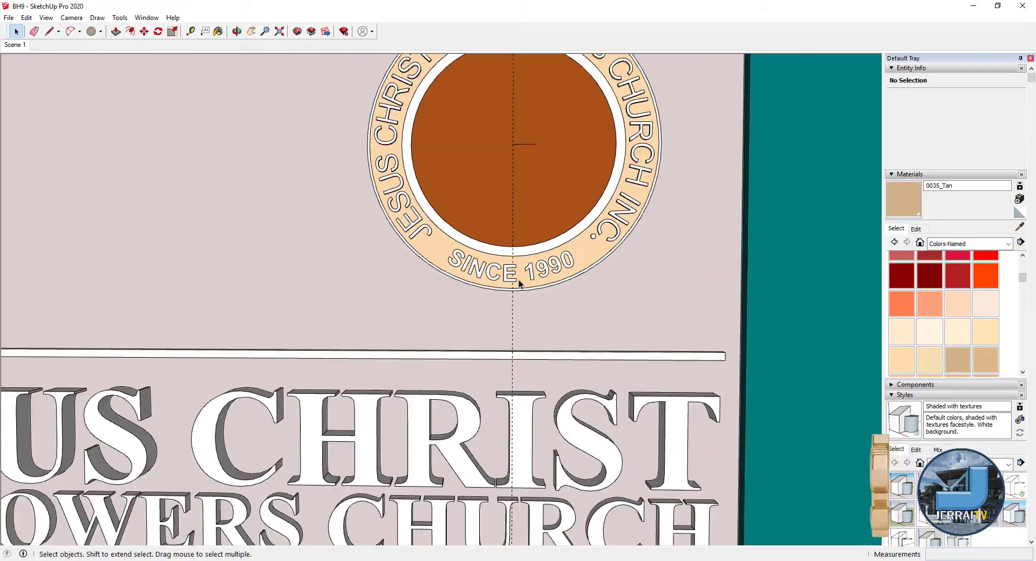
double_click(510, 267)
scroll(485, 243, "up", 2)
key("s")
scroll(590, 240, "up", 3)
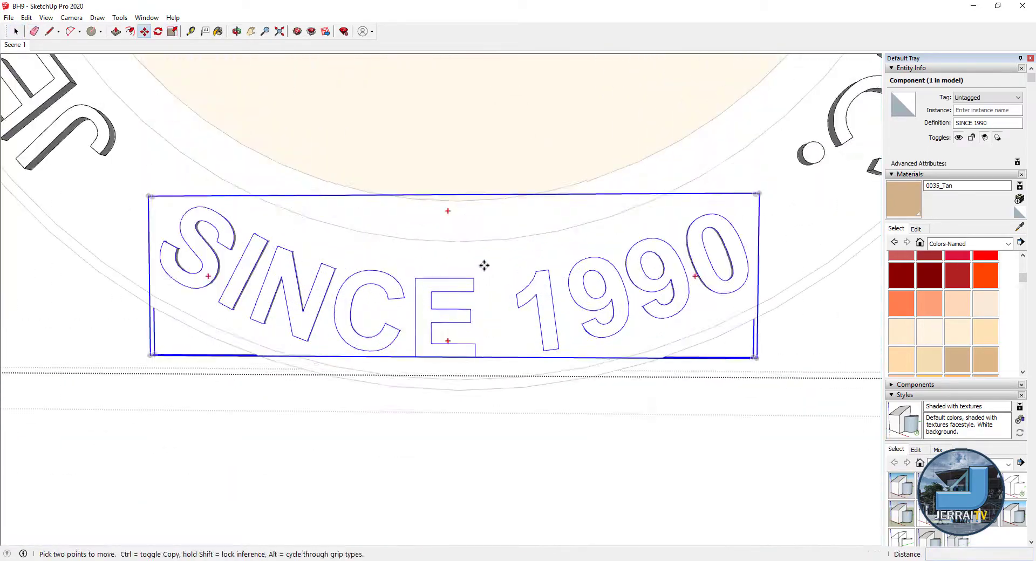
scroll(483, 201, "down", 3)
double_click(590, 271)
left_click_drag(642, 302, 509, 212)
scroll(509, 212, "up", 4)
key("m")
key("space")
scroll(539, 372, "down", 3)
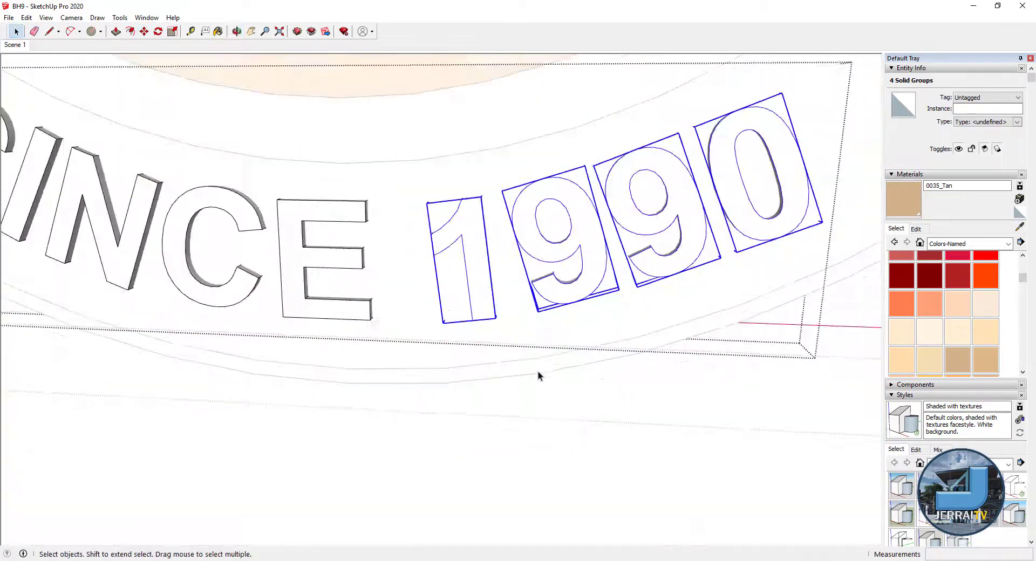
key("ctrl+a")
- Viewing from underneath, move individual letter groups flush onto the ring face
mouse_move(539, 374)
middle_mouse_down()
mouse_move(365, 198)
mouse_move(393, 277)
middle_mouse_up()
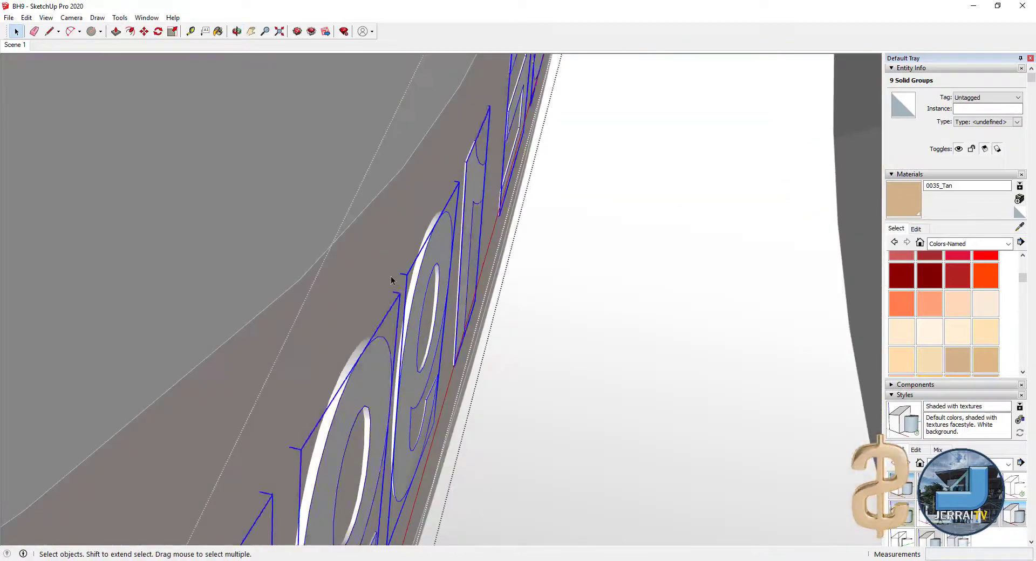
left_click(393, 278)
key("m")
scroll(370, 232, "up", 2)
scroll(429, 205, "up", 1)
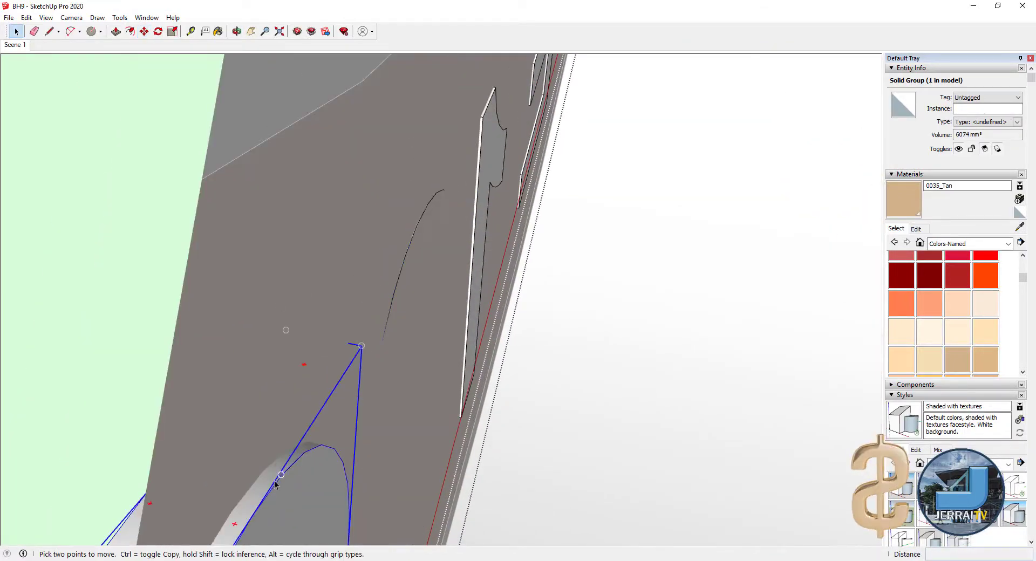
key("space")
left_click(440, 281)
key("m")
key("space")
- Orbit around the SINCE 1990 text to check the letters sit flush, ending on a front view
middle_click_drag(439, 282, 308, 416)
left_click(395, 171, "shift")
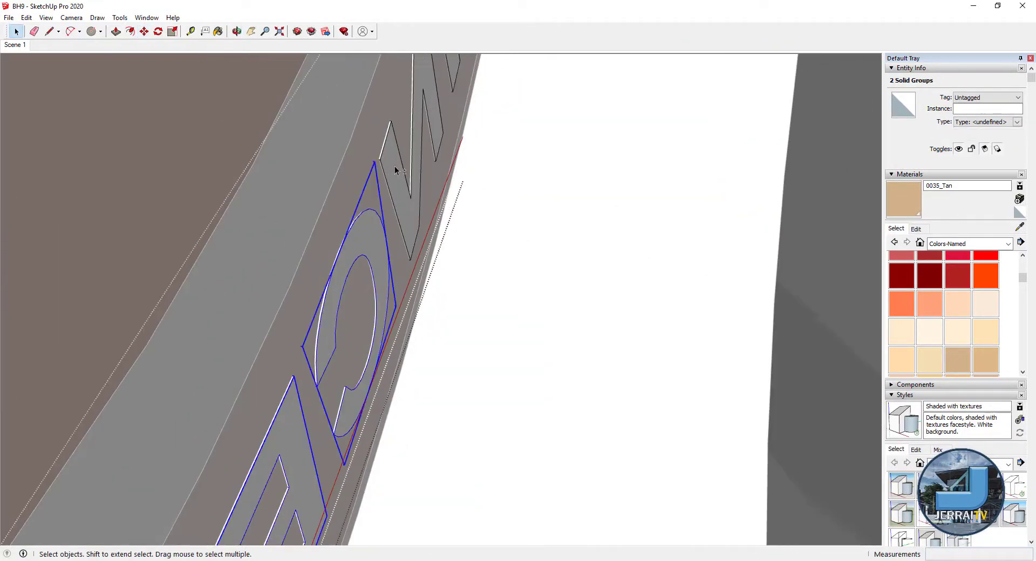
mouse_move(395, 170)
middle_mouse_down()
mouse_move(632, 305)
mouse_move(637, 371)
mouse_move(601, 375)
middle_mouse_up()
scroll(633, 305, "down", 5)
scroll(693, 360, "up", 4)
middle_click_drag(653, 264, 718, 282)
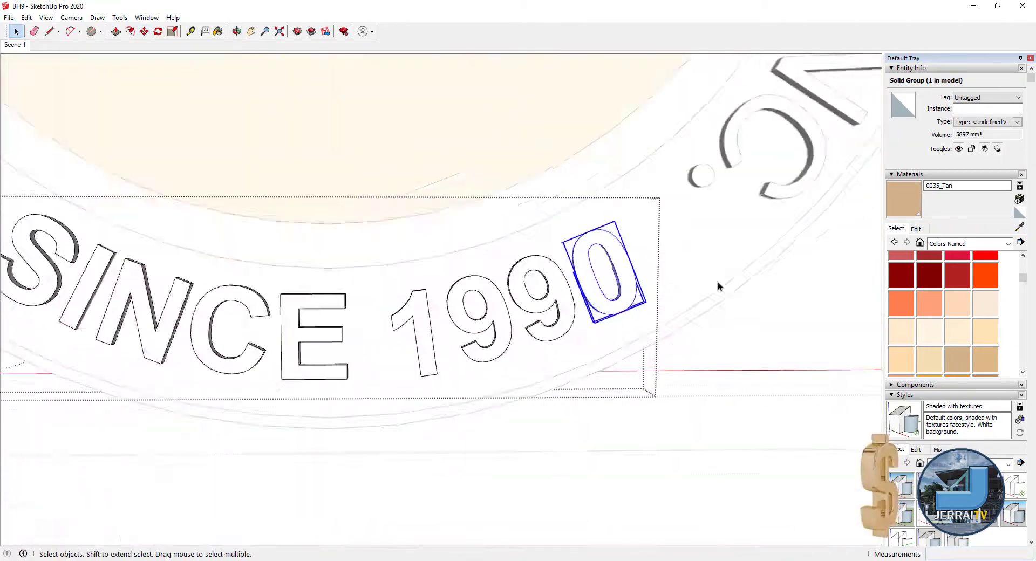
scroll(617, 364, "down", 5)
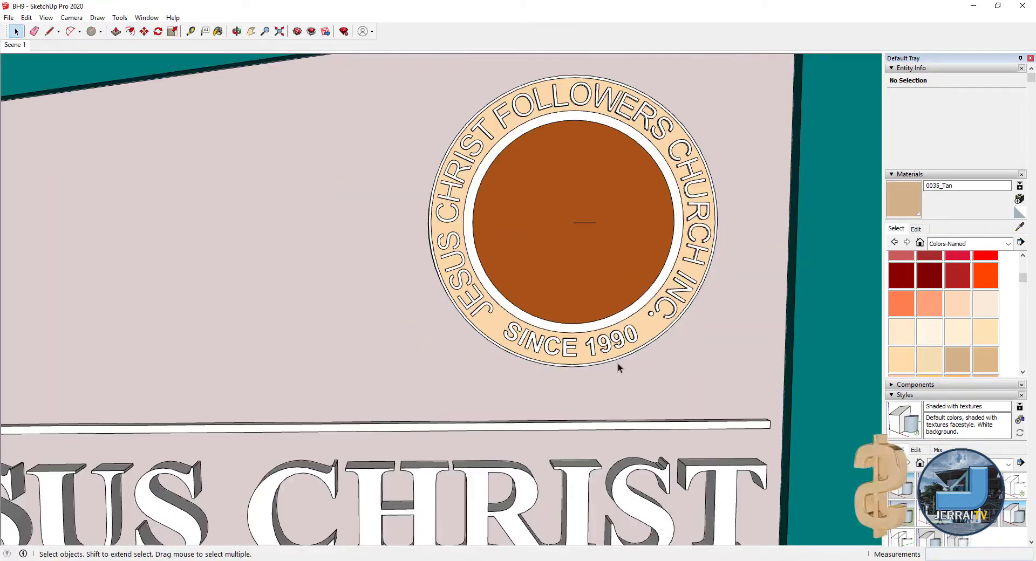
- Clear the selection and return to the saved front view, then orbit to the torch's bottom
left_click(590, 222)
scroll(586, 280, "down", 3)
scroll(586, 280, "down", 3)
key("Escape")
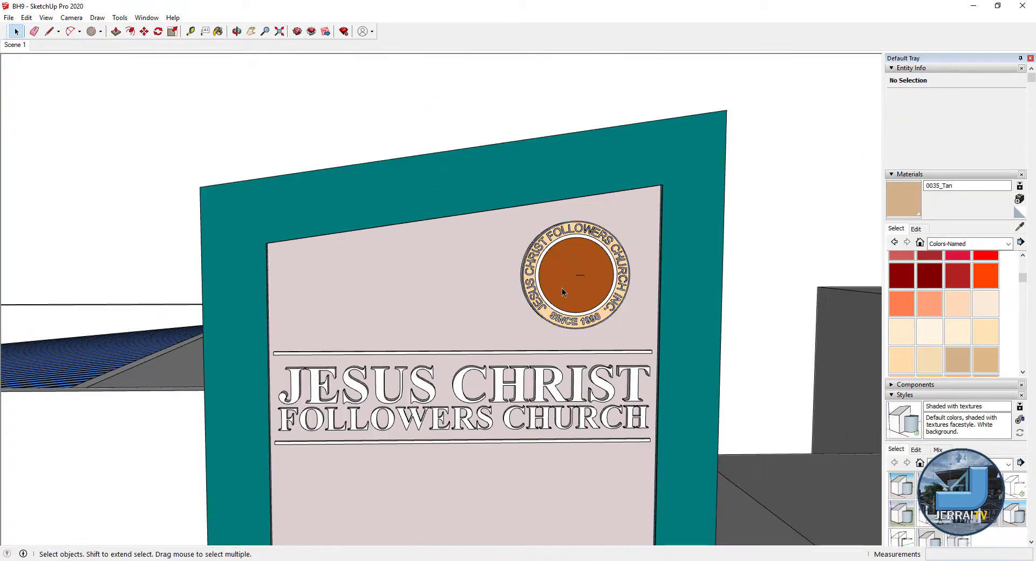
left_click(15, 45)
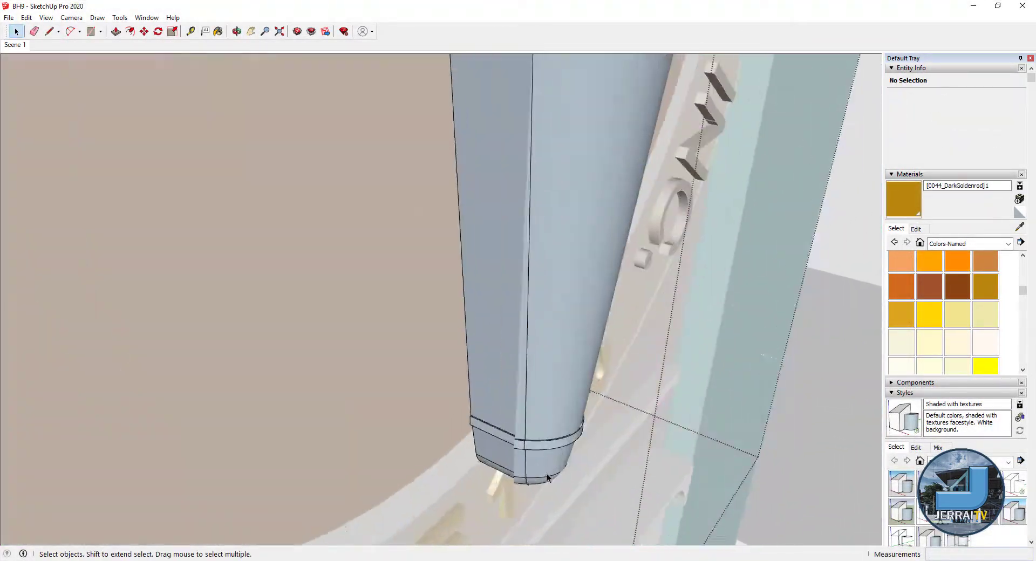
mouse_move(238, 296)
middle_mouse_down()
mouse_move(228, 185)
mouse_move(343, 370)
mouse_move(684, 400)
mouse_move(606, 261)
middle_mouse_up()
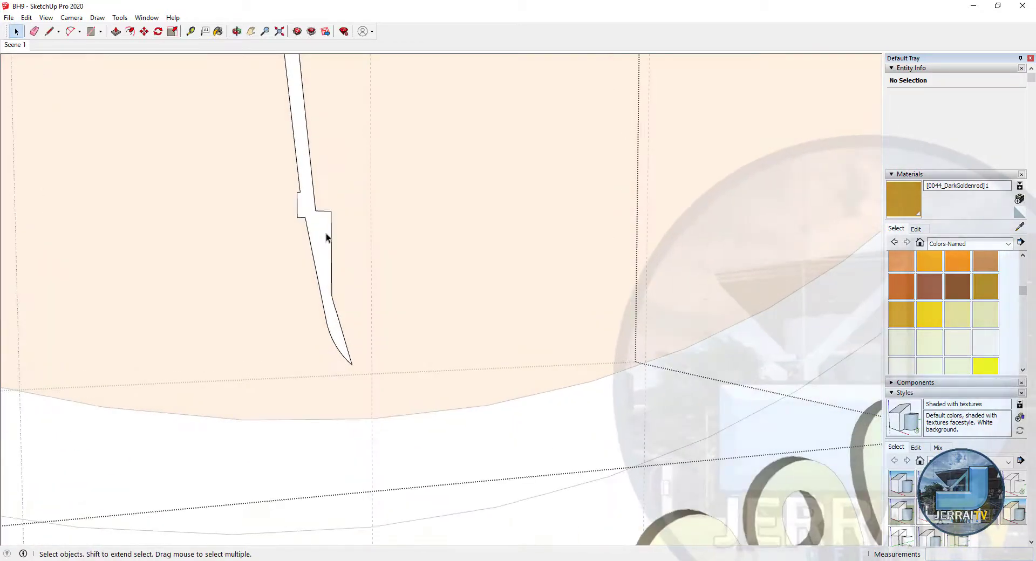
- Draw the tip profile with Line and Push/Pull it into the tapered, ringed torch tip
key("l")
left_click(301, 171)
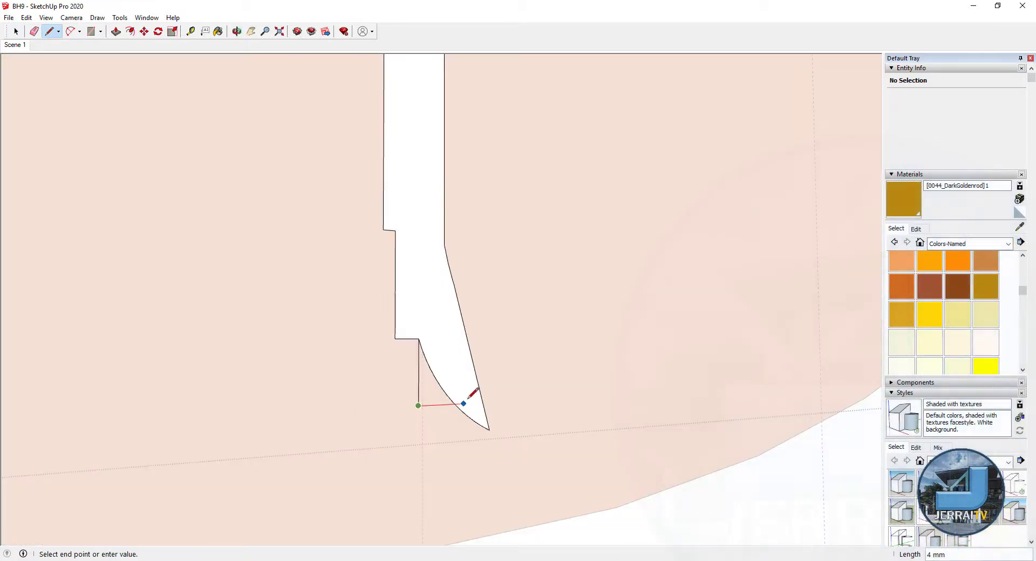
scroll(473, 430, "up", 2)
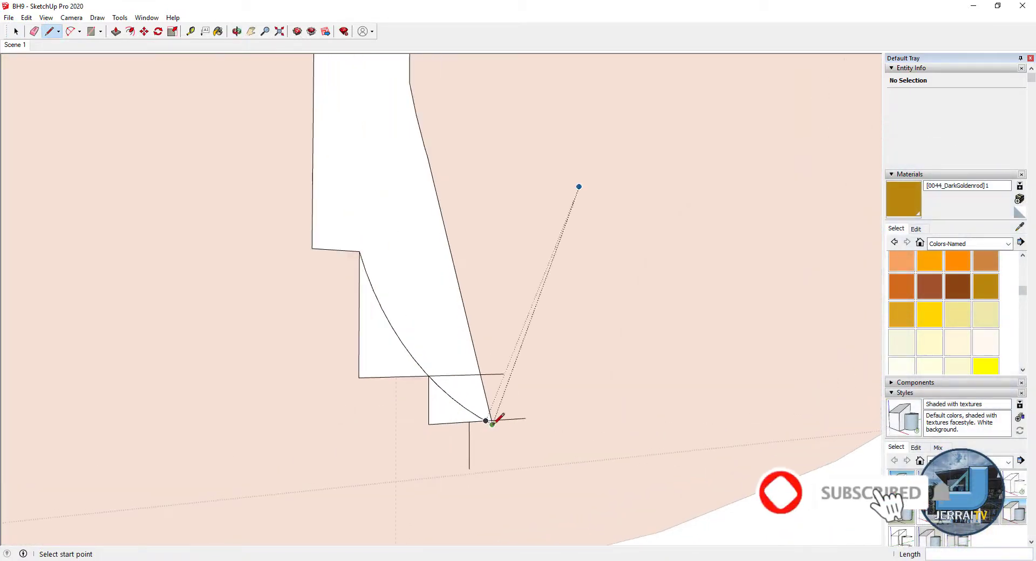
scroll(404, 427, "down", 3)
middle_click_drag(404, 428, 409, 438)
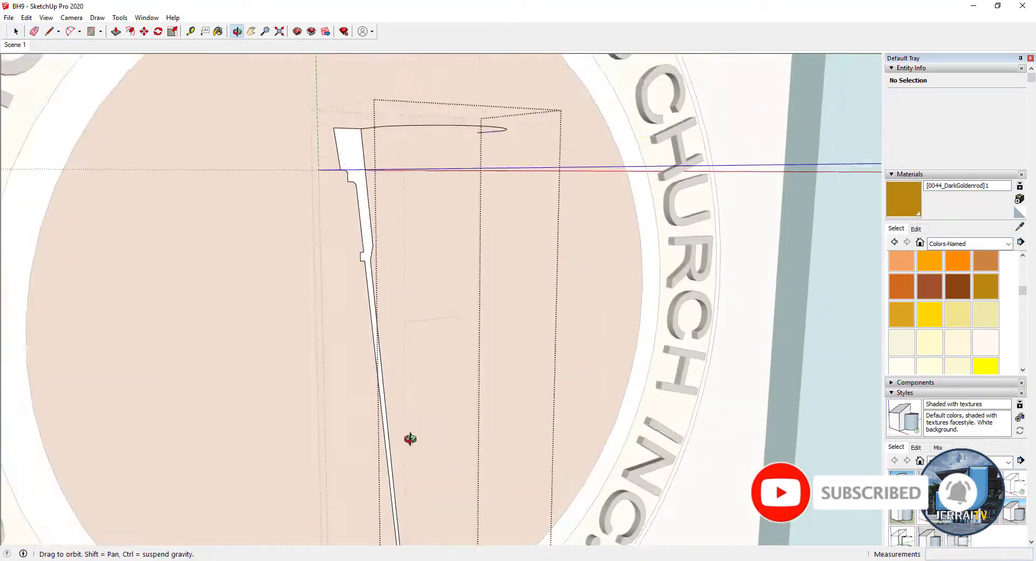
key("p")
middle_click_drag(361, 162, 262, 287)
key("space")
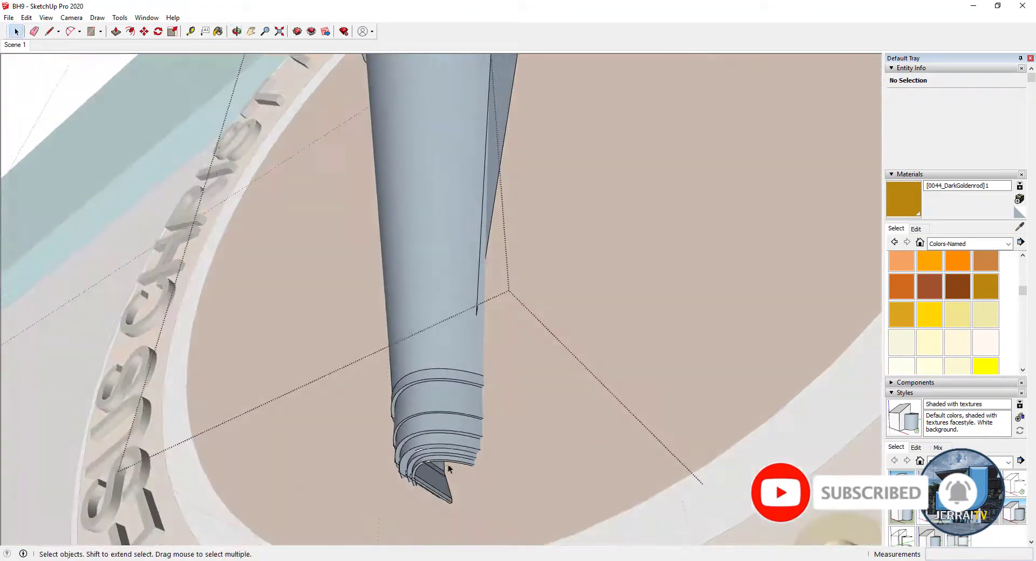
mouse_move(448, 464)
middle_mouse_down()
mouse_move(497, 472)
mouse_move(429, 451)
mouse_move(531, 267)
mouse_move(596, 513)
mouse_move(452, 358)
middle_mouse_up()
scroll(531, 268, "up", 3)
scroll(530, 268, "up", 2)
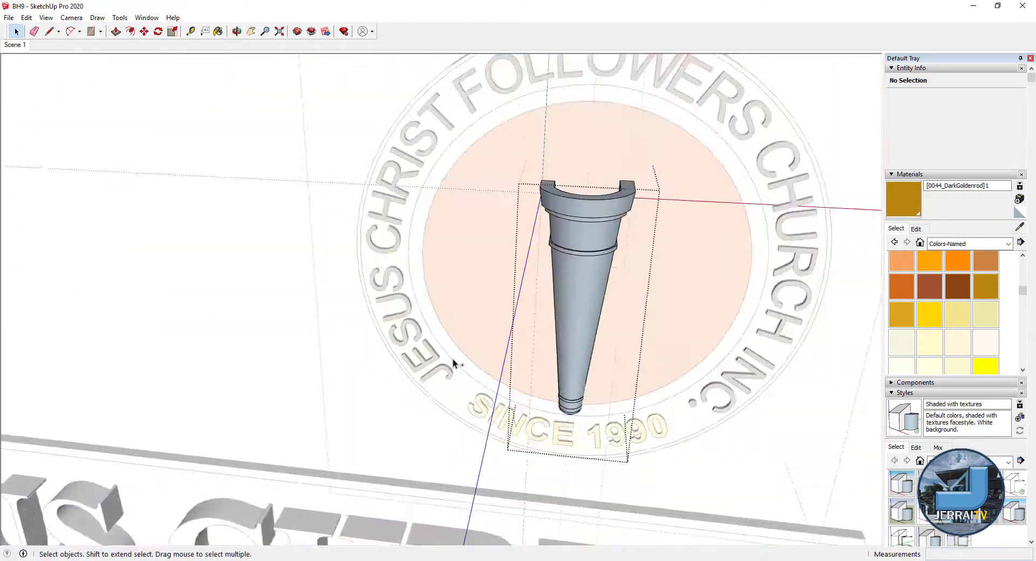
- Ctrl-Move a copy of the whole torch into place
key("m")
left_click(489, 303)
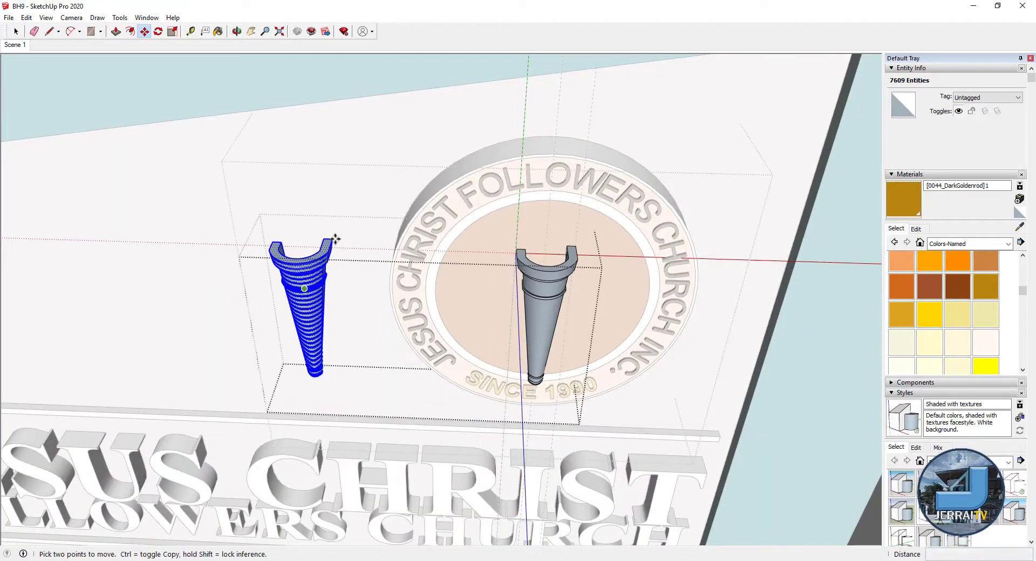
scroll(335, 239, "up", 2)
left_click(717, 257)
key("space")
middle_click_drag(582, 480, 640, 387)
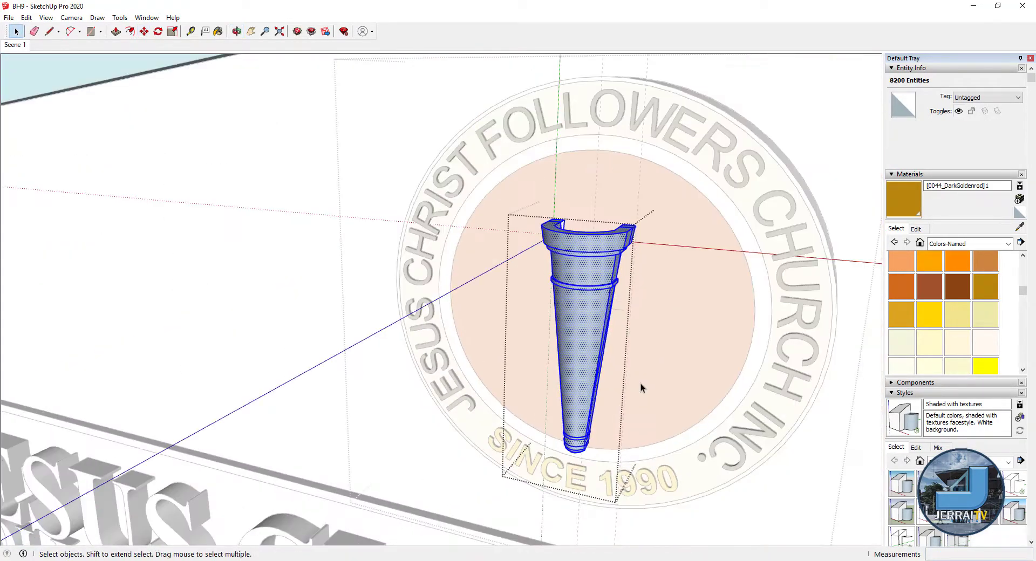
- Paint the torch and edit its material to a light grey with saturation 0, lightness 74
scroll(977, 311, "down", 3)
left_click(929, 260)
scroll(594, 301, "up", 2)
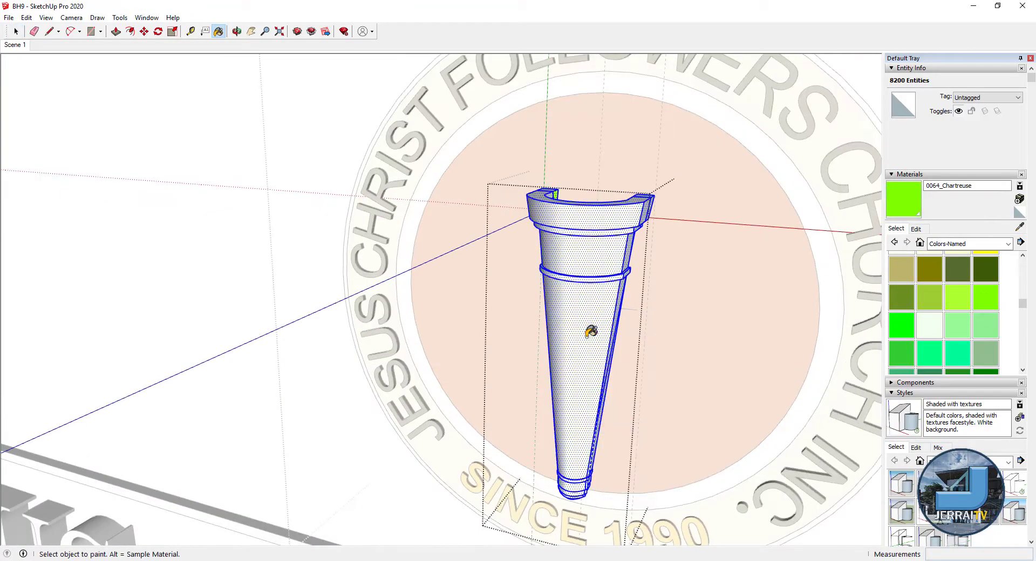
left_click(594, 301)
left_click(915, 228)
mouse_move(966, 299)
left_mouse_down()
mouse_move(941, 301)
mouse_move(953, 300)
left_mouse_up()
key("space")
mouse_move(564, 395)
middle_mouse_down()
mouse_move(509, 205)
mouse_move(554, 219)
mouse_move(445, 283)
mouse_move(447, 261)
middle_mouse_up()
scroll(555, 219, "up", 3)
- Select all the letters around the ring and scale them deeper along the blue axis
key("e")
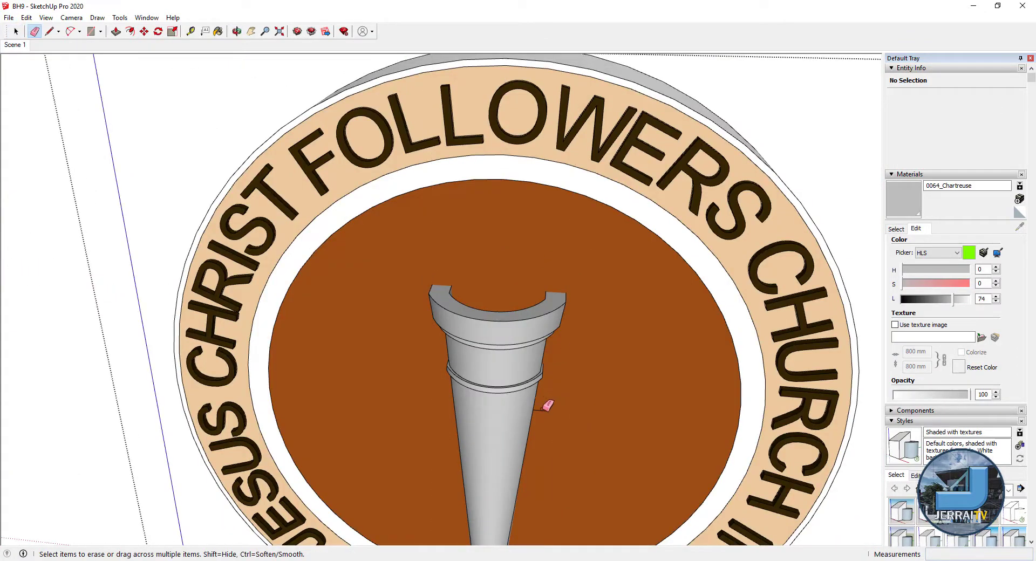
scroll(543, 412, "down", 3)
mouse_move(542, 412)
middle_mouse_down()
mouse_move(356, 335)
mouse_move(377, 302)
middle_mouse_up()
double_click(410, 161)
scroll(452, 280, "up", 4)
key("s")
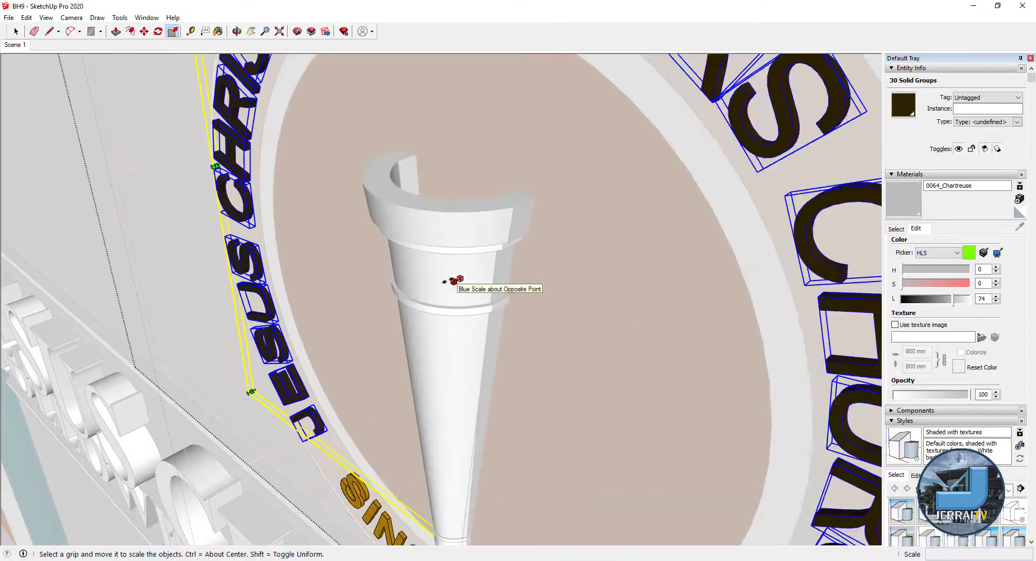
scroll(452, 280, "down", 5)
mouse_move(452, 279)
middle_mouse_down()
mouse_move(474, 358)
mouse_move(333, 356)
middle_mouse_up()
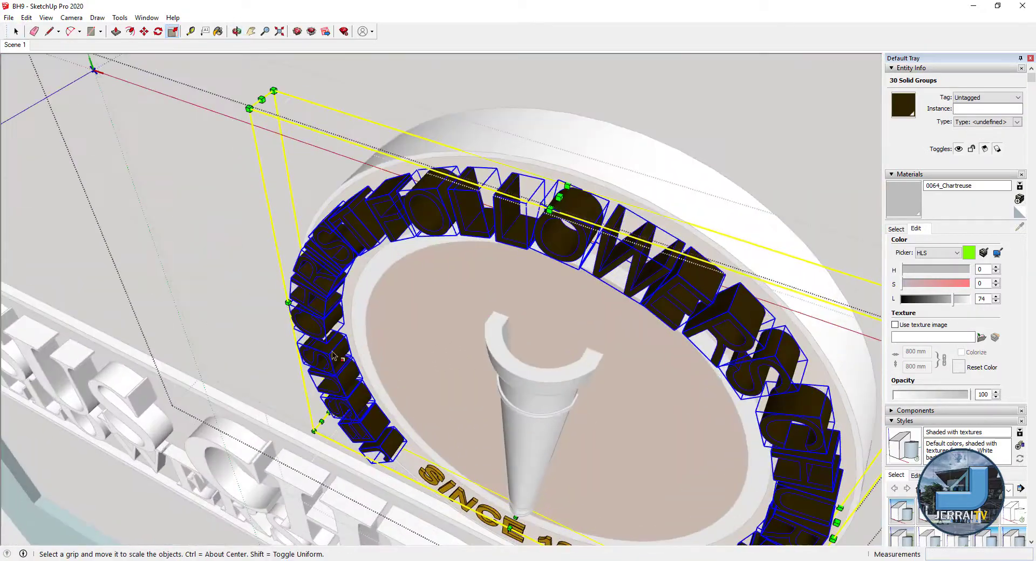
scroll(525, 406, "down", 2)
- Select the nine SINCE 1990 letter groups and scale them deeper
key("space")
left_click(513, 469)
mouse_move(525, 405)
middle_mouse_down()
mouse_move(513, 470)
mouse_move(378, 377)
mouse_move(399, 378)
mouse_move(499, 430)
middle_mouse_up()
key("s")
scroll(513, 470, "up", 4)
key("space")
scroll(508, 445, "down", 2)
- Fix the depth of the C and the 1 of 1990 to match the other letters
left_click(399, 378)
key("s")
key("space")
left_click(499, 430, "shift")
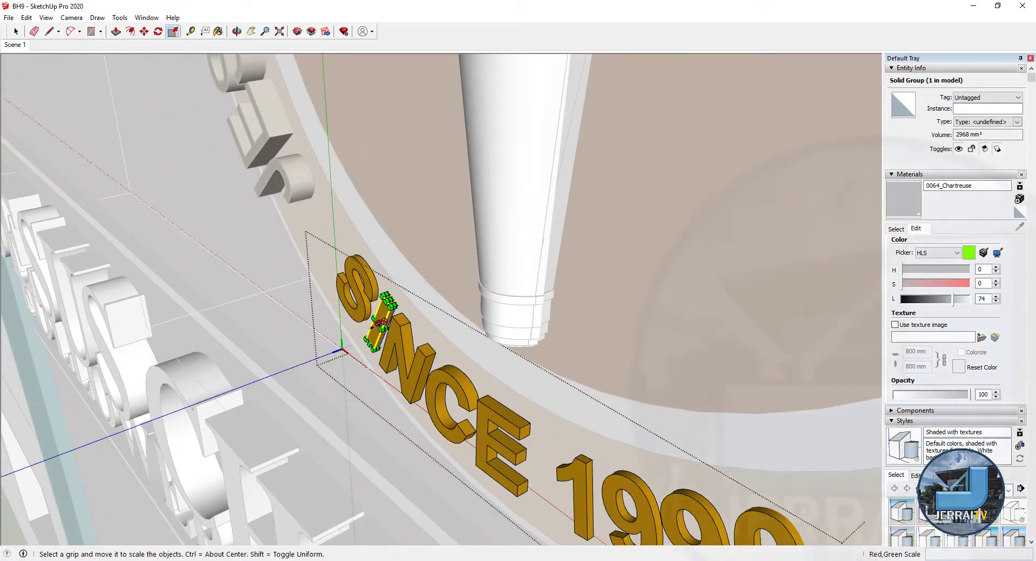
left_click(377, 296)
key("space")
scroll(378, 296, "down", 3)
left_click(421, 399)
key("s")
scroll(363, 329, "up", 3)
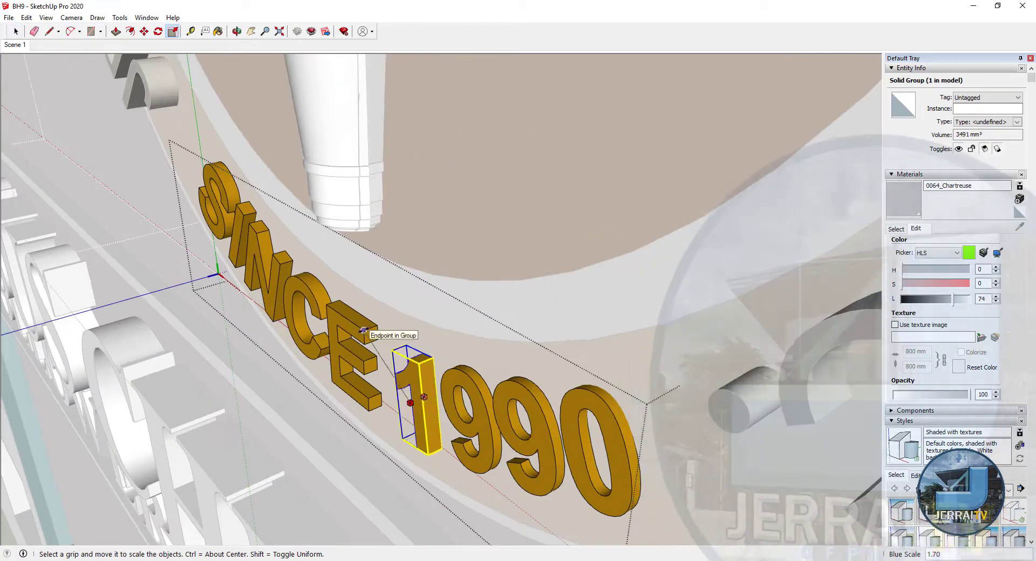
- Intersect the torch group with the brown disc using Intersect Faces > With Model
key("space")
scroll(522, 393, "down", 5)
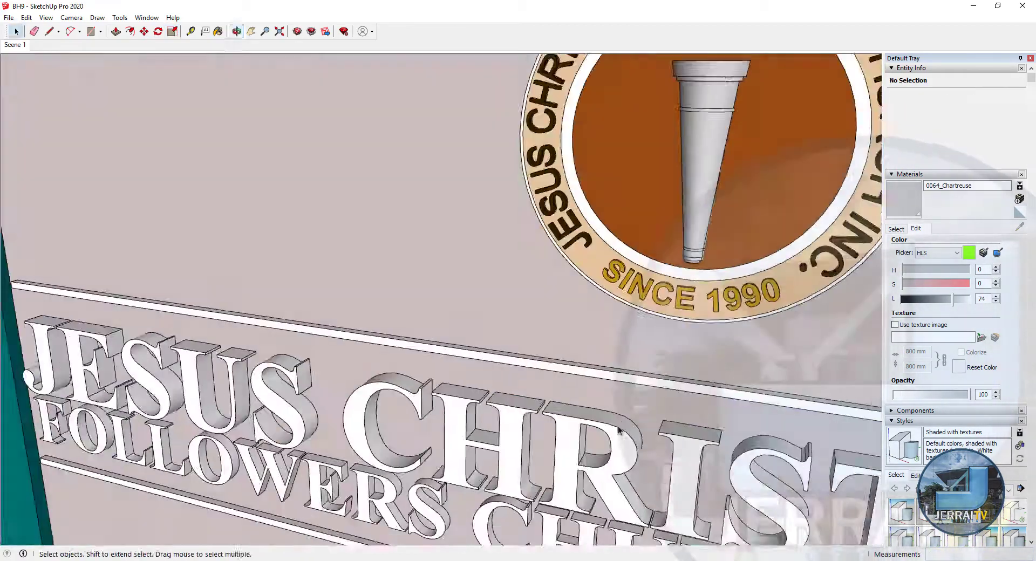
scroll(355, 201, "down", 3)
scroll(355, 201, "down", 3)
scroll(647, 217, "up", 2)
scroll(669, 143, "up", 3)
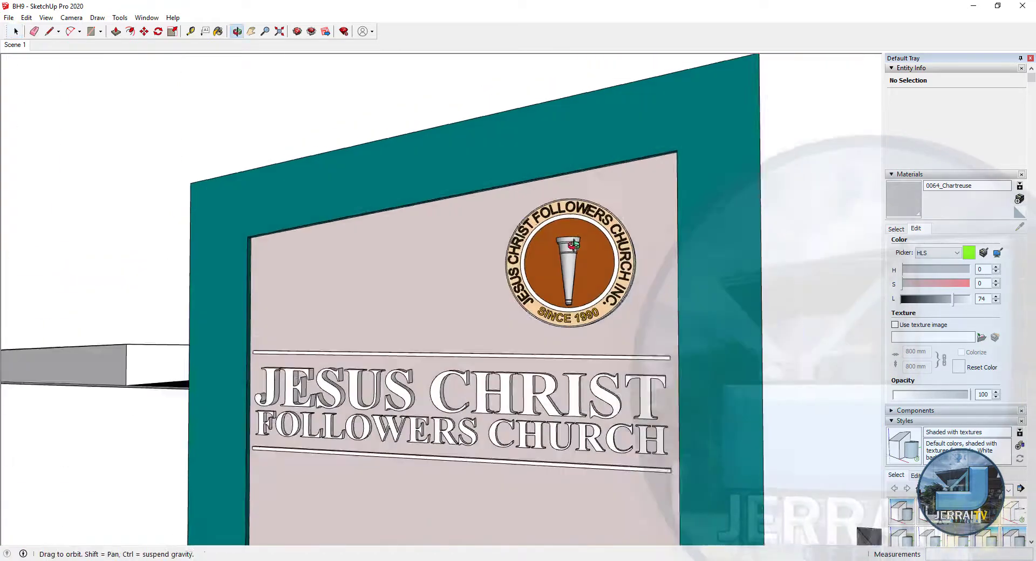
scroll(564, 302, "up", 3)
scroll(564, 303, "up", 2)
left_click(564, 303)
left_click(700, 410)
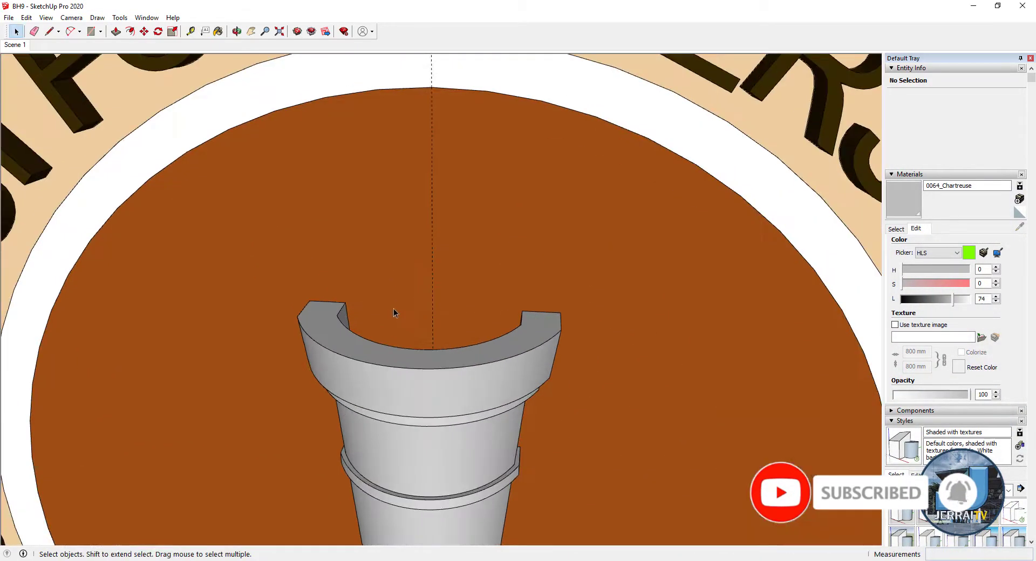
- Draw the first two-point arc of the flame, rising from the panel's bottom edge
scroll(531, 296, "up", 2)
key("a")
scroll(540, 302, "up", 2)
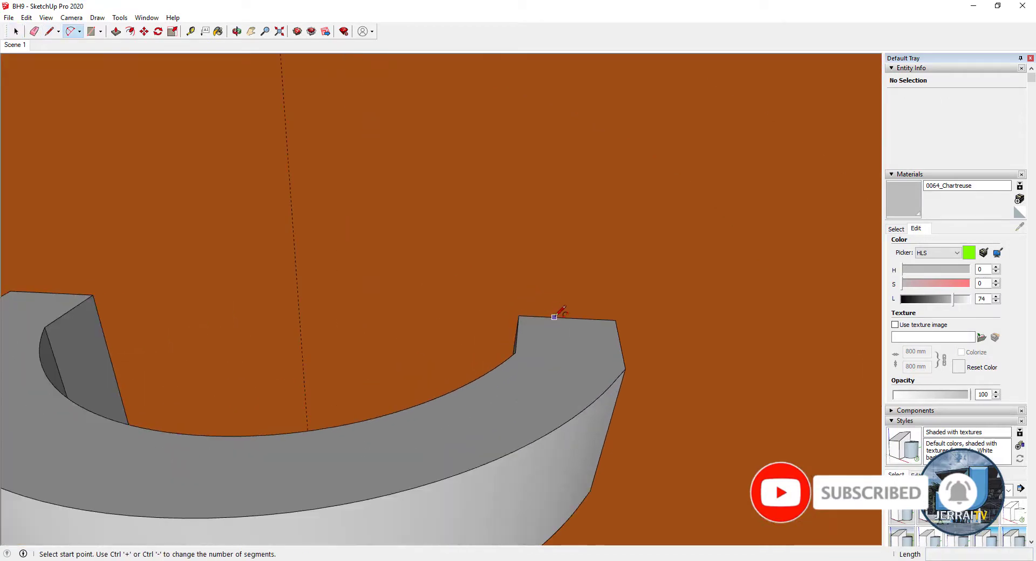
scroll(557, 311, "up", 2)
left_click(569, 288)
key("space")
scroll(492, 324, "down", 5)
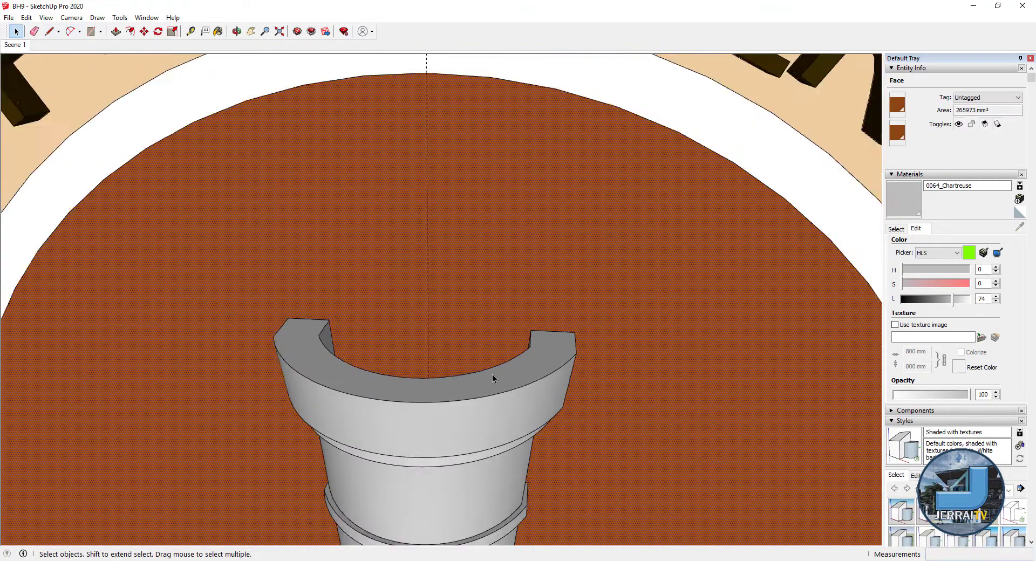
key("s")
scroll(413, 256, "up", 2)
scroll(426, 278, "down", 3)
scroll(534, 216, "up", 4)
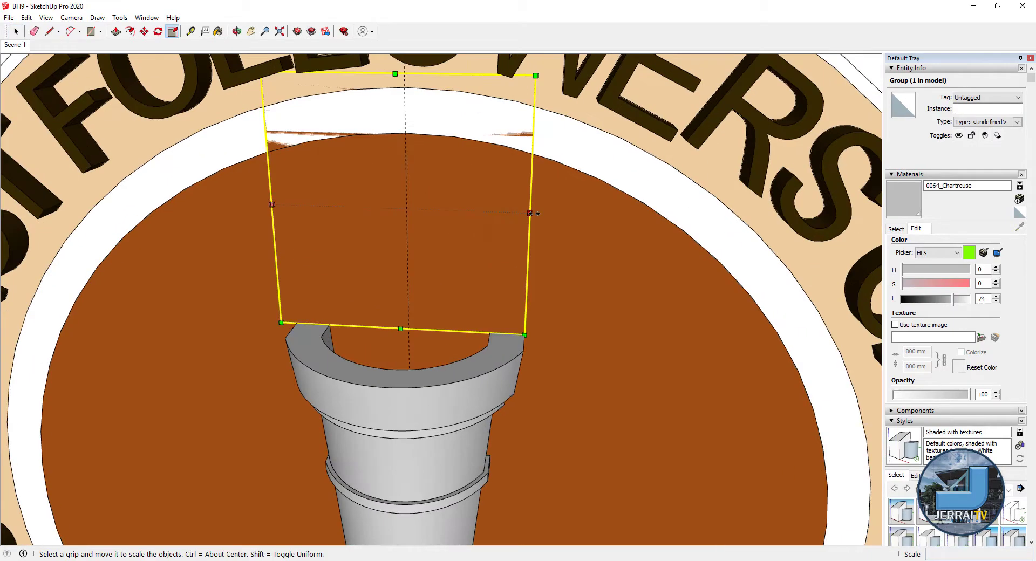
scroll(490, 325, "up", 2)
key("a")
scroll(494, 330, "up", 1)
left_click(494, 330)
scroll(518, 302, "up", 2)
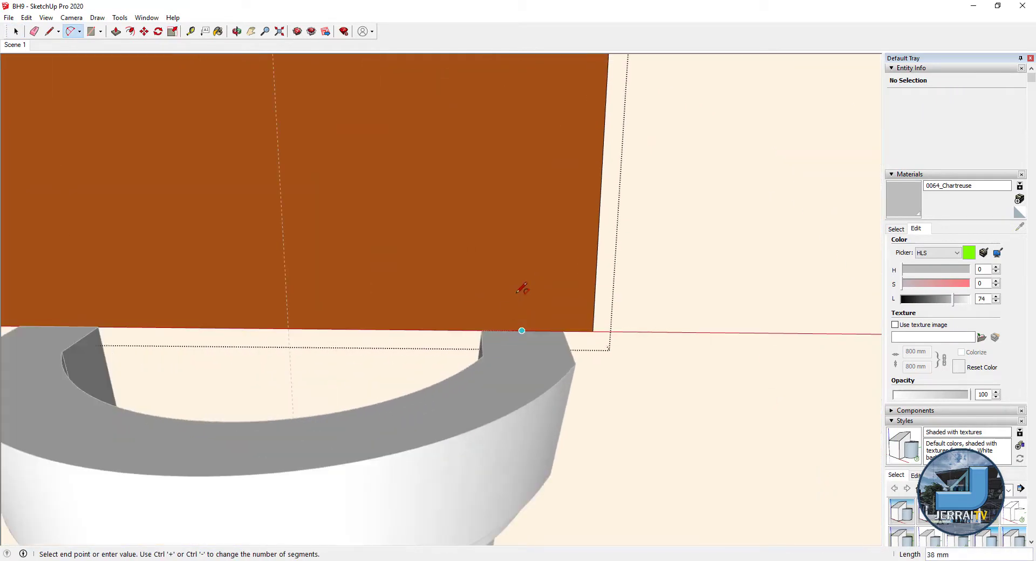
scroll(518, 294, "up", 1)
left_click(506, 297)
left_click(505, 299)
scroll(518, 297, "down", 2)
scroll(507, 291, "down", 2)
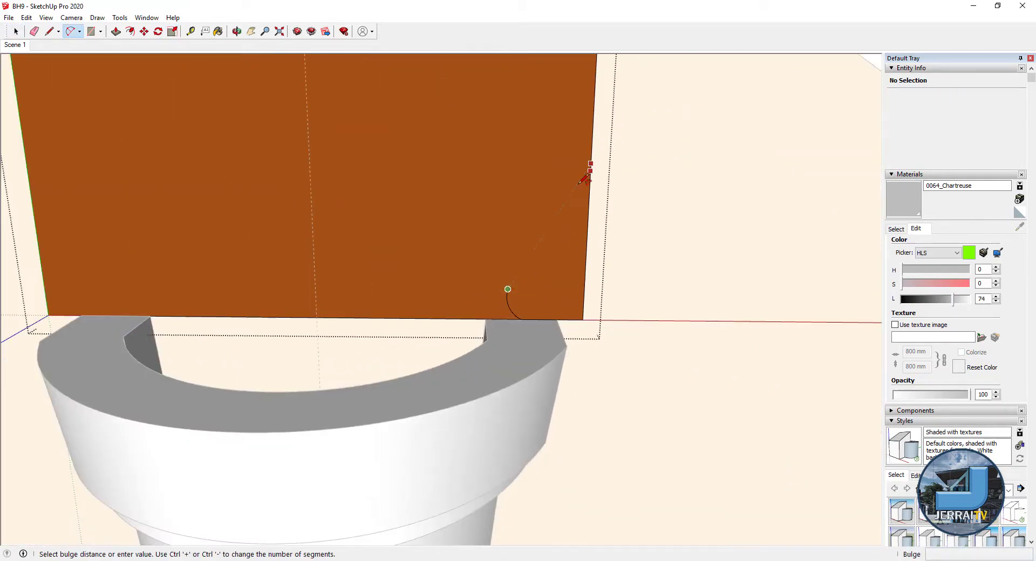
key("space")
scroll(583, 296, "down", 3)
scroll(566, 356, "up", 6)
scroll(572, 334, "down", 3)
- Trace the flame's right-side curve and its first crescent-shaped tongue up to a tip
key("a")
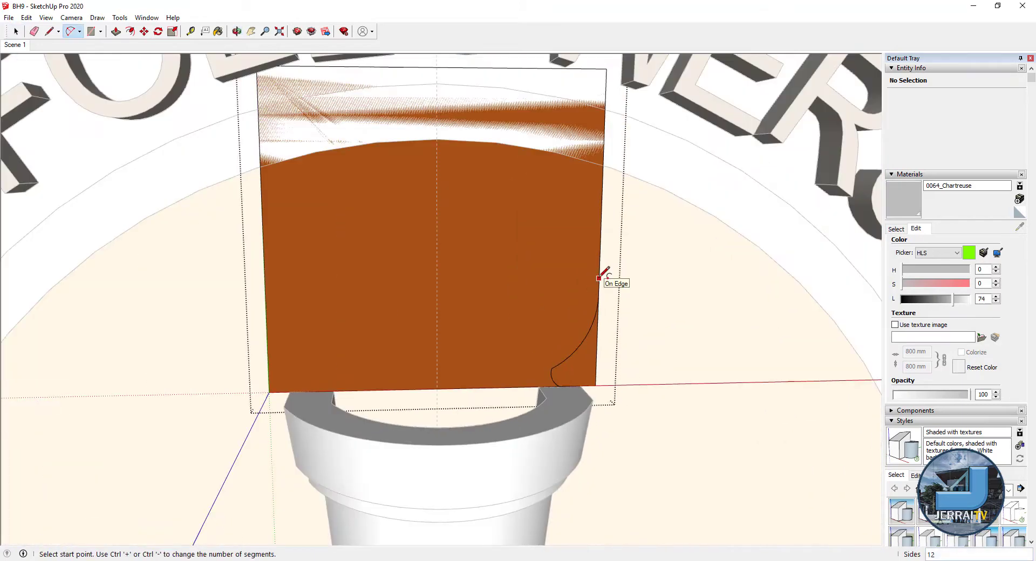
left_click(533, 184)
key("space")
scroll(558, 268, "down", 3)
key("a")
scroll(540, 270, "up", 3)
scroll(518, 227, "up", 3)
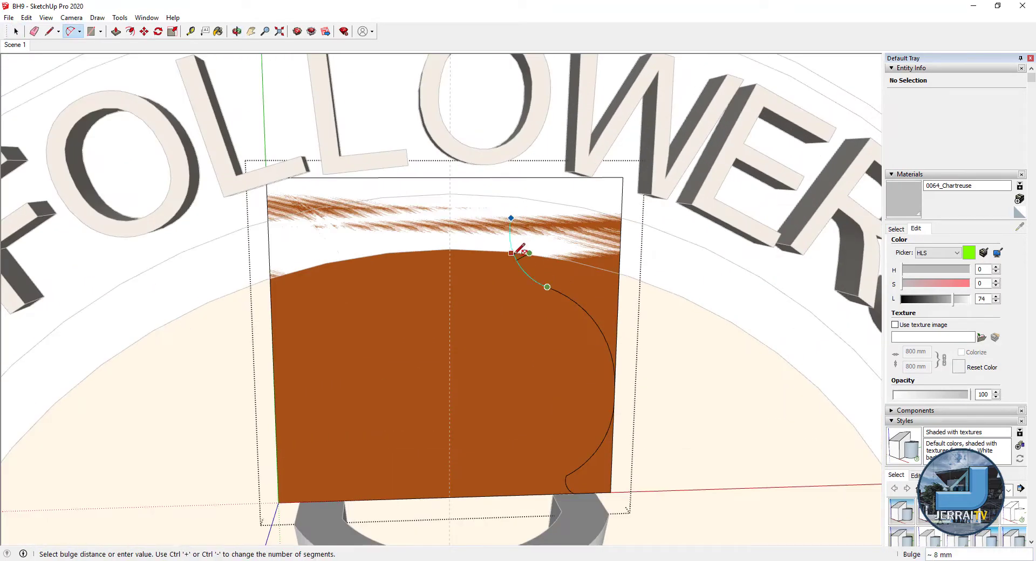
left_click(512, 214)
scroll(515, 215, "up", 2)
left_click(511, 307)
scroll(497, 264, "up", 2)
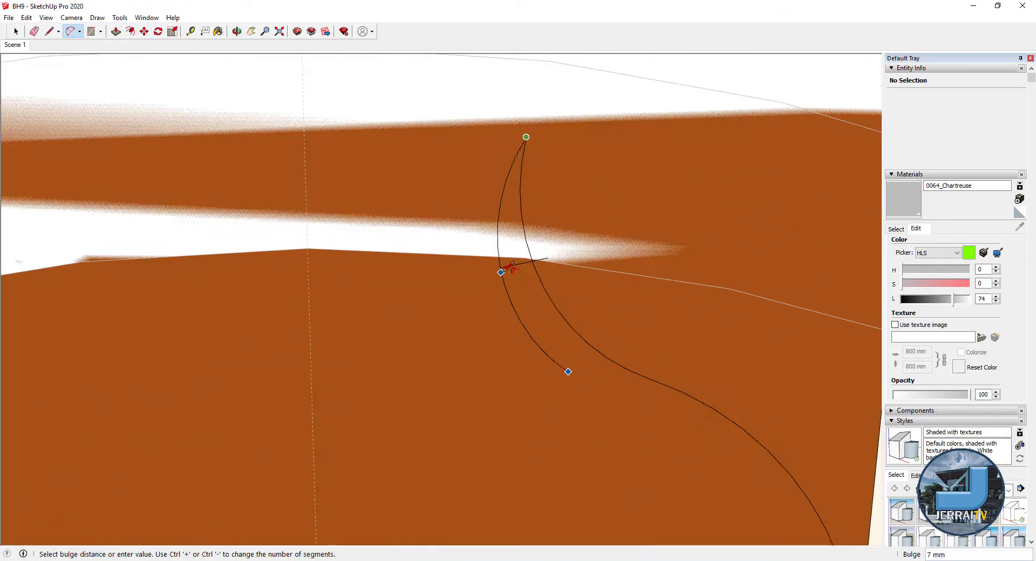
left_click(502, 273)
left_click(541, 325)
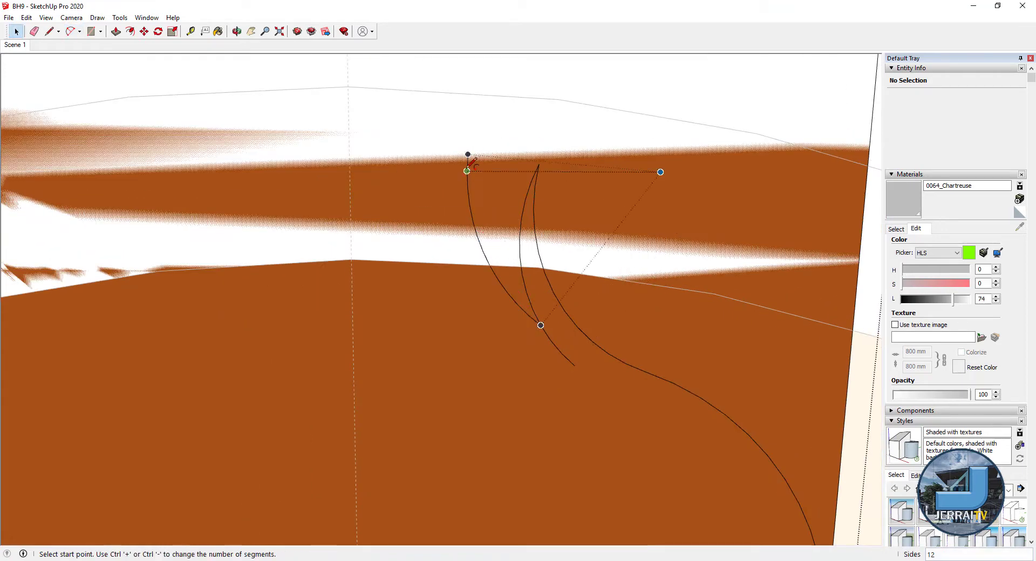
left_click(442, 204)
key("space")
scroll(561, 335, "down", 3)
- Add a second crescent arc beside the first and another flame tongue
key("a")
scroll(518, 269, "up", 2)
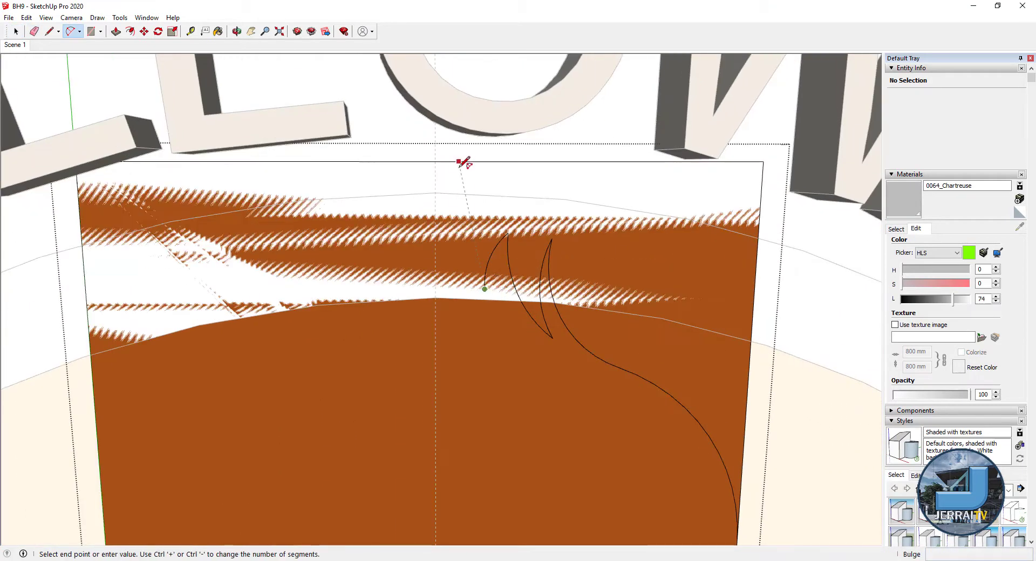
left_click(464, 162)
key("space")
scroll(557, 204, "down", 3)
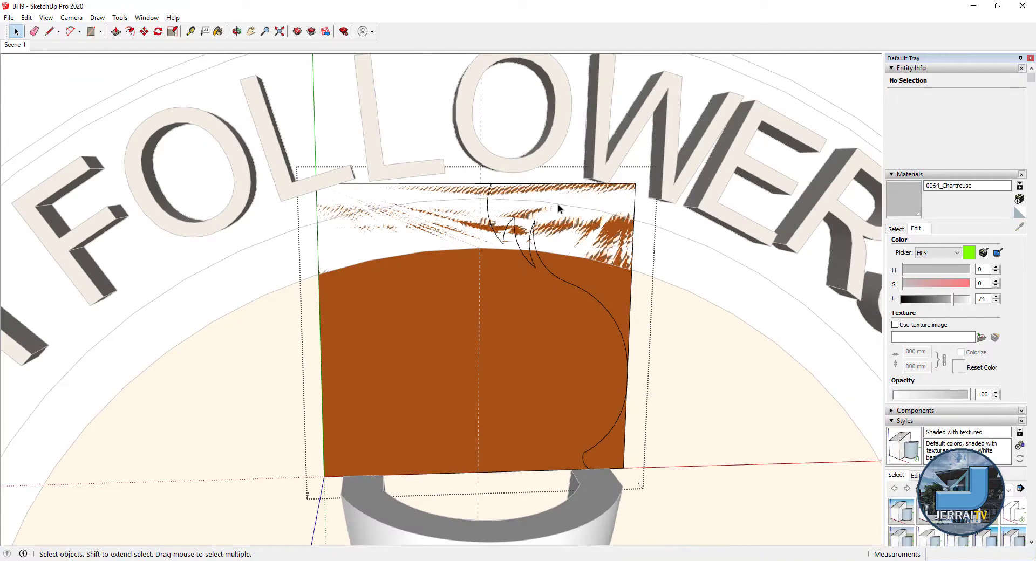
key("a")
scroll(492, 186, "up", 2)
left_click(453, 258)
scroll(475, 302, "down", 2)
left_click(475, 281)
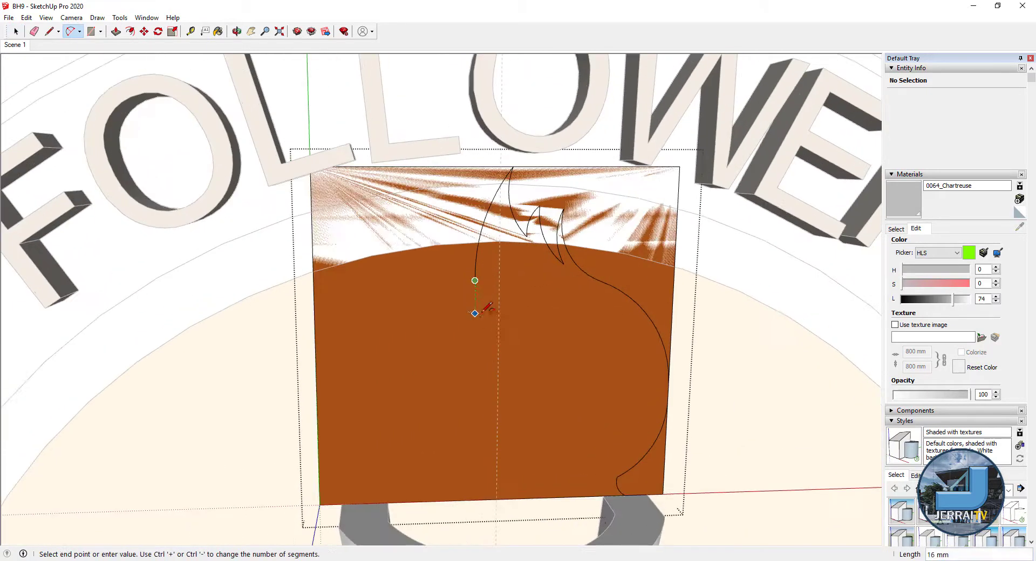
scroll(459, 252, "up", 1)
left_click(464, 204)
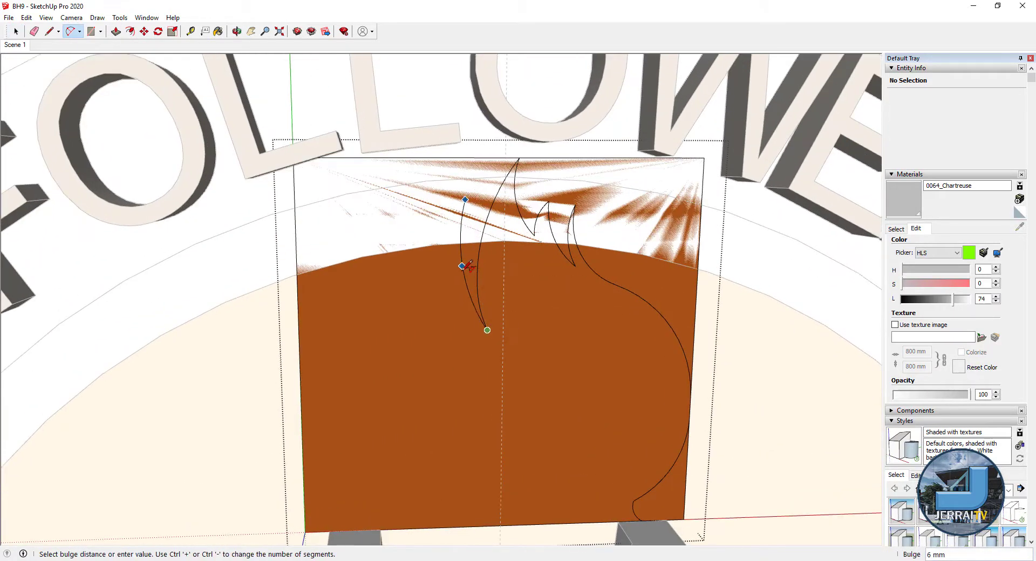
double_click(434, 314)
scroll(440, 302, "down", 2)
scroll(432, 280, "up", 1)
scroll(435, 300, "up", 1)
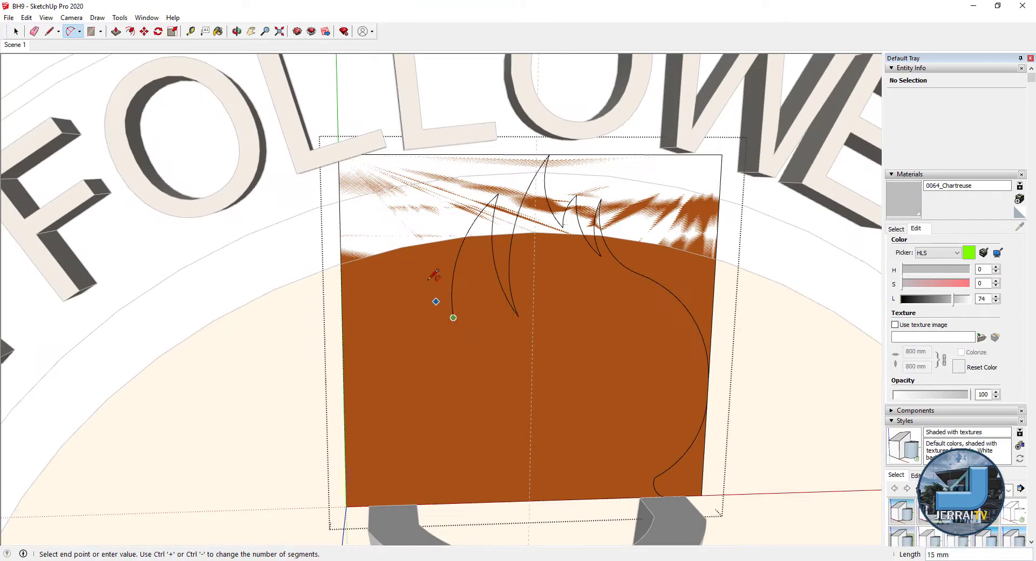
- Arc up to a new flame tip, back down, and start the flame's left-side curve
left_click(405, 241)
double_click(429, 247)
left_click(430, 246)
scroll(410, 280, "down", 1)
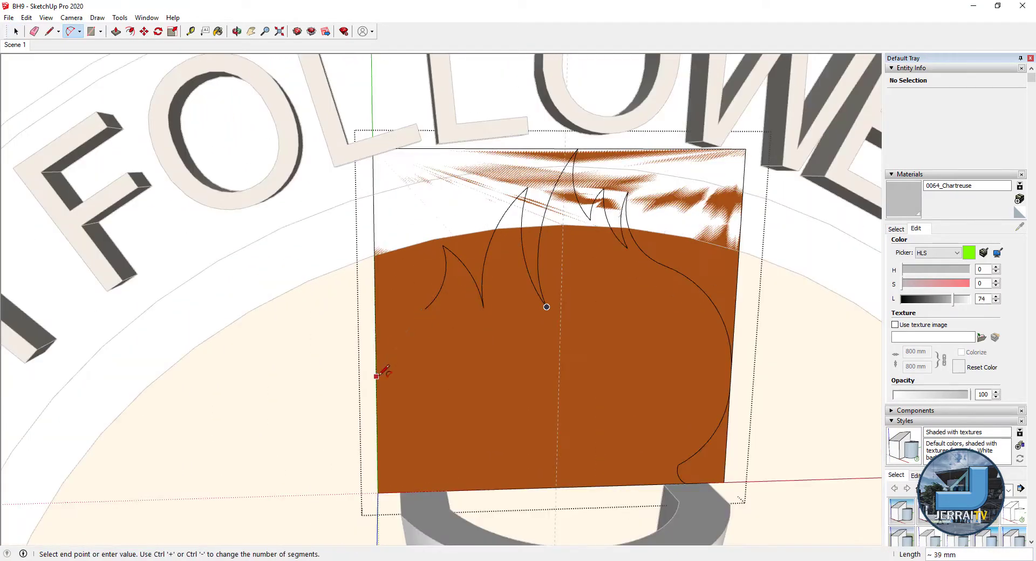
scroll(410, 302, "up", 1)
double_click(424, 307)
left_click(396, 333)
scroll(396, 333, "down", 1)
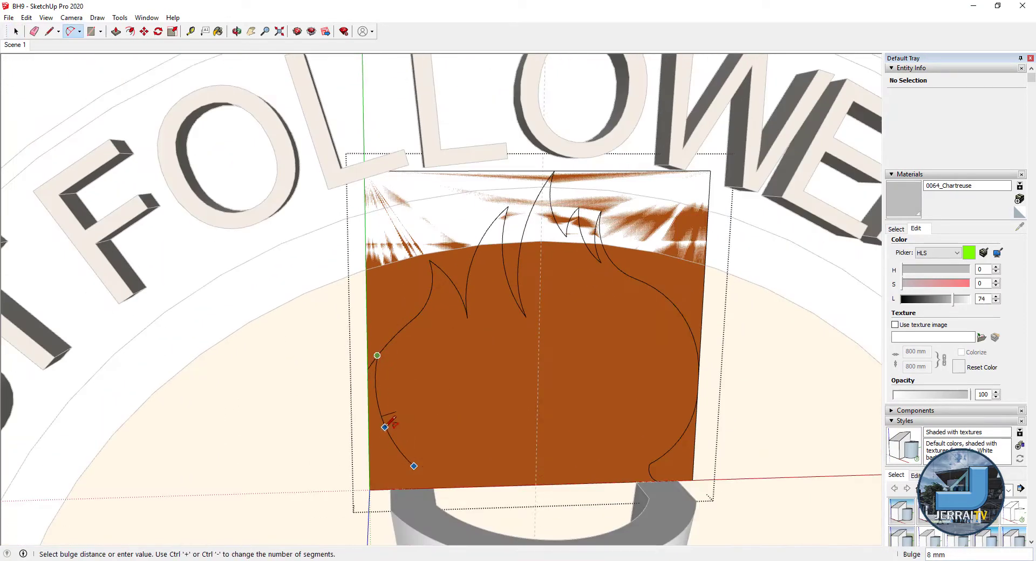
left_click(373, 387)
scroll(372, 388, "down", 2)
middle_click_drag(422, 241, 377, 351)
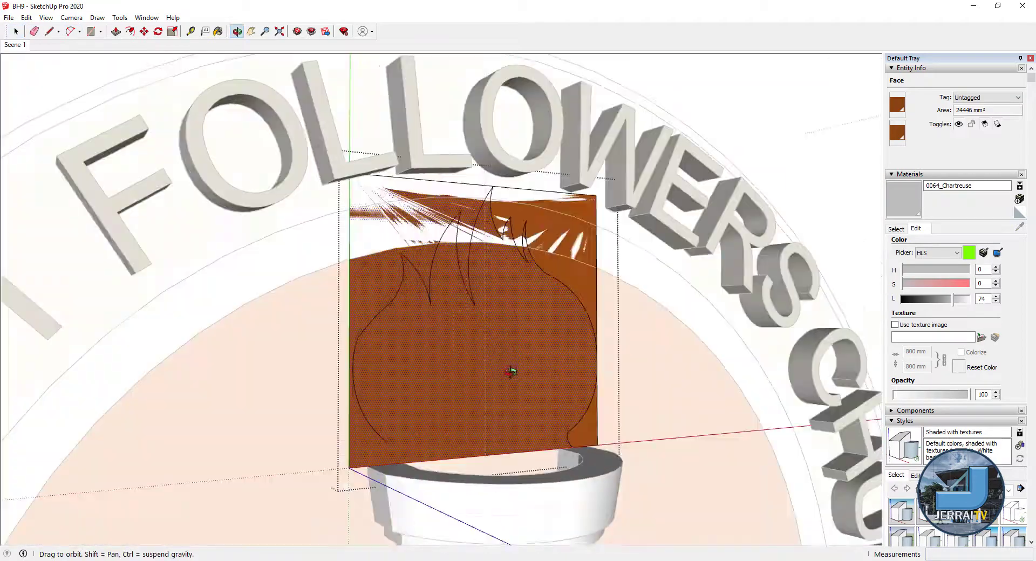
scroll(318, 434, "up", 3)
- Close the flame outline with a final arc ending on the panel's bottom edge
left_click(308, 439)
scroll(311, 438, "up", 2)
scroll(302, 434, "up", 1)
scroll(297, 431, "up", 1)
left_click(329, 501)
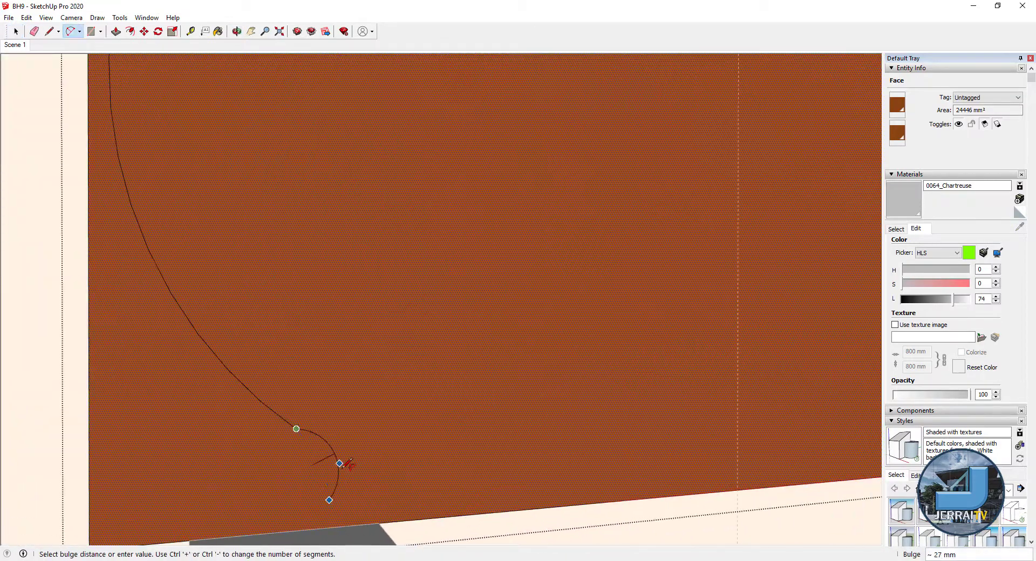
scroll(308, 519, "down", 2)
middle_click_drag(335, 502, 562, 461)
left_click(307, 517)
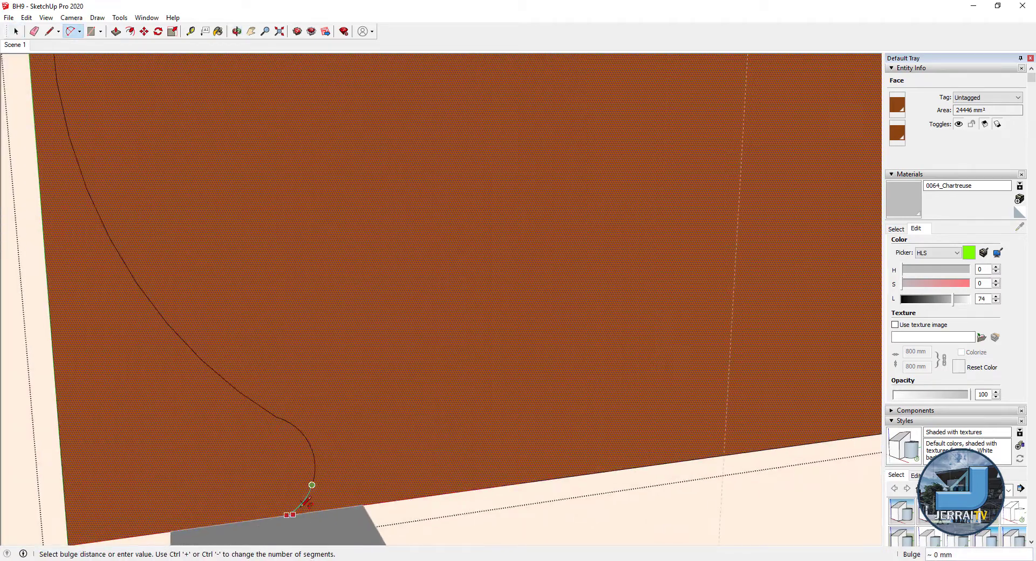
- Delete the leftover panel area outside the flame outline
left_click(311, 509)
scroll(312, 509, "up", 2)
key("space")
key("e")
scroll(312, 509, "down", 5)
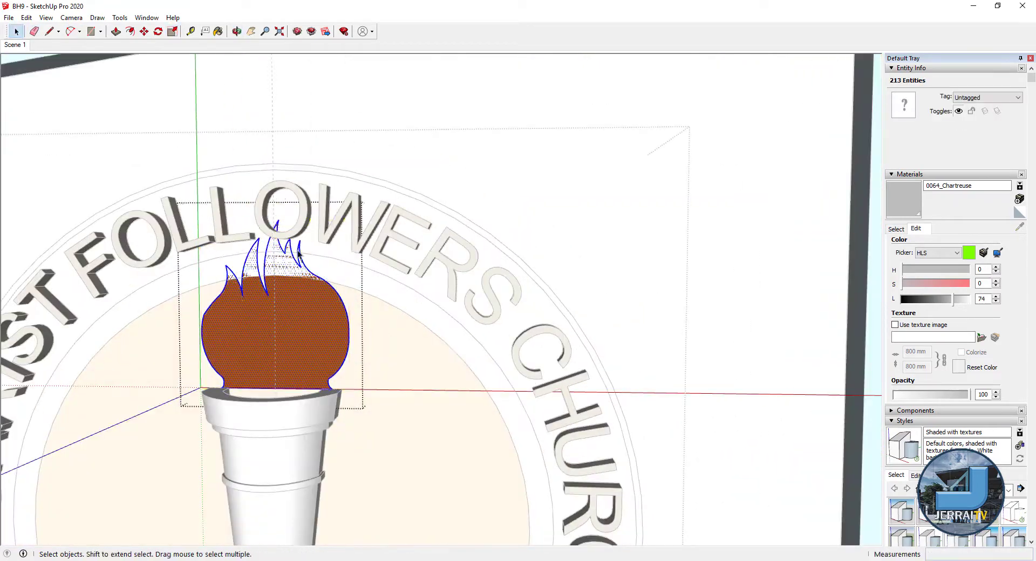
- Thicken the flame into 3D, about 42 mm, and resize it
key("s")
mouse_move(298, 254)
middle_mouse_down()
mouse_move(351, 325)
mouse_move(379, 431)
middle_mouse_up()
scroll(342, 353, "down", 2)
key("space")
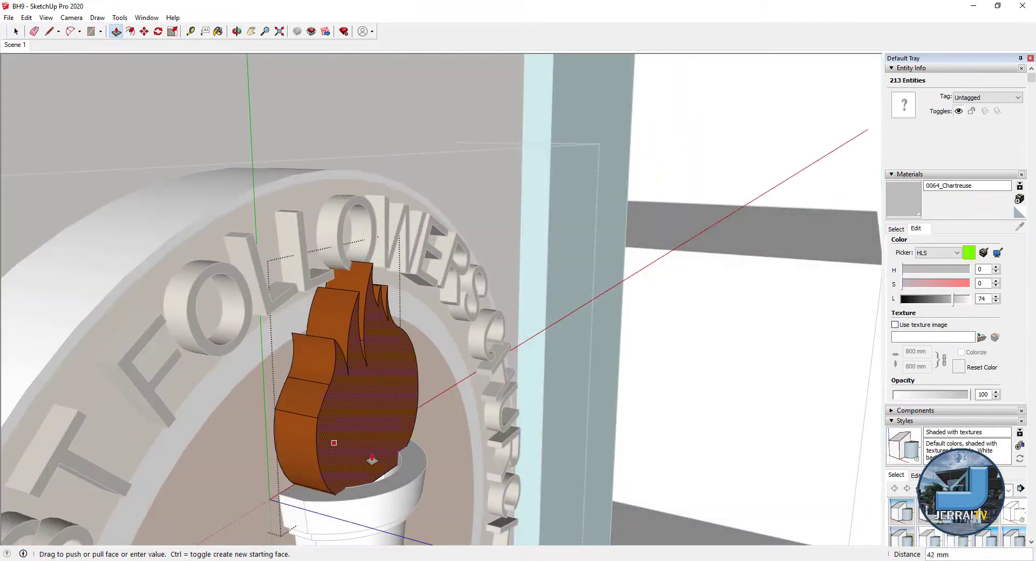
key("space")
key("s")
mouse_move(264, 319)
middle_mouse_down()
mouse_move(292, 322)
mouse_move(283, 283)
middle_mouse_up()
scroll(292, 322, "up", 3)
key("space")
scroll(292, 322, "down", 3)
key("s")
key("space")
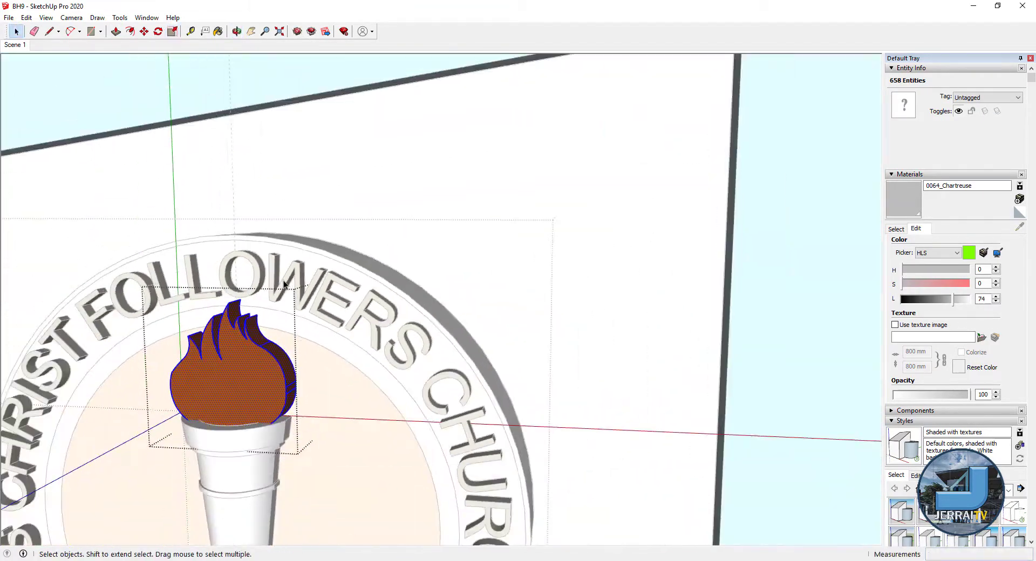
- Paint the flame with the 0048_PaleGoldenrod colour from Colors-Named
left_click(897, 229)
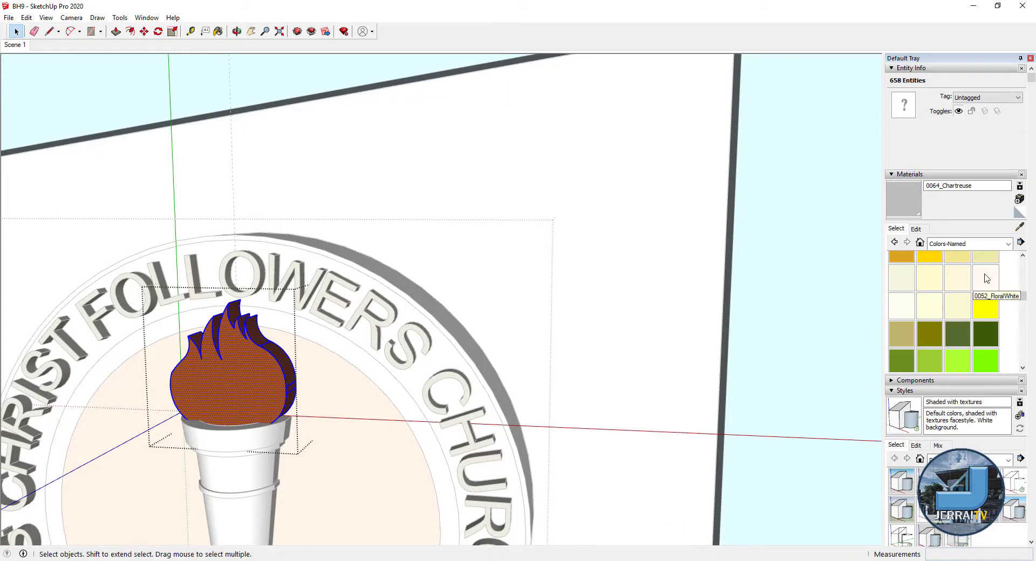
left_click(247, 382)
key("space")
scroll(190, 315, "up", 5)
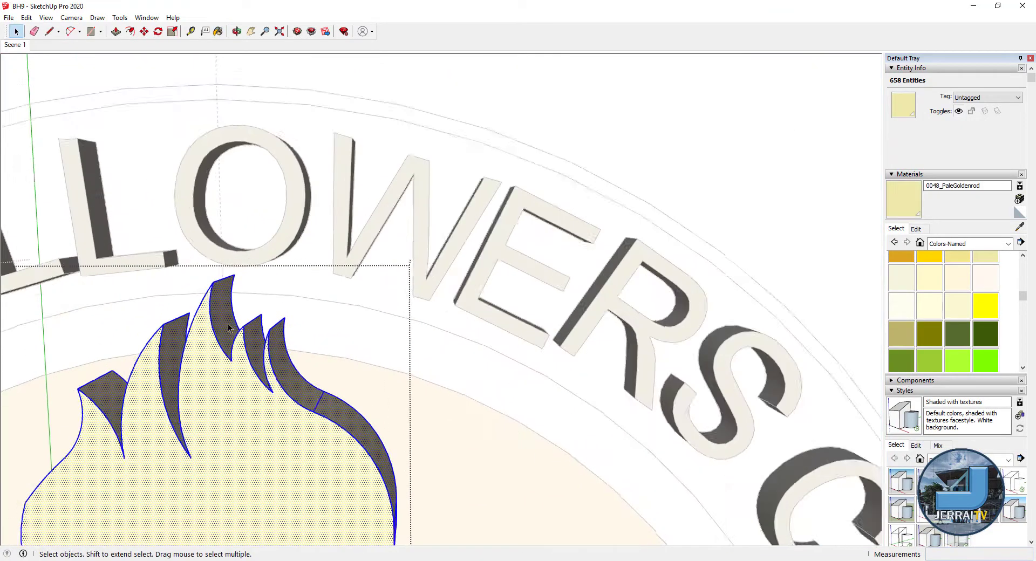
- Sketch a wavy freehand line across the flame tongues
key("l")
left_click(114, 393)
scroll(132, 393, "up", 3)
key("space")
left_click(120, 18)
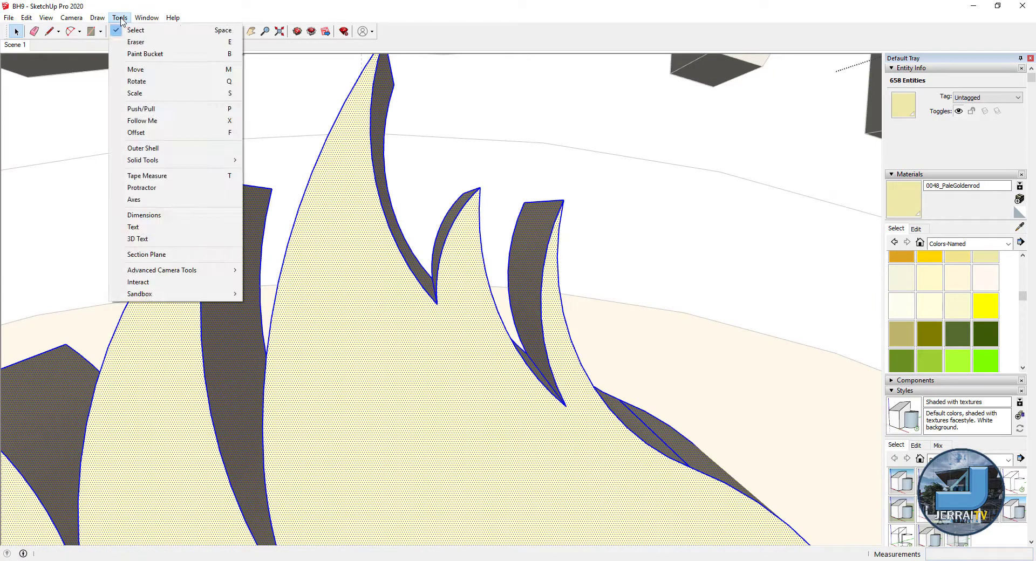
left_click_drag(236, 399, 463, 412)
scroll(463, 412, "down", 3)
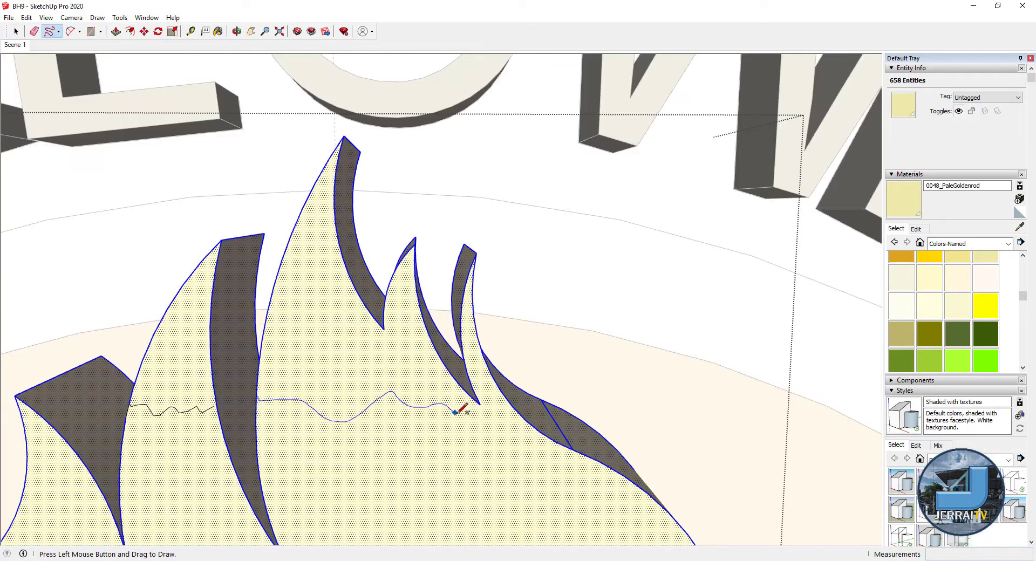
scroll(224, 410, "up", 4)
scroll(254, 393, "up", 2)
scroll(284, 396, "down", 5)
key("space")
scroll(284, 397, "down", 5)
- Add a jagged freehand line across the flame's body using Draw > Lines > Freehand
left_click(102, 17)
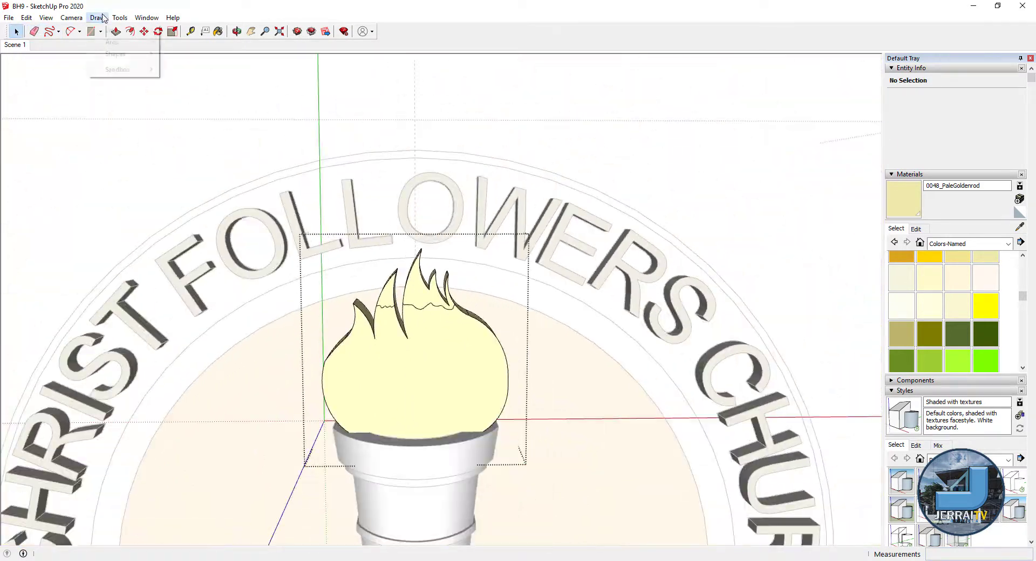
left_click(177, 43)
scroll(319, 398, "up", 2)
scroll(324, 398, "up", 2)
left_click_drag(328, 398, 377, 382)
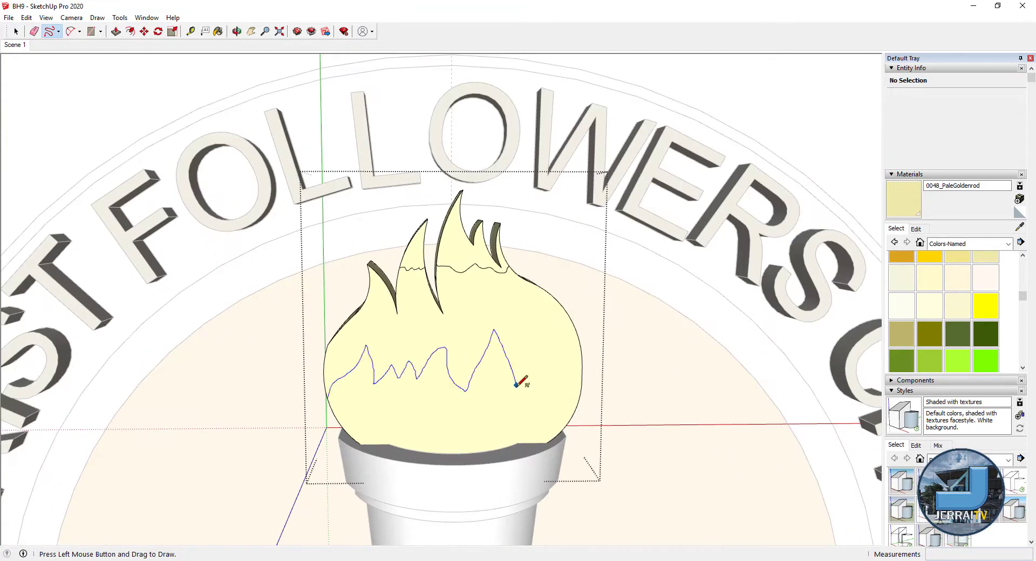
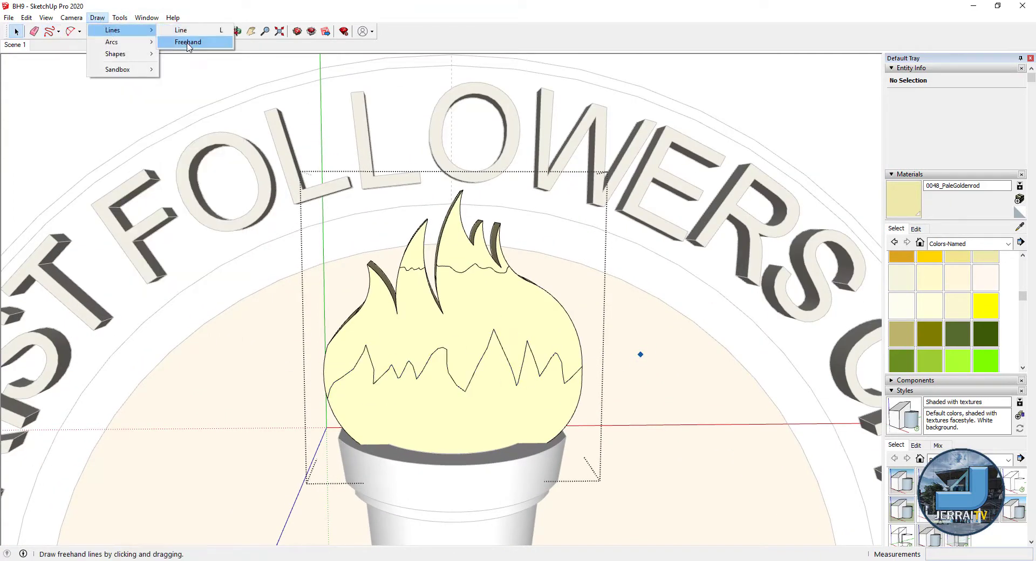
- Draw a freehand jagged line across the lower part of the flame
left_click(187, 43)
scroll(323, 420, "up", 3)
left_click_drag(370, 437, 387, 419)
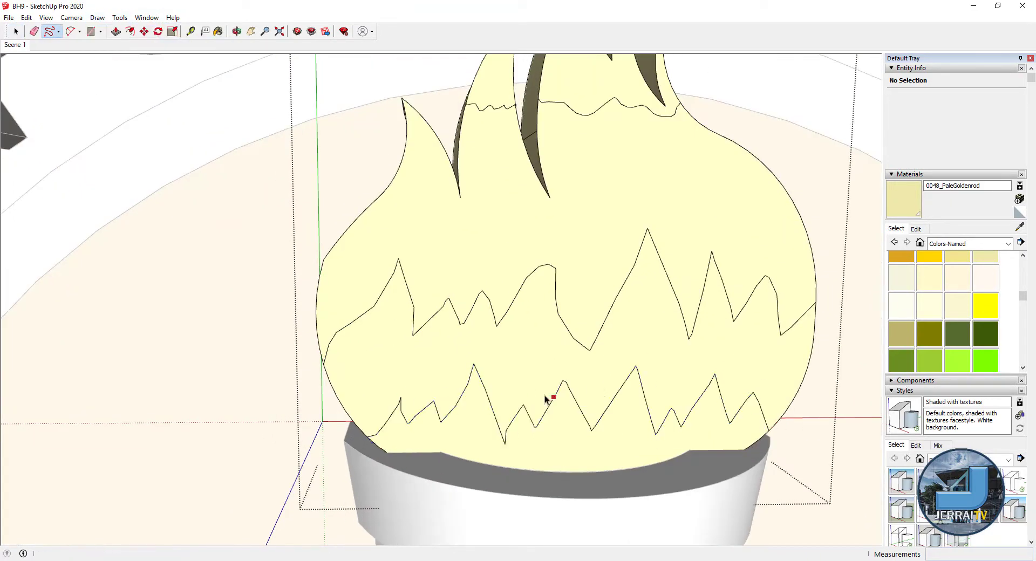
scroll(545, 400, "down", 5)
key("space")
left_click(624, 365)
- Add jagged freehand lines splitting the lower flame face and near its base
left_click(188, 42)
scroll(584, 384, "up", 3)
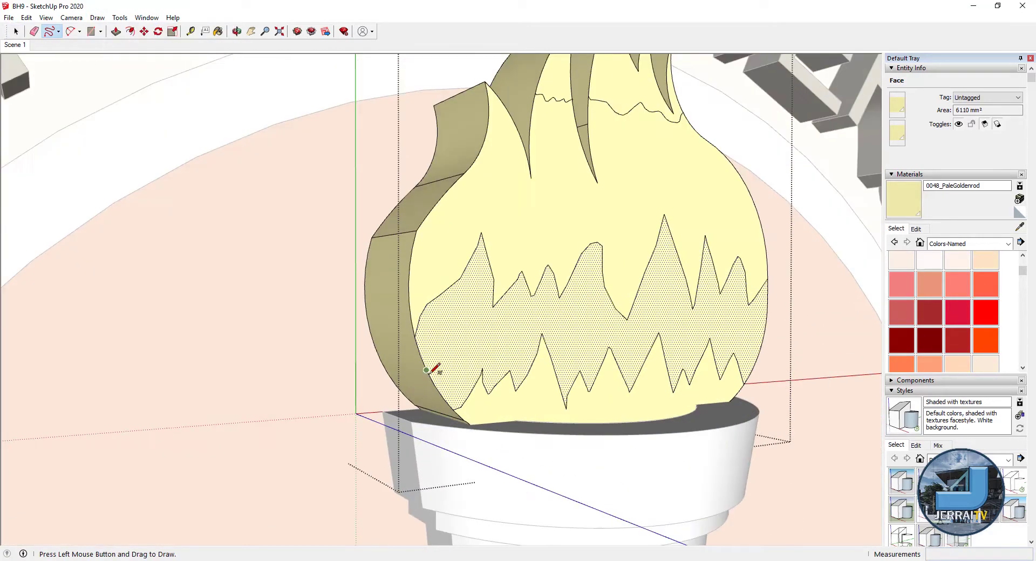
left_click_drag(736, 317, 767, 296)
scroll(473, 428, "up", 2)
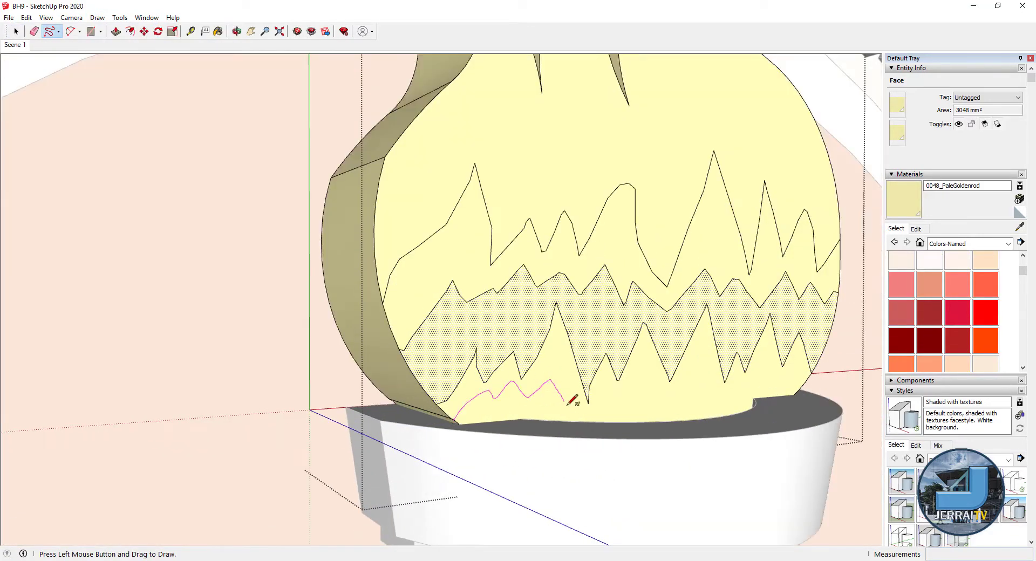
left_click_drag(804, 385, 808, 384)
middle_click_drag(807, 384, 658, 395)
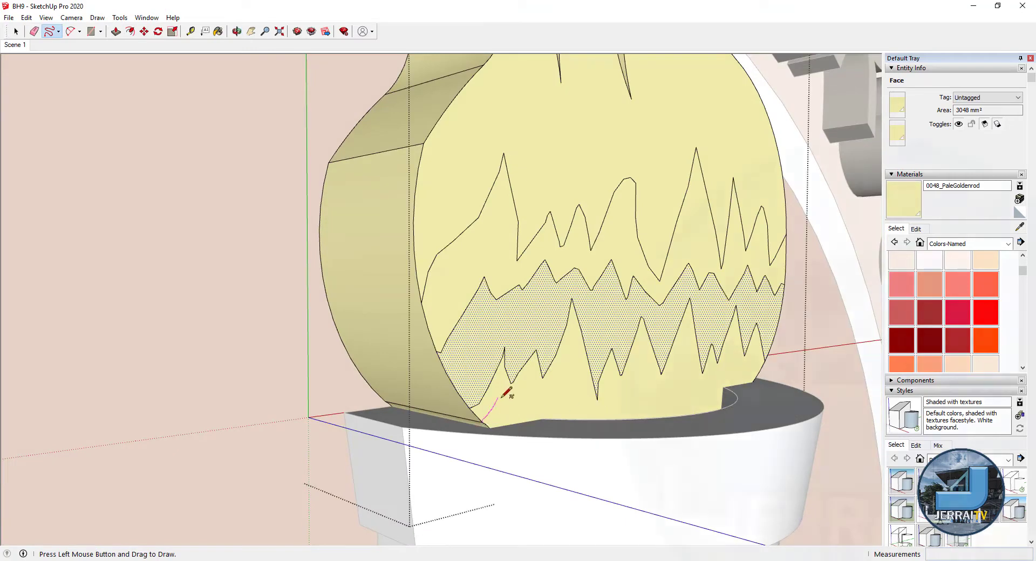
left_click_drag(506, 394, 508, 393)
middle_click_drag(507, 393, 497, 423)
middle_click_drag(530, 393, 569, 304)
key("space")
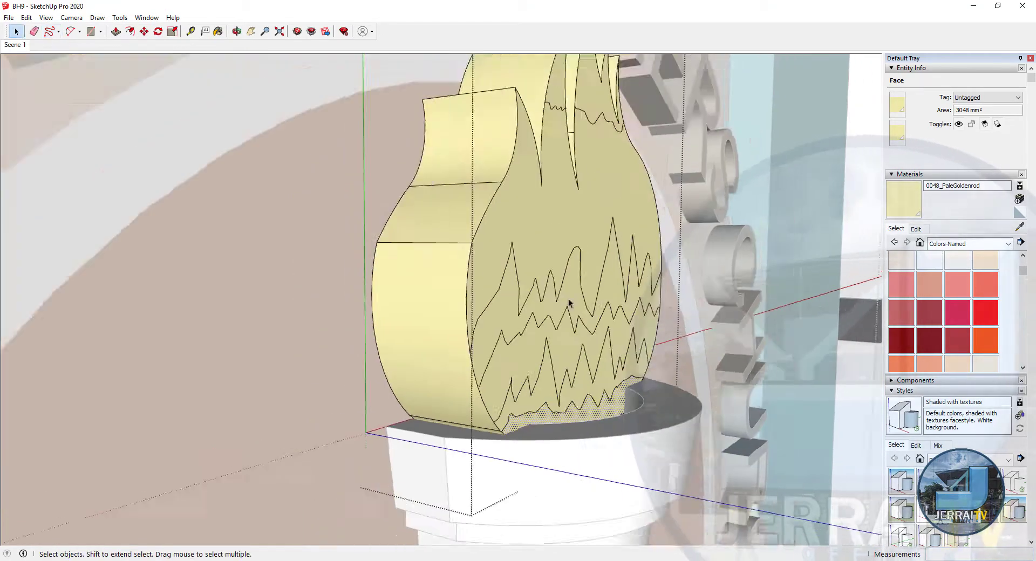
- Draw a wavy freehand line across the upper flame
left_click(96, 18)
left_click(99, 18)
left_click(157, 42)
scroll(546, 206, "up", 2)
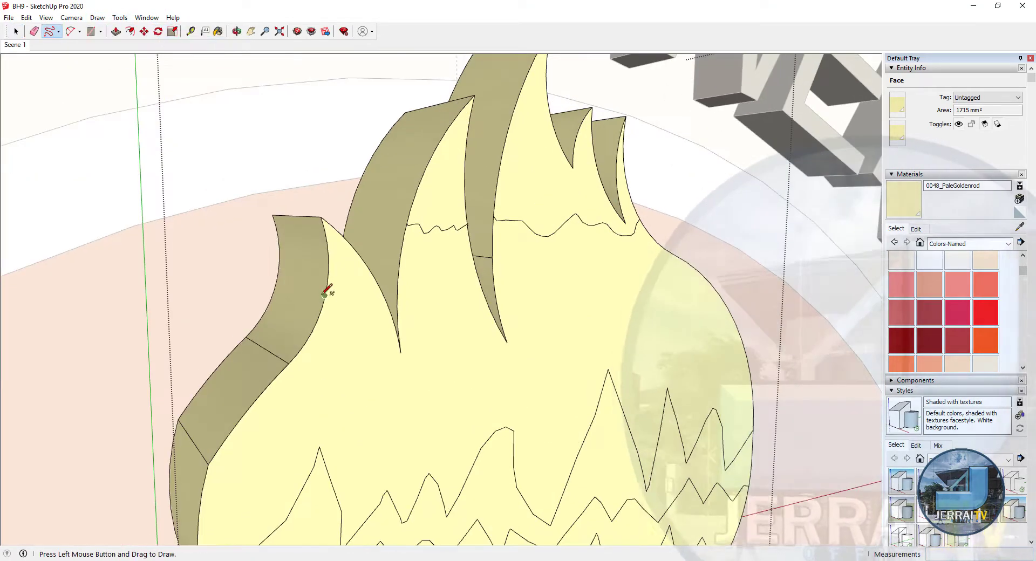
left_click_drag(384, 280, 493, 258)
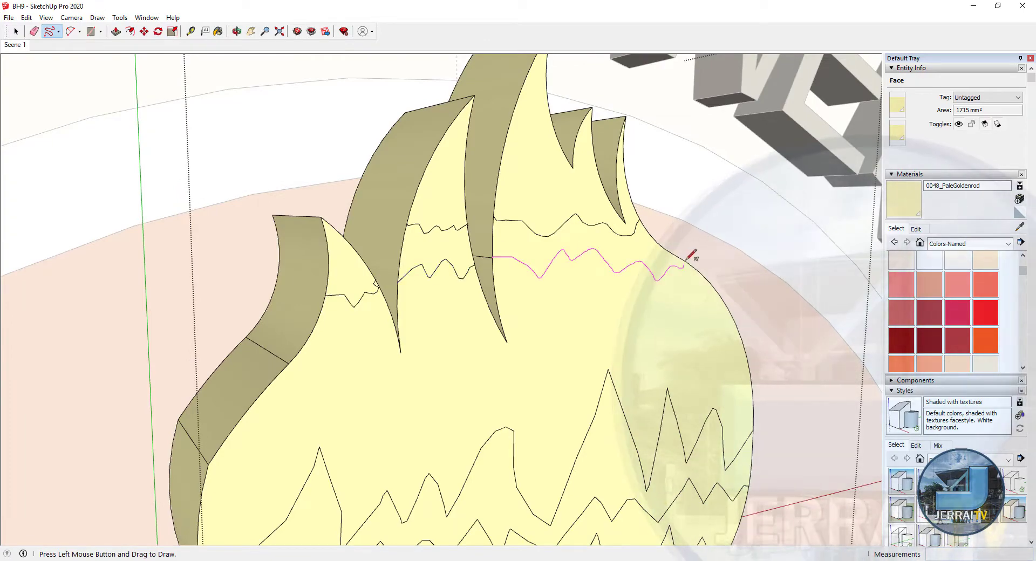
left_click_drag(687, 259, 659, 265)
key("space")
middle_click_drag(658, 265, 358, 342)
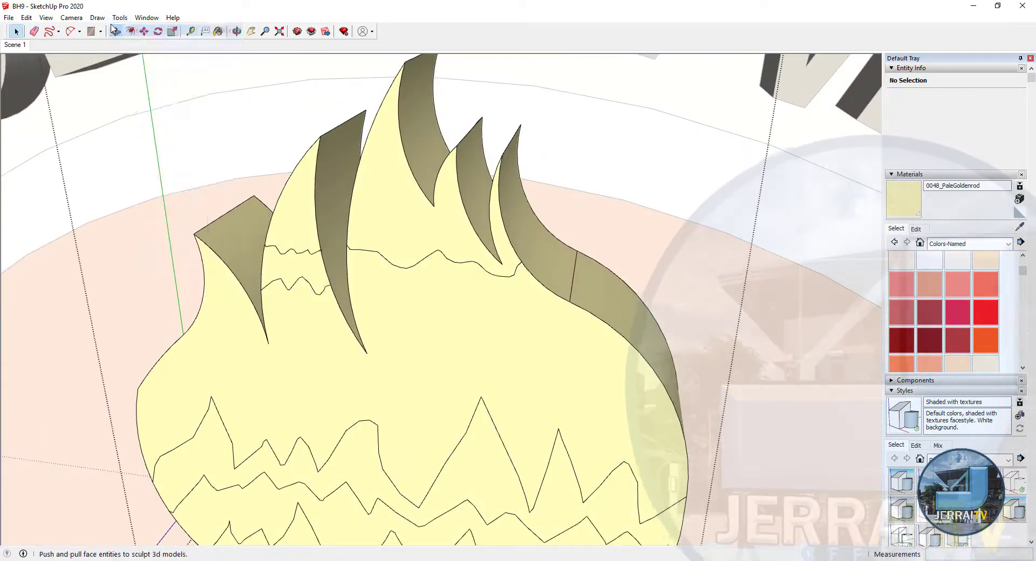
- Draw another wavy freehand line out to the flame's right edge
left_click(99, 18)
left_click(178, 40)
scroll(227, 301, "up", 2)
left_click_drag(415, 291, 770, 306)
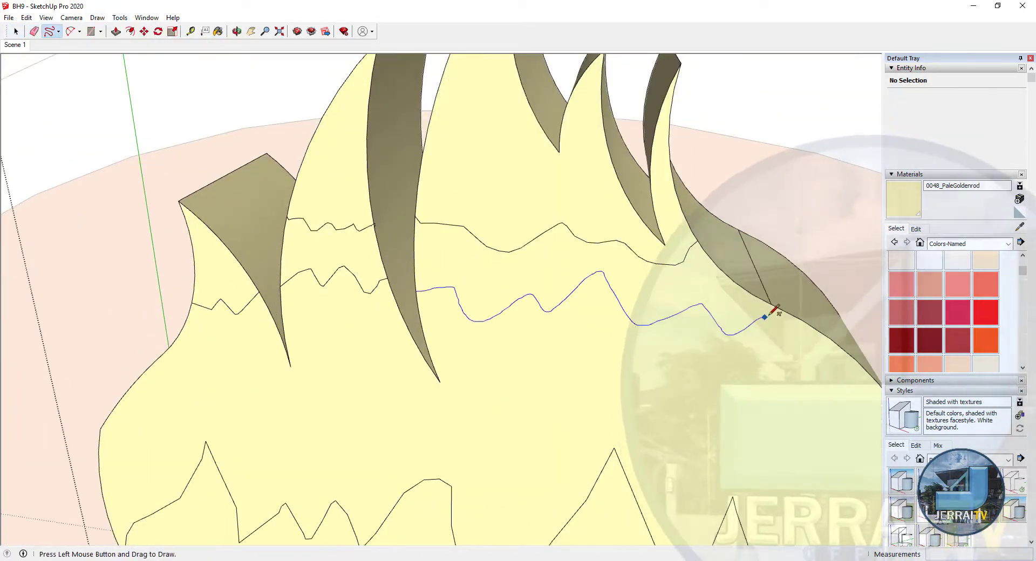
key("space")
scroll(460, 254, "down", 3)
middle_click_drag(460, 254, 642, 241)
- Paint the middle band 0019_Crimson, the next band 0016_Tomato and the bottom band 0026_LightSalmon
left_click(958, 313)
right_click(497, 343)
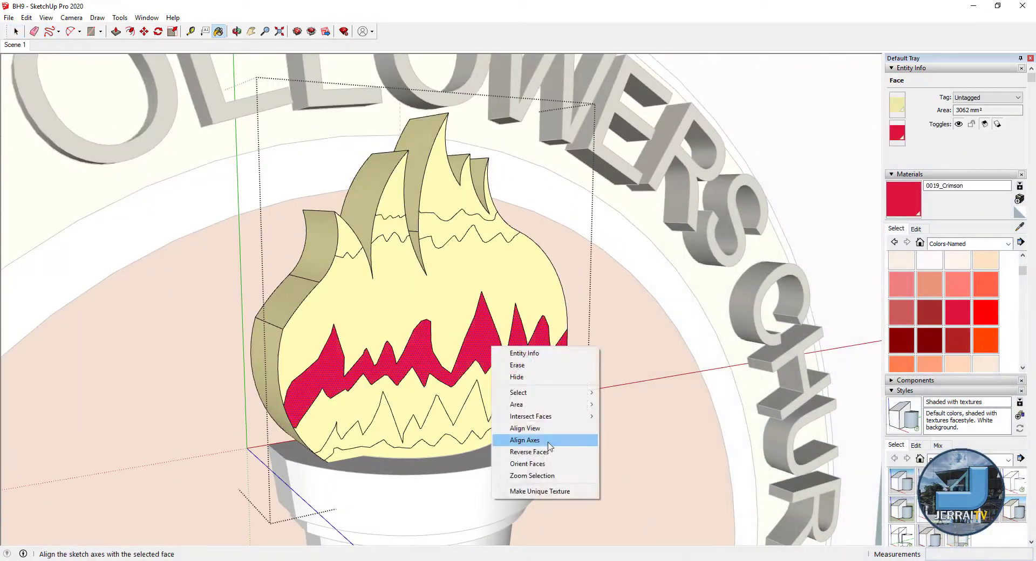
key("Escape")
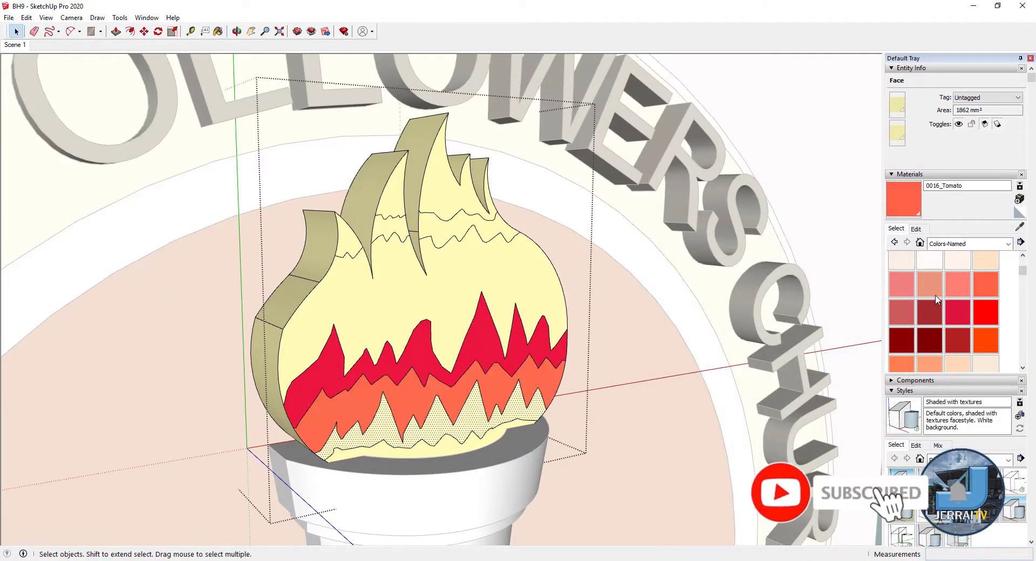
left_click(554, 416)
middle_click_drag(554, 416, 504, 316)
key("space")
left_click(474, 216, "ctrl")
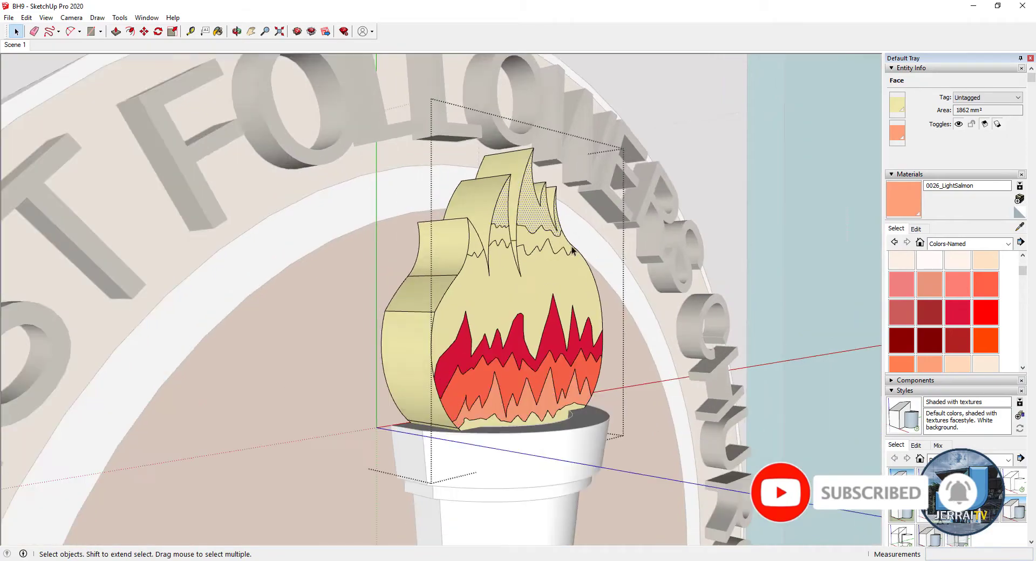
- Paint the upper flame tips tomato and zoom out to the whole church facade
key("b")
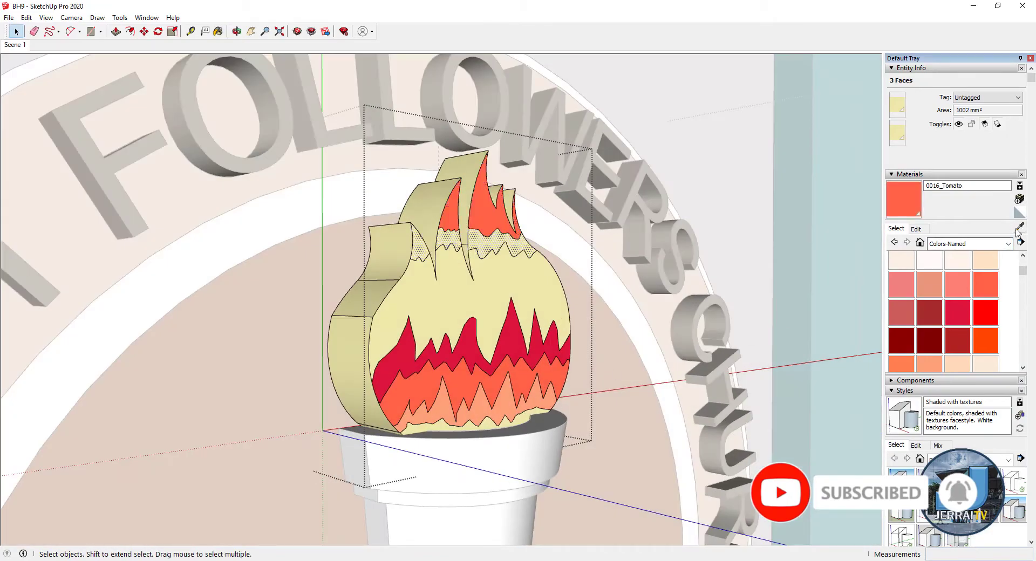
scroll(495, 237, "down", 5)
key("space")
scroll(720, 154, "down", 10)
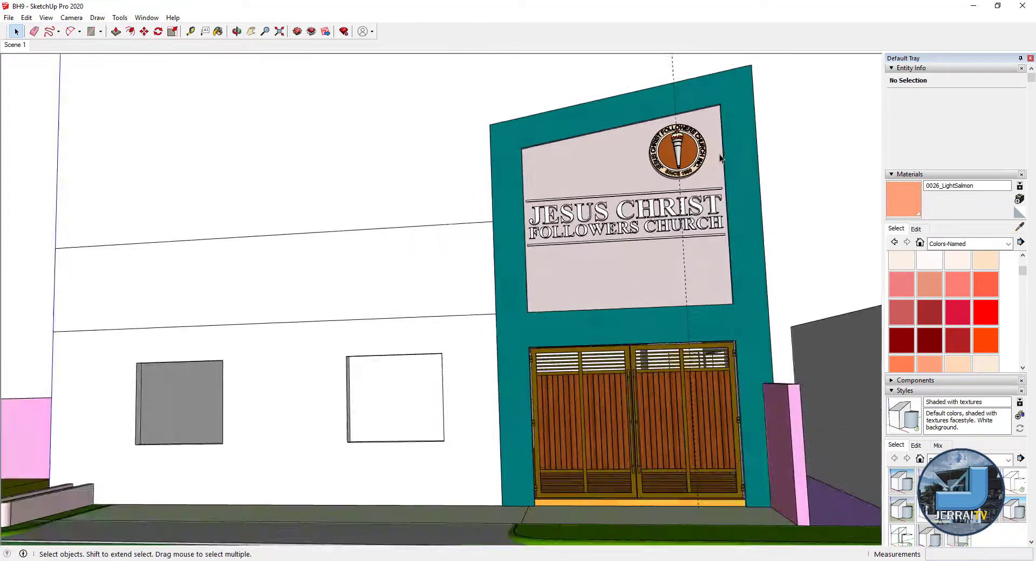
key("e")
key("space")
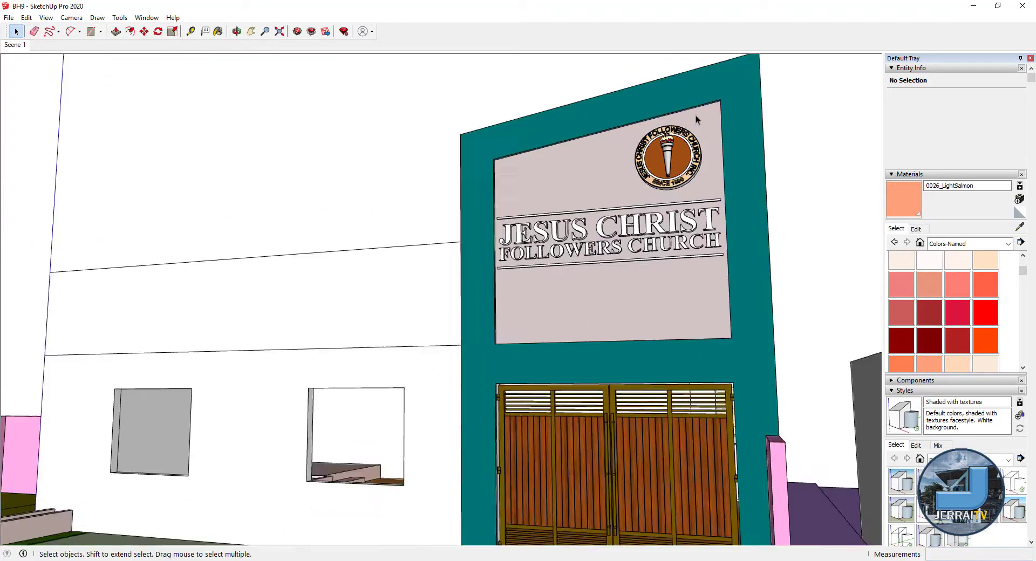
- Make a copy of the rectangle inside the logo
scroll(695, 115, "up", 6)
key("r")
left_click(635, 197)
left_click(578, 300)
right_click(594, 276)
scroll(567, 300, "up", 3)
key("m")
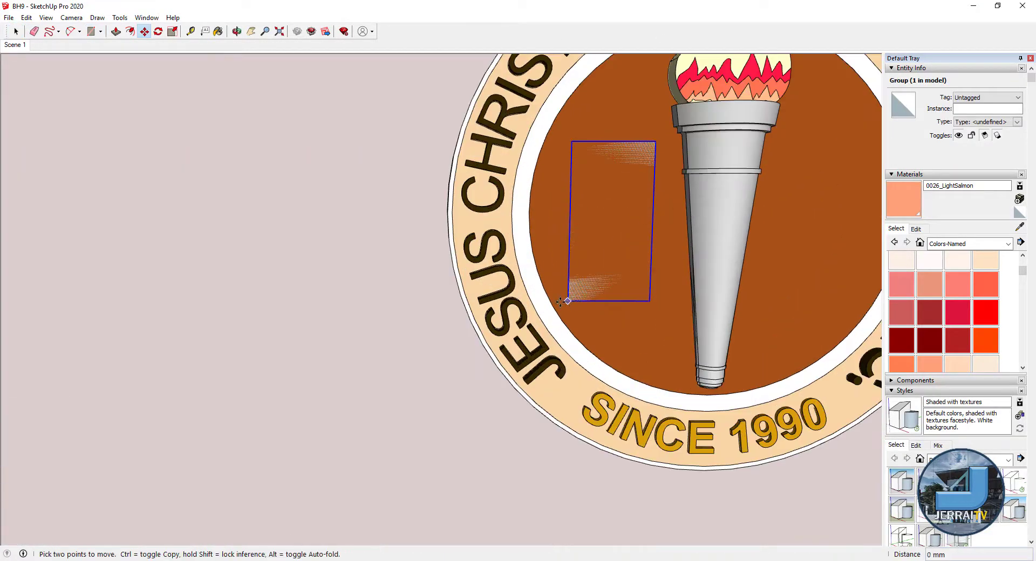
scroll(551, 300, "down", 3)
left_click(629, 293)
right_click(643, 273)
left_click(661, 427)
scroll(710, 296, "up", 3)
scroll(676, 346, "down", 3)
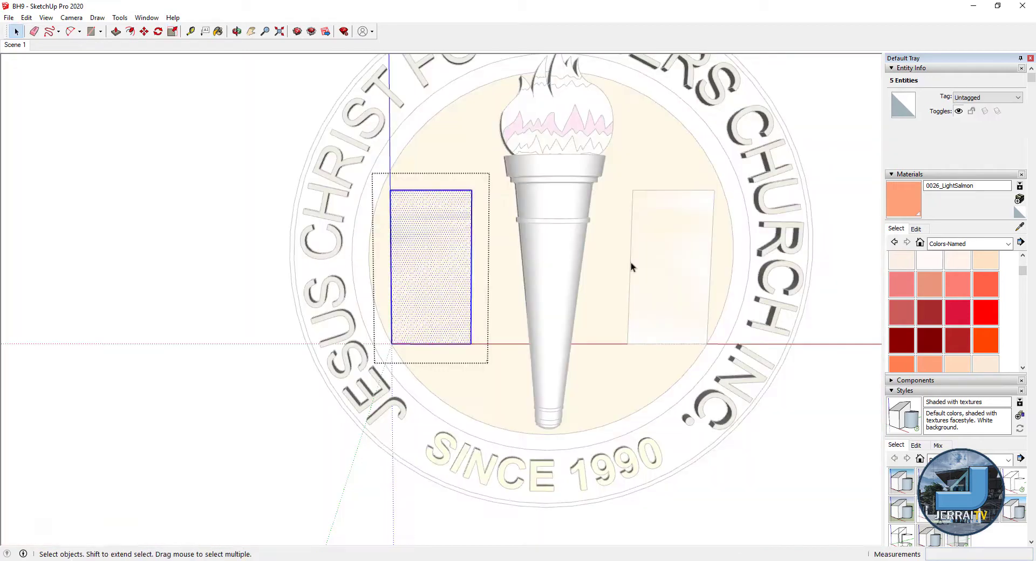
- Place the rectangle copy right of the torch and mirror it horizontally
right_click(438, 264)
scroll(493, 317, "up", 1)
key("m")
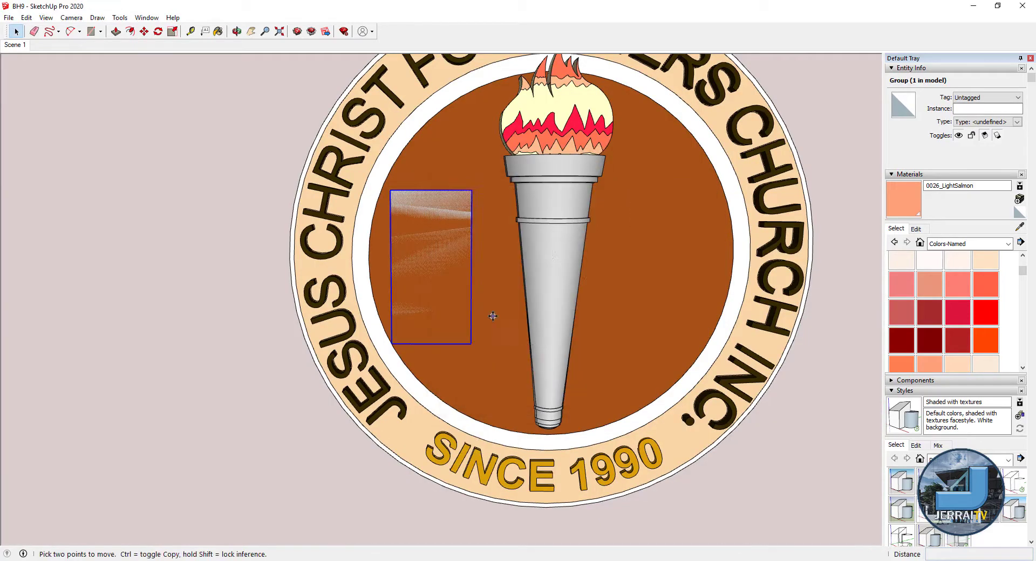
left_click(705, 344)
scroll(675, 324, "up", 3)
right_click(626, 291)
left_click(786, 523)
- Scale the left rectangle wider so it stretches across the torch
left_click(400, 293)
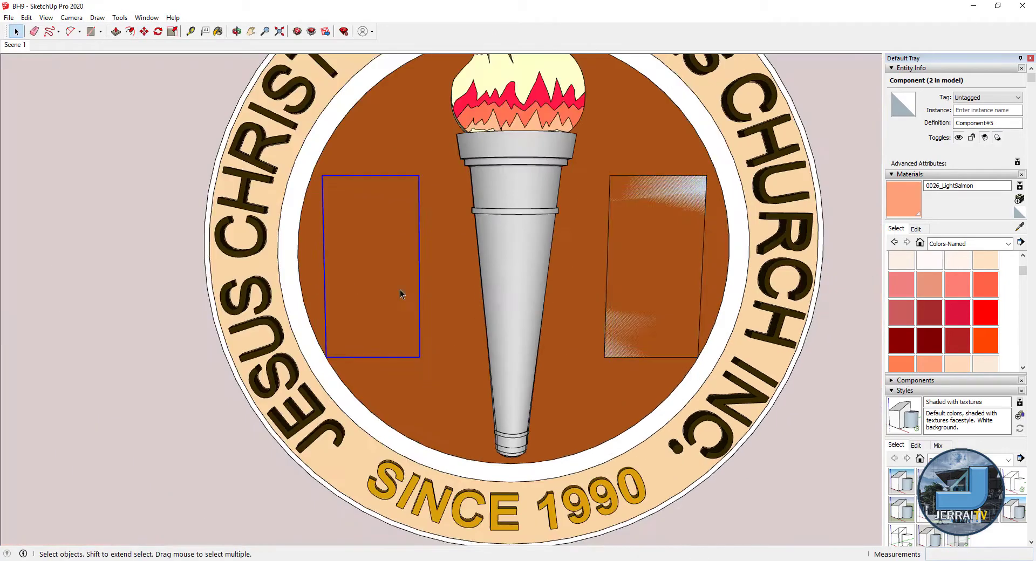
key("s")
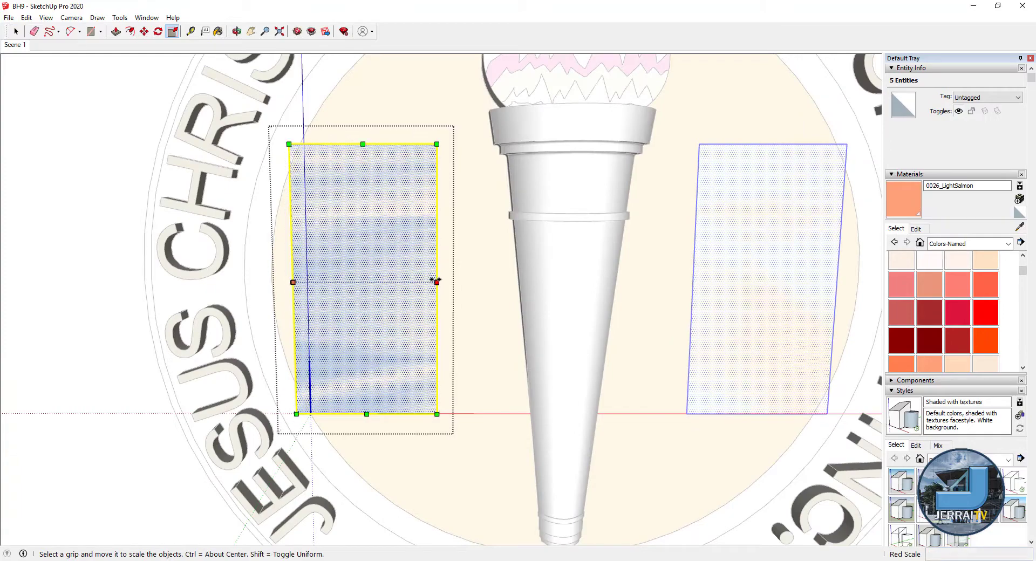
left_click_drag(437, 281, 755, 281)
key("space")
scroll(400, 253, "down", 3)
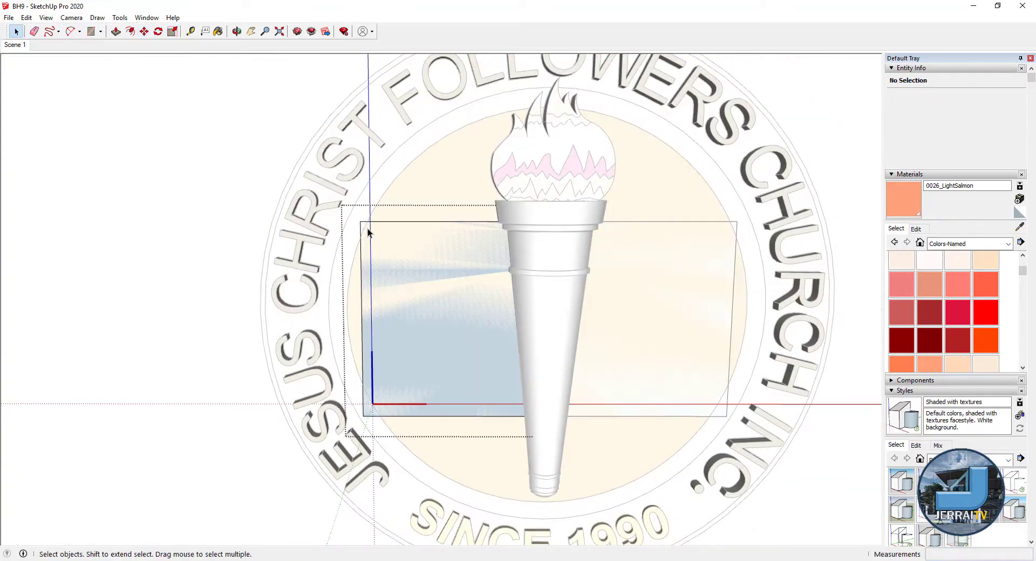
- Select the wide rectangle's face and edge, viewing the logo in perspective
left_click(368, 232)
scroll(367, 232, "up", 3)
scroll(378, 223, "down", 1)
scroll(393, 224, "down", 2)
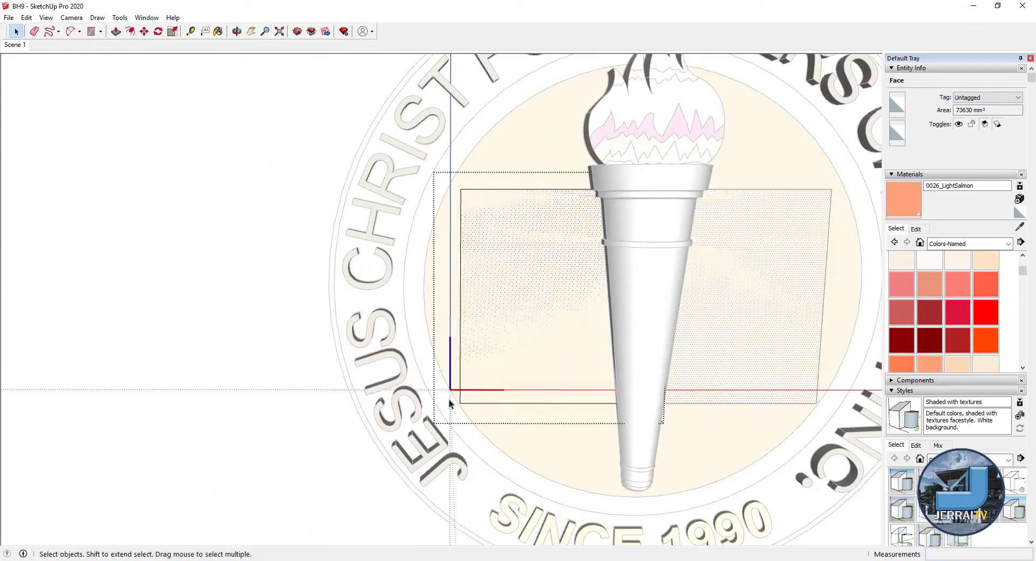
left_click(449, 403)
scroll(455, 411, "up", 3)
scroll(520, 342, "down", 3)
mouse_move(520, 343)
middle_mouse_down()
mouse_move(592, 325)
mouse_move(484, 331)
middle_mouse_up()
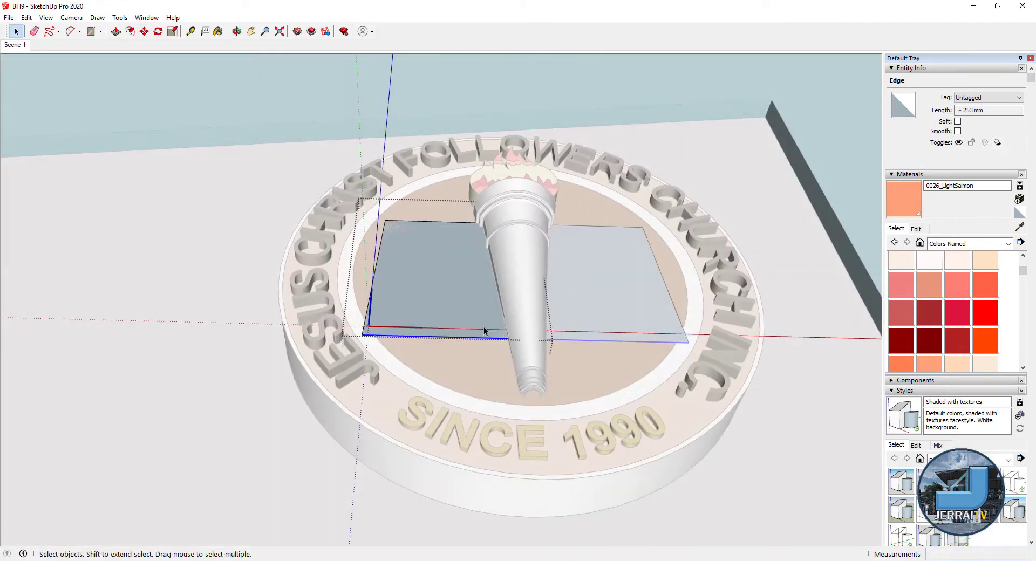
left_click(484, 330)
scroll(459, 323, "up", 2)
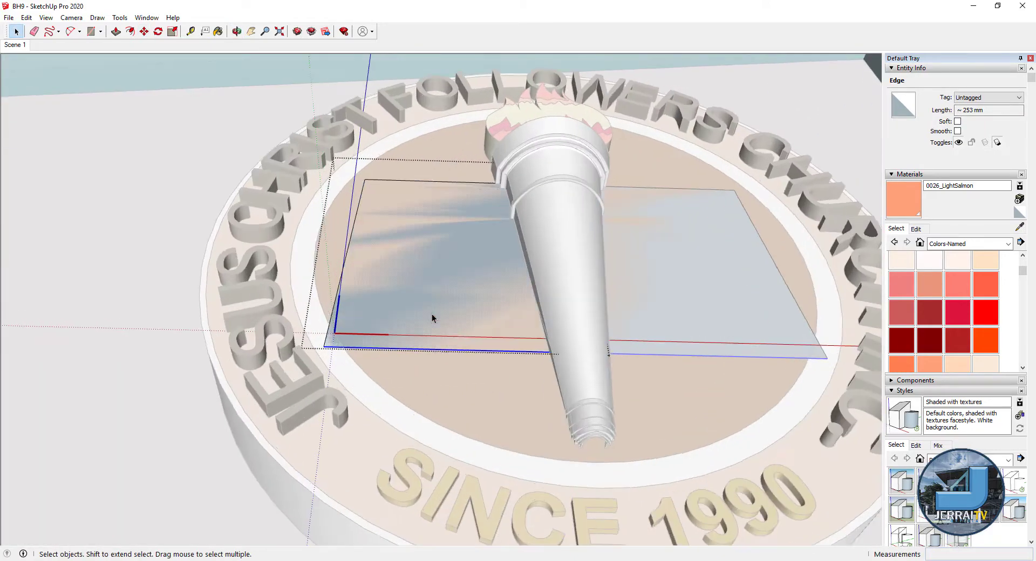
scroll(426, 310, "up", 2)
scroll(410, 319, "up", 2)
- Push/Pull the rectangle into a thin panel and inspect its thin edge
key("p")
key("space")
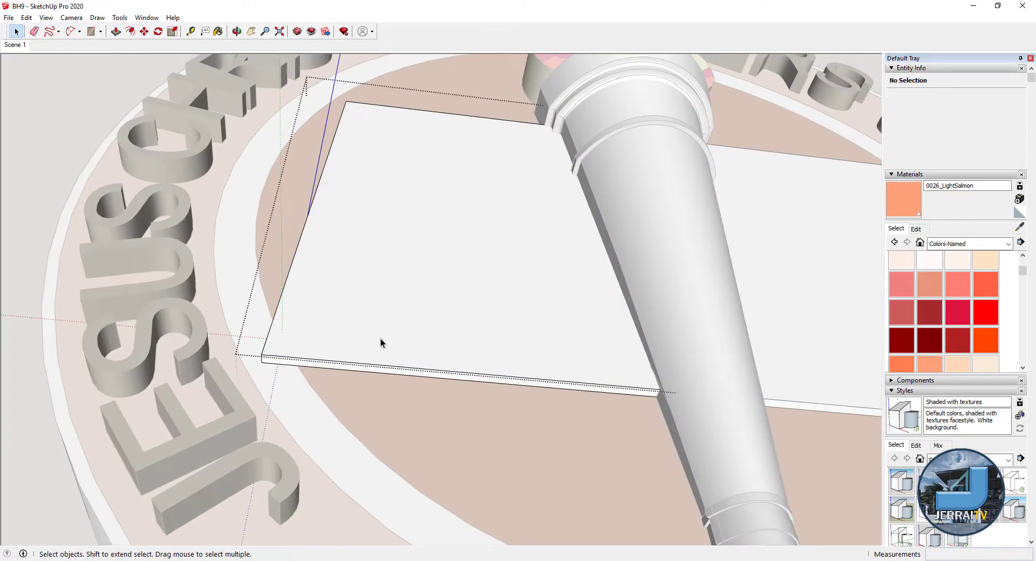
scroll(382, 342, "up", 5)
key("l")
left_click(484, 381)
key("a")
middle_click_drag(493, 362, 473, 402)
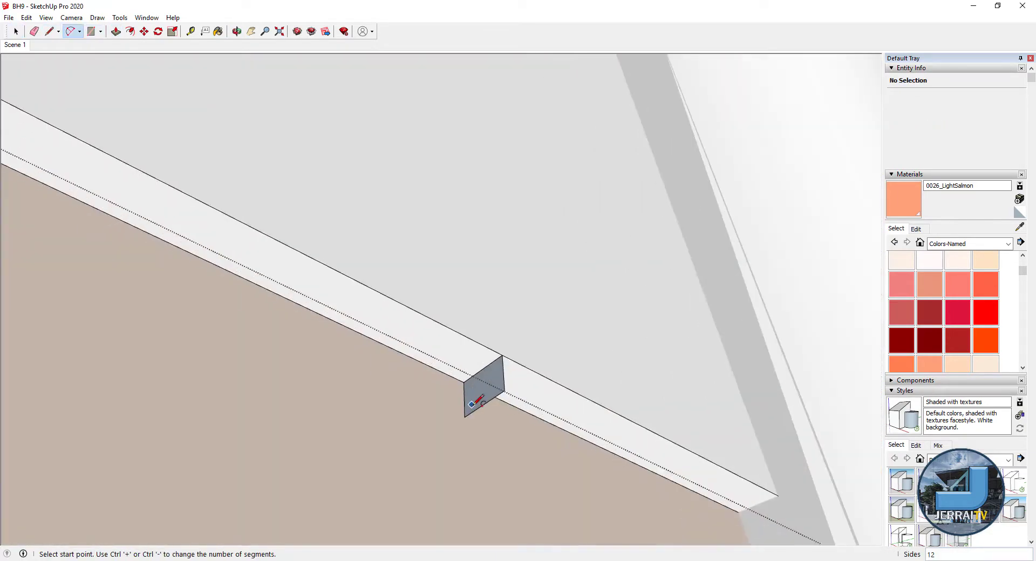
key("space")
scroll(506, 386, "down", 3)
scroll(521, 403, "down", 4)
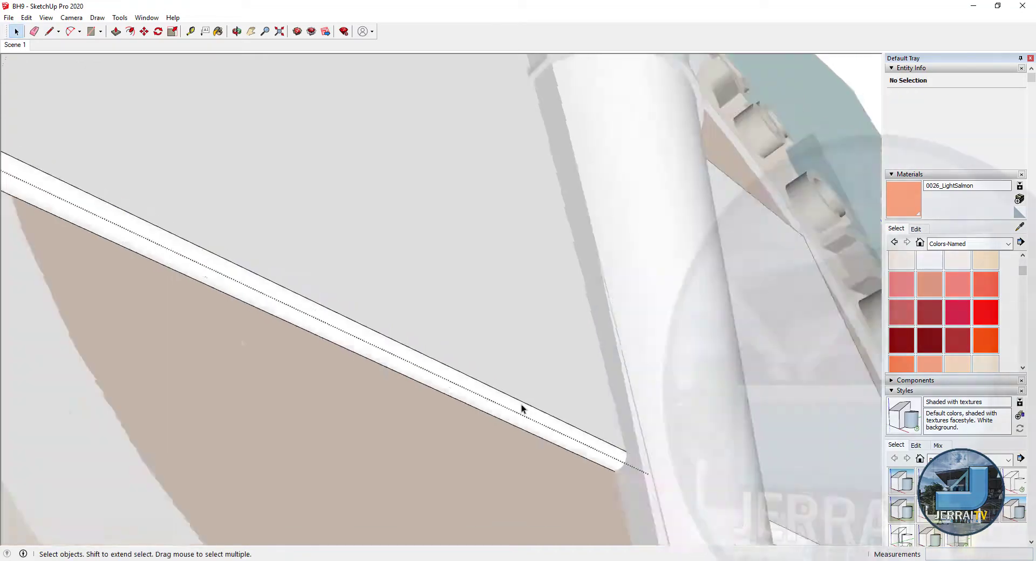
scroll(348, 477, "down", 5)
scroll(949, 307, "down", 3)
scroll(949, 307, "down", 4)
- Paint the left part of the panel 0096_SkyBlue
left_click(958, 270)
left_click(334, 313)
right_click(334, 313)
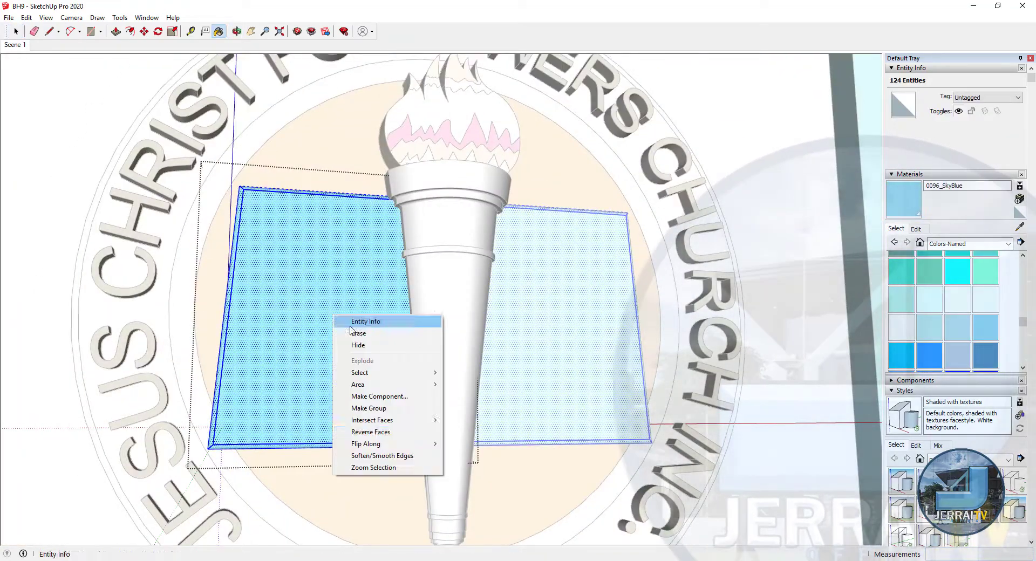
key("Escape")
- Adjust the panel's sky blue colour to a dark brown
left_click(916, 228)
left_click(909, 270)
left_click(905, 299)
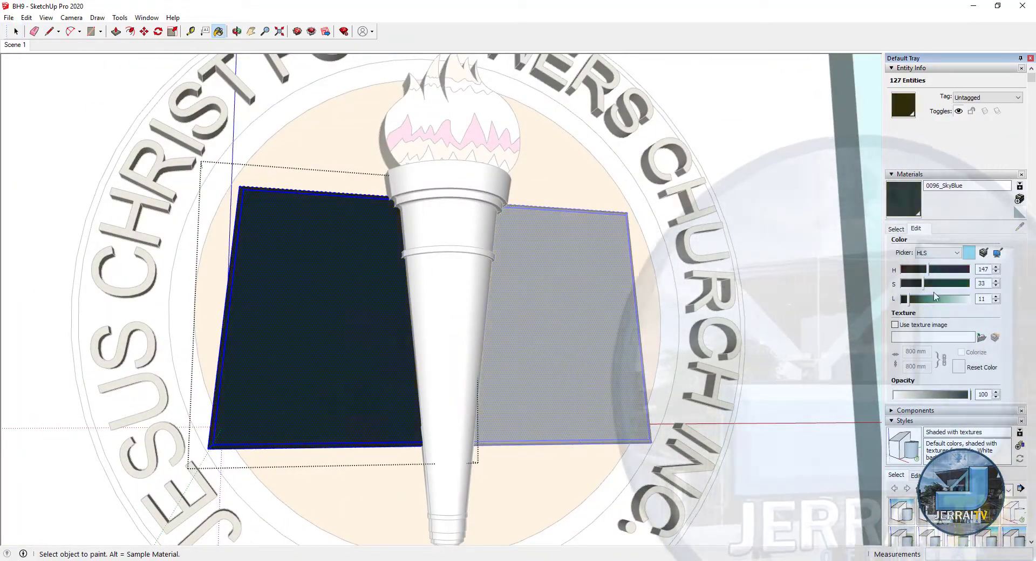
left_click(905, 269)
left_click(913, 299)
key("space")
- Offset an outline inside the dark page's top face
scroll(320, 344, "up", 2)
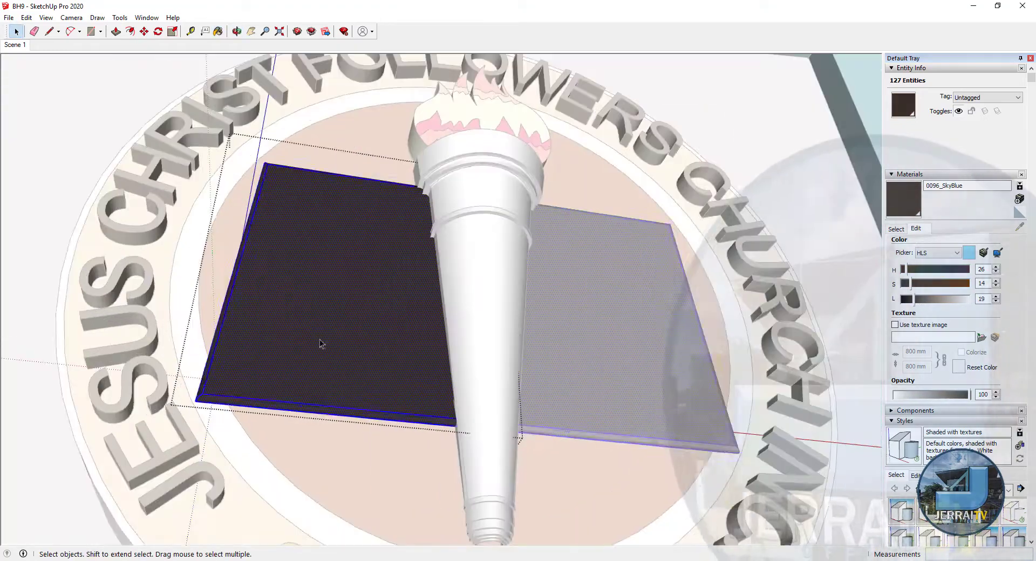
left_click(249, 231)
scroll(249, 237, "up", 2)
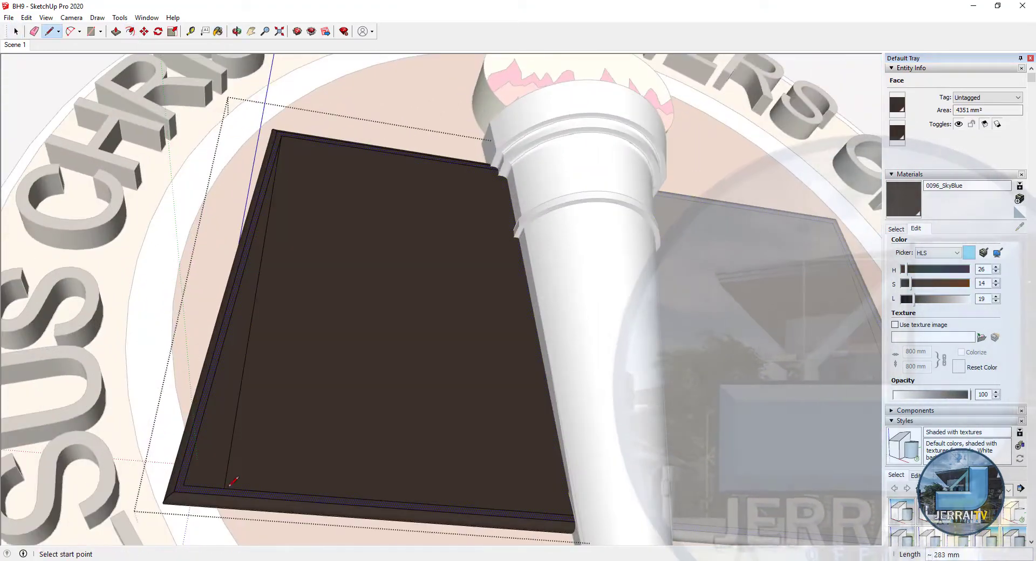
scroll(335, 413, "down", 3)
mouse_move(342, 407)
middle_mouse_down()
mouse_move(449, 437)
mouse_move(428, 323)
mouse_move(275, 123)
mouse_move(446, 393)
mouse_move(539, 377)
middle_mouse_up()
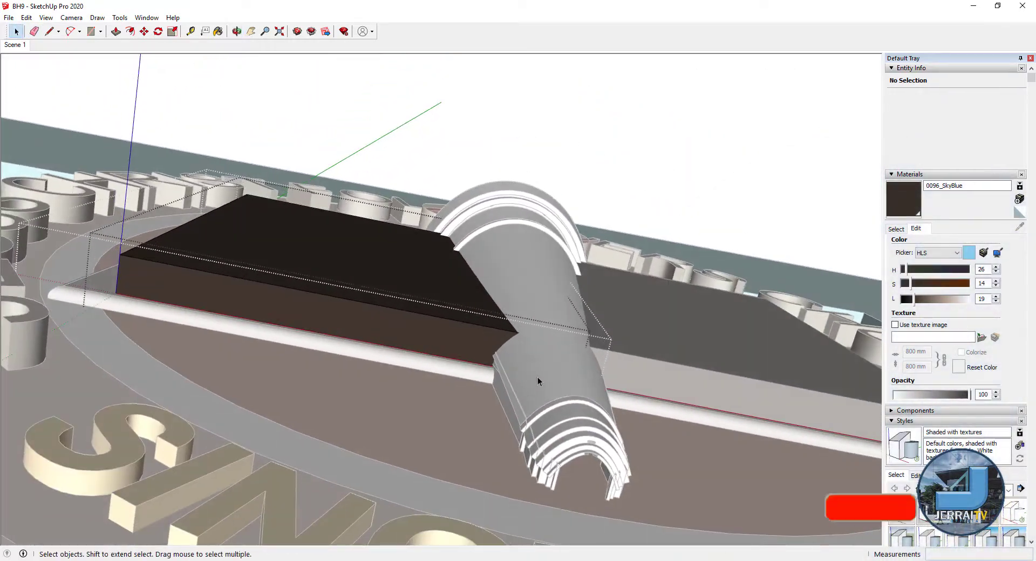
scroll(125, 271, "up", 3)
scroll(126, 271, "up", 1)
scroll(124, 268, "up", 1)
scroll(123, 262, "up", 2)
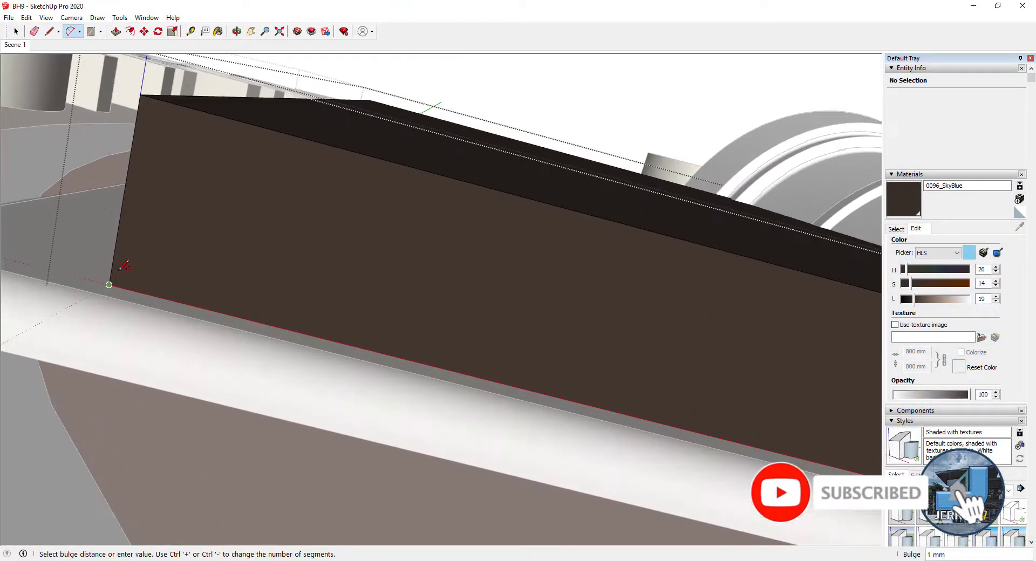
scroll(122, 254, "up", 1)
scroll(458, 226, "down", 3)
scroll(358, 279, "down", 3)
mouse_move(359, 279)
middle_mouse_down()
mouse_move(527, 388)
mouse_move(359, 291)
middle_mouse_up()
- Push the dark block's top face about 2 mm to thicken it
key("p")
left_click(358, 292)
mouse_move(442, 259)
middle_mouse_down()
mouse_move(484, 238)
mouse_move(654, 473)
middle_mouse_up()
key("space")
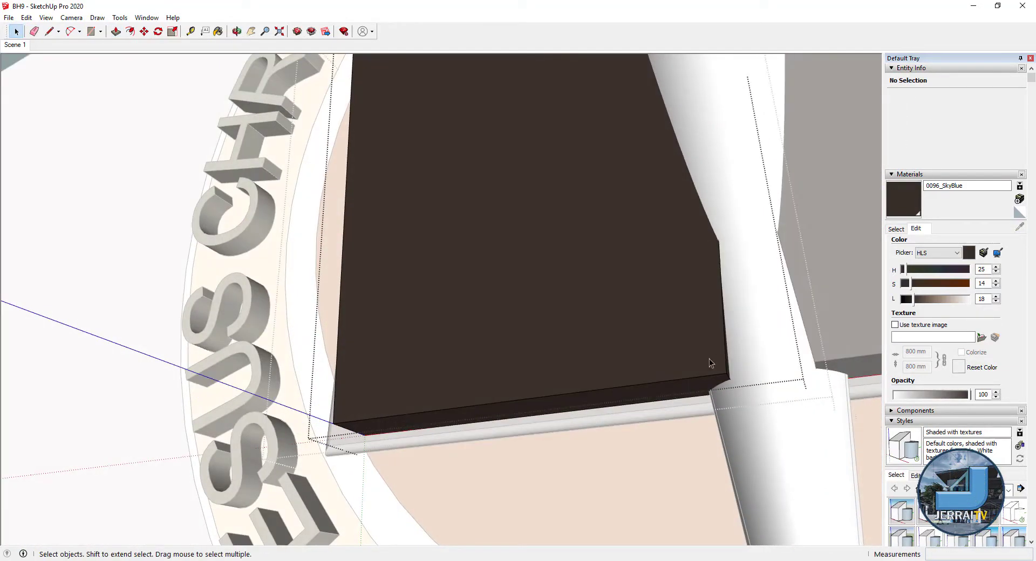
double_click(514, 369)
scroll(648, 360, "down", 3)
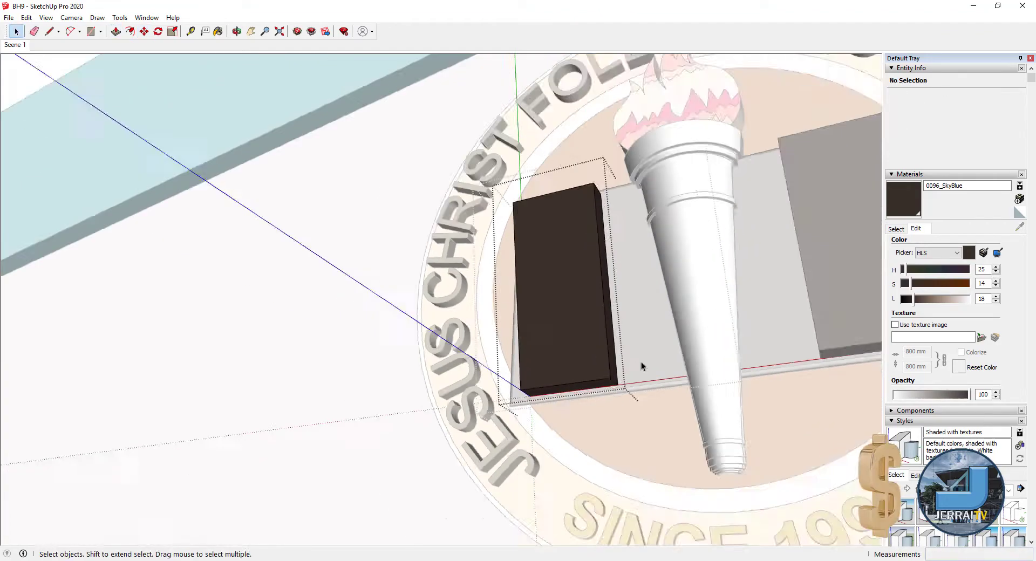
key("p")
mouse_move(641, 361)
middle_mouse_down()
mouse_move(663, 290)
mouse_move(664, 324)
middle_mouse_up()
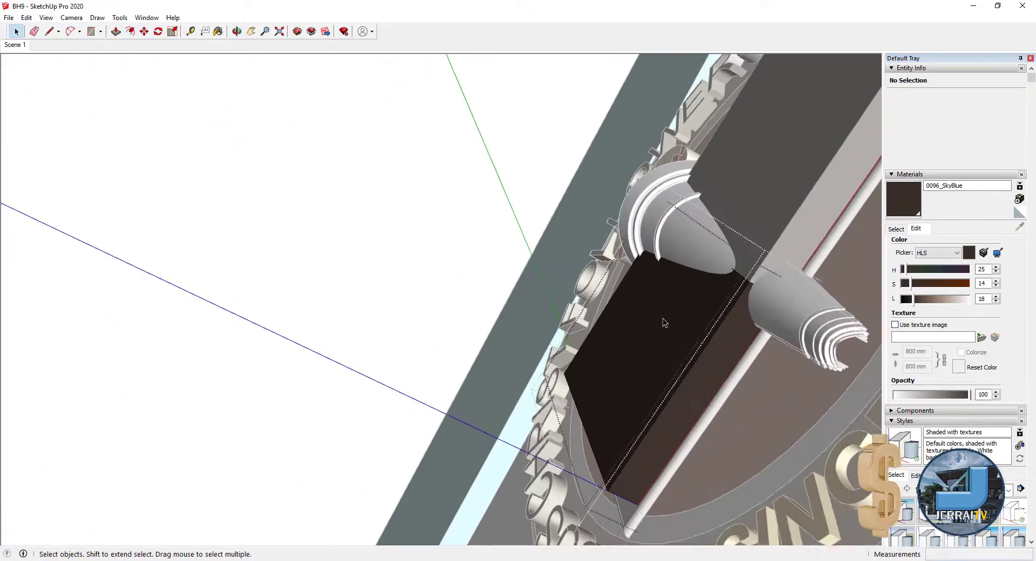
key("p")
left_click(646, 319)
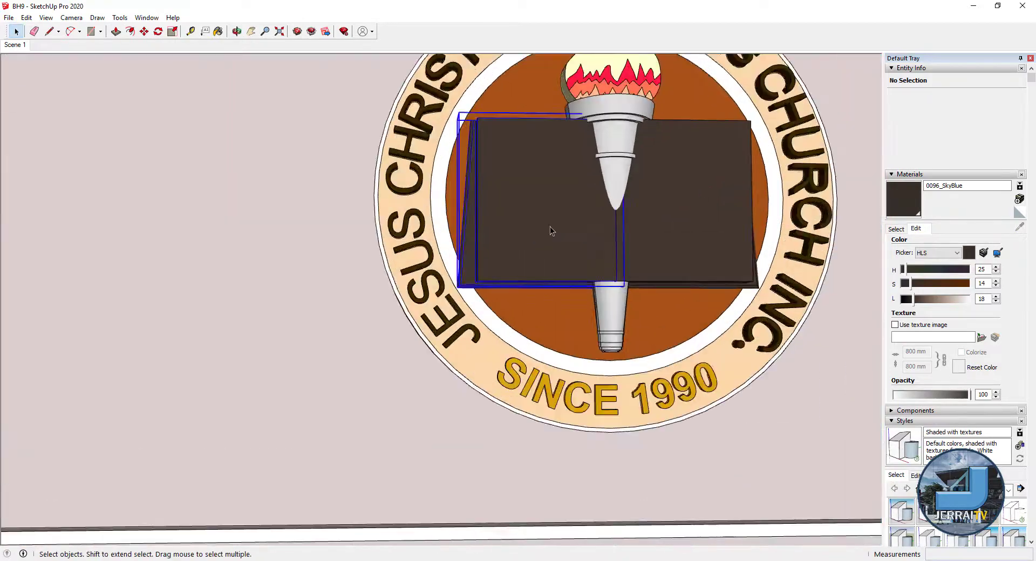
- Paint the emblem's page group with the 0085_Turquoise material
triple_click(550, 228)
left_click(895, 229)
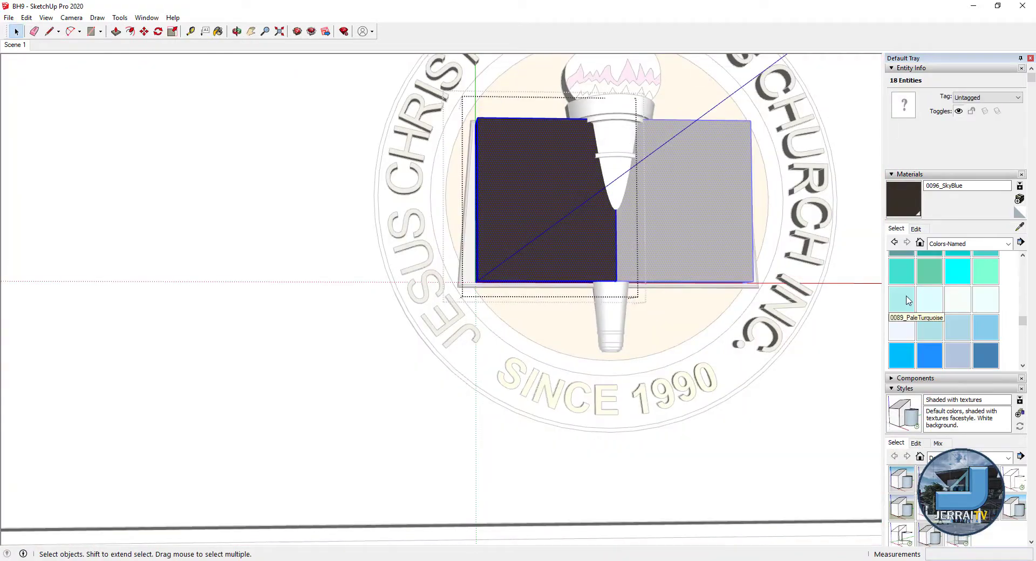
left_click(530, 231)
key("space")
- Draw two 2-Point Arcs across the left page's side face to form a wavy curve
scroll(496, 228, "up", 5)
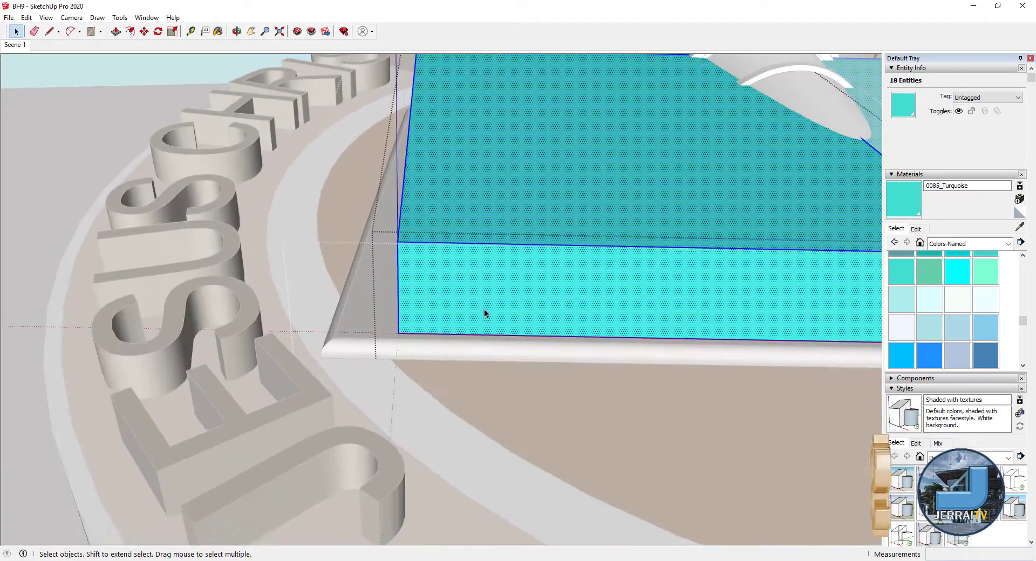
middle_click_drag(496, 228, 785, 219)
scroll(784, 219, "up", 2)
key("a")
left_click(775, 226)
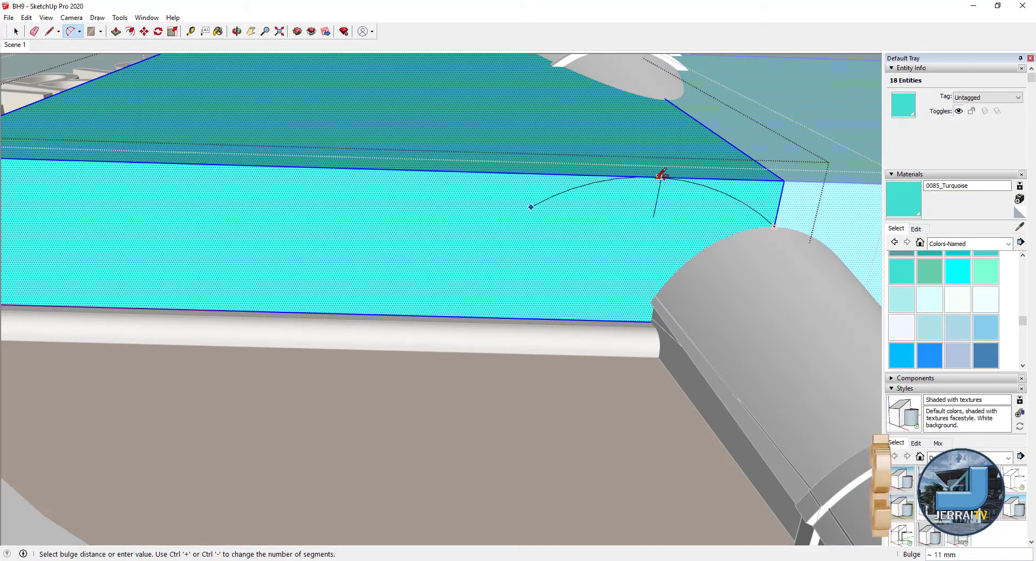
left_click(660, 175)
scroll(710, 236, "down", 3)
key("a")
left_click(555, 232)
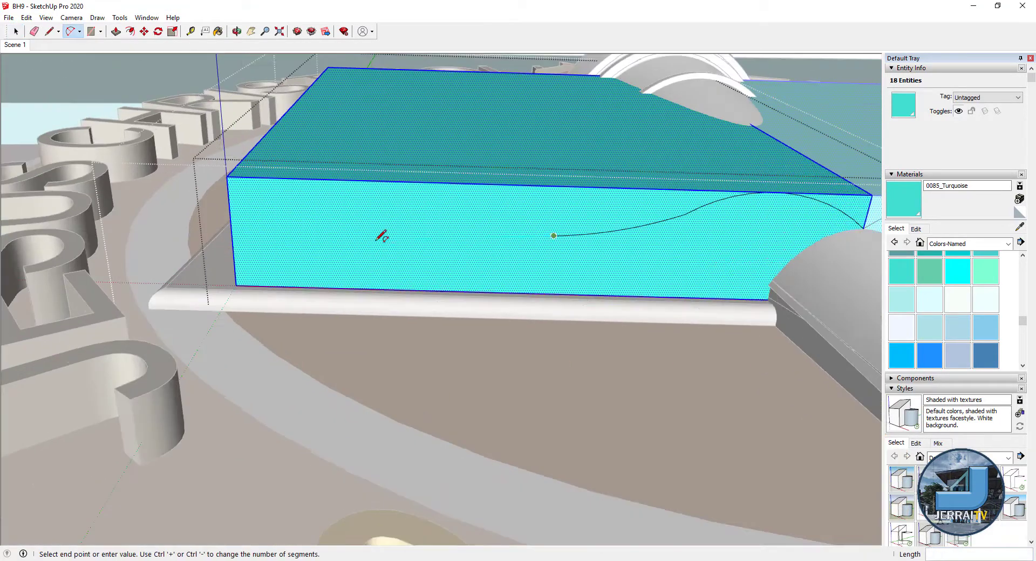
scroll(381, 230, "up", 2)
scroll(430, 232, "up", 2)
scroll(569, 222, "up", 2)
left_click(261, 266)
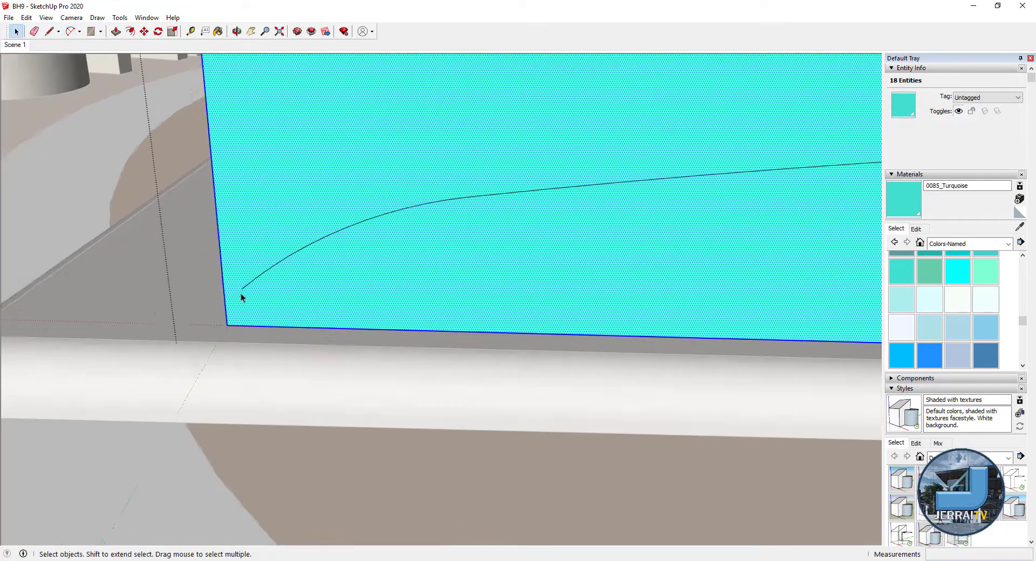
- Add a line from the curve's end and another arc to close the wavy region
middle_click_drag(243, 293, 311, 263)
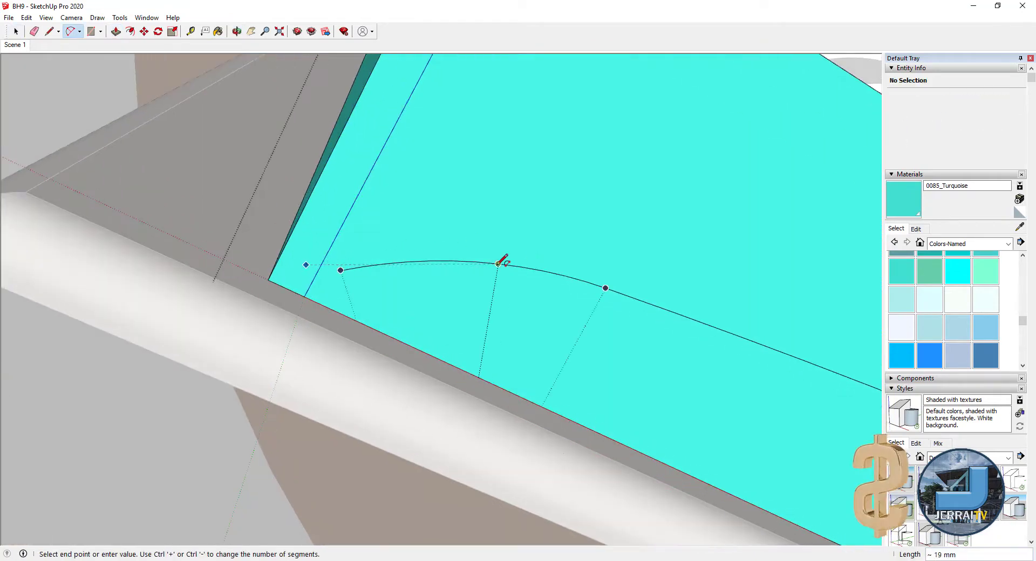
scroll(401, 249, "up", 1)
scroll(288, 261, "up", 2)
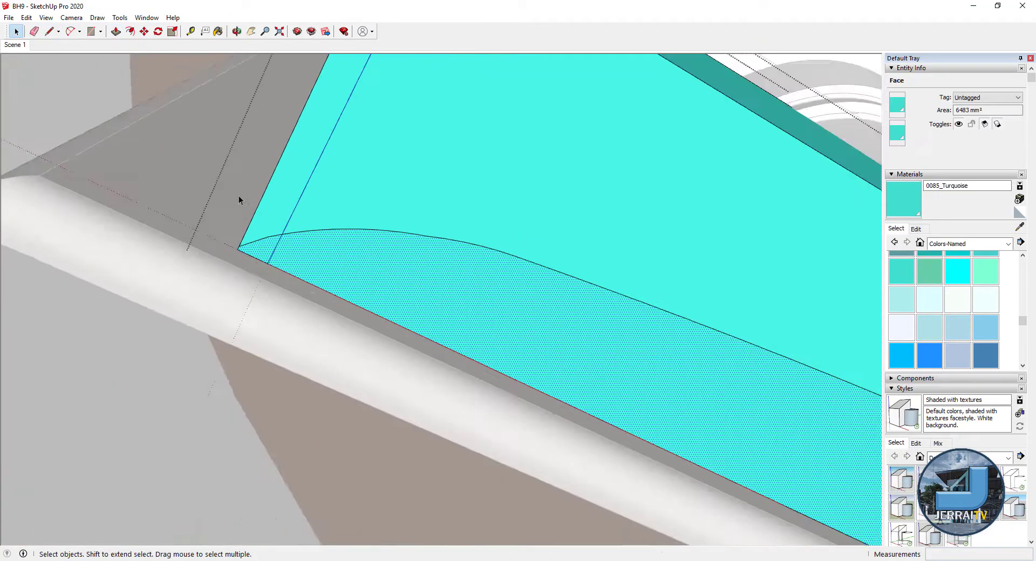
middle_click_drag(257, 277, 282, 127)
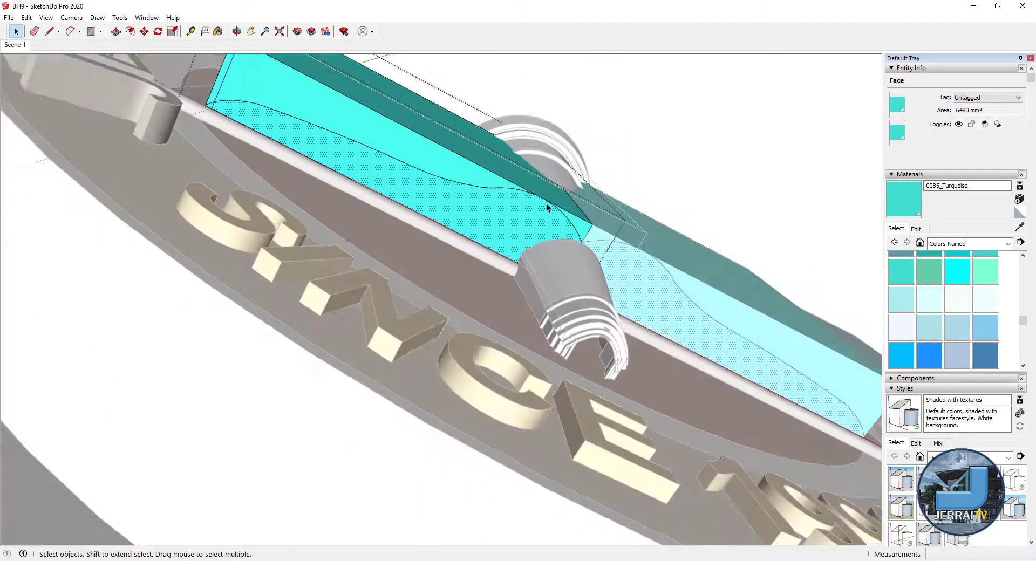
key("l")
left_click(272, 121)
scroll(253, 110, "up", 1)
scroll(254, 110, "up", 1)
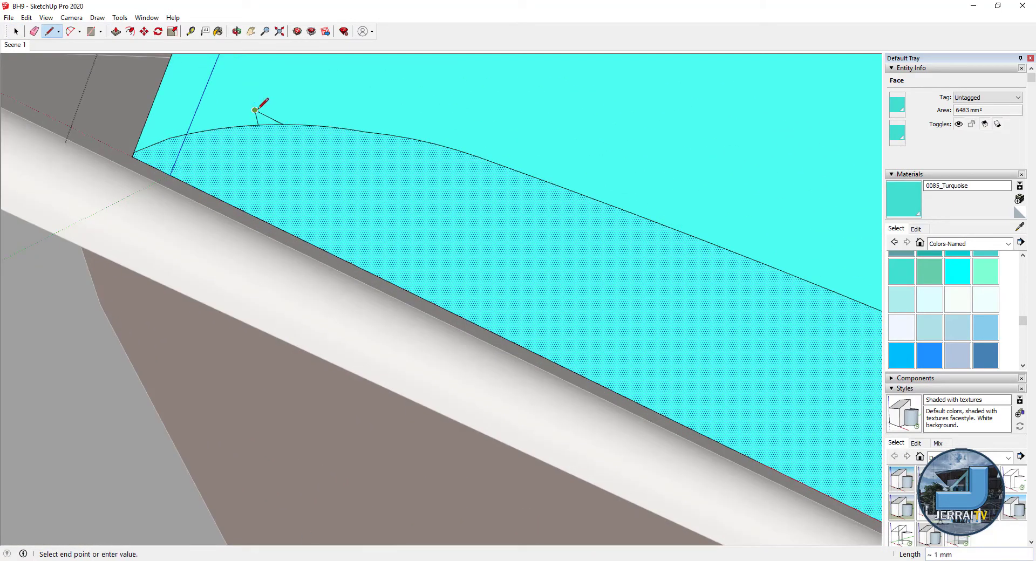
left_click(443, 141)
scroll(331, 122, "down", 1)
key("a")
middle_click_drag(273, 106, 384, 120)
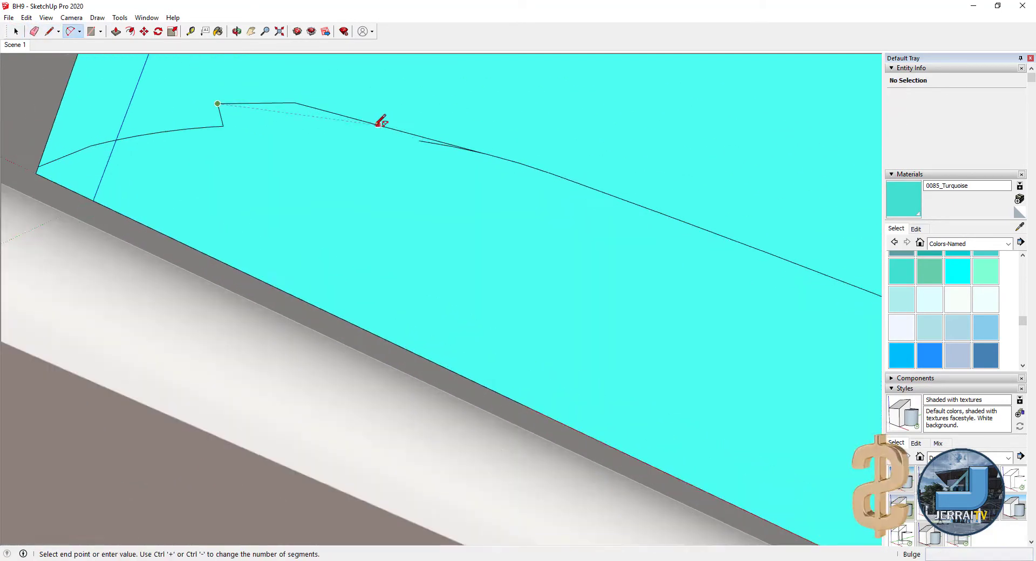
key("ctrl+plus")
key("Return")
- Remove a stray edge left on the page's side face
left_click(225, 109)
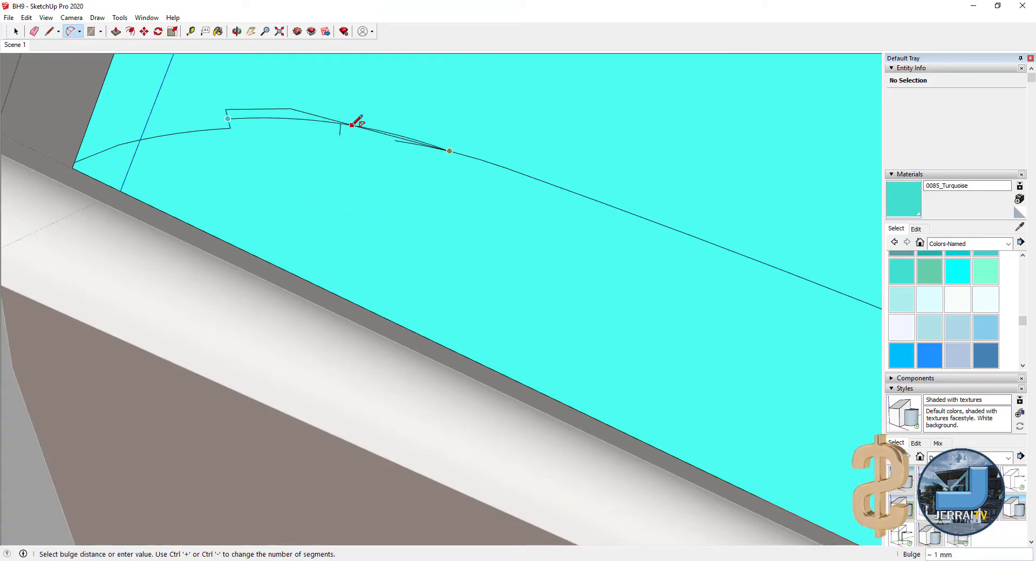
key("ctrl+plus")
key("Return")
key("e")
key("space")
left_click(400, 151)
scroll(367, 167, "up", 2)
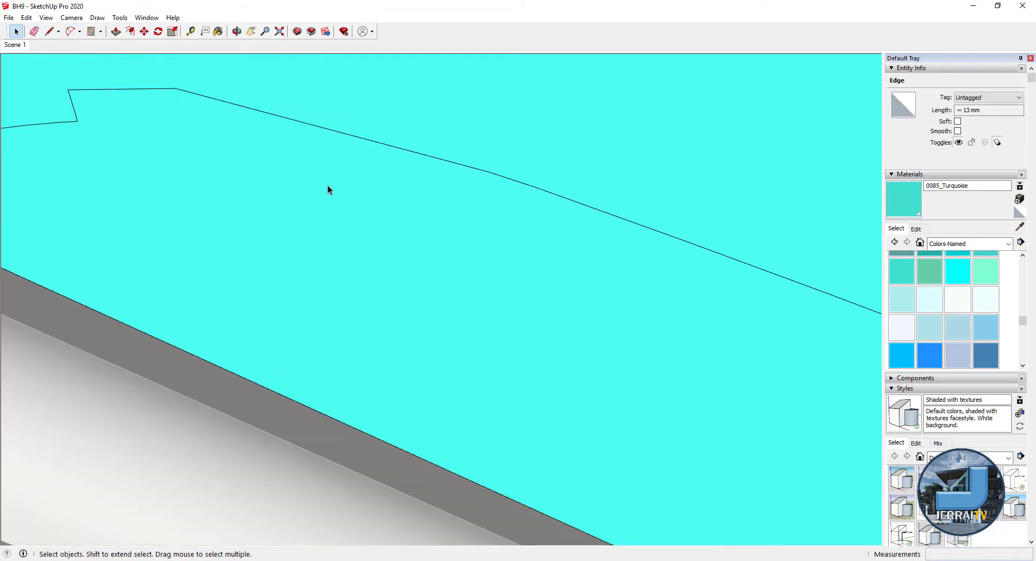
scroll(328, 189, "down", 3)
- Try short connecting lines along the curve's edge, cancelling the unneeded attempts
key("l")
scroll(340, 197, "up", 3)
left_click(311, 192)
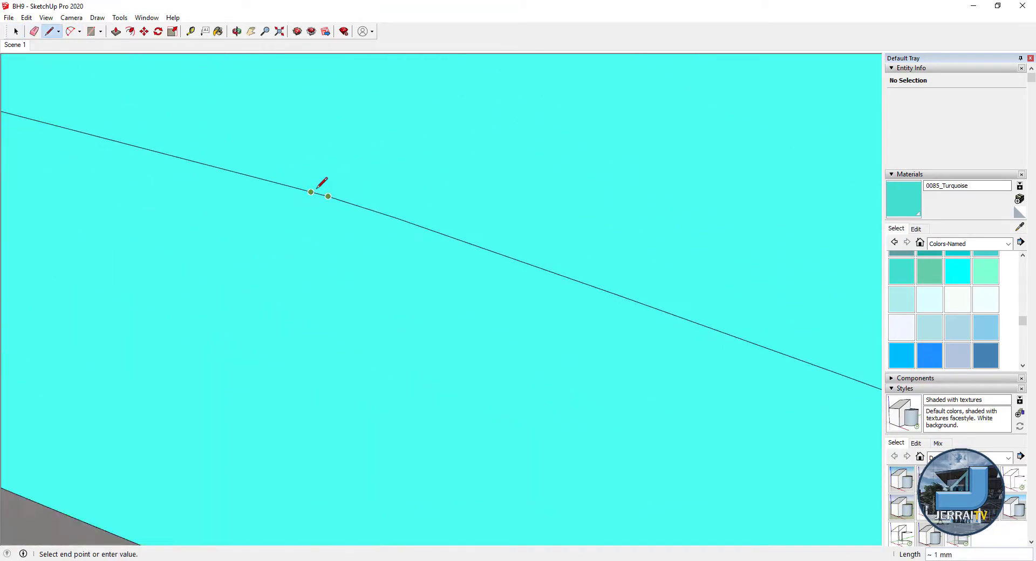
scroll(331, 185, "down", 3)
key("e")
key("space")
scroll(296, 142, "up", 3)
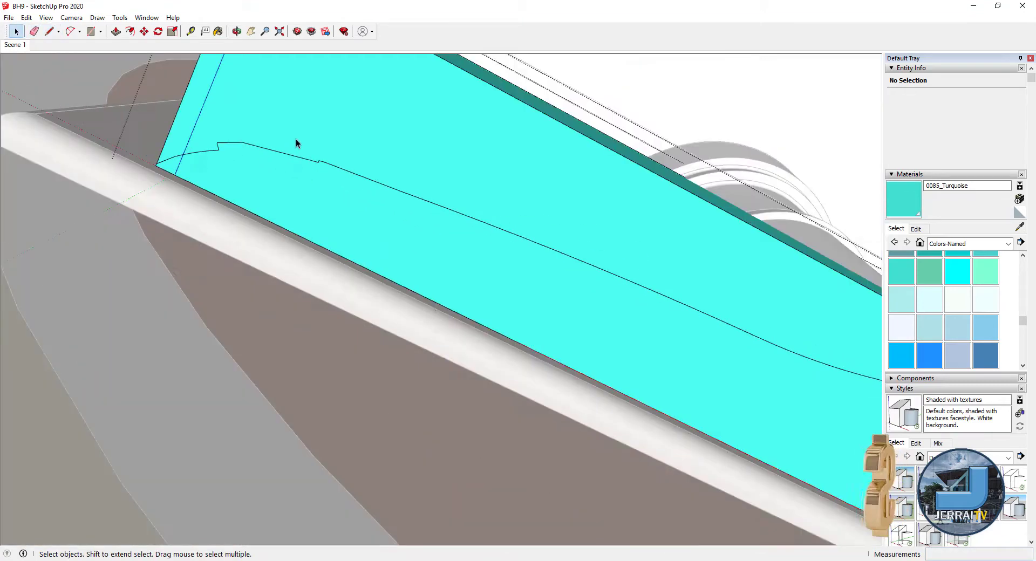
key("l")
scroll(402, 170, "up", 2)
scroll(398, 175, "up", 3)
left_click(397, 179)
scroll(403, 181, "up", 1)
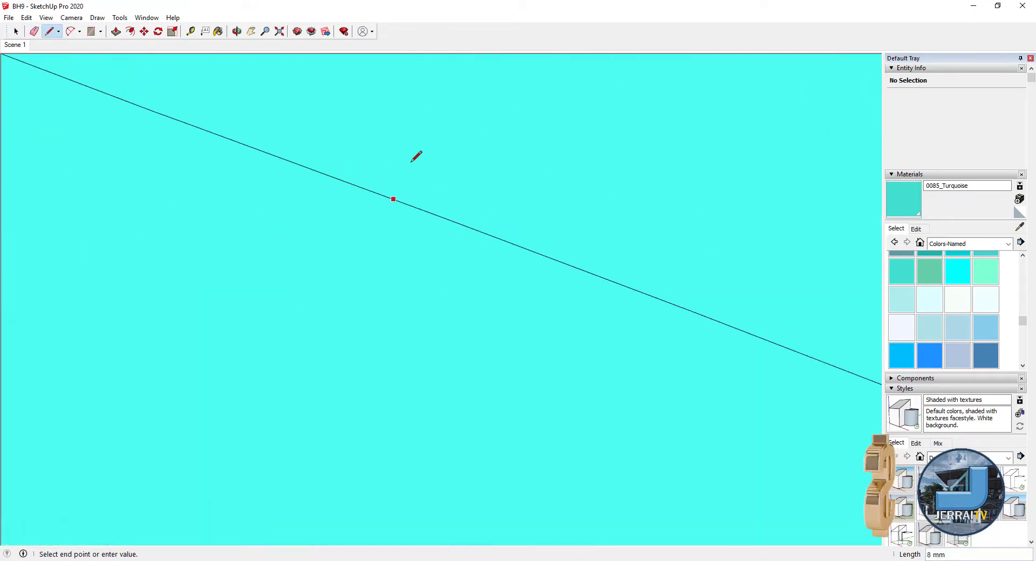
scroll(401, 184, "down", 2)
scroll(363, 157, "down", 2)
key("space")
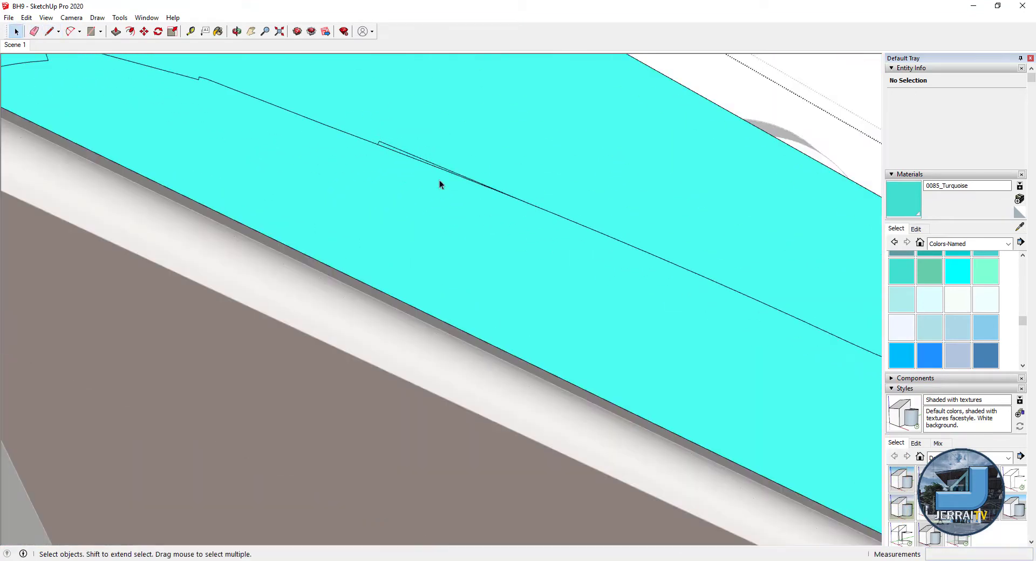
scroll(440, 180, "down", 2)
key("l")
scroll(418, 150, "up", 1)
scroll(443, 173, "up", 2)
key("space")
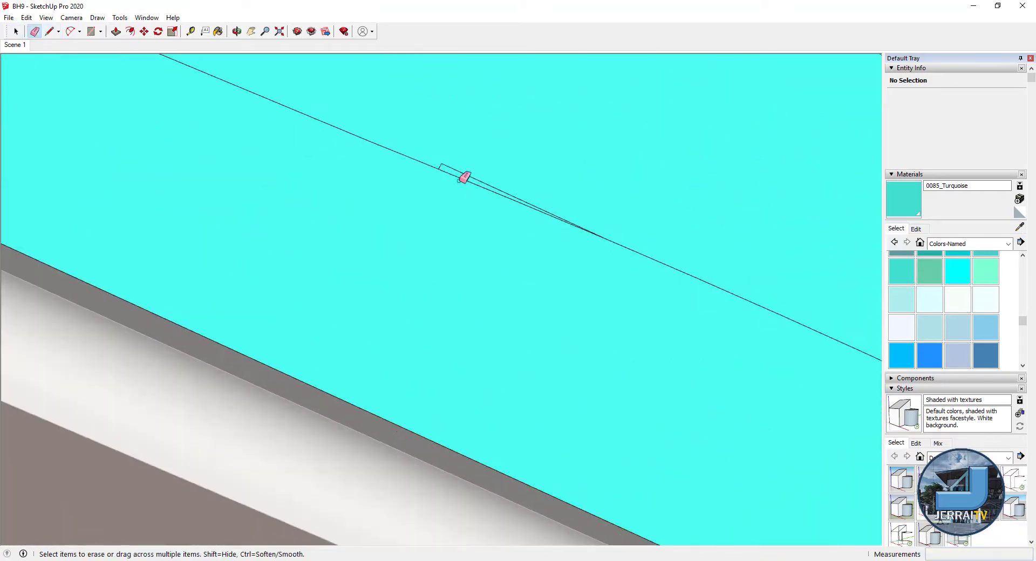
scroll(461, 180, "up", 1)
key("l")
- Start a Push/Pull on the region below the wavy curve
key("space")
scroll(532, 229, "down", 2)
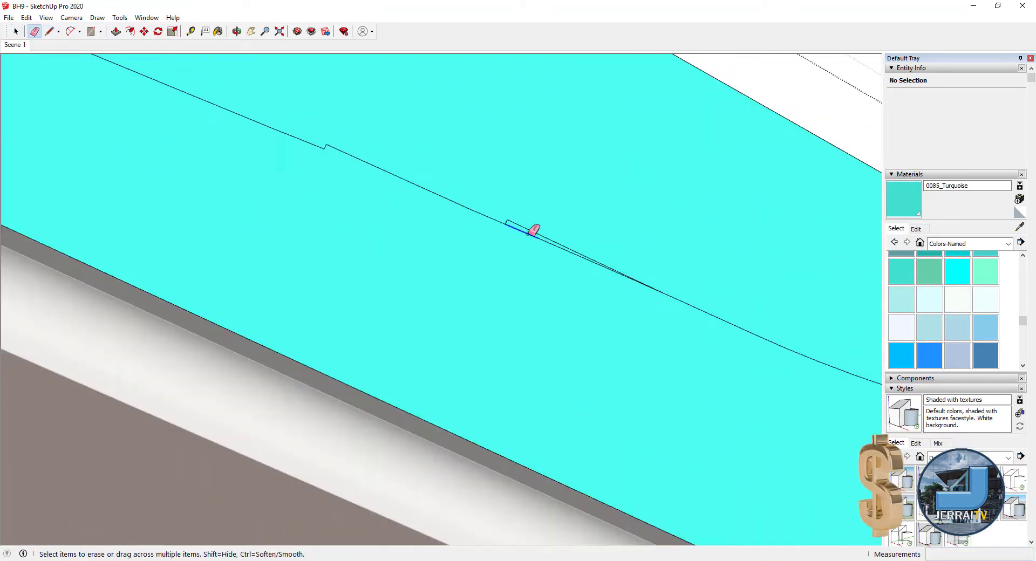
scroll(620, 268, "down", 2)
scroll(534, 247, "down", 3)
left_click(440, 237)
- Push the wavy region back to carve the curve into the page
key("p")
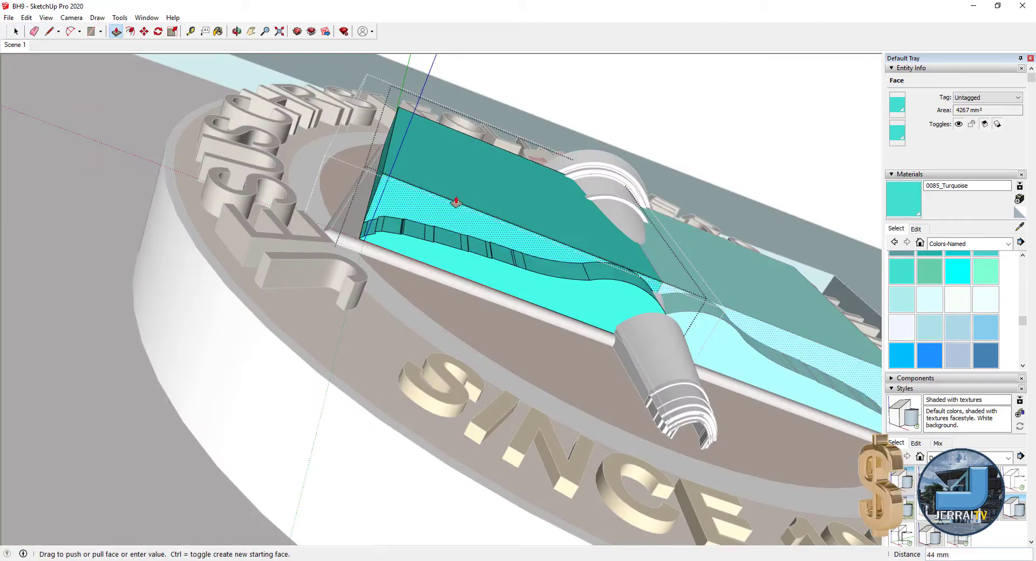
left_click(455, 202)
scroll(619, 328, "up", 2)
scroll(641, 289, "up", 2)
- Select the book group and open it for editing
key("a")
scroll(645, 286, "up", 2)
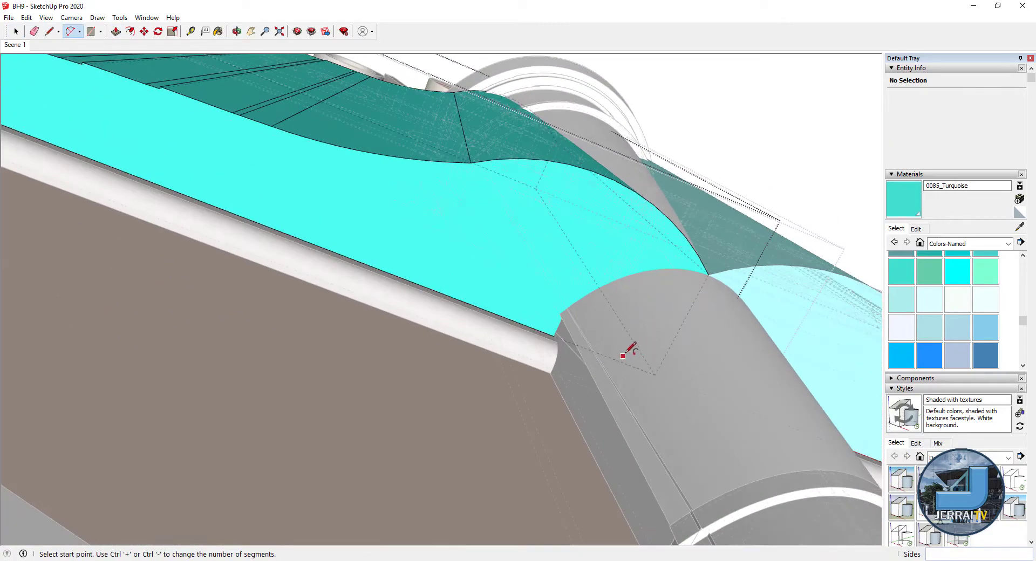
scroll(642, 329, "down", 2)
scroll(608, 296, "up", 2)
scroll(655, 243, "down", 1)
key("space")
scroll(544, 277, "down", 3)
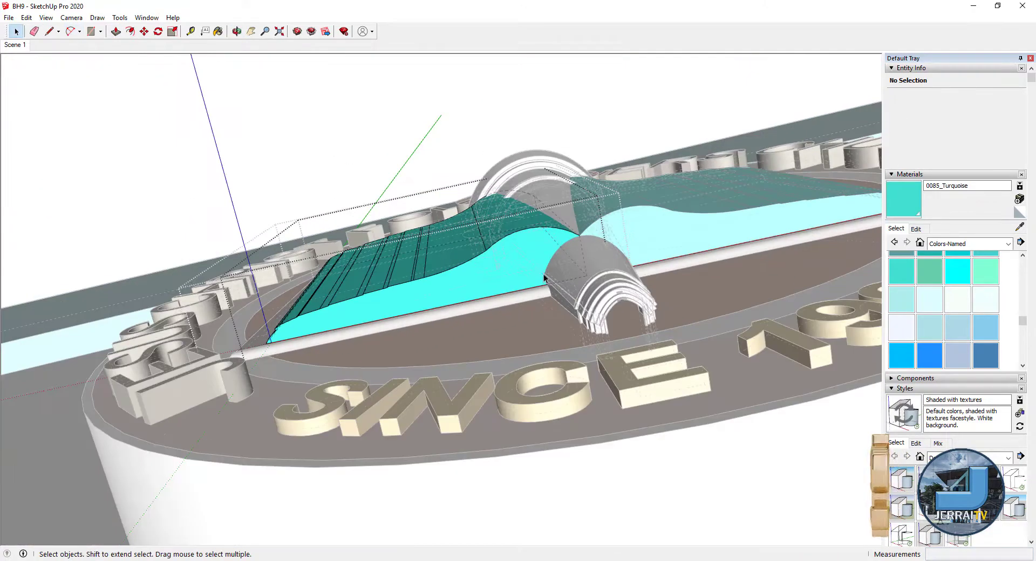
scroll(544, 278, "down", 3)
left_click(506, 362)
double_click(479, 368)
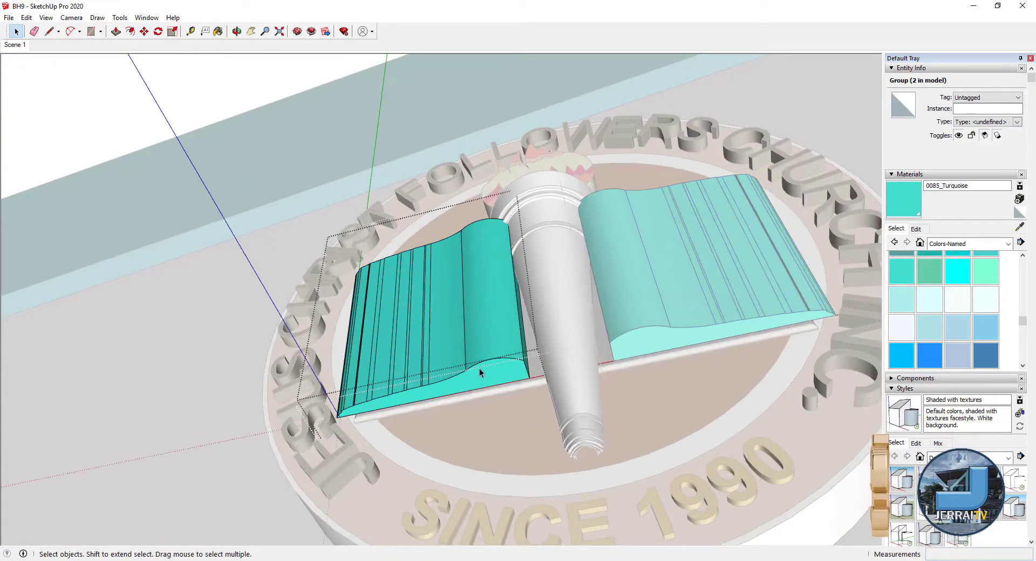
- Draw a curved arc edge on the left page
middle_click_drag(479, 368, 770, 224)
scroll(769, 224, "up", 5)
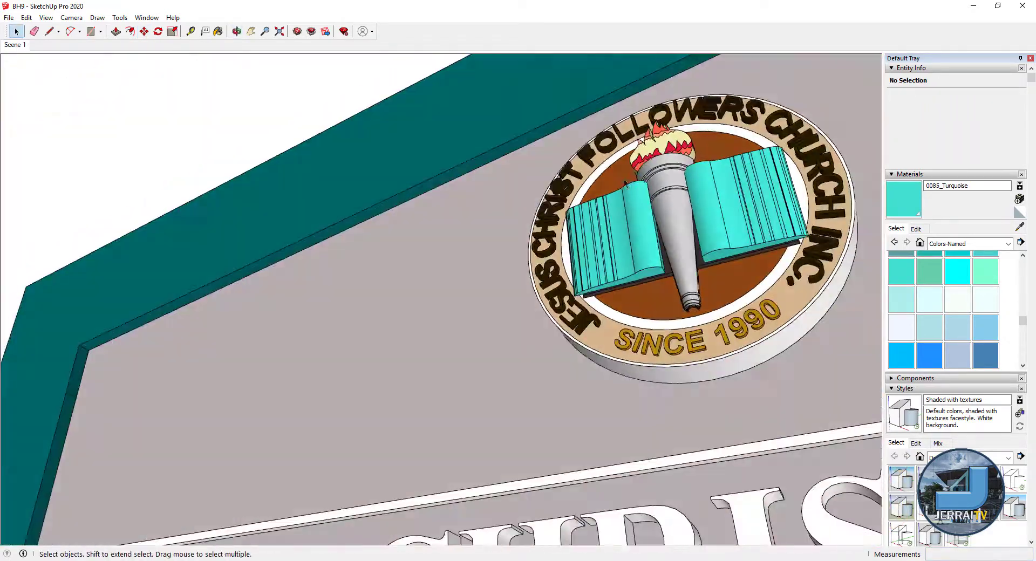
scroll(625, 184, "up", 2)
scroll(624, 226, "up", 2)
scroll(625, 275, "up", 3)
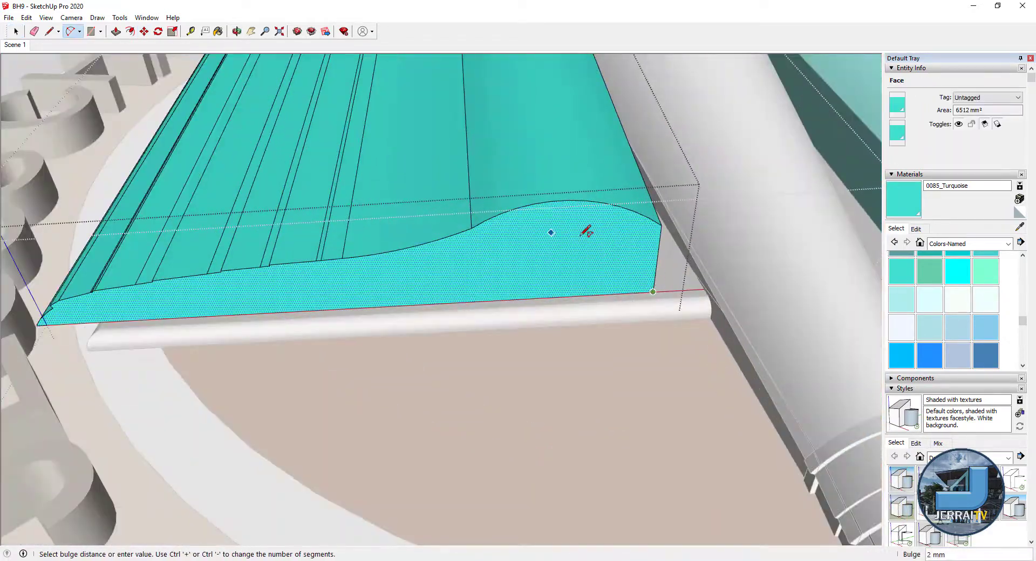
scroll(504, 249, "up", 2)
left_click(619, 273)
scroll(539, 281, "up", 2)
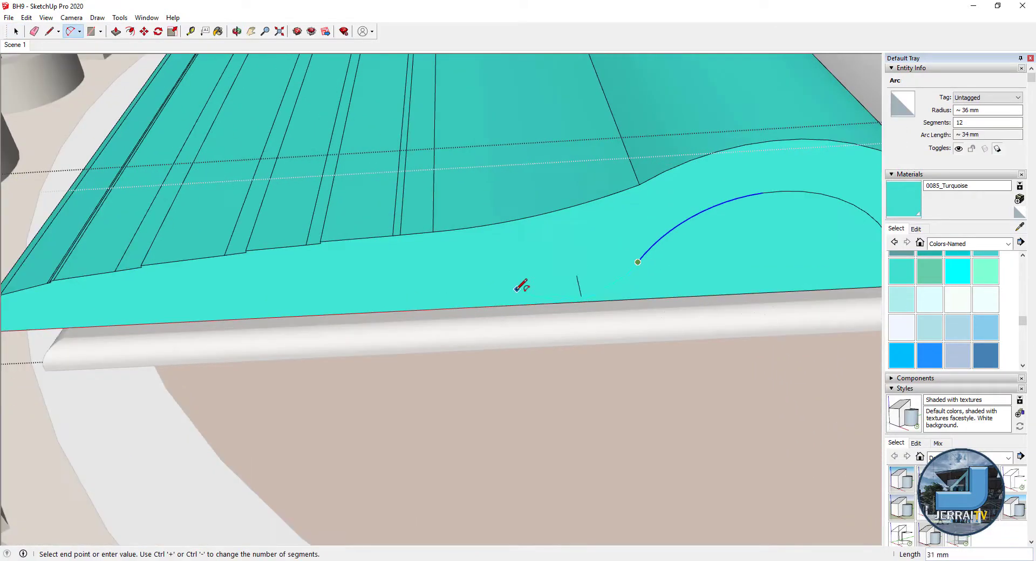
scroll(545, 303, "down", 10)
key("space")
- Select all of the book's connected geometry and view it from above
triple_click(550, 294)
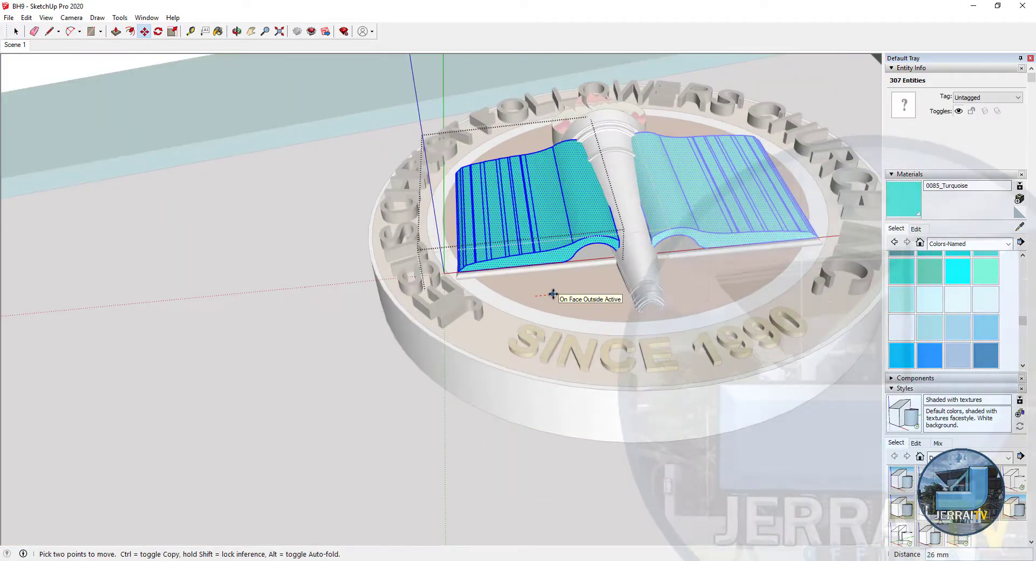
mouse_move(550, 294)
middle_mouse_down()
mouse_move(588, 114)
mouse_move(555, 226)
mouse_move(592, 261)
middle_mouse_up()
key("space")
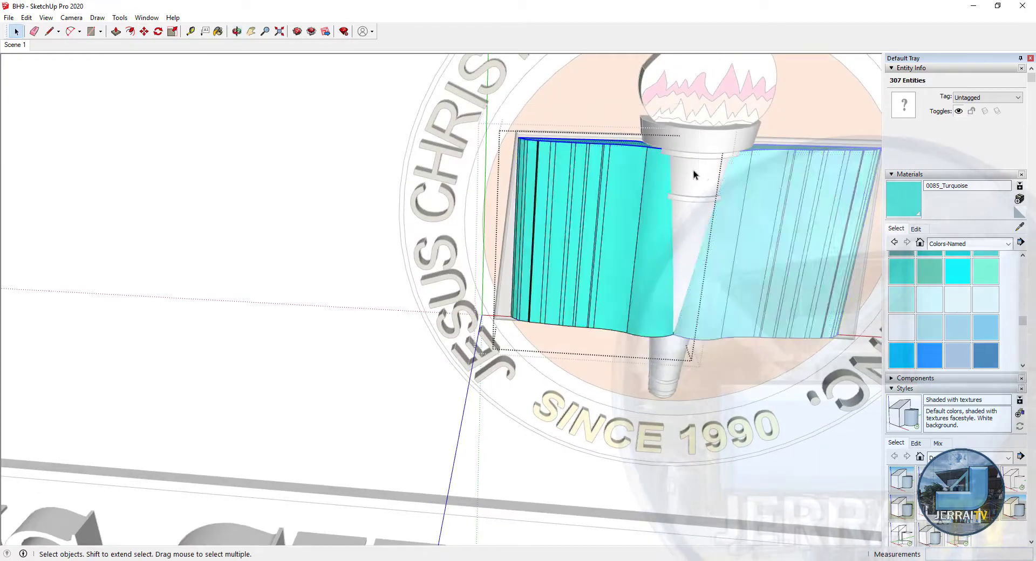
key("s")
key("space")
triple_click(567, 180)
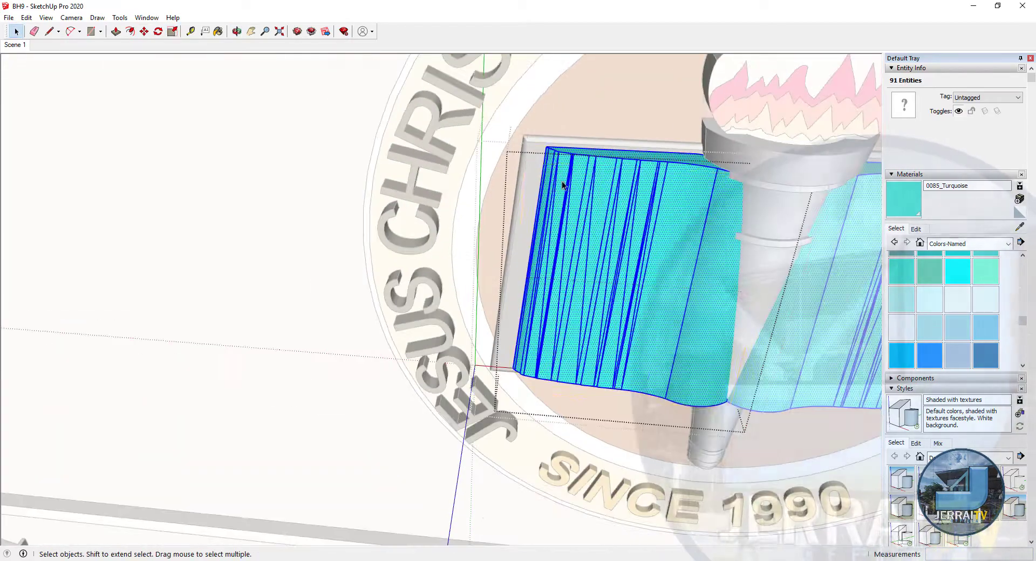
key("s")
scroll(509, 277, "up", 2)
mouse_move(510, 277)
middle_mouse_down()
mouse_move(636, 358)
mouse_move(654, 315)
mouse_move(625, 291)
mouse_move(606, 194)
mouse_move(428, 300)
middle_mouse_up()
key("space")
mouse_move(398, 354)
middle_mouse_down()
mouse_move(410, 307)
mouse_move(383, 419)
middle_mouse_up()
scroll(195, 232, "up", 3)
scroll(170, 185, "up", 2)
- Draw offset lines along the left page's curled lower edge
key("l")
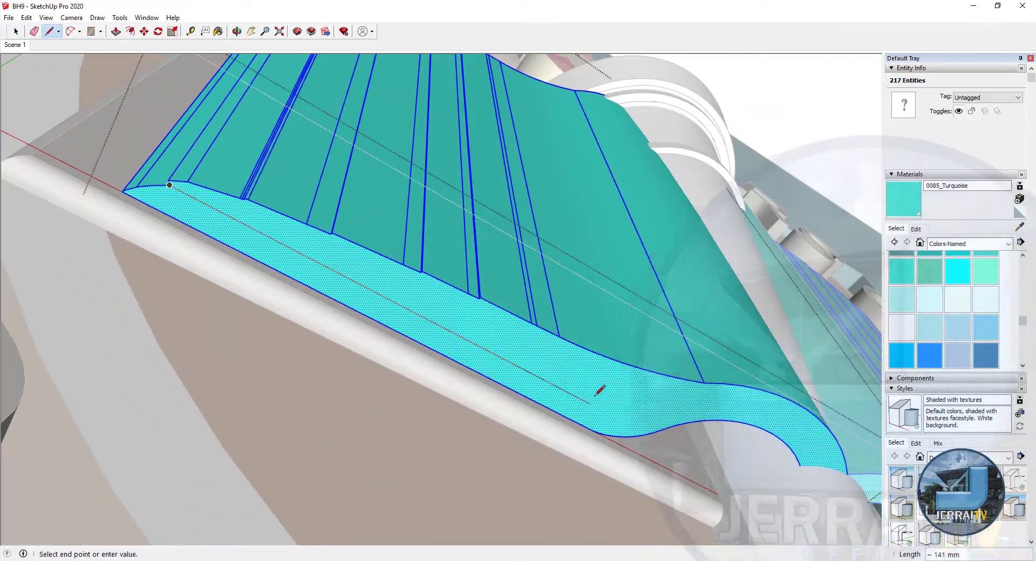
left_click(594, 397)
key("Escape")
scroll(179, 189, "up", 1)
left_click(493, 296)
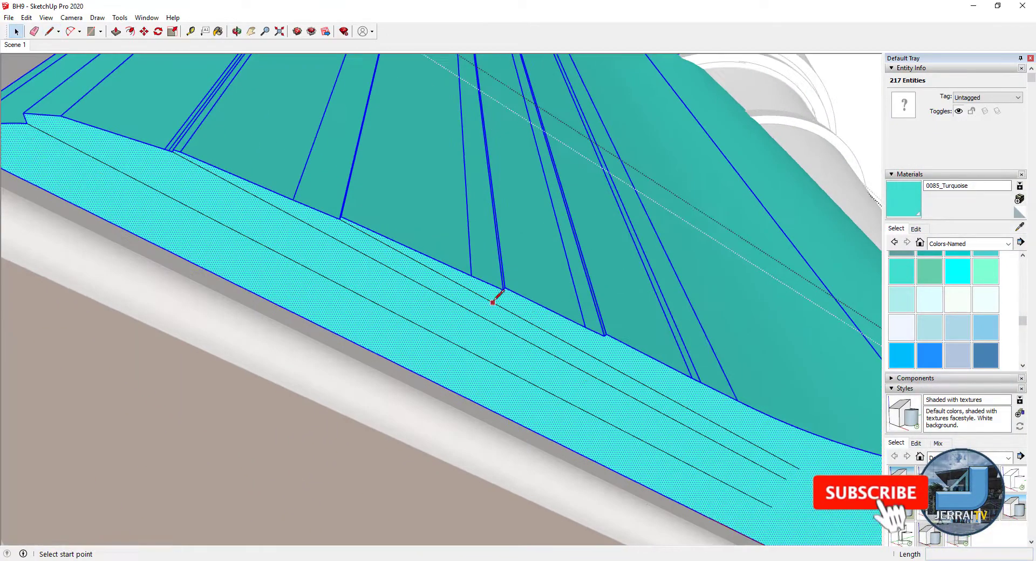
key("space")
key("l")
left_click(190, 216)
left_click(467, 356)
- Draw parallel arcs following the page strip's curl
key("a")
left_click(474, 348)
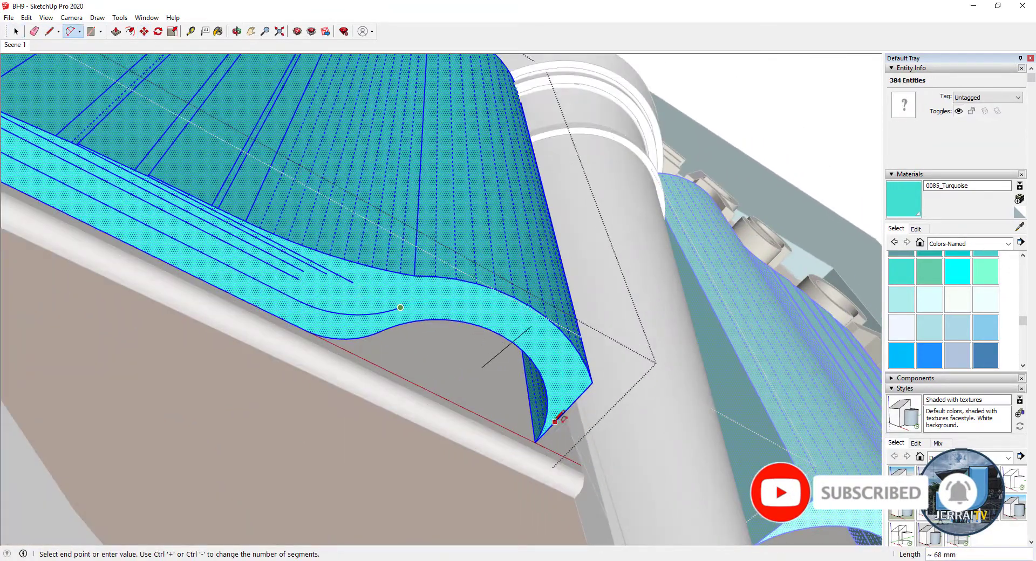
left_click(558, 419)
key("space")
scroll(352, 358, "up", 2)
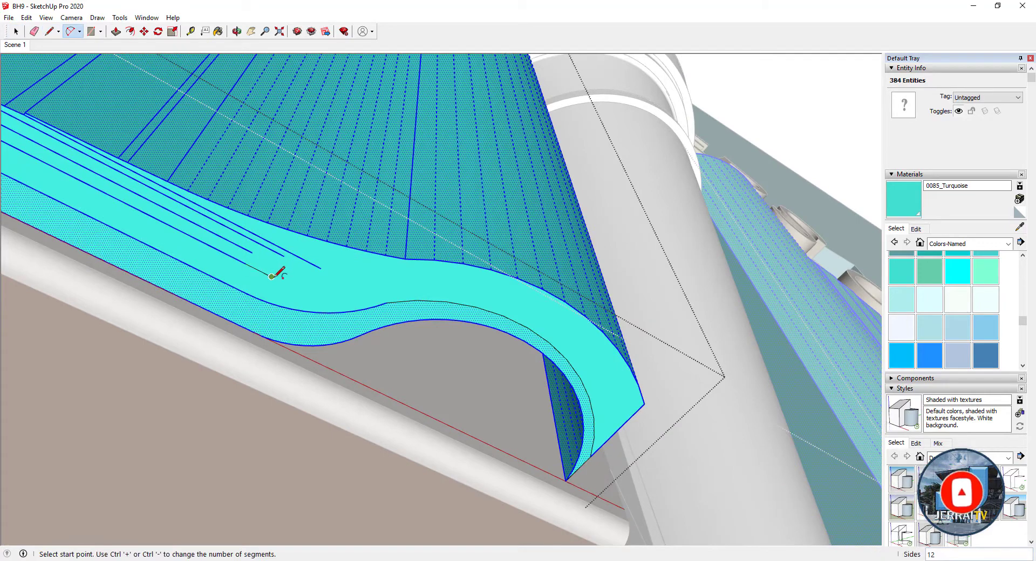
left_click(394, 290)
middle_click_drag(395, 289, 180, 225)
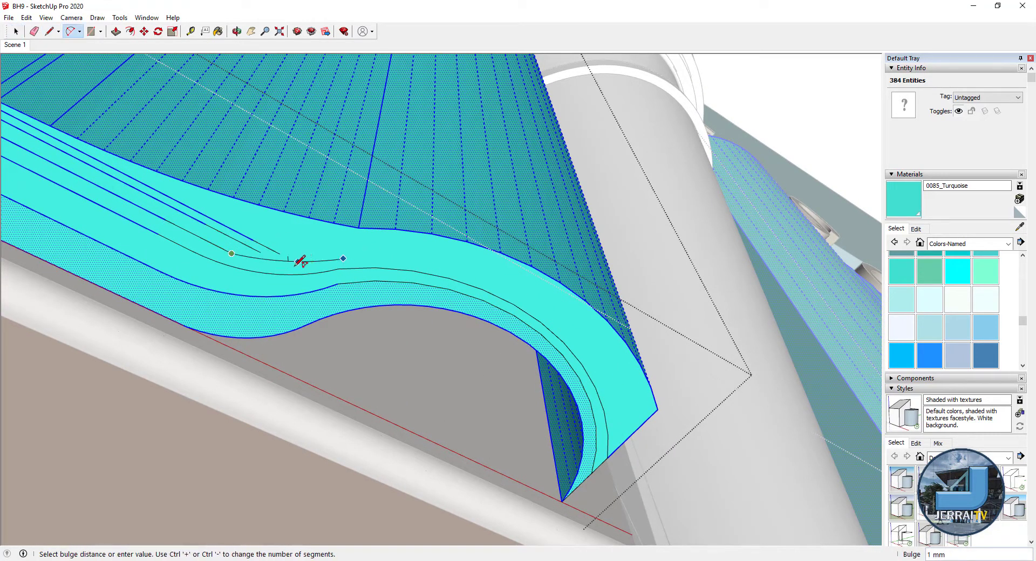
left_click(300, 261)
scroll(302, 265, "up", 1)
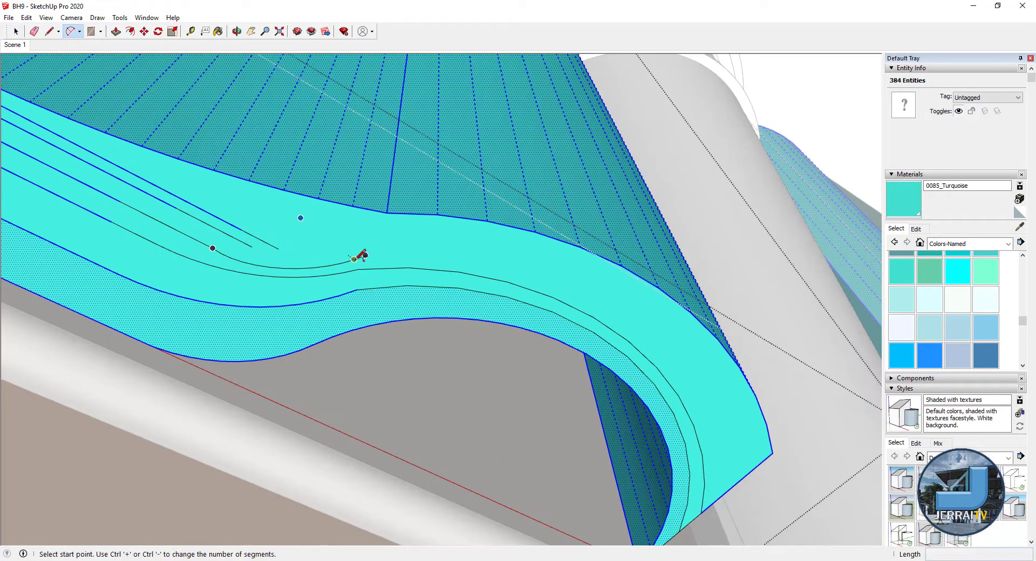
left_click(567, 280)
- Orbit around the curled page edge to review the layered page strips
middle_click_drag(566, 281, 435, 265)
key("e")
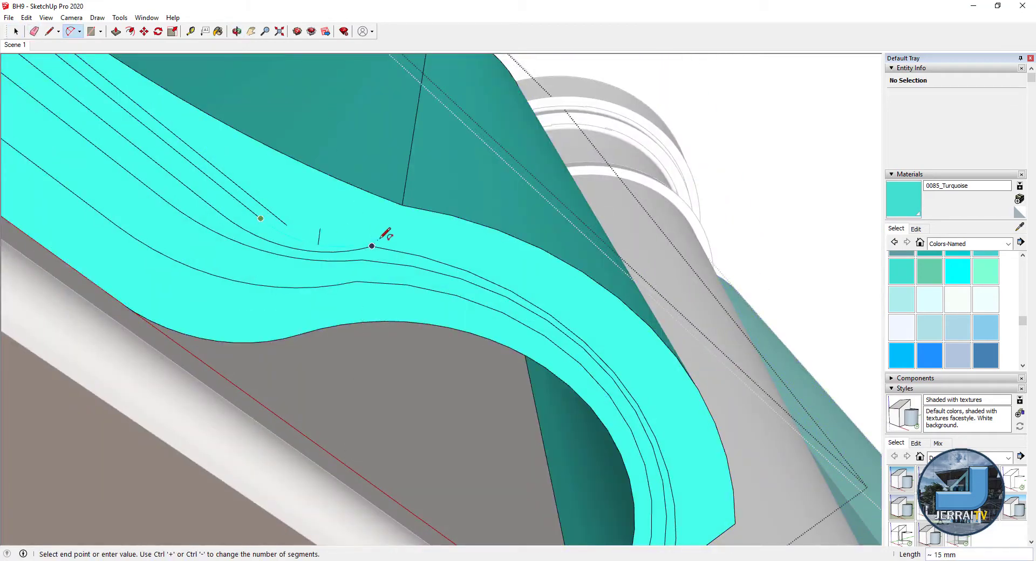
scroll(512, 277, "down", 3)
mouse_move(393, 237)
middle_mouse_down()
mouse_move(555, 293)
mouse_move(384, 125)
middle_mouse_up()
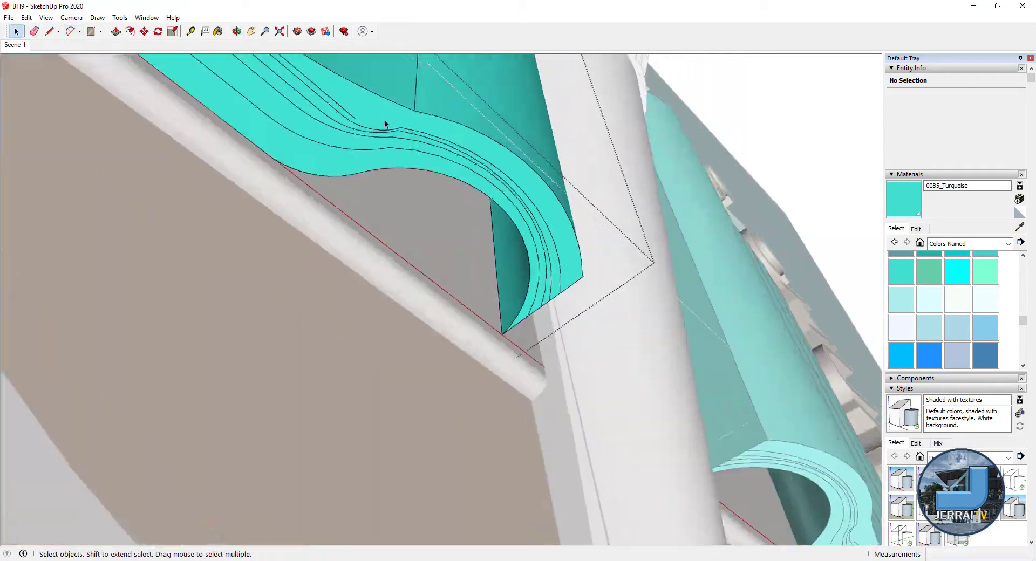
scroll(406, 119, "up", 3)
key("space")
mouse_move(668, 344)
middle_mouse_down()
mouse_move(570, 296)
mouse_move(358, 296)
middle_mouse_up()
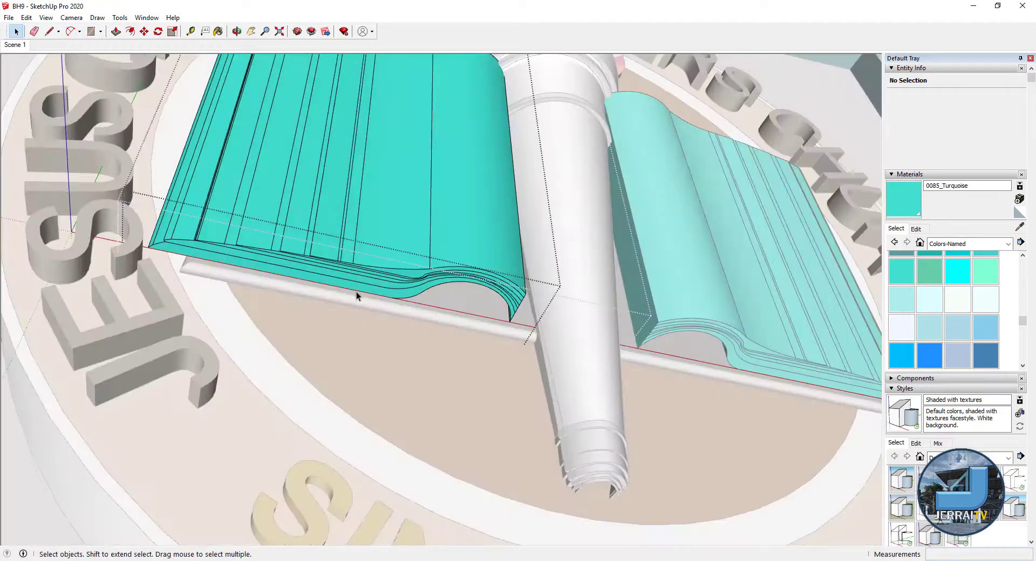
scroll(410, 242, "up", 3)
key("p")
scroll(366, 239, "up", 2)
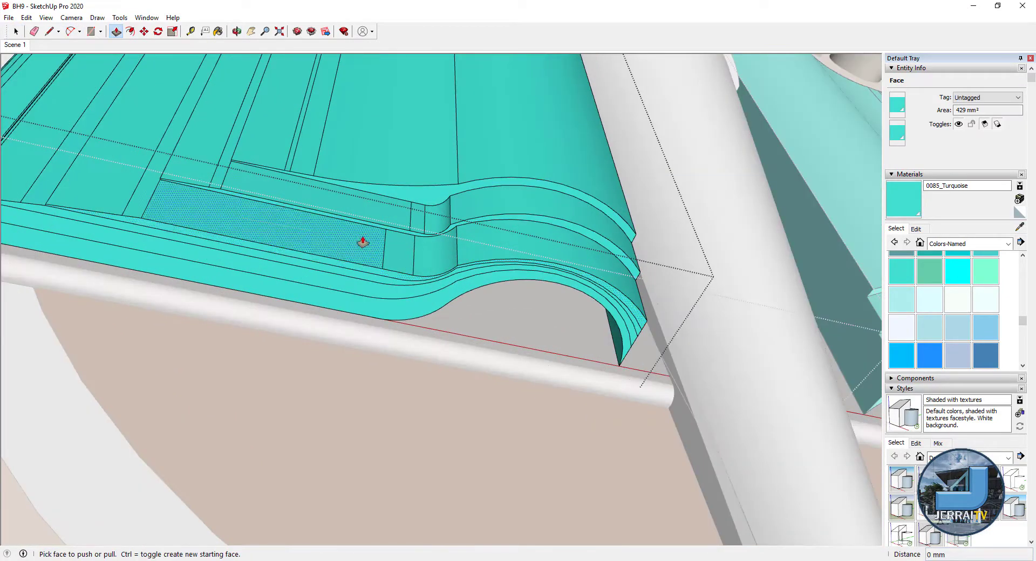
- Select the strip faces along the left page's curled edge
mouse_move(362, 242)
middle_mouse_down()
mouse_move(397, 310)
mouse_move(370, 301)
middle_mouse_up()
key("space")
scroll(384, 340, "up", 2)
left_click(409, 263)
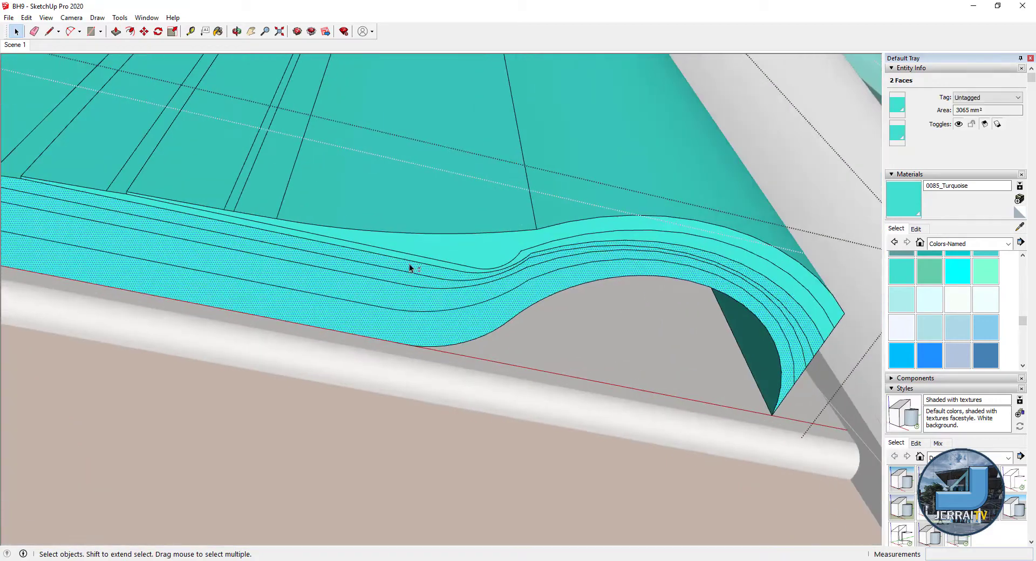
scroll(409, 263, "down", 3)
mouse_move(464, 254)
middle_mouse_down()
mouse_move(492, 372)
mouse_move(469, 423)
middle_mouse_up()
scroll(469, 423, "up", 2)
- Push the page-edge strips, including one on the fold, inward to staggered depths
key("p")
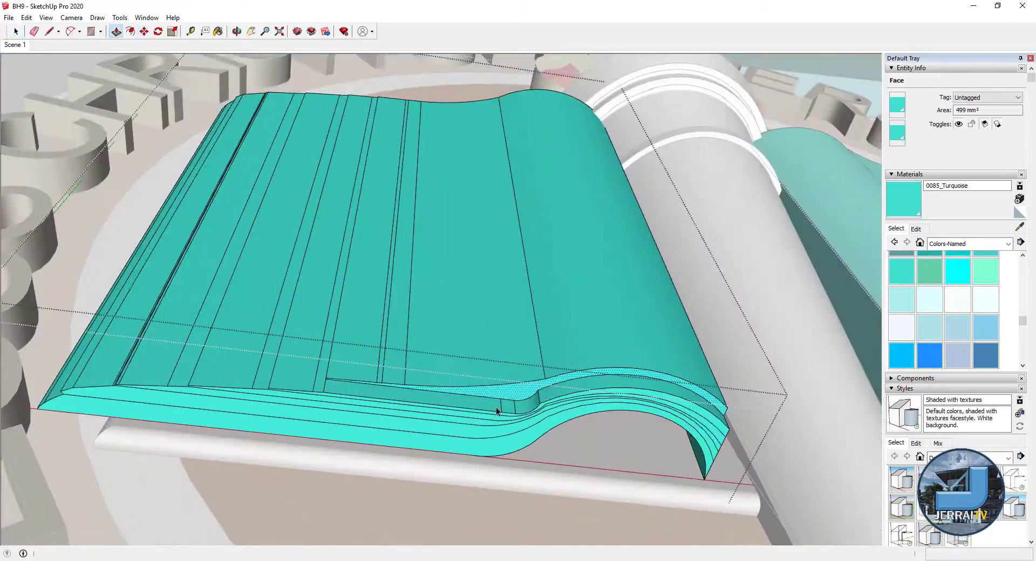
left_click(496, 411)
scroll(493, 400, "up", 2)
left_click(435, 398)
left_click(411, 435)
key("space")
scroll(381, 339, "down", 3)
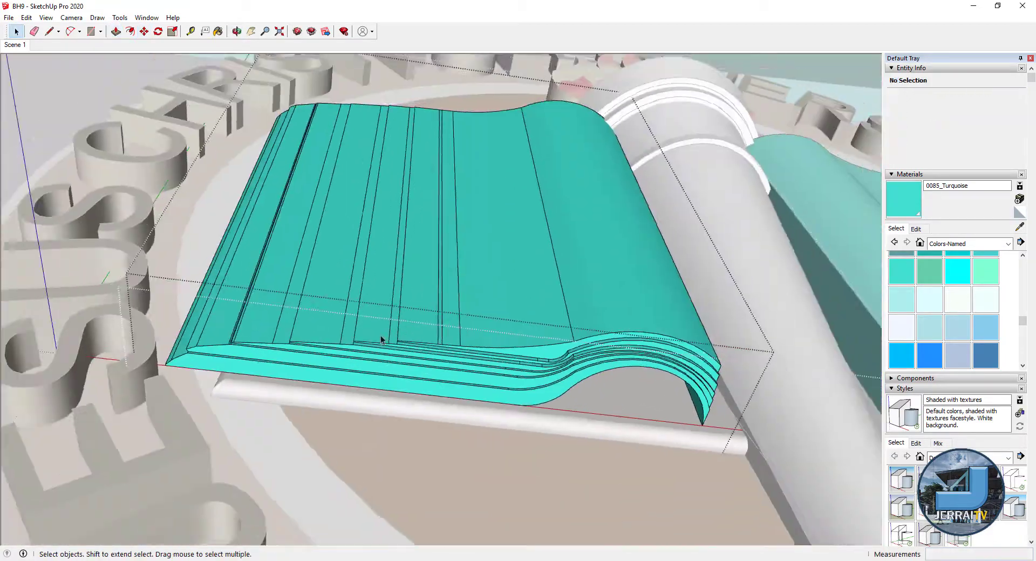
scroll(380, 340, "up", 3)
mouse_move(460, 342)
middle_mouse_down()
mouse_move(460, 206)
mouse_move(553, 232)
middle_mouse_up()
left_click(532, 227)
scroll(534, 222, "up", 2)
key("p")
- Select the whole book and check the emblem from the front and in perspective
key("space")
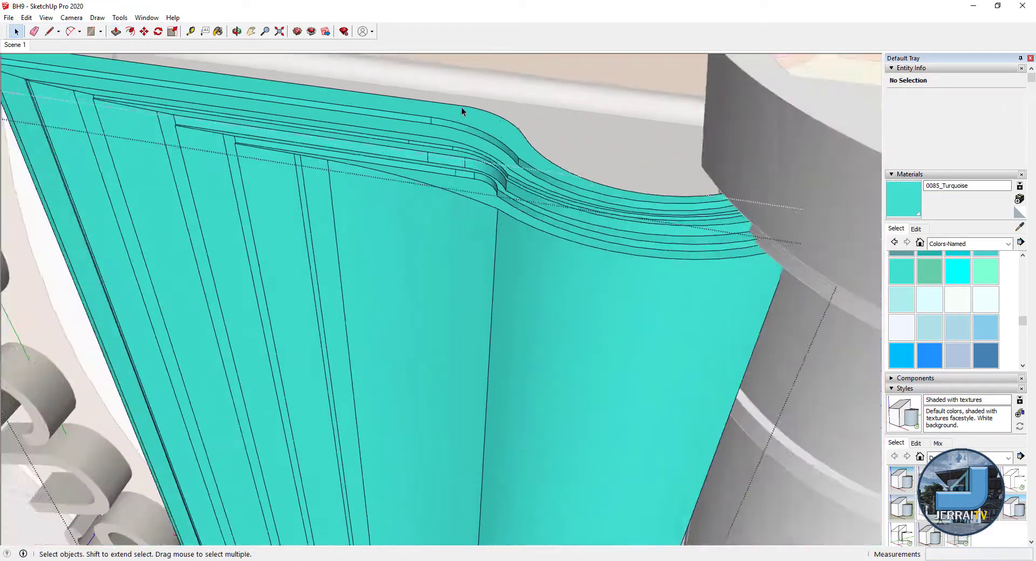
triple_click(558, 252)
scroll(558, 251, "up", 3)
scroll(545, 326, "down", 3)
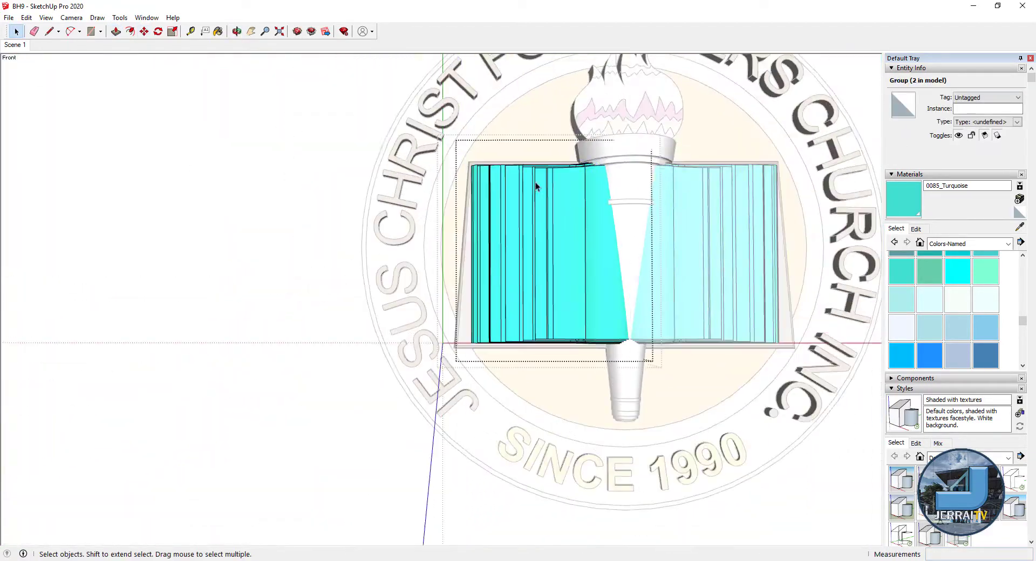
middle_click_drag(536, 190, 487, 259)
key("s")
scroll(470, 232, "up", 4)
scroll(456, 211, "down", 3)
key("space")
scroll(419, 175, "down", 5)
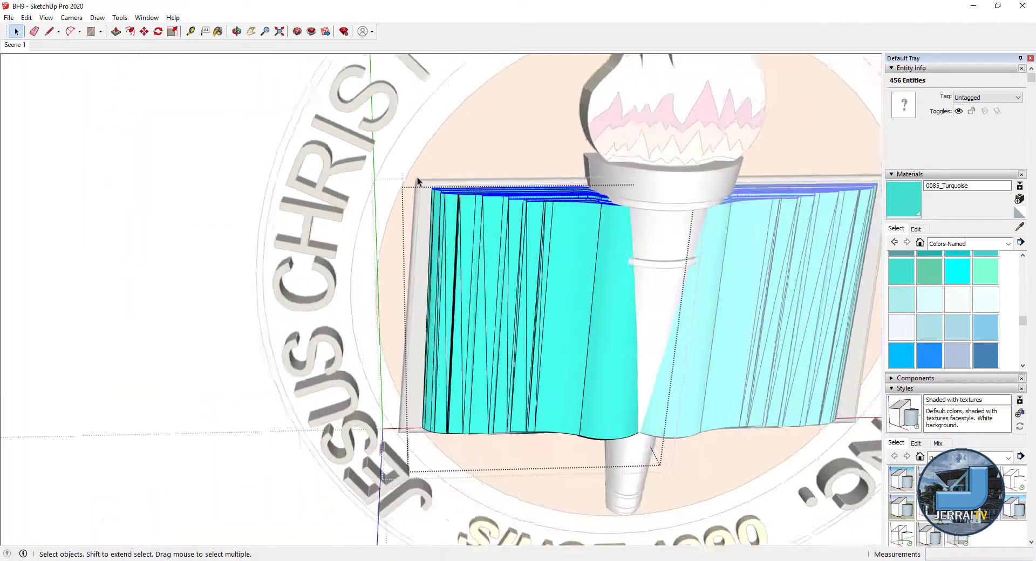
middle_click_drag(419, 175, 527, 296)
- Soften the book's edges with Soften/Smooth Edges, including coplanar edges
right_click(542, 319)
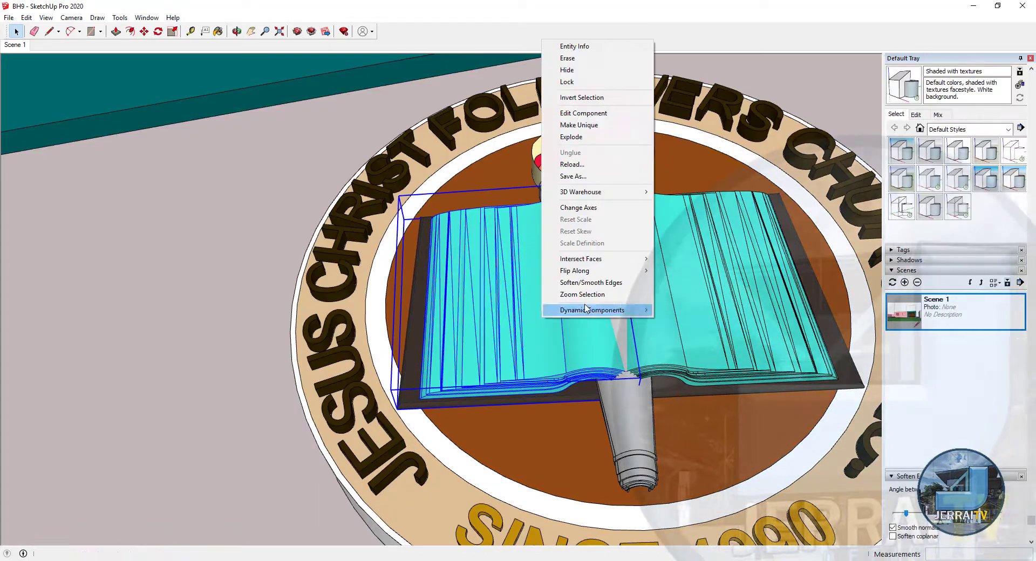
left_click(590, 306)
left_click(892, 536)
scroll(549, 202, "up", 3)
middle_click_drag(548, 201, 430, 296)
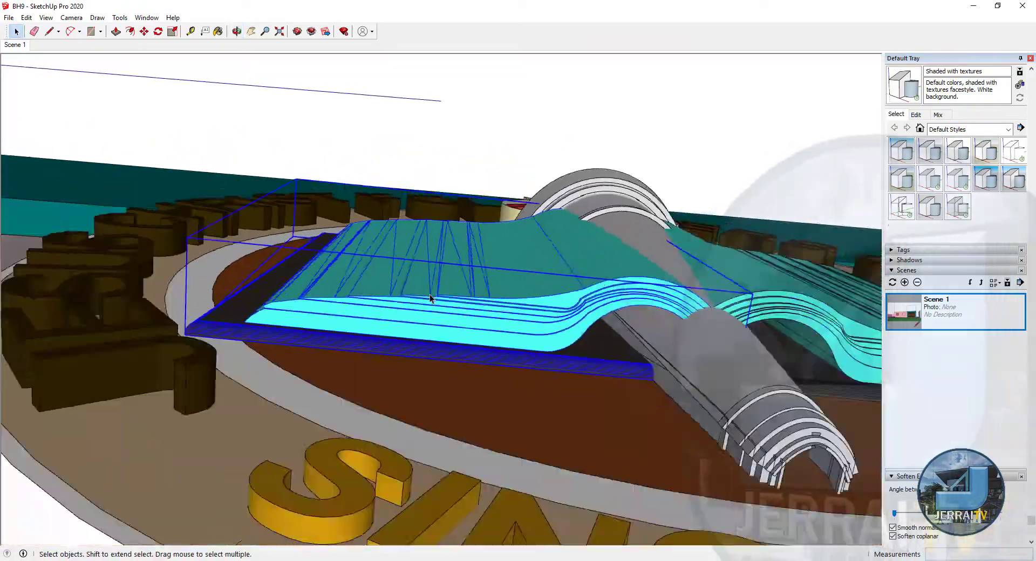
scroll(484, 267, "down", 4)
scroll(479, 253, "up", 6)
scroll(480, 254, "down", 5)
scroll(480, 253, "up", 4)
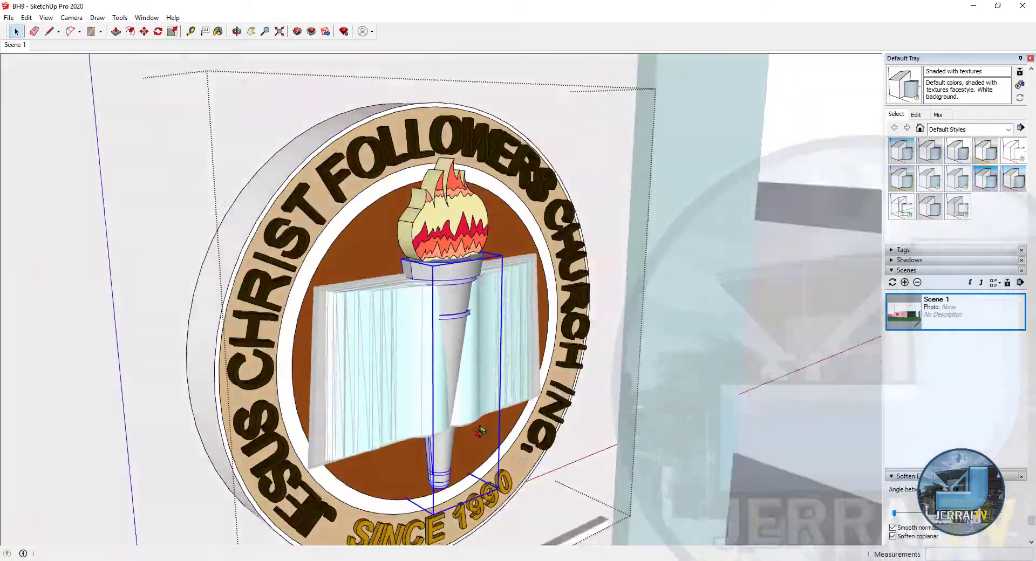
- Select the emblem's torch with the Scale tool and tilt the view of the logo
key("s")
left_click(400, 367)
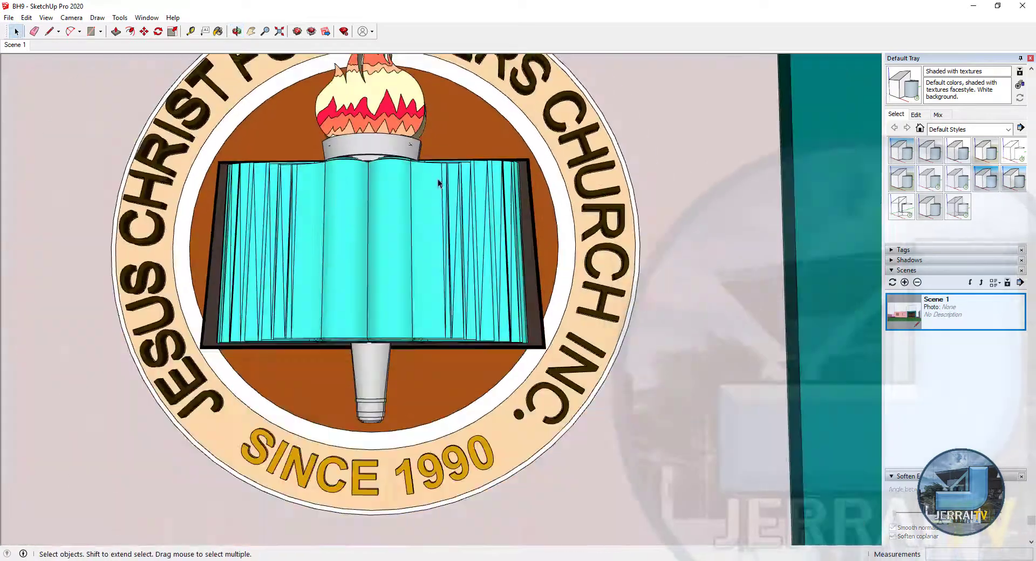
middle_click_drag(439, 182, 443, 228)
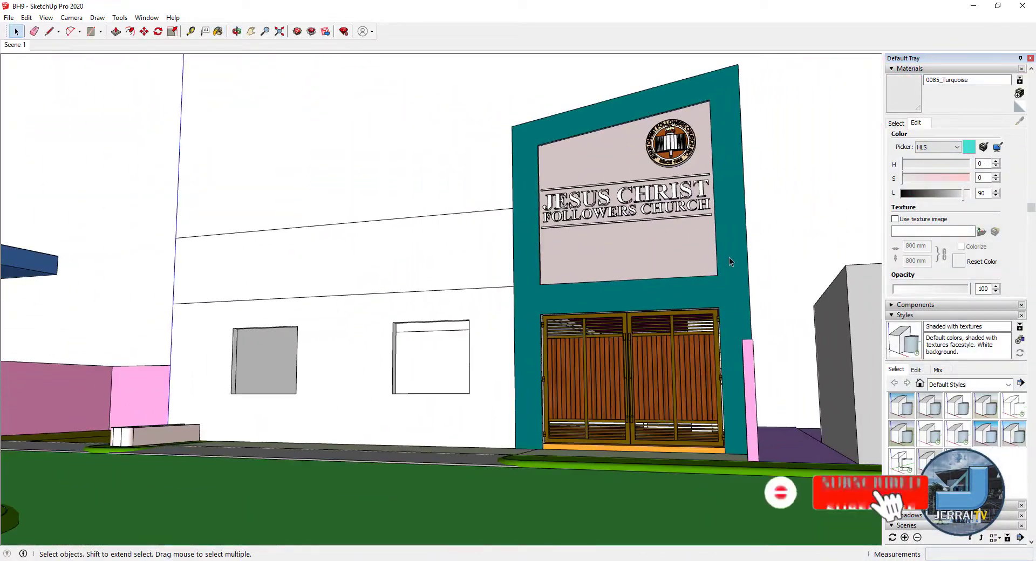
- Measure a 1-unit guide above the gates, return to Scene 1, and sample the teal facade material
middle_click_drag(633, 337, 485, 351)
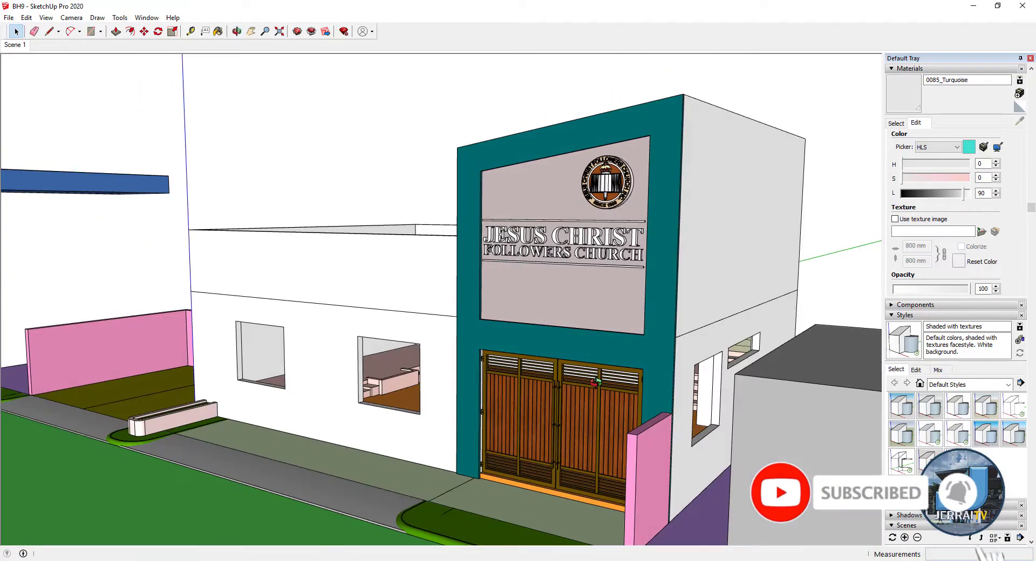
scroll(593, 378, "up", 5)
key("t")
left_click(577, 369)
type("1")
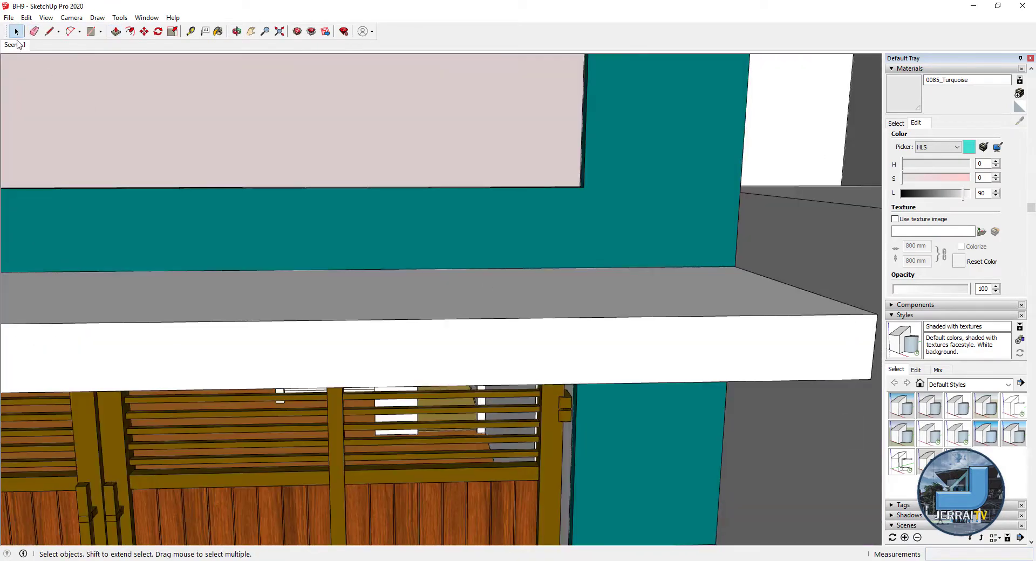
left_click(17, 45)
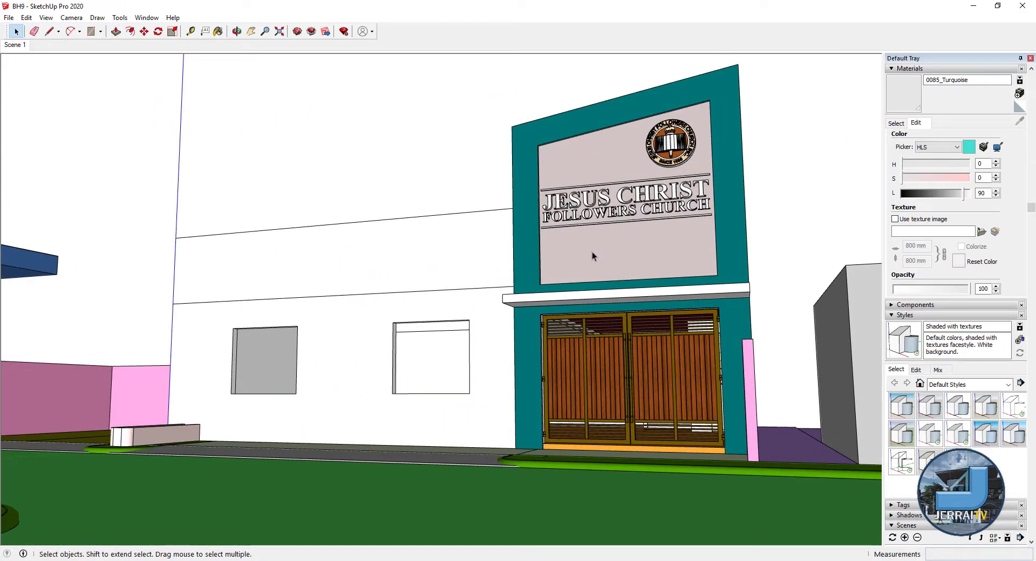
left_click(1019, 121)
- Edit the sampled dark teal material and browse for a texture image on the BackUp (E:) drive
left_click(915, 123)
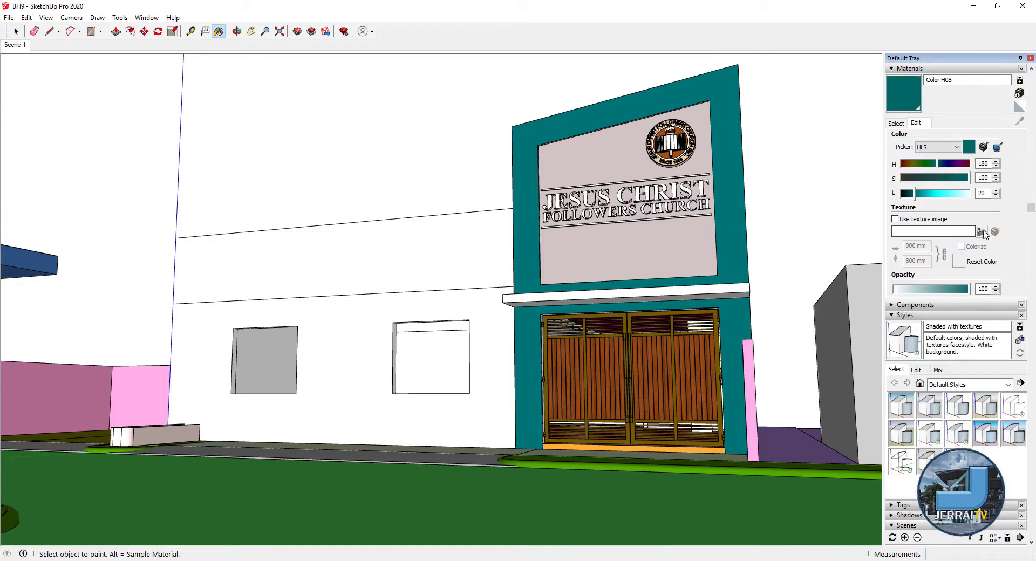
left_click(981, 232)
left_click(57, 268)
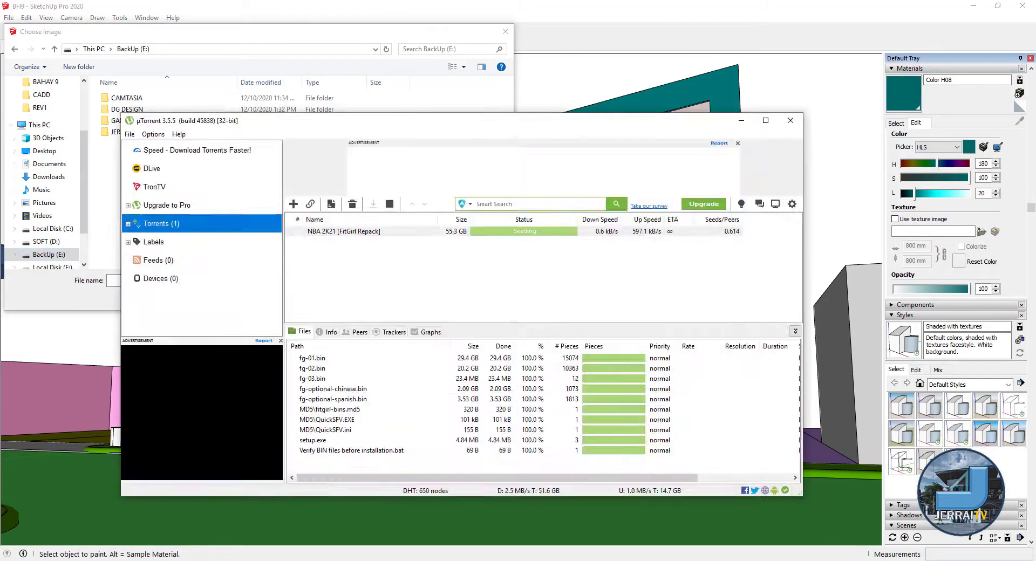
double_click(133, 134)
left_click(500, 280)
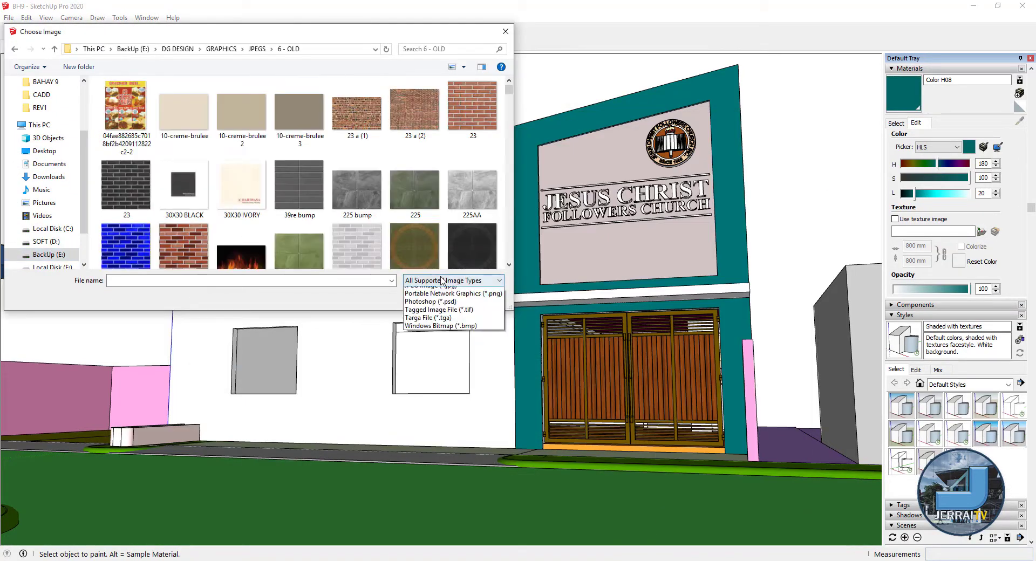
left_click(432, 323)
- Load the stacked stone slab JPEG from the 20 - 2020 folder as the material's texture
left_click(257, 48)
scroll(144, 216, "down", 3)
left_click(145, 240)
double_click(132, 251)
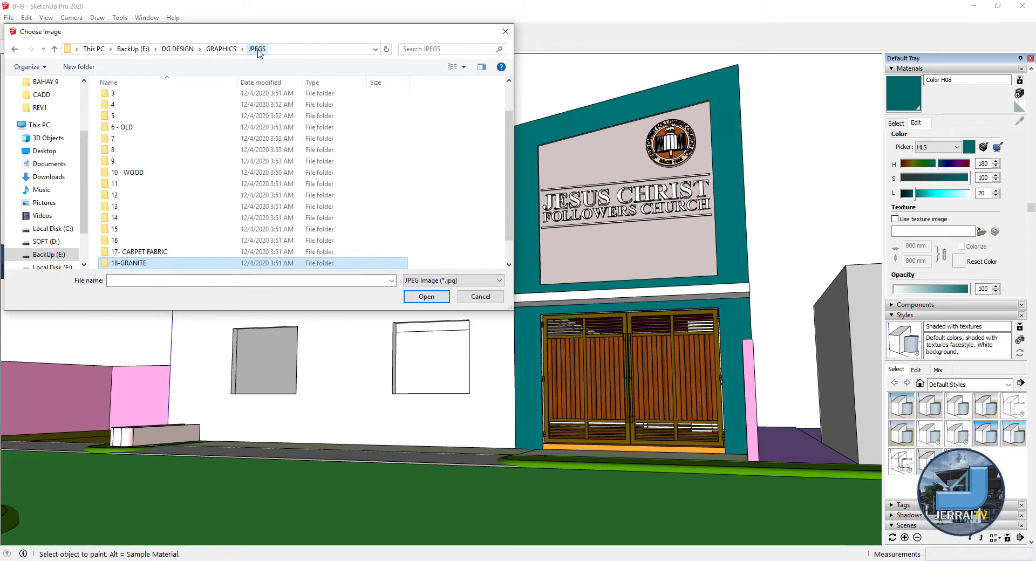
scroll(345, 160, "down", 5)
scroll(344, 160, "down", 3)
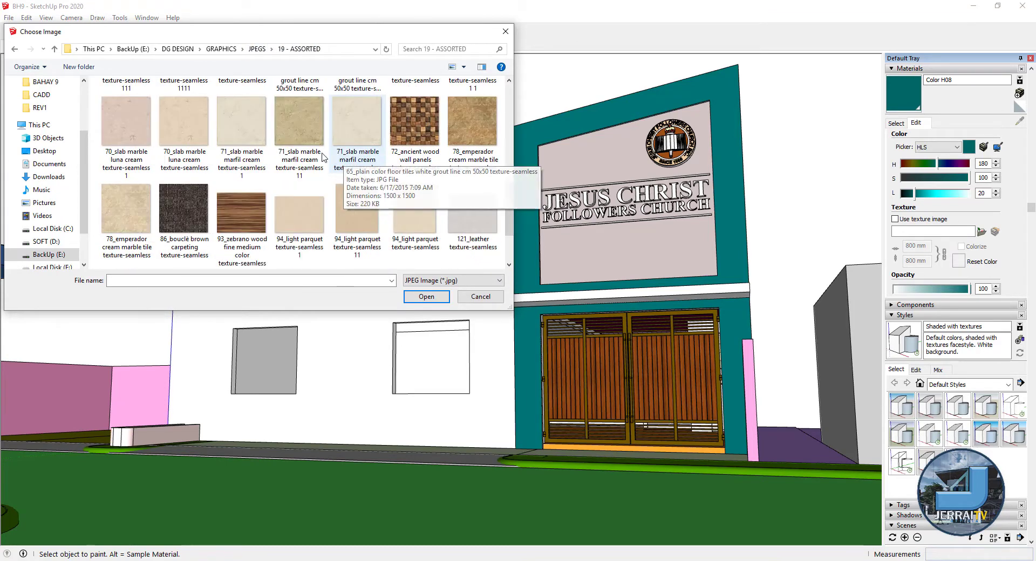
left_click(256, 49)
key("Return")
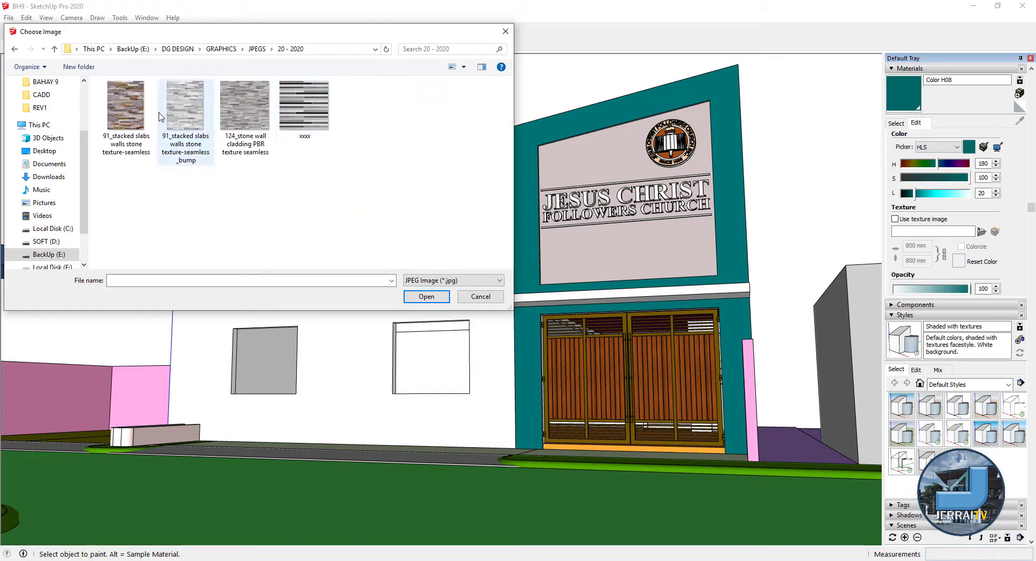
double_click(185, 108)
scroll(810, 243, "up", 3)
key("space")
scroll(749, 238, "down", 3)
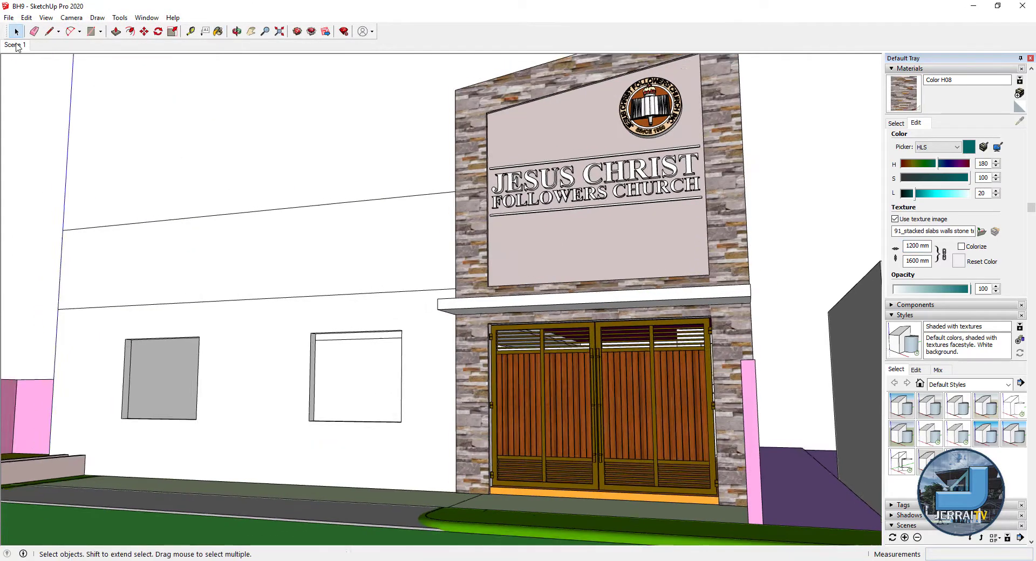
- Paint the gate frame black
left_click(895, 123)
scroll(647, 358, "up", 3)
left_click(903, 194)
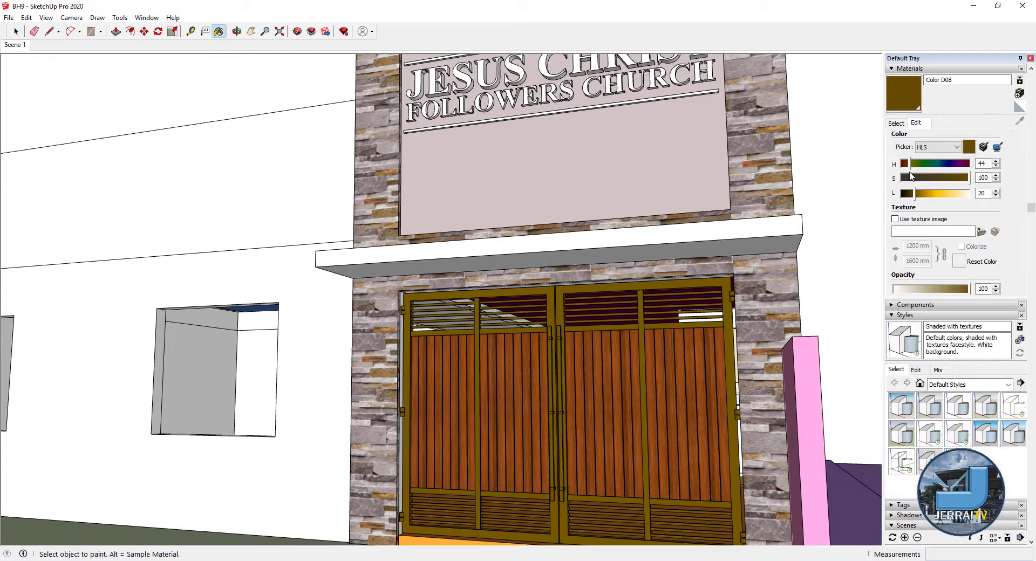
left_click(609, 378)
key("space")
scroll(854, 279, "down", 5)
scroll(588, 437, "up", 4)
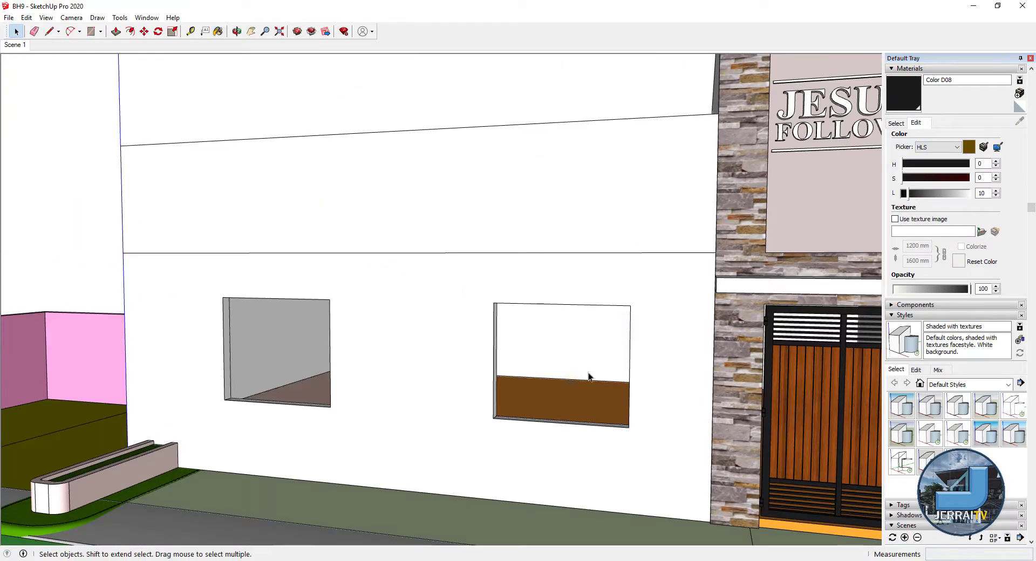
scroll(587, 377, "down", 1)
- Draw a pane rectangle across the window opening and rotate it upright against the wall
key("r")
left_click(521, 321)
left_click(603, 397)
right_click(578, 371)
key("m")
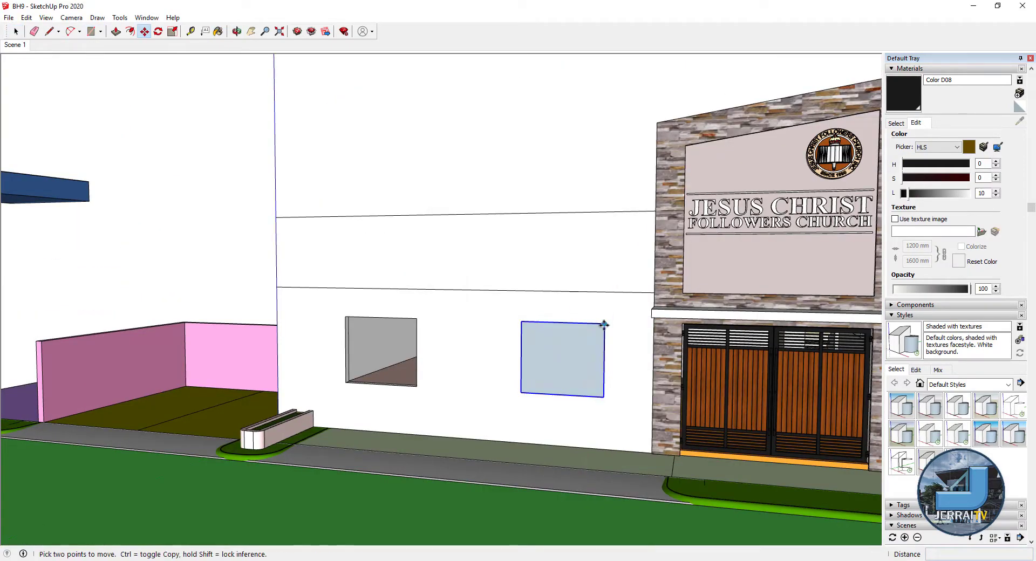
mouse_move(440, 388)
middle_mouse_down()
mouse_move(354, 462)
mouse_move(211, 109)
middle_mouse_up()
key("q")
scroll(545, 416, "up", 3)
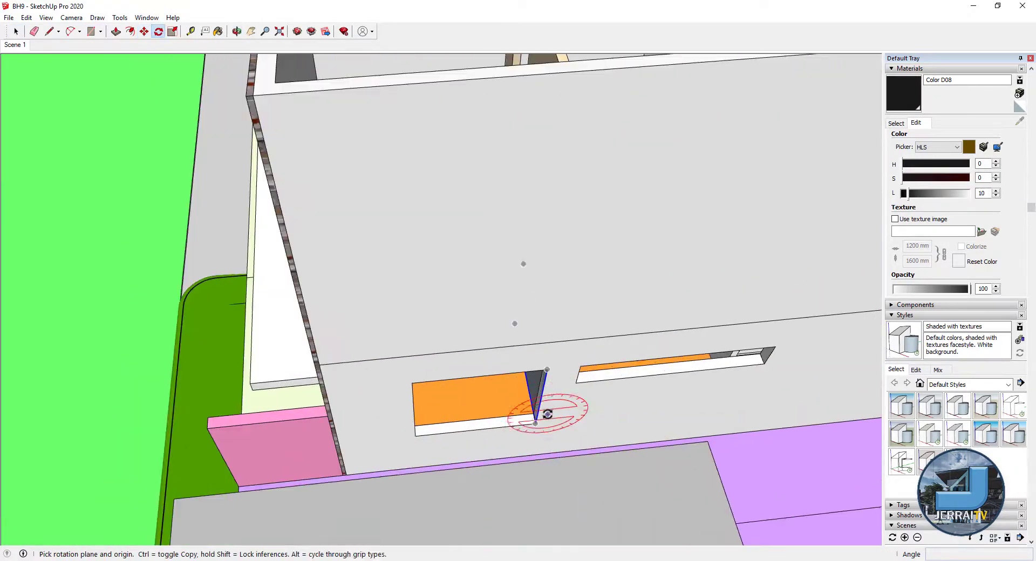
scroll(537, 424, "up", 2)
left_click(537, 425)
left_click(481, 416)
key("space")
- Move the window rectangle 50 into the wall opening
mouse_move(481, 416)
middle_mouse_down()
mouse_move(400, 490)
mouse_move(403, 281)
mouse_move(423, 233)
middle_mouse_up()
scroll(479, 342, "up", 2)
key("p")
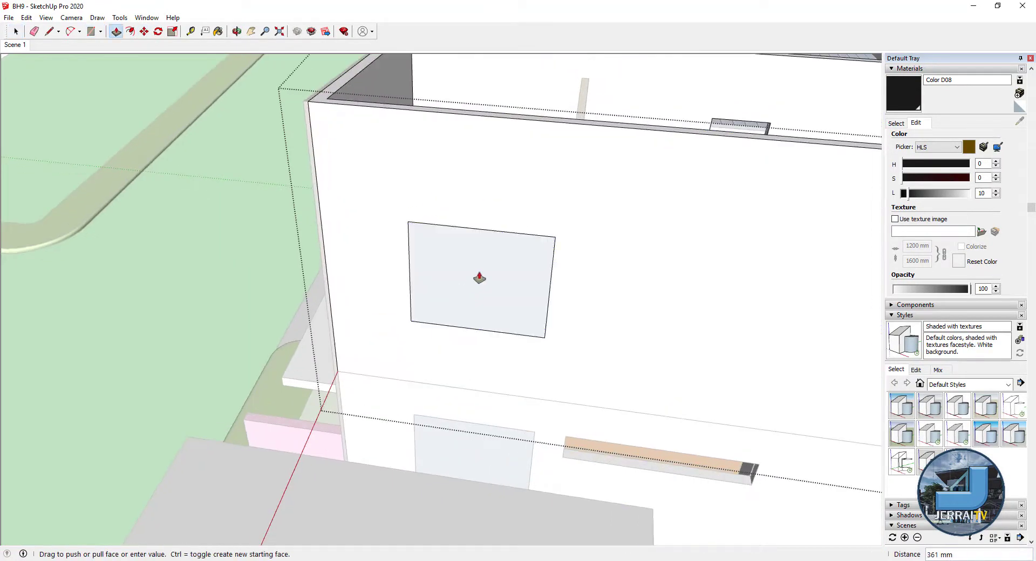
middle_click_drag(479, 342, 489, 209)
key("space")
scroll(520, 281, "down", 5)
mouse_move(520, 282)
middle_mouse_down()
mouse_move(509, 323)
mouse_move(424, 375)
mouse_move(447, 435)
mouse_move(441, 394)
mouse_move(532, 347)
middle_mouse_up()
left_click(486, 305)
type("m50")
key("space")
scroll(441, 393, "down", 2)
scroll(562, 328, "down", 3)
- Copy the upper window face beside the original using Move with Ctrl
left_click(408, 321)
scroll(409, 321, "up", 2)
key("m")
key("ctrl")
left_click(391, 315)
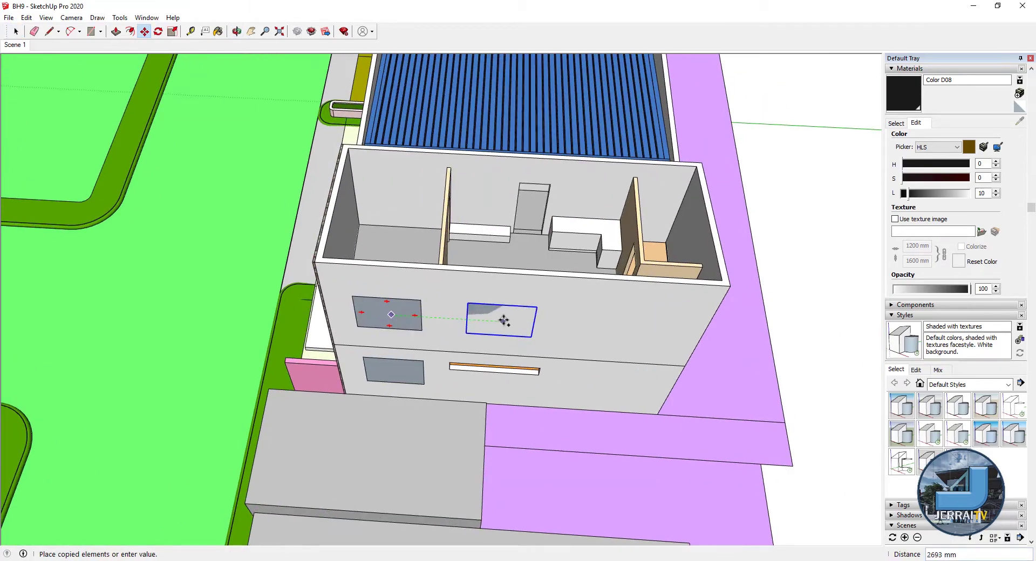
left_click(491, 321)
scroll(492, 320, "down", 3)
key("space")
key("p")
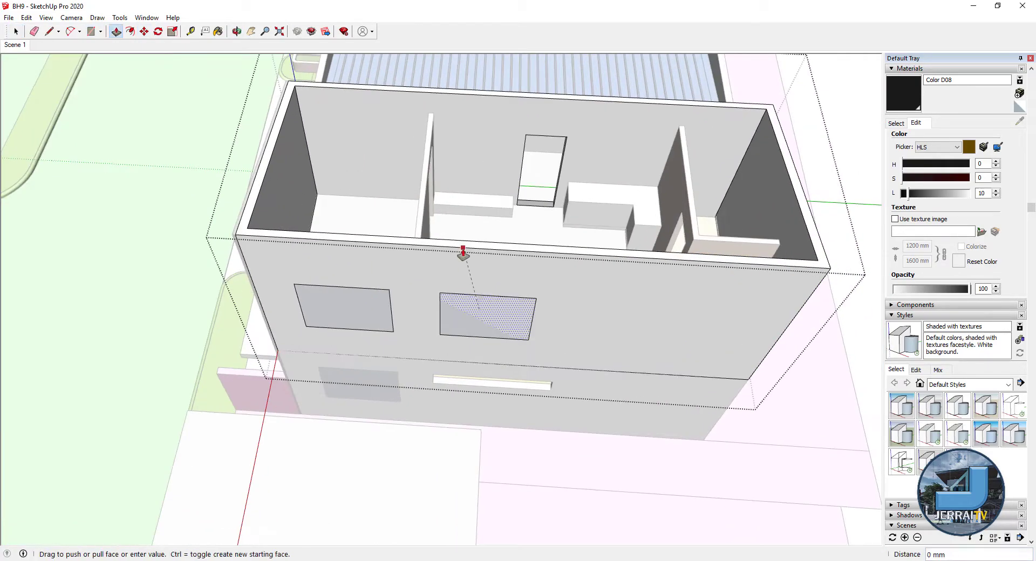
key("space")
mouse_move(460, 254)
middle_mouse_down()
mouse_move(628, 220)
mouse_move(273, 256)
middle_mouse_up()
- Inside the window component, offset the window outline inward and delete the inner face
scroll(273, 256, "up", 3)
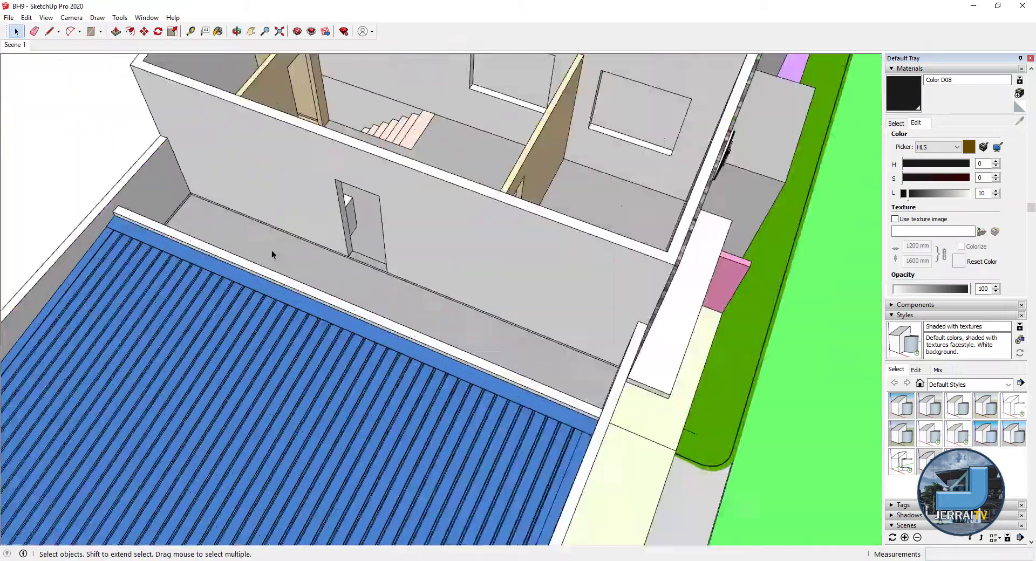
double_click(289, 403)
key("f")
scroll(388, 372, "up", 3)
left_click(389, 367)
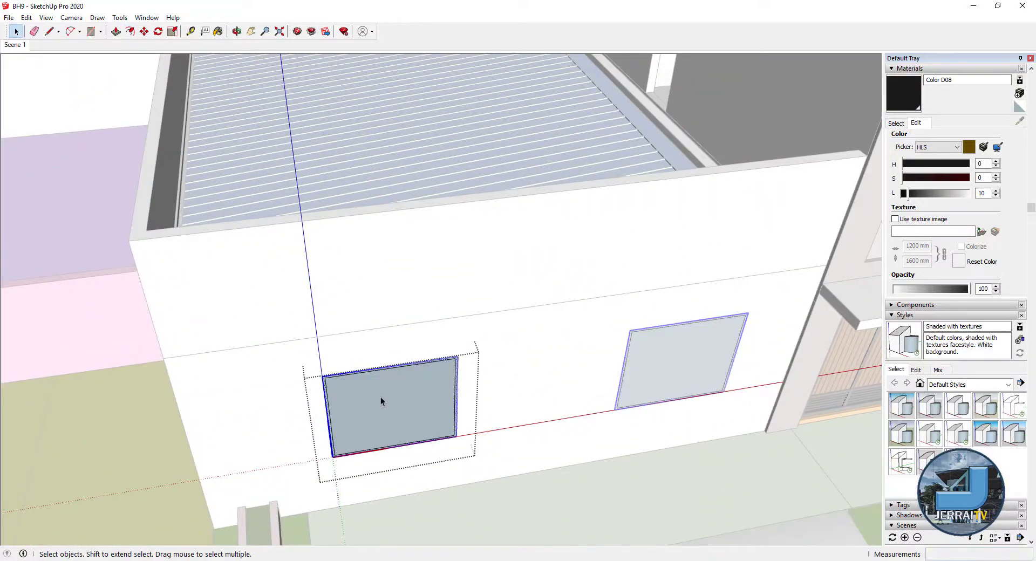
key("Delete")
- Pull the window frame ring out 75 mm
scroll(324, 407, "up", 3)
scroll(316, 413, "up", 3)
key("p")
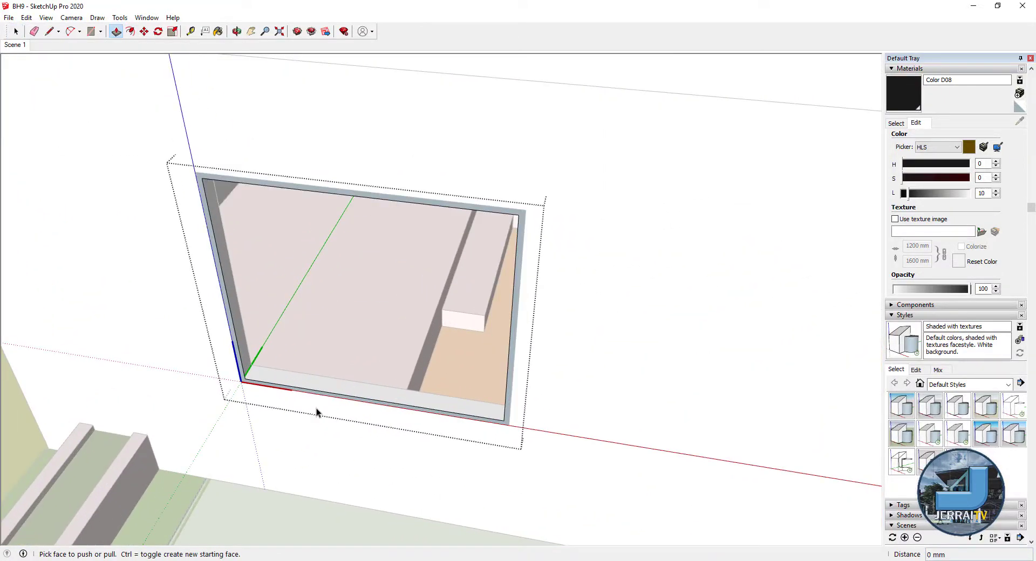
left_click(369, 383)
scroll(354, 400, "up", 2)
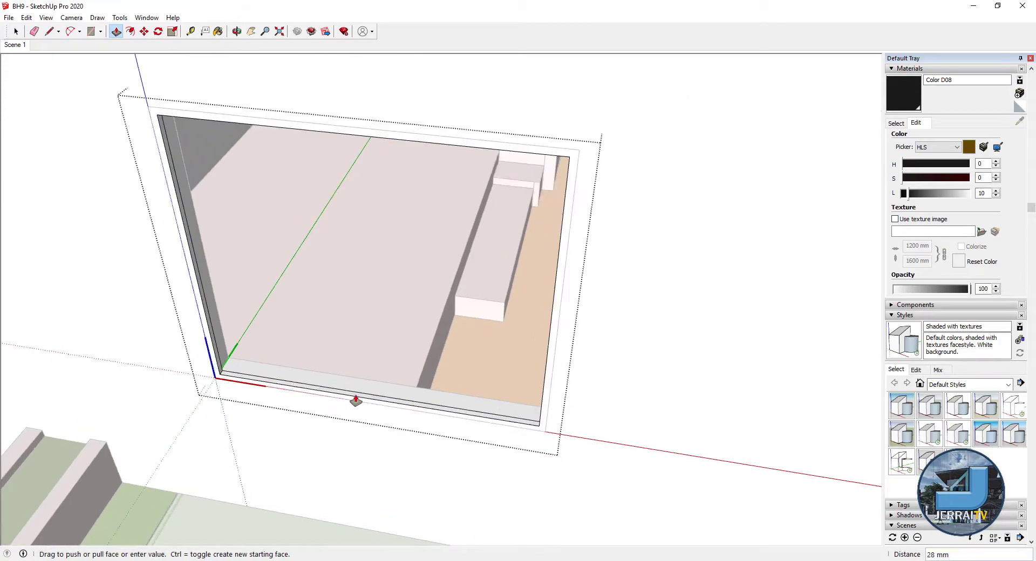
type("75")
key("Return")
- Paint the window frame black
key("m")
scroll(155, 400, "up", 5)
scroll(562, 363, "down", 5)
key("b")
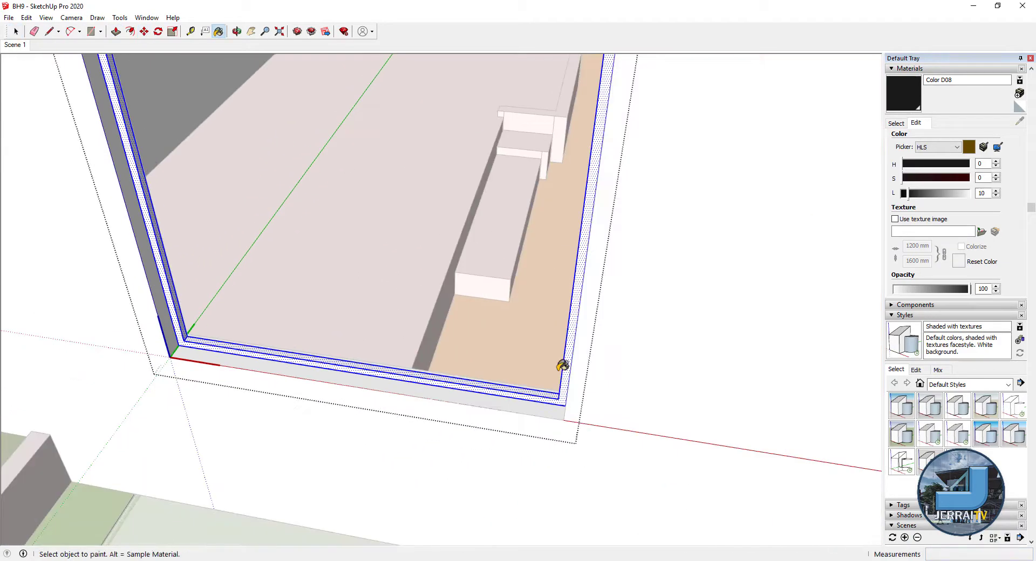
left_click(581, 355)
key("space")
scroll(653, 432, "down", 3)
scroll(535, 419, "up", 2)
scroll(535, 419, "up", 3)
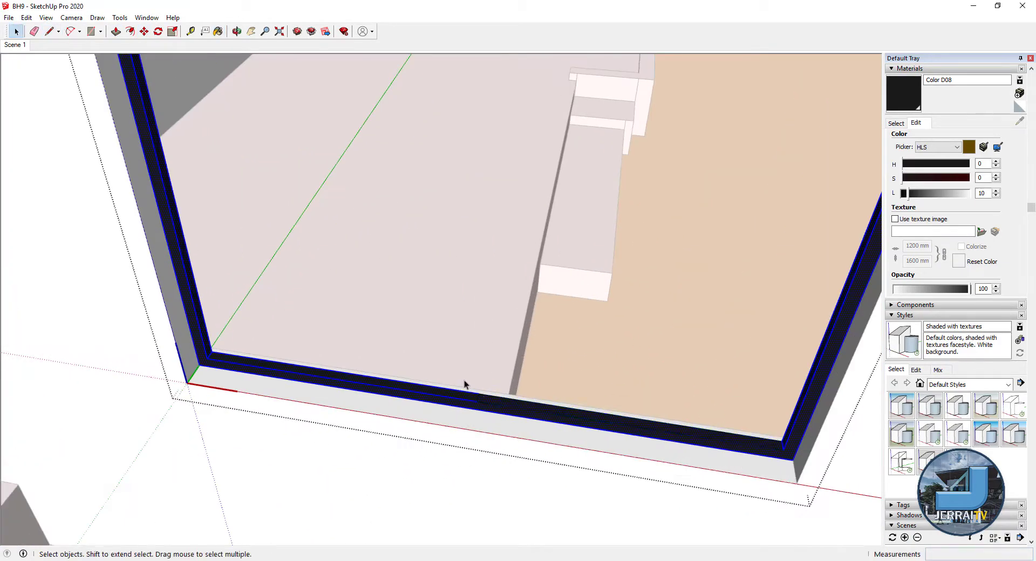
scroll(463, 386, "up", 2)
- Erase stray frame edges and select the finished black window frame
key("m")
scroll(481, 432, "up", 2)
key("e")
scroll(479, 386, "up", 2)
key("p")
scroll(465, 381, "down", 2)
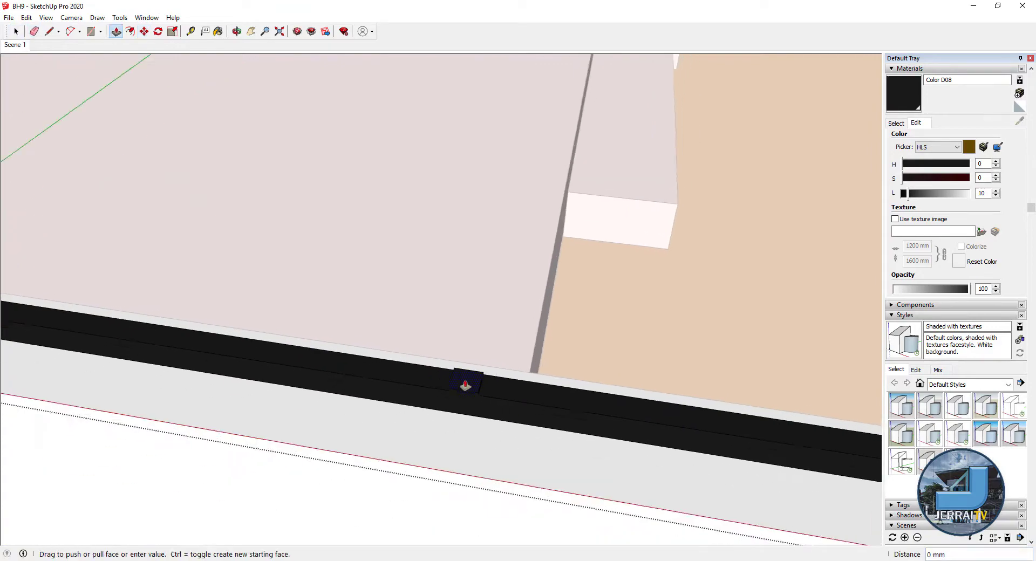
scroll(464, 269, "down", 5)
key("space")
left_click(542, 348)
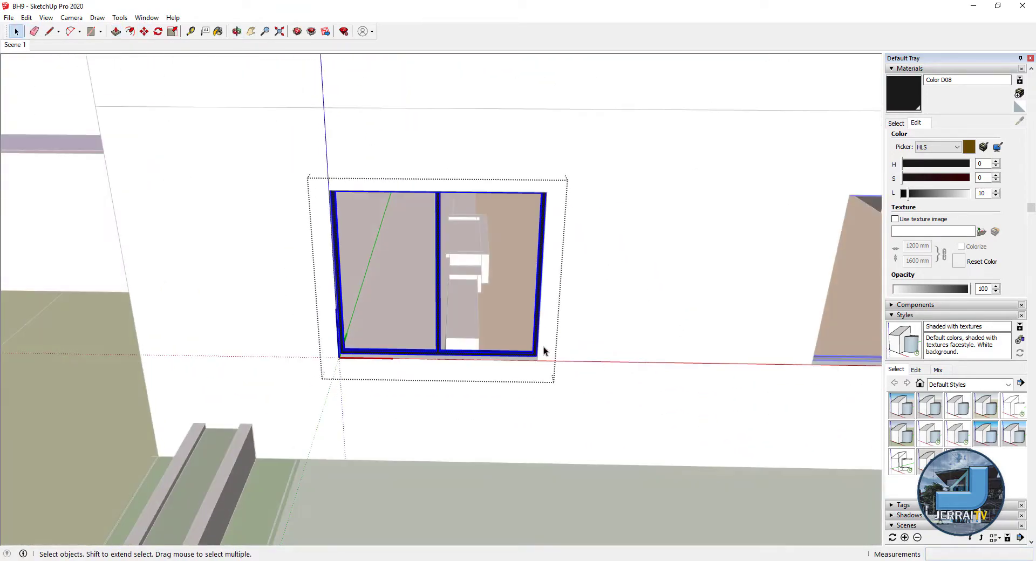
scroll(484, 366, "down", 5)
- Orbit out to review the whole building, then return to the saved Scene 1 front view
mouse_move(484, 365)
middle_mouse_down()
mouse_move(811, 352)
mouse_move(412, 462)
mouse_move(301, 347)
mouse_move(335, 312)
mouse_move(339, 182)
middle_mouse_up()
scroll(291, 356, "down", 2)
key("p")
key("space")
scroll(335, 180, "up", 2)
scroll(577, 359, "up", 2)
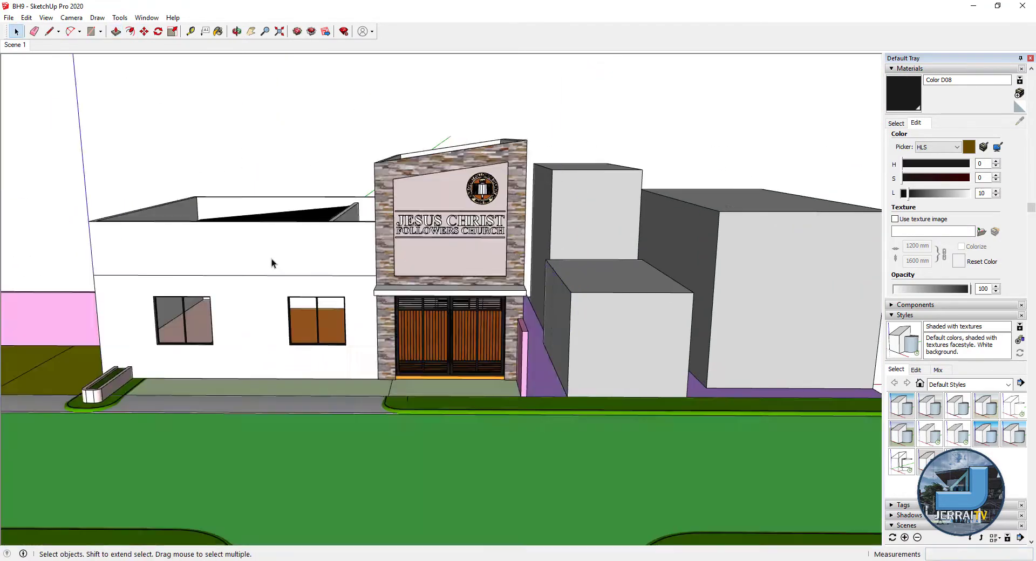
left_click(14, 45)
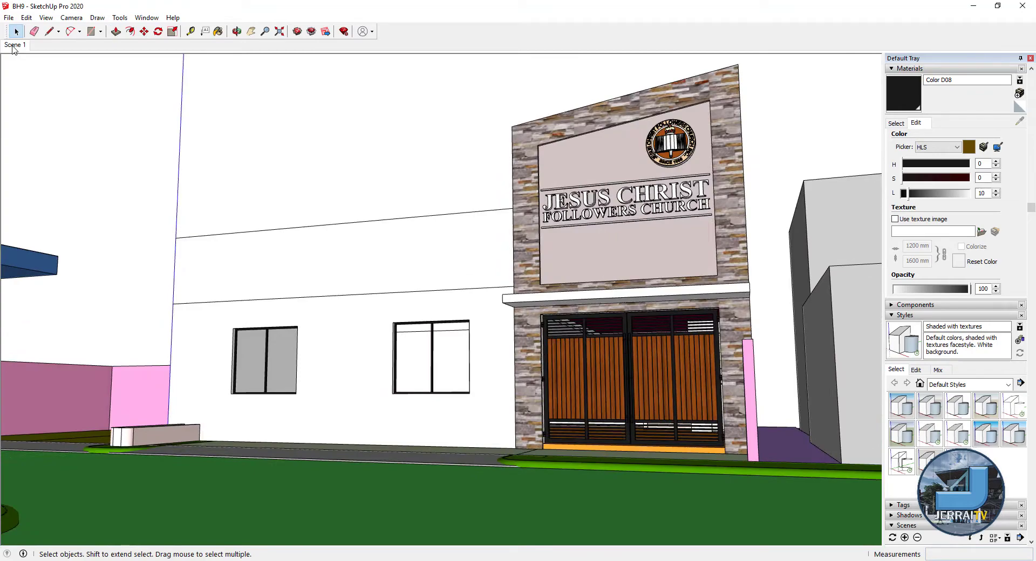
- Move the circular emblem on the sign panel 30 mm and return to the Scene 1 front view
scroll(669, 143, "up", 2)
scroll(669, 143, "up", 2)
scroll(663, 149, "up", 2)
double_click(664, 151)
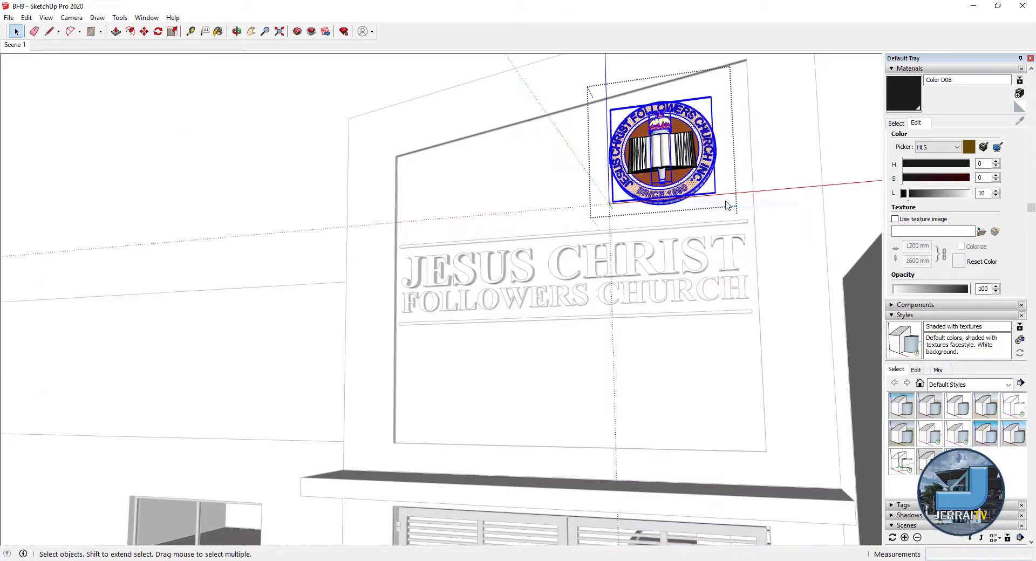
key("Escape")
scroll(725, 205, "up", 2)
scroll(755, 243, "up", 3)
key("m")
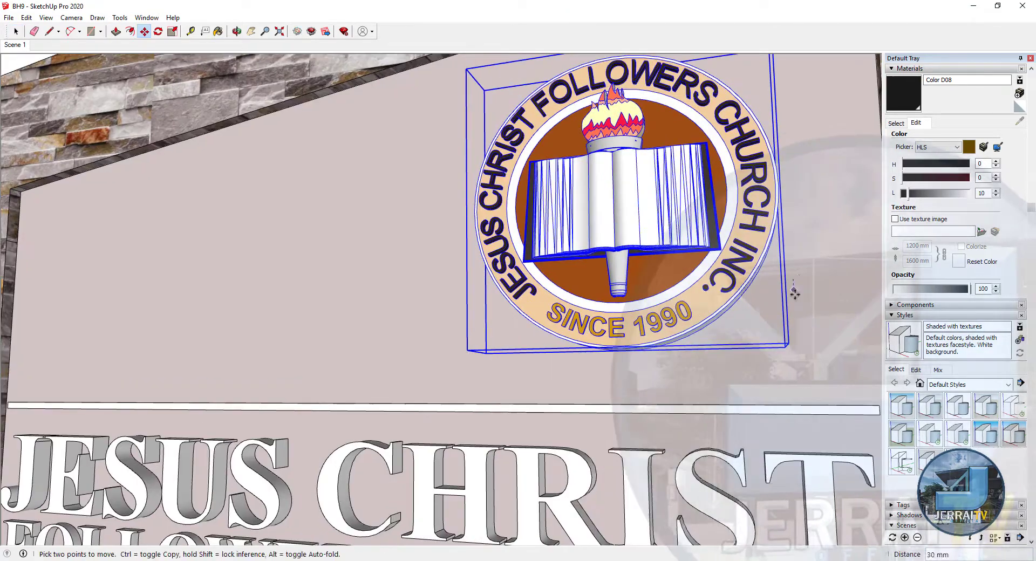
key("space")
left_click(16, 45)
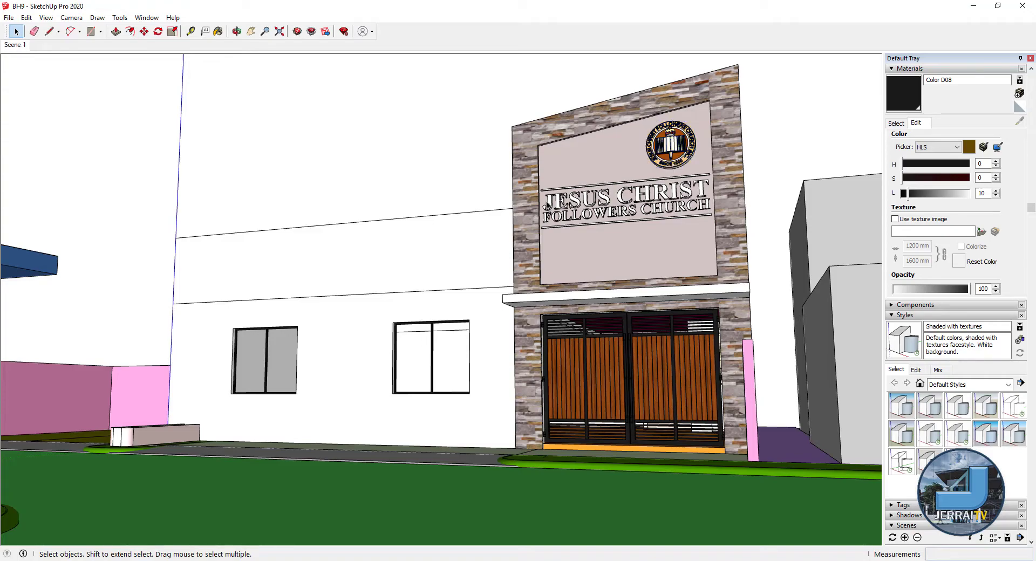
mouse_move(547, 204)
middle_mouse_down()
mouse_move(477, 385)
mouse_move(613, 355)
middle_mouse_up()
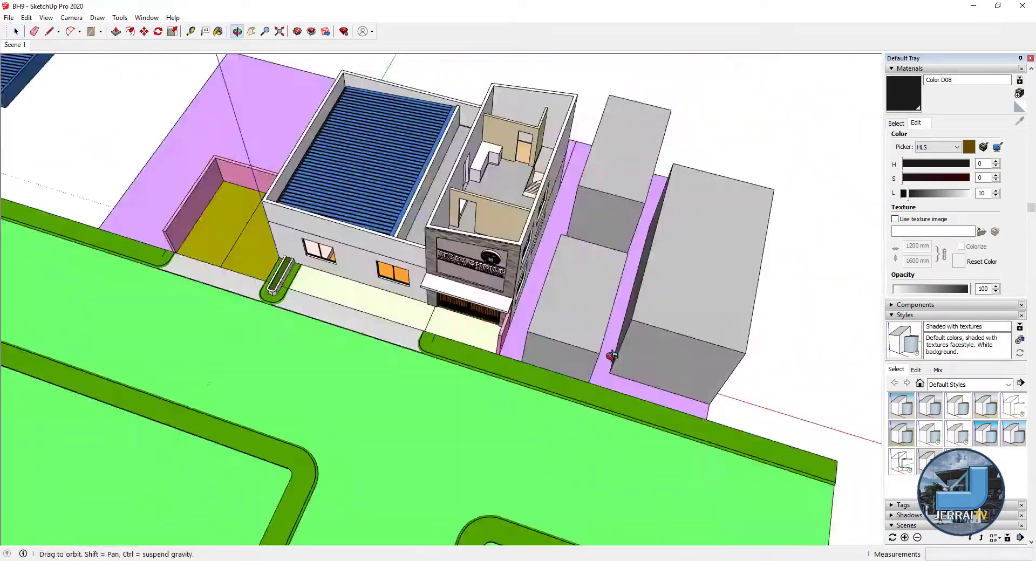
key("Page_Up")
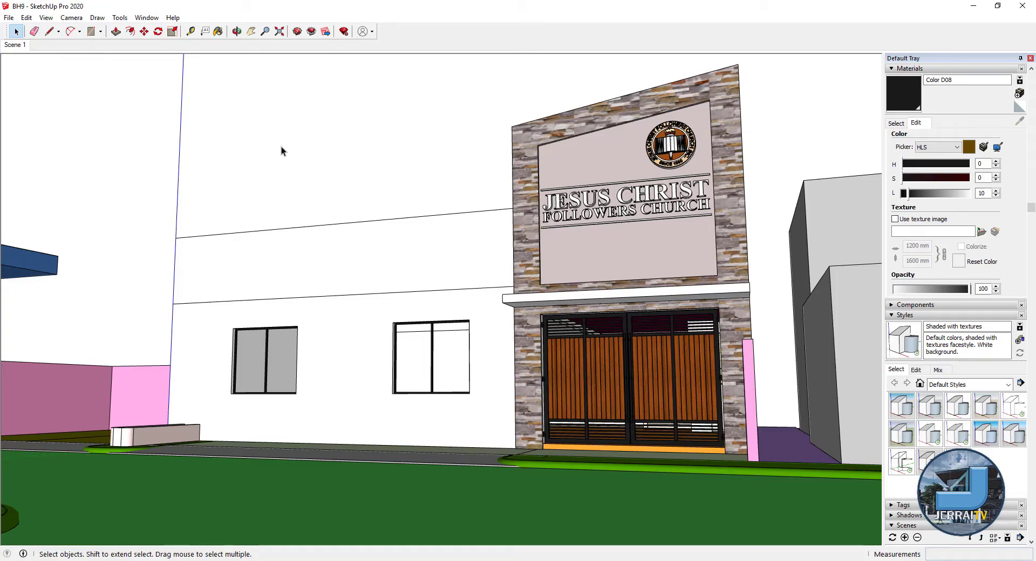
middle_click_drag(281, 147, 409, 389)
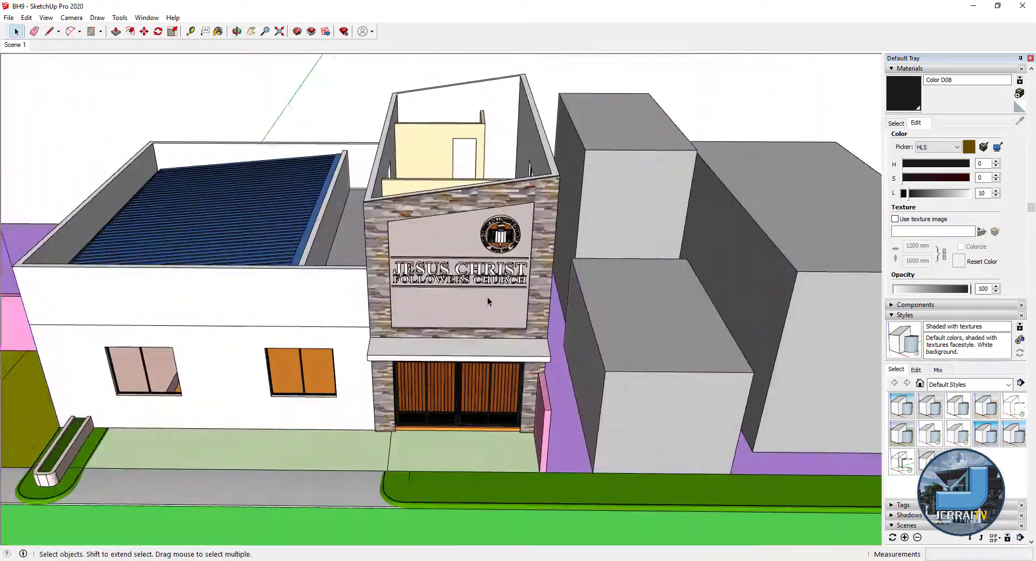
- Orbit through the entrance doors into the interior to view the ceiling and stairs
scroll(487, 297, "up", 5)
scroll(503, 303, "up", 4)
middle_click_drag(504, 227, 328, 254, "shift")
scroll(328, 254, "up", 3)
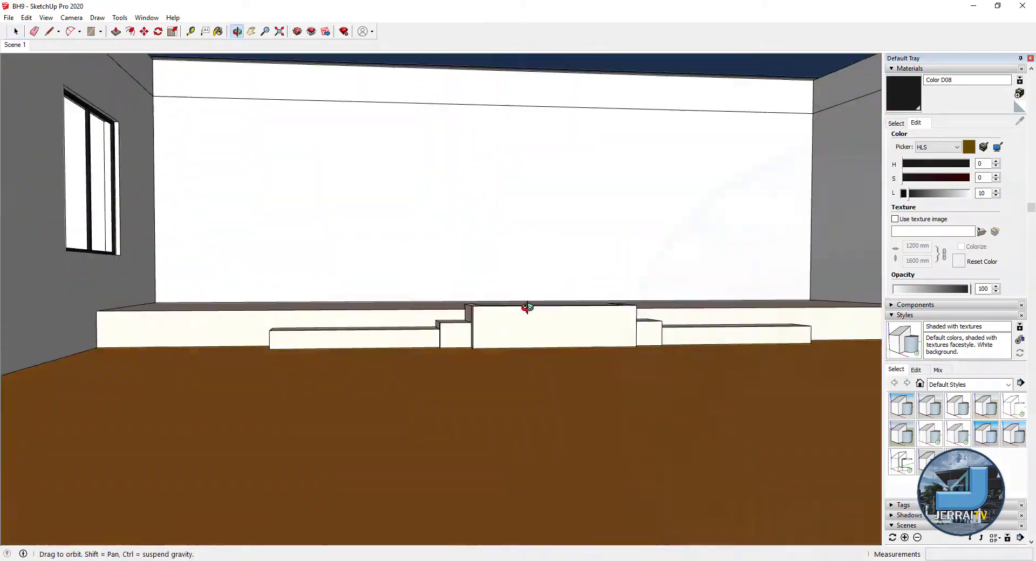
scroll(497, 319, "down", 3)
scroll(496, 326, "down", 2)
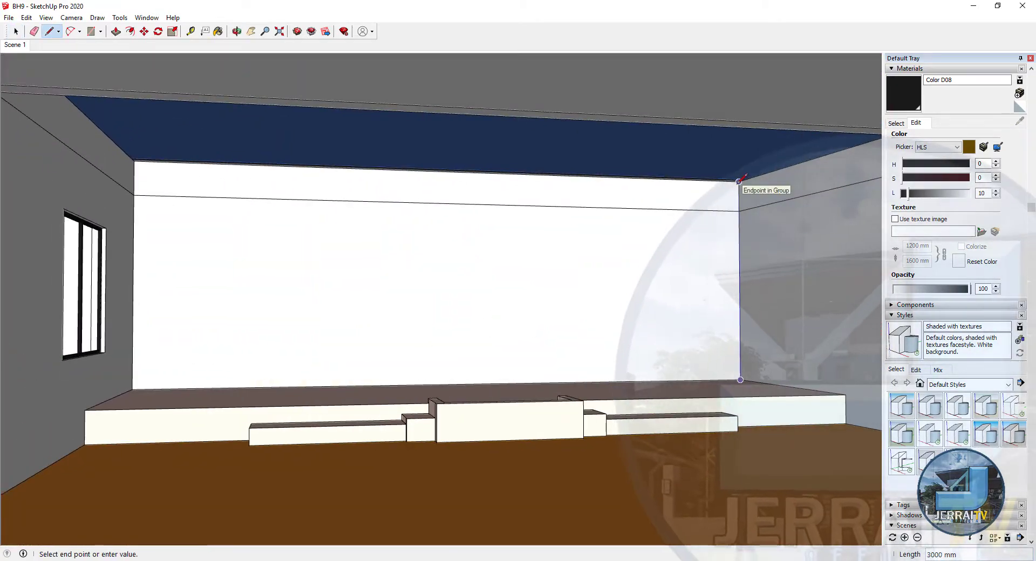
mouse_move(38, 82)
middle_mouse_down()
mouse_move(467, 300)
mouse_move(500, 363)
mouse_move(293, 251)
mouse_move(309, 261)
mouse_move(319, 381)
mouse_move(368, 198)
middle_mouse_up()
- Start a line at the ceiling corner, then orbit around inside to frame the Scene 2 view
key("l")
left_click(413, 92)
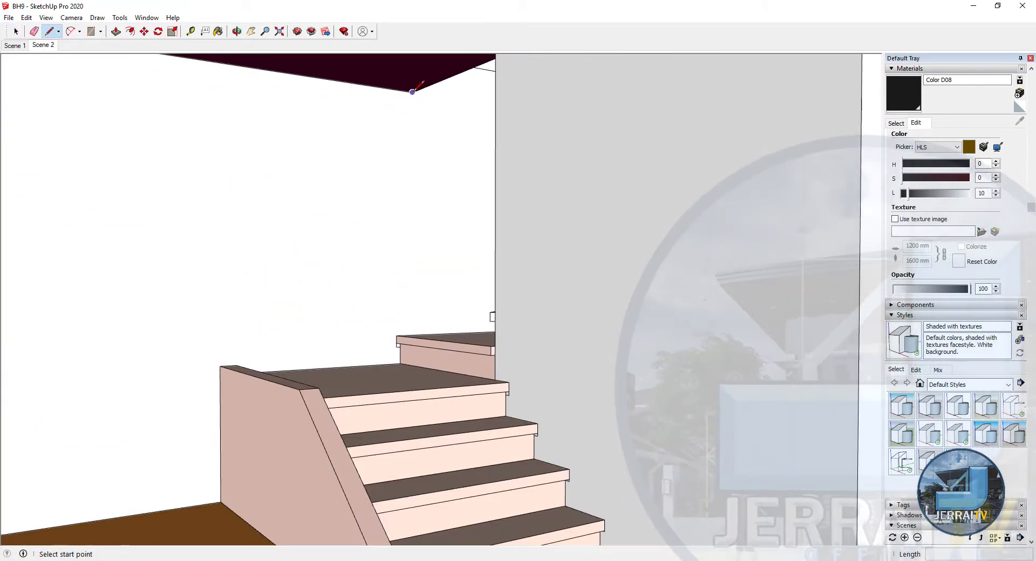
scroll(412, 92, "down", 2)
key("space")
mouse_move(381, 162)
middle_mouse_down()
mouse_move(444, 342)
mouse_move(238, 225)
middle_mouse_up()
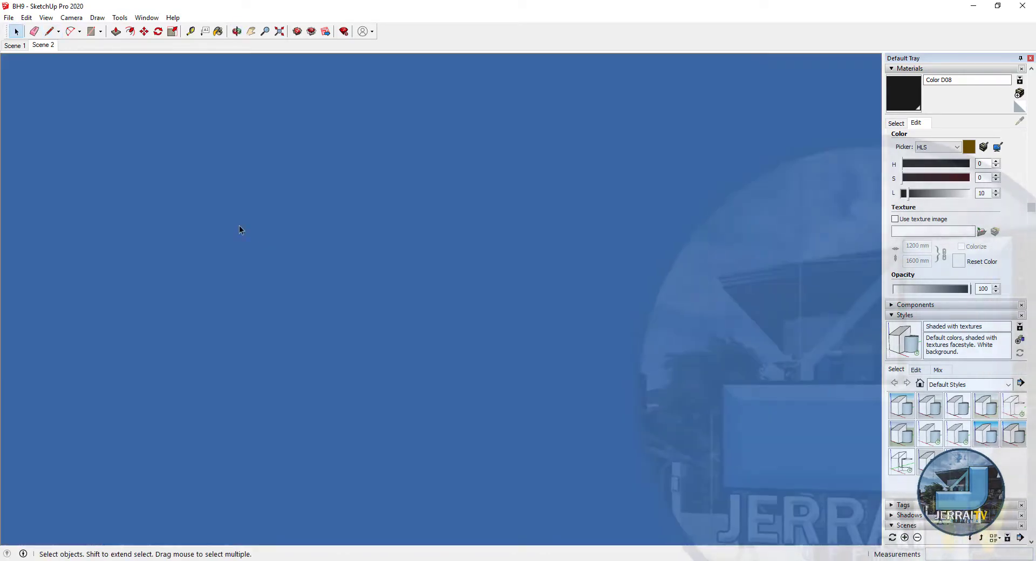
- Move the upper room group 500 mm
scroll(238, 225, "down", 3)
scroll(449, 219, "down", 3)
middle_click_drag(448, 220, 358, 233)
scroll(359, 233, "down", 4)
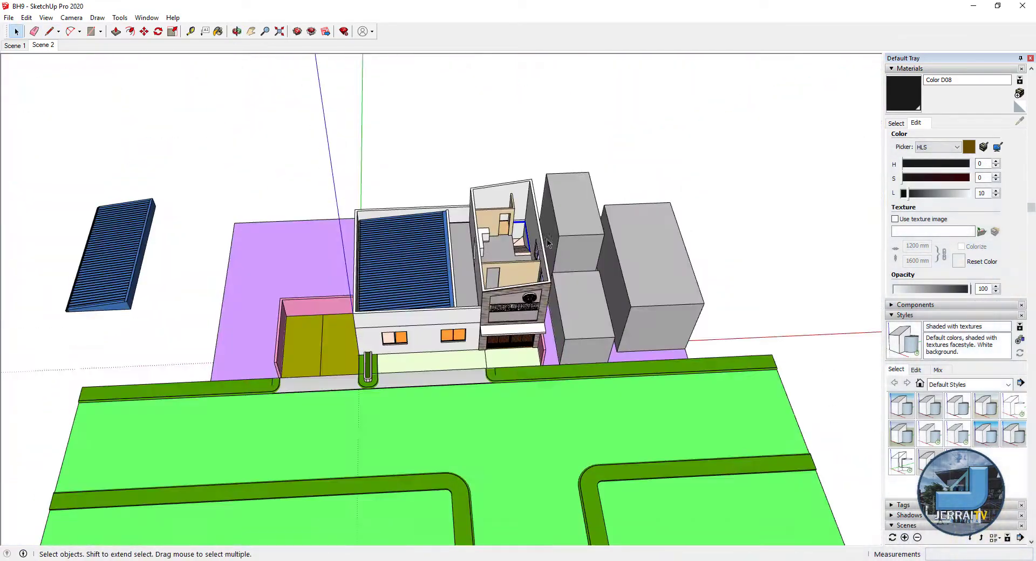
scroll(547, 243, "up", 3)
left_click(517, 110)
key("m")
scroll(671, 254, "up", 3)
scroll(675, 241, "up", 2)
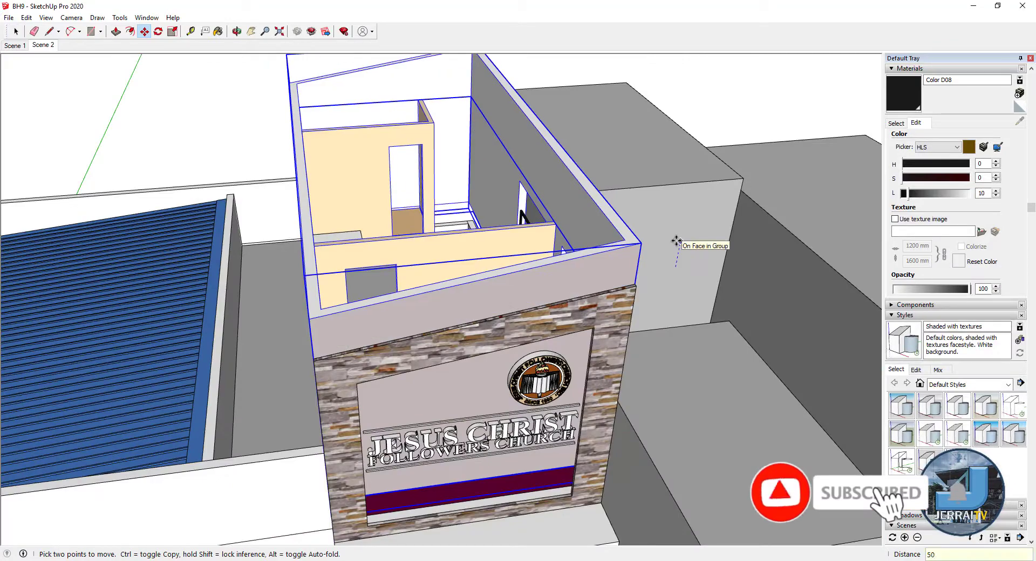
mouse_move(676, 241)
middle_mouse_down()
mouse_move(610, 312)
mouse_move(557, 260)
middle_mouse_up()
scroll(558, 260, "up", 2)
type("500")
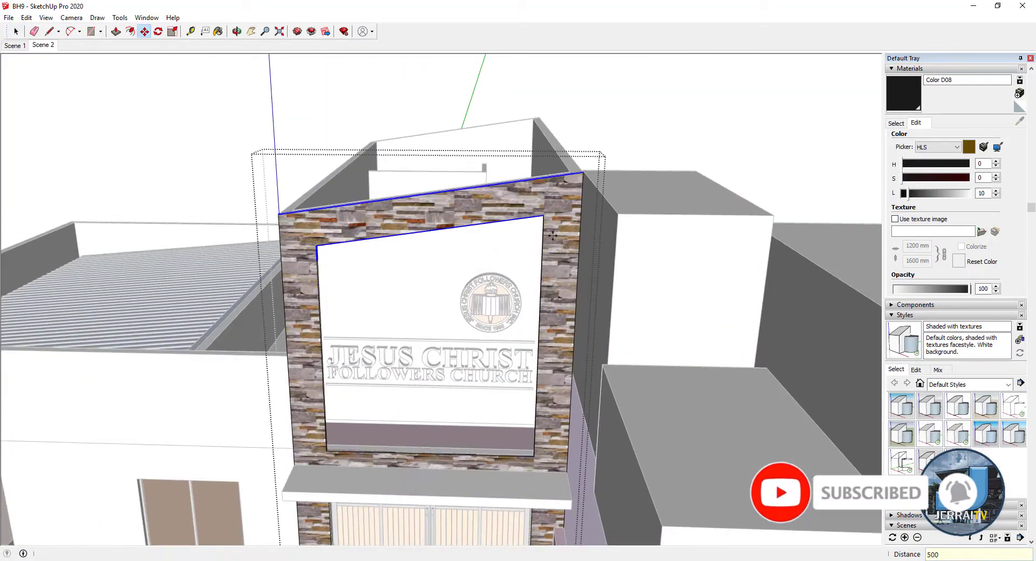
key("Return")
key("space")
- Push the entrance canopy slab outward
scroll(552, 235, "down", 3)
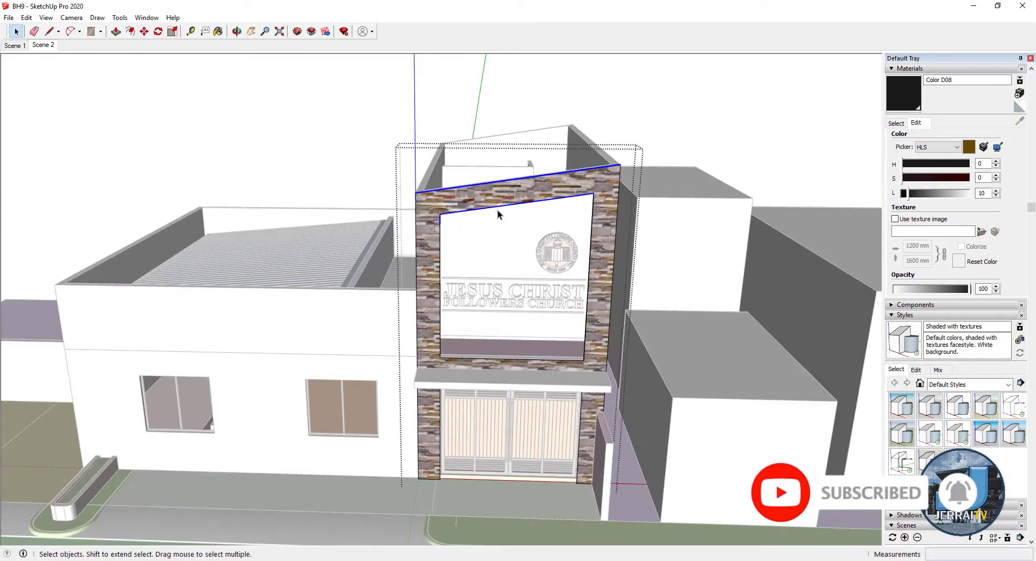
left_click(529, 377)
scroll(528, 378, "up", 3)
mouse_move(528, 377)
middle_mouse_down()
mouse_move(527, 407)
mouse_move(464, 350)
middle_mouse_up()
key("Return")
key("space")
scroll(447, 307, "down", 2)
scroll(327, 237, "up", 3)
- Offset the stone sign frame face's edges into a thin border and erase stray lines
left_click(327, 238)
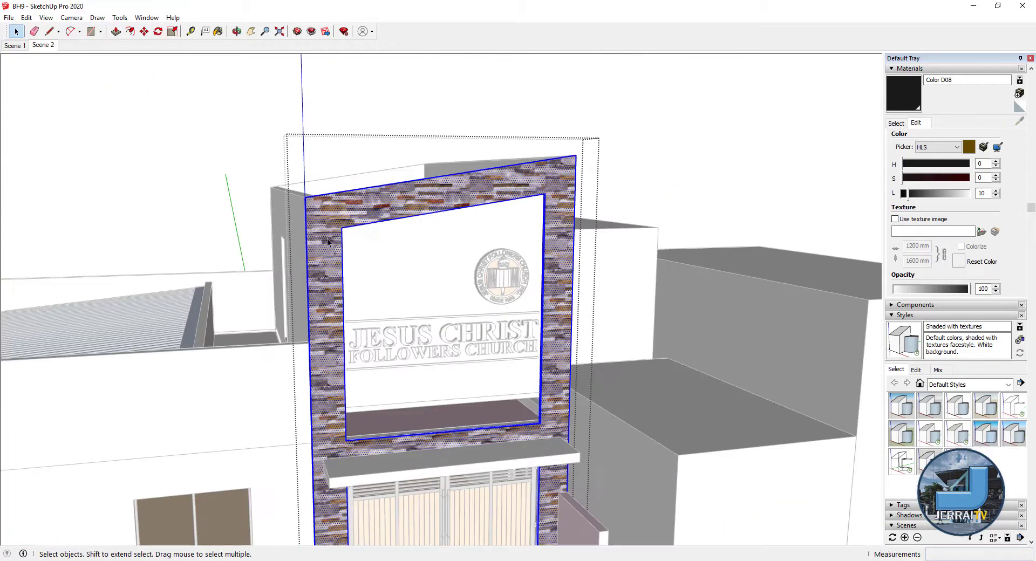
key("f")
scroll(343, 204, "up", 2)
scroll(343, 205, "down", 3)
scroll(486, 426, "up", 4)
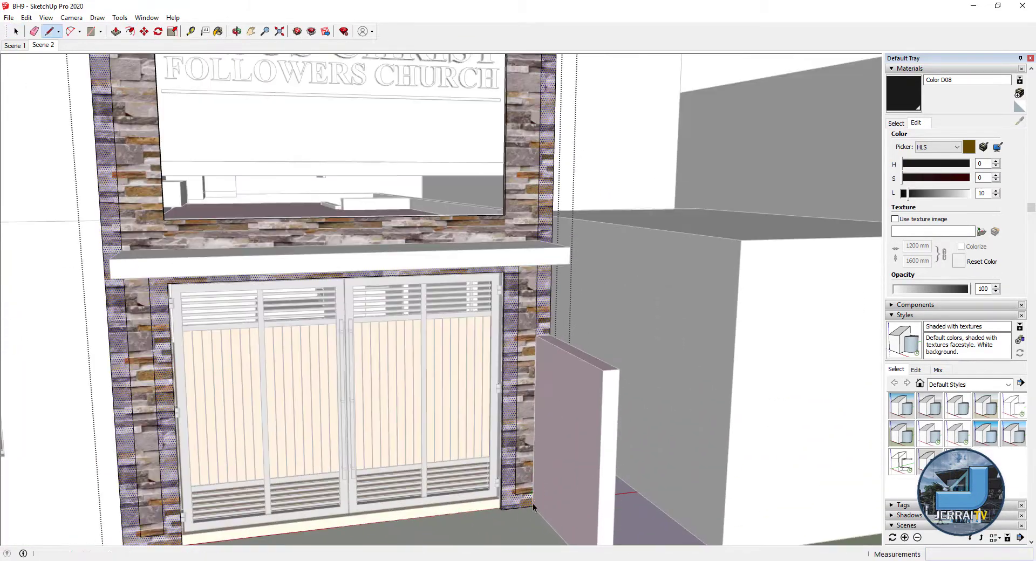
scroll(468, 378, "down", 1)
scroll(468, 350, "down", 2)
key("e")
middle_click_drag(458, 430, 448, 410)
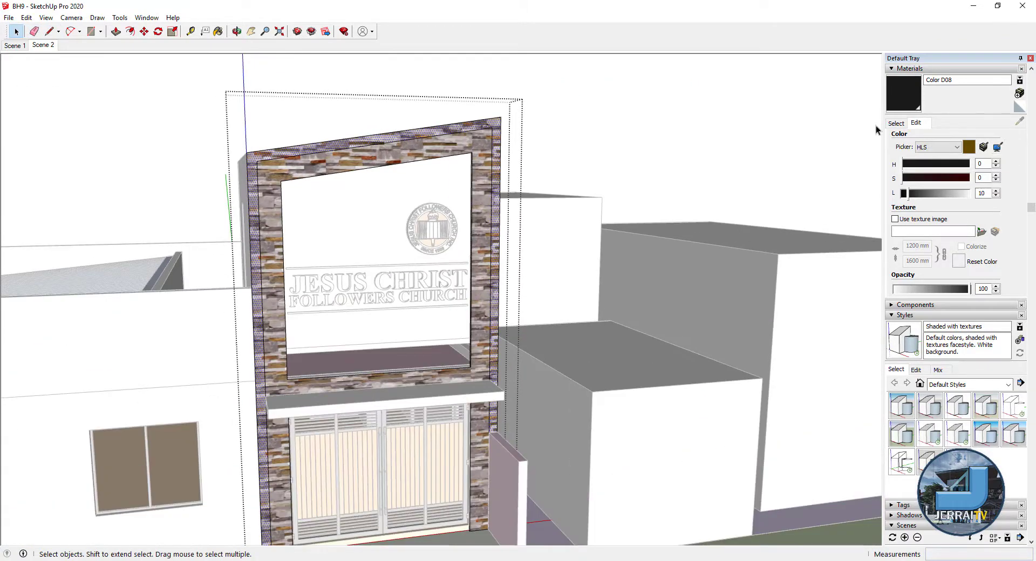
key("b")
scroll(475, 269, "up", 2)
- Paint the sign frame's outer border 0086_MediumAquamarine
left_click(929, 167)
left_click(357, 178)
scroll(364, 170, "up", 1)
right_click(365, 170)
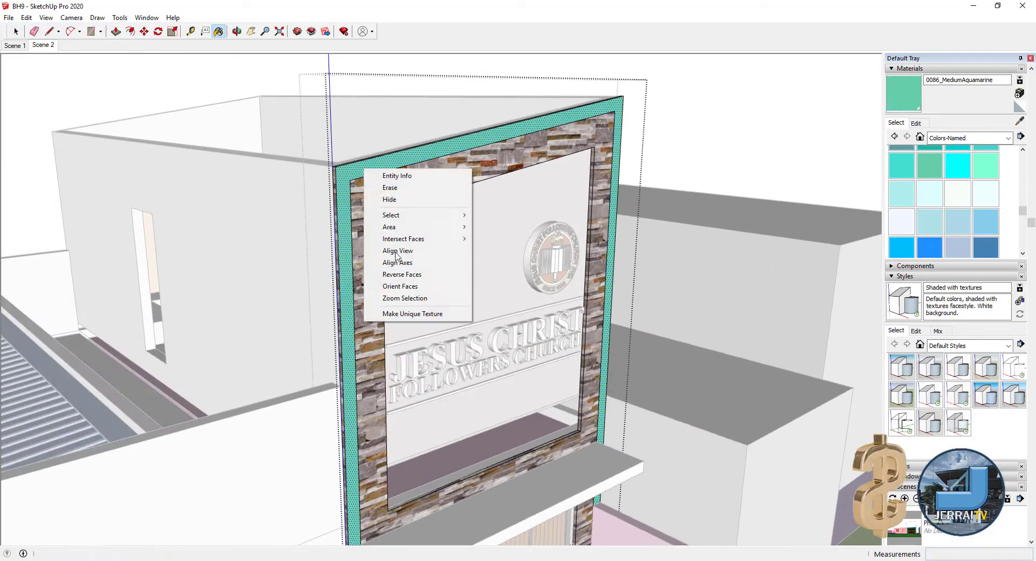
scroll(471, 437, "down", 2)
scroll(403, 366, "down", 2)
scroll(354, 197, "up", 5)
- Push/Pull the frame border to give it depth
key("p")
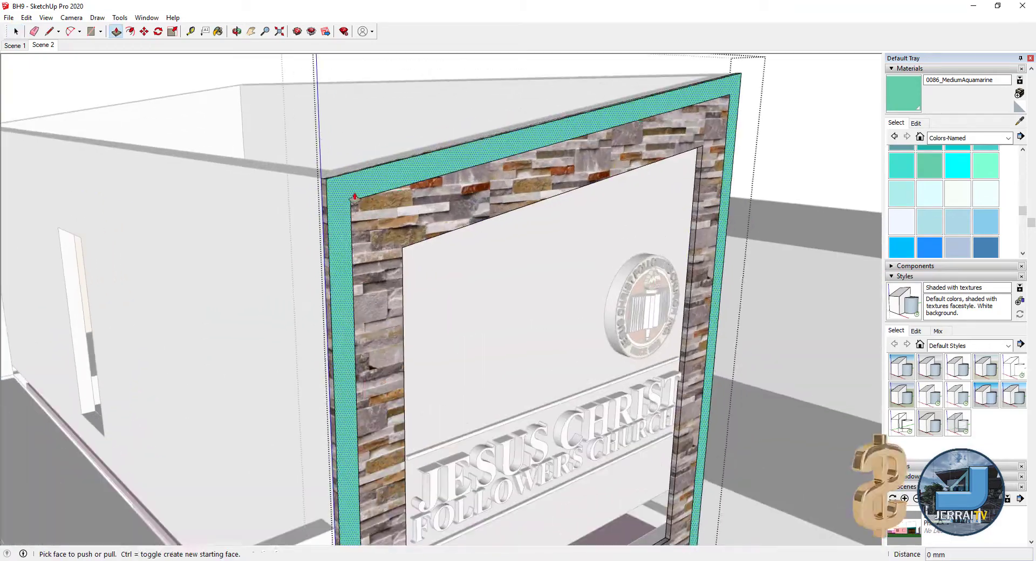
left_click(324, 184)
key("space")
scroll(364, 172, "up", 2)
scroll(329, 185, "down", 5)
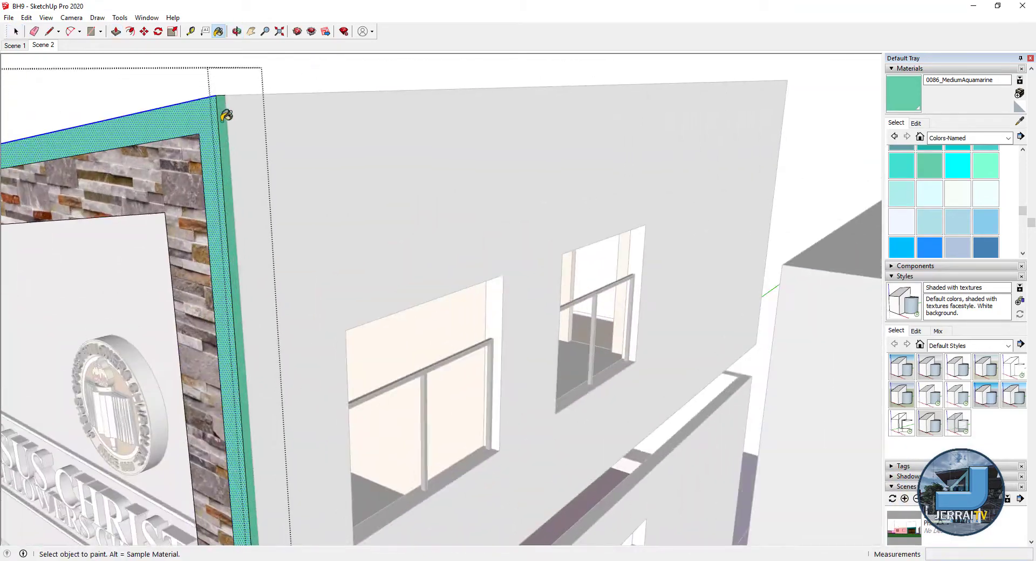
key("space")
- Set the aquamarine material's lightness to 100 so the border turns white
left_click(916, 123)
scroll(429, 274, "up", 2)
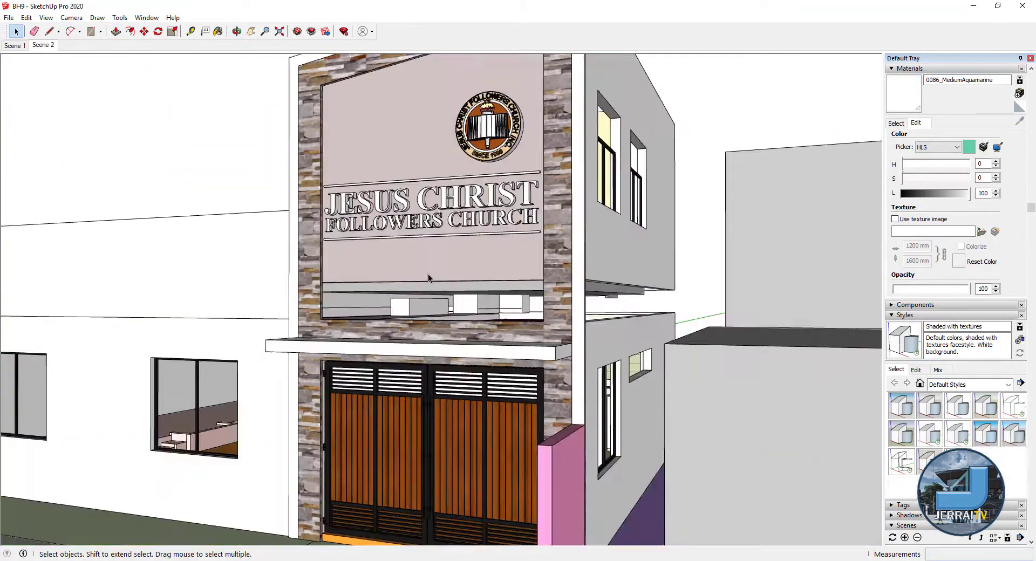
middle_click_drag(428, 273, 602, 350)
scroll(640, 315, "up", 4)
key("p")
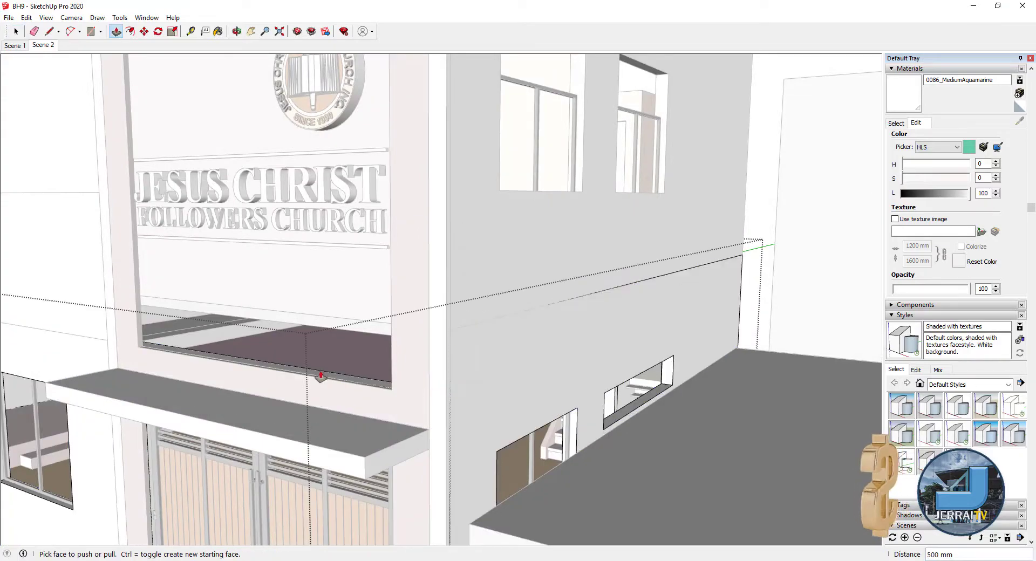
key("space")
scroll(342, 331, "down", 5)
- Orbit around the side of the building and down into the interior room
middle_click_drag(342, 330, 325, 328)
scroll(325, 328, "up", 3)
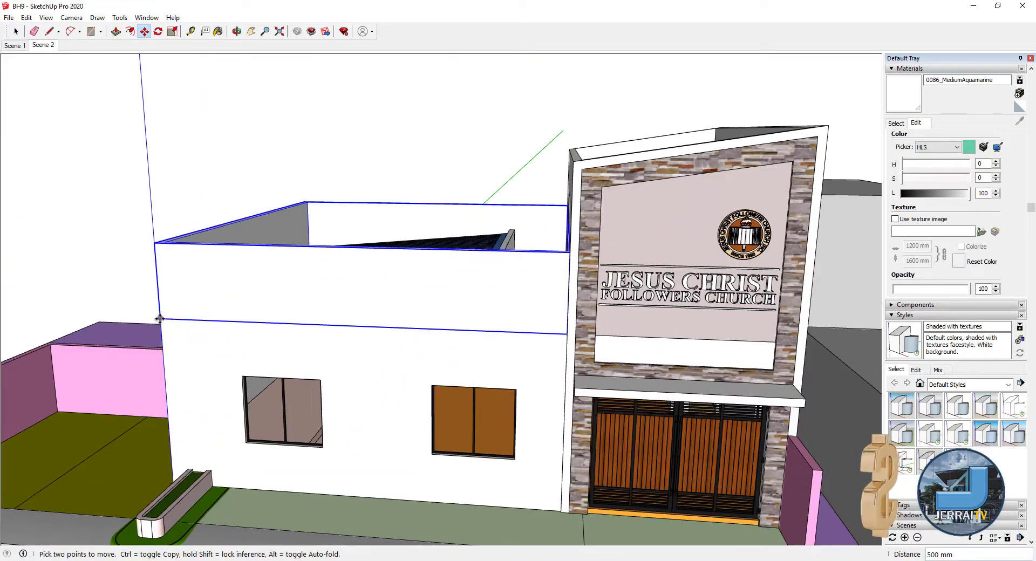
scroll(414, 200, "up", 3)
mouse_move(462, 163)
middle_mouse_down()
mouse_move(456, 261)
mouse_move(411, 328)
mouse_move(375, 162)
mouse_move(584, 265)
middle_mouse_up()
key("space")
scroll(456, 261, "down", 3)
scroll(412, 329, "up", 3)
scroll(235, 377, "up", 2)
scroll(234, 373, "up", 3)
- Stretch the interior staircase group vertically about 1.17 times taller
scroll(584, 268, "down", 3)
middle_click_drag(474, 266, 536, 253)
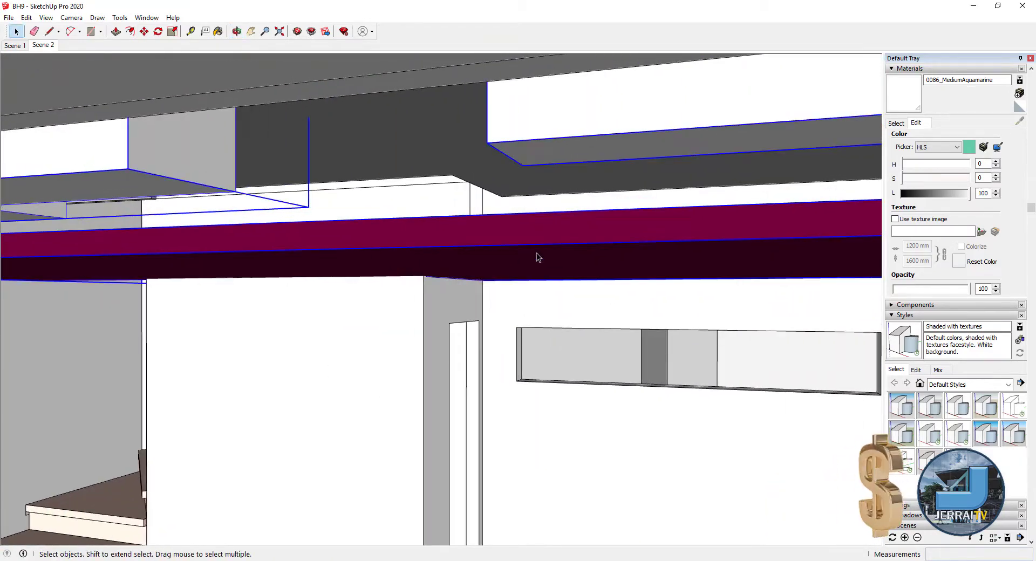
key("m")
scroll(324, 348, "up", 2)
mouse_move(312, 326)
middle_mouse_down()
mouse_move(606, 271)
mouse_move(565, 210)
middle_mouse_up()
mouse_move(534, 277)
middle_mouse_down()
mouse_move(398, 324)
mouse_move(358, 407)
middle_mouse_up()
key("space")
left_click(293, 403)
key("s")
mouse_move(332, 330)
middle_mouse_down()
mouse_move(351, 310)
mouse_move(367, 324)
mouse_move(357, 292)
middle_mouse_up()
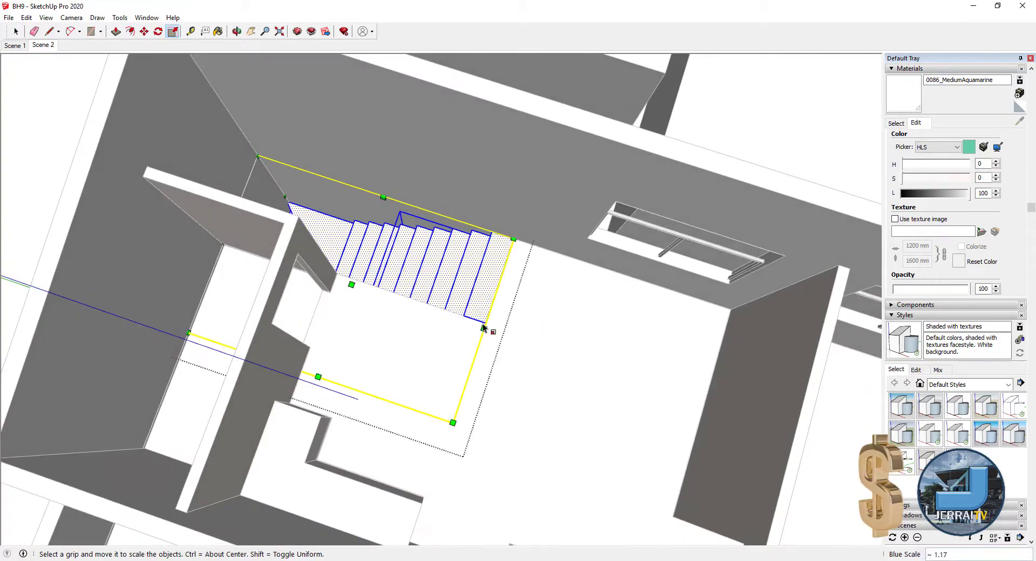
key("space")
- Push/pull the thin face of the beam over the stairs, viewed from Scene 2
scroll(384, 147, "up", 5)
middle_click_drag(384, 147, 539, 176)
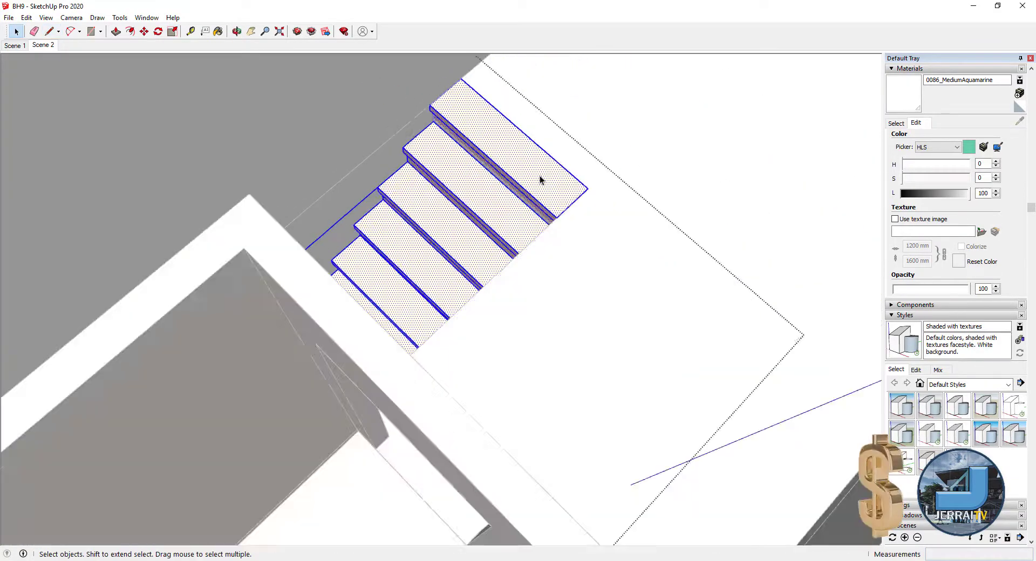
left_click(43, 44)
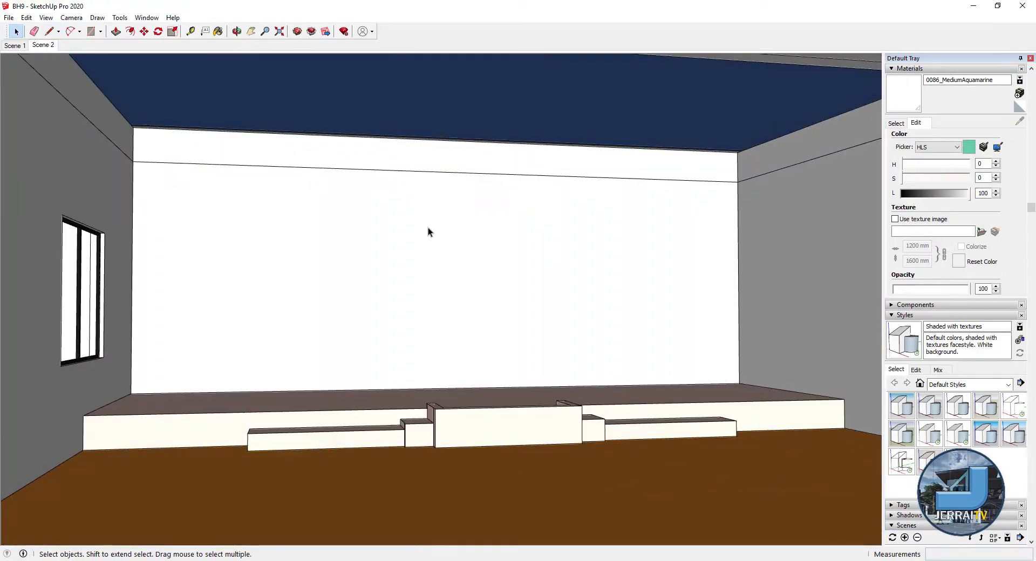
scroll(300, 189, "up", 5)
mouse_move(604, 287)
middle_mouse_down()
mouse_move(342, 235)
mouse_move(195, 187)
middle_mouse_up()
scroll(535, 270, "down", 3)
mouse_move(535, 270)
middle_mouse_down()
mouse_move(402, 303)
mouse_move(520, 345)
mouse_move(456, 169)
mouse_move(426, 167)
mouse_move(413, 217)
mouse_move(353, 176)
mouse_move(386, 215)
mouse_move(358, 162)
mouse_move(342, 227)
middle_mouse_up()
key("p")
key("space")
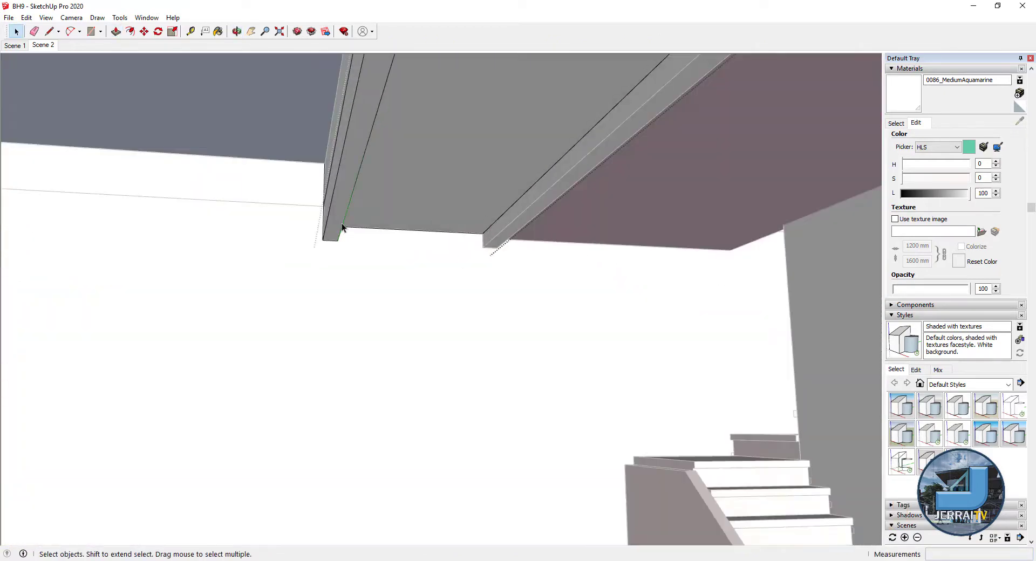
left_click(364, 212)
- Return to the Scene 1 facade view
key("space")
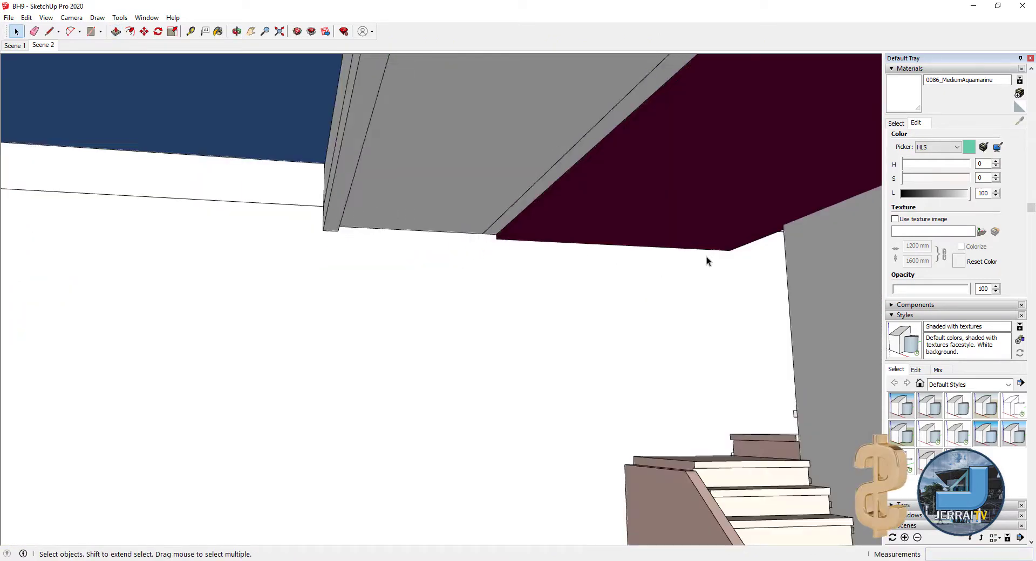
key("space")
key("Page_Up")
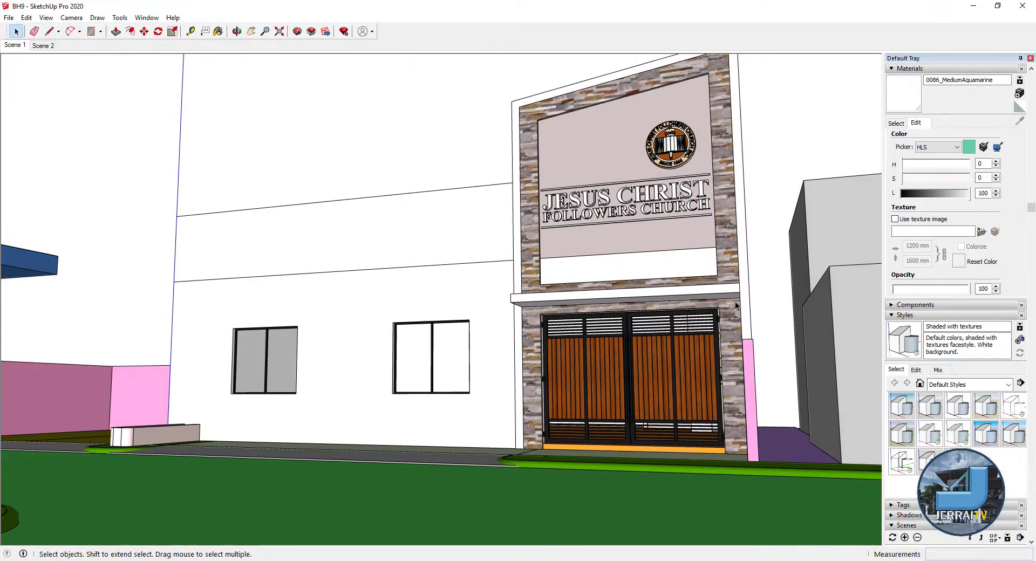
- Sample Color K07 from the sign panel and paint the band under the lettering with it
left_click(666, 145)
key("m")
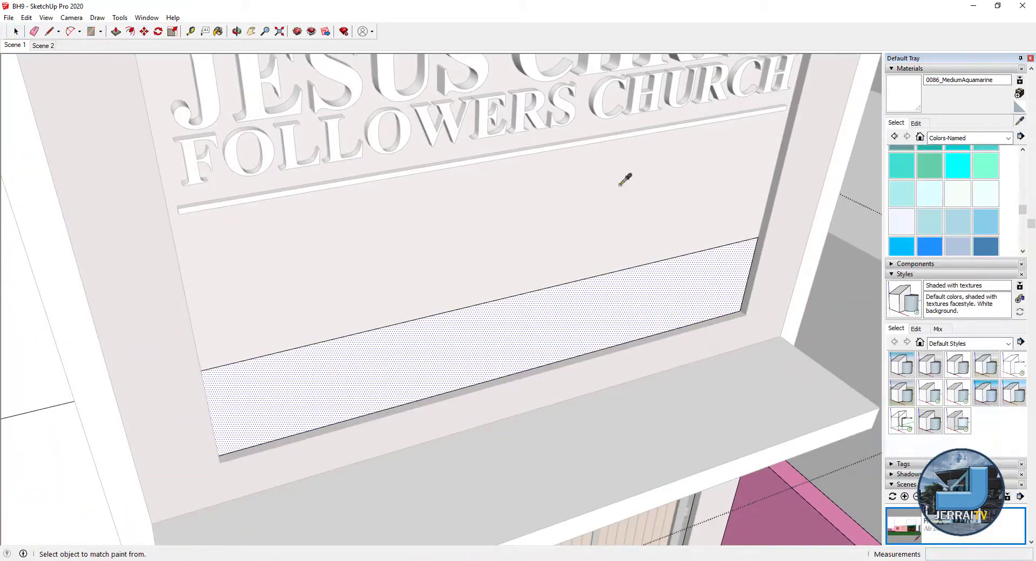
left_click(625, 179, "alt")
left_click(631, 326)
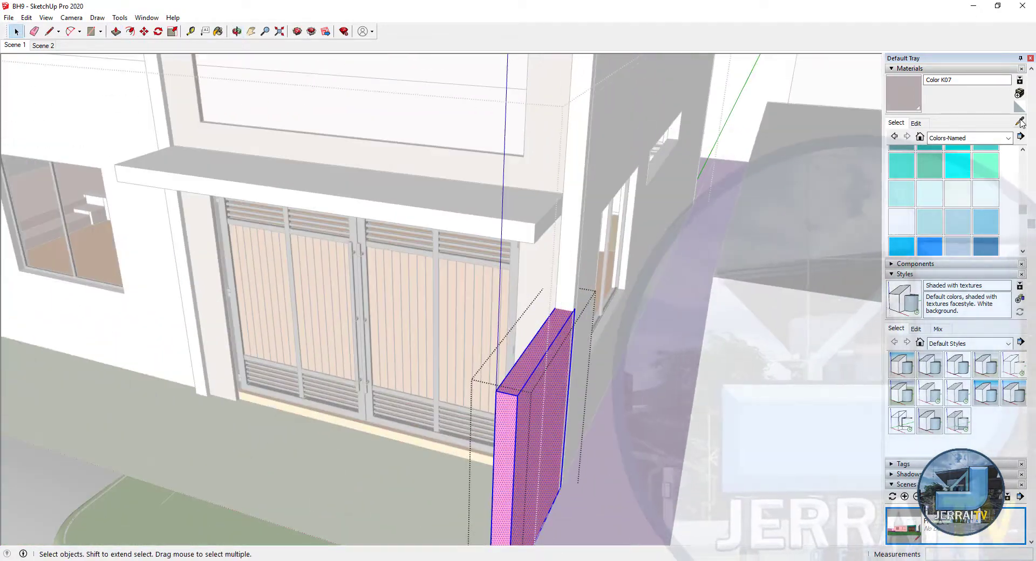
right_click(550, 398)
left_click(589, 522)
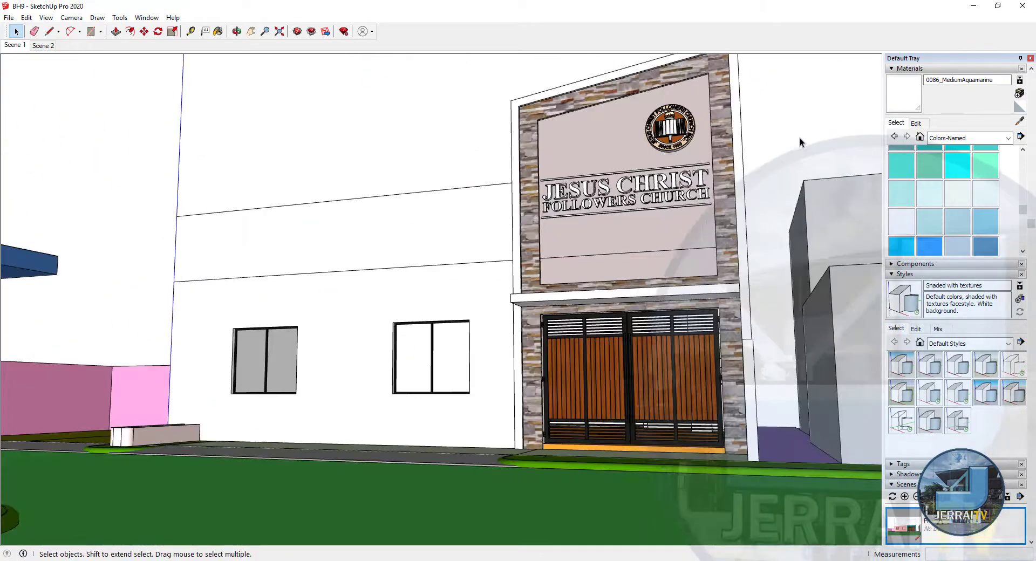
scroll(721, 265, "down", 2)
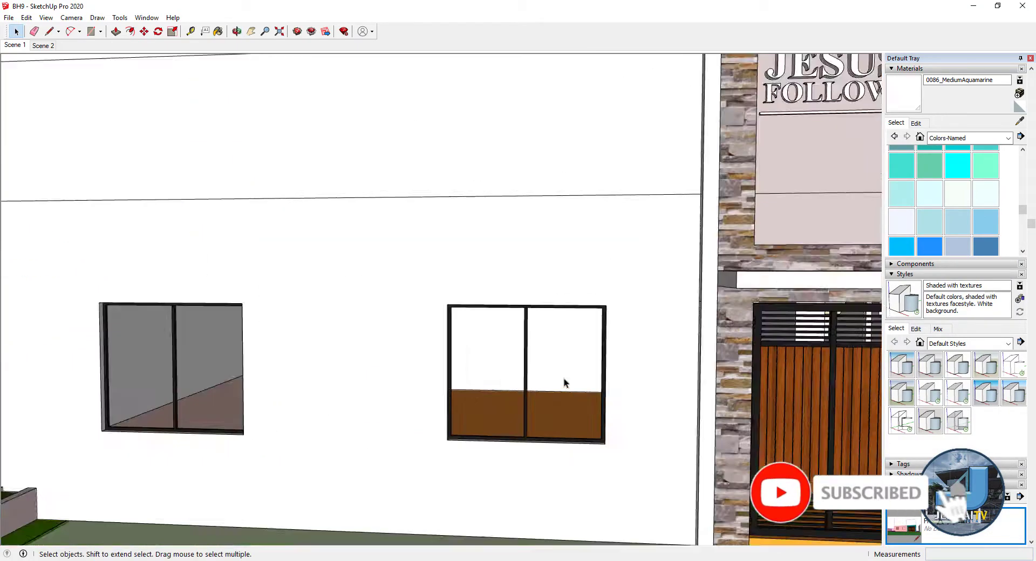
key("space")
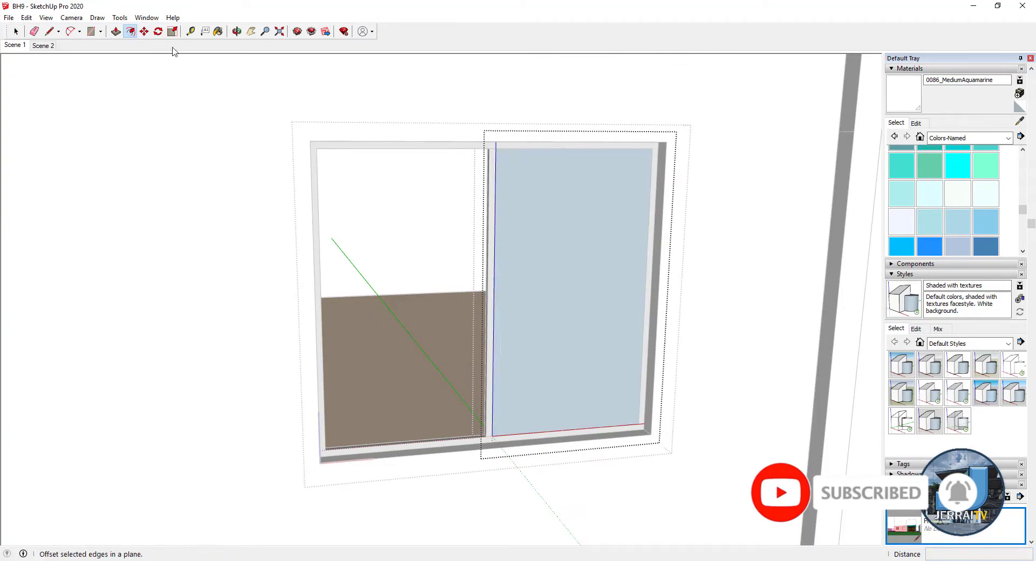
- Offset the right glass pane's edge inward to form a frame strip and select the pane
left_click(529, 173)
left_click(545, 179)
key("space")
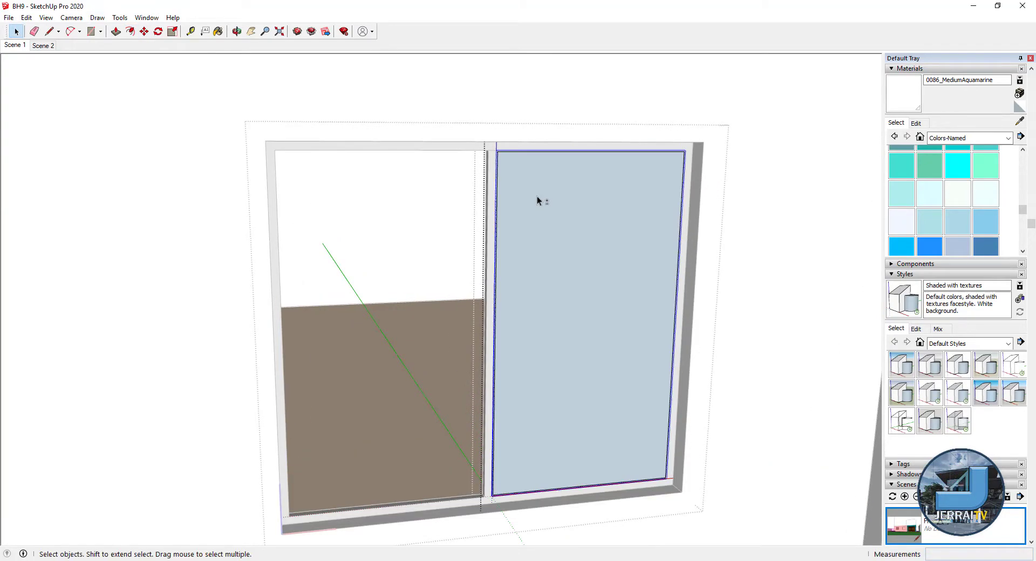
left_click(540, 197, "shift")
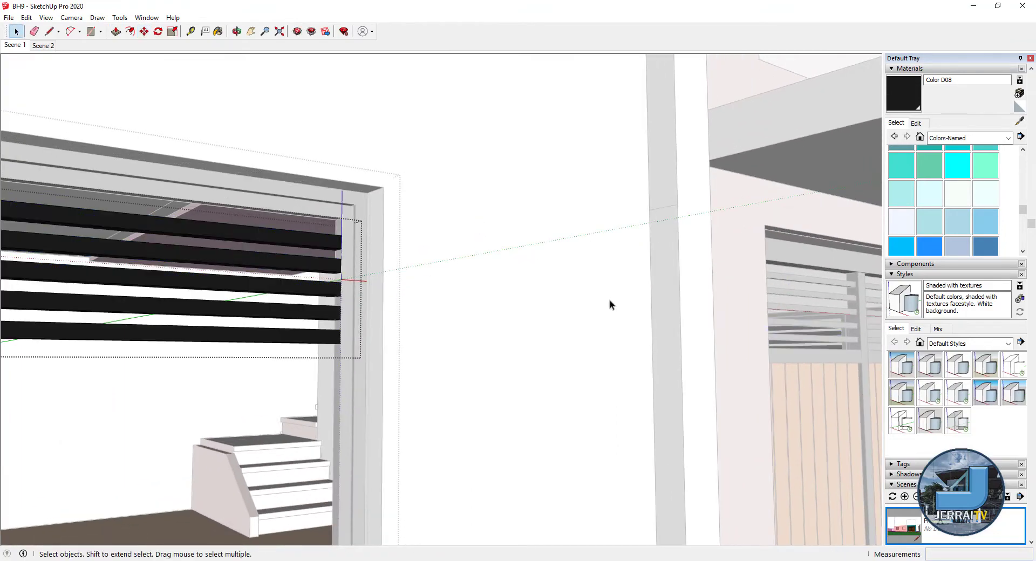
scroll(432, 281, "down", 5)
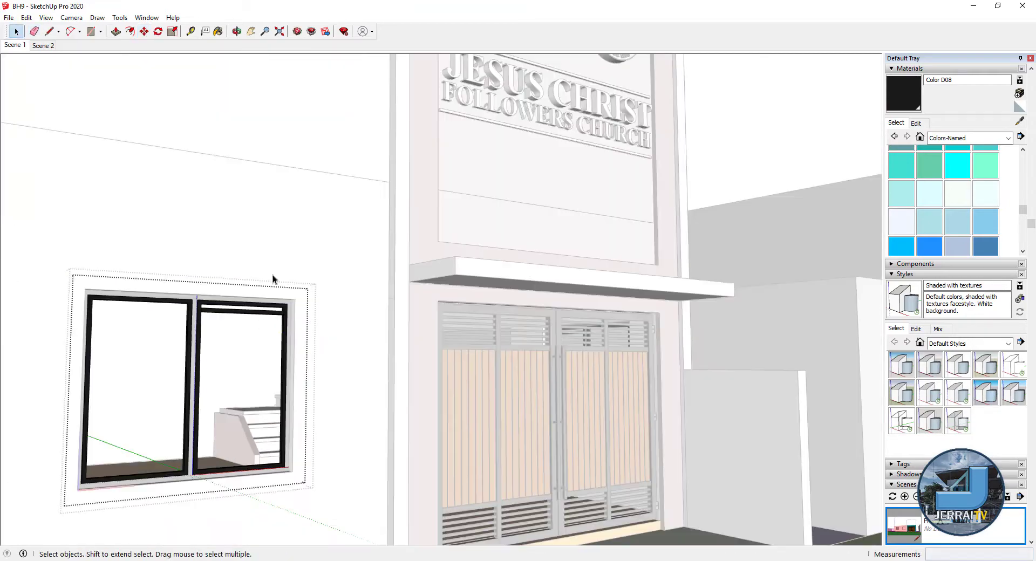
key("Page_Down")
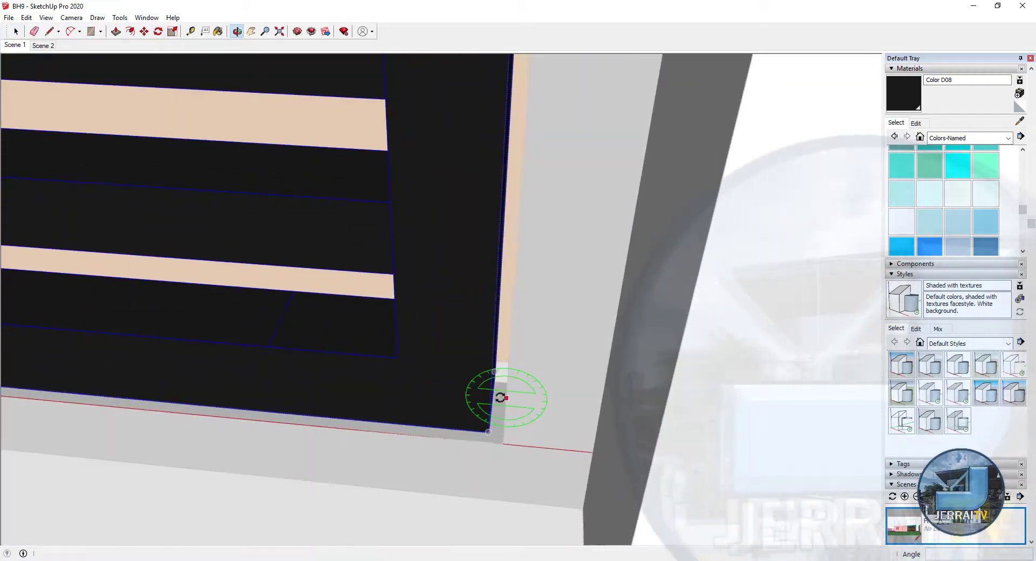
- Draw a rectangle over the left half of the side window sash
left_click(513, 379)
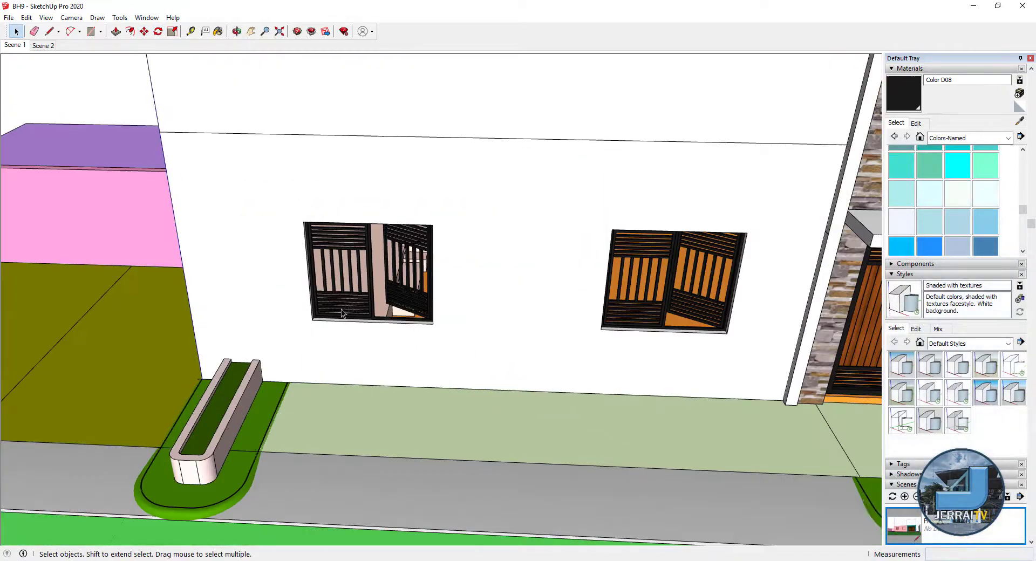
middle_click_drag(636, 350, 647, 353)
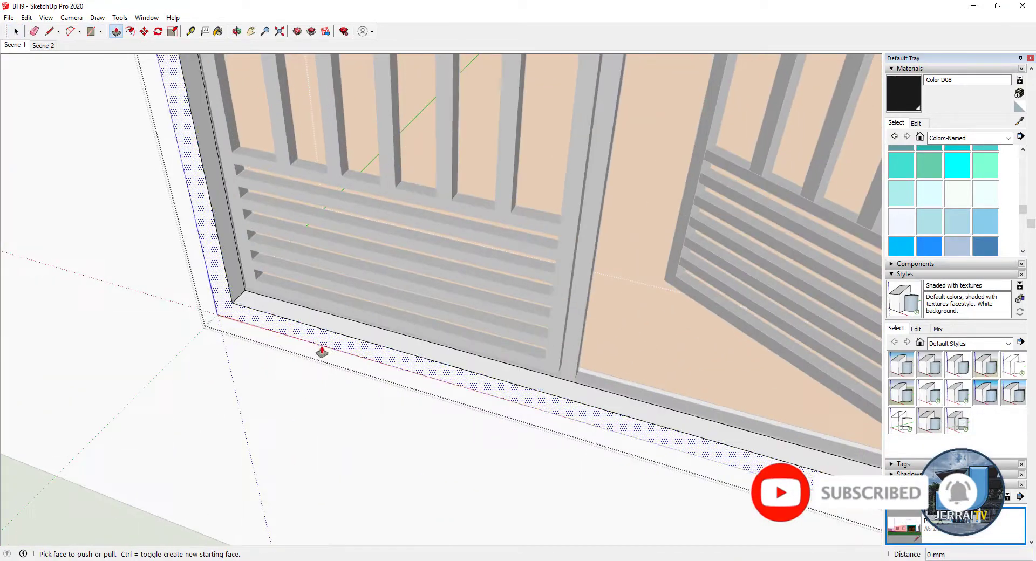
key("space")
left_click(370, 351)
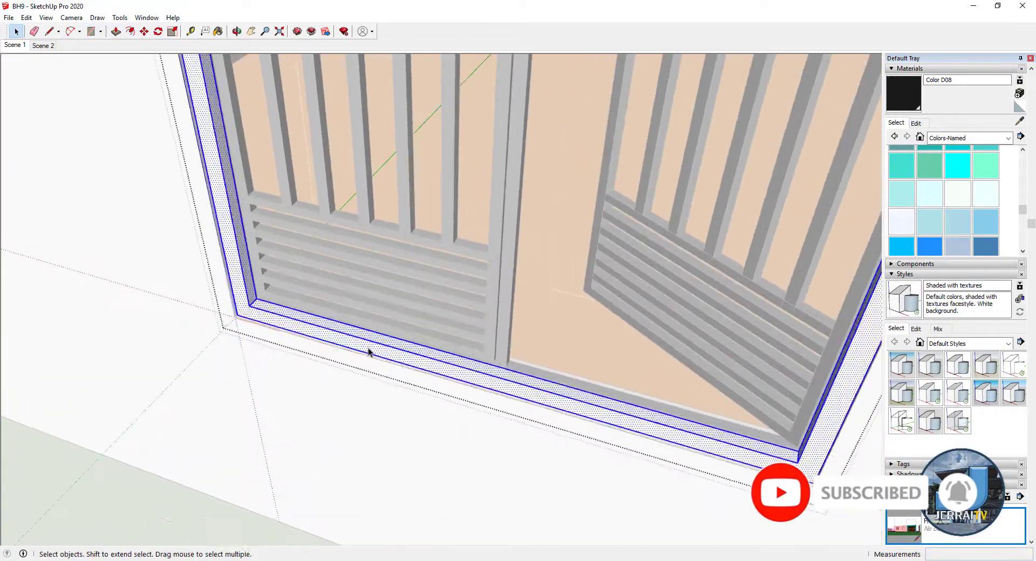
scroll(451, 317, "up", 5)
key("m")
scroll(420, 449, "up", 2)
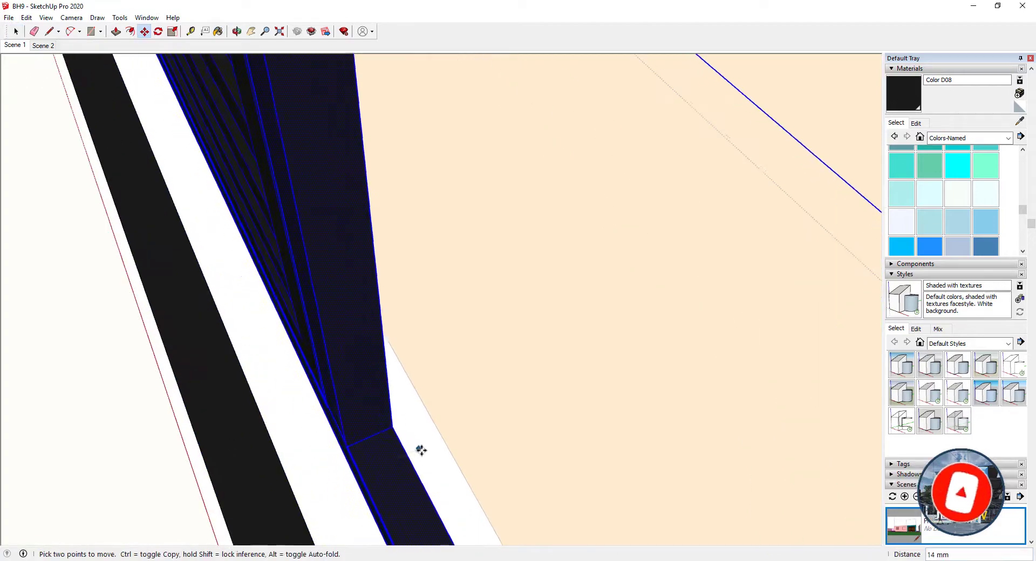
key("space")
scroll(294, 478, "down", 5)
scroll(347, 407, "down", 3)
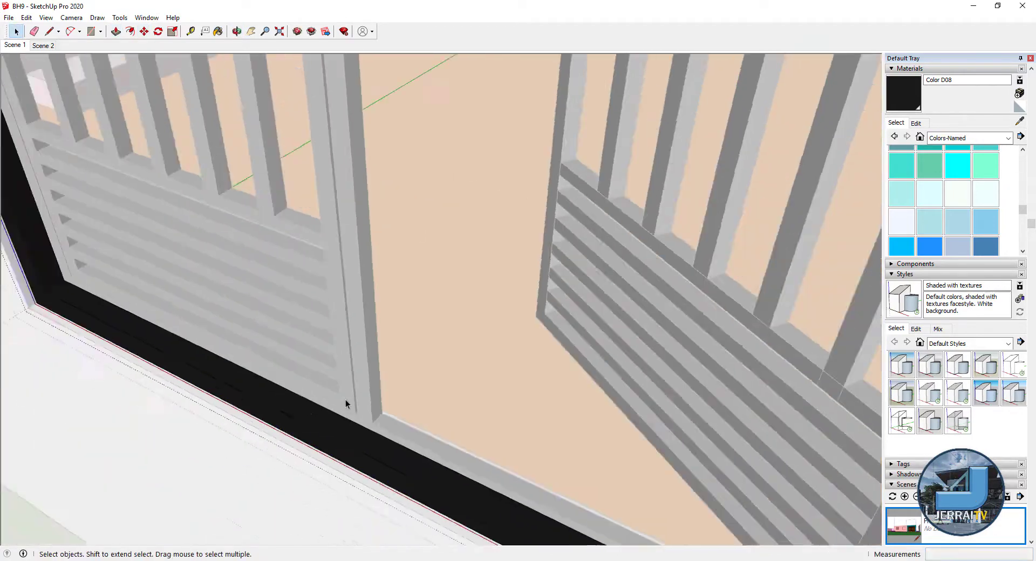
scroll(347, 406, "down", 5)
key("r")
left_click(304, 219)
scroll(414, 378, "up", 2)
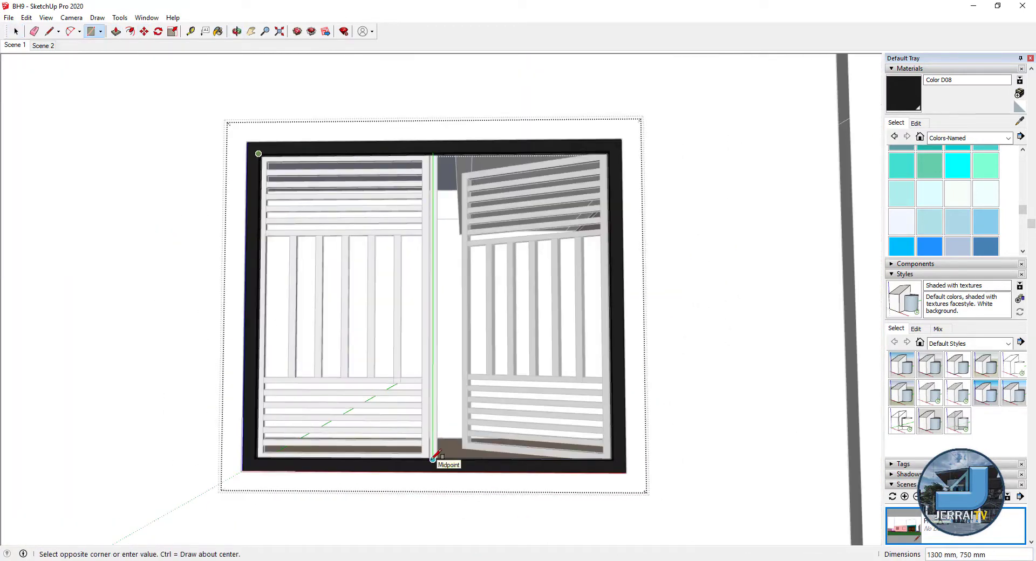
left_click(433, 460)
- Paint the side window frame black
key("space")
left_click(364, 275)
middle_click_drag(364, 275, 404, 305)
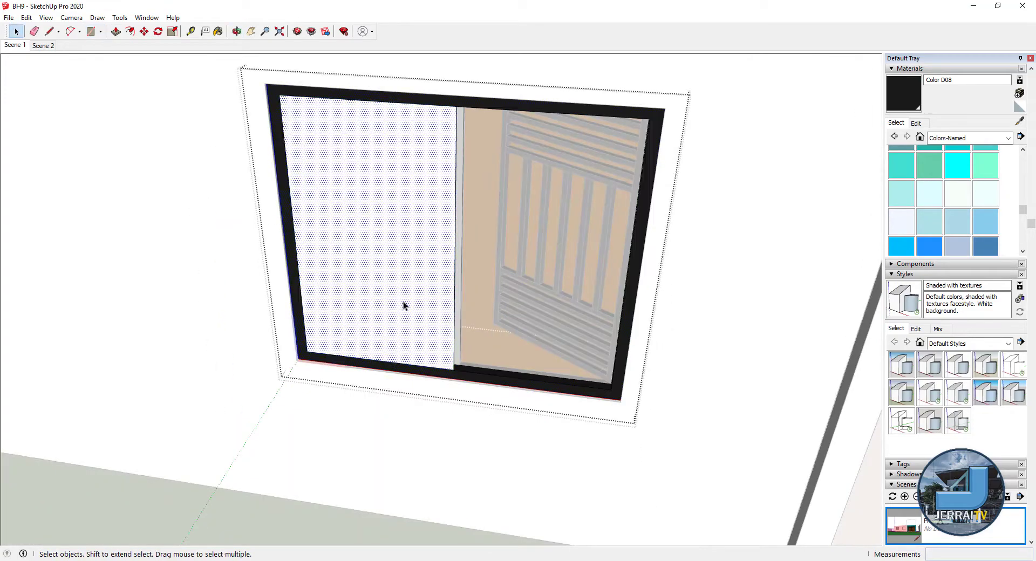
key("Escape")
scroll(405, 269, "up", 5)
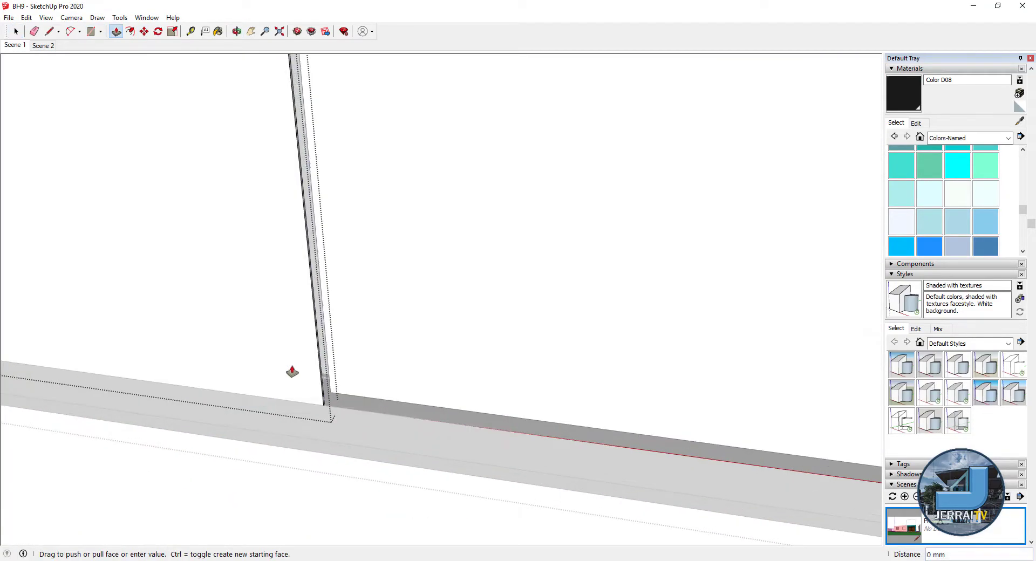
mouse_move(291, 372)
middle_mouse_down()
mouse_move(366, 412)
mouse_move(481, 357)
middle_mouse_up()
scroll(485, 358, "up", 5)
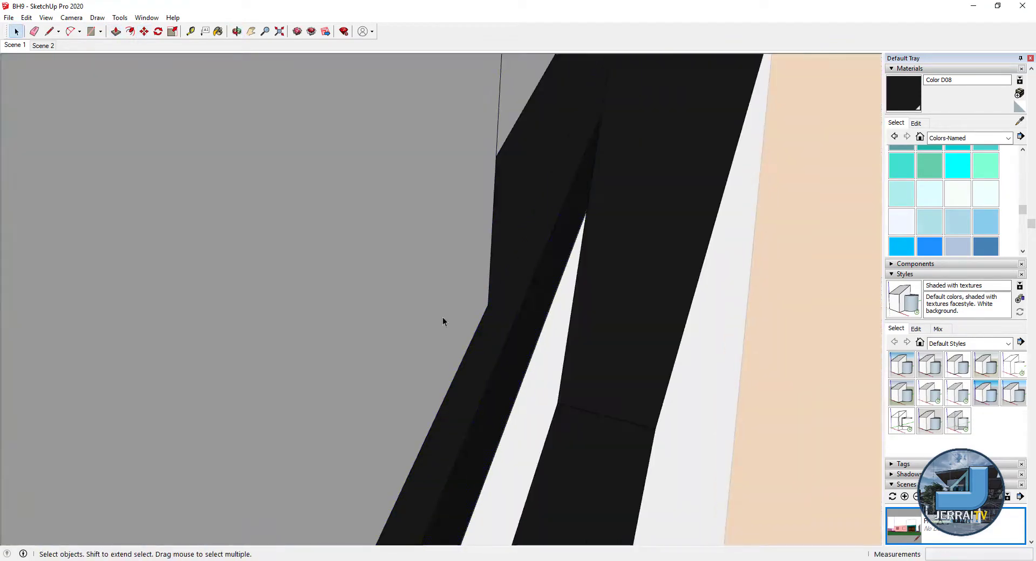
middle_click_drag(510, 114, 512, 358, "shift")
middle_click_drag(483, 285, 517, 191)
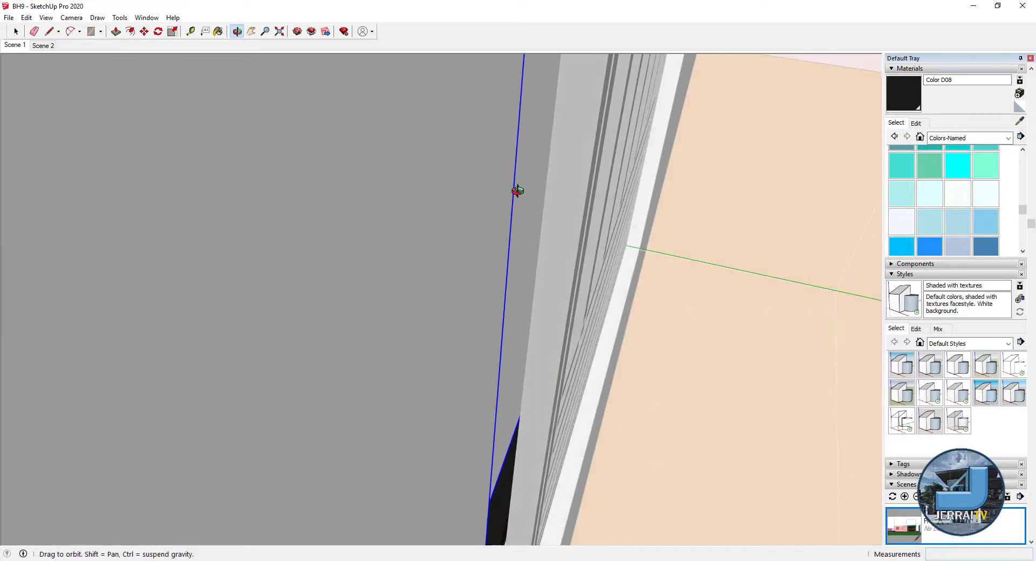
scroll(514, 272, "down", 5)
key("f")
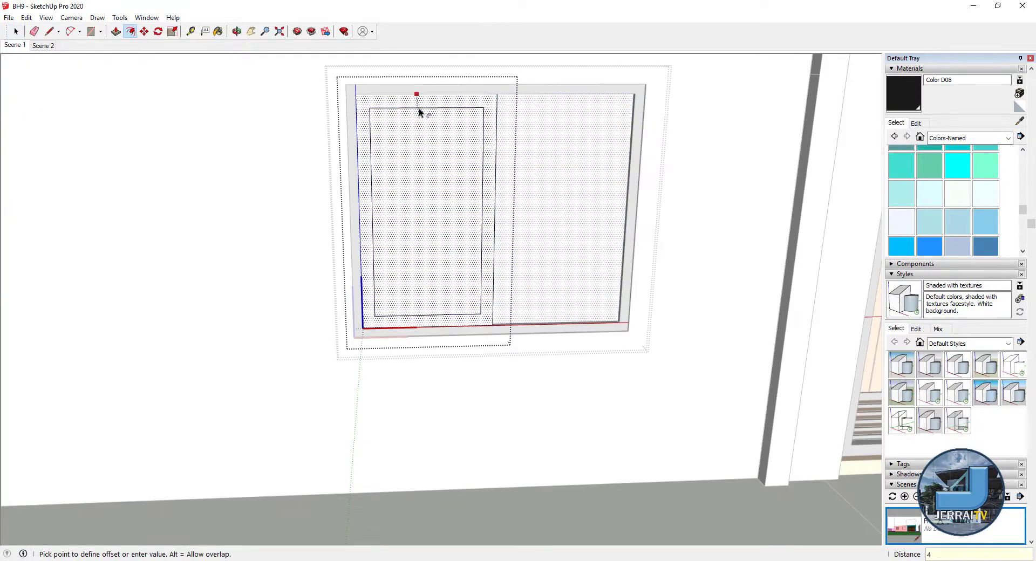
key("p")
scroll(364, 266, "up", 3)
middle_click_drag(364, 266, 420, 325)
left_click(455, 386)
scroll(453, 307, "down", 3)
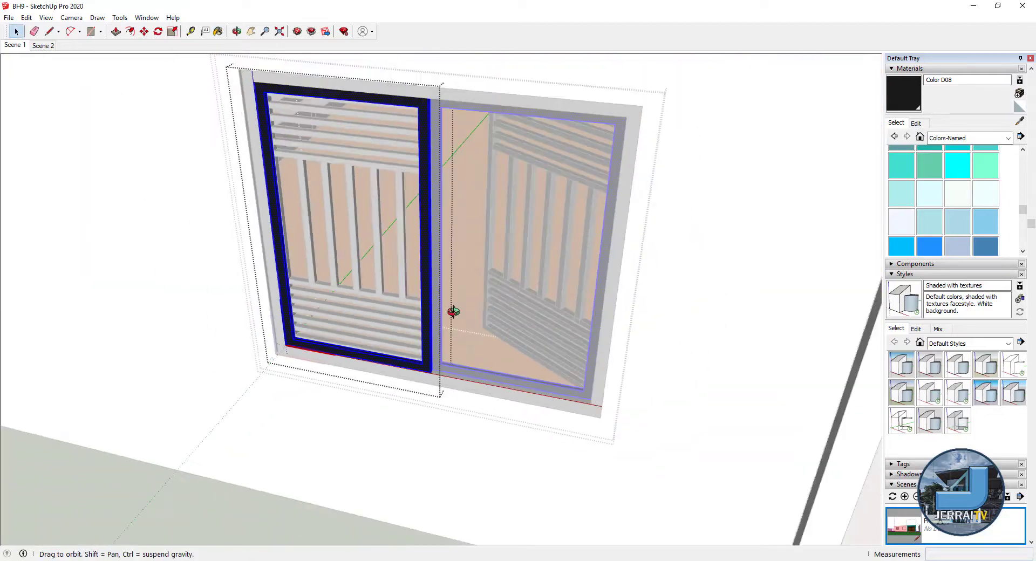
scroll(453, 359, "up", 3)
key("space")
- Apply Translucent Glass Blue to the side window's glass panes
right_click(492, 324)
scroll(436, 325, "down", 3)
key("m")
left_click(427, 400)
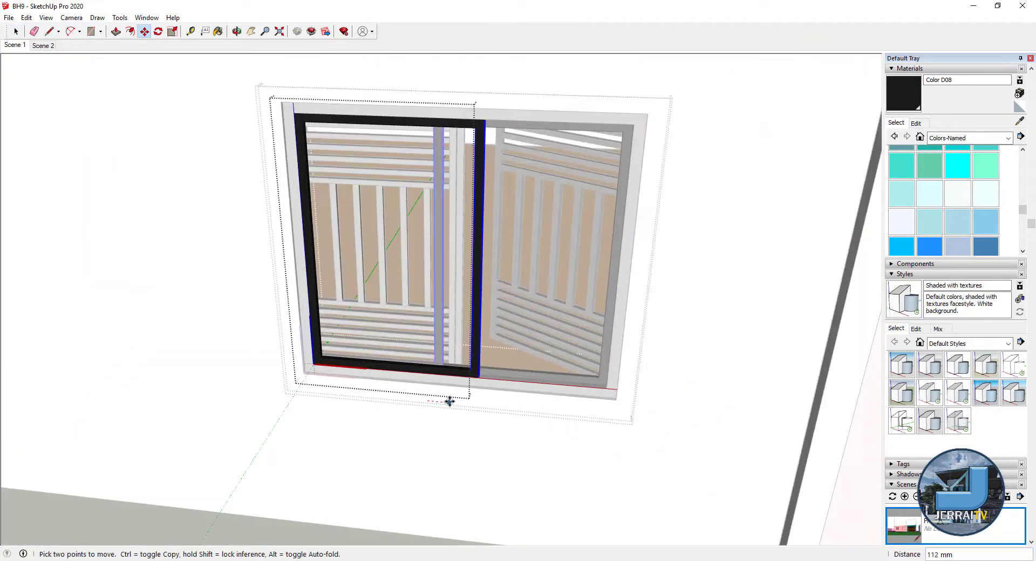
key("Escape")
key("space")
scroll(455, 408, "up", 3)
scroll(455, 408, "up", 3)
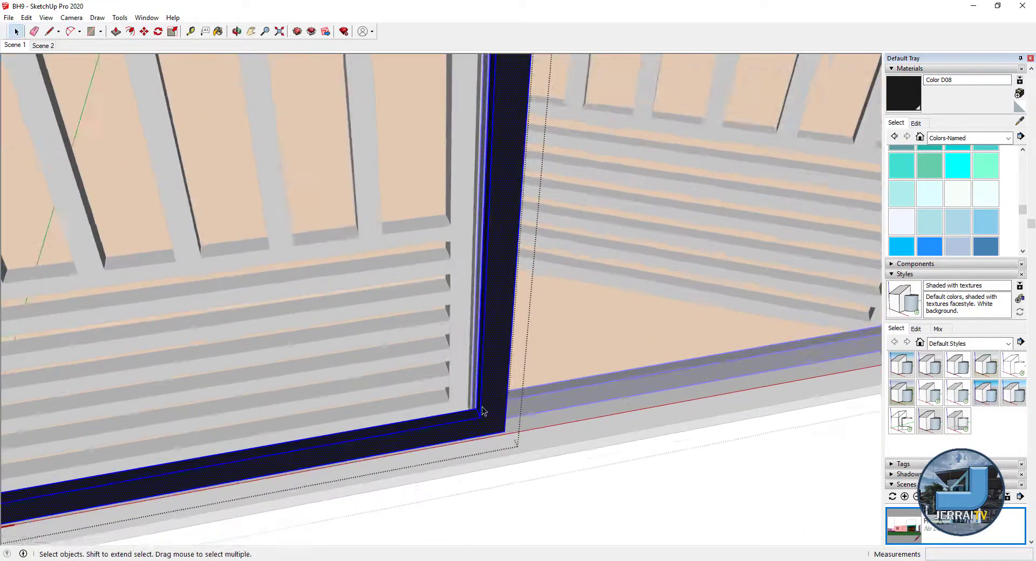
scroll(455, 408, "up", 2)
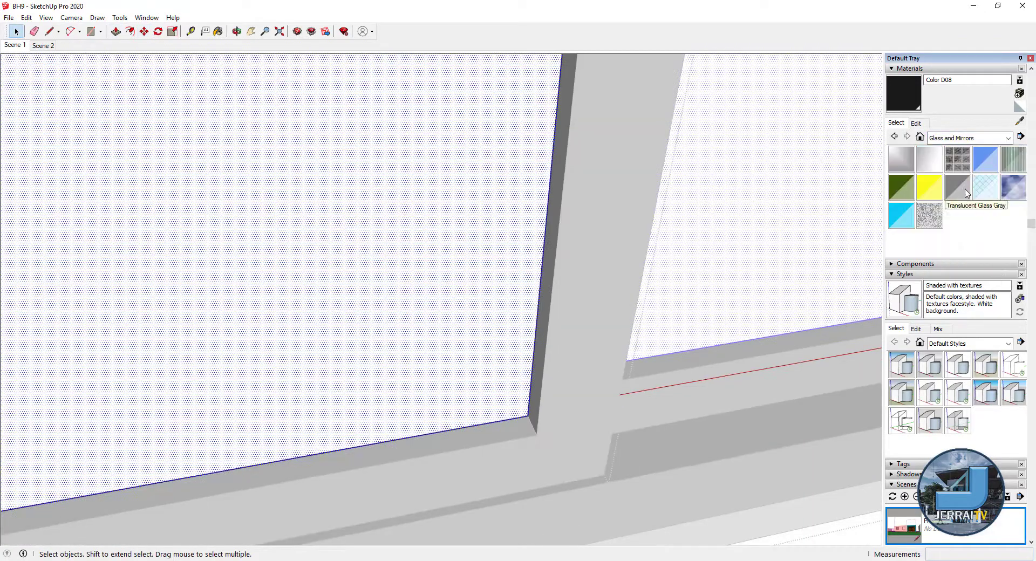
left_click(973, 170)
left_click(354, 292)
key("ctrl+z")
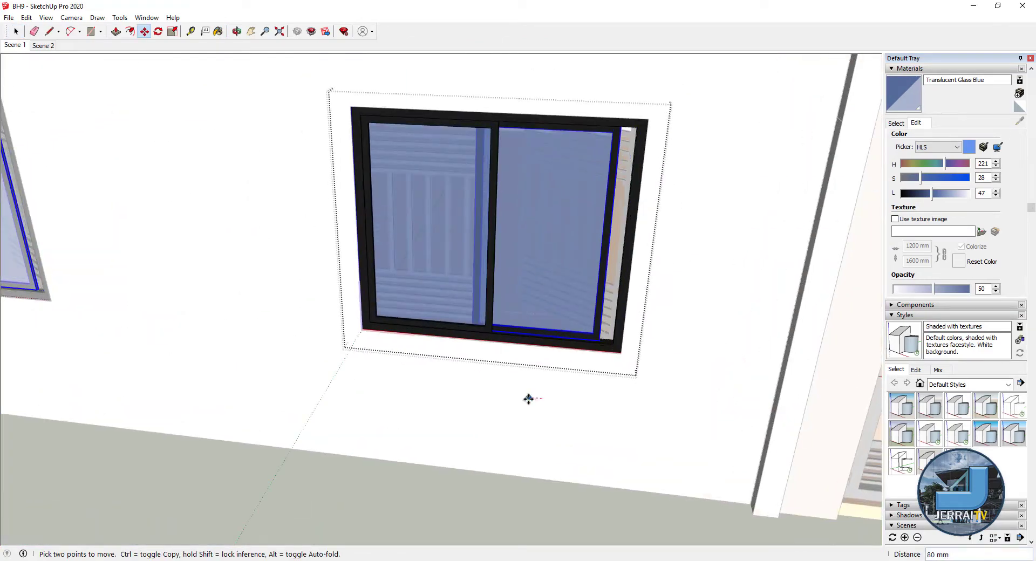
- Go back to the exterior church view and orbit over the upper-floor windows
left_click(16, 45)
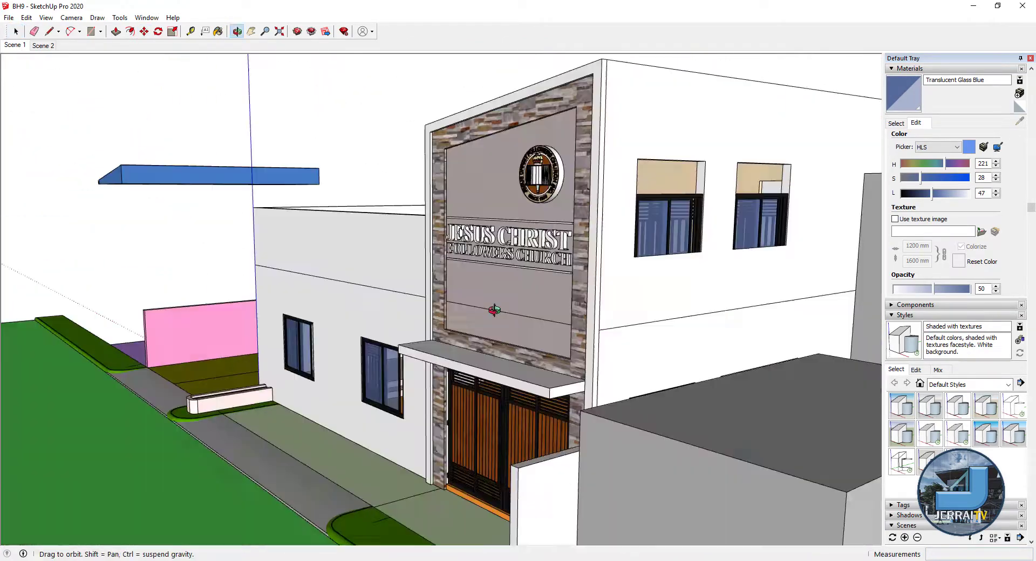
middle_click_drag(32, 70, 675, 245)
key("space")
mouse_move(746, 200)
middle_mouse_down()
mouse_move(378, 336)
mouse_move(357, 229)
middle_mouse_up()
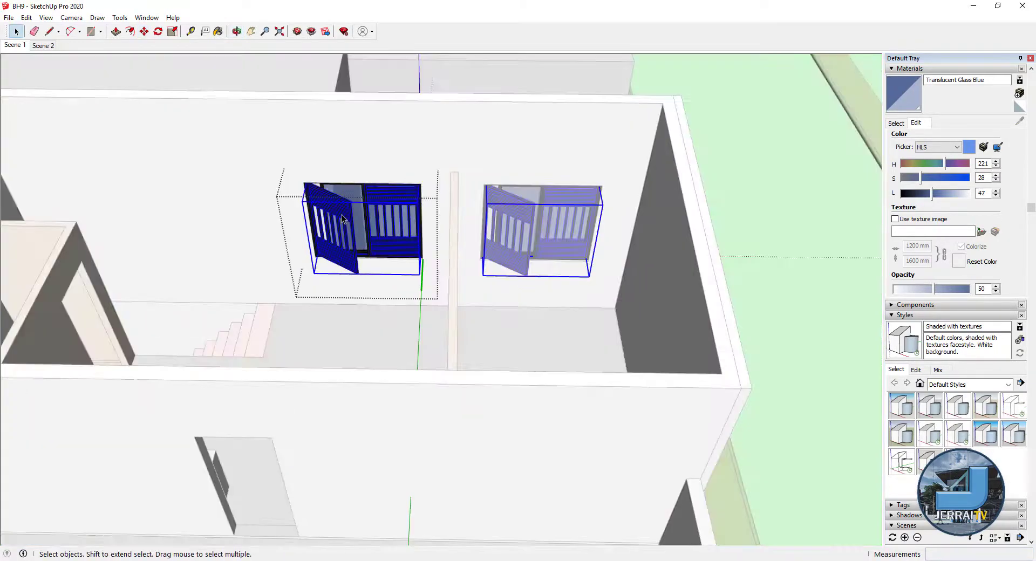
right_click(511, 201)
mouse_move(511, 201)
middle_mouse_down()
mouse_move(505, 276)
mouse_move(316, 340)
mouse_move(560, 353)
mouse_move(580, 277)
mouse_move(286, 268)
mouse_move(387, 291)
mouse_move(365, 458)
mouse_move(272, 261)
middle_mouse_up()
scroll(272, 261, "down", 5)
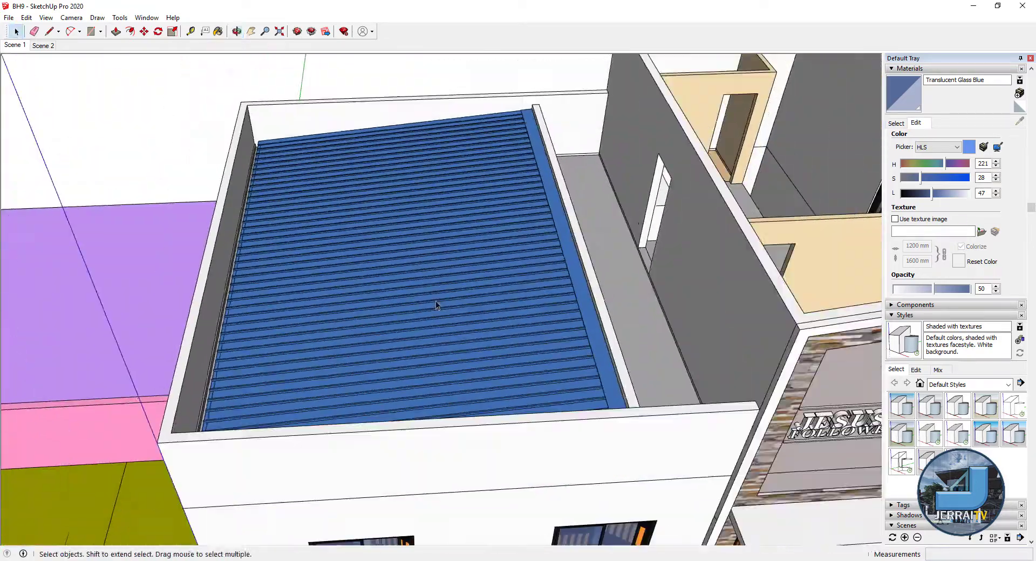
scroll(272, 260, "down", 5)
scroll(91, 250, "down", 3)
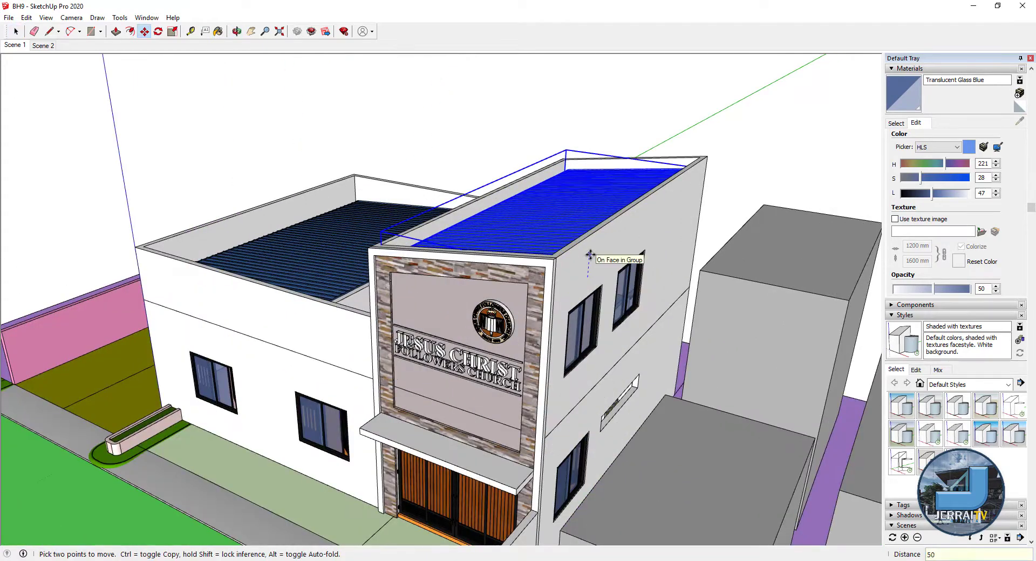
- Move the right side window about 313 mm left within its opening
key("space")
mouse_move(589, 255)
middle_mouse_down()
mouse_move(601, 74)
mouse_move(523, 296)
mouse_move(425, 188)
middle_mouse_up()
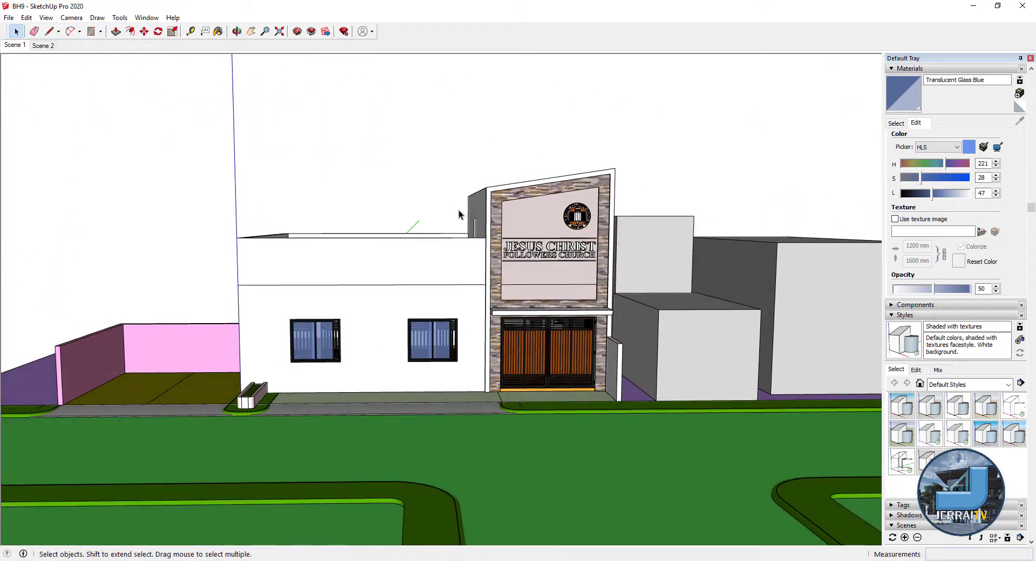
key("m")
left_click(435, 334)
scroll(439, 416, "up", 3)
scroll(428, 419, "down", 2)
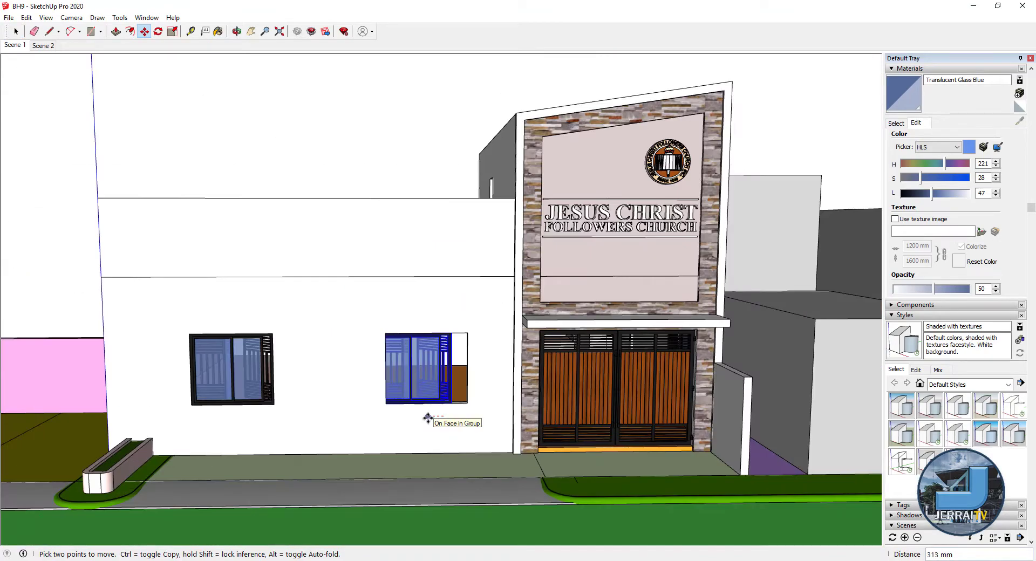
key("space")
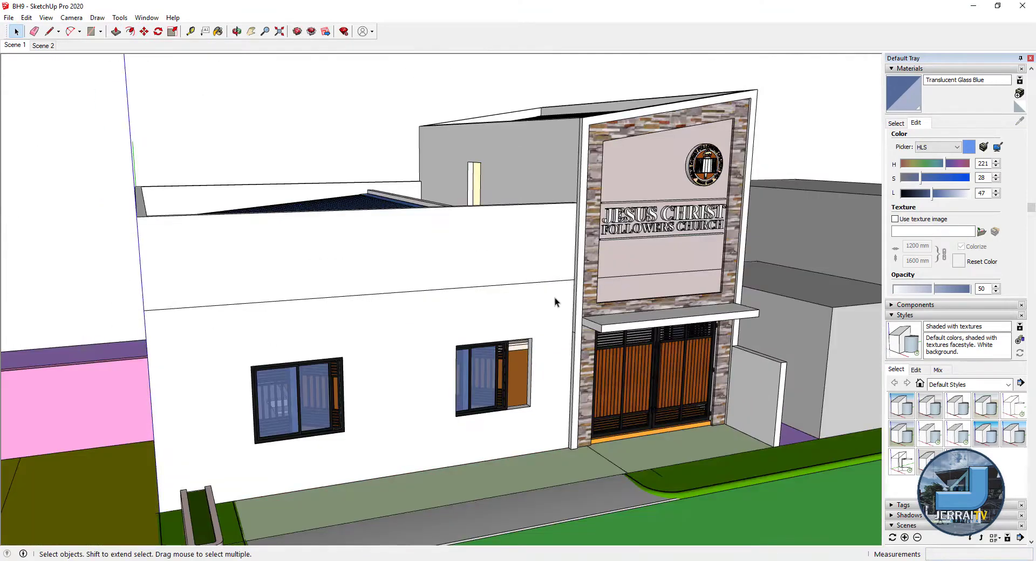
middle_click_drag(555, 301, 547, 295)
scroll(548, 295, "up", 5)
- Place a Tape Measure guide on the side wall near the front
key("t")
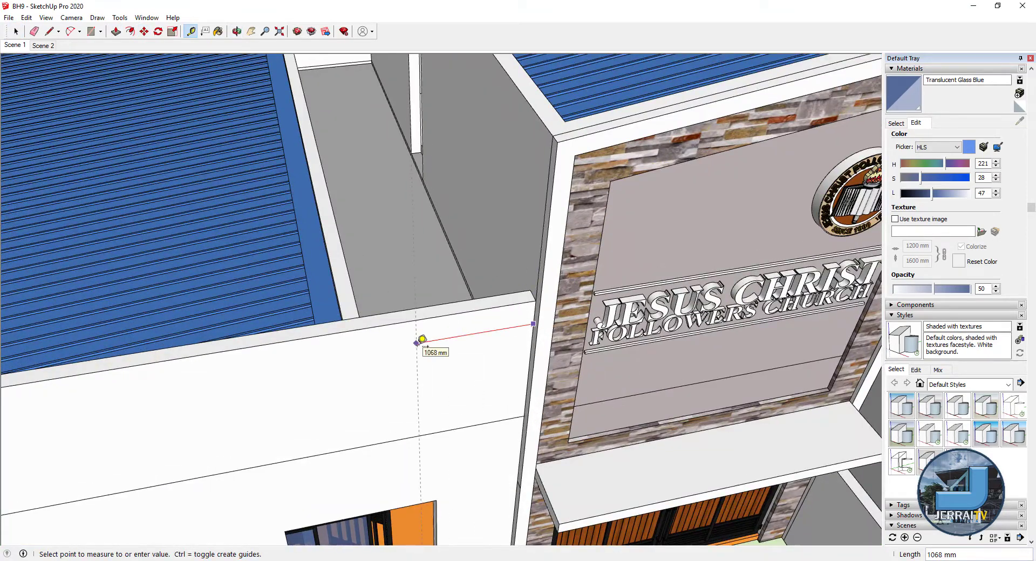
scroll(421, 341, "down", 3)
key("p")
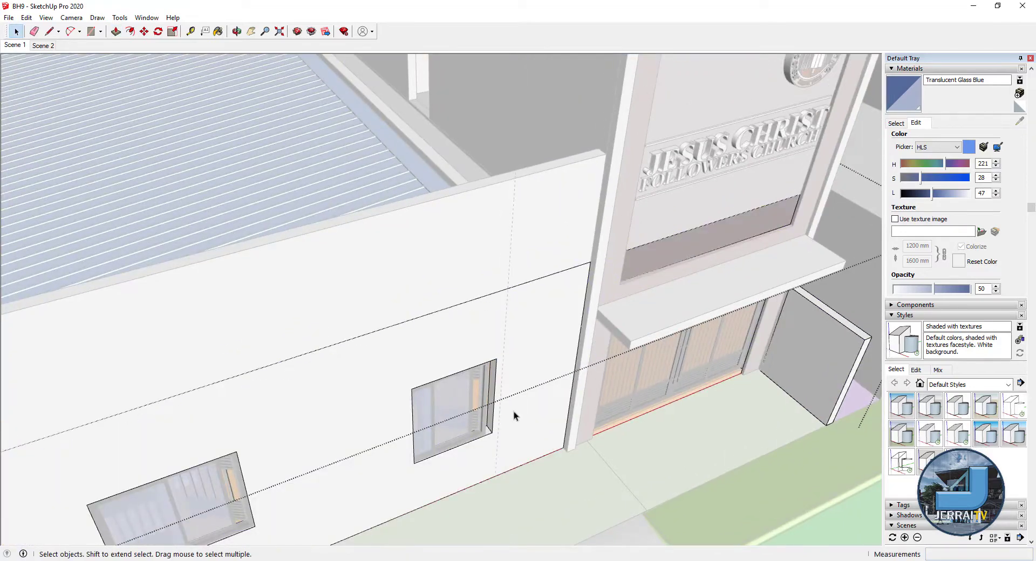
scroll(514, 416, "up", 5)
key("p")
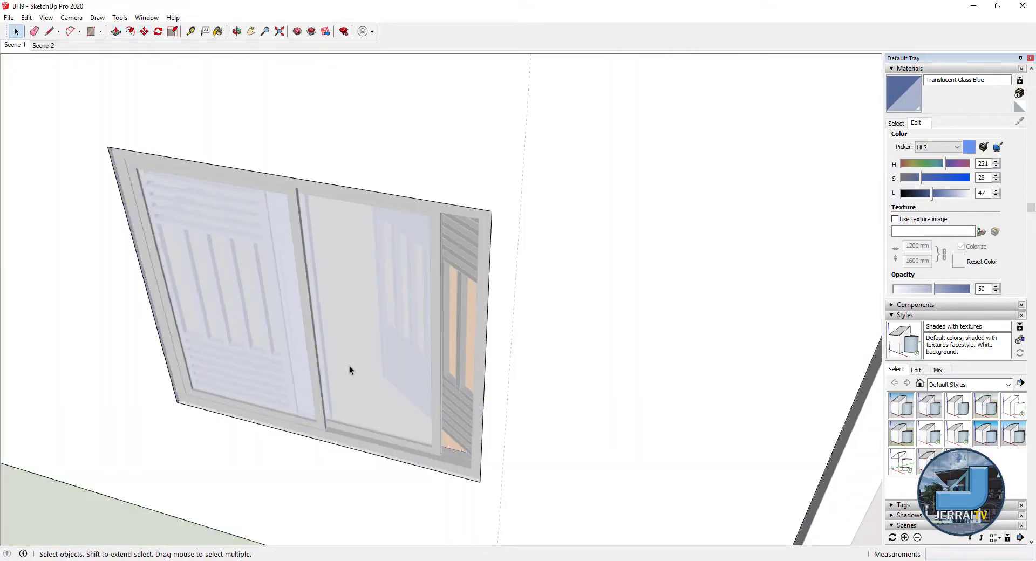
scroll(349, 370, "down", 5)
left_click(548, 243)
scroll(512, 231, "up", 4)
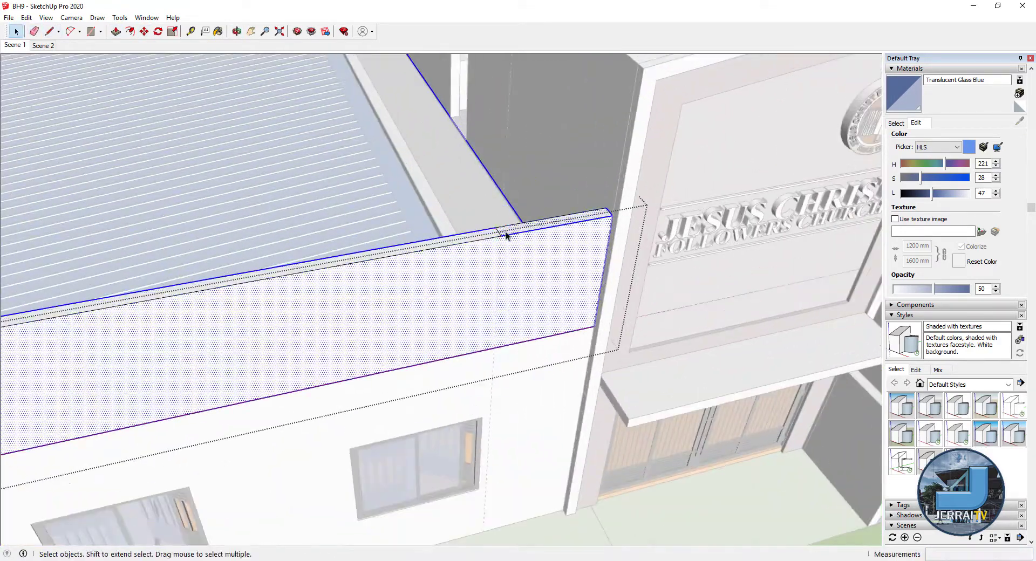
key("p")
- Push/pull the parapet front face out beside the sign pier
key("space")
scroll(477, 358, "up", 2)
scroll(487, 319, "up", 3)
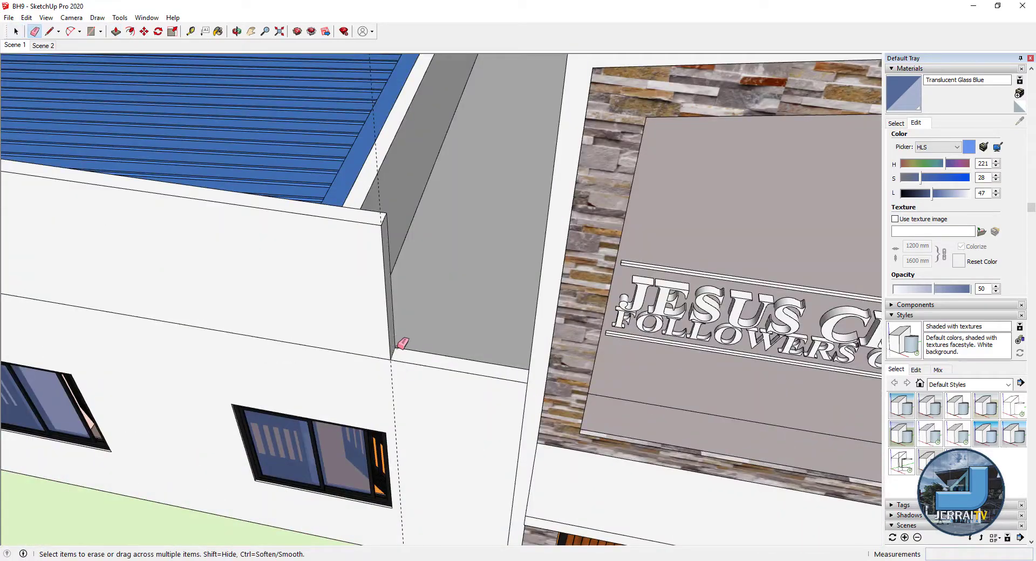
scroll(583, 363, "down", 3)
key("space")
scroll(562, 365, "down", 2)
key("p")
left_click(481, 263)
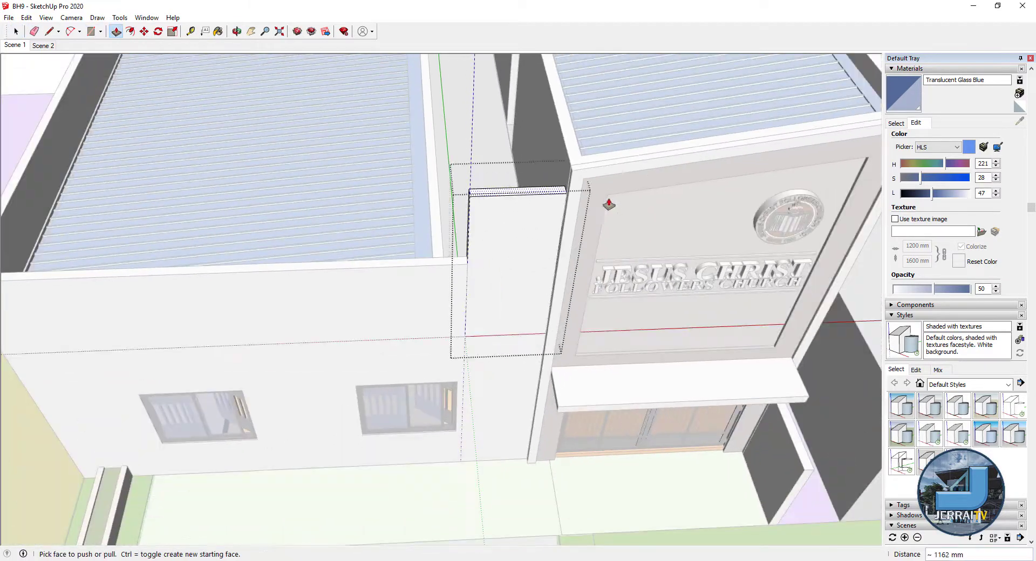
scroll(609, 204, "down", 3)
key("space")
left_click(538, 185)
scroll(538, 185, "up", 3)
key("p")
key("space")
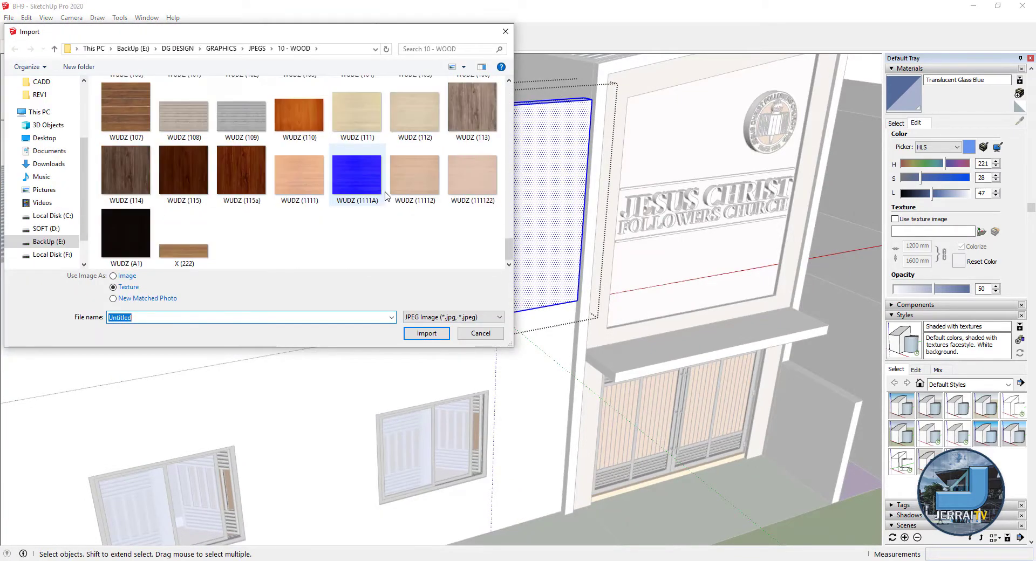
- Import the wood texture image and place it on a face, setting its size
scroll(386, 196, "up", 3)
scroll(387, 195, "up", 2)
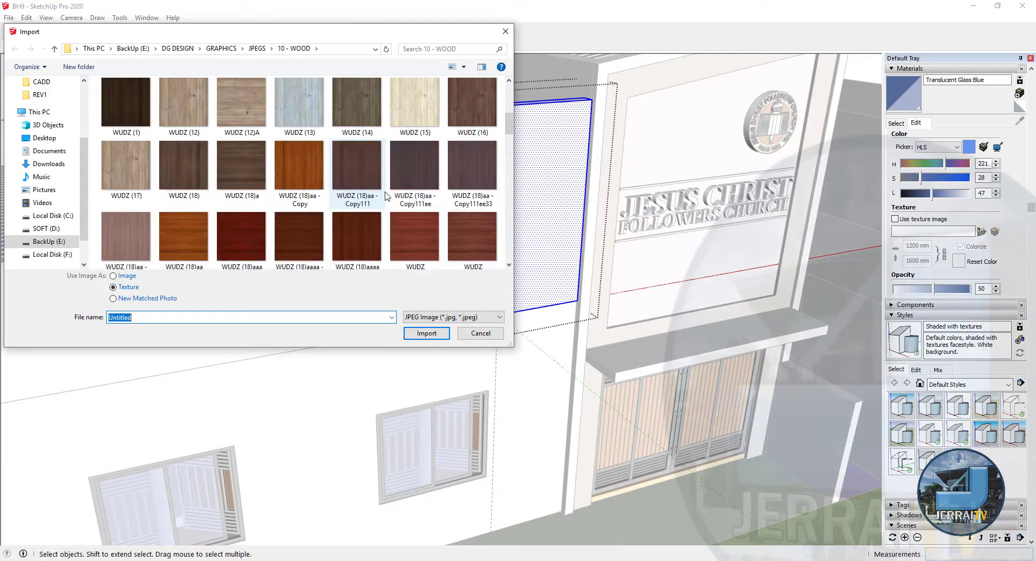
scroll(309, 215, "up", 1)
double_click(357, 92)
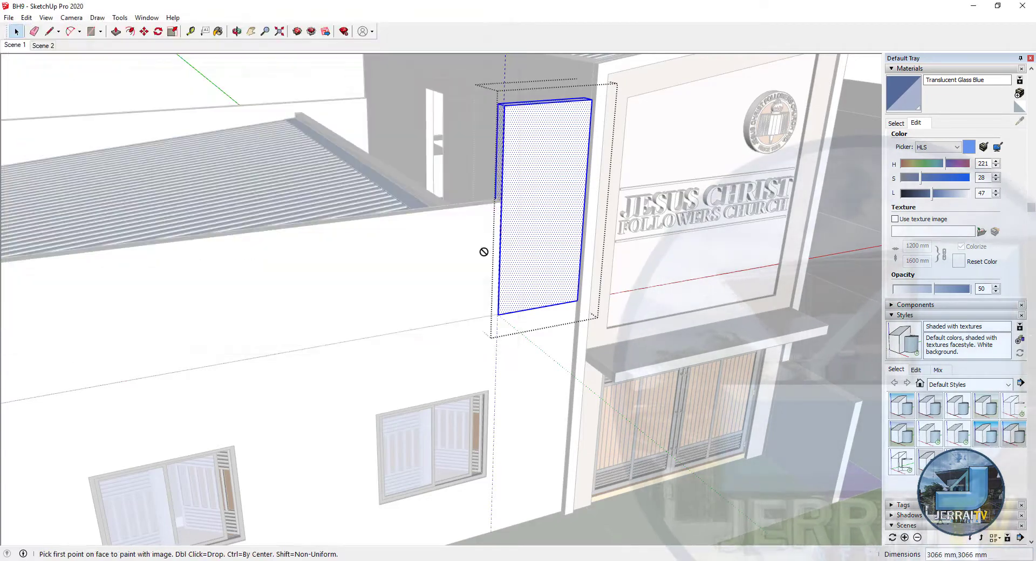
left_click(515, 311)
left_click(592, 99)
- Sample the wood panel's material and select the tall wood panel beside the entrance
scroll(478, 188, "down", 3)
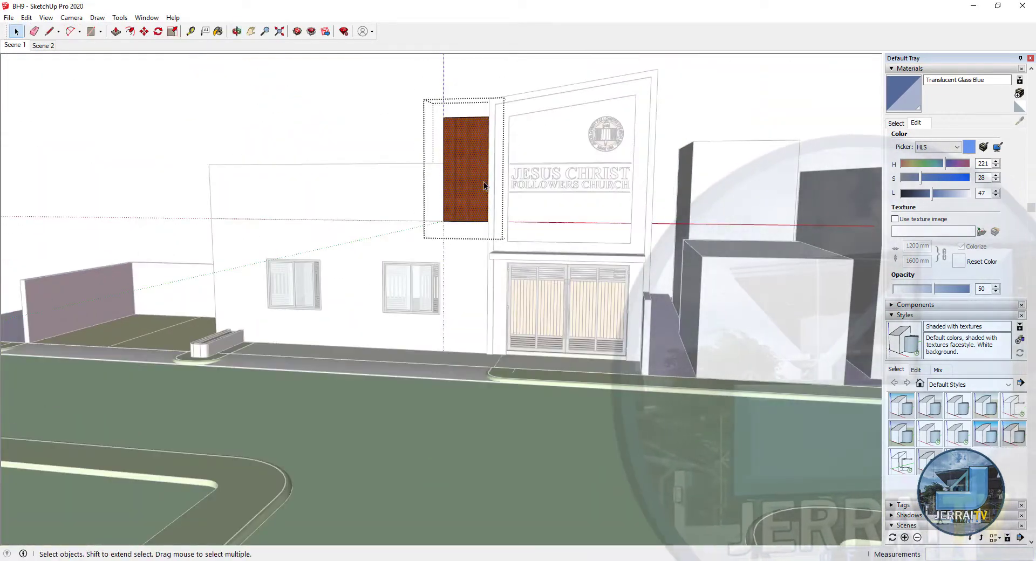
mouse_move(484, 186)
middle_mouse_down()
mouse_move(601, 146)
mouse_move(515, 289)
mouse_move(506, 270)
middle_mouse_up()
scroll(515, 289, "up", 5)
scroll(549, 317, "down", 3)
middle_click_drag(550, 317, 416, 353)
key("m")
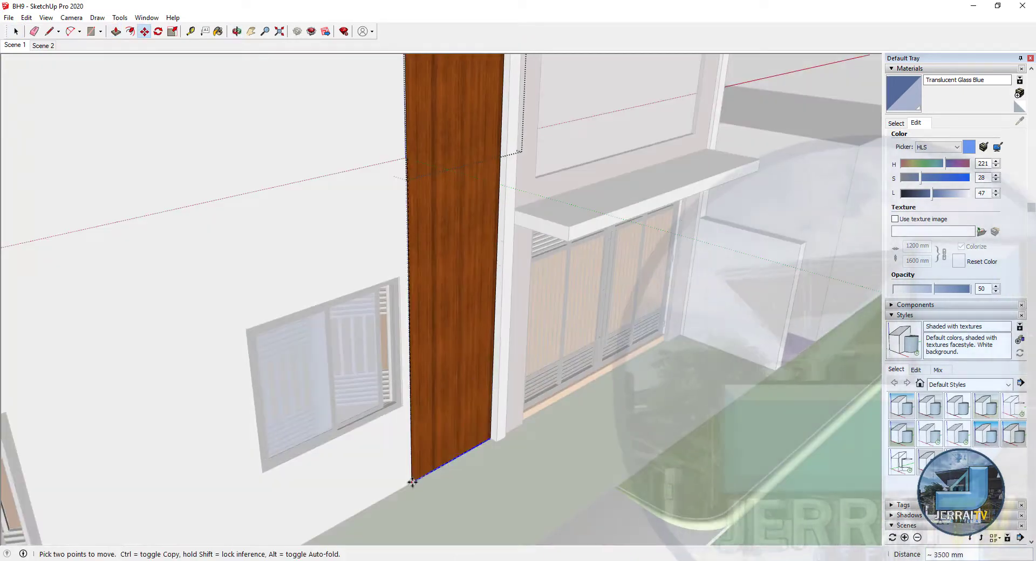
key("space")
left_click(895, 123)
left_click(1019, 121)
left_click(440, 226)
right_click(424, 213)
left_click(497, 338)
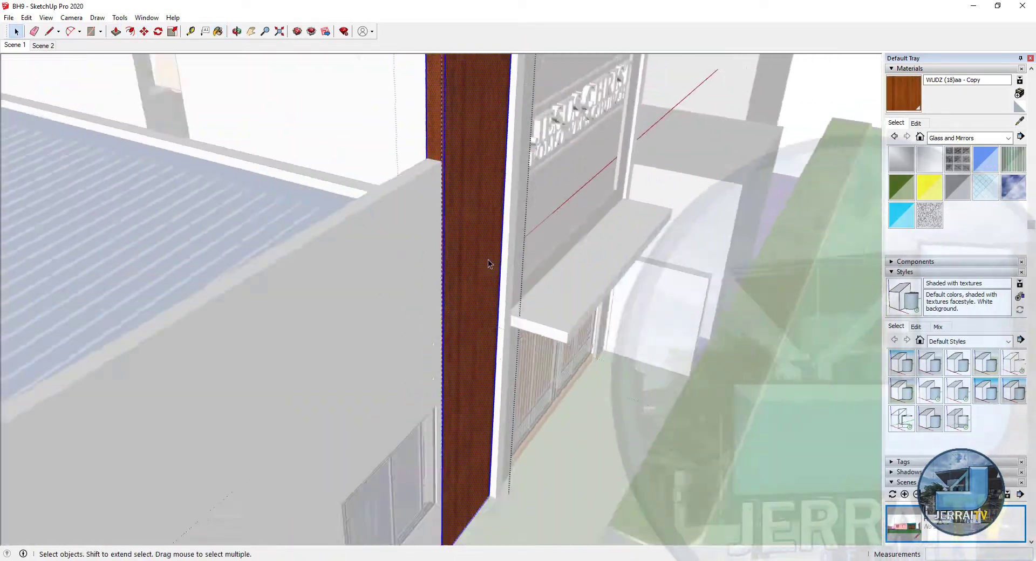
scroll(488, 263, "down", 5)
middle_click_drag(488, 263, 475, 239)
scroll(474, 238, "up", 4)
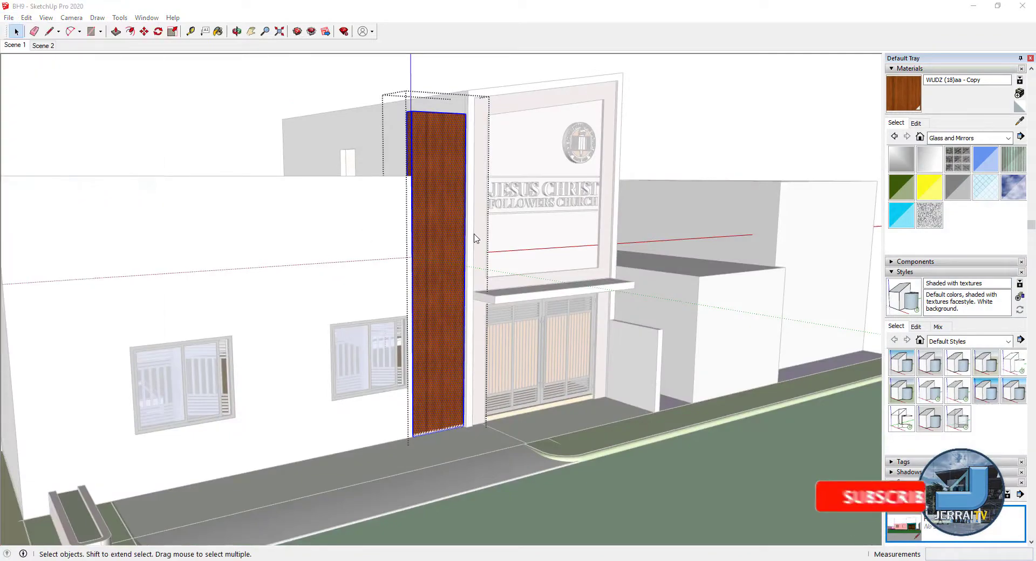
- Import the light marble image as a texture, fit it on the panel, and thicken it with Push/Pull
key("ctrl+i")
scroll(324, 162, "down", 3)
scroll(324, 162, "down", 2)
scroll(325, 160, "down", 3)
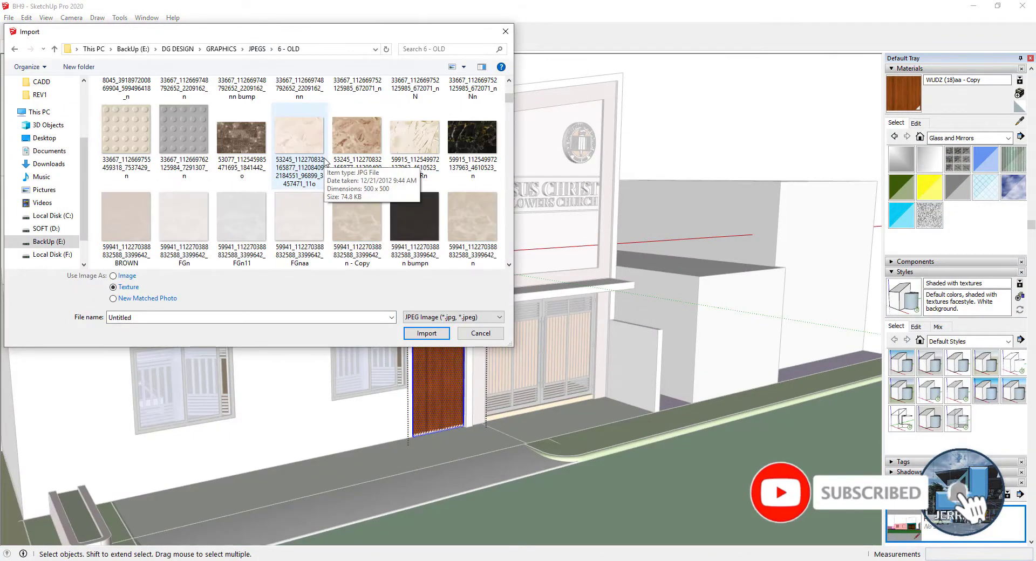
double_click(206, 236)
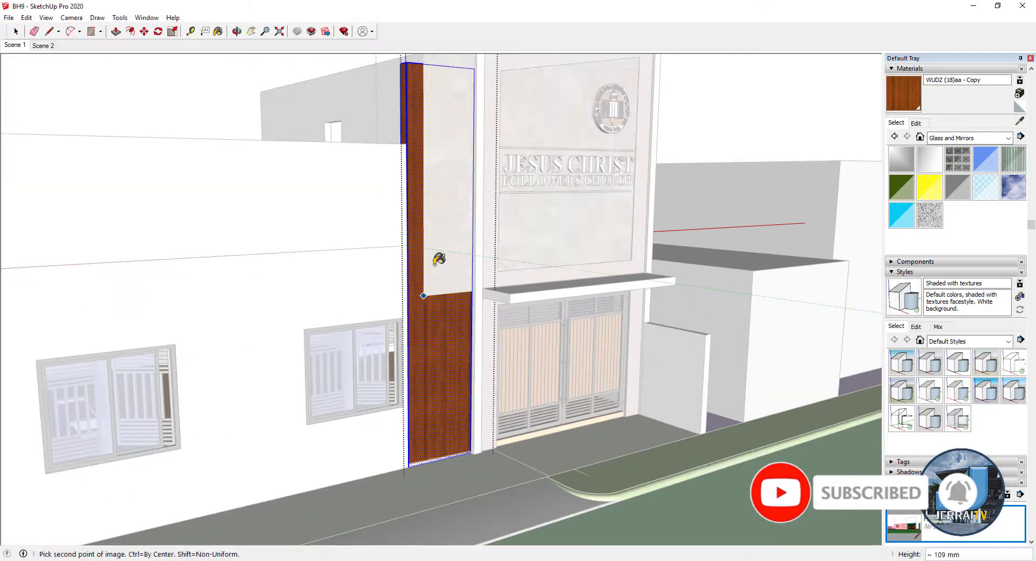
left_click(437, 270)
right_click(404, 248)
mouse_move(432, 270)
middle_mouse_down()
mouse_move(591, 310)
mouse_move(545, 212)
middle_mouse_up()
key("p")
scroll(492, 178, "up", 3)
key("space")
scroll(447, 122, "up", 3)
- Select the church emblem and try scaling it, then return to selection
key("p")
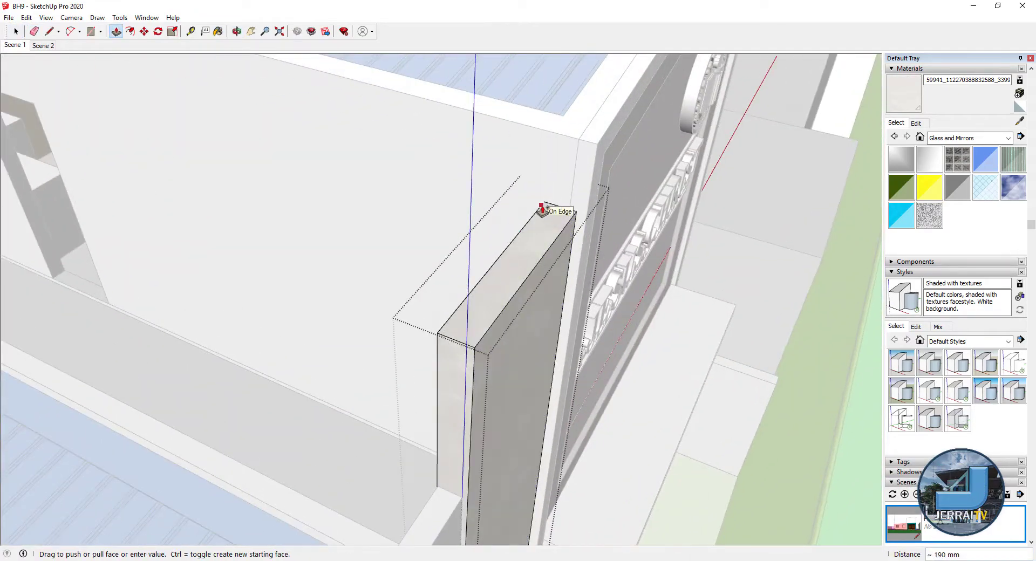
key("space")
scroll(411, 167, "down", 5)
scroll(382, 191, "up", 3)
scroll(563, 186, "up", 3)
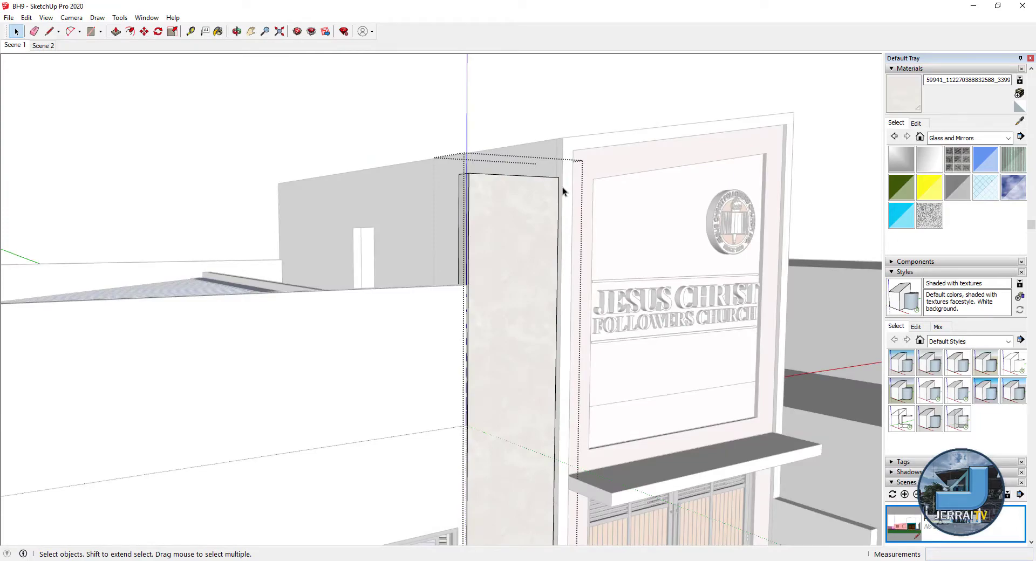
scroll(562, 187, "down", 3)
scroll(675, 238, "up", 5)
left_click(620, 259)
key("s")
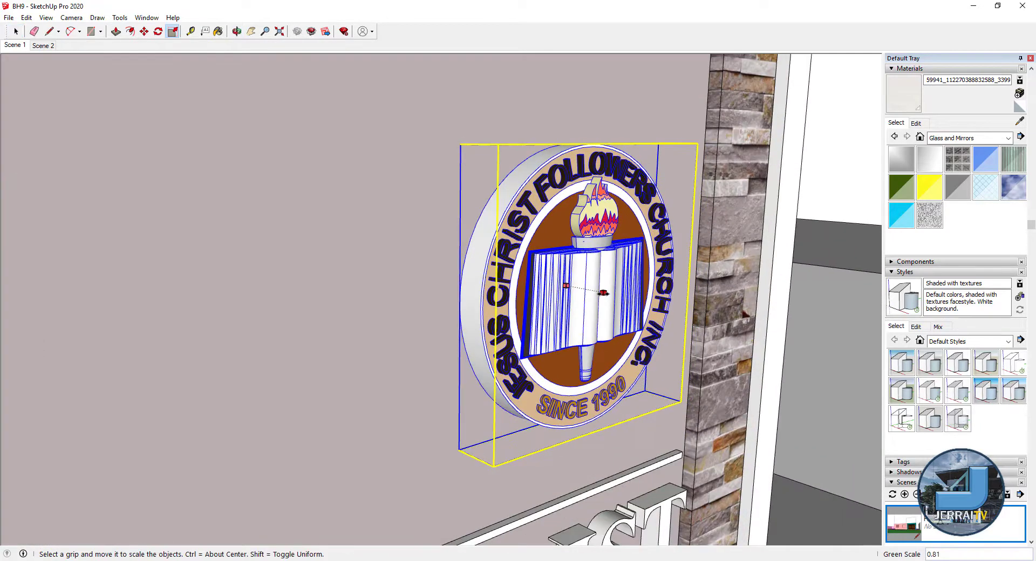
key("space")
scroll(733, 238, "down", 5)
scroll(462, 324, "up", 3)
scroll(620, 259, "up", 3)
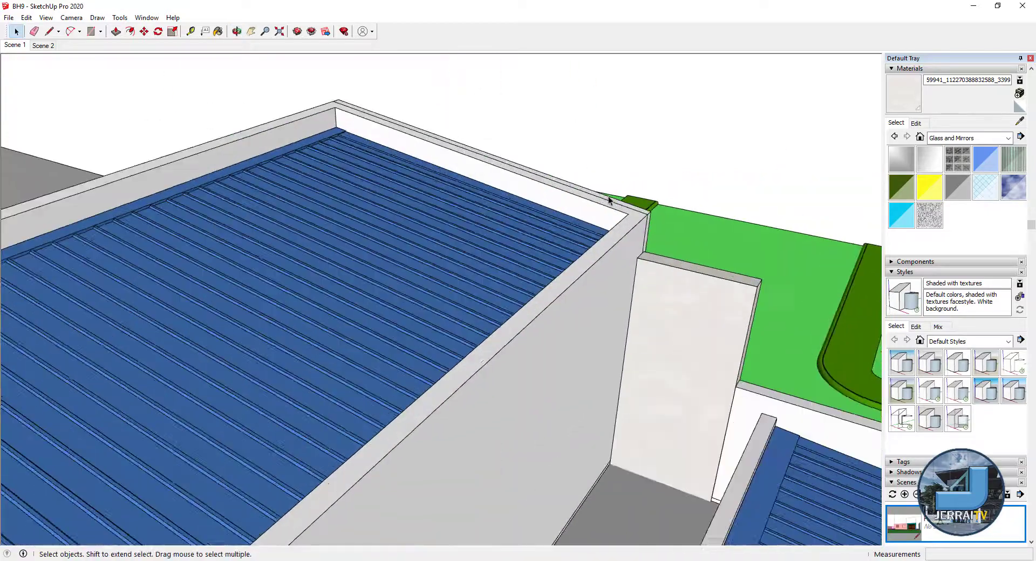
- Place Tape Measure guides from the pier's top edge and side edge near the roof corner
mouse_move(647, 281)
middle_mouse_down()
mouse_move(688, 312)
mouse_move(707, 238)
middle_mouse_up()
key("t")
left_click(711, 229)
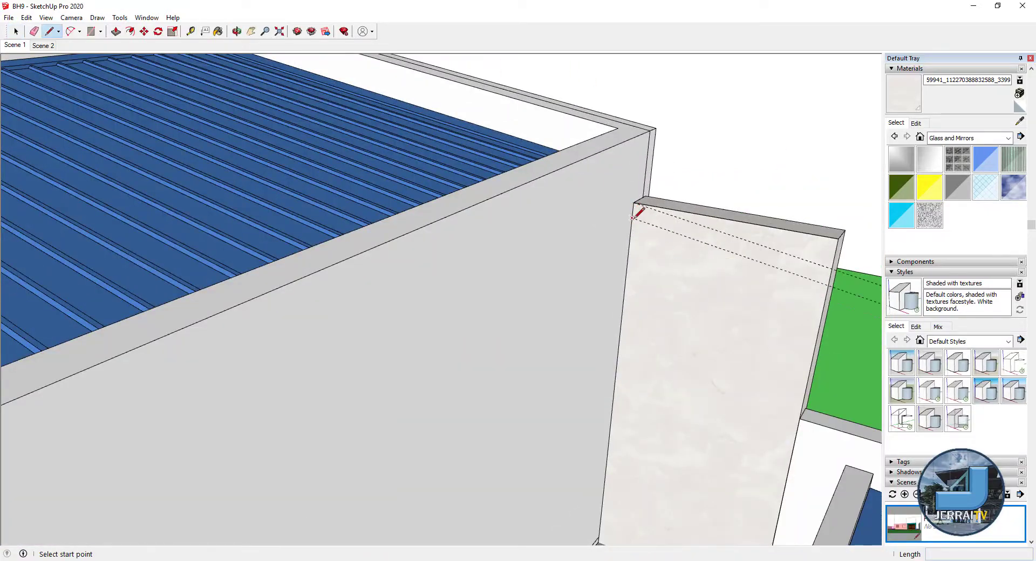
scroll(761, 267, "up", 3)
key("t")
left_click(760, 266)
scroll(769, 275, "up", 2)
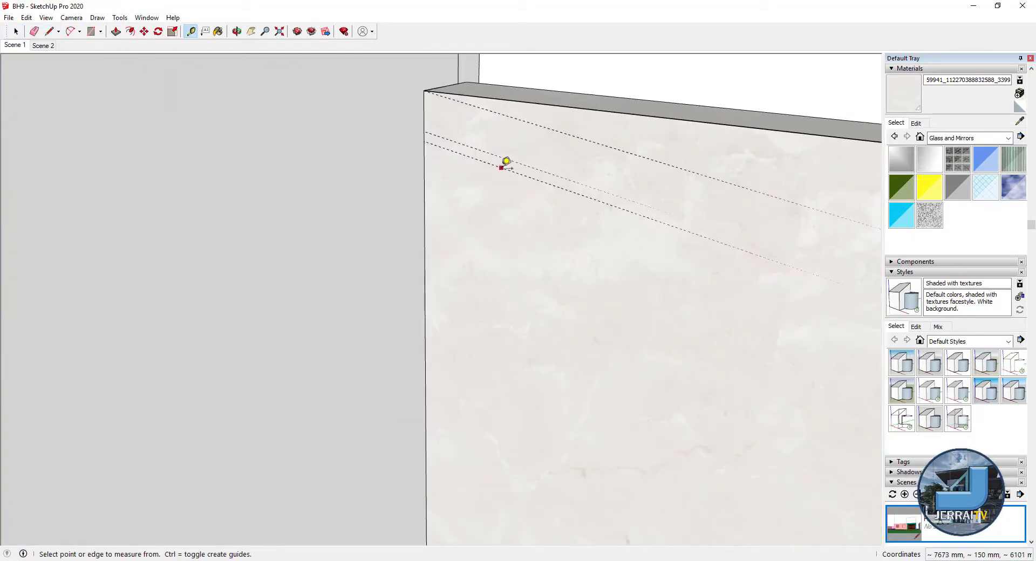
- Draw the triangle outline with lines starting at the guide intersection
key("l")
scroll(485, 159, "down", 2)
left_click(441, 133)
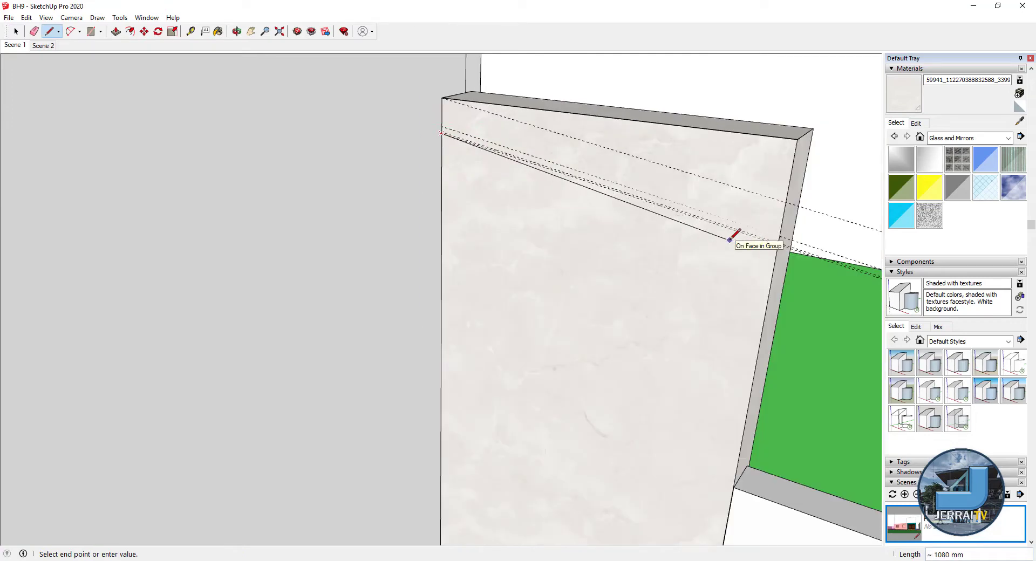
key("space")
scroll(582, 193, "down", 5)
key("l")
scroll(536, 180, "up", 2)
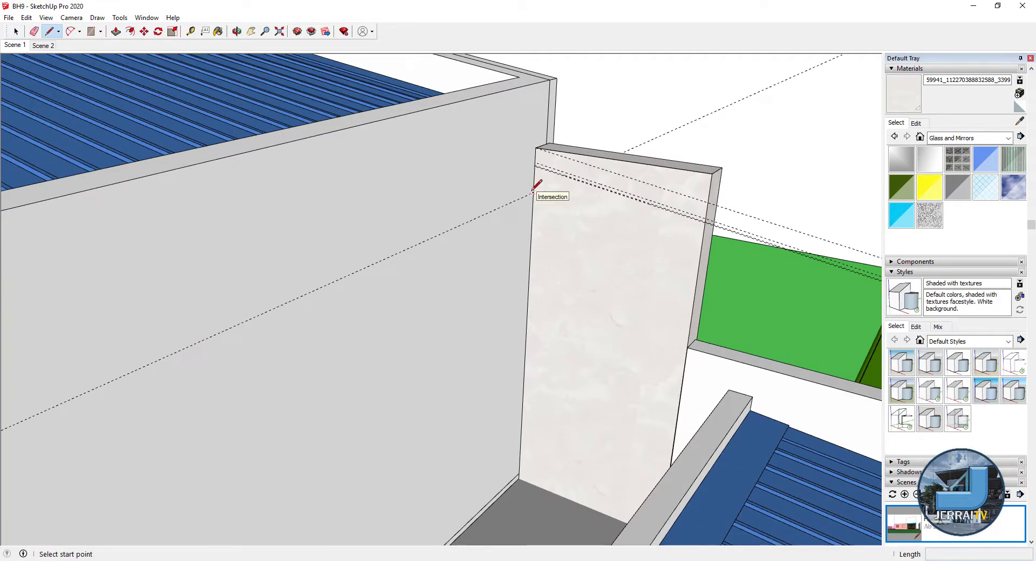
left_click(536, 180)
scroll(693, 222, "up", 3)
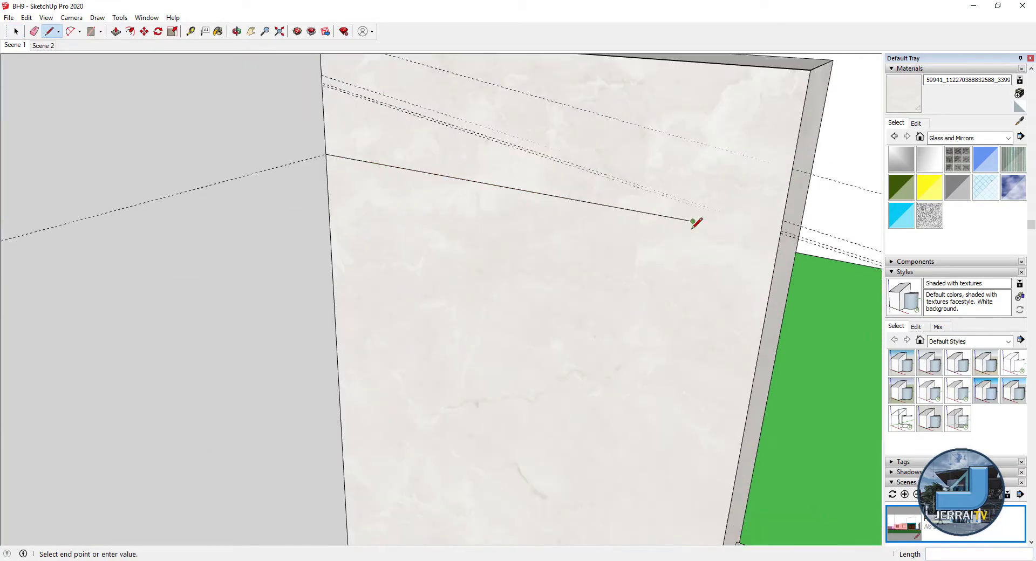
left_click(680, 171)
- Delete the face inside the triangle outline
key("e")
scroll(640, 171, "down", 2)
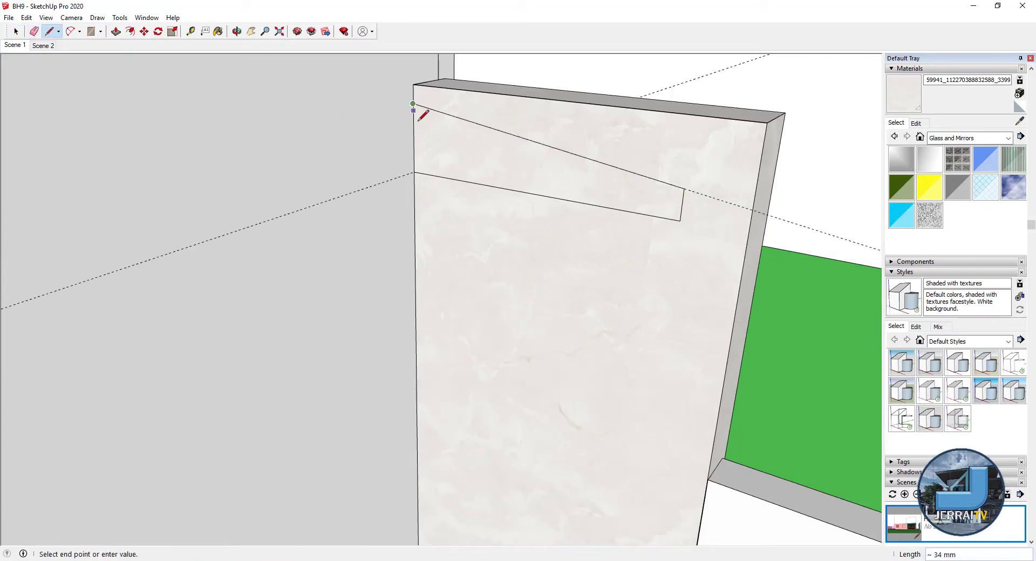
key("Delete")
scroll(534, 162, "down", 1)
scroll(587, 186, "up", 2)
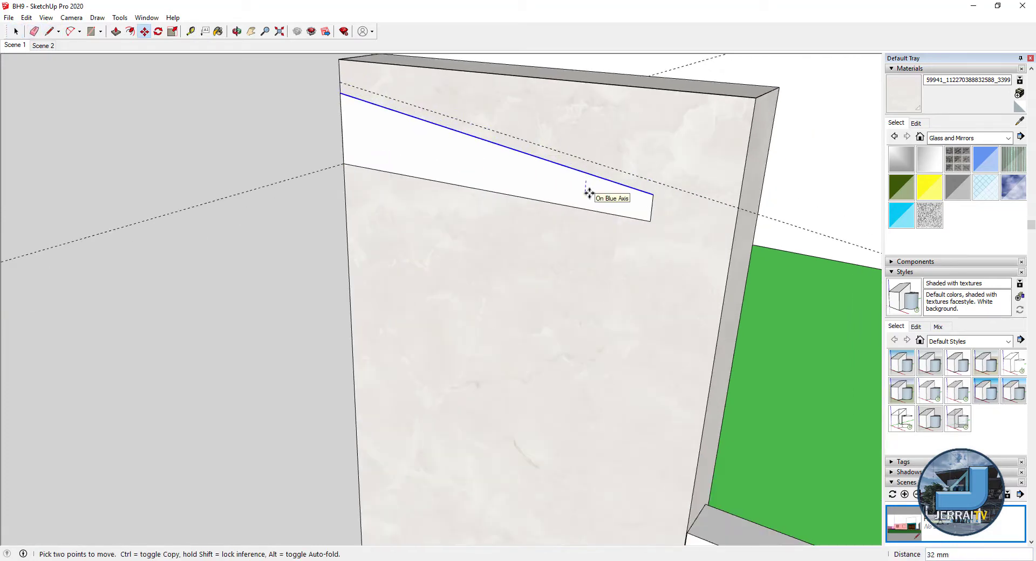
key("space")
scroll(542, 206, "down", 1)
scroll(406, 141, "up", 2)
- Offset the triangle outline by 30 and push/pull it into a hollow bracket frame
left_click(406, 142)
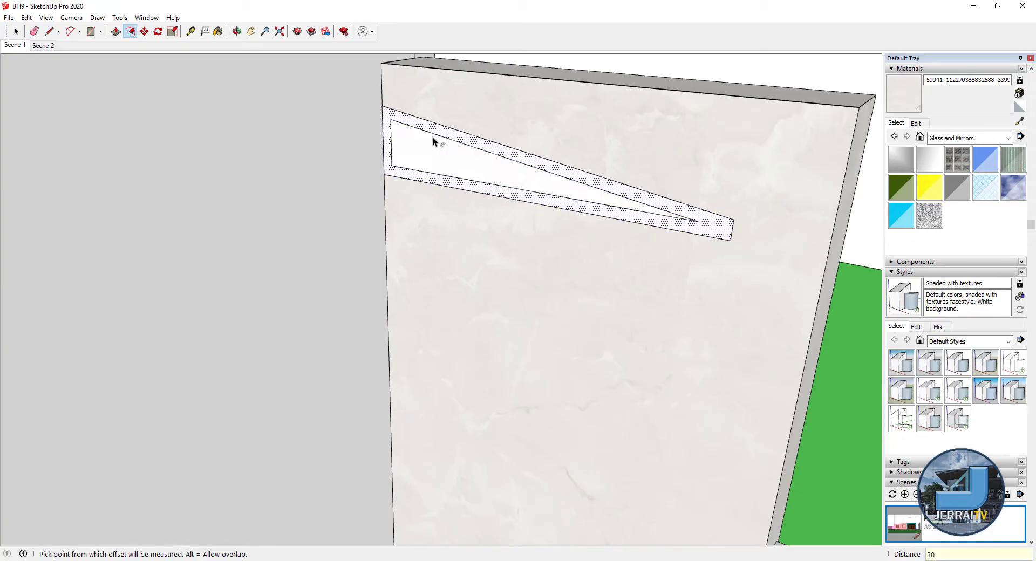
key("space")
scroll(585, 192, "down", 2)
left_click(584, 191)
scroll(589, 194, "down", 2)
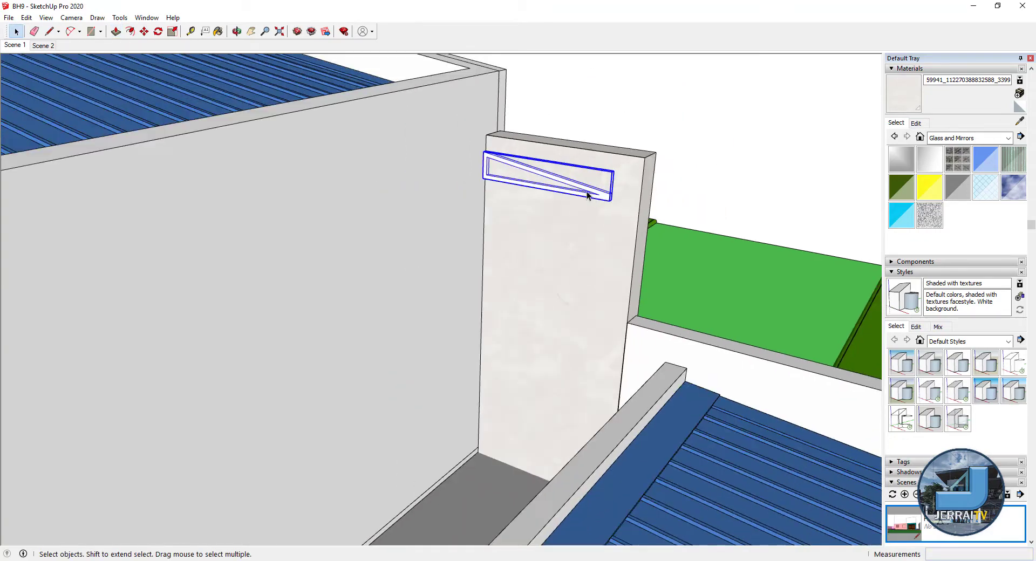
middle_click_drag(590, 194, 613, 323)
key("m")
key("space")
scroll(549, 207, "down", 2)
middle_click_drag(550, 207, 594, 243)
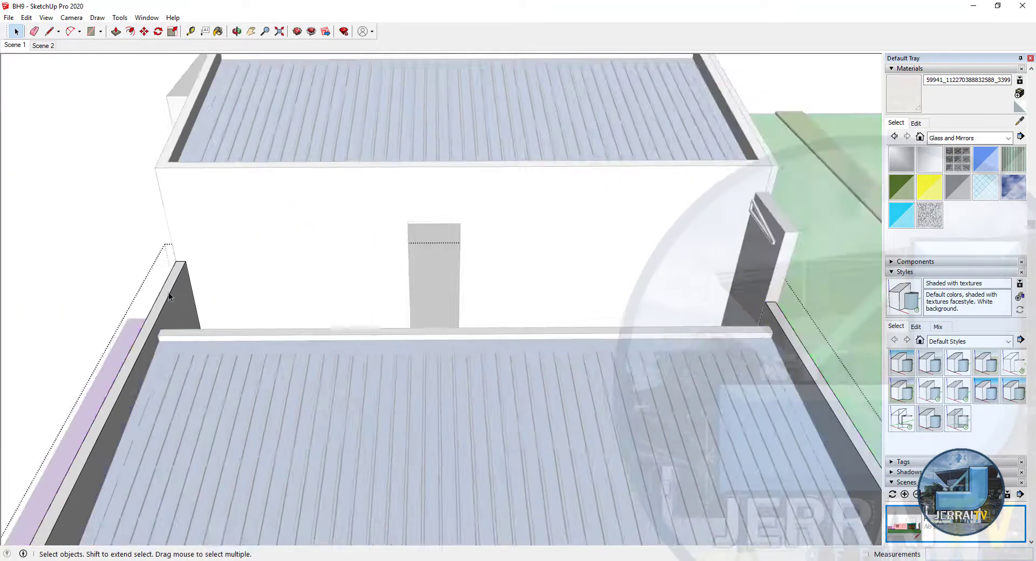
scroll(593, 243, "up", 2)
key("p")
left_click(642, 248)
- Move the triangular bracket from the pier to the far-left pier and inspect the bracket row along the wall
key("space")
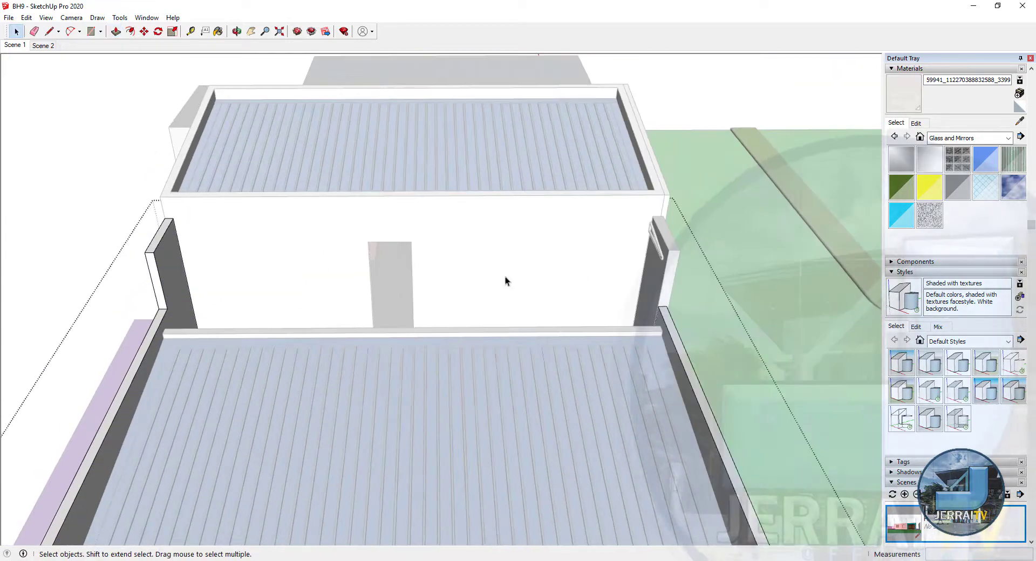
left_click(657, 243)
scroll(655, 227, "up", 3)
key("m")
scroll(658, 215, "down", 5)
mouse_move(657, 215)
middle_mouse_down()
mouse_move(383, 192)
mouse_move(136, 199)
middle_mouse_up()
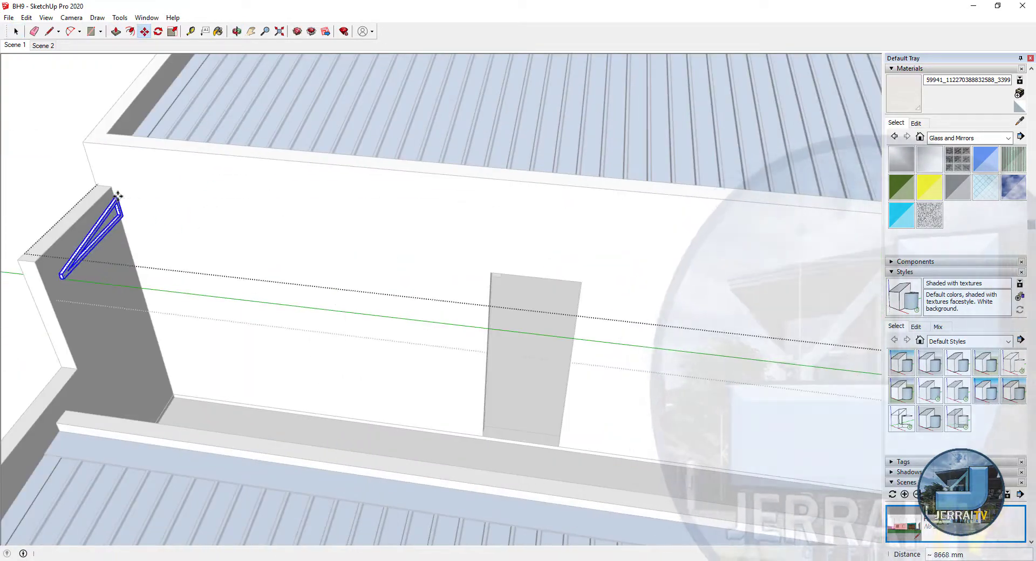
scroll(674, 245, "up", 3)
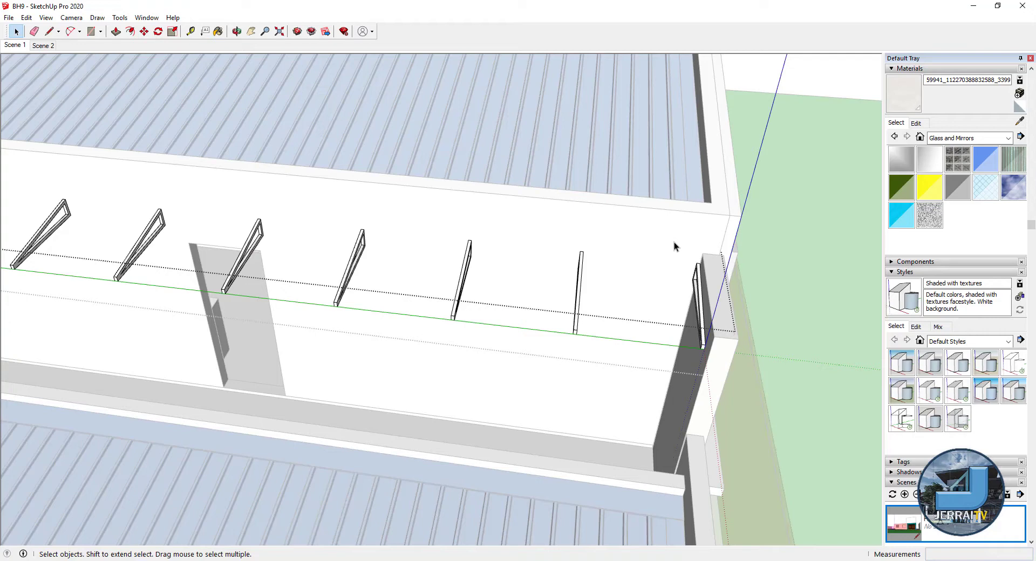
middle_click_drag(675, 241, 307, 206)
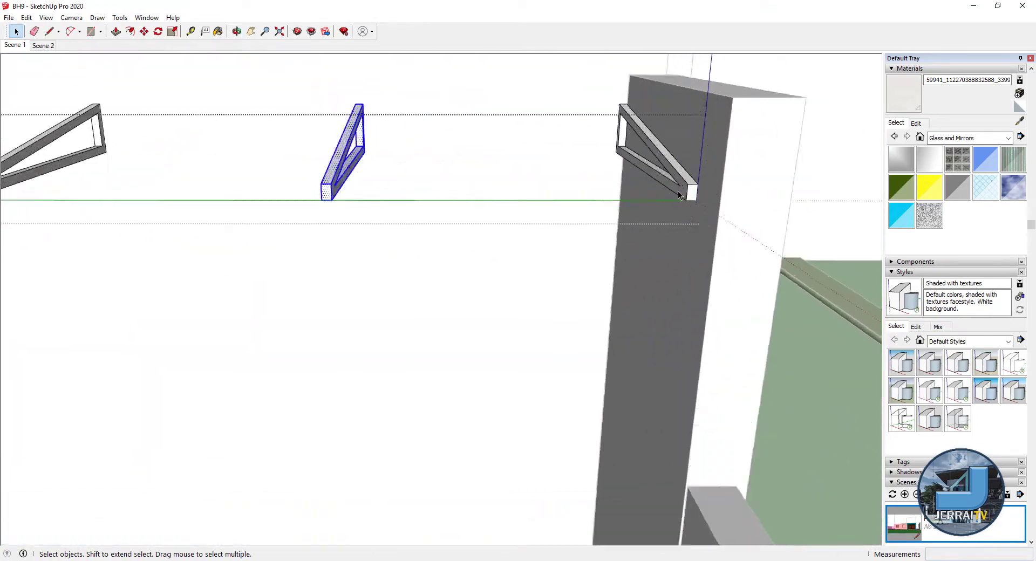
scroll(679, 195, "up", 5)
middle_click_drag(703, 196, 798, 216)
- Scale the small box at the bracket's end shorter along its length
left_click(753, 169)
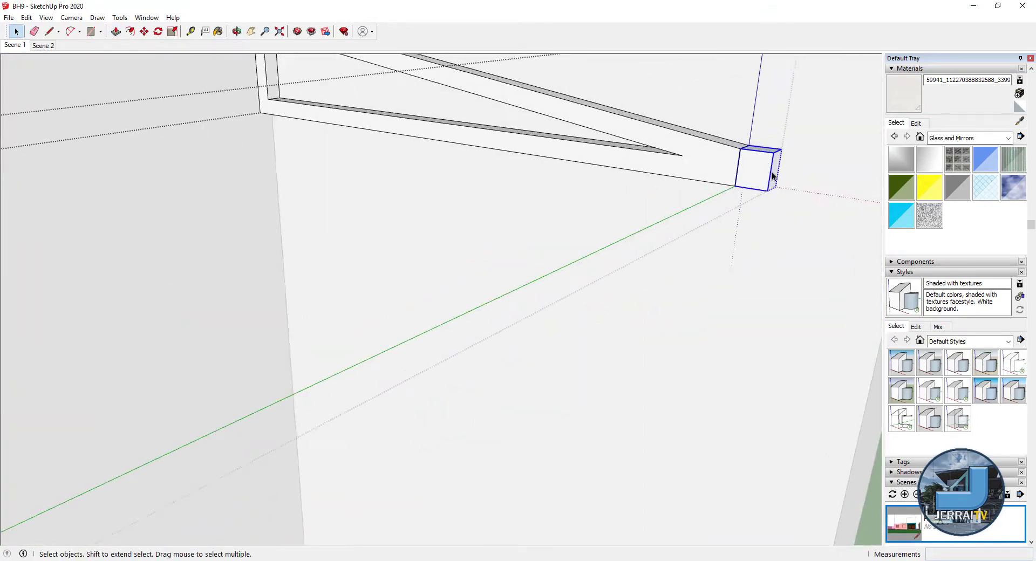
key("s")
left_click_drag(766, 168, 758, 167)
scroll(720, 173, "down", 10)
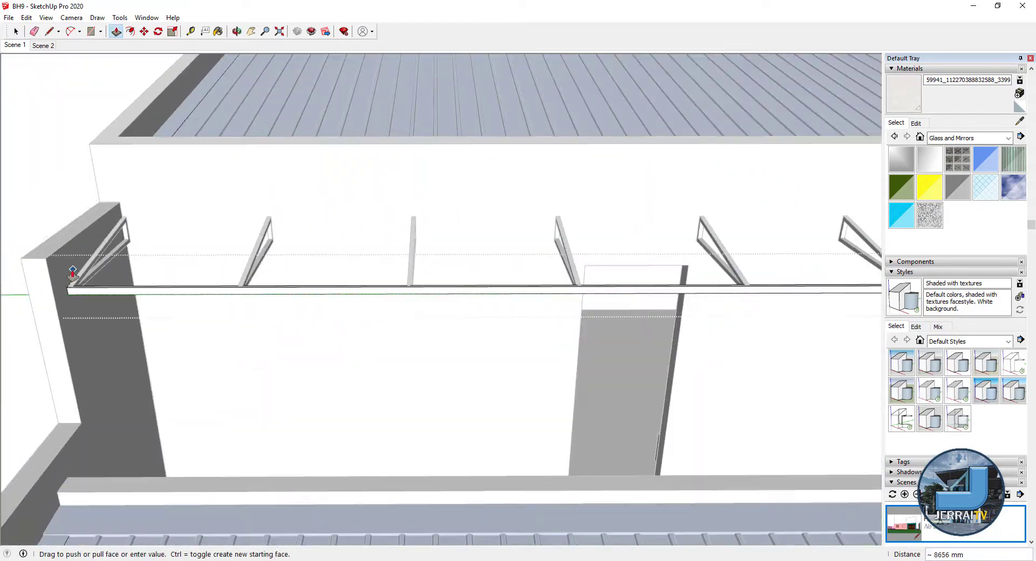
- Move-copy the rail along the brackets to a new position
key("space")
left_click(75, 281)
key("m")
key("ctrl")
scroll(169, 157, "up", 5)
left_click(168, 157)
key("space")
scroll(157, 173, "down", 5)
- Paint the copied rail black and open its context options
middle_click_drag(157, 173, 641, 190)
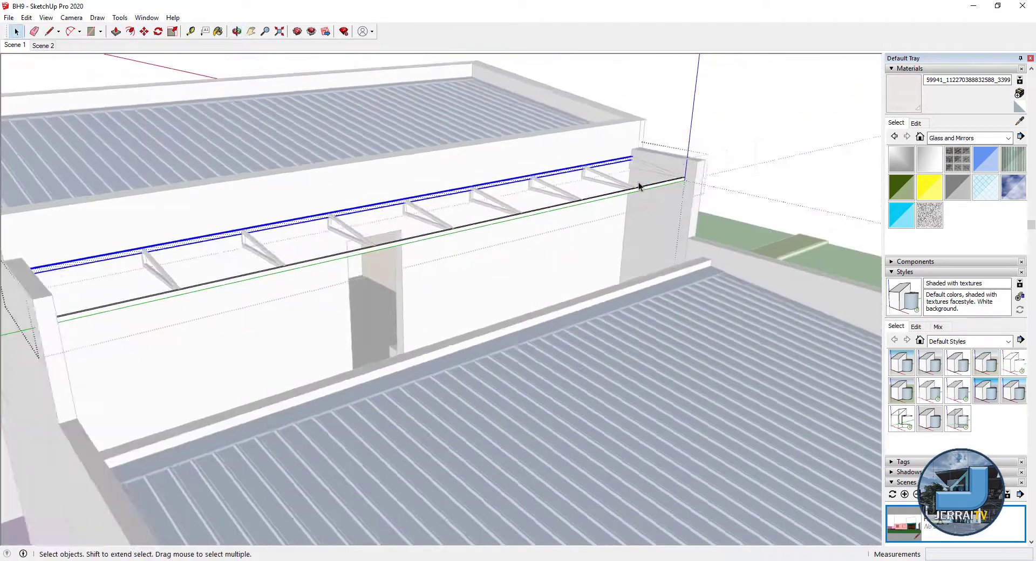
scroll(640, 190, "up", 3)
scroll(649, 176, "up", 3)
mouse_move(564, 202)
middle_mouse_down()
mouse_move(686, 208)
mouse_move(608, 254)
mouse_move(620, 261)
mouse_move(273, 85)
middle_mouse_up()
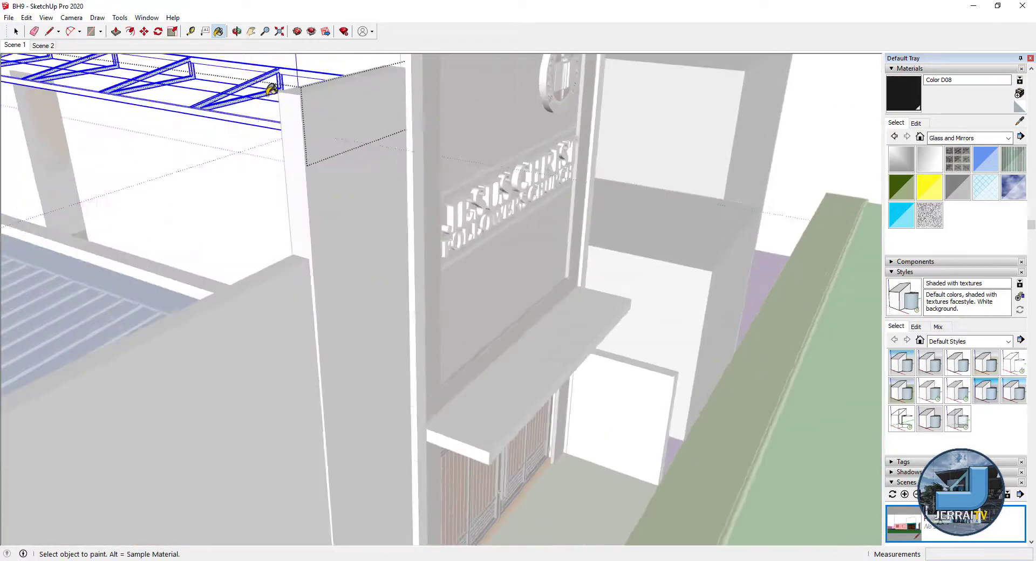
left_click(273, 85)
right_click(192, 110)
- Orbit around the rail's side and the pier corner for a close view
mouse_move(289, 241)
middle_mouse_down()
mouse_move(626, 303)
mouse_move(694, 155)
middle_mouse_up()
scroll(601, 335, "up", 4)
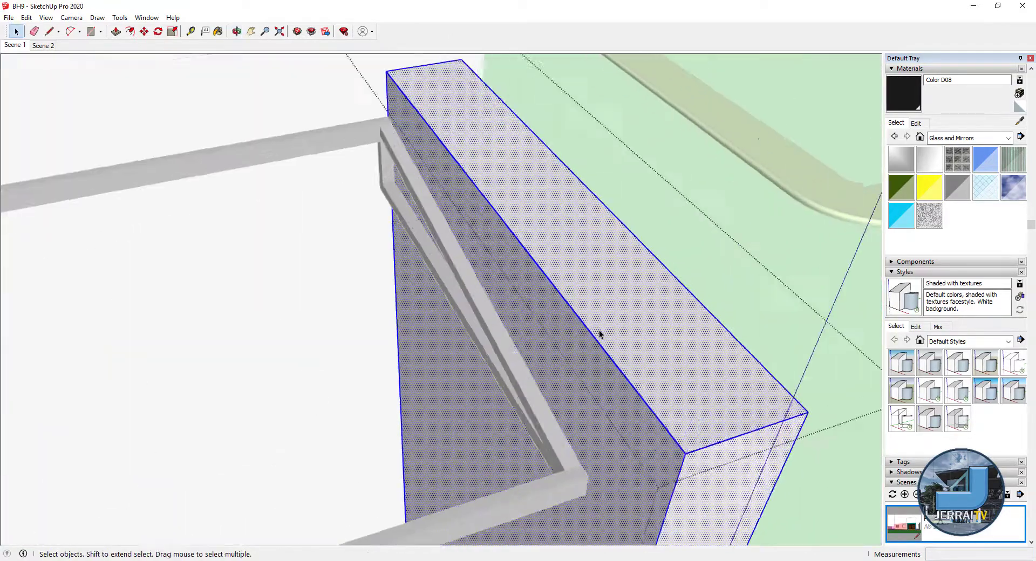
scroll(604, 340, "up", 3)
key("e")
scroll(596, 333, "down", 5)
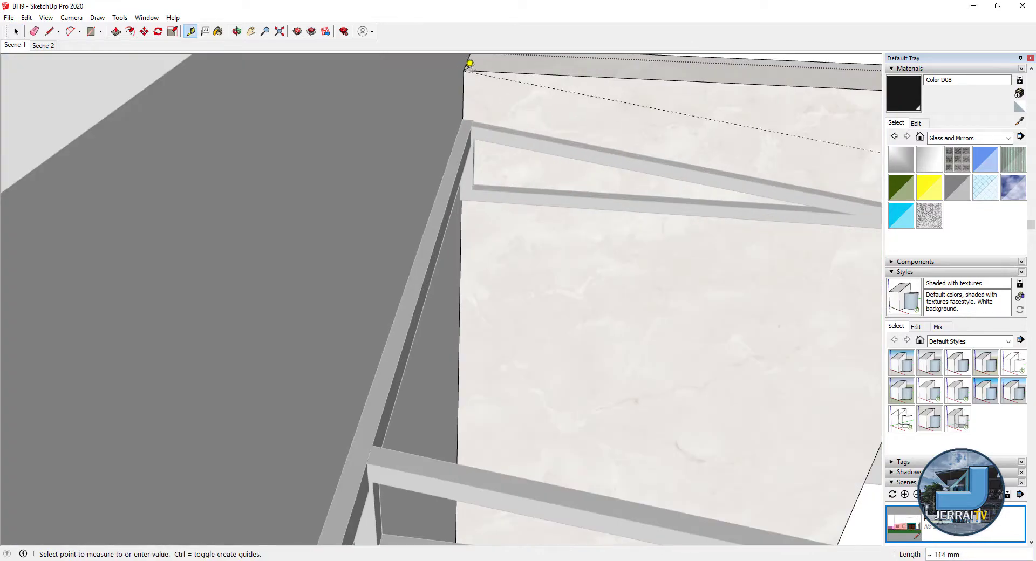
key("l")
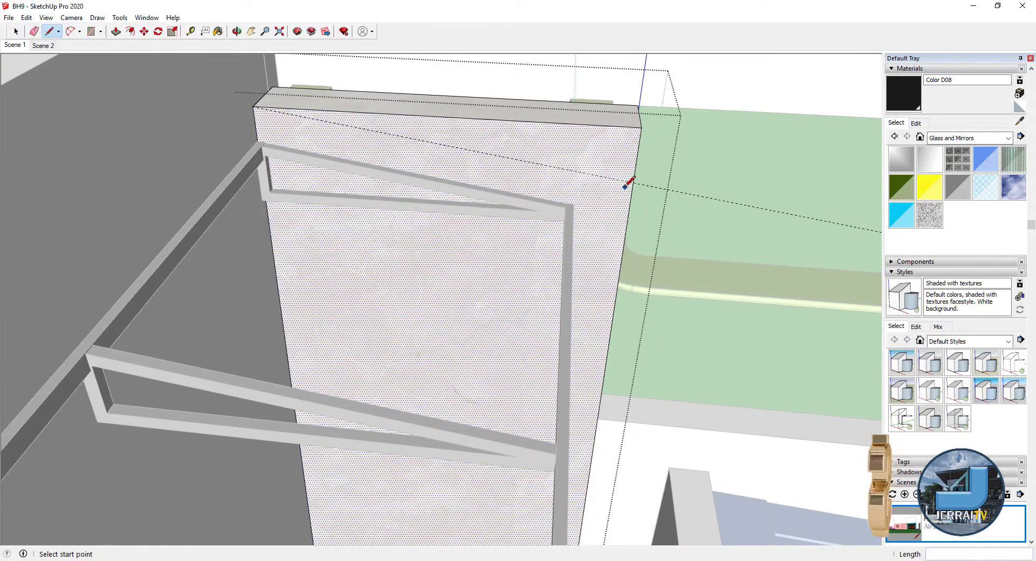
scroll(628, 182, "up", 3)
middle_click_drag(297, 70, 453, 111)
key("e")
mouse_move(396, 176)
middle_mouse_down()
mouse_move(232, 183)
mouse_move(437, 294)
middle_mouse_up()
middle_click_drag(821, 210, 331, 157)
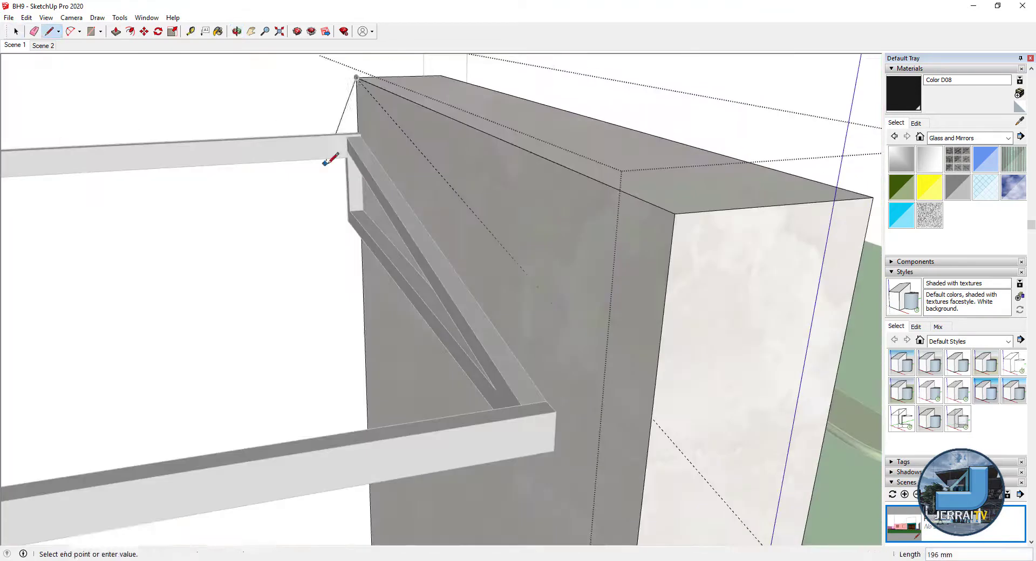
- Inspect the wall corner and top, then select one member of the black frame
key("space")
middle_click_drag(478, 377, 422, 199)
scroll(491, 323, "up", 5)
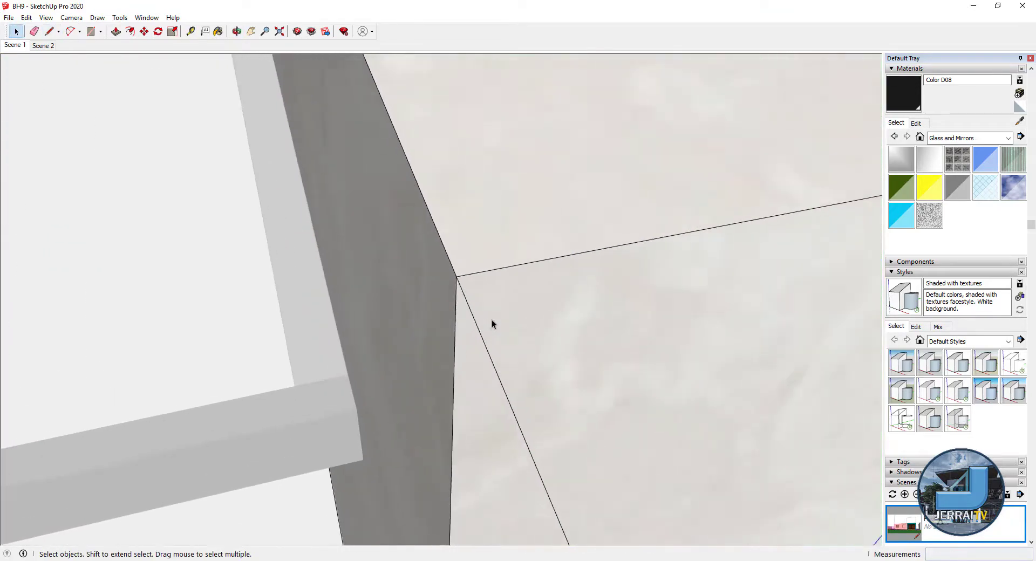
middle_click_drag(490, 323, 419, 336)
key("p")
key("space")
middle_click_drag(495, 384, 432, 278)
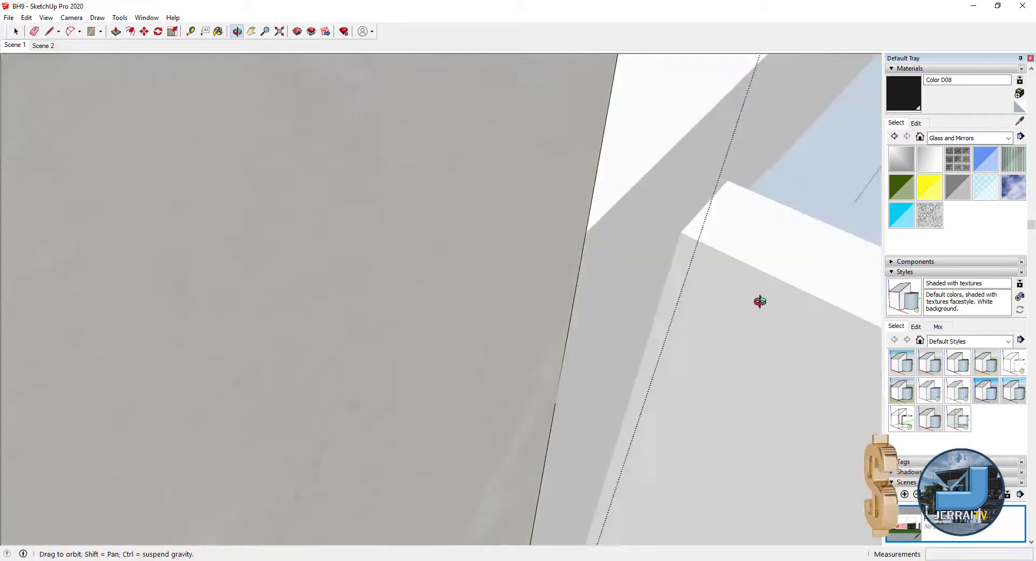
key("e")
mouse_move(390, 226)
middle_mouse_down()
mouse_move(351, 194)
mouse_move(306, 95)
mouse_move(493, 387)
mouse_move(326, 268)
mouse_move(562, 314)
middle_mouse_up()
key("space")
left_click(319, 168)
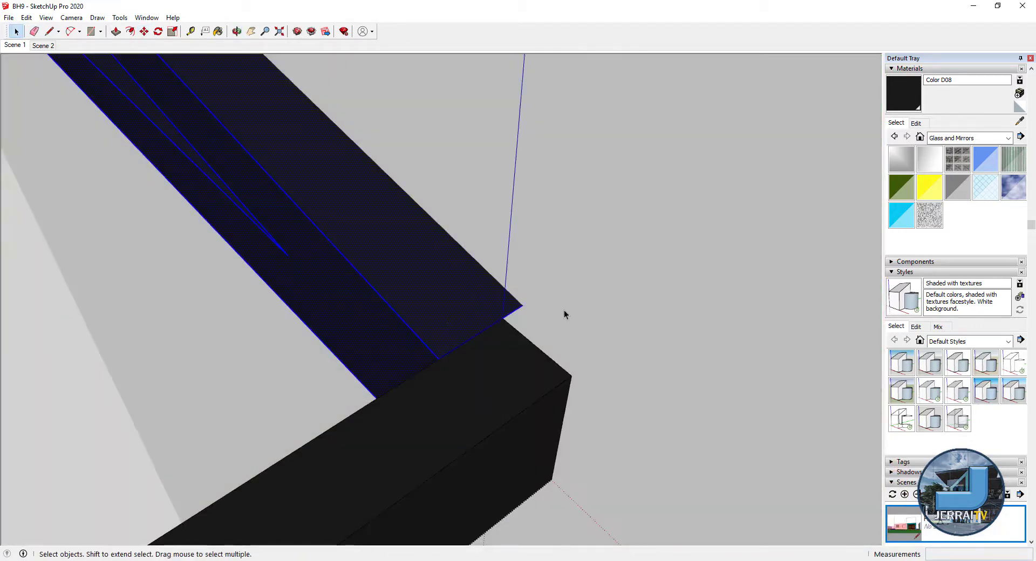
- Select the black rail near its end and start scaling it
scroll(535, 318, "down", 5)
key("l")
scroll(535, 227, "up", 3)
middle_click_drag(423, 219, 474, 131)
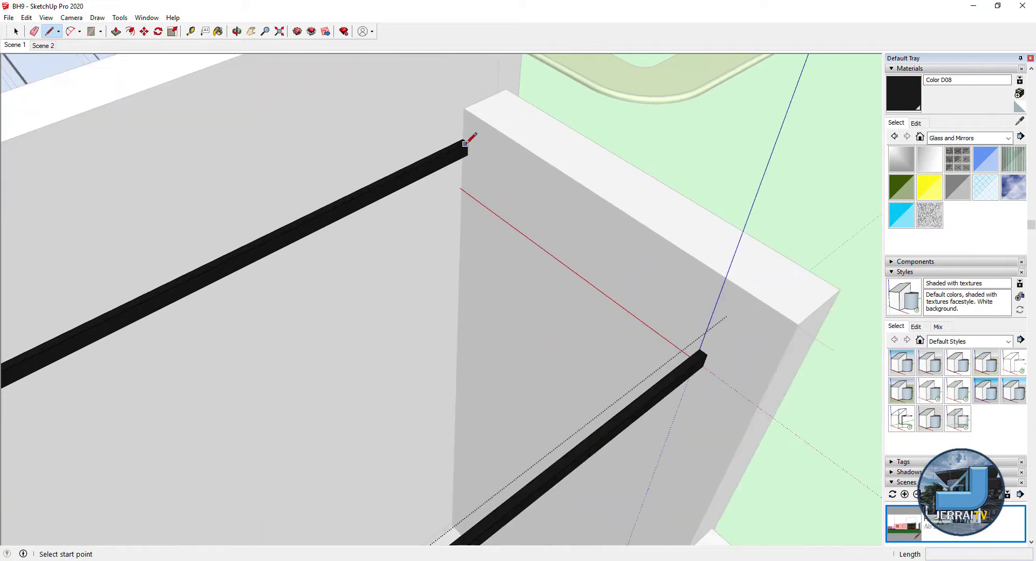
key("space")
left_click(464, 157)
key("s")
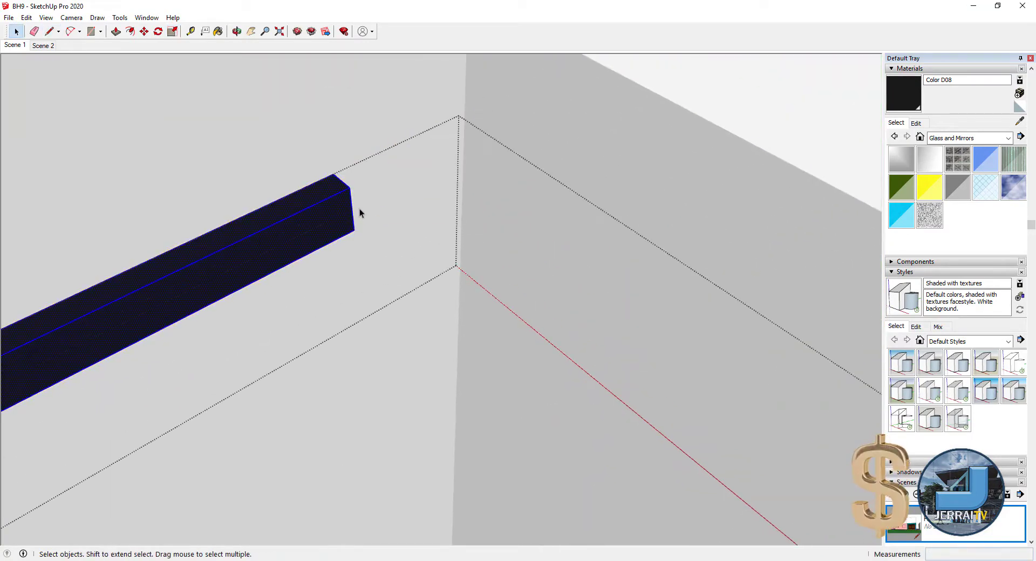
mouse_move(360, 213)
middle_mouse_down()
mouse_move(388, 152)
mouse_move(720, 510)
mouse_move(669, 425)
mouse_move(548, 289)
mouse_move(266, 150)
mouse_move(698, 241)
middle_mouse_up()
- Draw a line across the white pier face from the black rail's end
key("l")
left_click(266, 150)
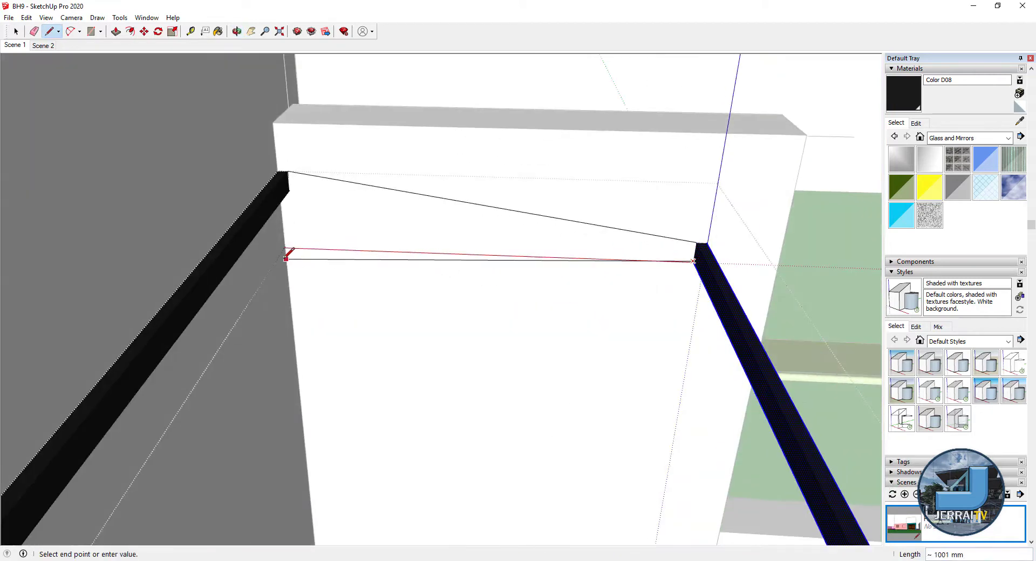
key("l")
scroll(291, 183, "up", 1)
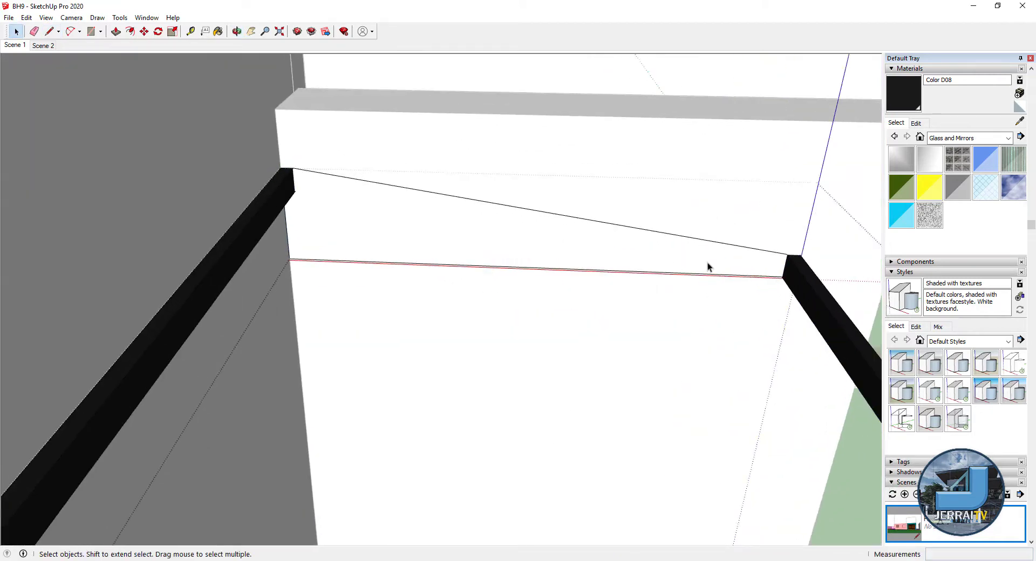
left_click(407, 263)
mouse_move(407, 263)
middle_mouse_down()
mouse_move(818, 273)
mouse_move(682, 446)
mouse_move(493, 227)
mouse_move(354, 347)
middle_mouse_up()
- Erase the upper sloped line and place a rectangle corner on the wall top
key("e")
left_click(354, 300)
key("r")
middle_click_drag(353, 300, 275, 352)
left_click(275, 352)
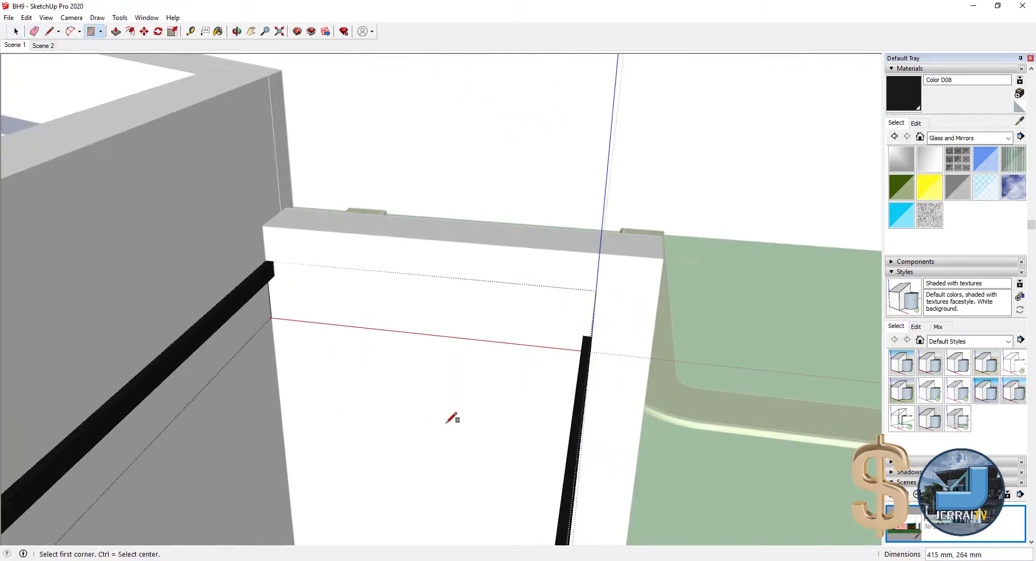
- Draw a small rectangle on the wall top beside the sign panel
key("space")
scroll(480, 254, "down", 5)
mouse_move(481, 254)
middle_mouse_down()
mouse_move(347, 258)
mouse_move(401, 307)
middle_mouse_up()
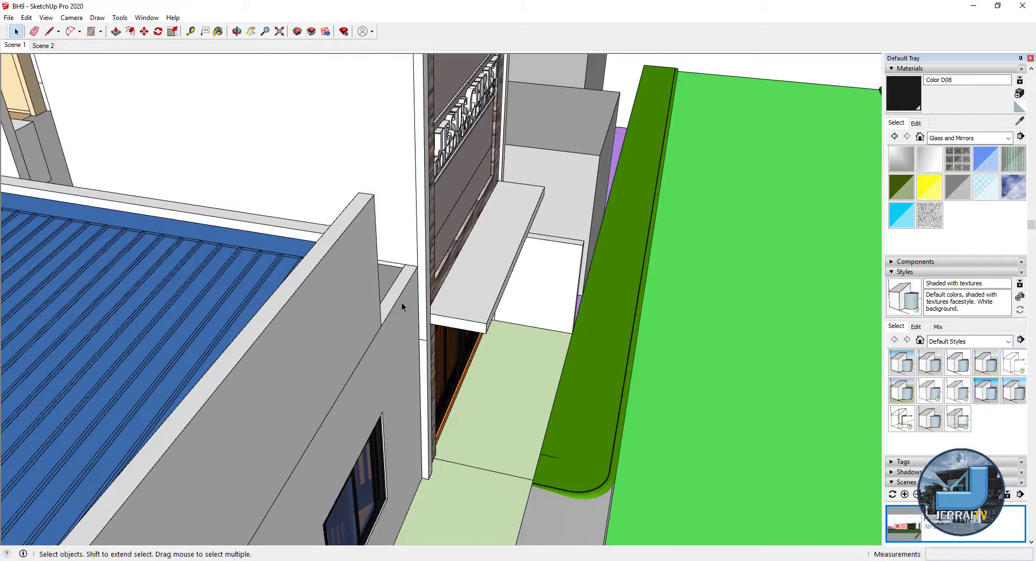
scroll(402, 306, "up", 5)
key("r")
left_click(378, 292)
left_click(410, 296)
- Push/Pull the rectangle upward into a tall slim pier
key("p")
left_click(393, 296)
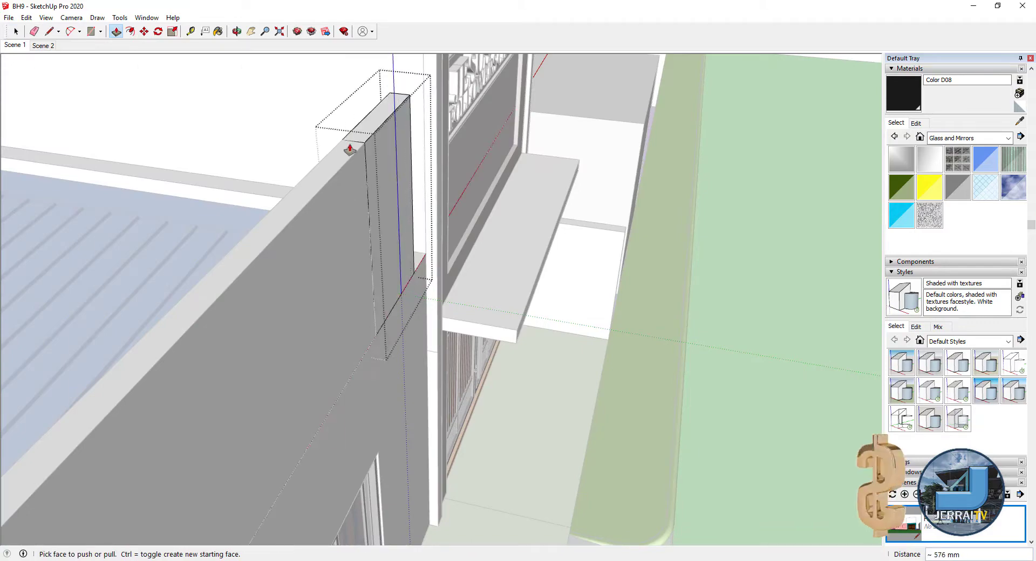
middle_click_drag(349, 149, 493, 168)
scroll(255, 115, "up", 3)
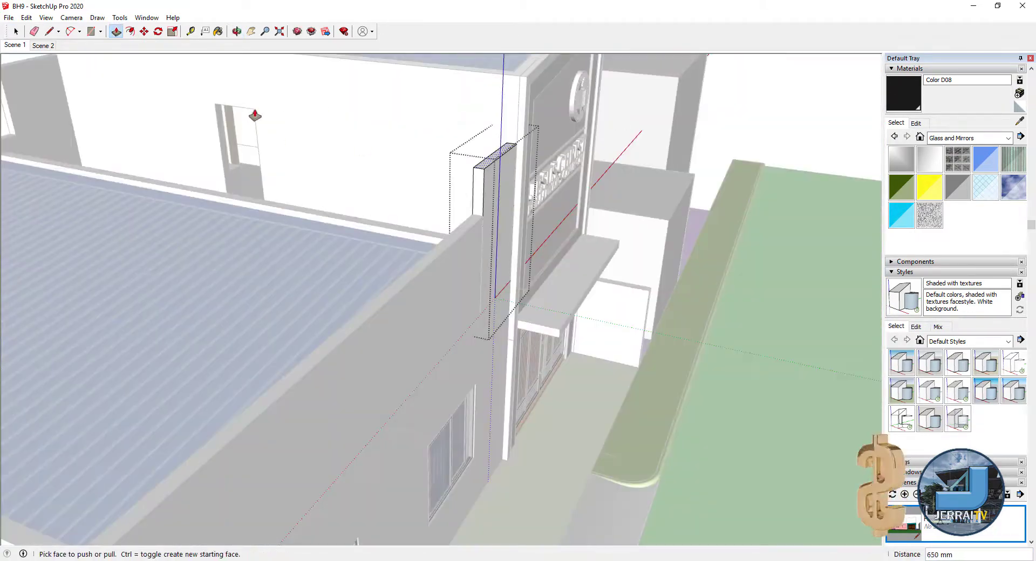
left_click(495, 122)
key("space")
middle_click_drag(495, 122, 423, 120)
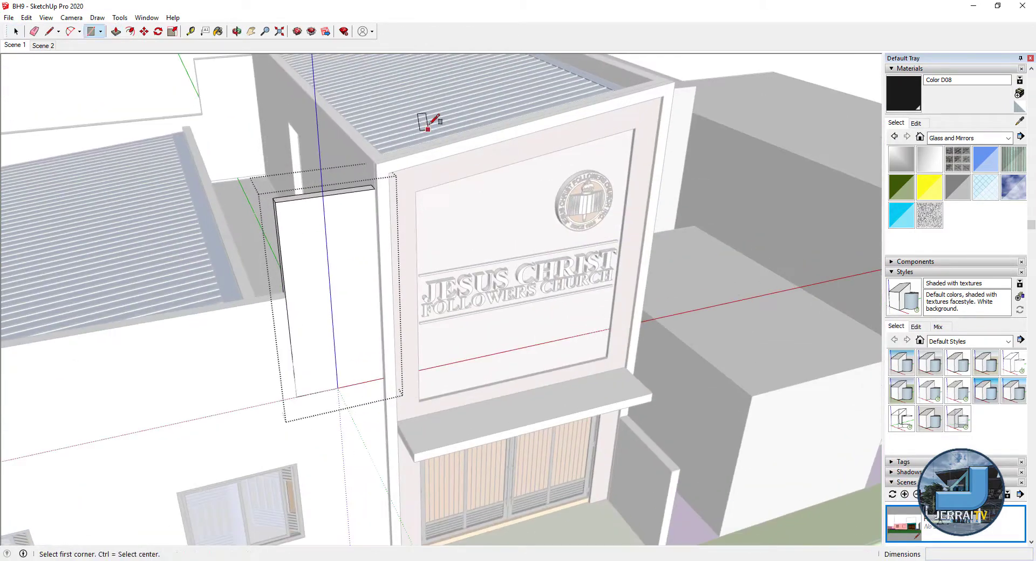
scroll(423, 121, "up", 3)
scroll(286, 235, "down", 3)
key("p")
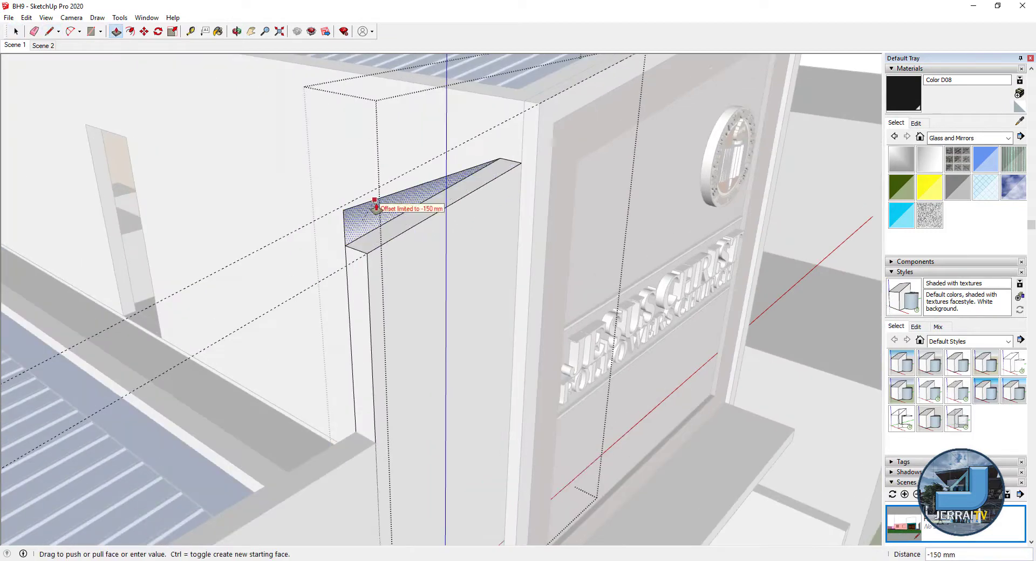
mouse_move(370, 208)
middle_mouse_down()
mouse_move(386, 336)
mouse_move(351, 129)
middle_mouse_up()
key("Return")
- Import the stone texture image onto the selected pier via File > Import
key("space")
right_click(370, 362)
key("Escape")
middle_click_drag(370, 362, 406, 356)
left_click(406, 356)
scroll(405, 356, "down", 3)
left_click(9, 17)
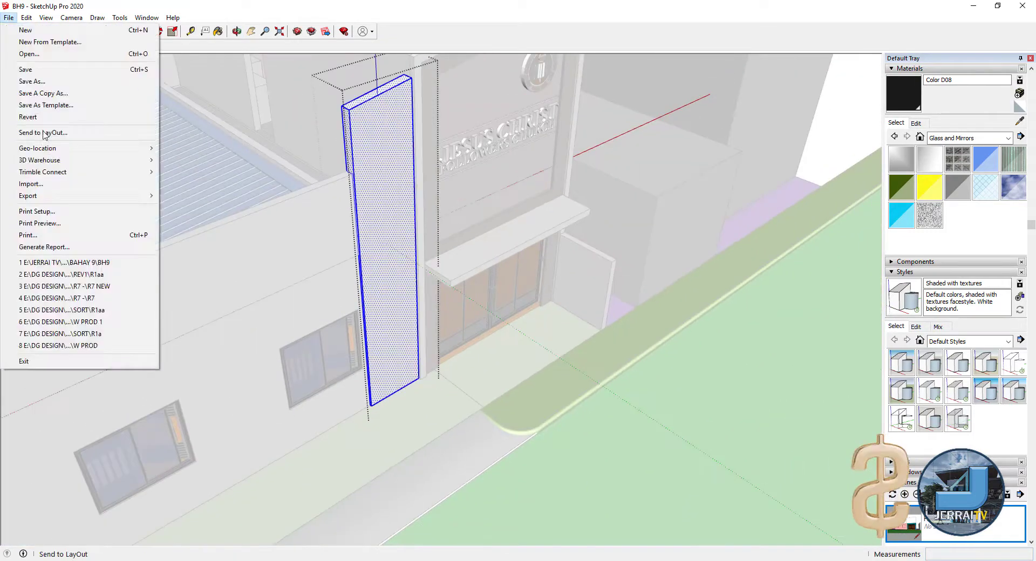
left_click(35, 183)
scroll(371, 215, "down", 3)
double_click(371, 250)
- Check the stone-textured pier and start a tape measurement on it
scroll(371, 251, "up", 3)
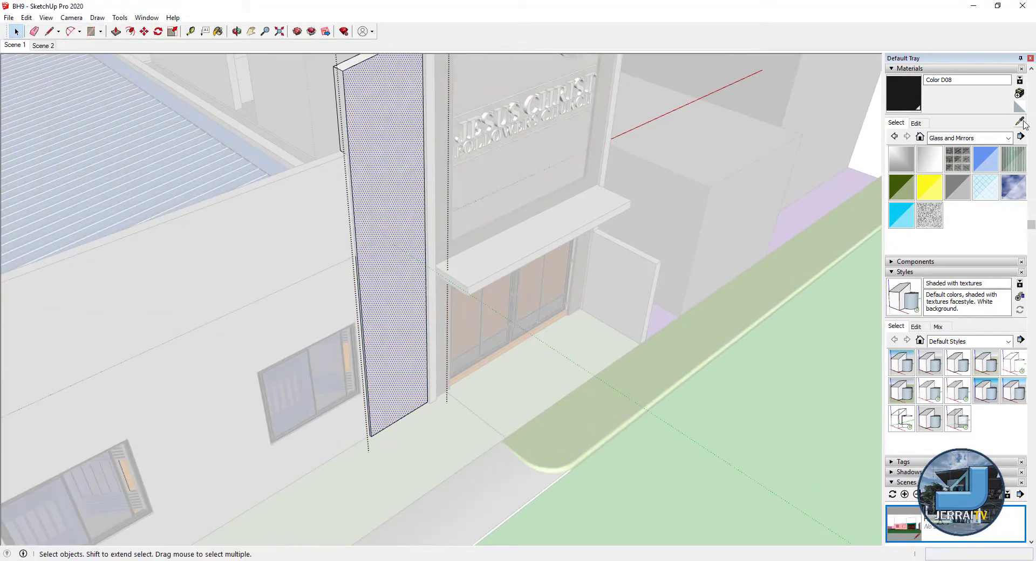
right_click(313, 104)
key("Escape")
mouse_move(313, 104)
middle_mouse_down()
mouse_move(403, 377)
mouse_move(449, 180)
mouse_move(395, 320)
mouse_move(335, 422)
mouse_move(399, 282)
mouse_move(464, 226)
middle_mouse_up()
key("space")
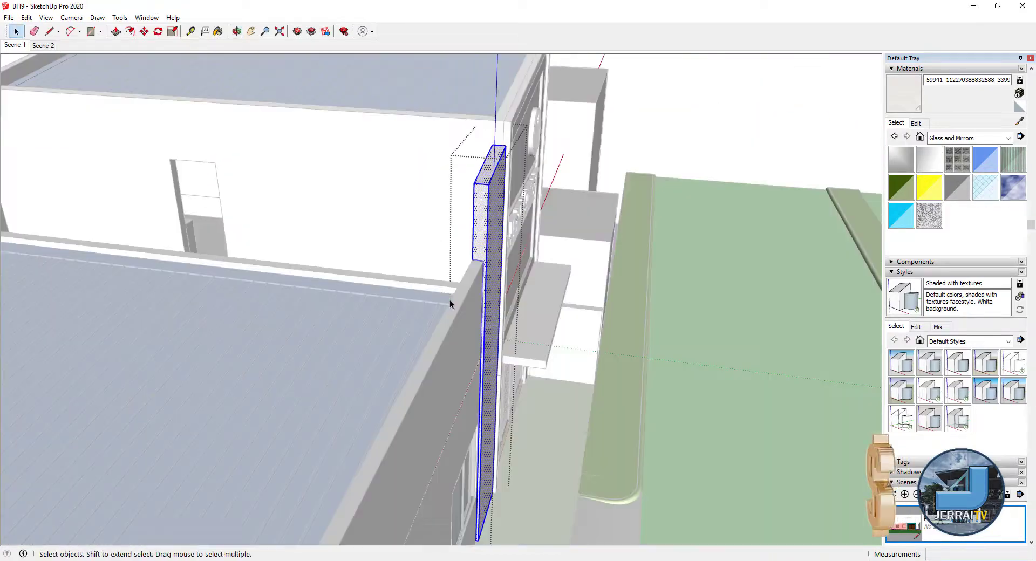
scroll(464, 226, "down", 3)
scroll(464, 227, "up", 3)
key("t")
left_click(462, 227)
- Tape-measure the column and place a guide at the measured distance
scroll(210, 149, "up", 5)
key("p")
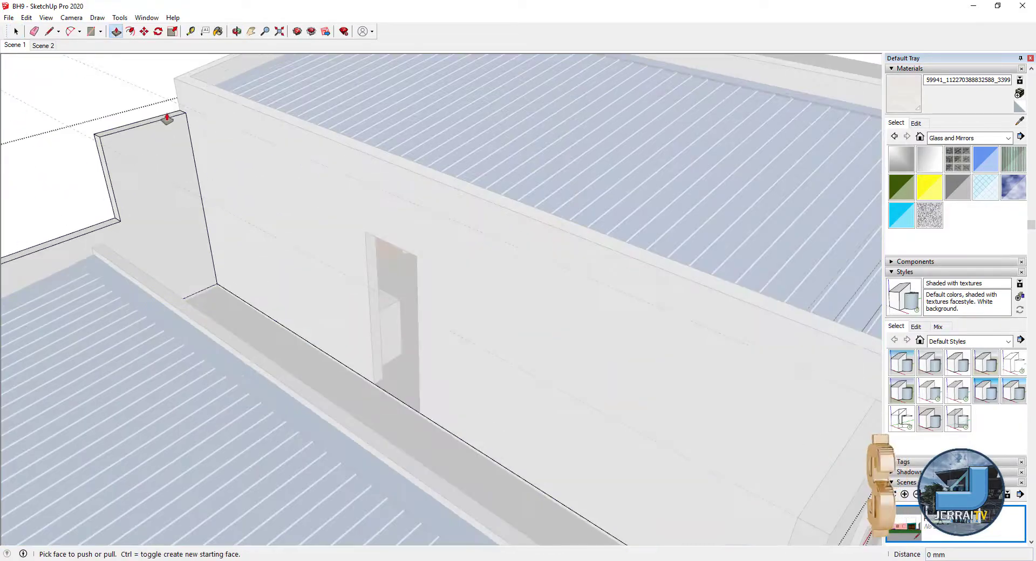
scroll(190, 118, "down", 3)
key("space")
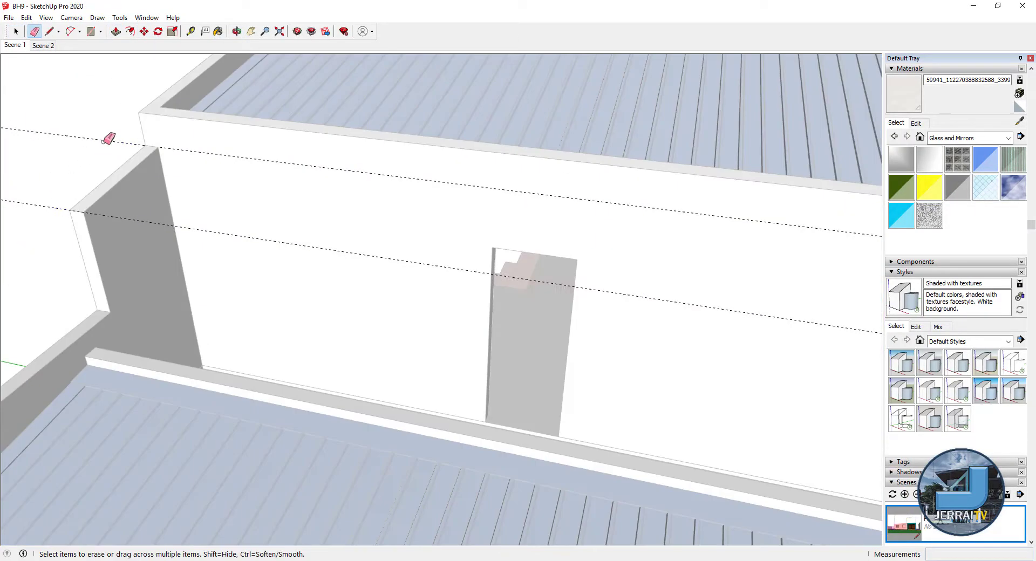
scroll(410, 198, "down", 5)
scroll(572, 200, "up", 5)
key("t")
left_click(653, 158)
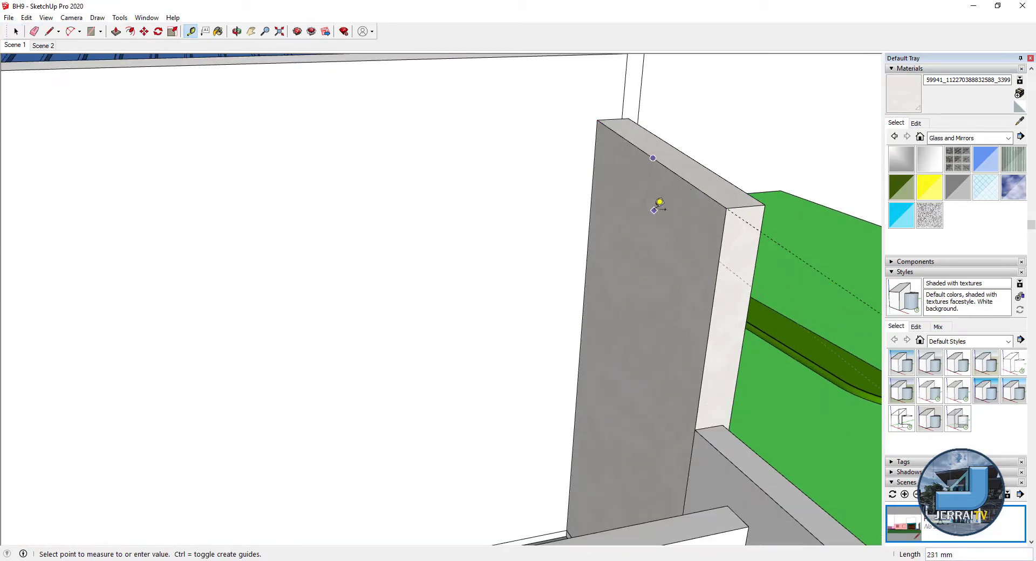
scroll(660, 202, "down", 4)
left_click(136, 259)
- Draw a line across the column face and Push/Pull the bracket outline to thickness
key("l")
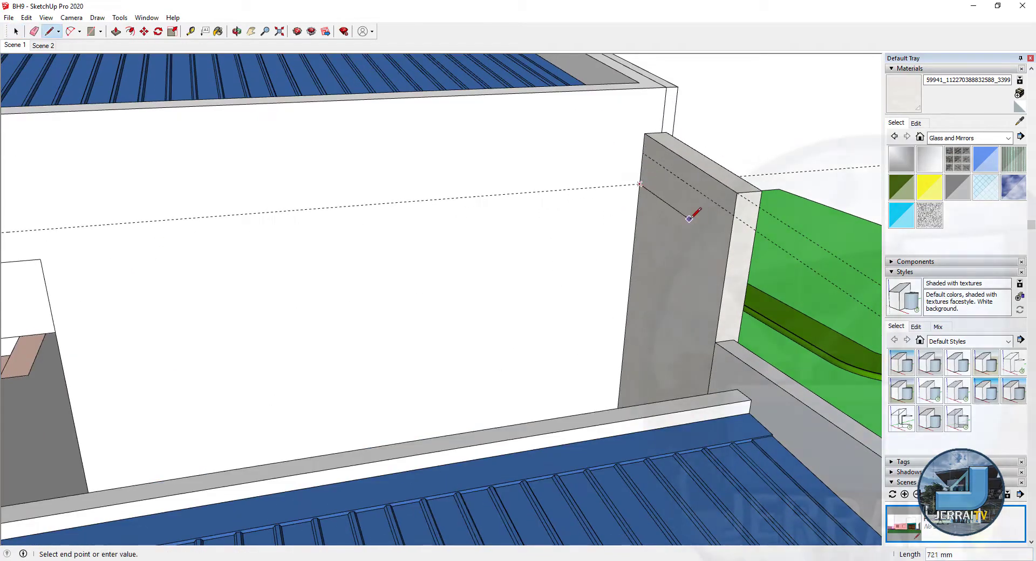
left_click(694, 201)
middle_click_drag(693, 201, 789, 170)
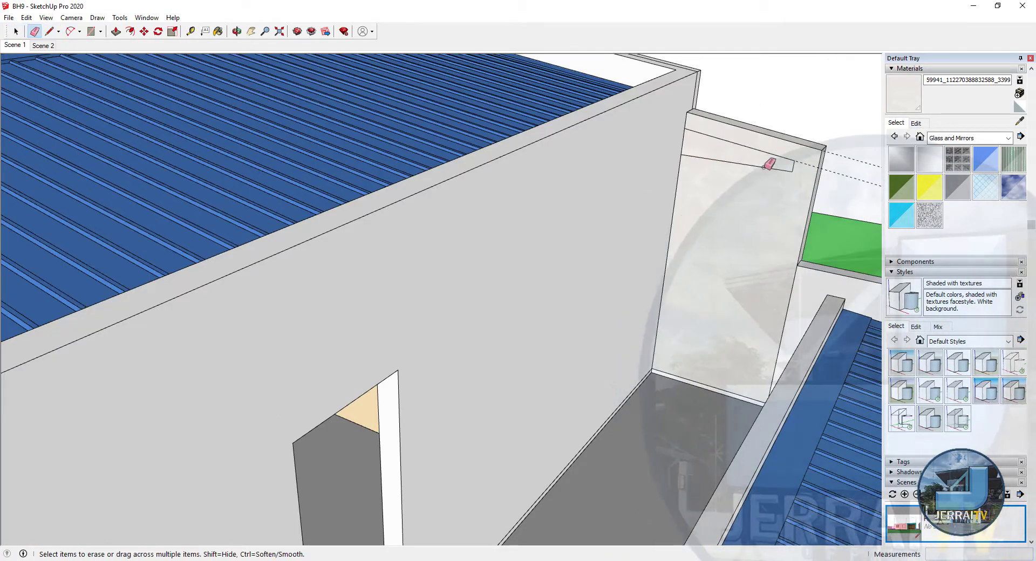
key("space")
scroll(766, 162, "up", 3)
key("p")
left_click(730, 164)
mouse_move(727, 165)
middle_mouse_down()
mouse_move(578, 208)
mouse_move(742, 300)
middle_mouse_up()
- Pull the black frame beam's lower face down 30 mm, then start a rectangle on the pier top
scroll(743, 301, "down", 5)
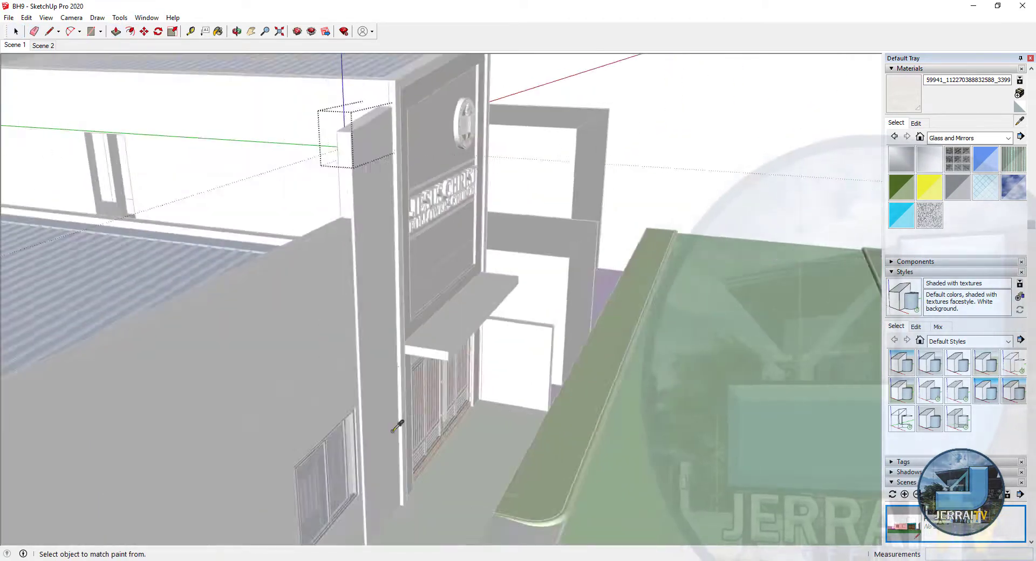
middle_click_drag(397, 420, 411, 139)
scroll(561, 185, "up", 6)
key("l")
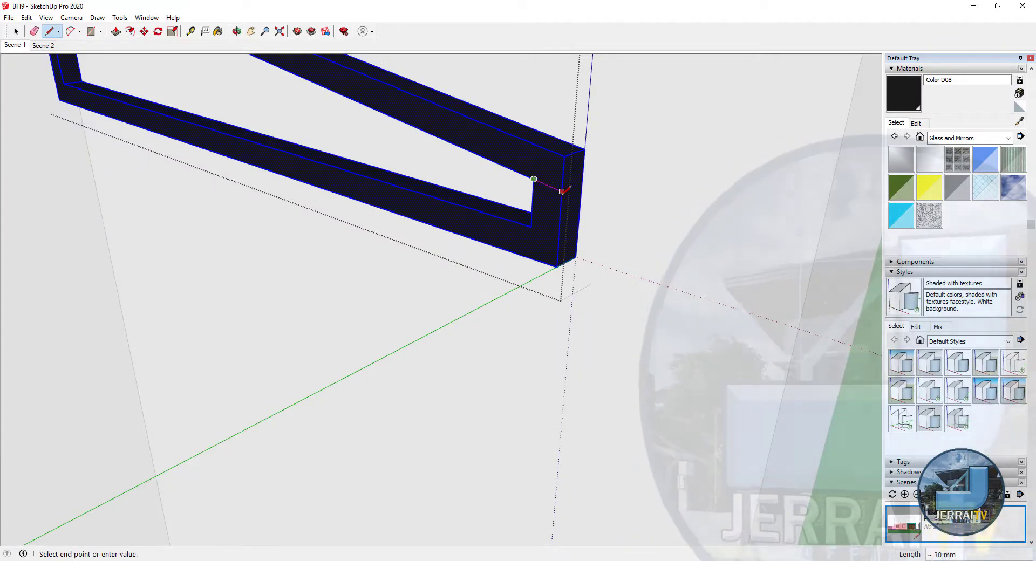
mouse_move(598, 180)
middle_mouse_down()
mouse_move(537, 150)
mouse_move(557, 141)
mouse_move(508, 100)
middle_mouse_up()
key("p")
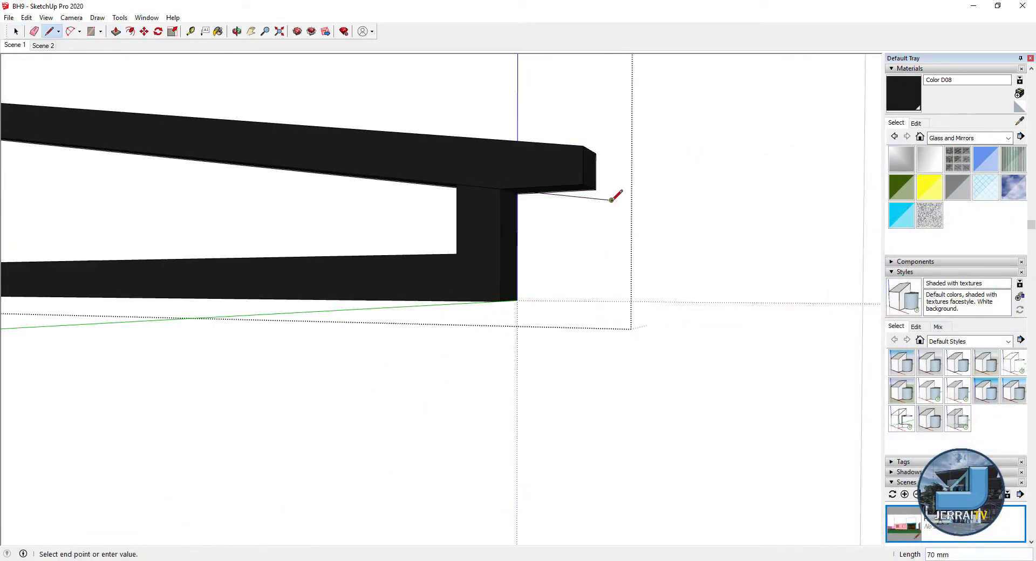
mouse_move(572, 199)
middle_mouse_down()
mouse_move(601, 199)
mouse_move(588, 195)
middle_mouse_up()
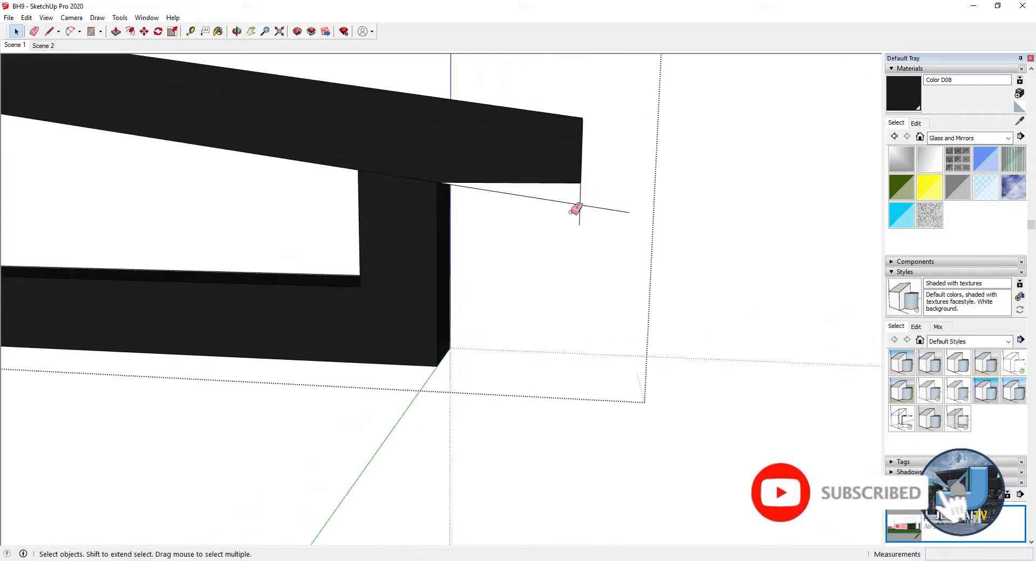
key("p")
left_click_drag(575, 209, 579, 237)
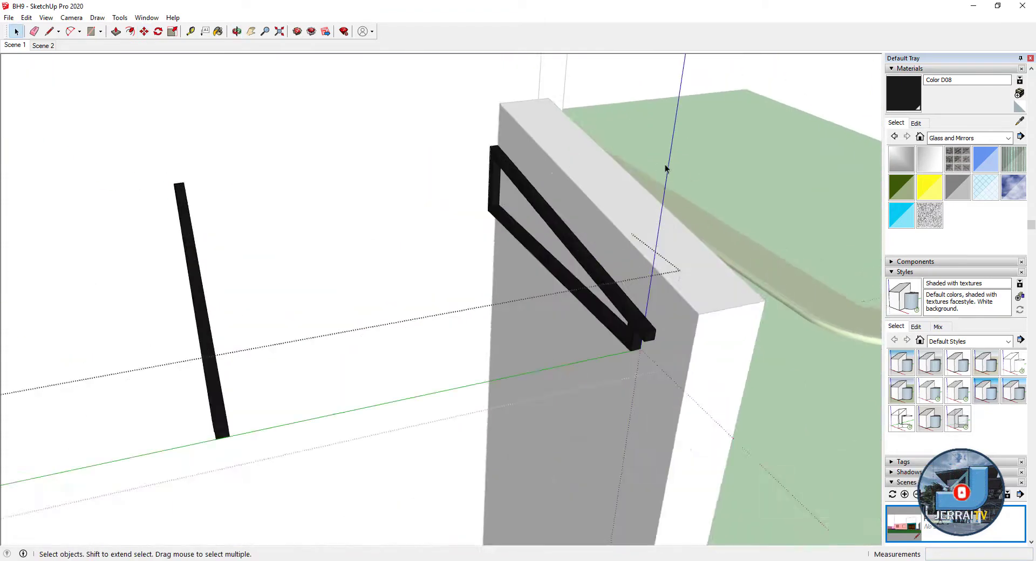
key("r")
left_click(465, 532)
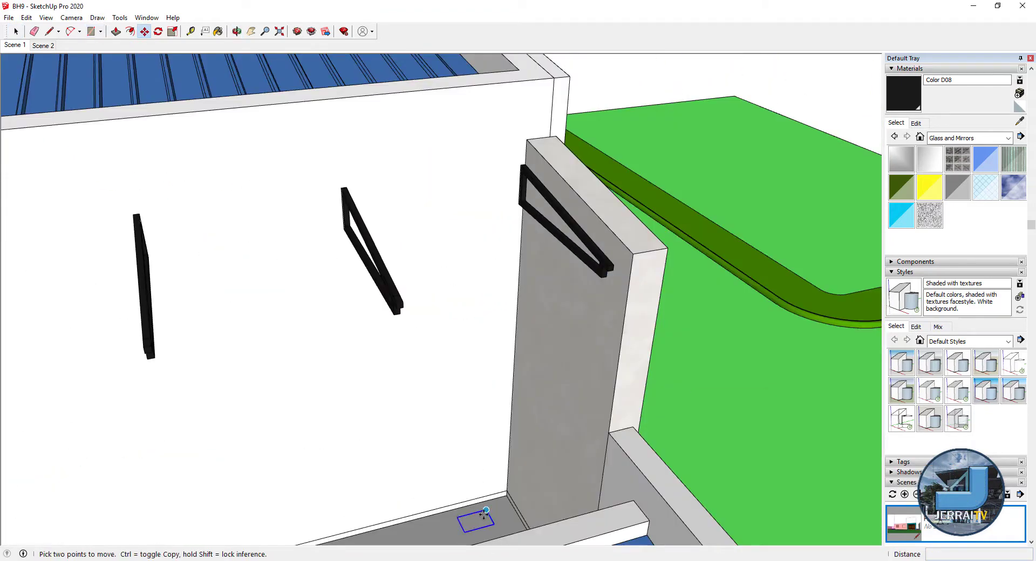
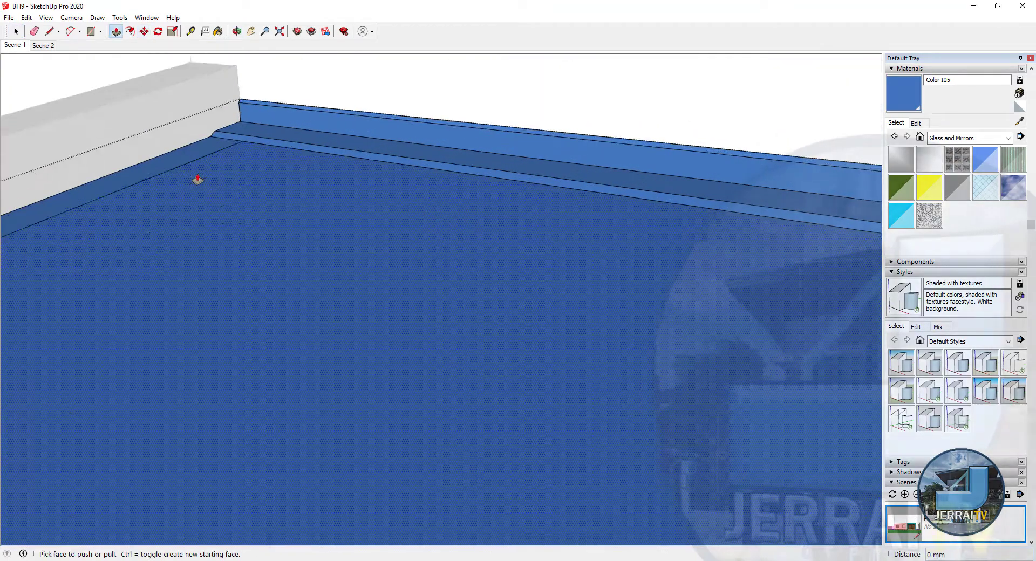
- Extrude the narrow roof strip, copy it toward the wall's far end and scale it
left_click(232, 138)
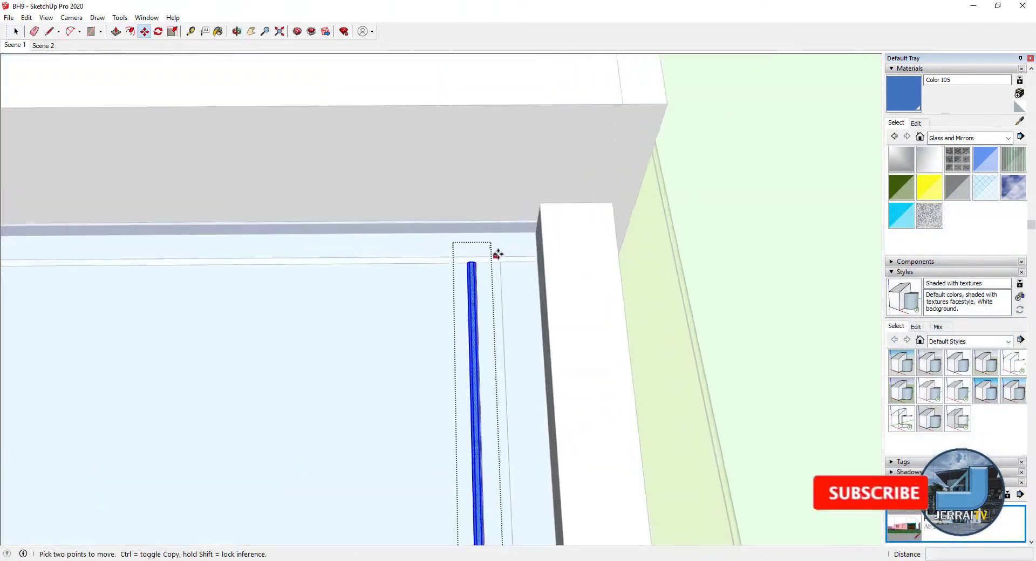
right_click(451, 275)
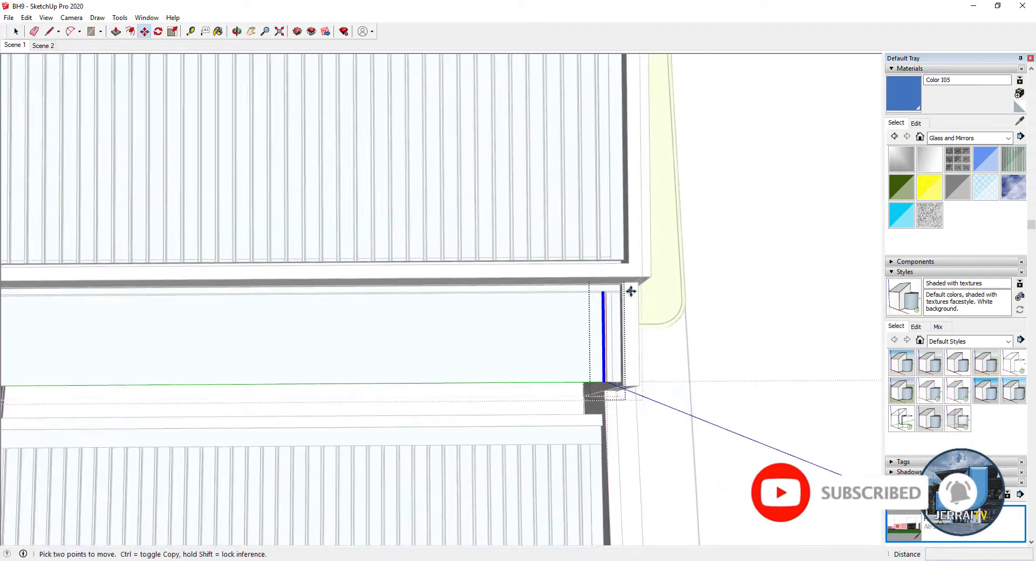
left_click(631, 291, "ctrl")
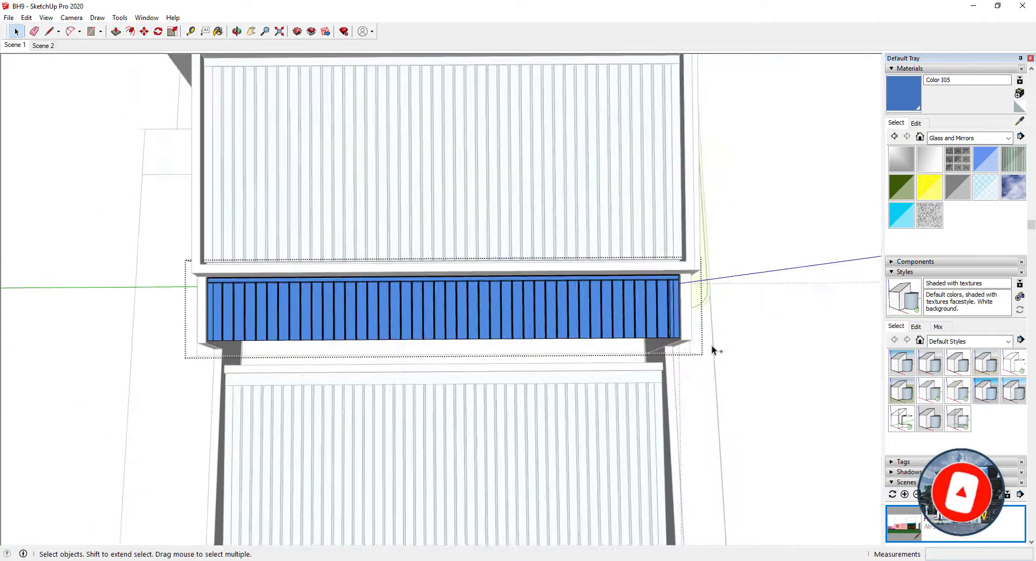
key("s")
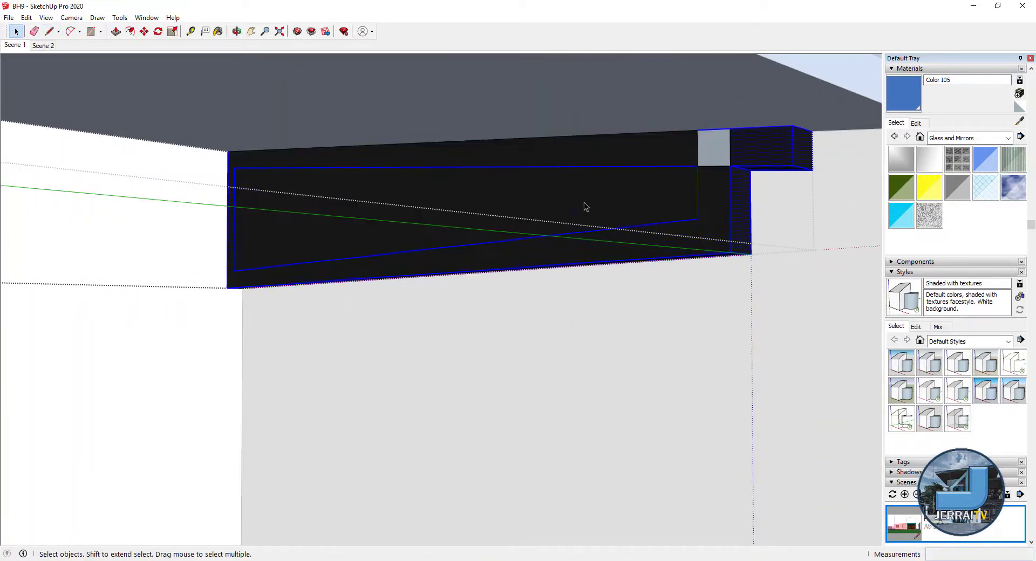
- Draw the black bracket frame beneath the roof, then return to the saved front view
mouse_move(548, 203)
middle_mouse_down()
mouse_move(719, 157)
mouse_move(640, 184)
mouse_move(587, 225)
mouse_move(128, 214)
middle_mouse_up()
key("l")
key("space")
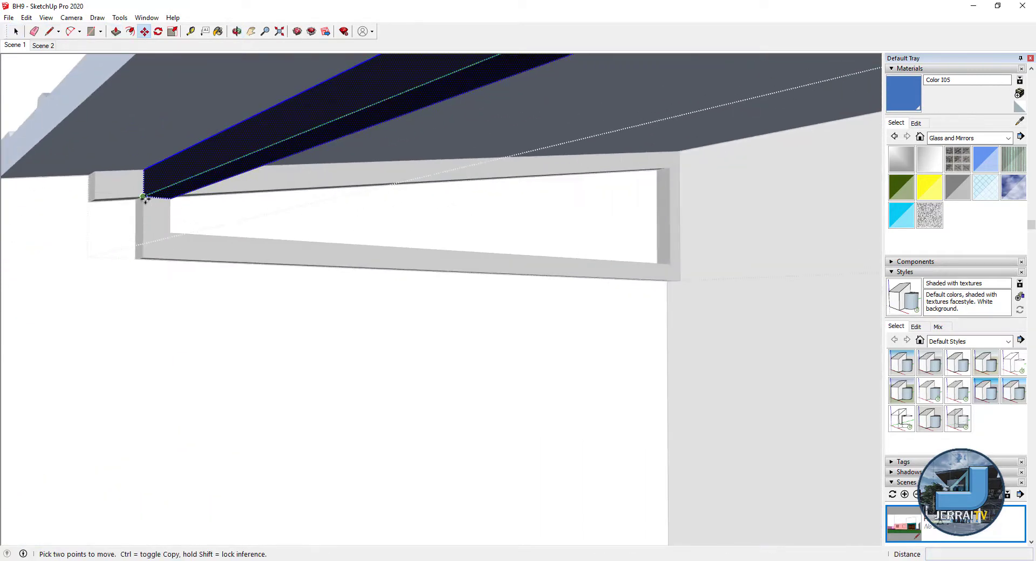
middle_click_drag(167, 262, 672, 263)
middle_click_drag(670, 108, 518, 266)
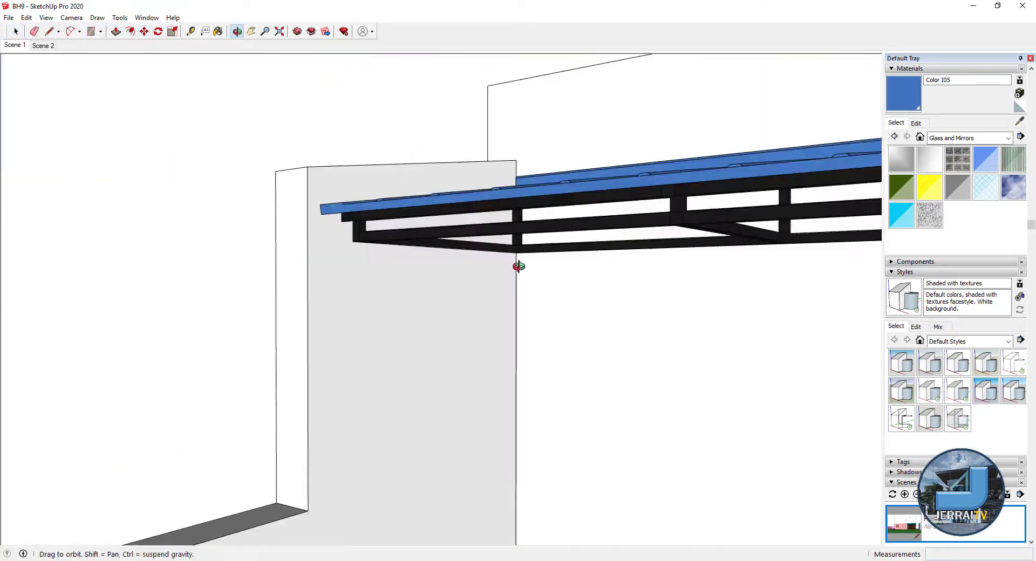
key("space")
left_click(15, 45)
mouse_move(556, 231)
middle_mouse_down()
mouse_move(674, 392)
mouse_move(497, 357)
middle_mouse_up()
left_click(673, 392)
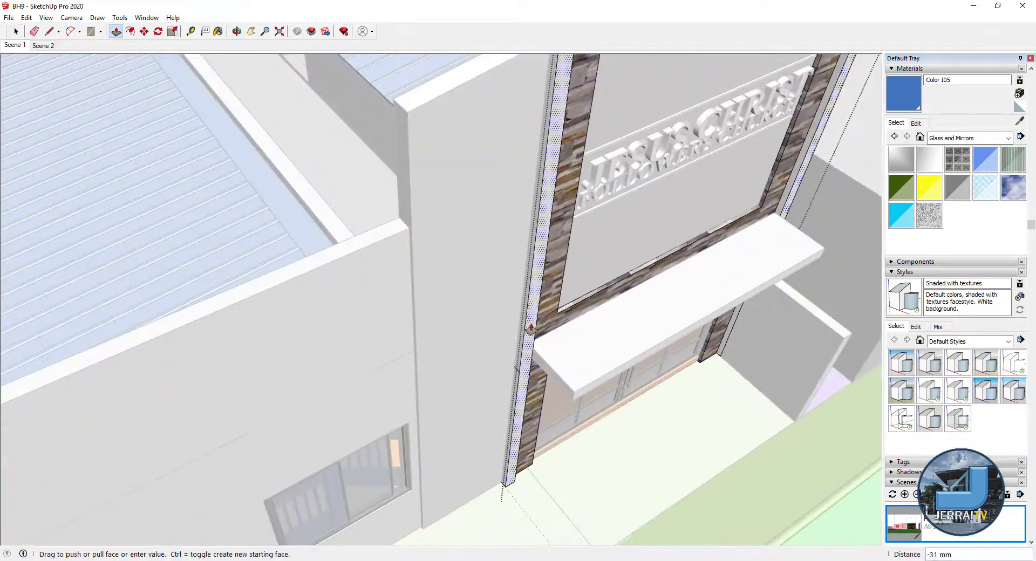
scroll(497, 358, "up", 5)
middle_click_drag(349, 370, 408, 331)
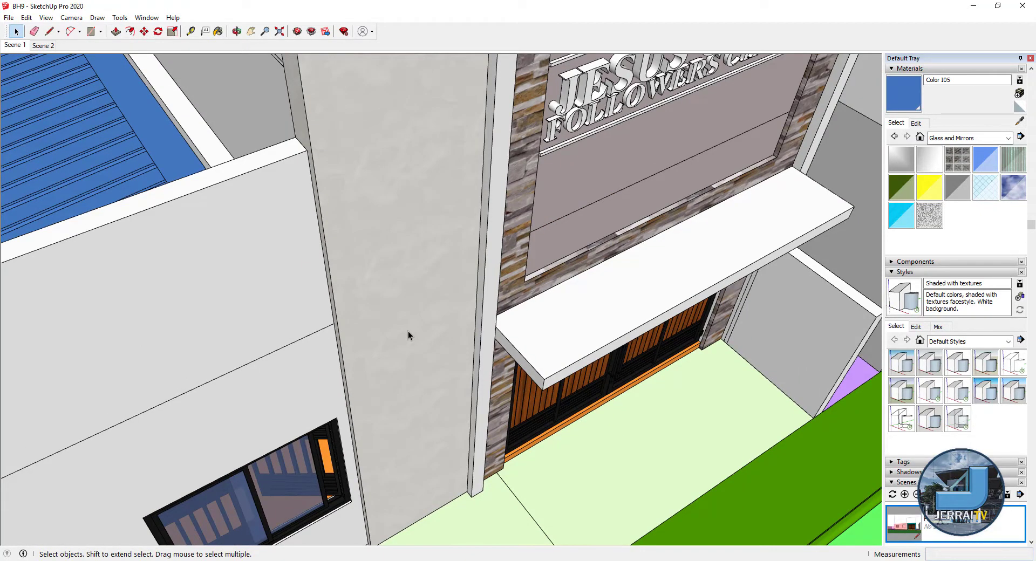
key("Page_Up")
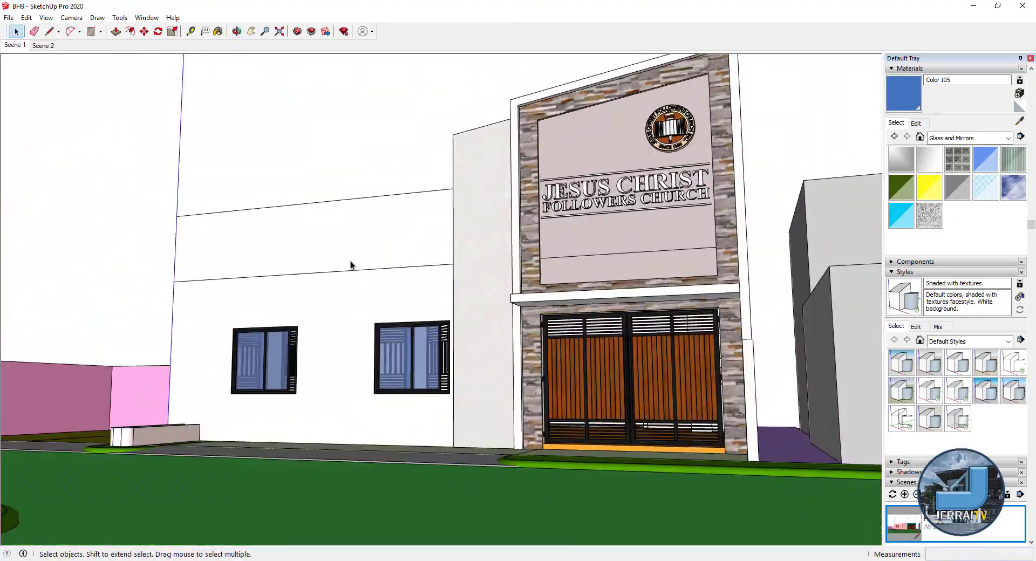
middle_click_drag(350, 265, 680, 376)
scroll(416, 214, "up", 5)
scroll(416, 215, "down", 5)
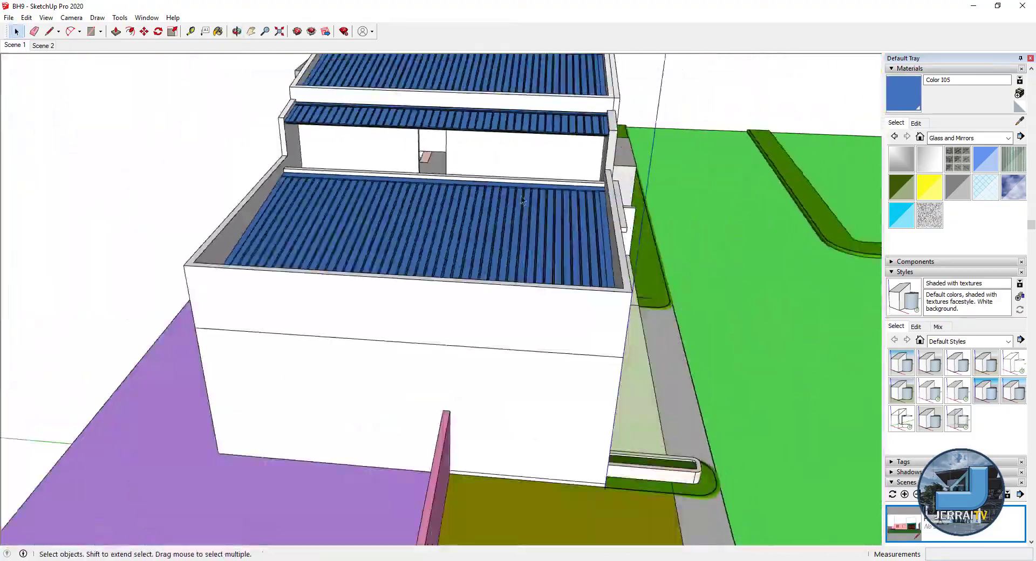
middle_click_drag(416, 215, 291, 118)
scroll(574, 166, "up", 5)
scroll(574, 166, "down", 5)
mouse_move(573, 166)
middle_mouse_down()
mouse_move(293, 429)
mouse_move(510, 300)
mouse_move(798, 180)
middle_mouse_up()
key("space")
scroll(320, 278, "up", 5)
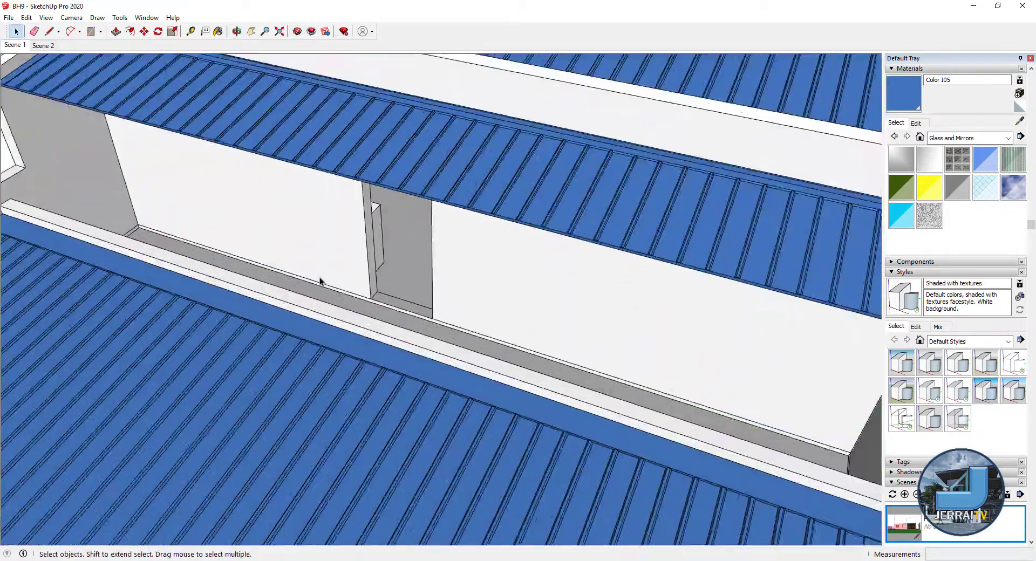
key("t")
left_click(301, 278)
type("2")
key("Return")
mouse_move(306, 242)
middle_mouse_down()
mouse_move(363, 150)
mouse_move(490, 180)
mouse_move(307, 176)
middle_mouse_up()
- Push a rectangle into the upper wall as a recess and erase the leftover guide lines
key("Return")
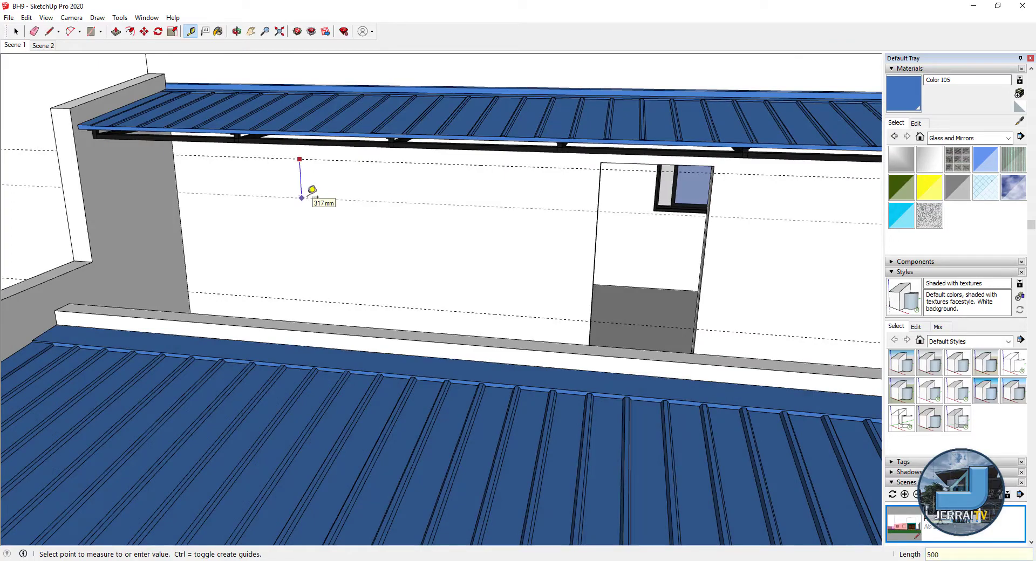
key("space")
double_click(247, 192)
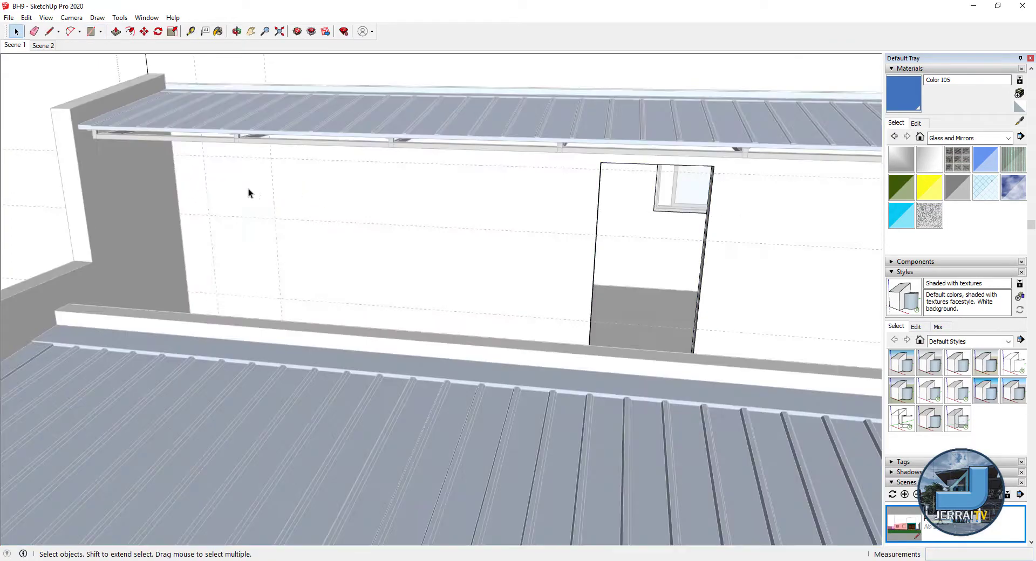
key("r")
key("p")
left_click_drag(238, 187, 222, 220)
key("e")
middle_click_drag(222, 220, 272, 272)
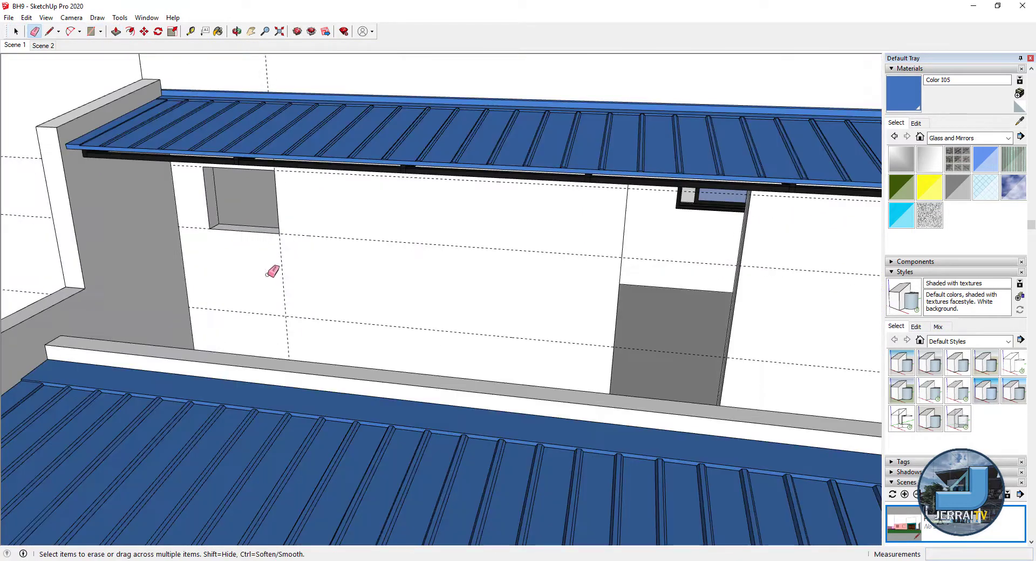
middle_click_drag(396, 250, 491, 285)
- Offset a guide from the door edge and push a second window rectangle 150 mm in
left_click(664, 253)
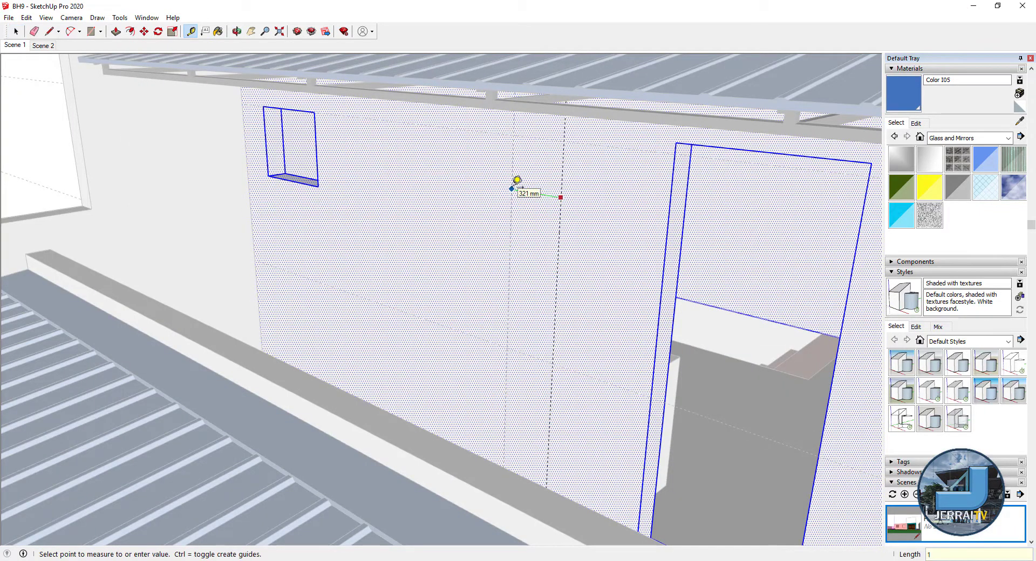
key("r")
left_click(435, 122)
left_click(628, 326)
key("p")
left_click_drag(540, 227, 536, 266)
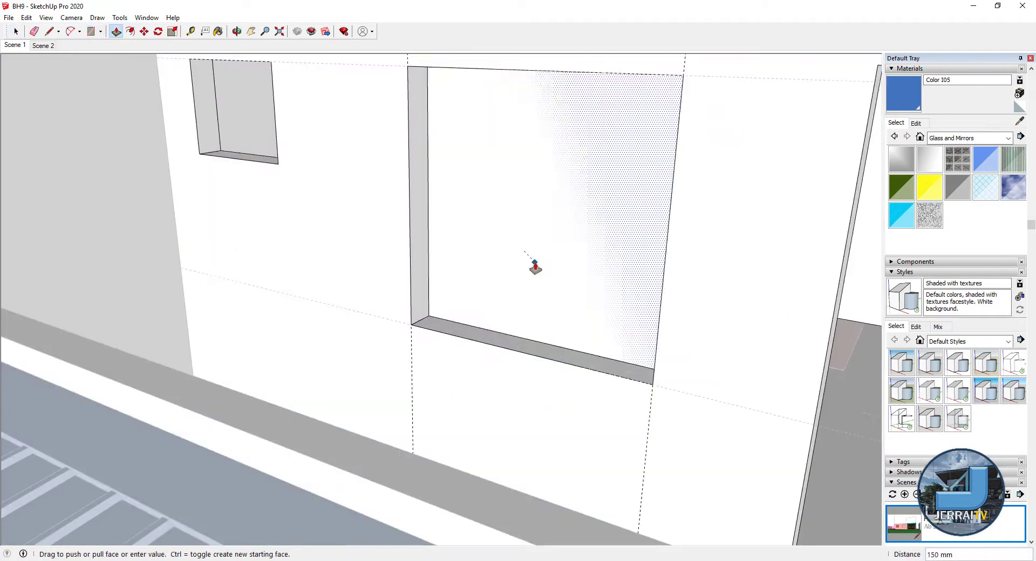
key("e")
key("space")
scroll(363, 358, "up", 5)
scroll(353, 355, "up", 3)
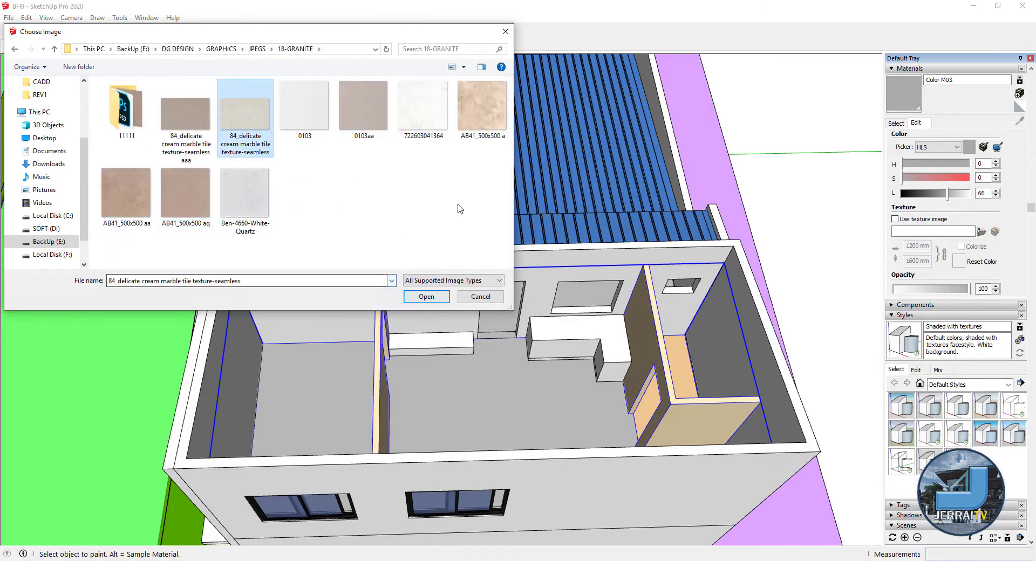
- Apply the marble image as the floor texture and import another texture image
left_click(435, 296)
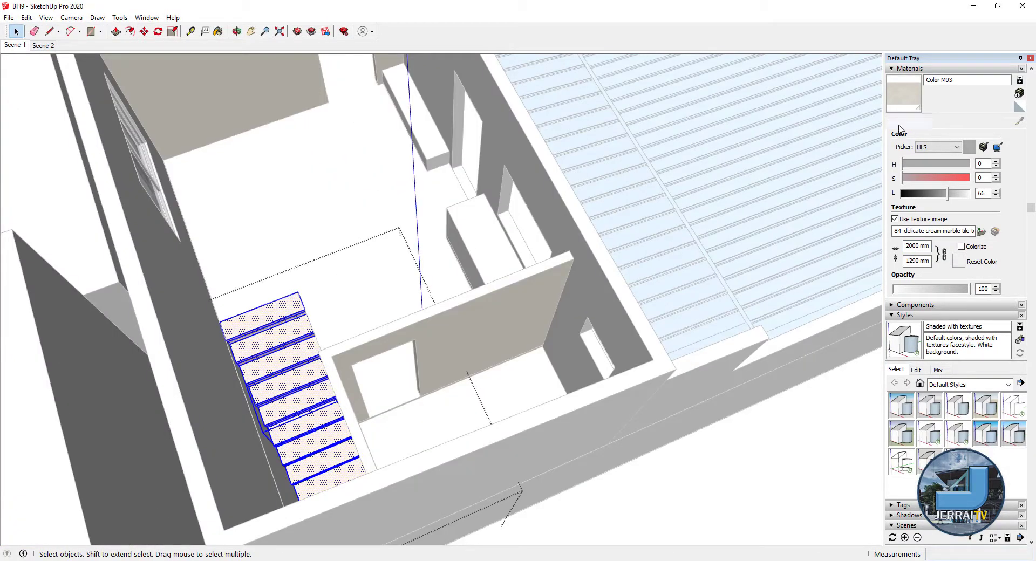
left_click(896, 123)
scroll(279, 322, "up", 2)
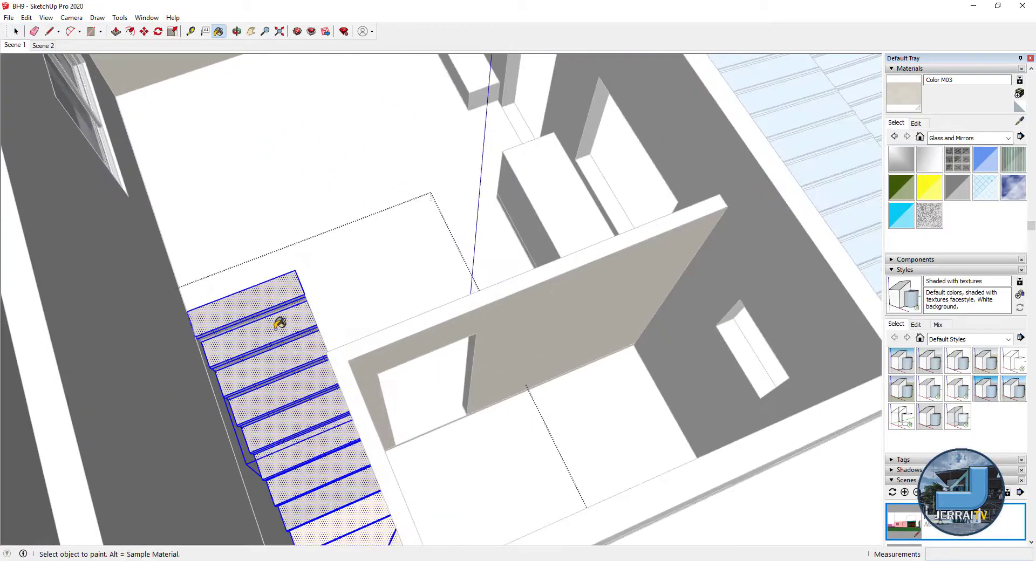
left_click(8, 17)
left_click(21, 131)
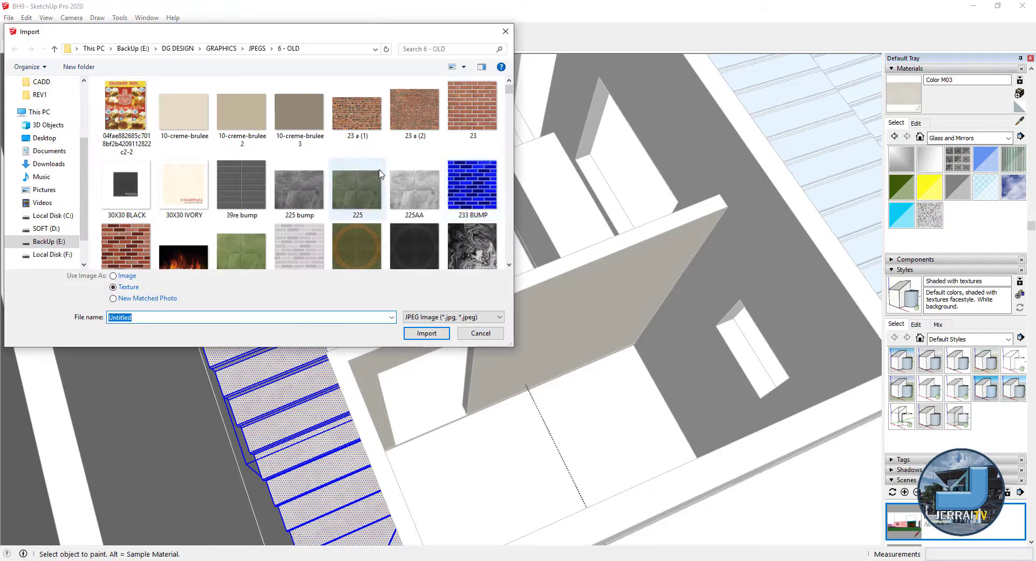
scroll(311, 150, "down", 5)
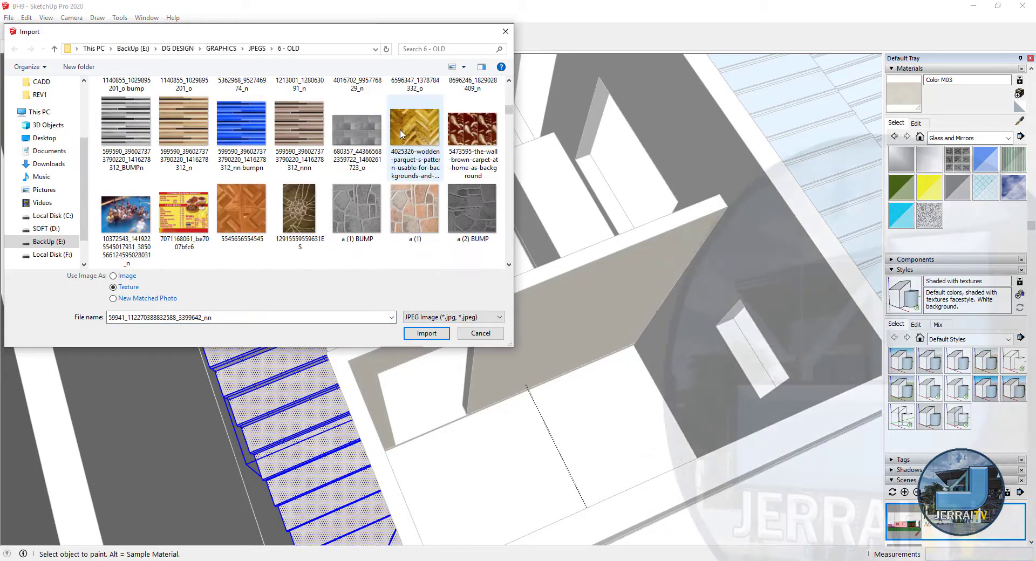
scroll(400, 134, "down", 5)
scroll(400, 134, "down", 5)
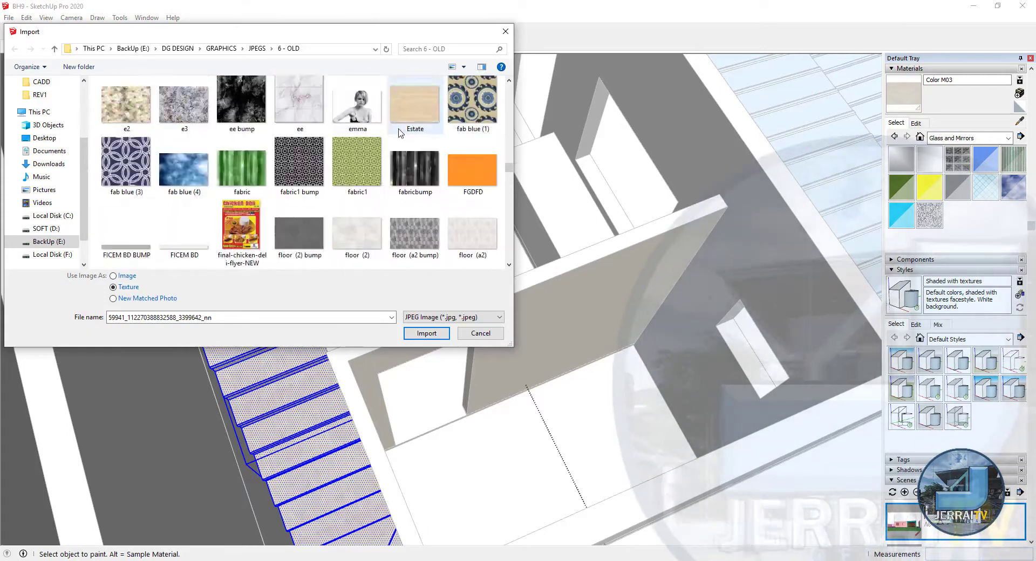
scroll(302, 178, "down", 5)
scroll(302, 178, "down", 5)
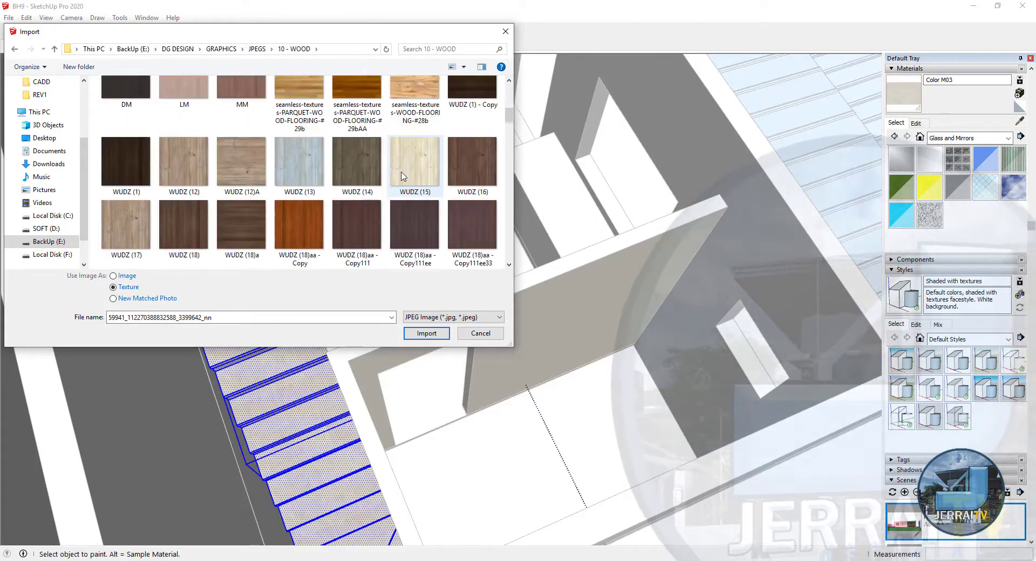
scroll(302, 178, "down", 5)
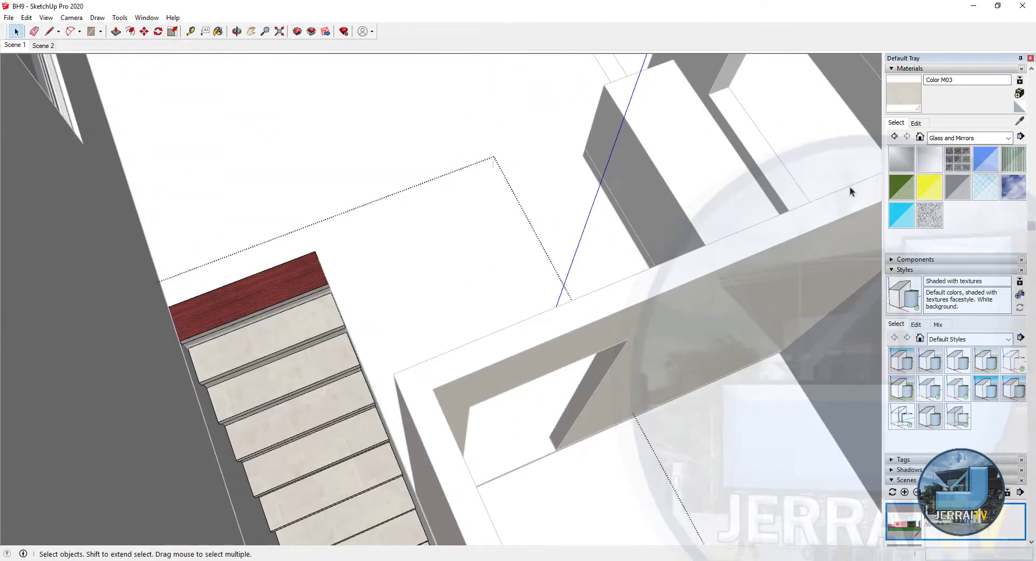
- Paint the stairs with the red wood texture
left_click(289, 341)
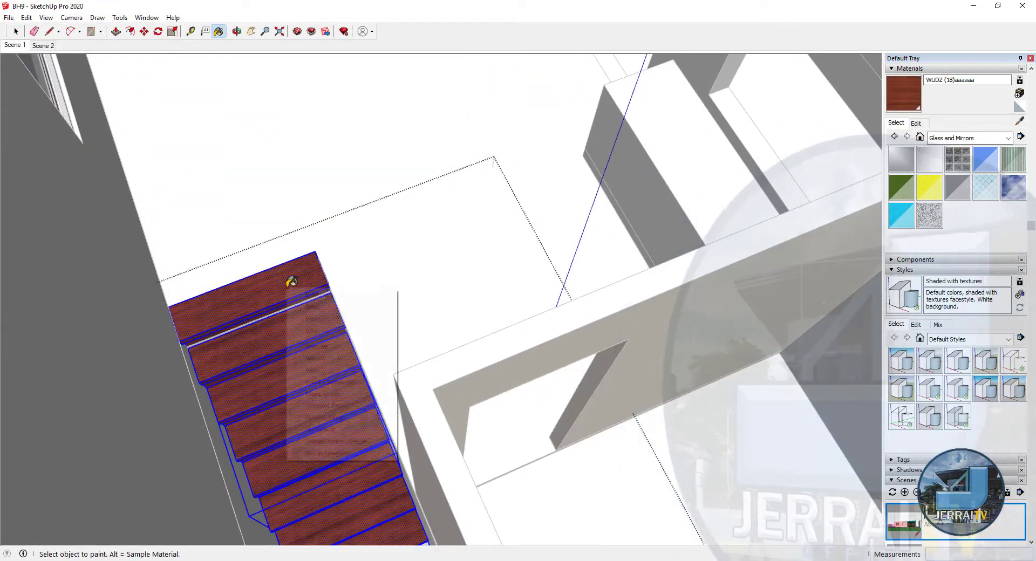
middle_click_drag(289, 341, 295, 203)
key("space")
scroll(512, 351, "up", 5)
key("ctrl+z")
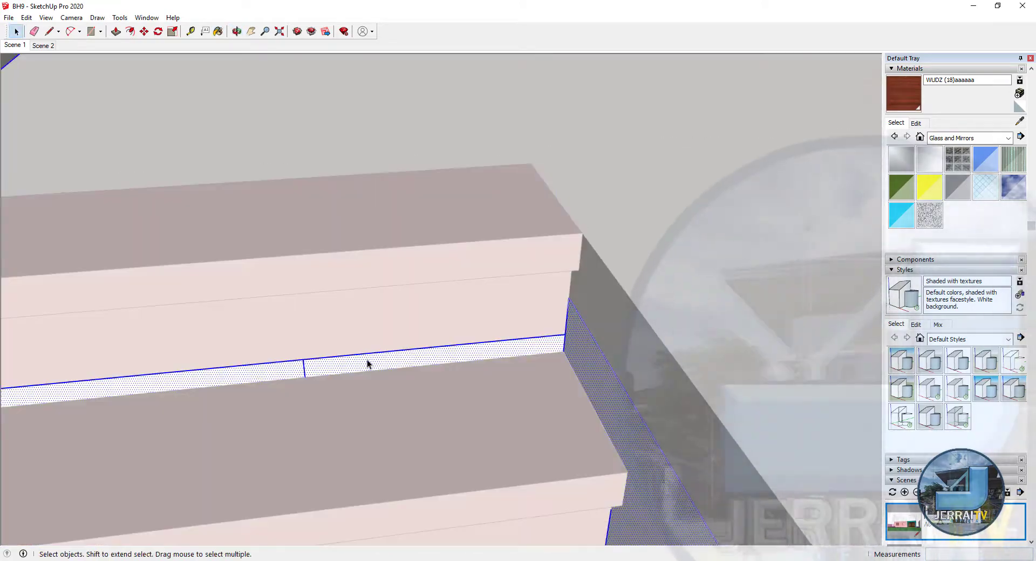
scroll(463, 303, "up", 2)
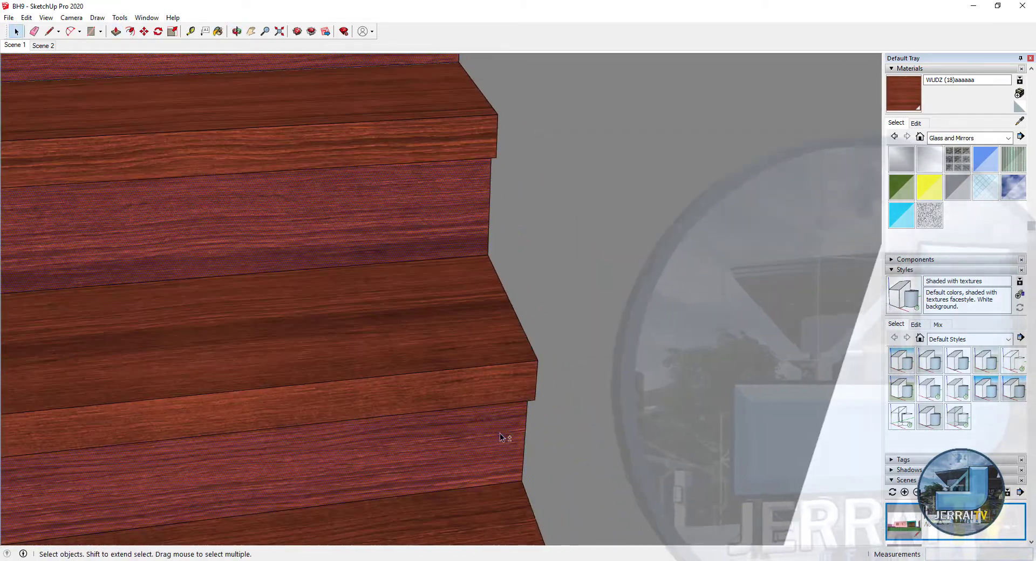
scroll(448, 345, "up", 3)
mouse_move(442, 348)
middle_mouse_down()
mouse_move(286, 238)
mouse_move(331, 405)
mouse_move(374, 286)
middle_mouse_up()
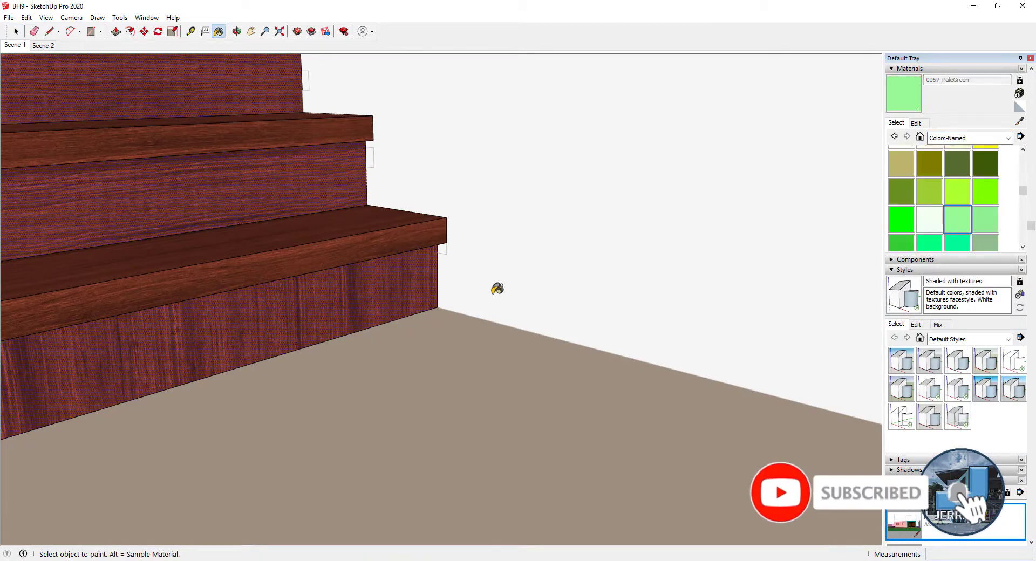
- Paint the stair risers and change their colour to near white
left_click(393, 270)
left_click(915, 123)
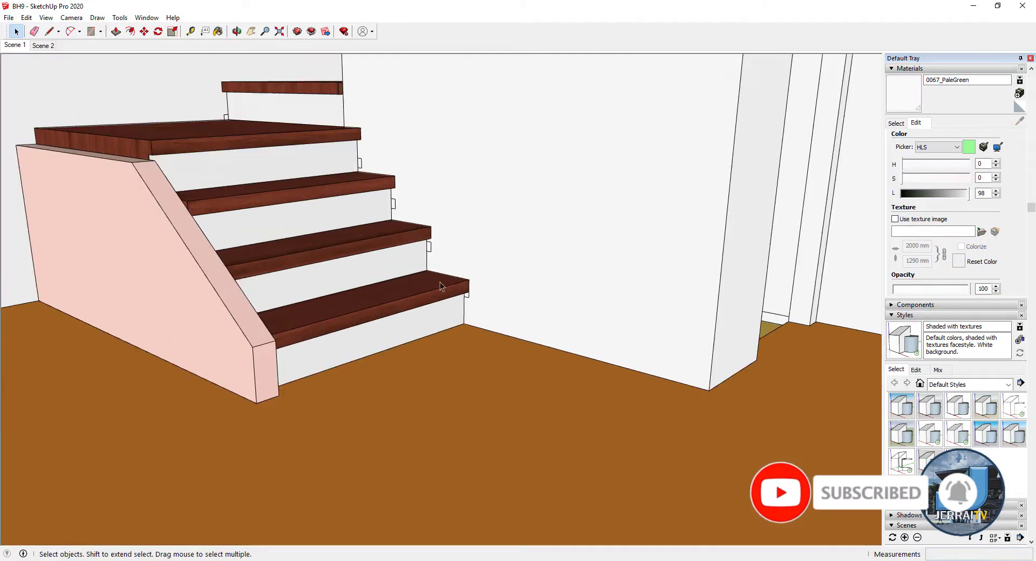
scroll(439, 286, "up", 3)
key("e")
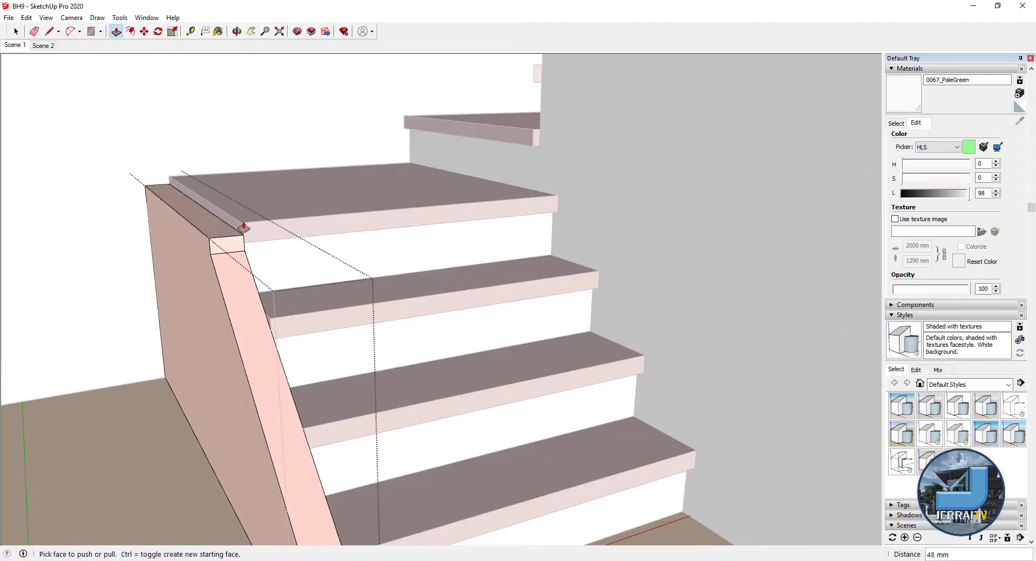
key("t")
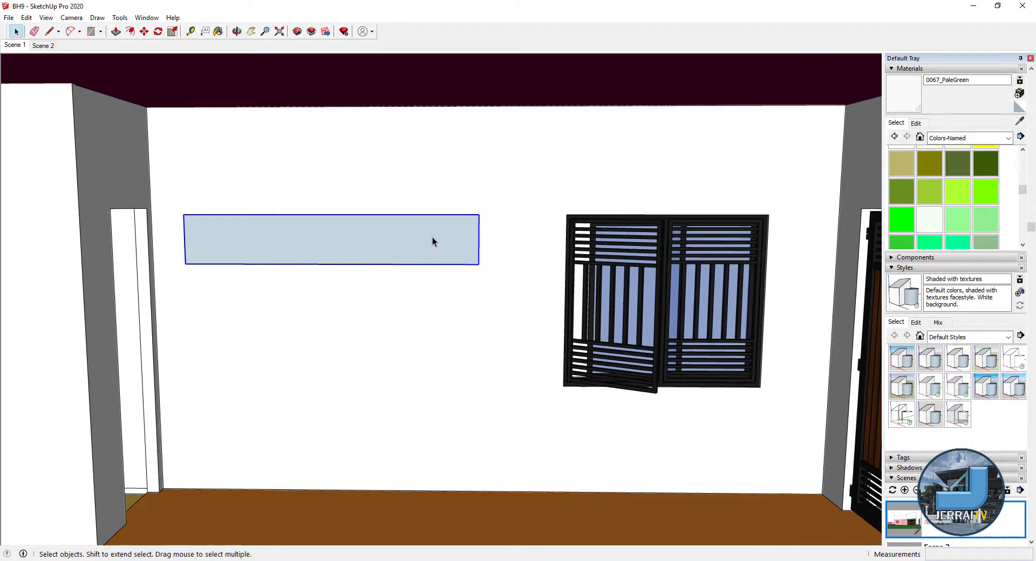
- Raise the pale panel higher on the wall and offset an inner frame on its face
key("m")
left_click(509, 233)
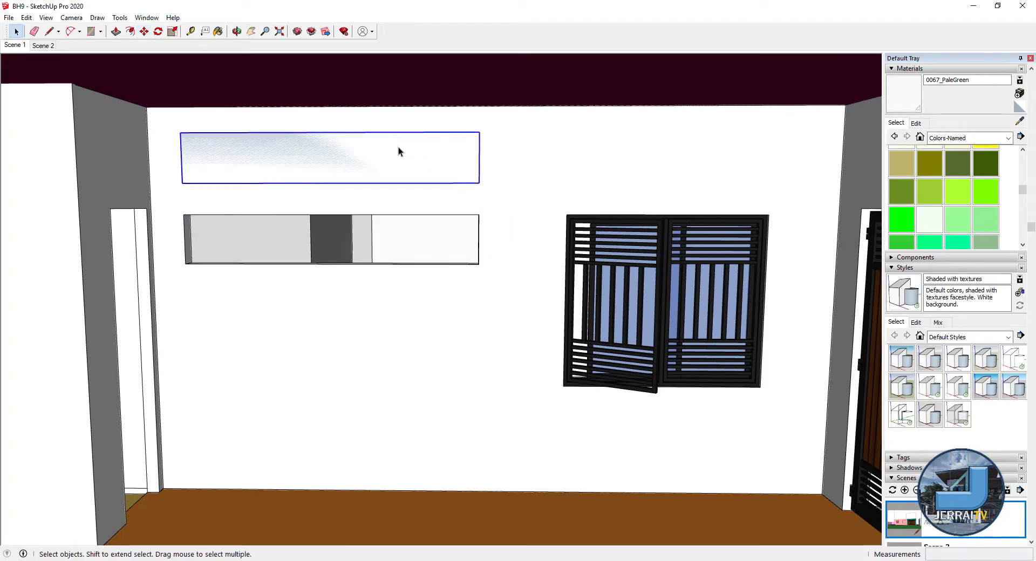
double_click(351, 257)
left_click(400, 164)
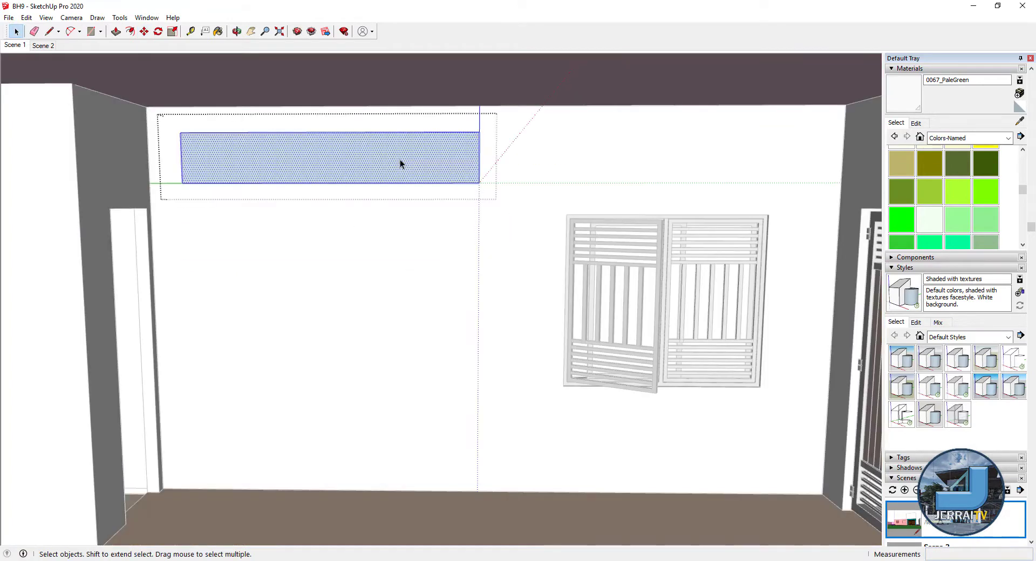
key("f")
scroll(219, 138, "up", 3)
left_click(219, 138)
key("space")
key("m")
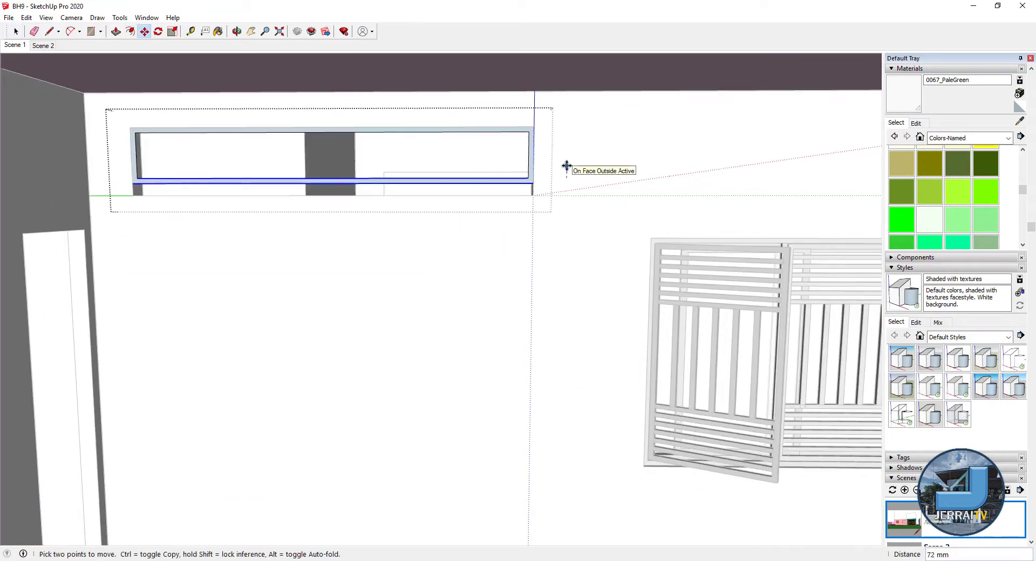
middle_click_drag(567, 167, 236, 278)
key("p")
key("space")
- Copy the framed window panel to the right along the wall
scroll(279, 202, "down", 3)
left_click(398, 226)
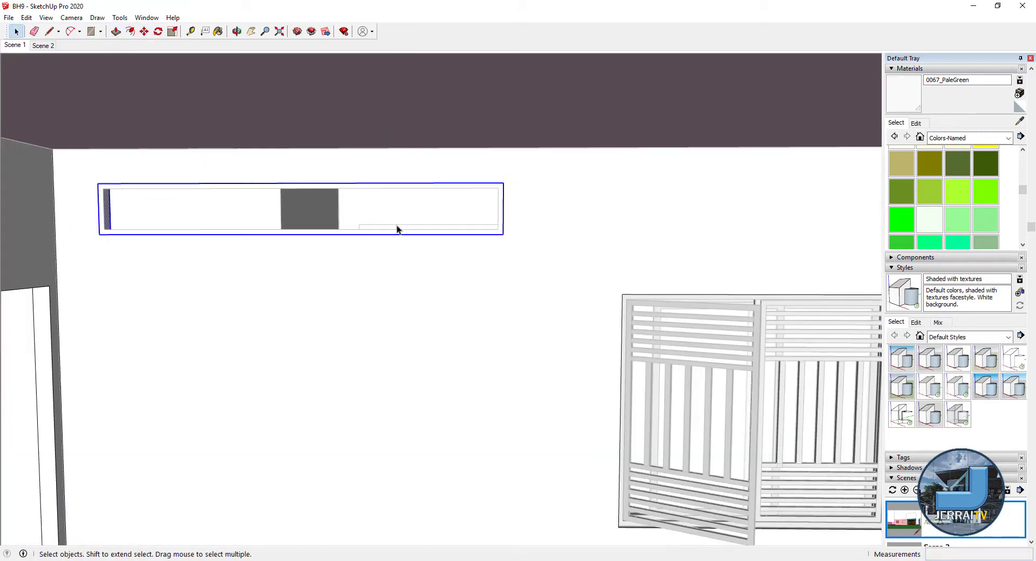
scroll(337, 252, "down", 2)
key("m")
key("ctrl")
left_click(337, 252)
middle_click_drag(651, 255, 634, 227)
key("p")
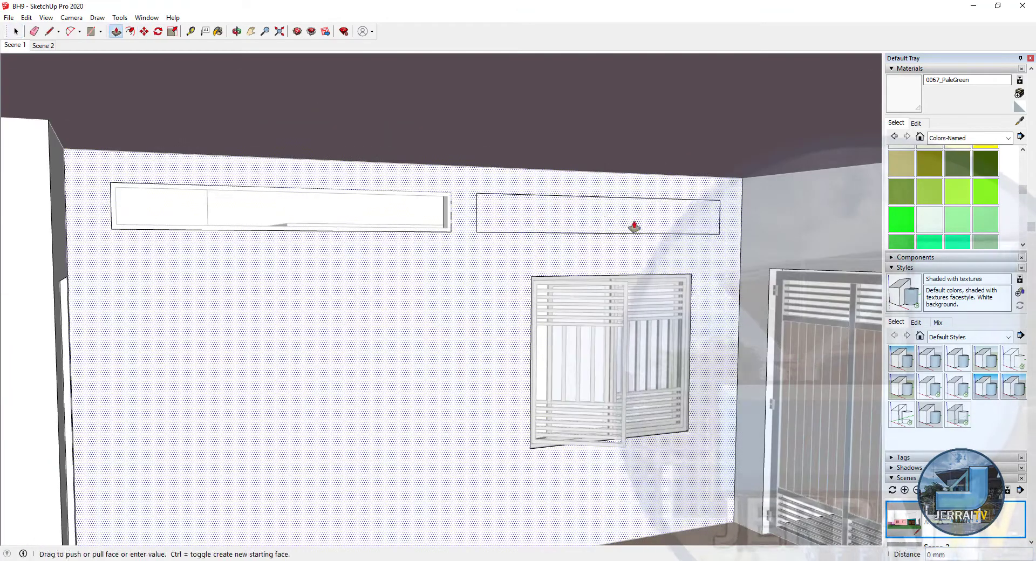
mouse_move(438, 261)
middle_mouse_down()
mouse_move(484, 206)
mouse_move(497, 240)
mouse_move(232, 225)
middle_mouse_up()
key("r")
key("p")
mouse_move(334, 315)
middle_mouse_down()
mouse_move(479, 326)
mouse_move(439, 259)
mouse_move(238, 250)
mouse_move(377, 247)
middle_mouse_up()
key("space")
right_click(378, 232)
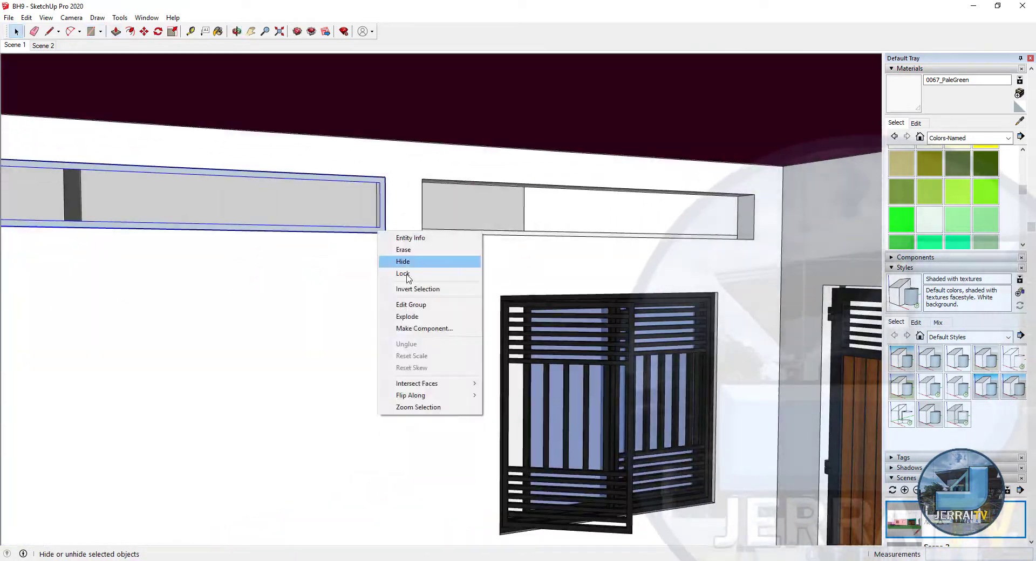
left_click(753, 192)
key("space")
scroll(423, 224, "up", 3)
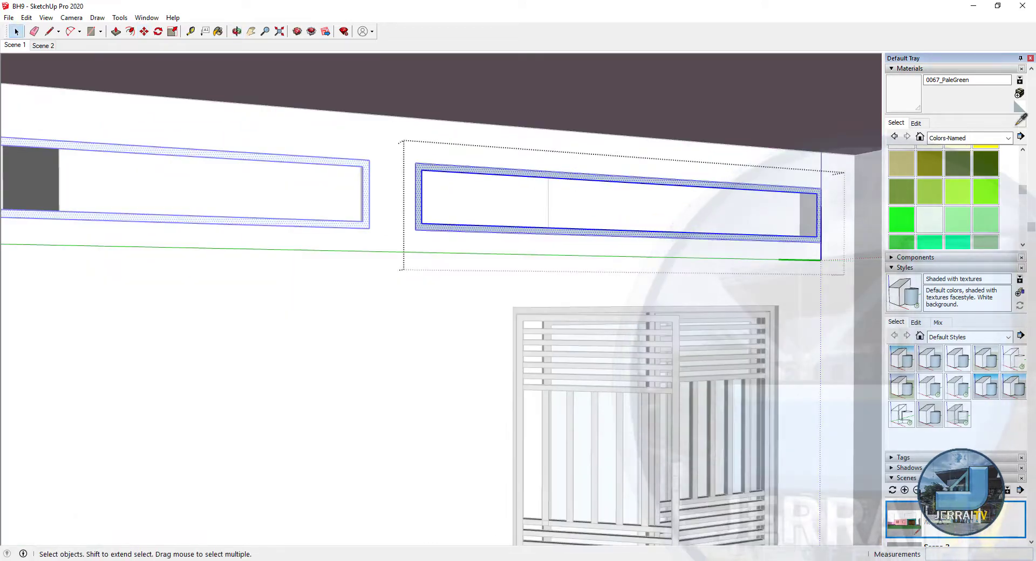
- Add a centre divider by drawing a line on the frame and copying a frame piece
right_click(531, 192)
mouse_move(532, 192)
middle_mouse_down()
mouse_move(591, 251)
mouse_move(666, 227)
middle_mouse_up()
key("p")
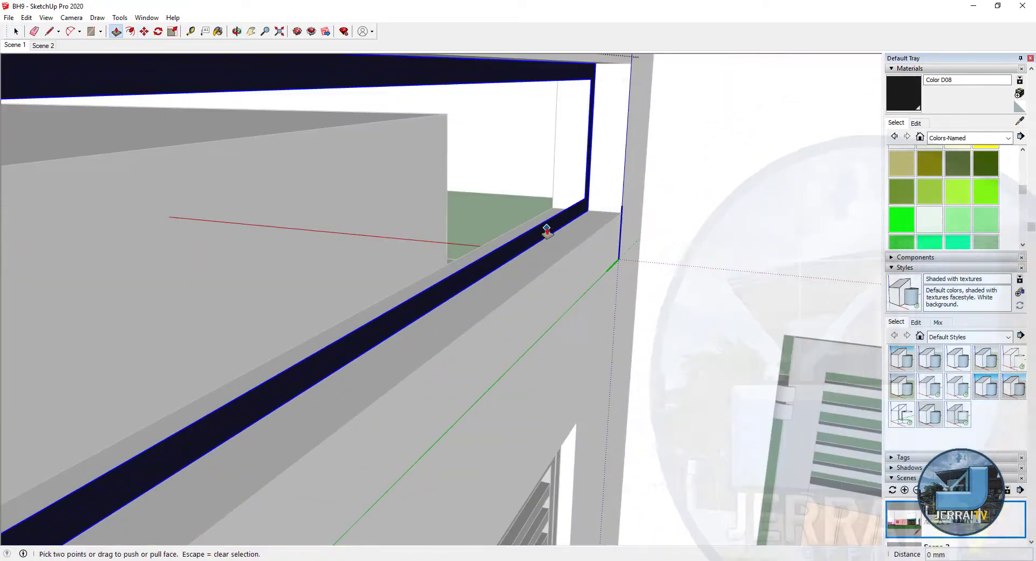
mouse_move(551, 233)
middle_mouse_down()
mouse_move(406, 317)
mouse_move(350, 323)
middle_mouse_up()
key("l")
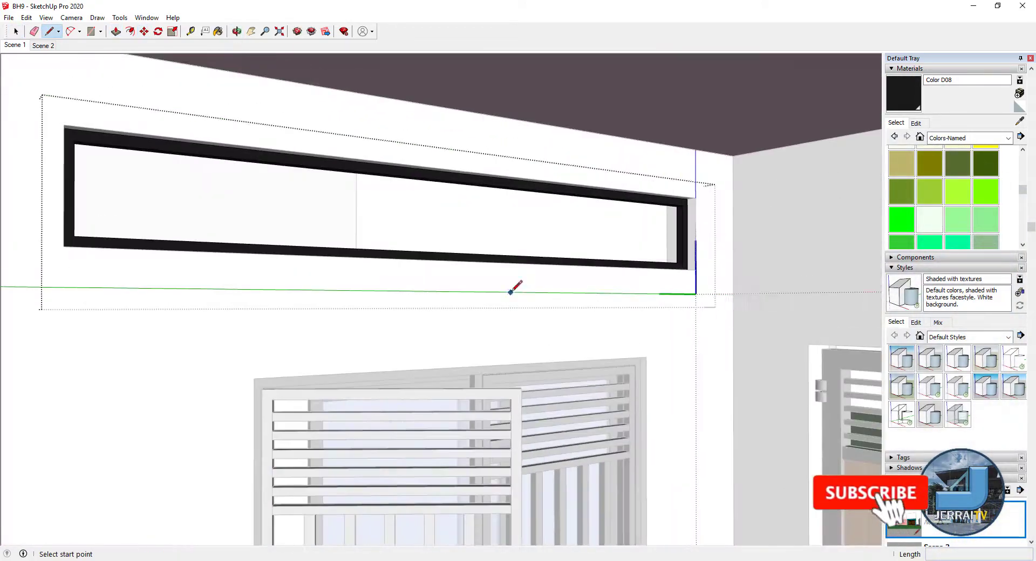
scroll(516, 287, "up", 3)
left_click(454, 178)
key("m")
key("ctrl")
left_click(463, 187)
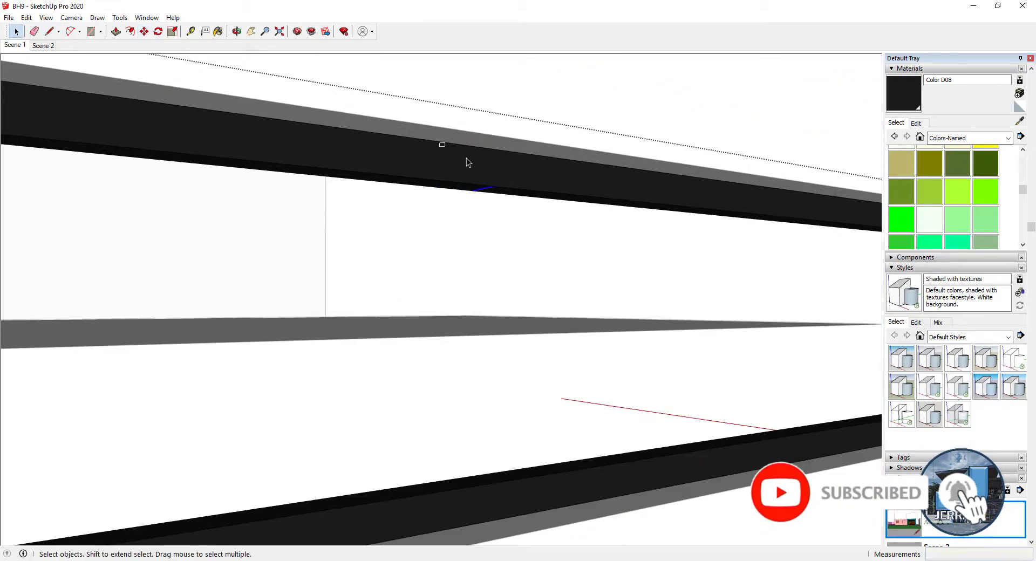
key("p")
key("space")
scroll(585, 171, "down", 5)
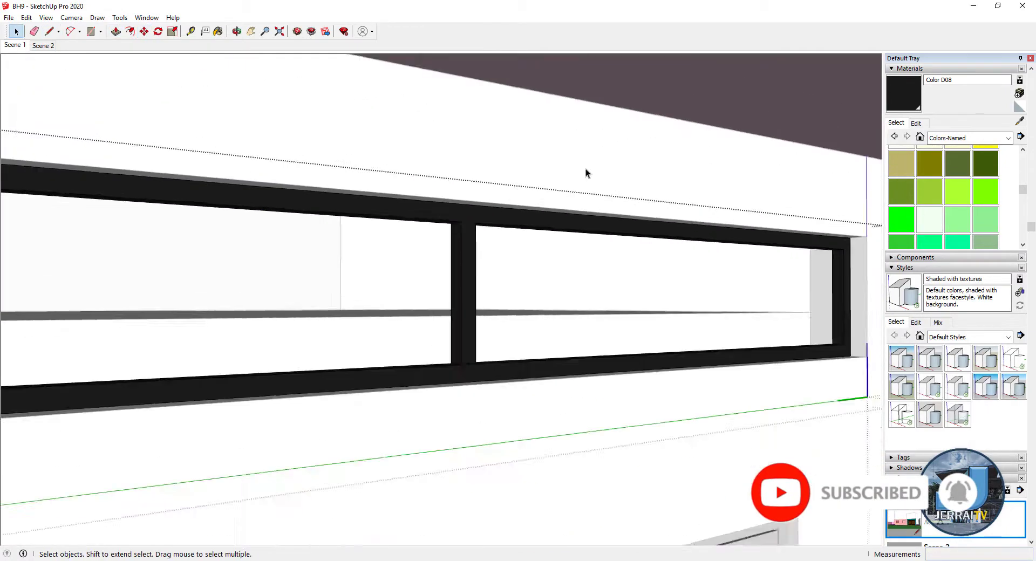
scroll(780, 228, "down", 2)
- Turn the window into a component
key("r")
key("g")
key("Return")
scroll(721, 241, "down", 2)
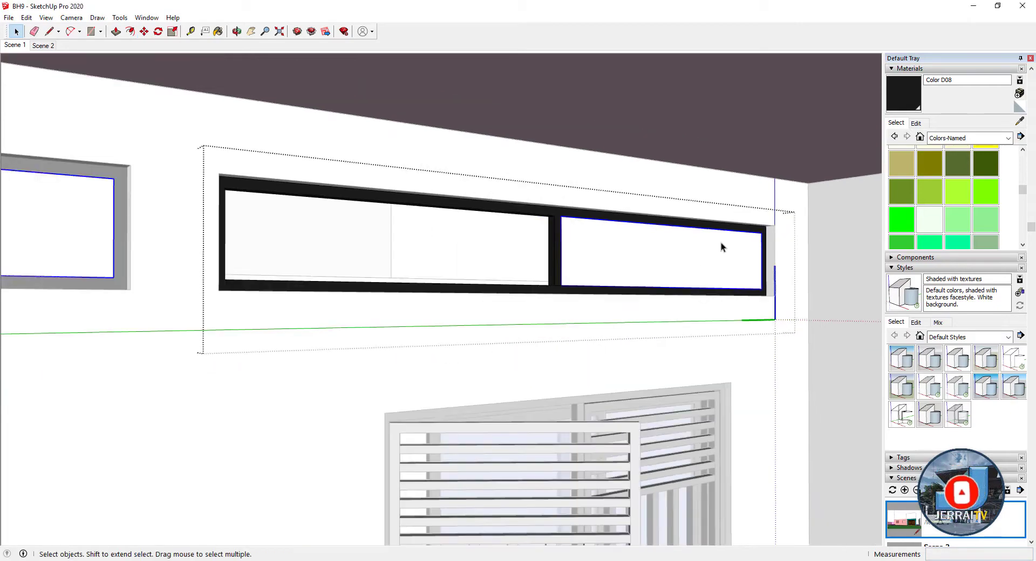
scroll(547, 215, "up", 3)
key("space")
scroll(434, 263, "down", 2)
scroll(555, 279, "down", 2)
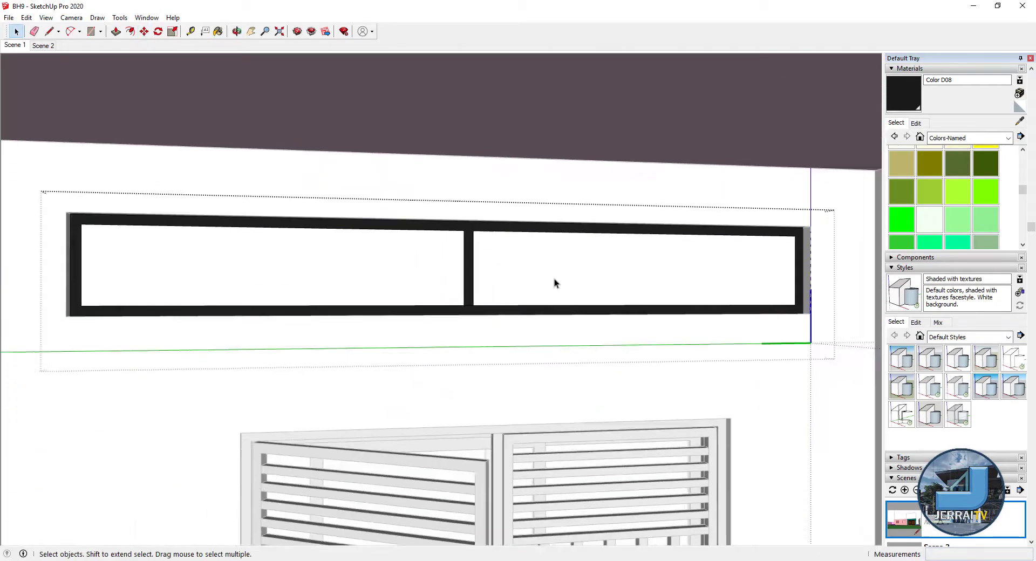
scroll(485, 253, "down", 1)
key("m")
key("space")
- Offset an inner pane on the window face and recess it into the dark frame
middle_click_drag(611, 260, 378, 162)
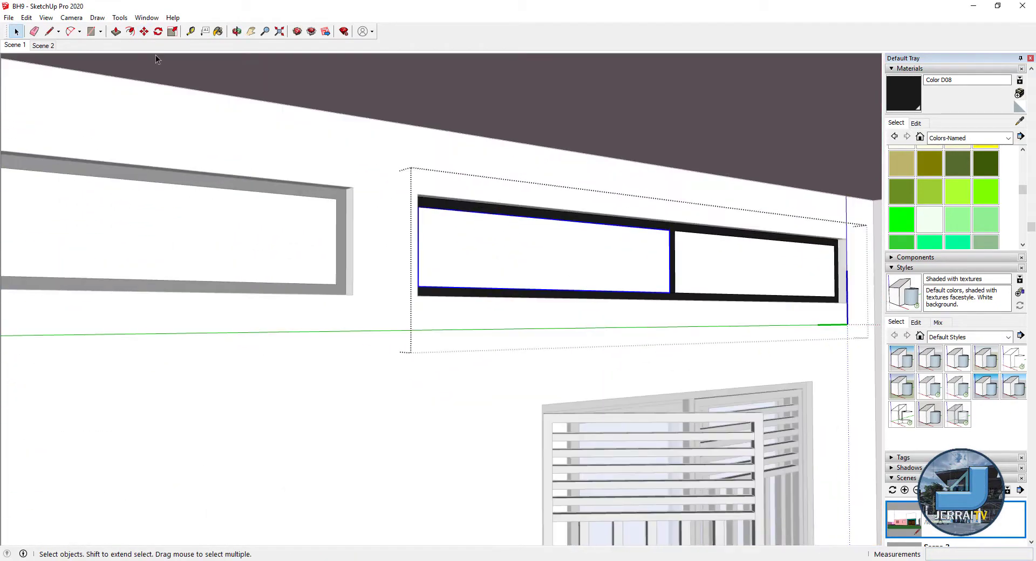
scroll(285, 71, "up", 3)
key("f")
left_click(500, 222)
key("space")
key("p")
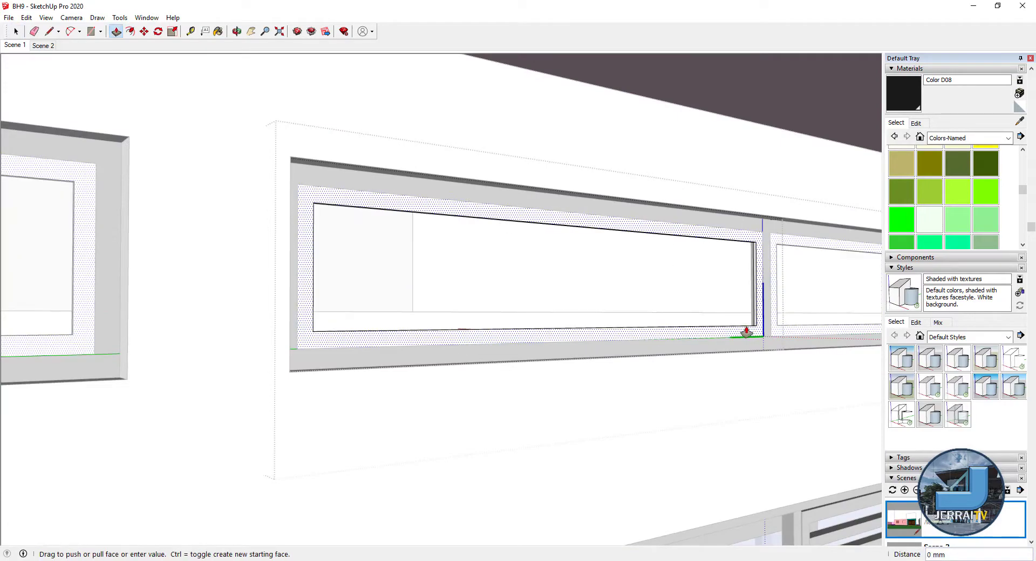
scroll(726, 332, "up", 3)
middle_click_drag(727, 332, 775, 324)
key("space")
left_click(708, 323)
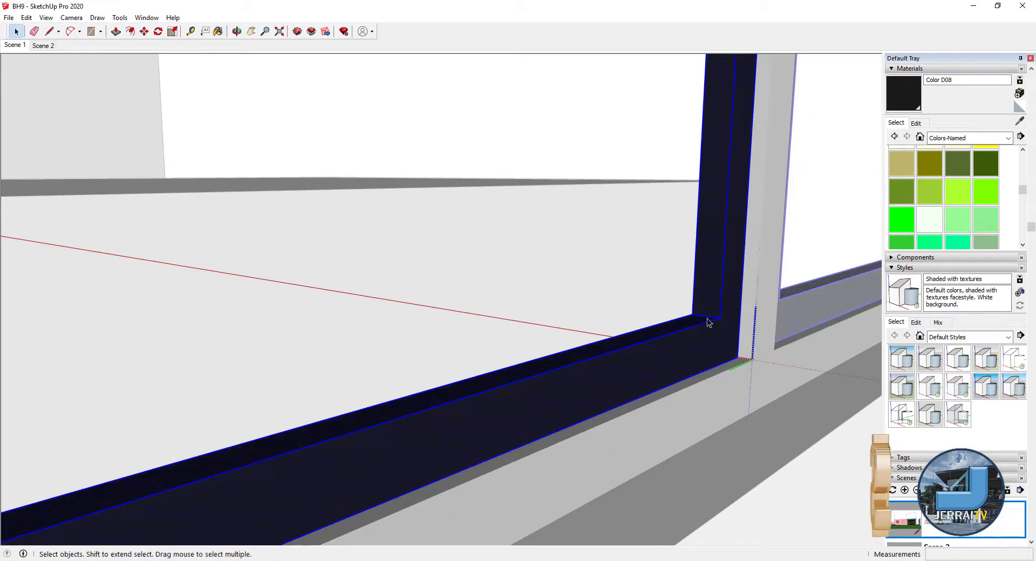
scroll(467, 227, "down", 3)
key("m")
scroll(702, 178, "up", 5)
- Paint the window panes with Translucent Glass Blue
left_click(582, 267)
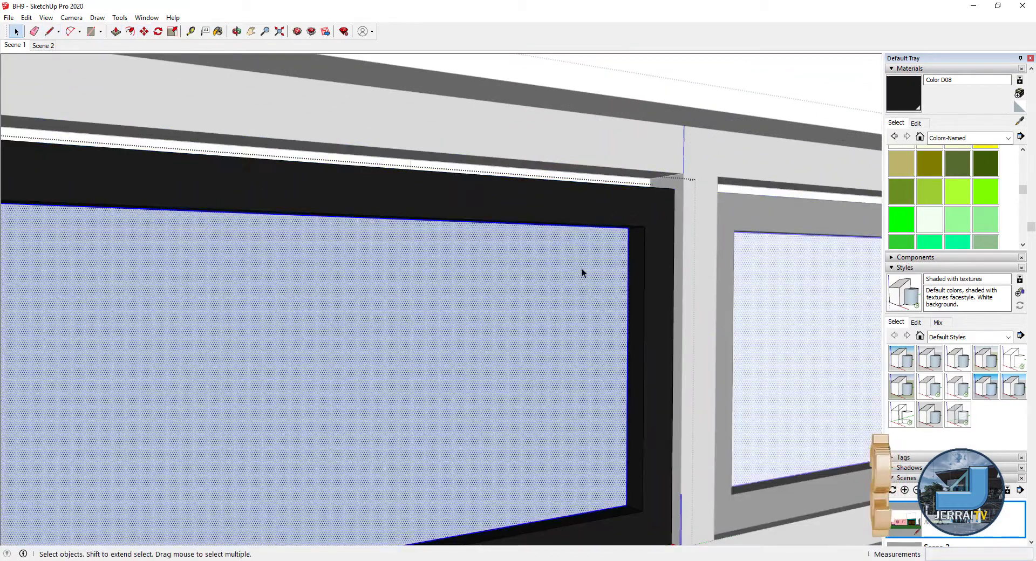
middle_click_drag(581, 267, 599, 244)
scroll(599, 244, "down", 5)
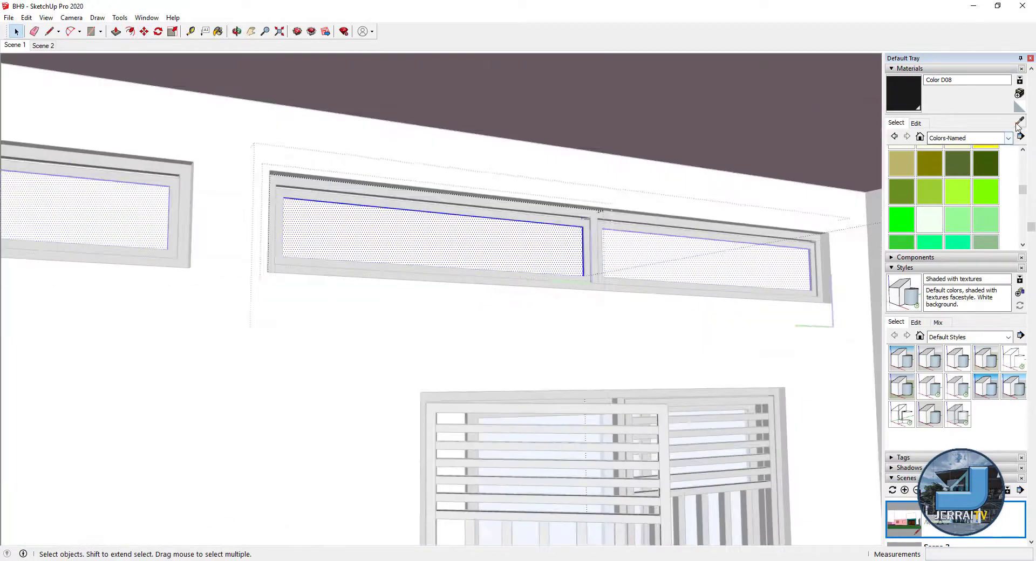
key("b")
left_click(562, 247, "alt")
scroll(561, 246, "up", 3)
left_click(561, 233)
key("space")
scroll(544, 216, "down", 3)
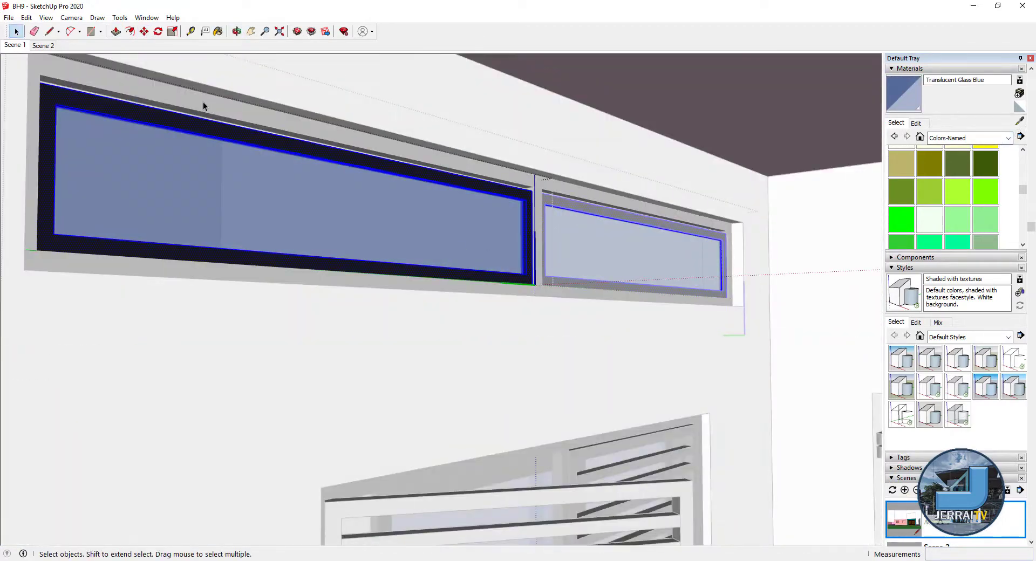
middle_click_drag(205, 103, 666, 209)
left_click(620, 226)
left_click(687, 224)
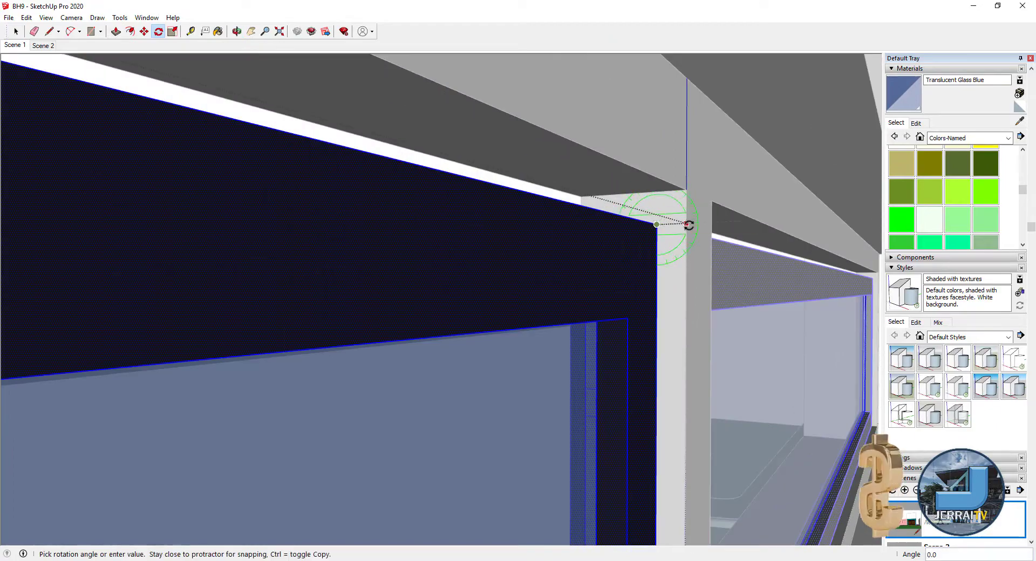
left_click(685, 231)
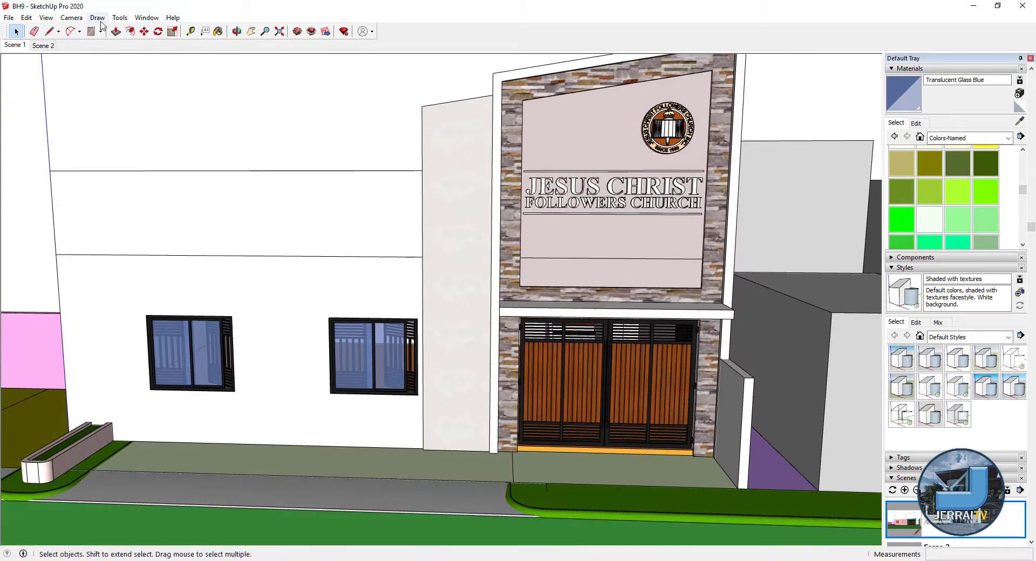
- Place 3D text reading JESUS CHRIST IS THE SAME YESTERDAY TODAY AND FOREVER / HEBREW 13:8 in the model
left_click(135, 232)
type("HEBREW 13:8")
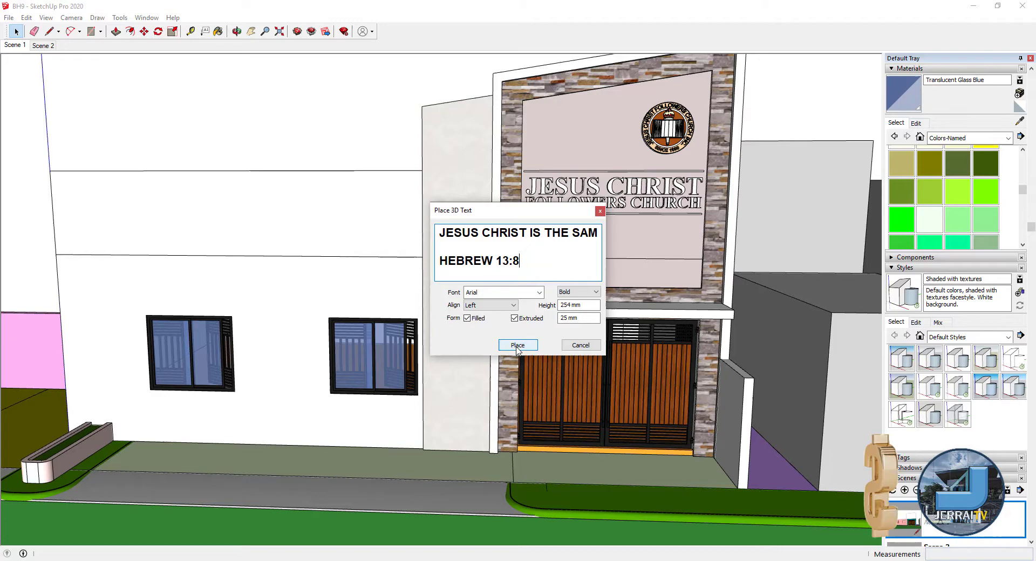
left_click(516, 346)
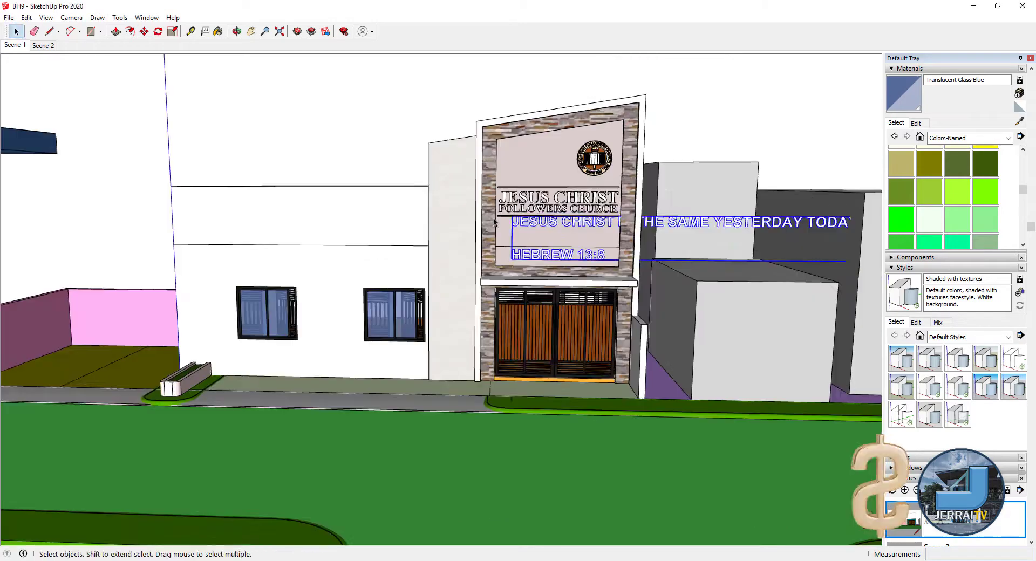
key("space")
scroll(381, 241, "up", 8)
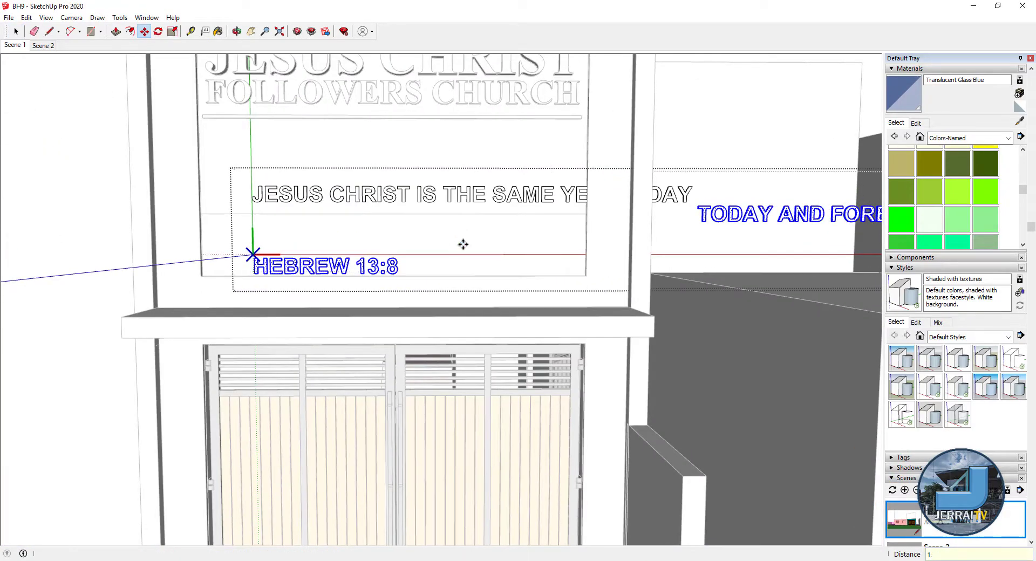
scroll(468, 248, "down", 3)
scroll(470, 225, "up", 3)
- Move the verse 3D text onto the church sign
key("m")
left_click(524, 248)
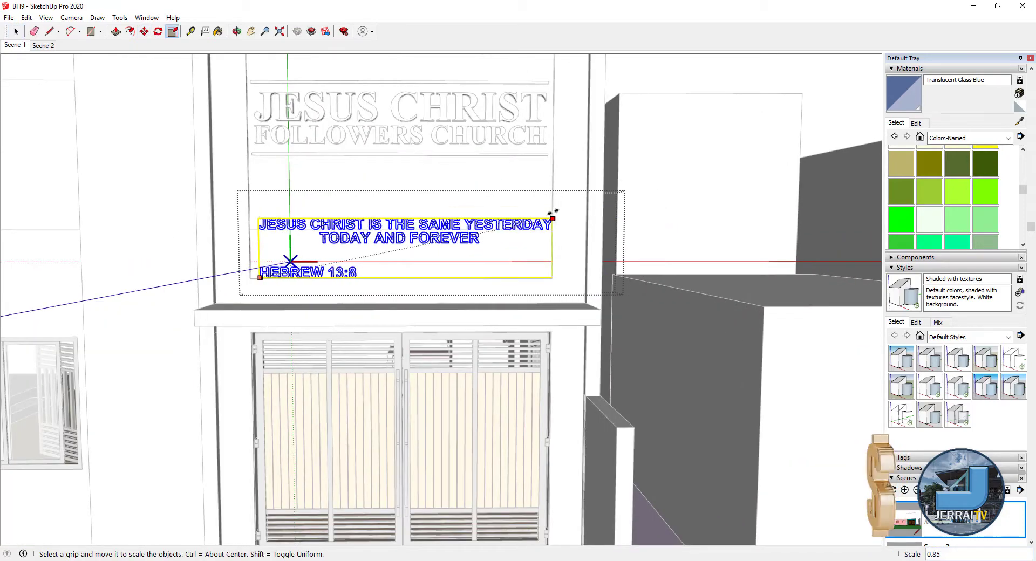
scroll(540, 226, "up", 3)
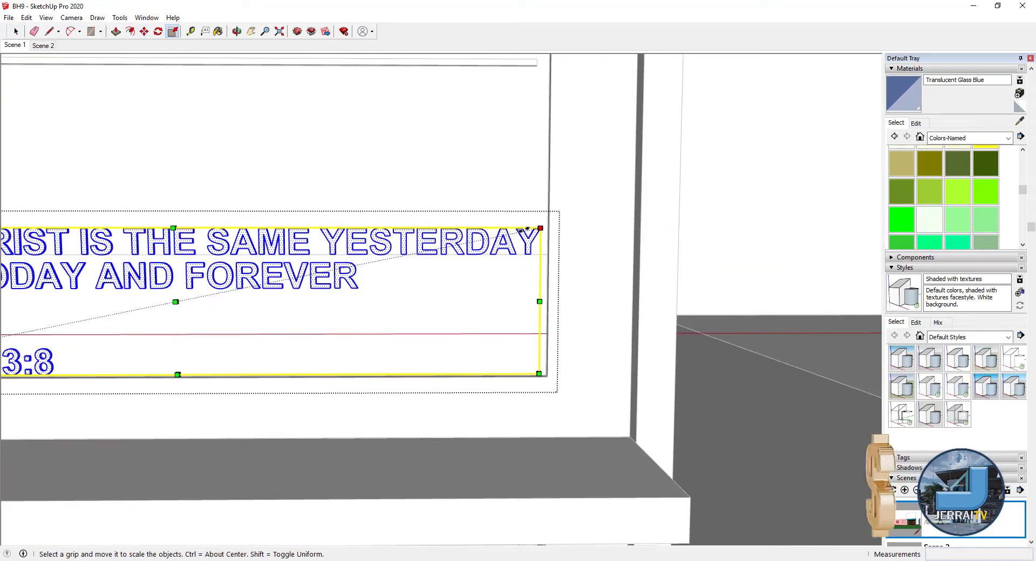
key("space")
scroll(568, 235, "down", 3)
scroll(357, 290, "down", 1)
- Centre the HEBREW 13:8 line beneath the verse
left_click(357, 289)
key("m")
left_click_drag(356, 285, 463, 284)
key("space")
scroll(456, 298, "up", 3)
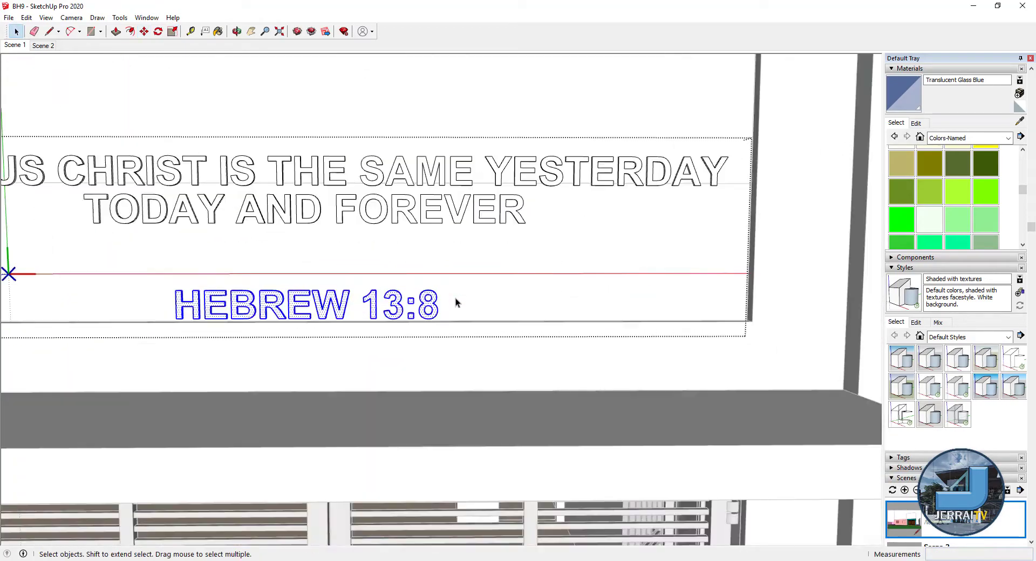
scroll(549, 244, "down", 3)
- Select all of the verse text and bring up its context menu
middle_click_drag(549, 244, 549, 247)
scroll(549, 247, "down", 1)
scroll(597, 303, "up", 3)
right_click(532, 347)
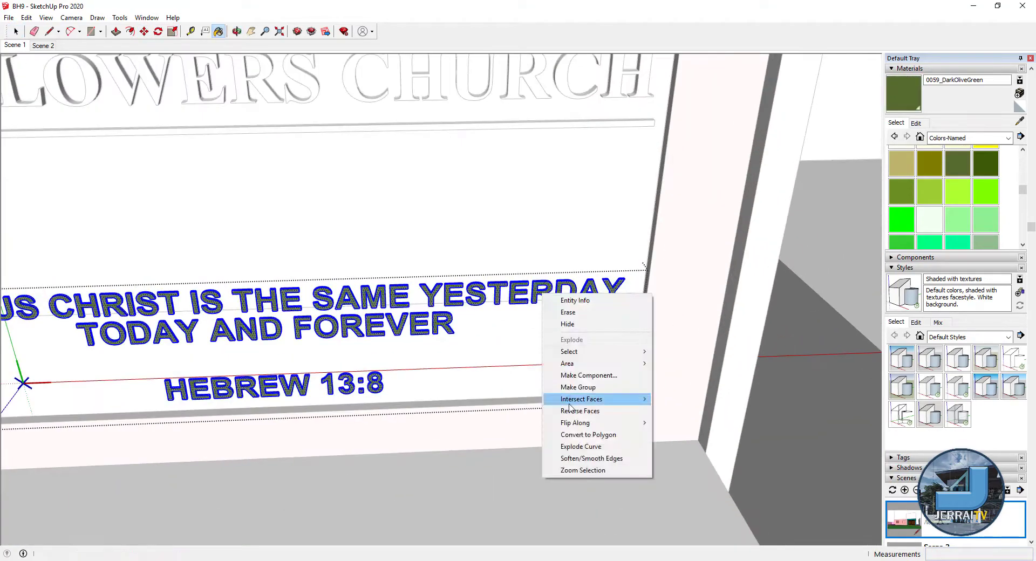
scroll(540, 278, "up", 2)
- Select the FOLLOWERS CHURCH header text and try moving it, then cancel
scroll(539, 277, "down", 2)
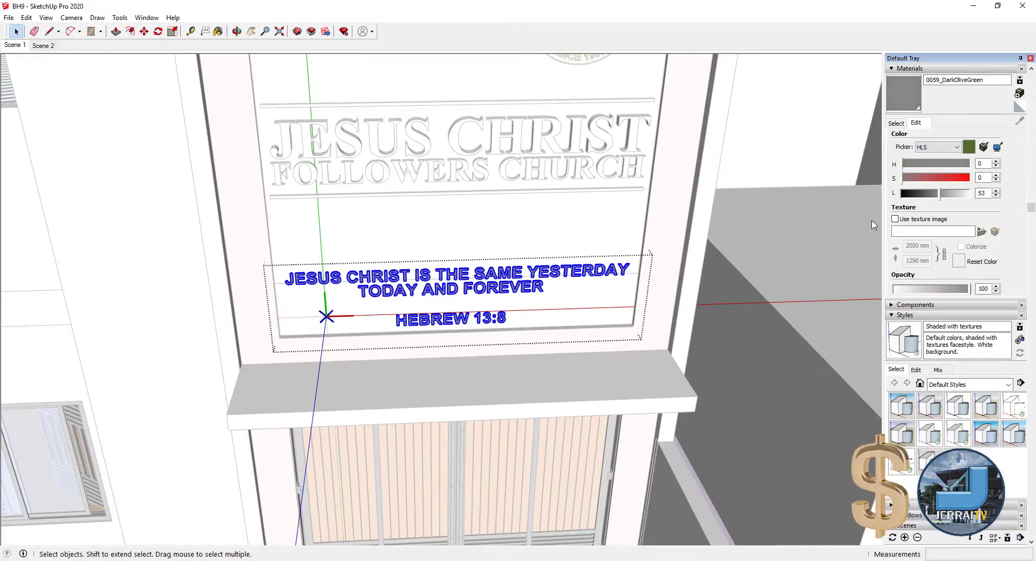
scroll(553, 192, "down", 3)
scroll(378, 142, "down", 2)
left_click(717, 185)
key("m")
scroll(674, 202, "up", 5)
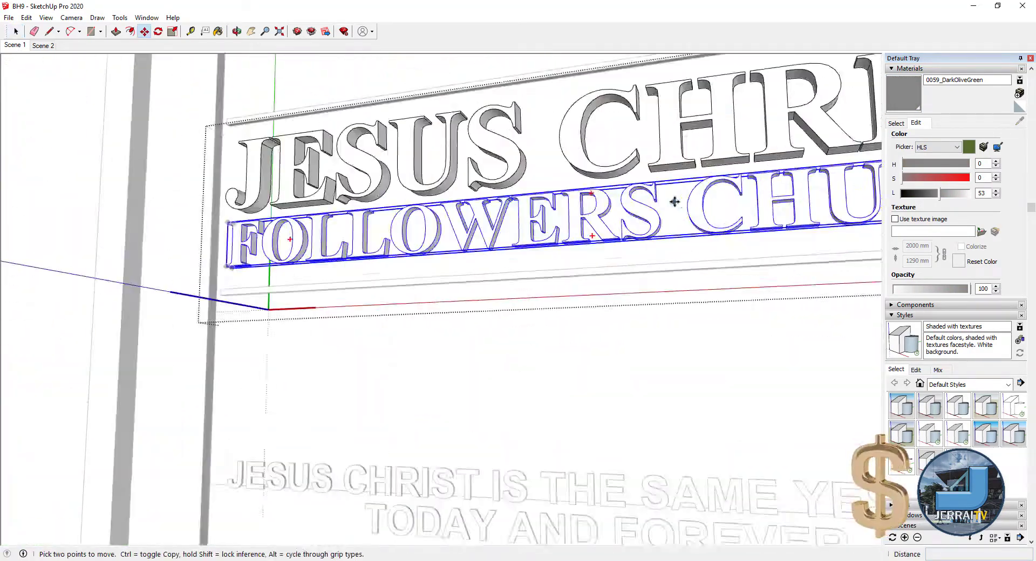
scroll(674, 201, "up", 2)
scroll(622, 382, "up", 2)
scroll(622, 382, "down", 5)
scroll(435, 369, "up", 5)
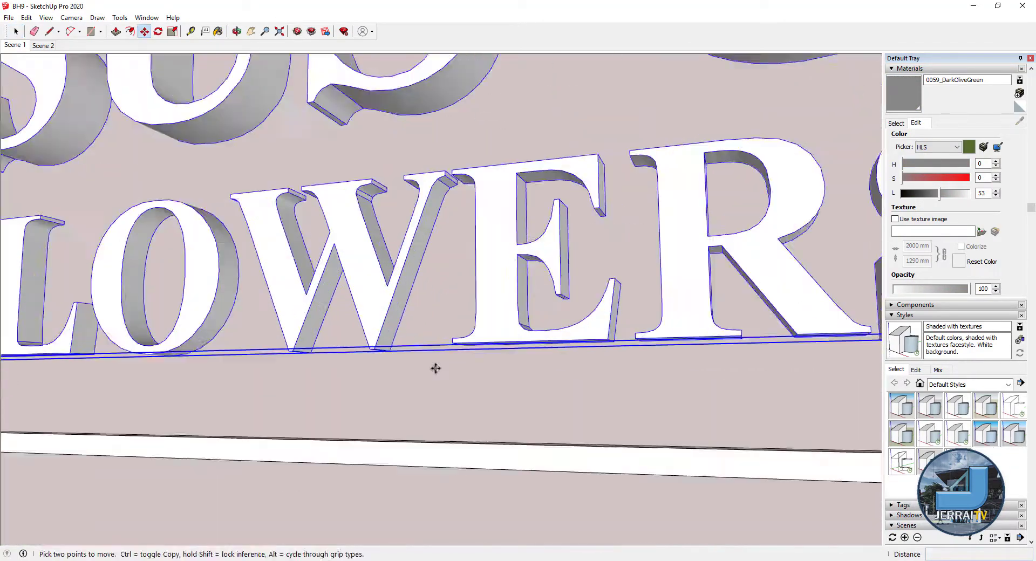
key("space")
- Select the lower verse text and try scaling it, then back out
scroll(435, 369, "down", 5)
scroll(723, 242, "up", 2)
scroll(723, 242, "up", 2)
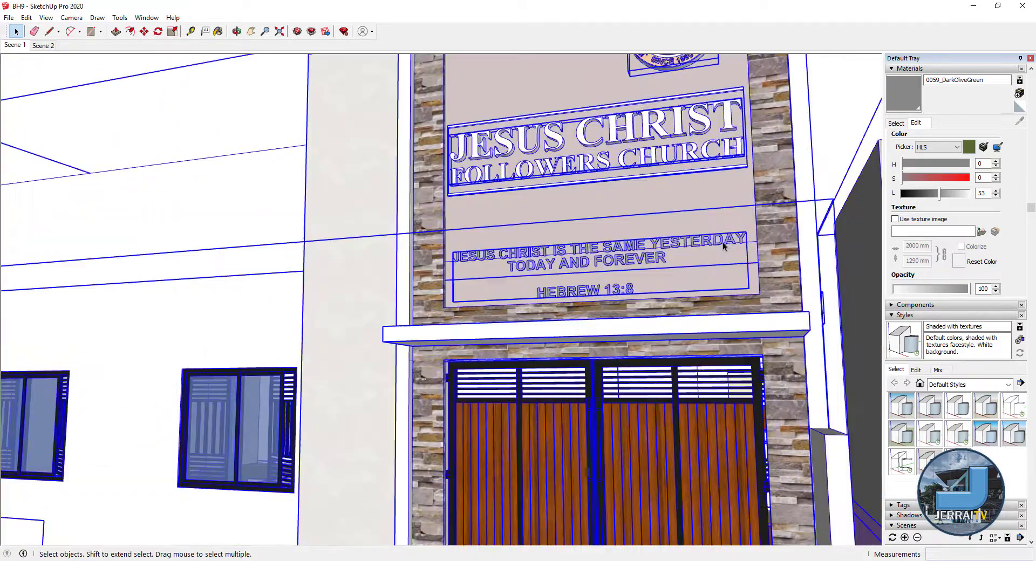
left_click(723, 241)
scroll(722, 242, "down", 2)
key("s")
scroll(402, 326, "up", 4)
scroll(402, 326, "up", 3)
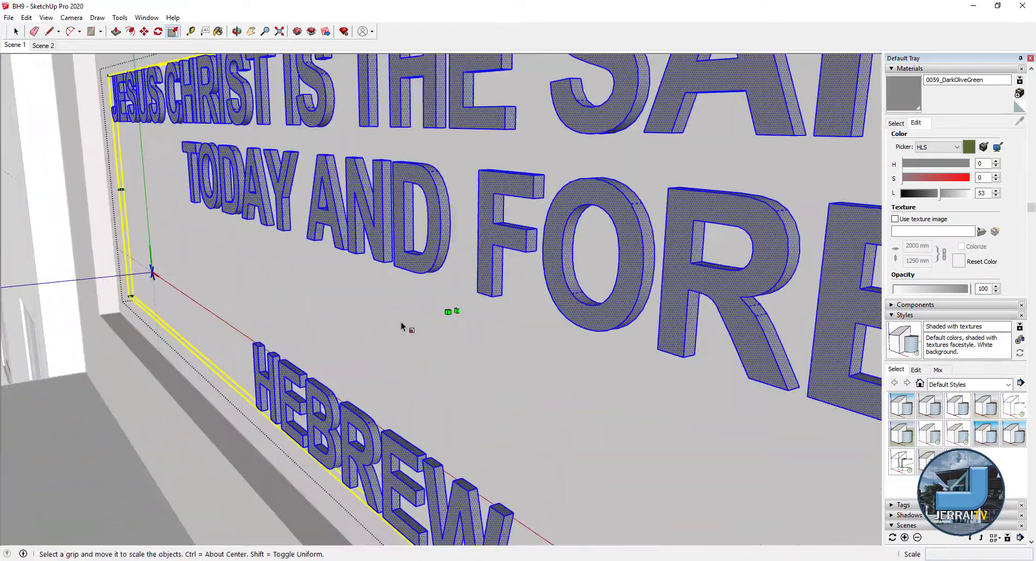
scroll(402, 326, "up", 1)
key("space")
scroll(439, 293, "down", 4)
- Nudge the verse text 20 mm along the red axis on the wall
key("m")
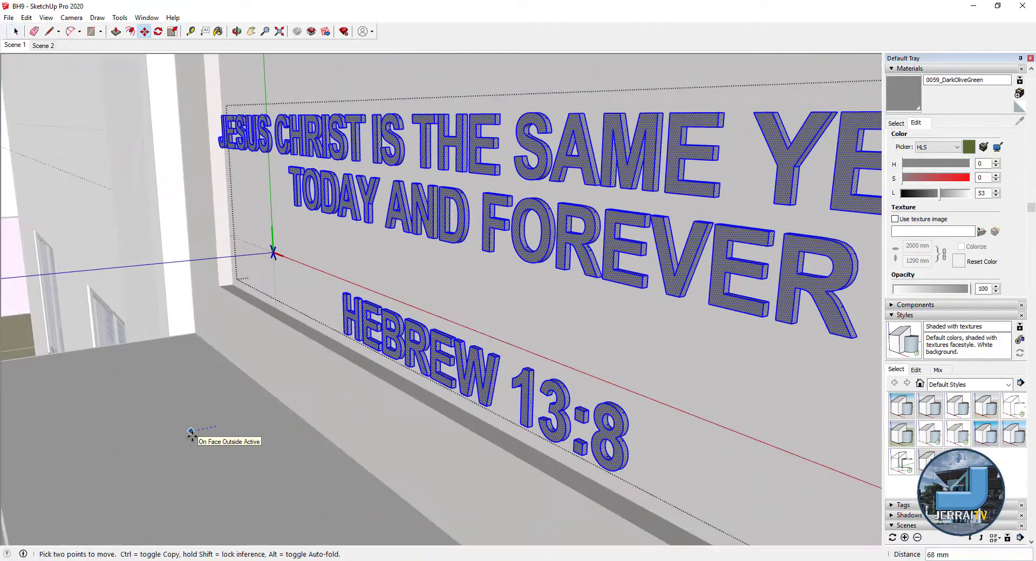
key("space")
key("m")
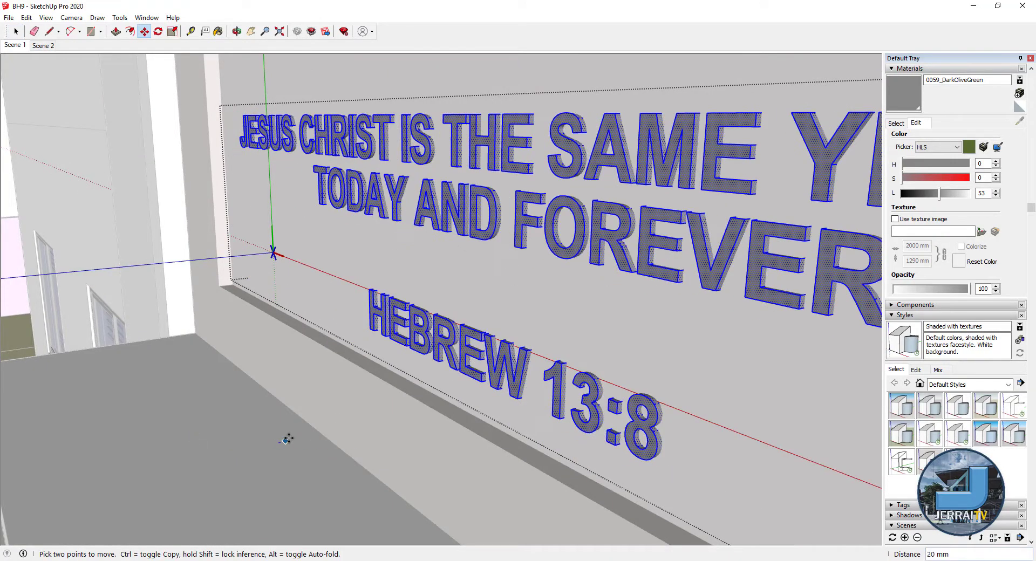
left_click(288, 434)
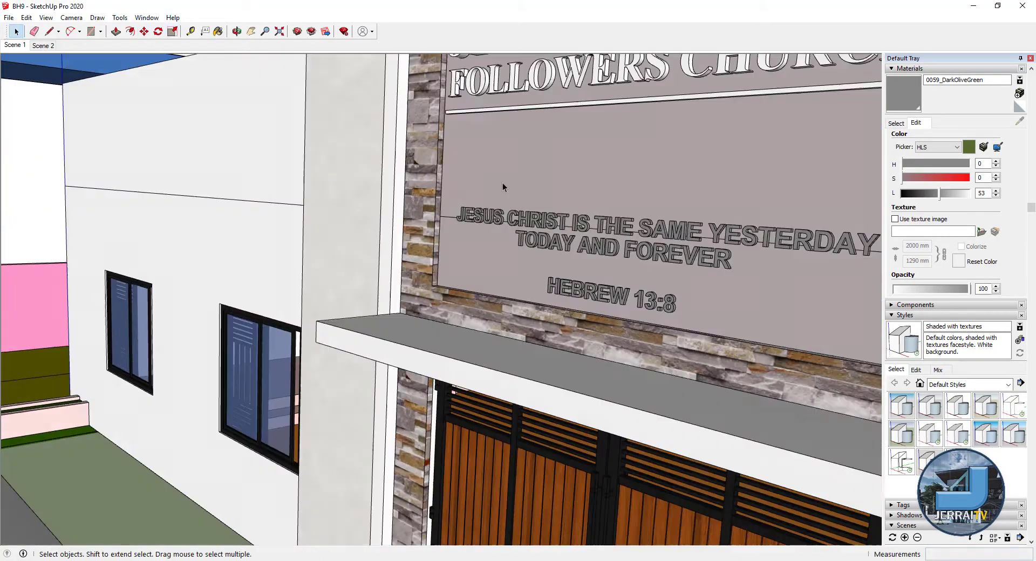
scroll(502, 182, "down", 3)
scroll(650, 258, "up", 2)
scroll(624, 293, "up", 4)
- Select the church logo, try moving it, then orbit to view the building's side
key("m")
key("space")
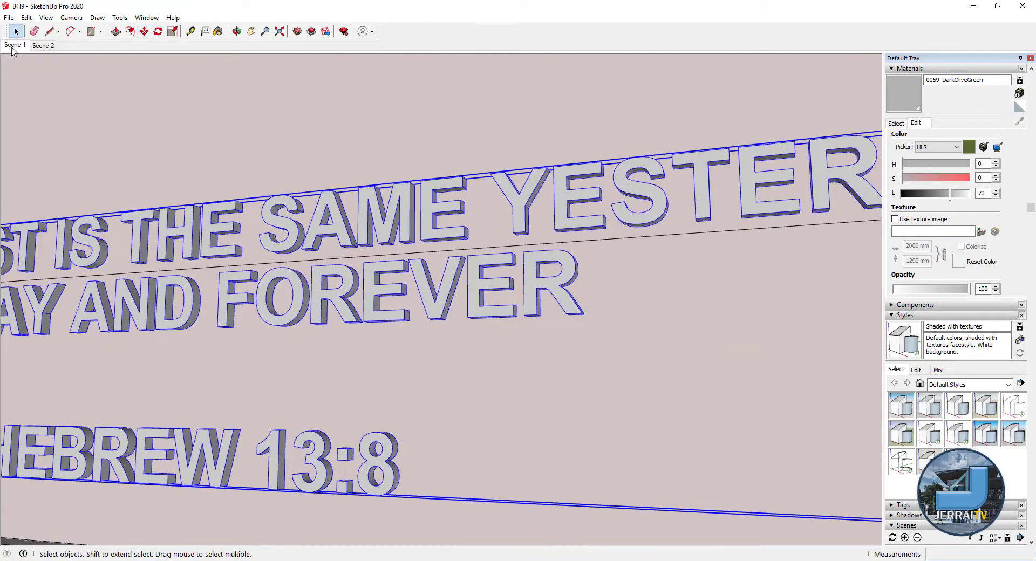
scroll(833, 132, "down", 5)
scroll(661, 162, "up", 5)
left_click(660, 162)
key("m")
key("space")
scroll(697, 119, "down", 5)
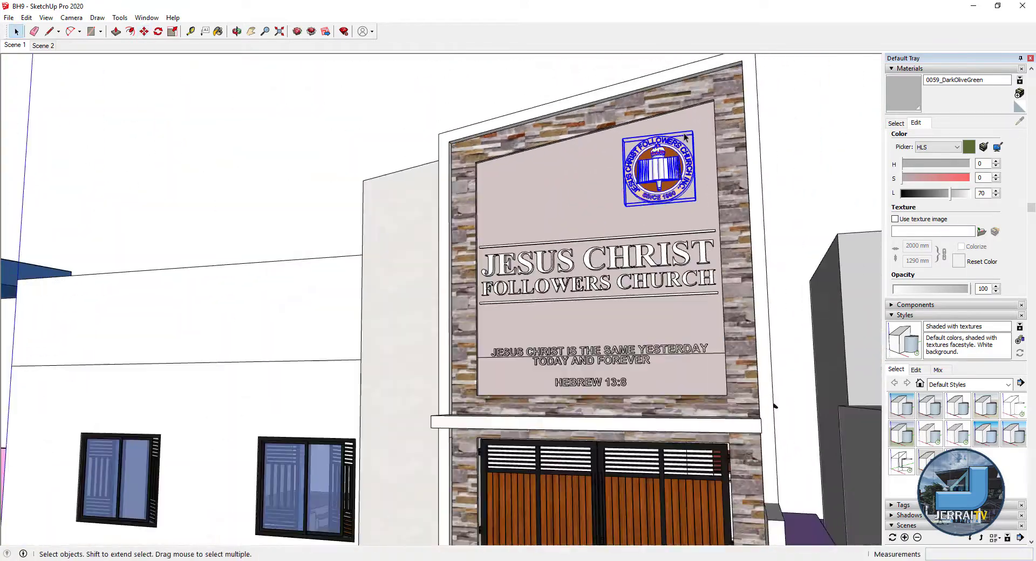
mouse_move(698, 118)
middle_mouse_down()
mouse_move(301, 125)
mouse_move(585, 280)
mouse_move(250, 294)
middle_mouse_up()
scroll(300, 120, "down", 3)
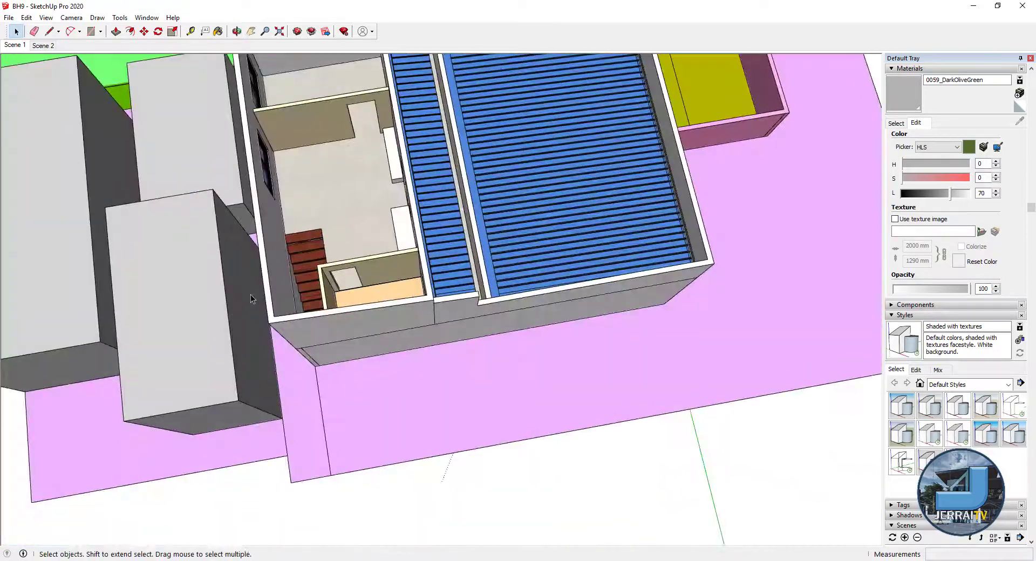
- Create a guide line 10 units off the edge above the staircase
scroll(457, 273, "up", 5)
scroll(357, 331, "up", 4)
key("t")
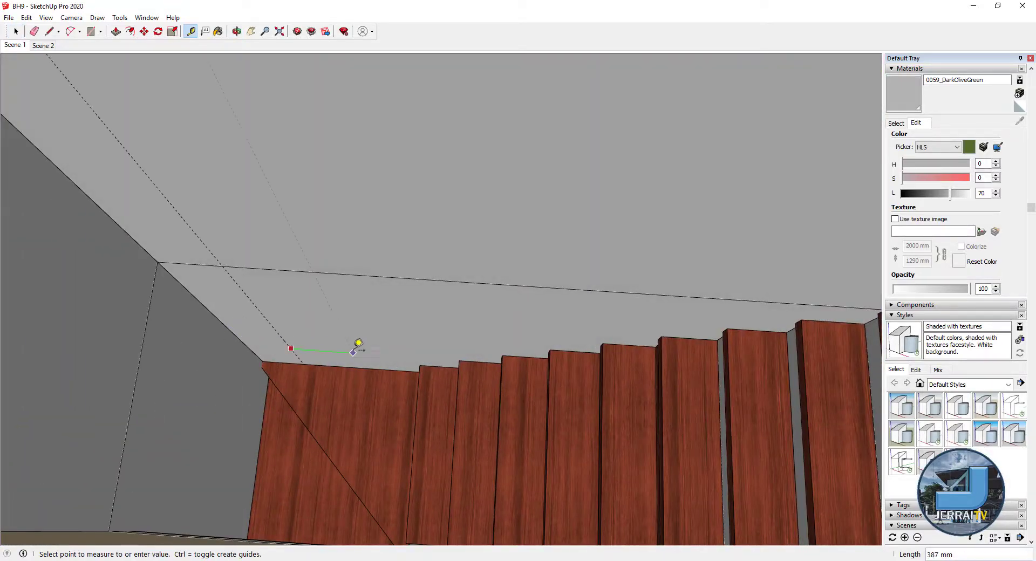
left_click(357, 343)
mouse_move(357, 343)
middle_mouse_down()
mouse_move(382, 328)
mouse_move(351, 397)
middle_mouse_up()
left_click(365, 385)
type("10")
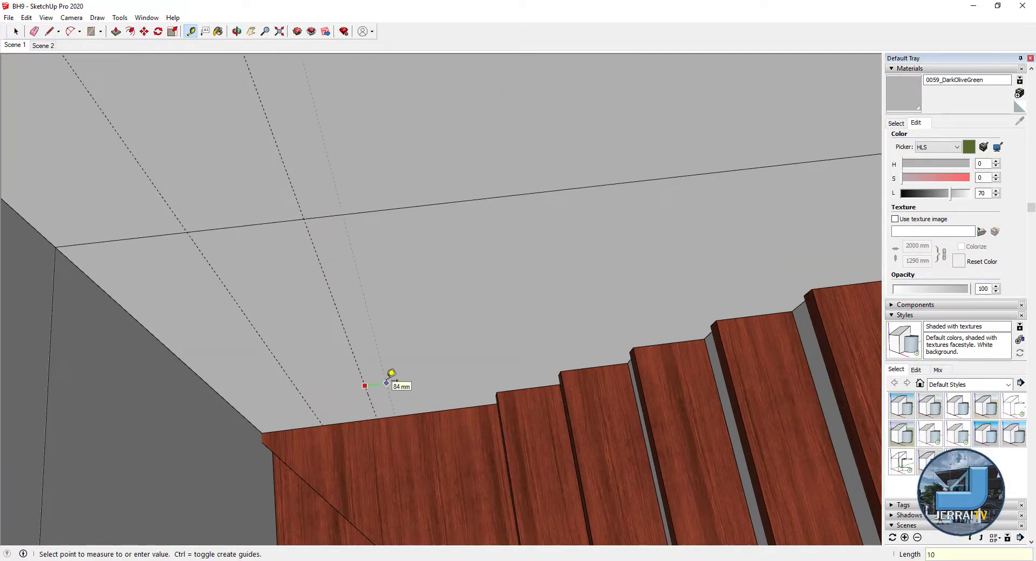
scroll(421, 377, "down", 5)
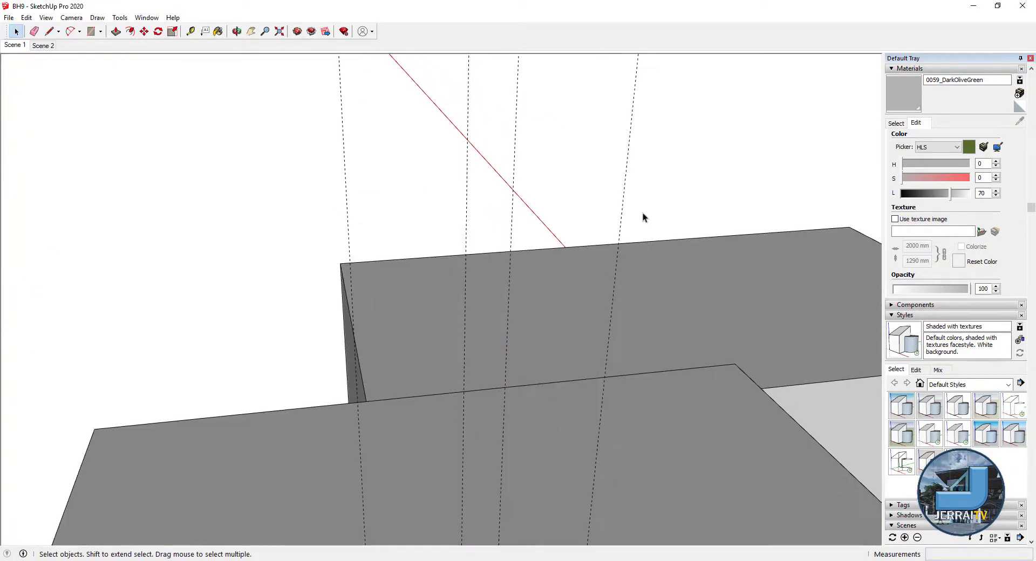
middle_click_drag(470, 271, 422, 468)
scroll(423, 469, "up", 5)
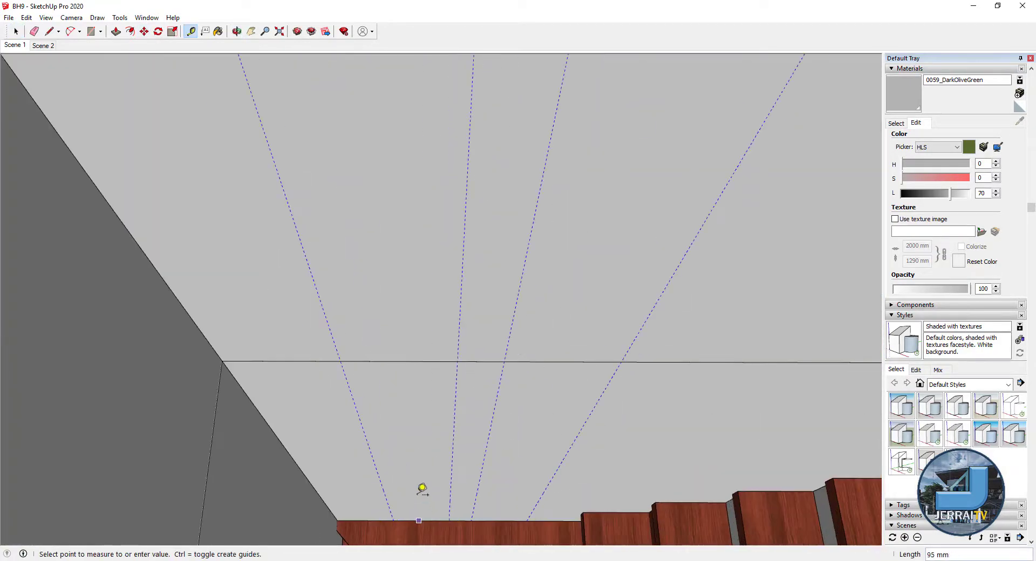
- Draw a rectangular opening between the guide lines on the wall
left_click(410, 508)
mouse_move(405, 530)
middle_mouse_down()
mouse_move(436, 287)
mouse_move(389, 242)
middle_mouse_up()
key("r")
left_click(540, 333)
middle_click_drag(539, 333, 411, 306)
- Recess the first rectangle with Push/Pull and orbit to face the openings straight on
key("p")
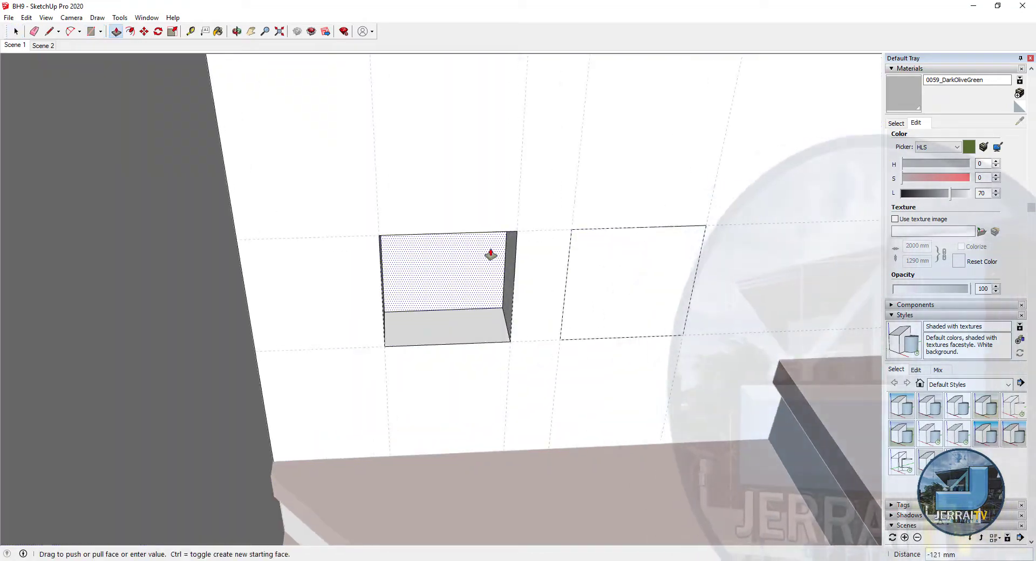
left_click(490, 255)
middle_click_drag(459, 280, 494, 315)
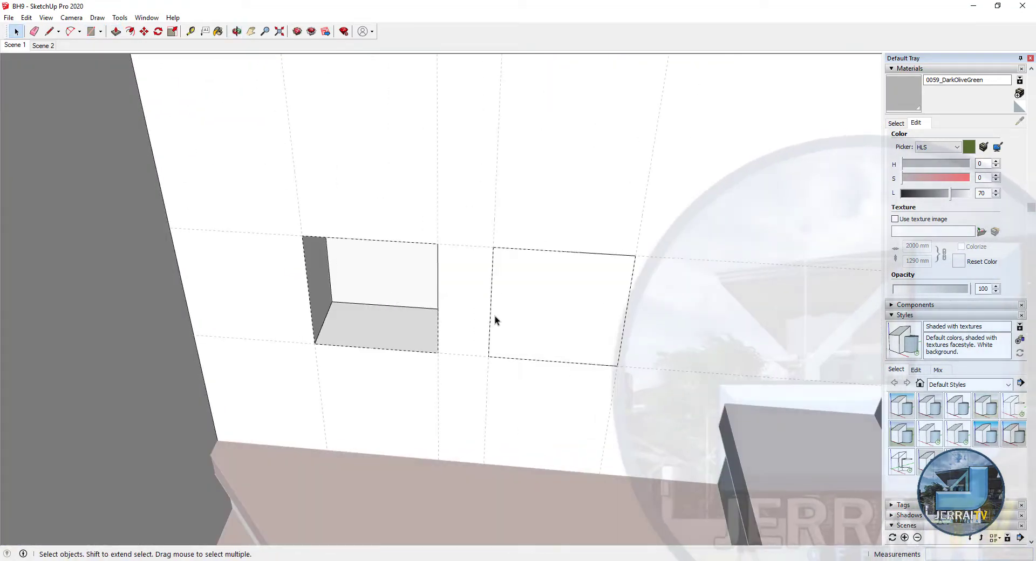
mouse_move(459, 277)
middle_mouse_down()
mouse_move(328, 258)
mouse_move(685, 344)
mouse_move(324, 381)
mouse_move(414, 204)
mouse_move(664, 294)
mouse_move(321, 265)
middle_mouse_up()
mouse_move(368, 242)
middle_mouse_down()
mouse_move(434, 229)
mouse_move(486, 325)
mouse_move(358, 342)
mouse_move(477, 454)
middle_mouse_up()
key("m")
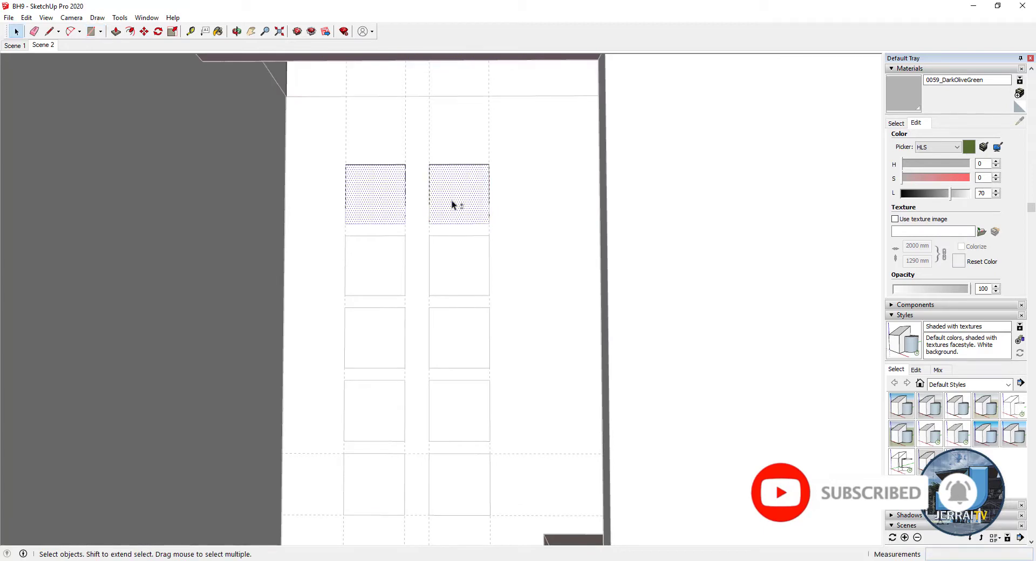
- Copy the selected square faces further down the wall, below the originals
key("m")
key("ctrl")
left_click(489, 224)
mouse_move(490, 69)
middle_mouse_down()
mouse_move(463, 335)
mouse_move(395, 341)
mouse_move(277, 280)
mouse_move(411, 319)
mouse_move(371, 251)
middle_mouse_up()
left_click(403, 339)
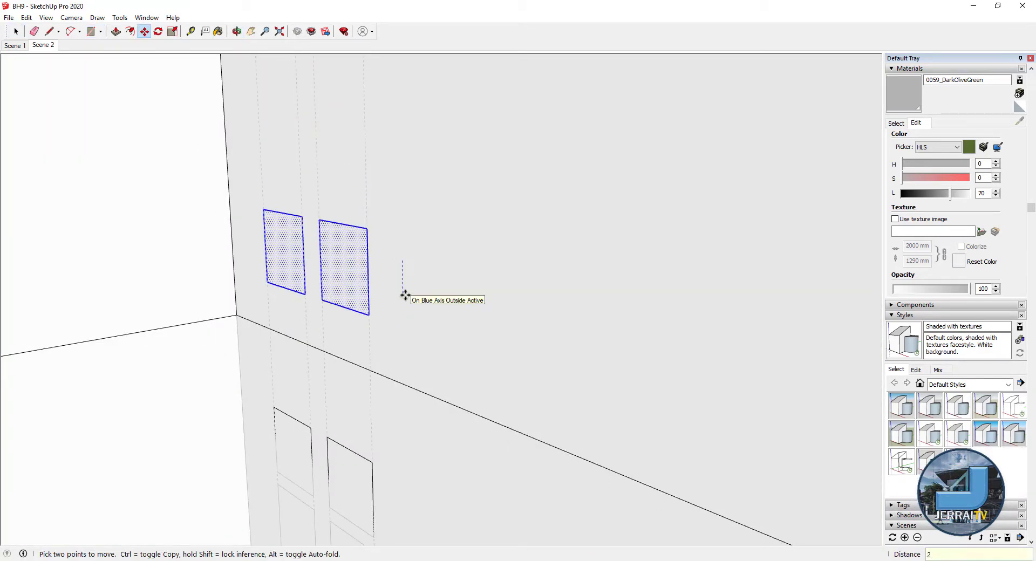
scroll(405, 290, "down", 3)
middle_click_drag(312, 363, 330, 405)
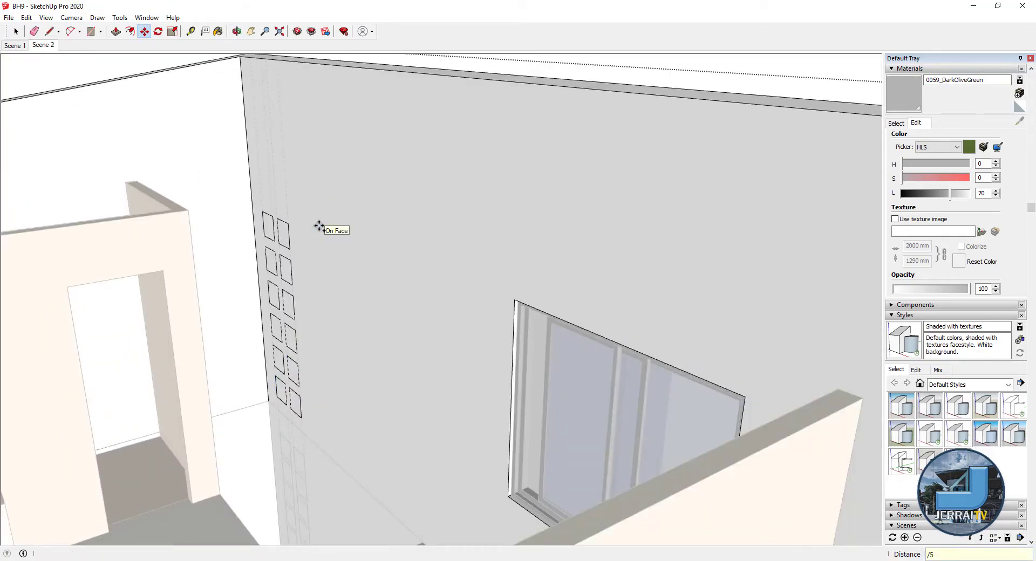
scroll(320, 226, "up", 3)
- Recess the wall openings with Push/Pull and erase stray geometry
key("p")
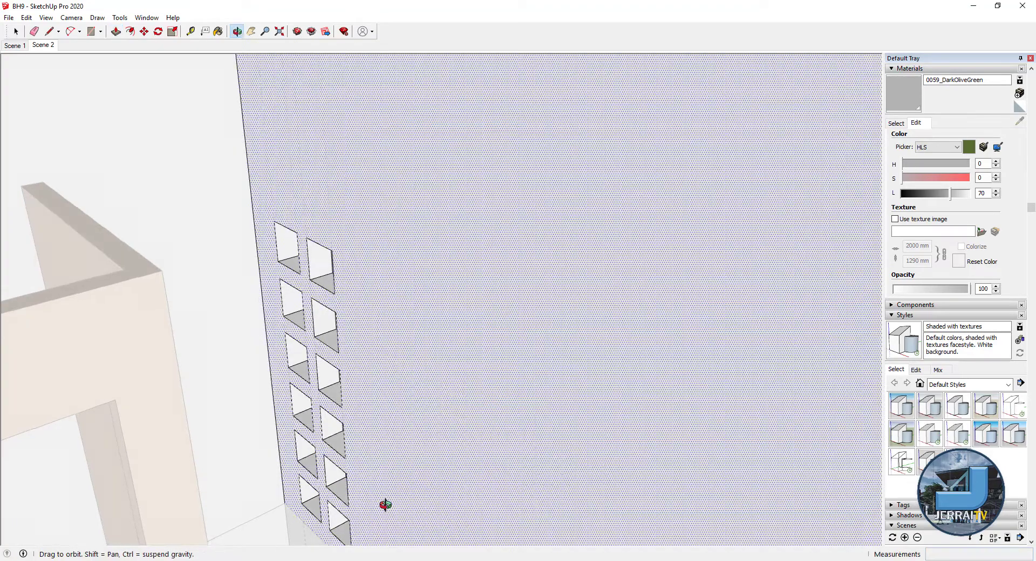
middle_click_drag(386, 504, 305, 330)
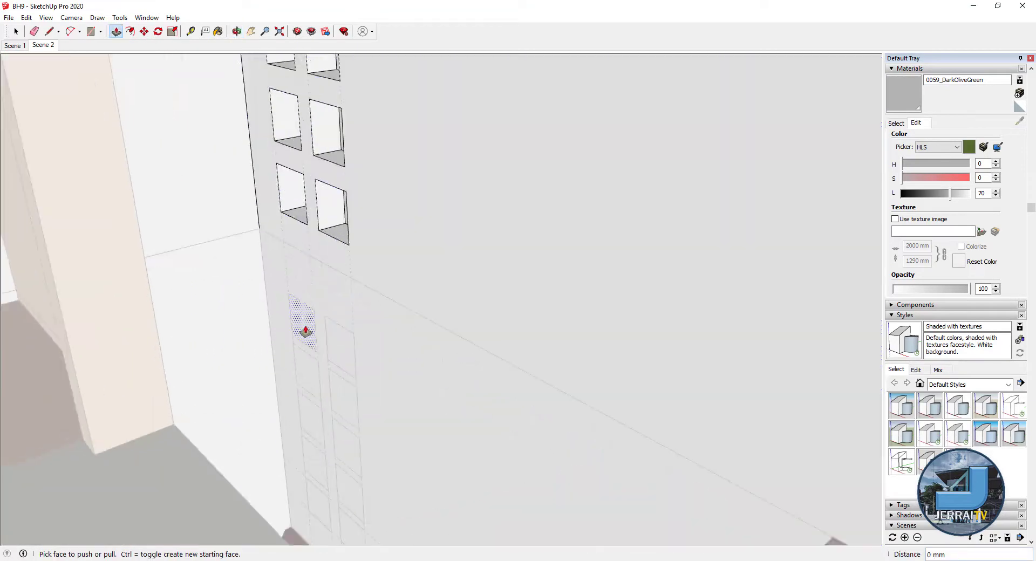
key("p")
key("Return")
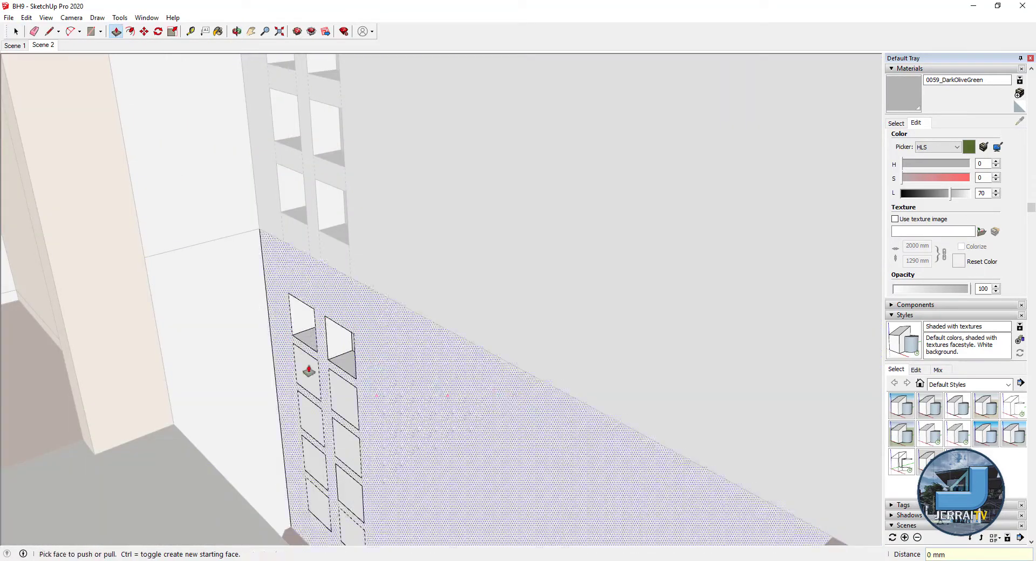
key("e")
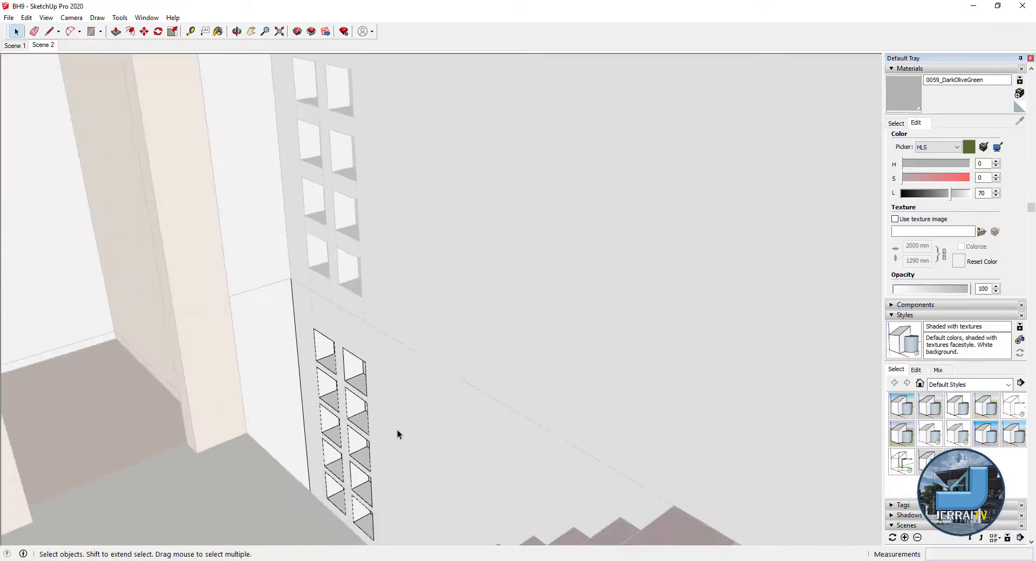
middle_click_drag(398, 432, 344, 330)
scroll(362, 324, "down", 5)
scroll(363, 312, "up", 5)
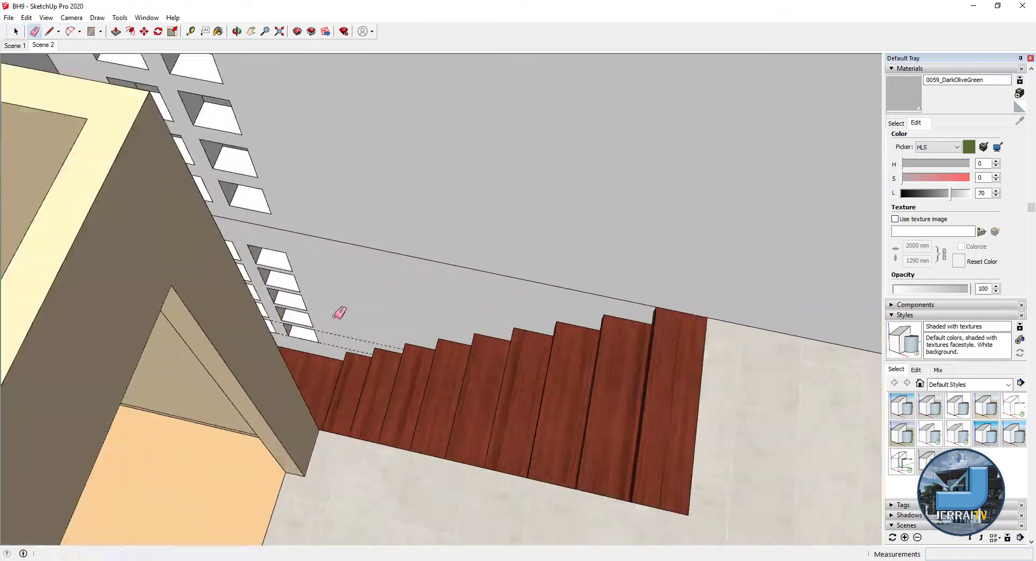
scroll(393, 320, "up", 5)
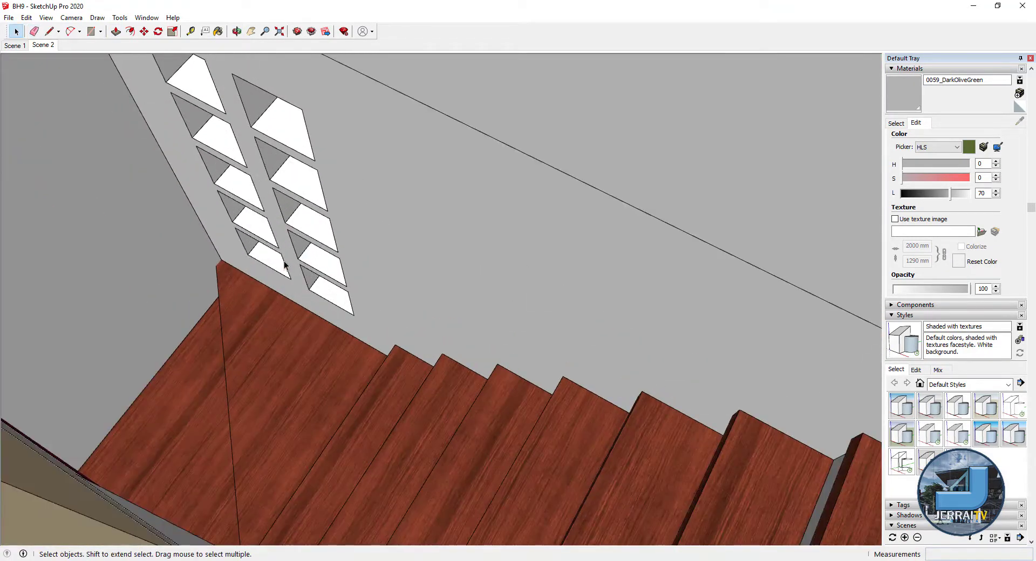
- Copy an opening face to a new spot in the column
left_click(274, 257)
key("g")
key("Return")
key("m")
left_click(294, 283, "ctrl")
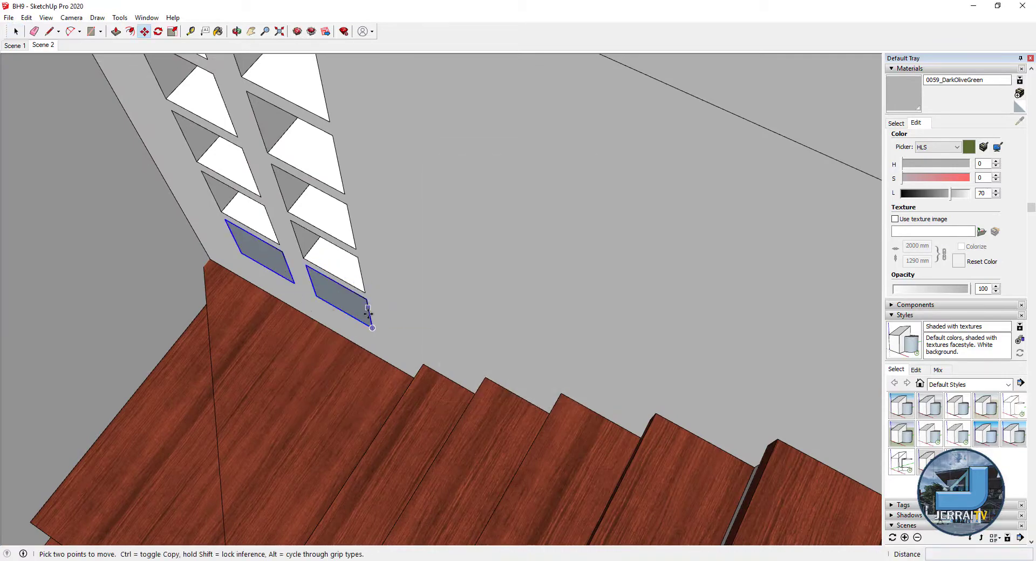
left_click(365, 289)
mouse_move(365, 288)
middle_mouse_down()
mouse_move(370, 385)
mouse_move(298, 290)
middle_mouse_up()
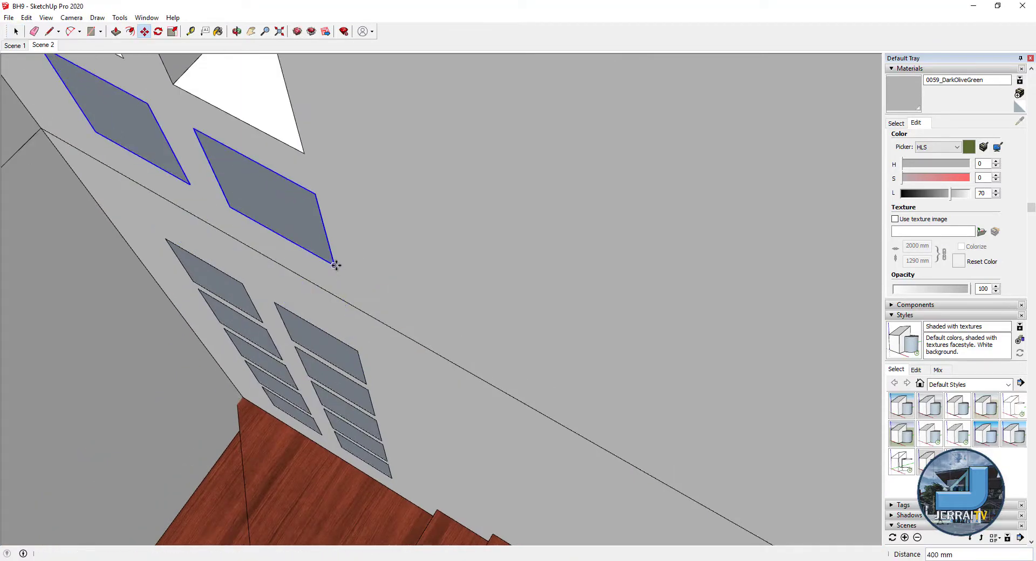
key("space")
scroll(304, 153, "down", 3)
mouse_move(358, 355)
middle_mouse_down()
mouse_move(392, 350)
mouse_move(361, 206)
middle_mouse_up()
- Delete one opening face and close up five recessed openings with Push/Pull
left_click(393, 351)
key("Delete")
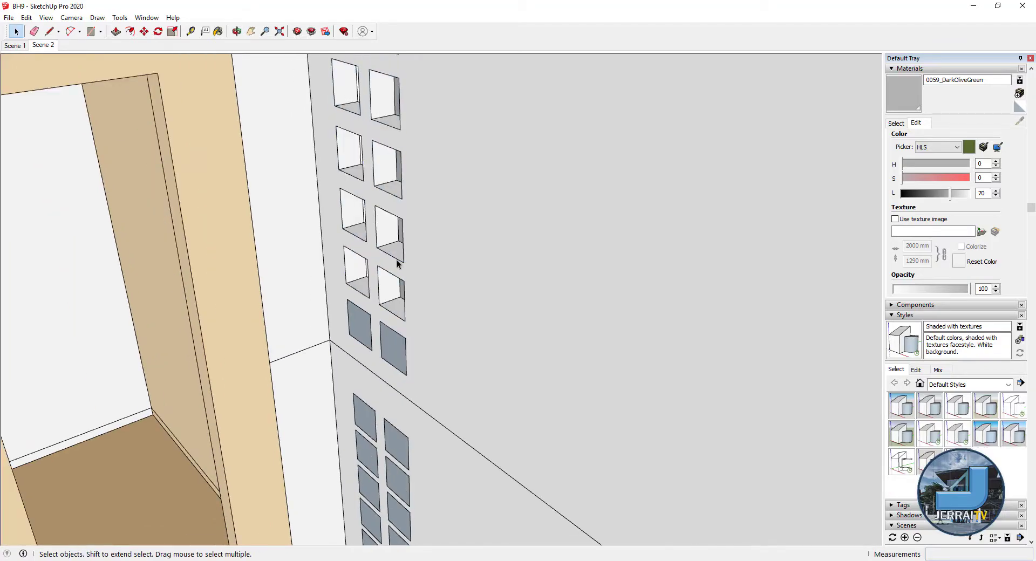
key("p")
double_click(391, 294)
double_click(354, 213)
double_click(345, 86)
double_click(384, 99)
double_click(387, 170)
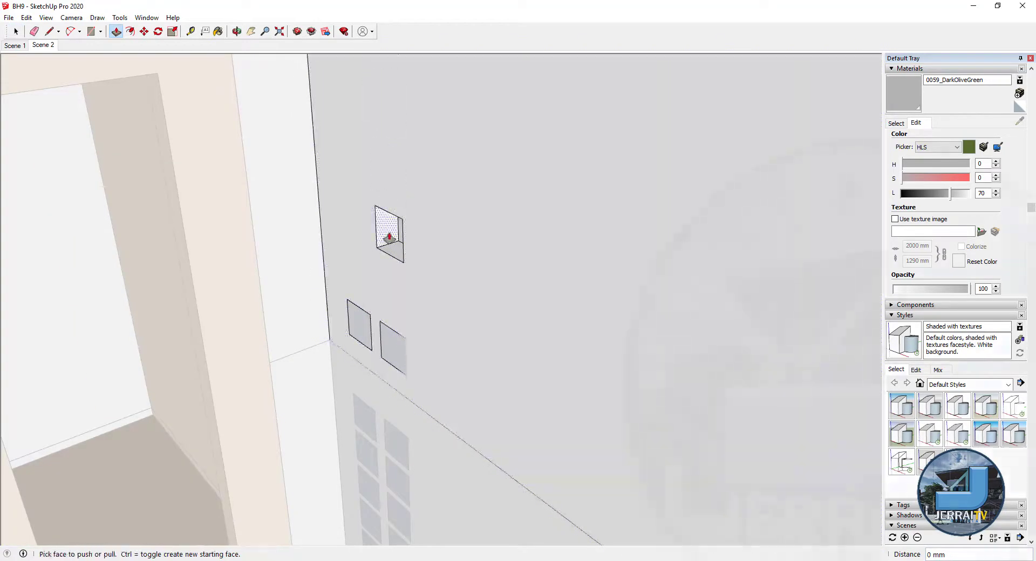
middle_click_drag(389, 236, 282, 178)
- Review the openings from a high view and select the wall face
key("m")
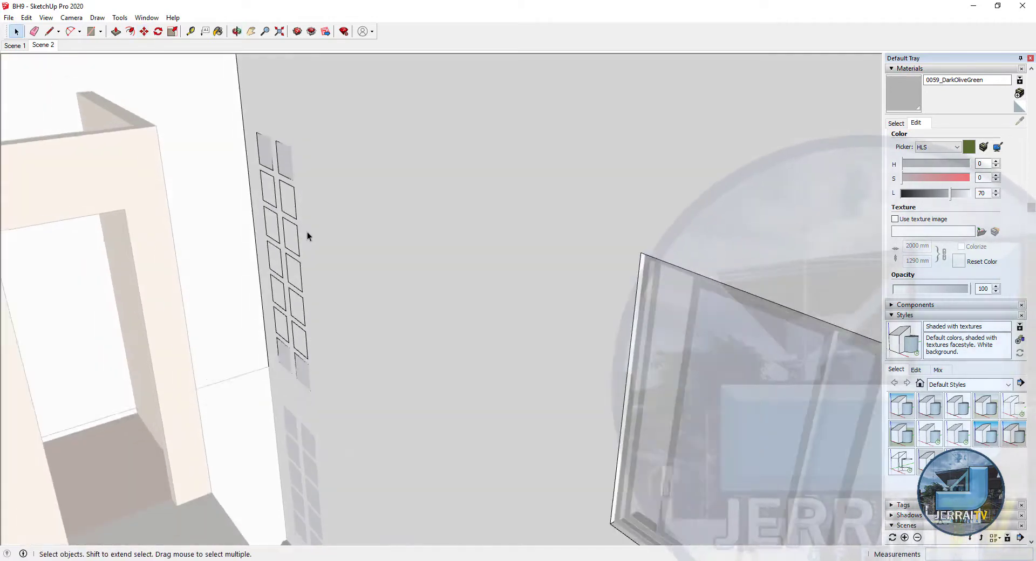
mouse_move(347, 254)
middle_mouse_down()
mouse_move(294, 211)
mouse_move(231, 259)
mouse_move(523, 458)
middle_mouse_up()
left_click(295, 212)
key("t")
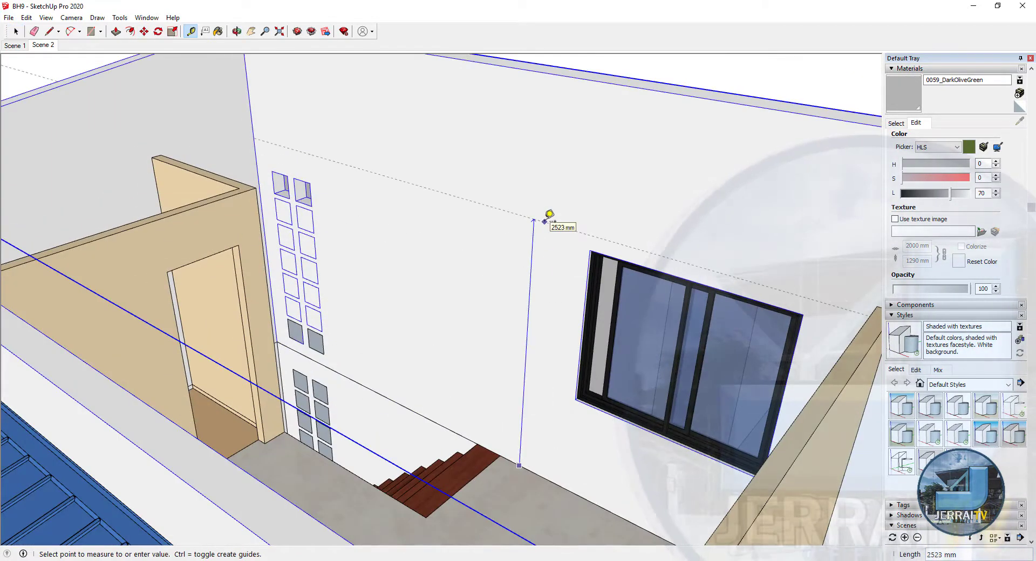
key("space")
middle_click_drag(545, 221, 300, 393)
scroll(296, 365, "up", 2)
left_click(297, 366)
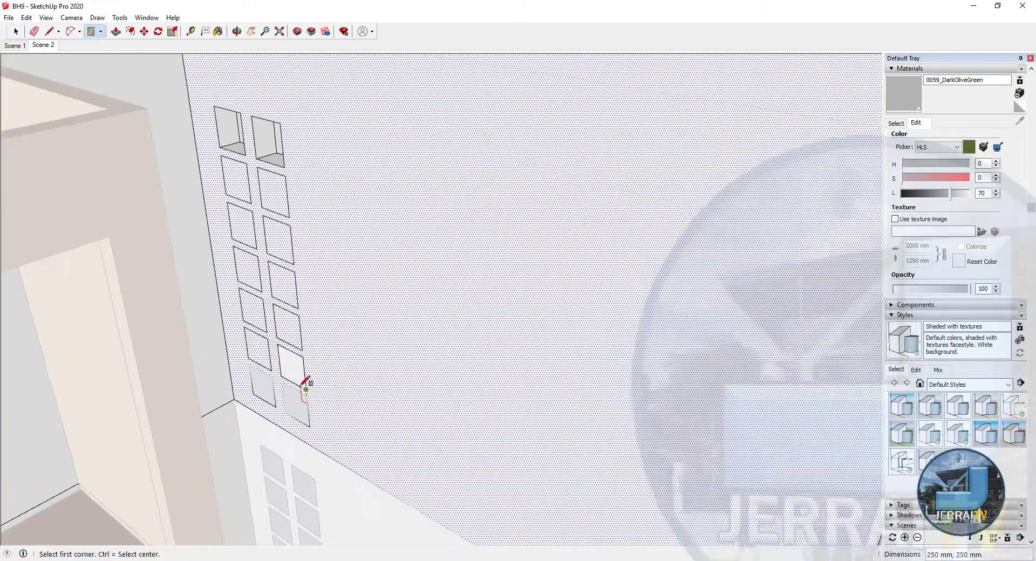
scroll(300, 388, "up", 3)
- Copy the two lowest window openings up the wall as an evenly spaced /5 array
left_click(255, 348)
left_click(316, 378, "shift")
key("m")
left_click(297, 172)
type("/5")
key("Return")
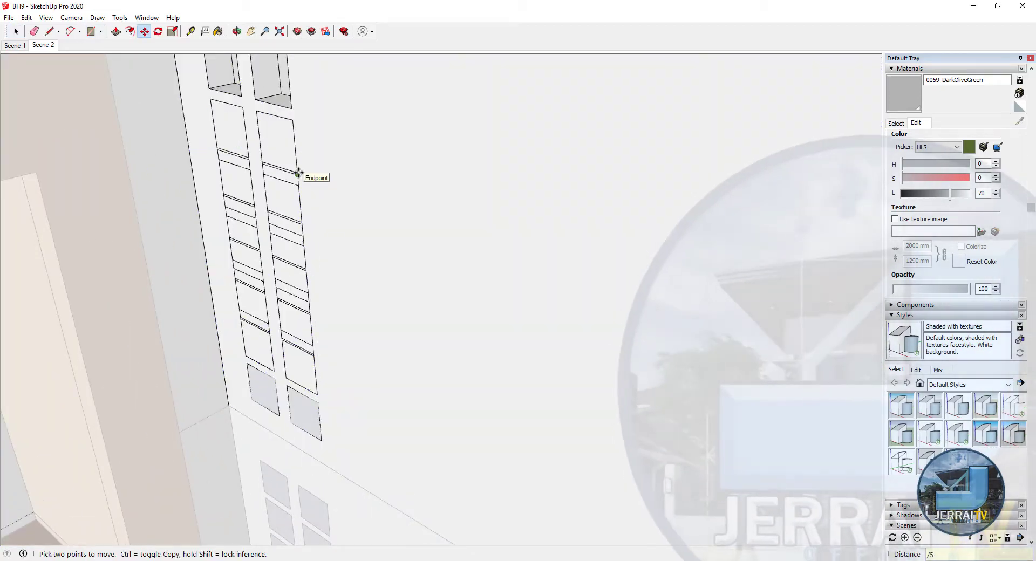
type("5")
key("Return")
- Recess four more square openings into the wall by the same depth
key("p")
double_click(232, 143)
double_click(277, 141)
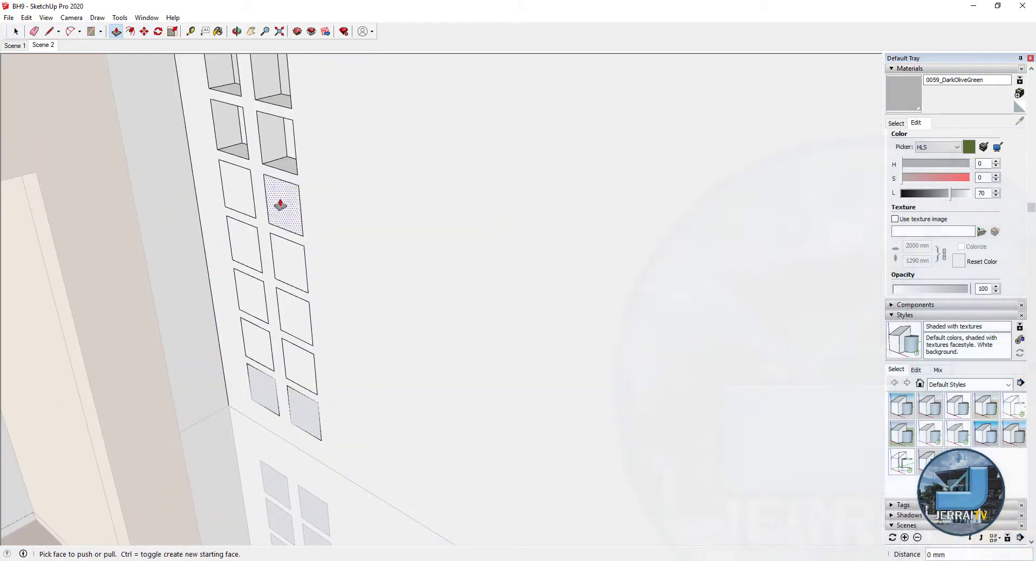
double_click(254, 321)
double_click(297, 342)
- Select the two lower window faces, then a single window face
key("space")
left_click(264, 388)
left_click(302, 411, "shift")
key("m")
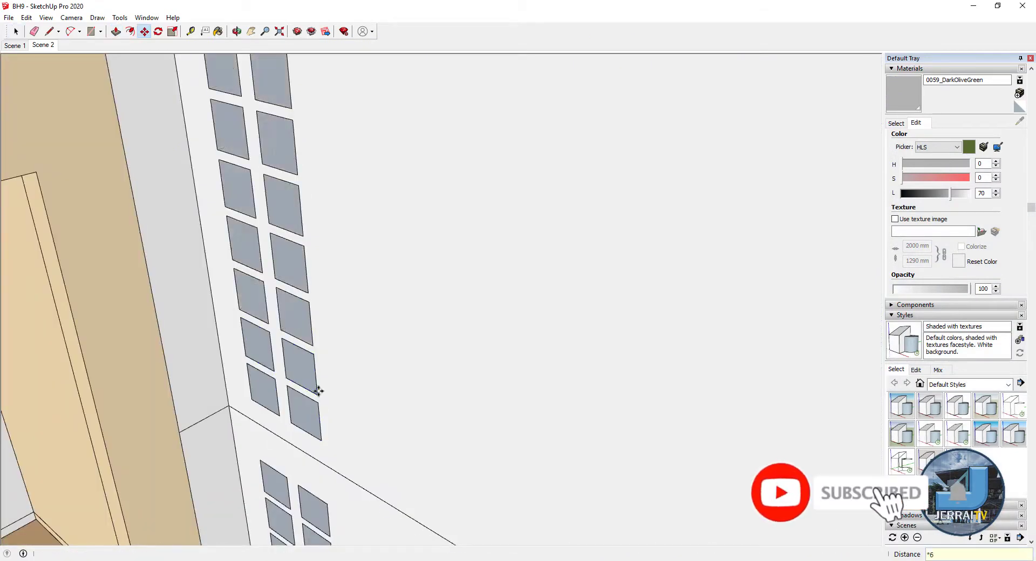
key("space")
middle_click_drag(318, 391, 288, 215)
left_click(288, 214)
scroll(268, 198, "up", 5)
- Paint the window faces cyan
key("m")
scroll(347, 275, "up", 2)
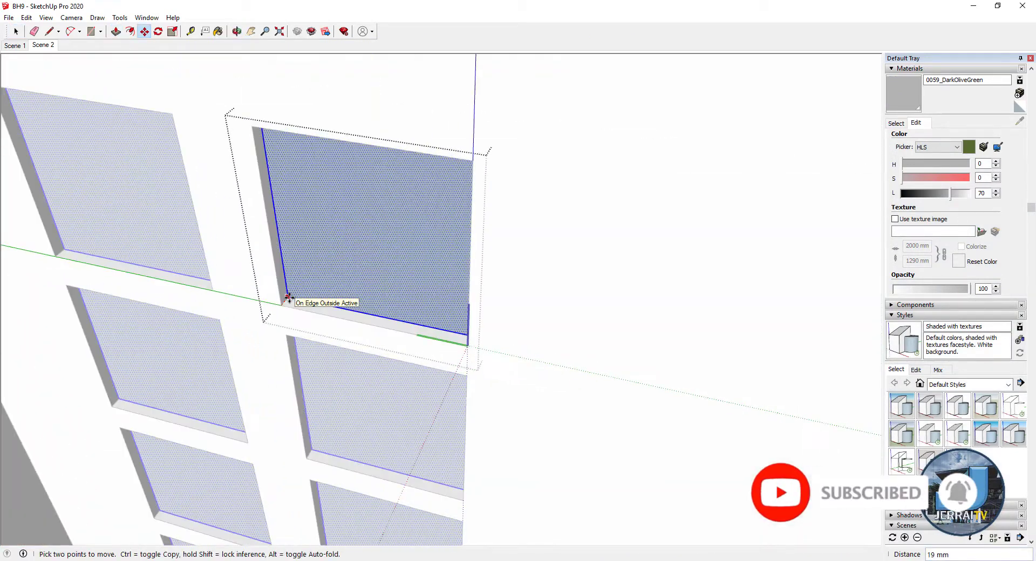
key("space")
scroll(292, 292, "up", 2)
scroll(332, 278, "up", 1)
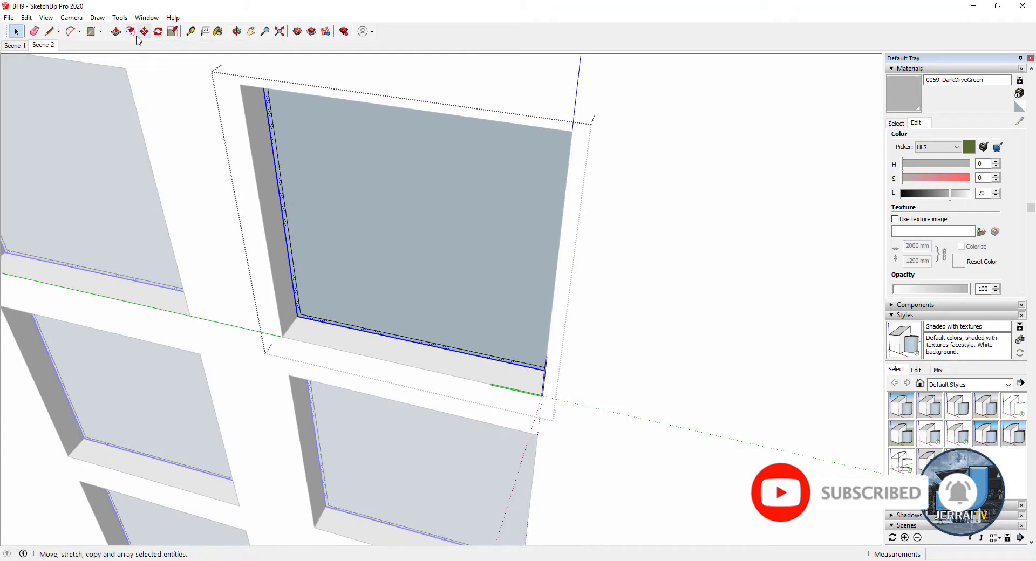
key("b")
right_click(432, 222)
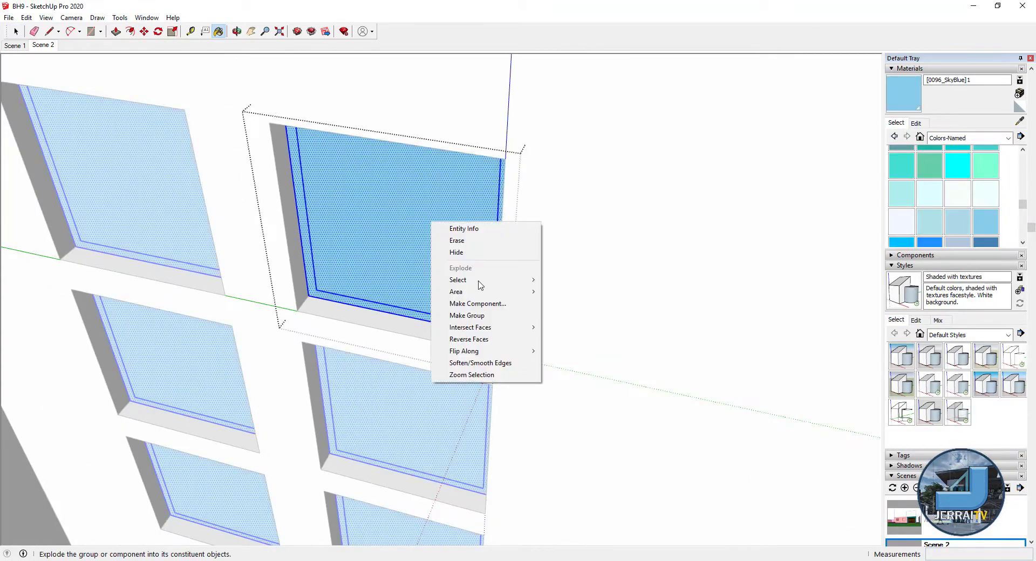
left_click(439, 291)
- Push the window face inward to recess it
key("p")
scroll(317, 315, "up", 3)
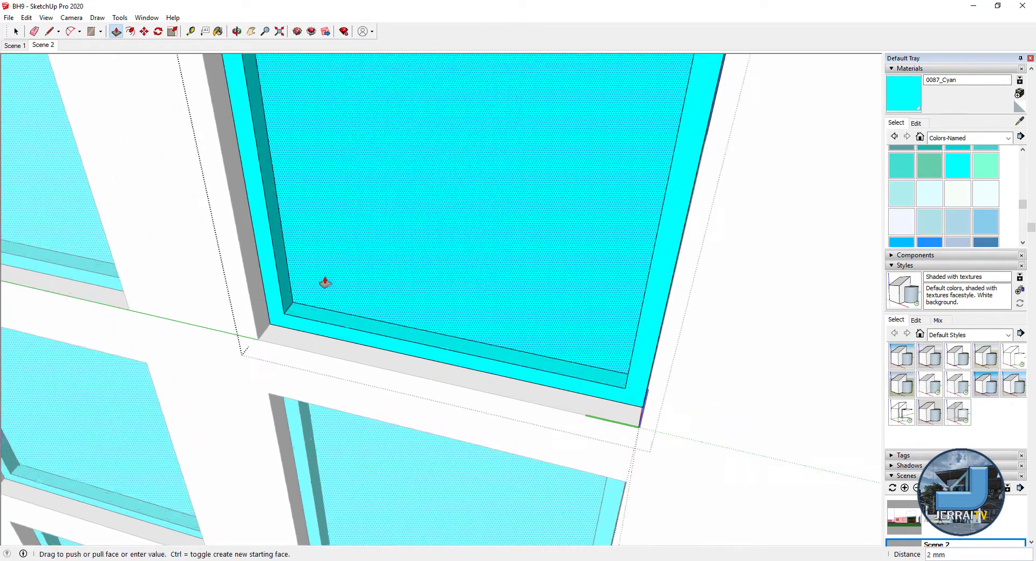
scroll(326, 282, "down", 4)
key("space")
left_click(333, 303)
scroll(333, 304, "up", 2)
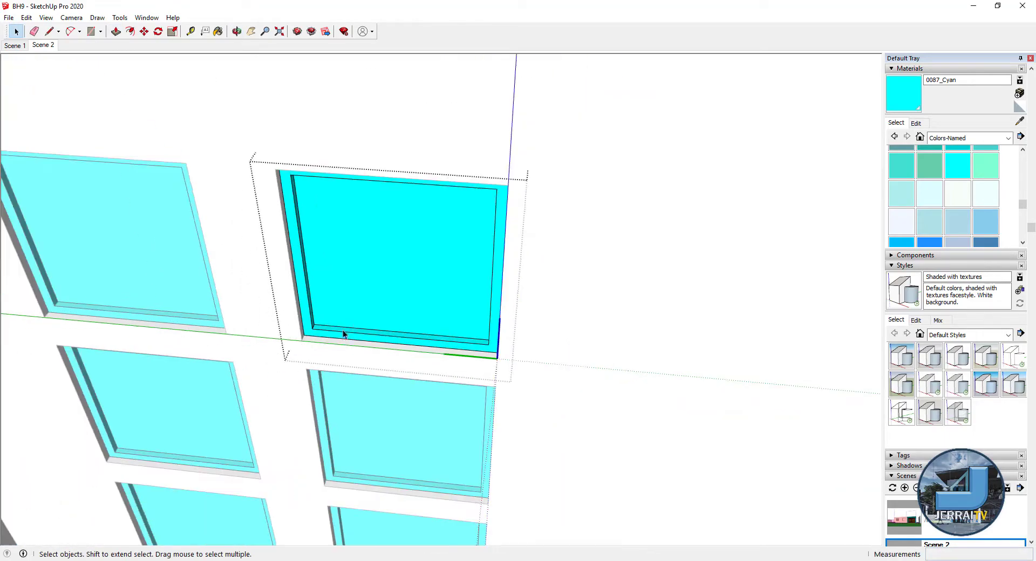
scroll(340, 305, "down", 2)
key("p")
scroll(389, 325, "up", 3)
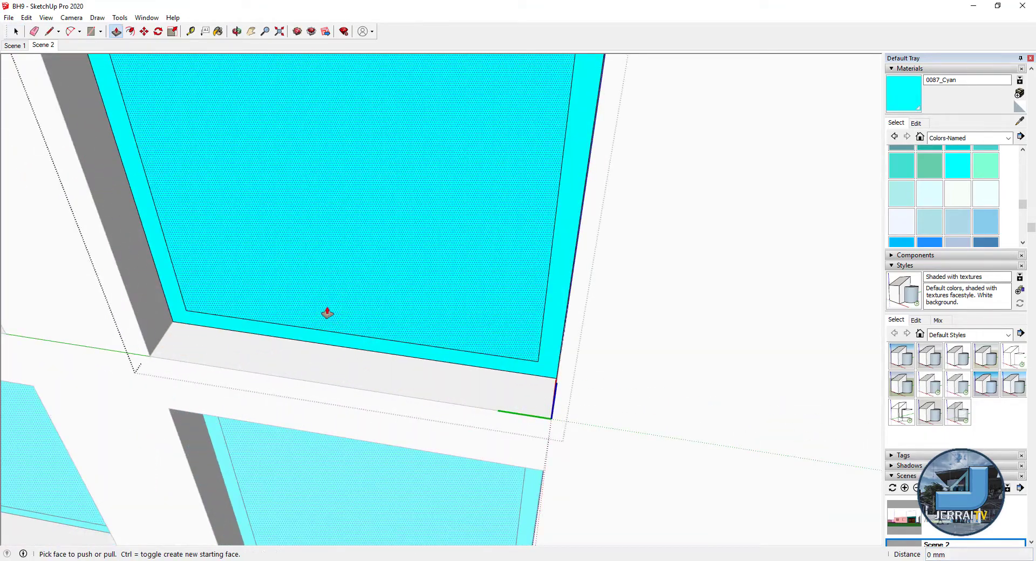
left_click(291, 362)
key("space")
scroll(313, 301, "down", 3)
mouse_move(313, 301)
middle_mouse_down()
mouse_move(527, 178)
mouse_move(294, 302)
middle_mouse_up()
- Turn the cyan window faces grey
scroll(294, 303, "up", 2)
left_click(916, 123)
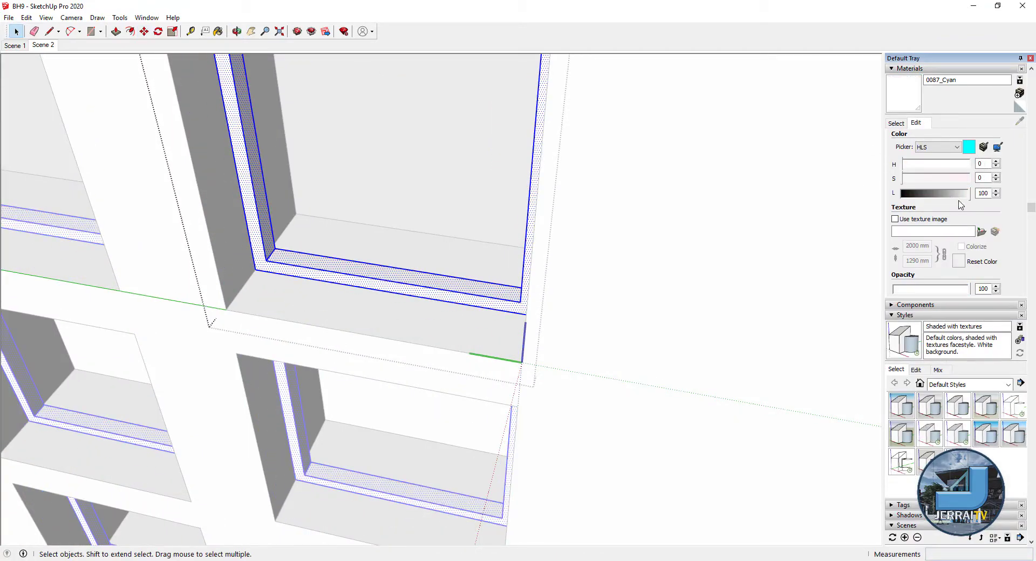
scroll(302, 320, "up", 2)
scroll(286, 294, "up", 2)
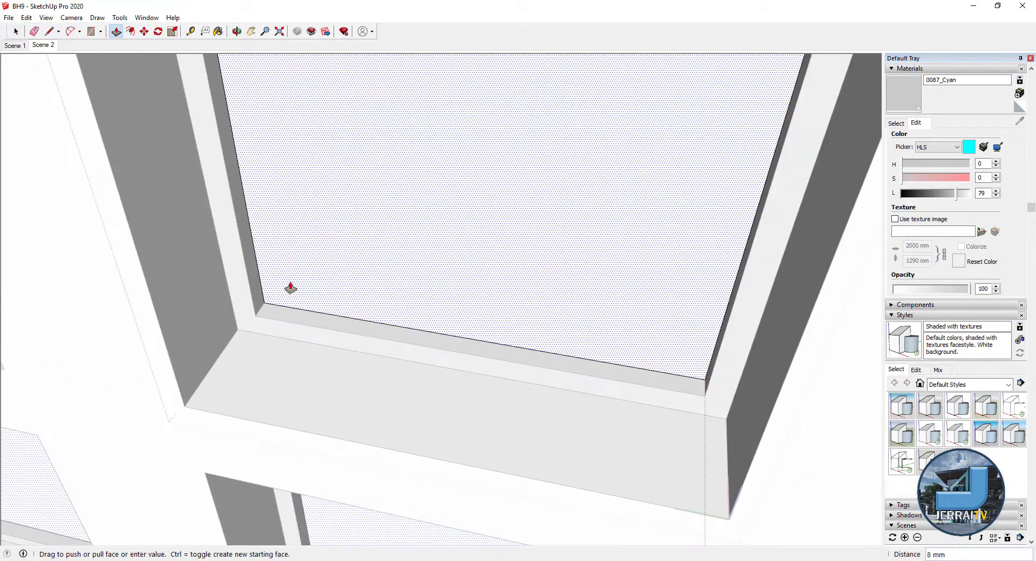
- Draw a bevel arc from the window corner along the sill inside the recess
key("a")
left_click(262, 317)
left_click(446, 356)
left_click(399, 345)
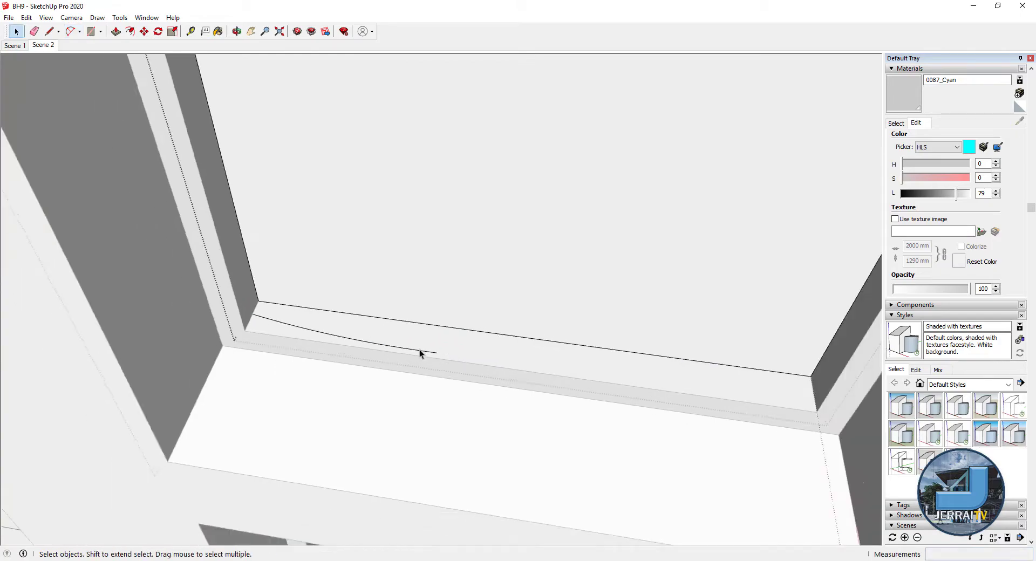
key("l")
key("l")
scroll(318, 329, "up", 1)
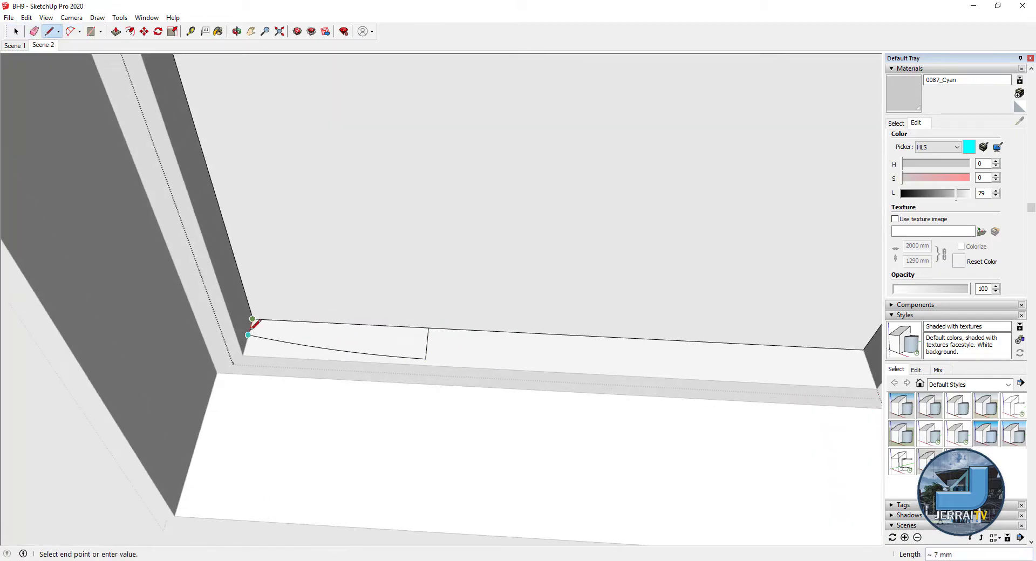
key("space")
mouse_move(342, 280)
middle_mouse_down()
mouse_move(360, 303)
mouse_move(284, 261)
middle_mouse_up()
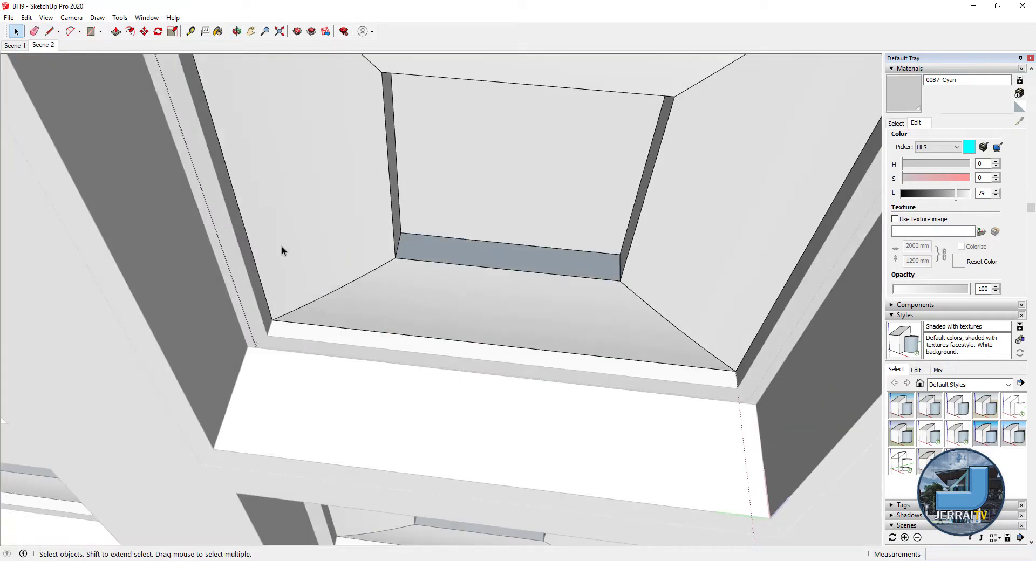
scroll(404, 205, "down", 3)
scroll(528, 162, "up", 3)
key("e")
key("space")
- Paint two window recesses with Translucent Glass Blue
triple_click(573, 290)
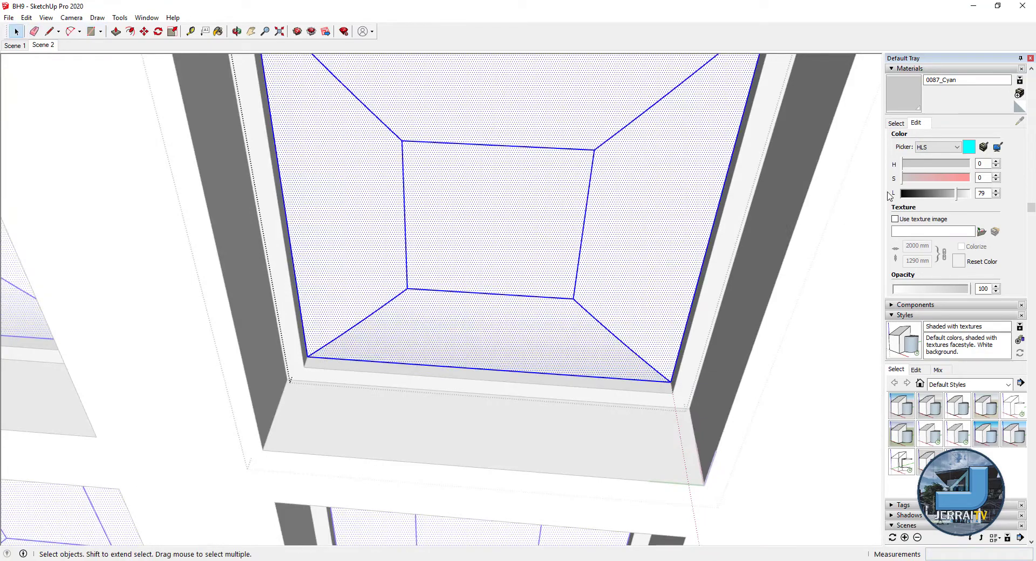
key("b")
mouse_move(521, 258)
middle_mouse_down()
mouse_move(504, 204)
mouse_move(547, 288)
middle_mouse_up()
left_click(423, 260, "alt")
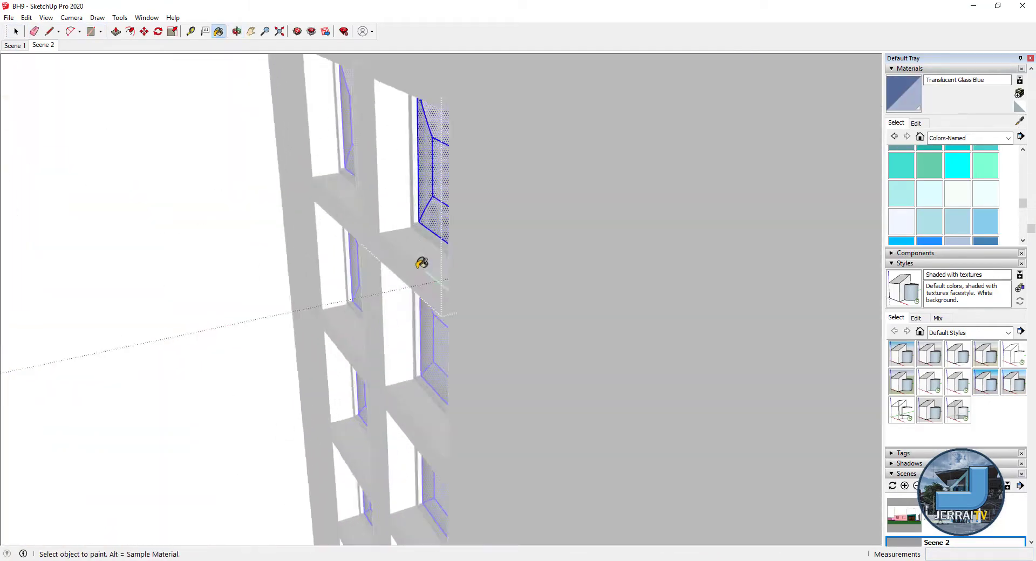
scroll(505, 190, "up", 3)
left_click(504, 190)
key("space")
scroll(421, 280, "up", 3)
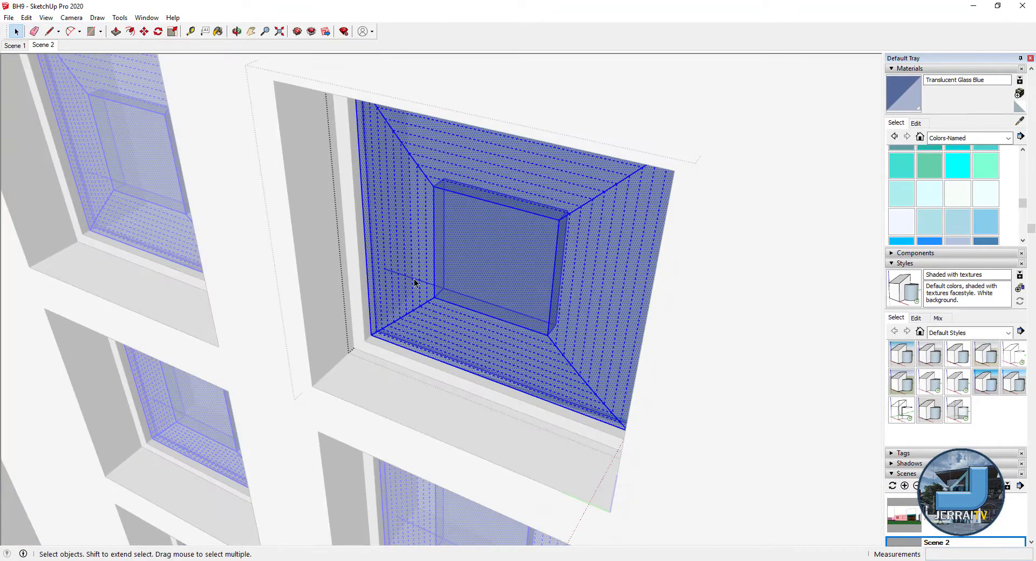
scroll(413, 279, "up", 3)
mouse_move(615, 220)
middle_mouse_down()
mouse_move(174, 324)
mouse_move(363, 307)
middle_mouse_up()
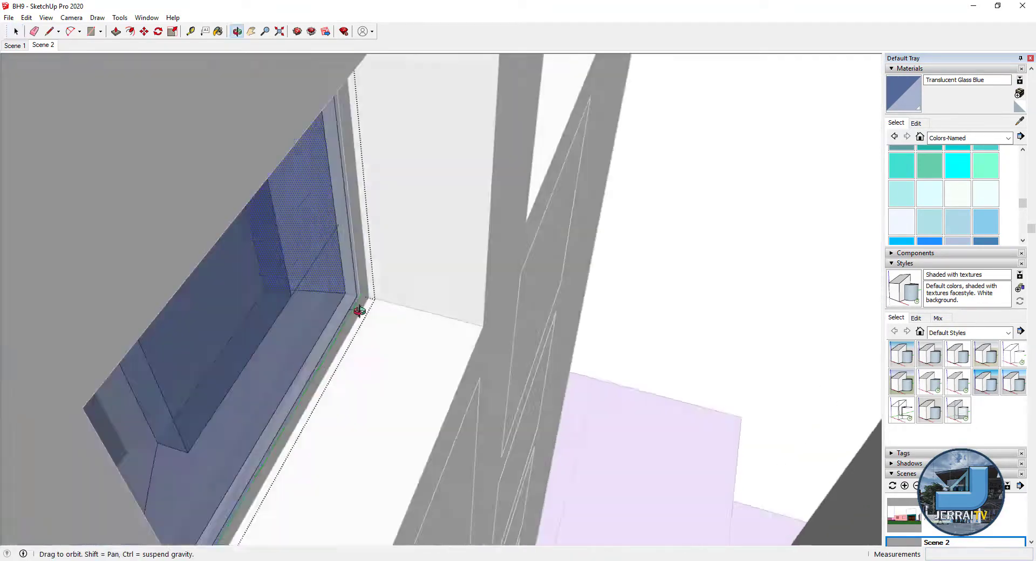
- Zoom in to inspect the blue glass pane side-on
key("s")
key("space")
scroll(461, 203, "up", 3)
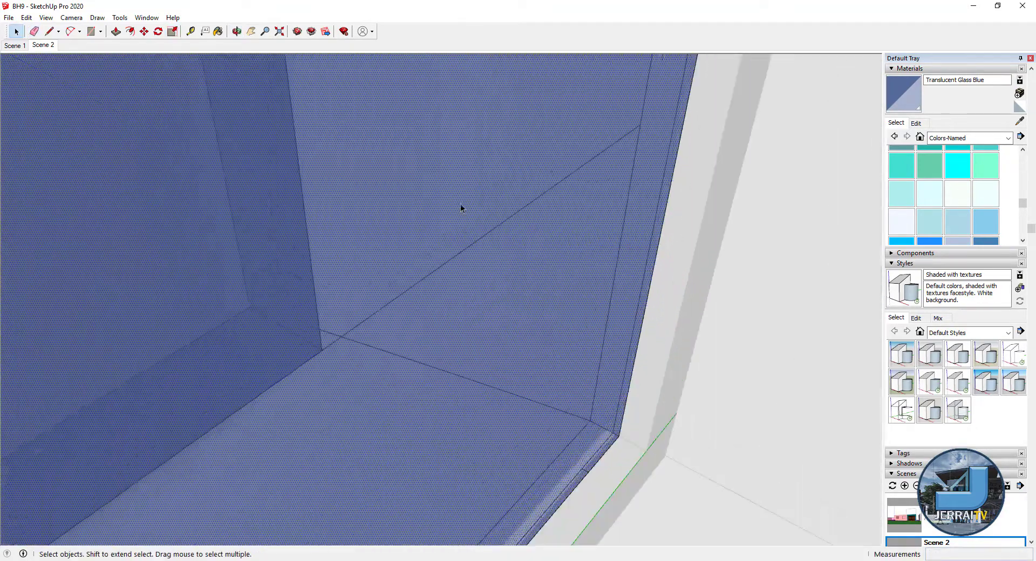
scroll(303, 386, "up", 3)
scroll(304, 387, "up", 3)
scroll(442, 247, "down", 5)
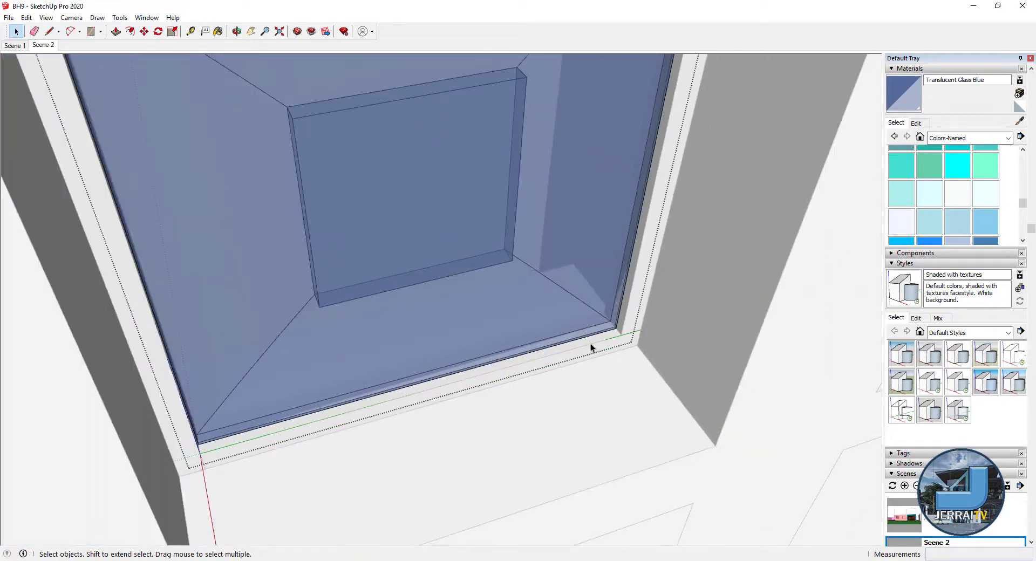
scroll(437, 328, "up", 2)
scroll(377, 356, "up", 2)
scroll(377, 356, "down", 2)
- Select all of the glass geometry and erase stray edges around it
key("e")
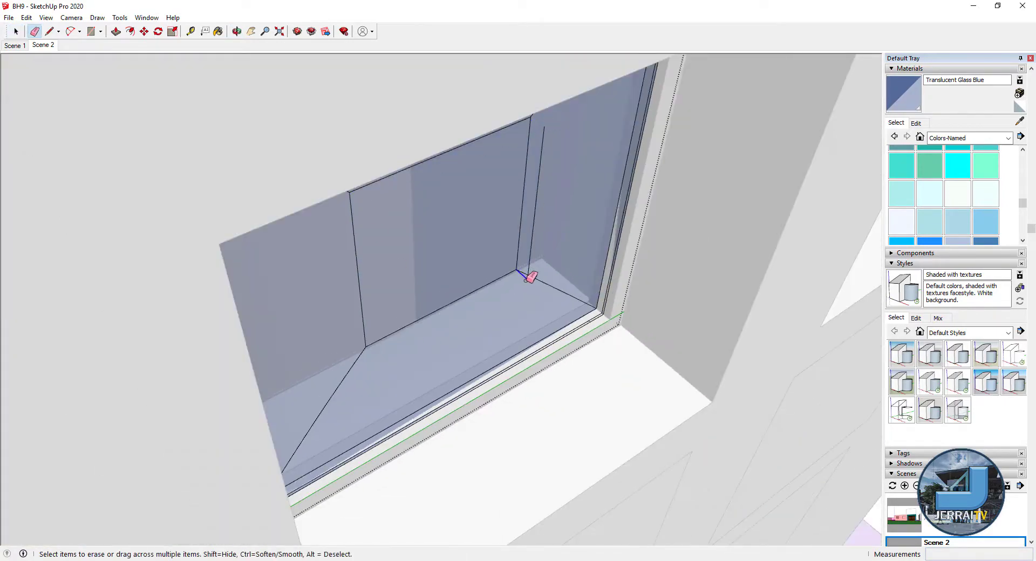
key("space")
scroll(601, 323, "up", 2)
triple_click(601, 323)
key("e")
scroll(518, 430, "down", 5)
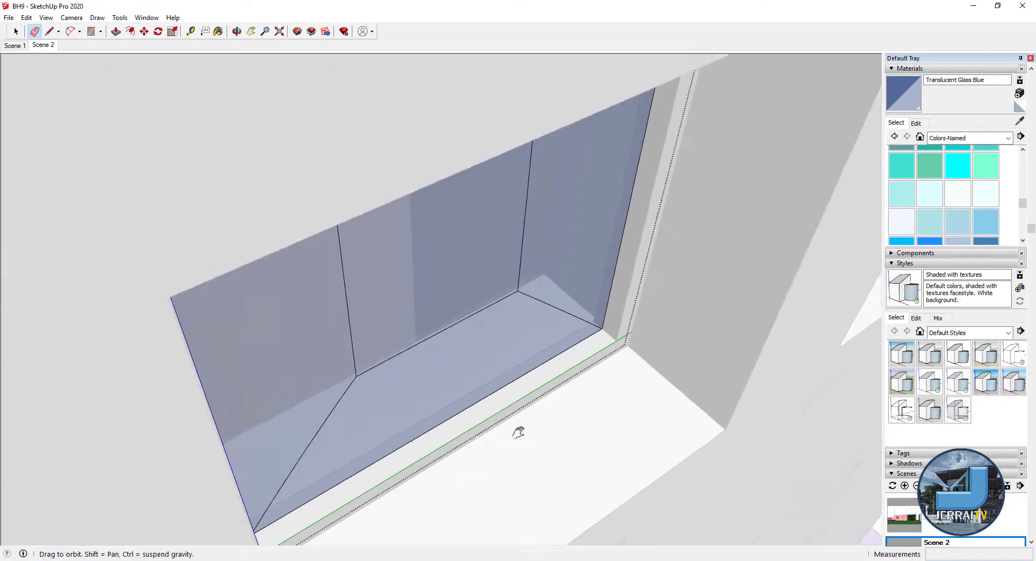
middle_click_drag(518, 430, 270, 416)
scroll(248, 128, "up", 5)
middle_click_drag(248, 128, 555, 293)
- Copy the glass to the opposite window, mirrored along the red axis
key("m")
left_click(640, 262)
key("ctrl")
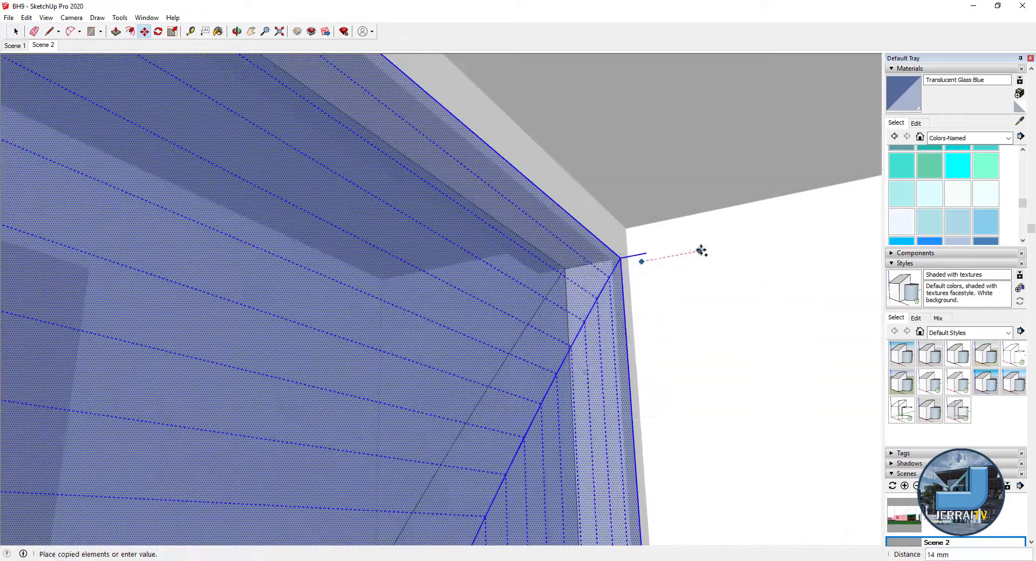
left_click(701, 385)
key("space")
scroll(222, 247, "down", 5)
scroll(389, 254, "down", 3)
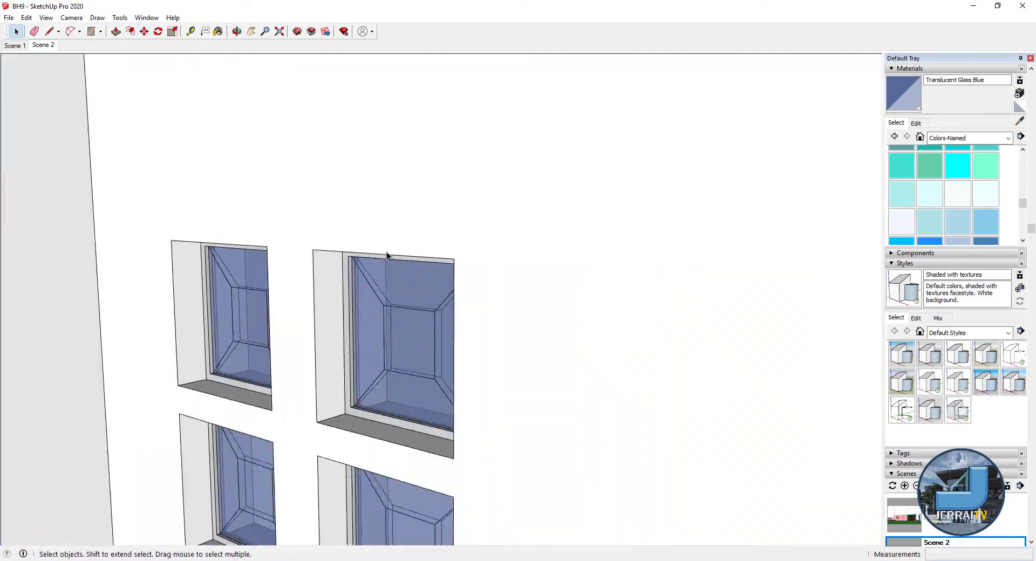
left_click(43, 45)
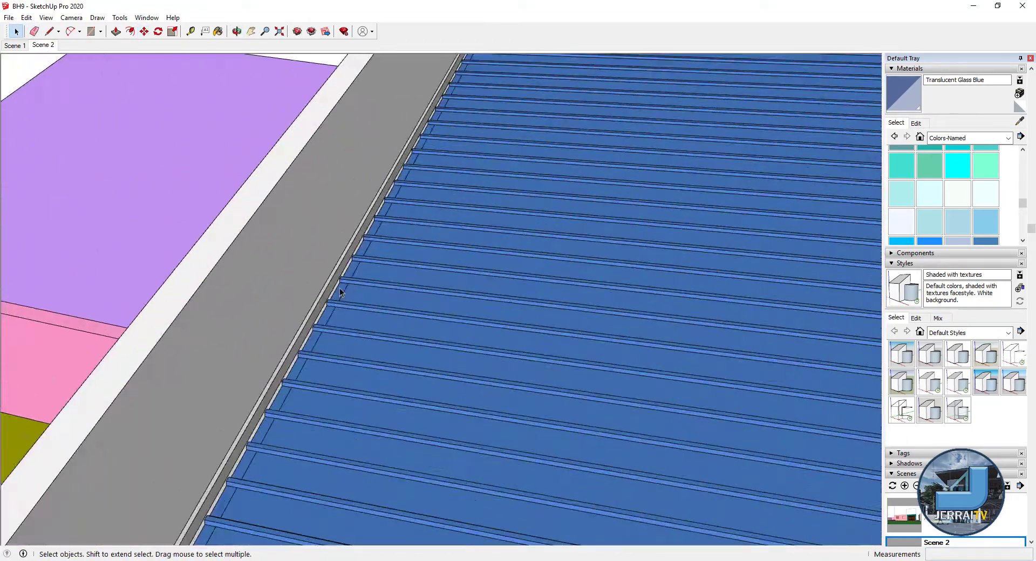
- Colour the roof gutter with the RosyBrown material
key("b")
scroll(259, 223, "down", 5)
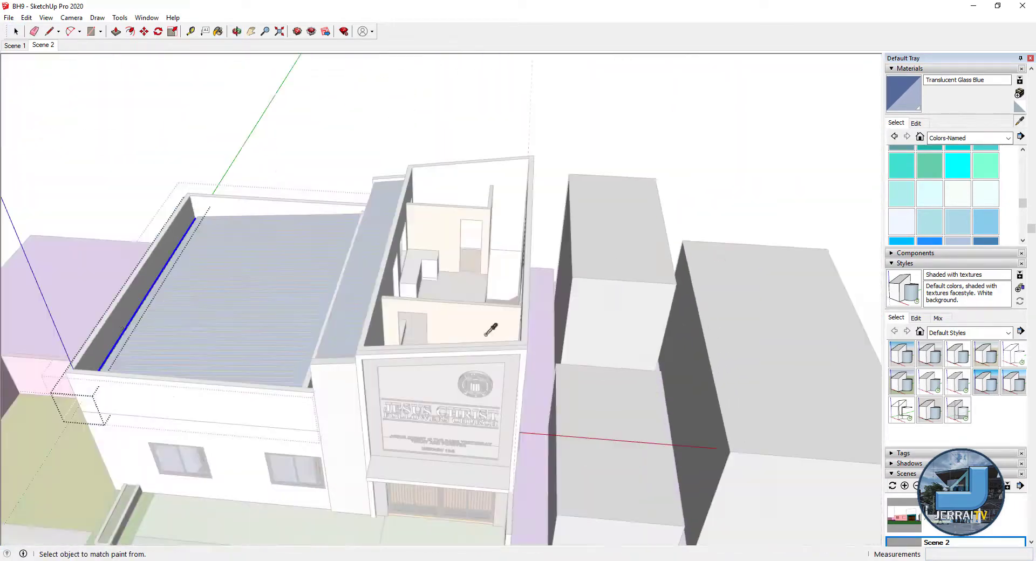
scroll(325, 391, "up", 8)
key("alt")
key("space")
scroll(323, 370, "down", 2)
left_click(300, 365)
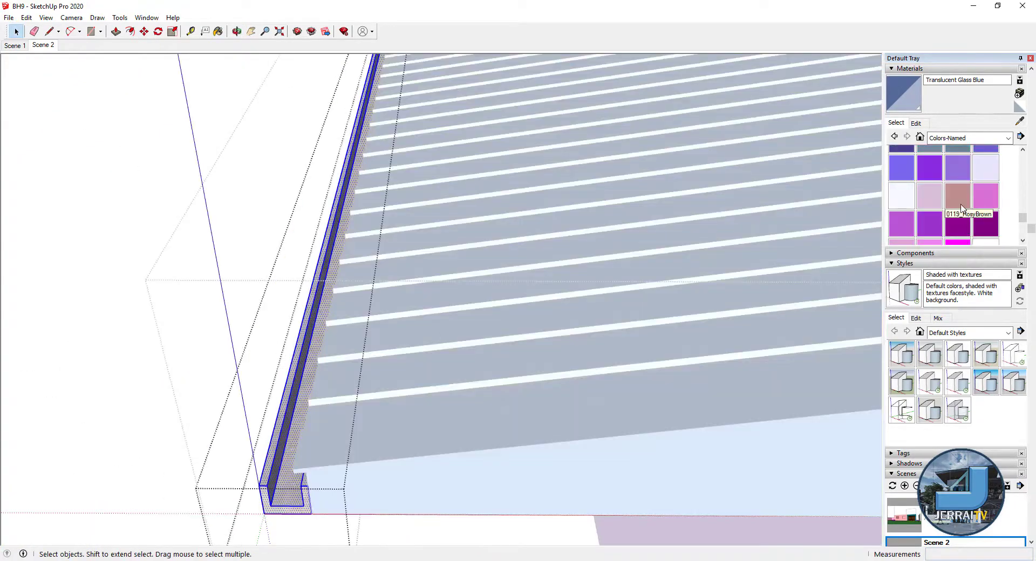
left_click(961, 208)
right_click(279, 330)
scroll(442, 383, "down", 3)
key("space")
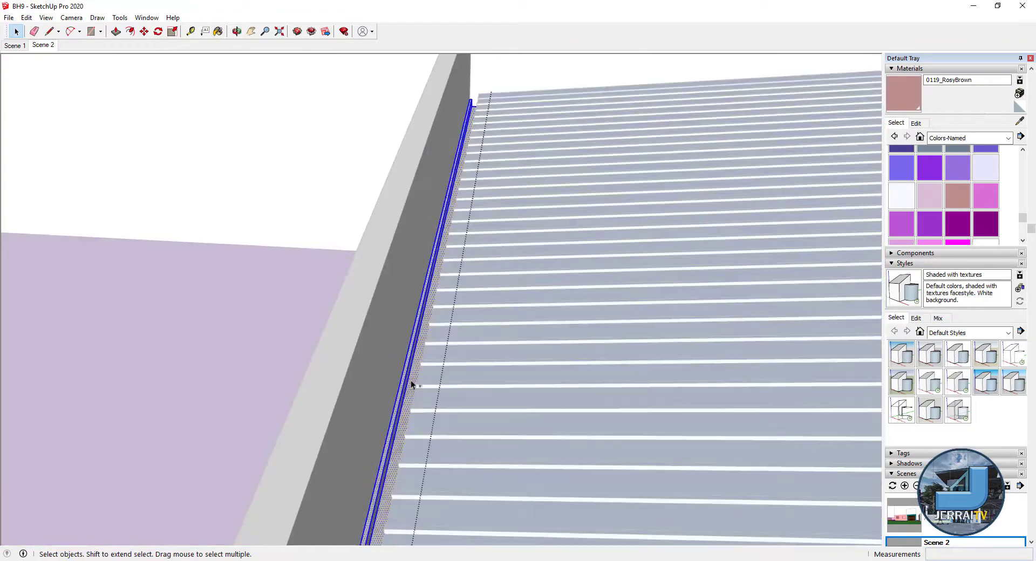
right_click(427, 384)
scroll(231, 286, "down", 5)
scroll(231, 286, "down", 2)
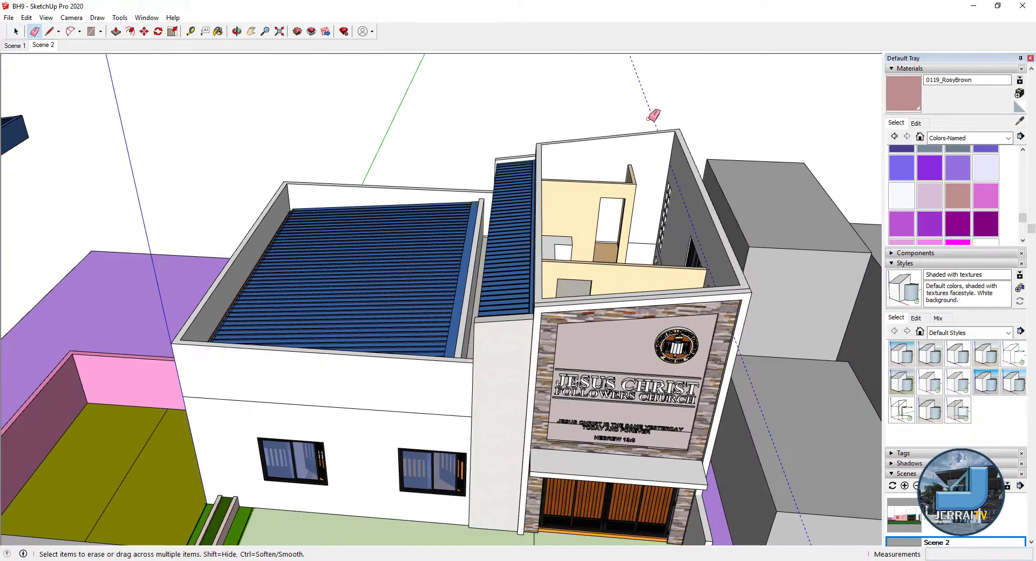
- Offset the upper roof's top face inward to create an inset rim strip
middle_click_drag(649, 116, 569, 203)
scroll(569, 203, "down", 3)
key("space")
scroll(540, 216, "up", 4)
key("l")
left_click(585, 214)
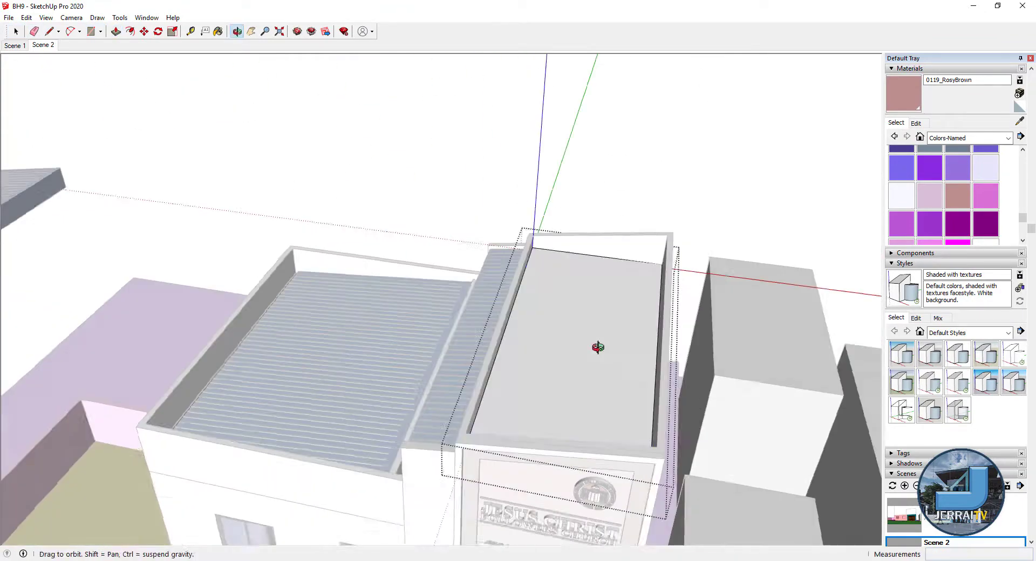
key("space")
left_click(632, 307)
scroll(624, 288, "down", 2)
middle_click_drag(624, 288, 378, 423)
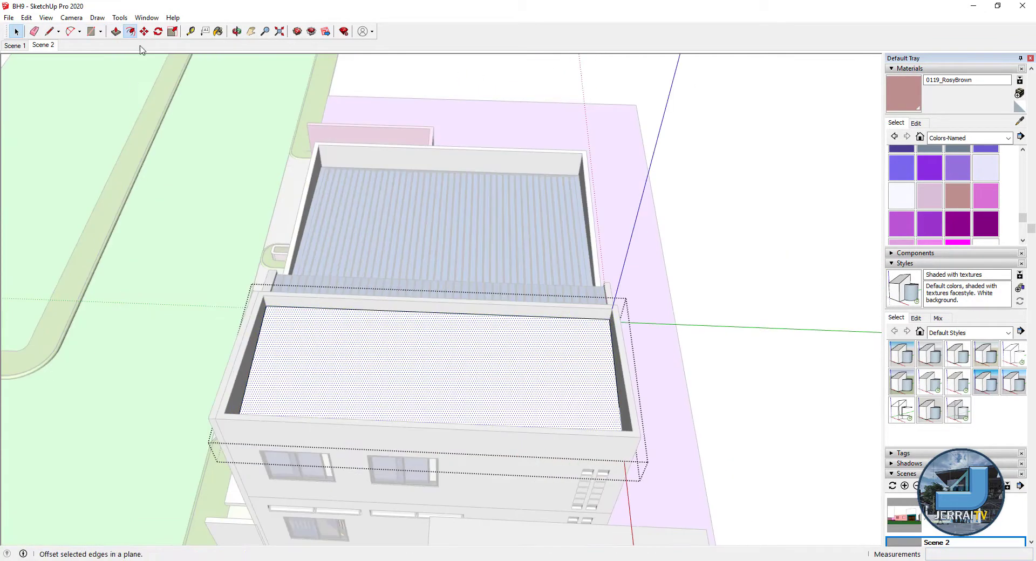
left_click(130, 31)
left_click(299, 316)
left_click(365, 319)
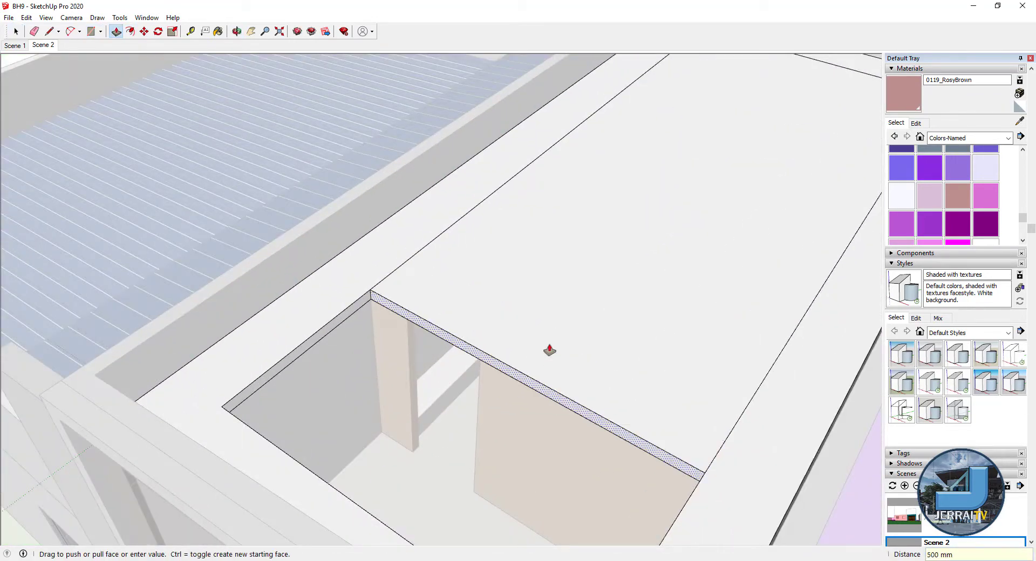
- Push/Pull the rim strip upward into a raised roof rim
scroll(520, 339, "down", 5)
middle_click_drag(511, 330, 590, 324)
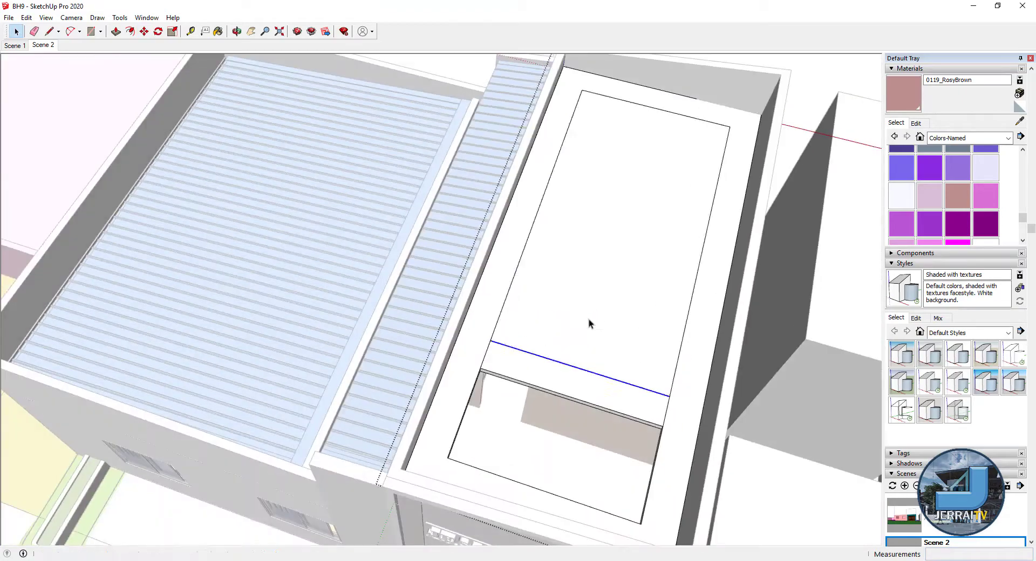
key("p")
scroll(598, 127, "up", 3)
scroll(598, 127, "up", 2)
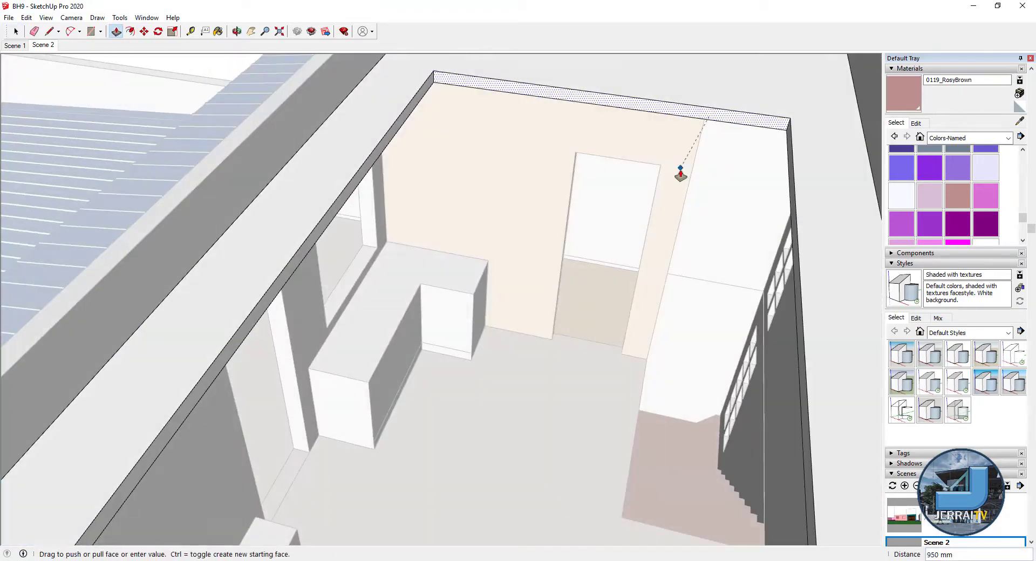
left_click(711, 131)
key("space")
scroll(711, 130, "down", 5)
mouse_move(485, 270)
middle_mouse_down()
mouse_move(520, 185)
mouse_move(444, 157)
mouse_move(574, 256)
middle_mouse_up()
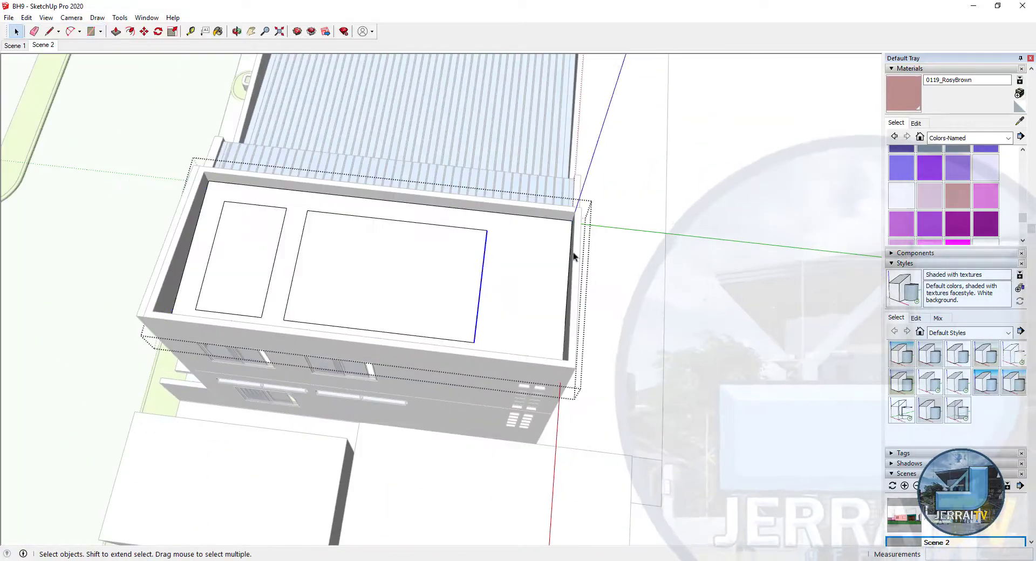
- Hide the roof face so the upper room is visible from above
right_click(430, 276)
key("Escape")
key("b")
left_click(916, 123)
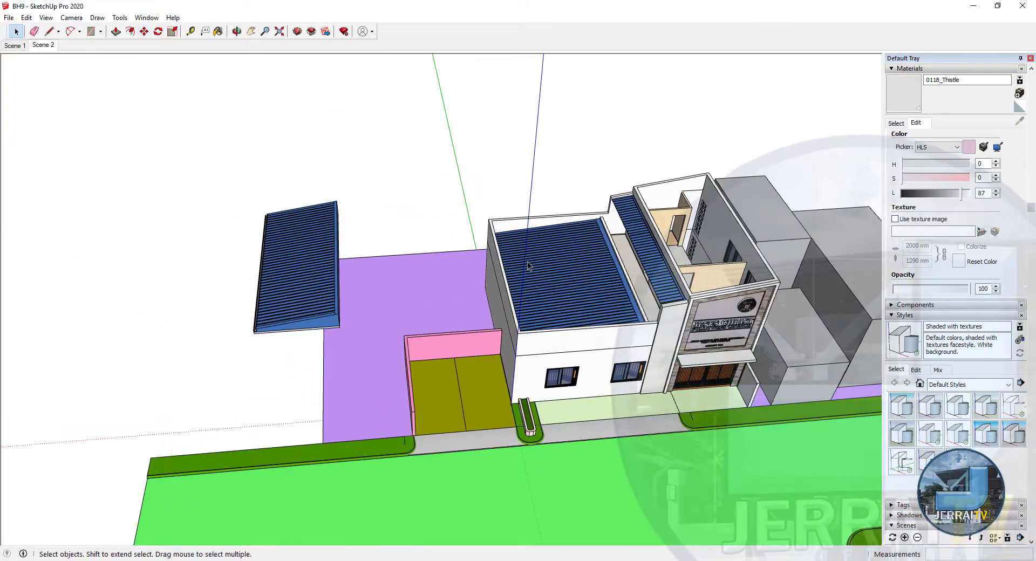
- Copy a line on the orange wall and push/pull the new narrow vertical strip
scroll(528, 265, "up", 3)
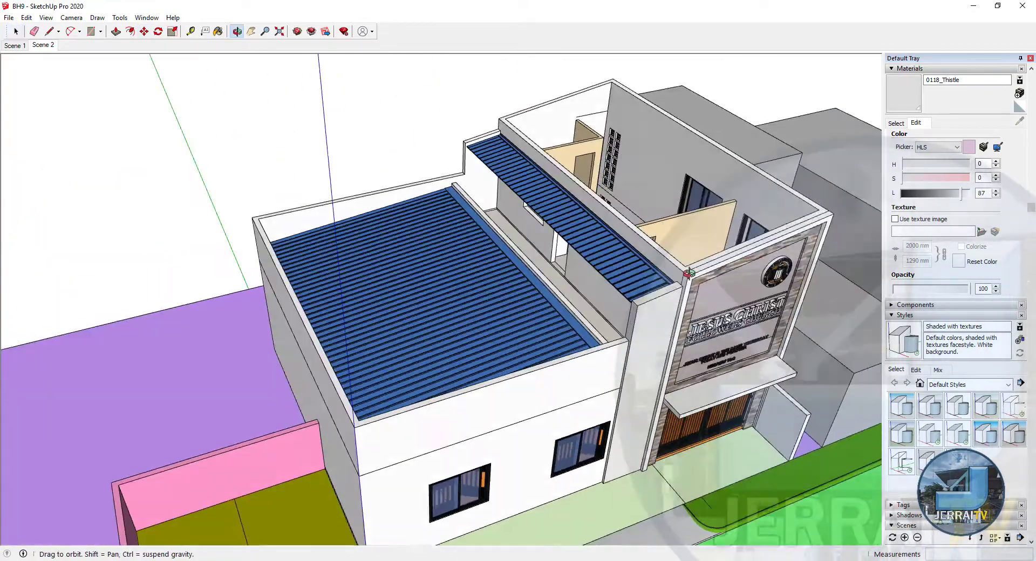
scroll(512, 254, "up", 3)
scroll(485, 242, "up", 2)
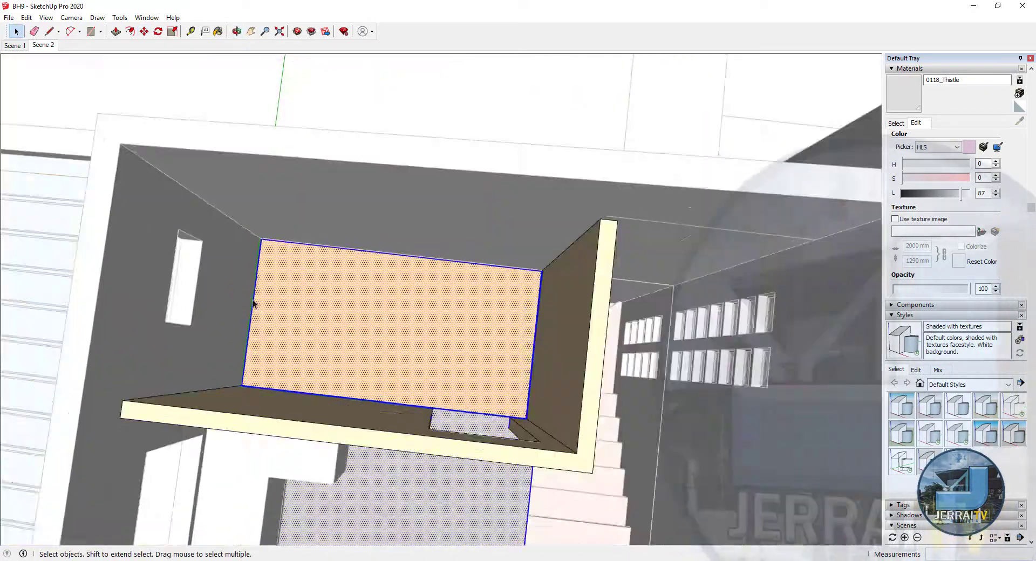
scroll(253, 304, "up", 3)
key("m")
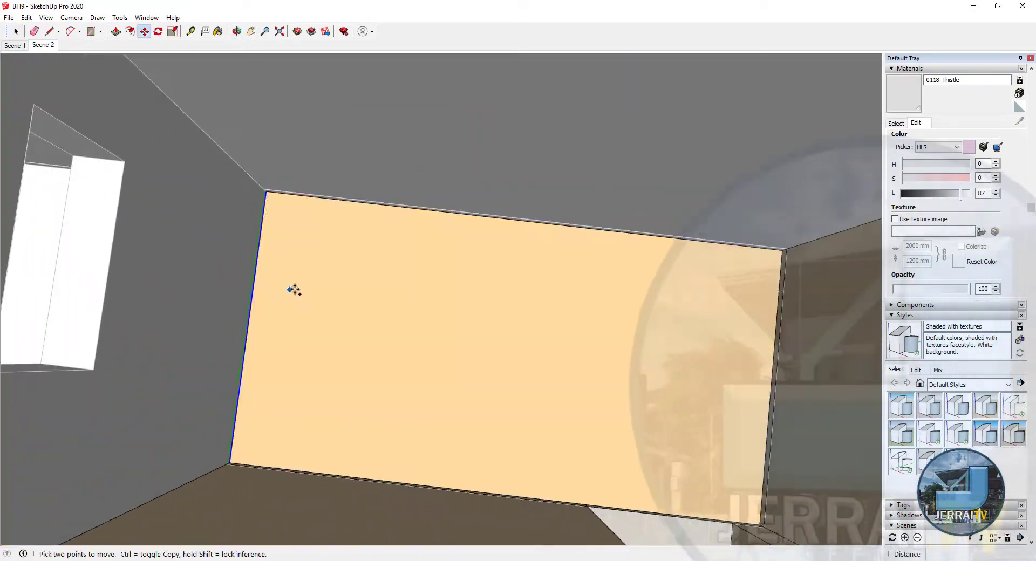
key("space")
key("m")
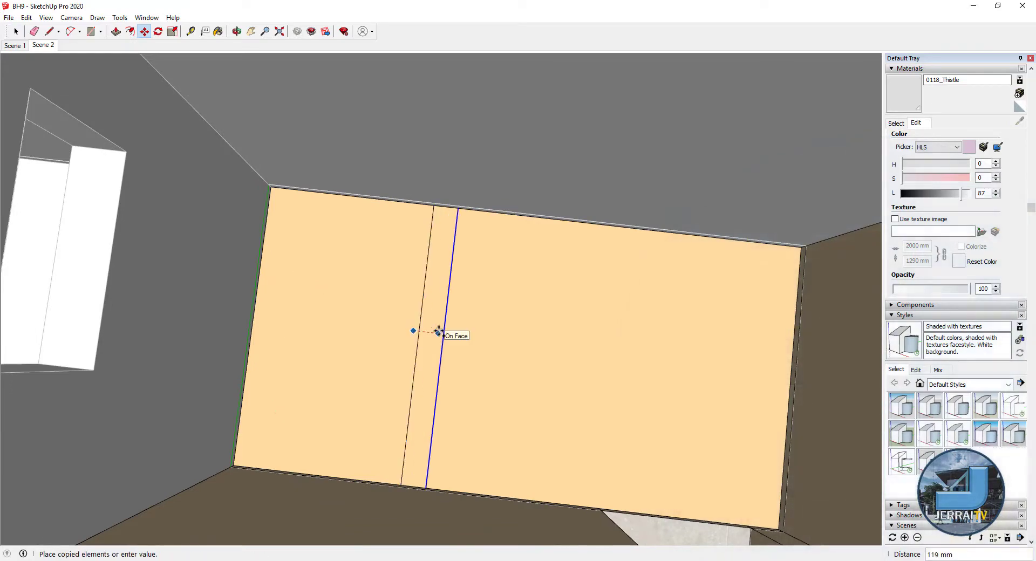
left_click(438, 331)
scroll(442, 215, "up", 2)
key("p")
scroll(450, 212, "down", 5)
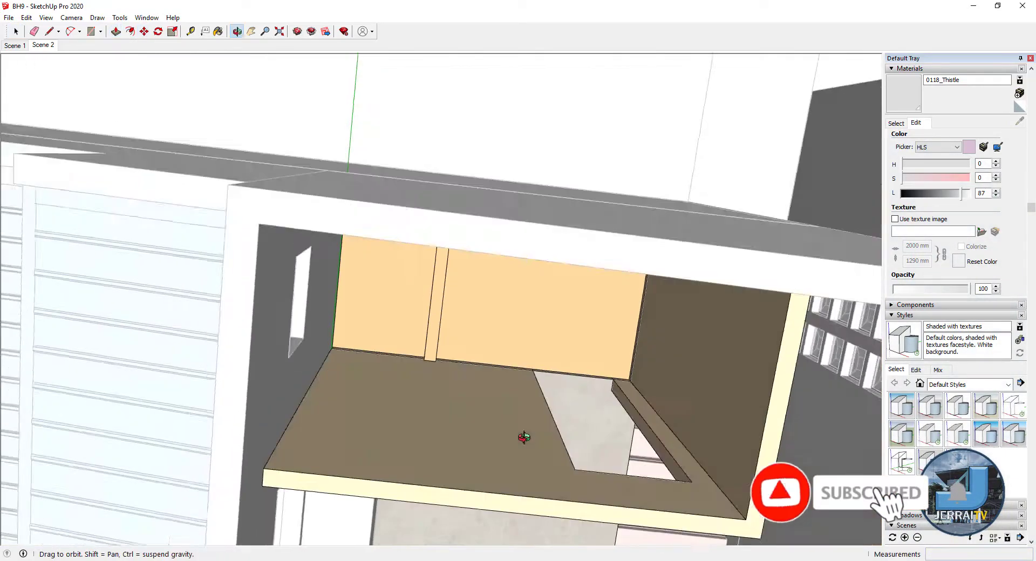
middle_click_drag(523, 435, 435, 204)
key("space")
scroll(435, 204, "down", 3)
- Browse the named colours and sample the upper room's wall material with the Paint Bucket
left_click(896, 122)
key("b")
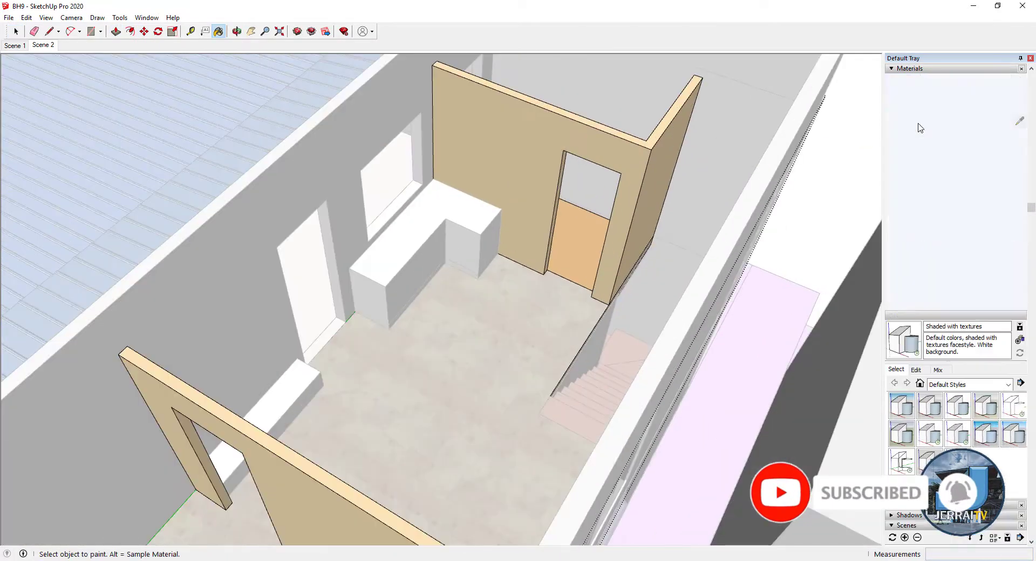
key("space")
scroll(648, 288, "down", 5)
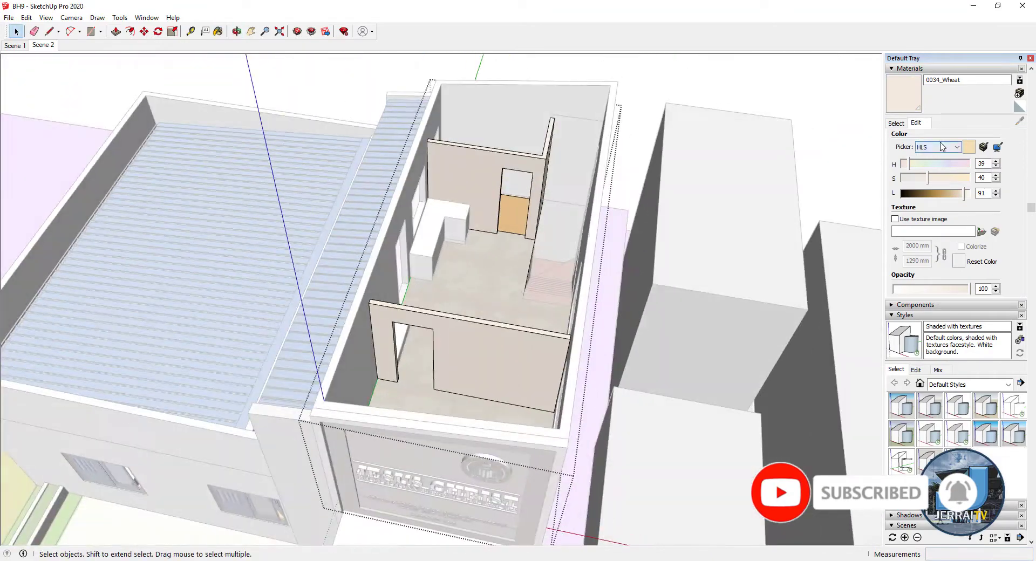
middle_click_drag(647, 288, 538, 236)
scroll(371, 229, "up", 4)
key("b")
left_click(371, 229, "alt")
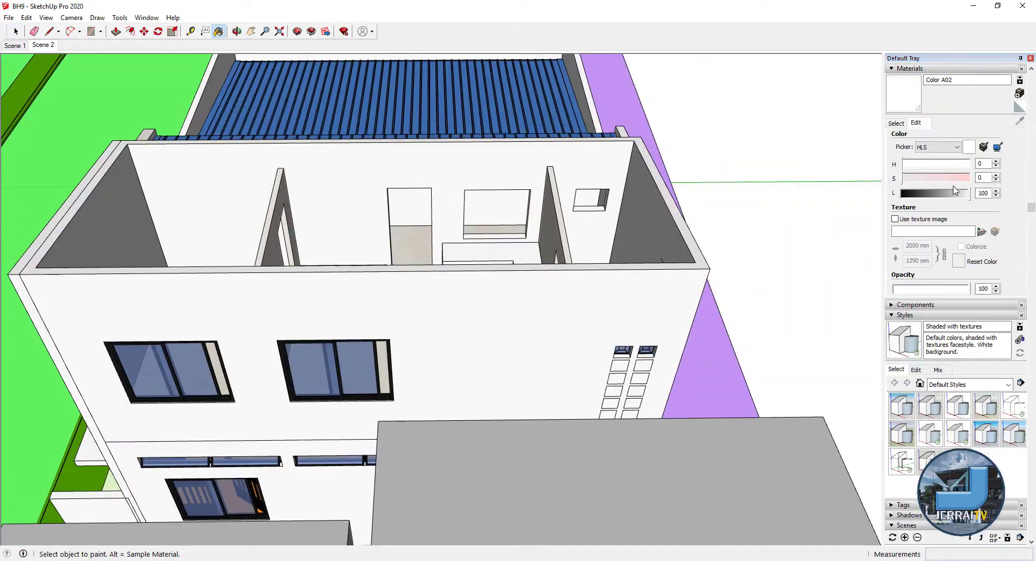
key("space")
scroll(371, 229, "up", 5)
mouse_move(371, 229)
middle_mouse_down()
mouse_move(499, 184)
mouse_move(410, 362)
mouse_move(192, 259)
mouse_move(331, 231)
middle_mouse_up()
scroll(500, 183, "down", 2)
key("b")
key("space")
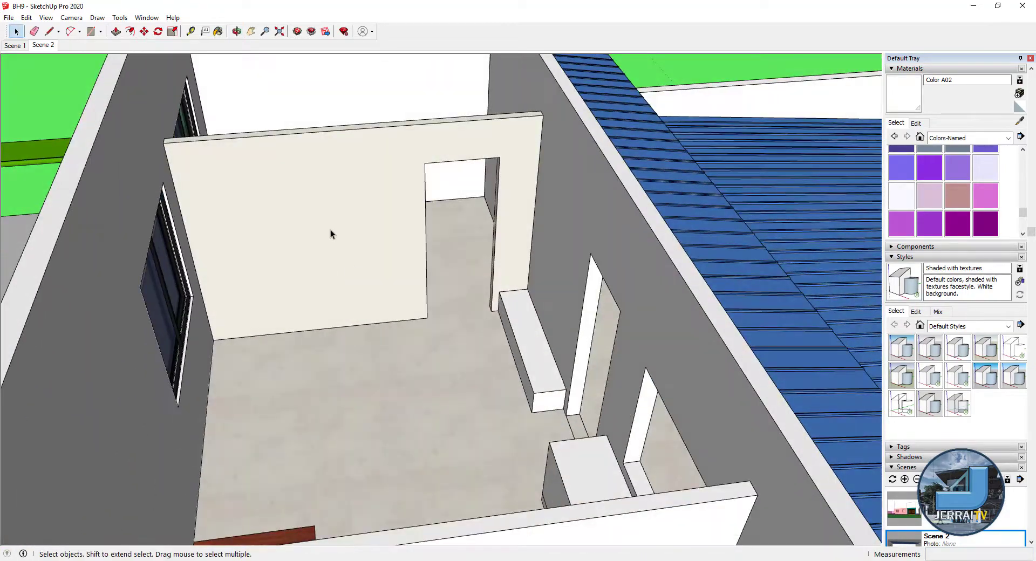
- Inside the room's wall group, darken the 0034_Wheat colour to lightness 80
double_click(367, 260)
left_click(924, 125)
left_click(960, 194)
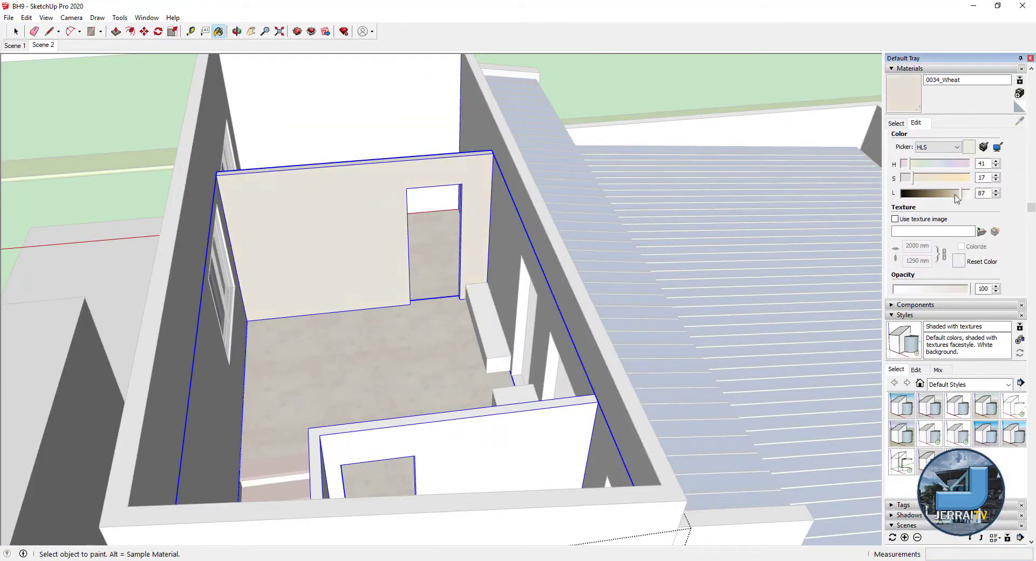
left_click_drag(956, 198, 952, 199)
key("space")
scroll(486, 270, "down", 5)
mouse_move(486, 270)
middle_mouse_down()
mouse_move(562, 279)
mouse_move(377, 243)
middle_mouse_up()
scroll(331, 197, "up", 5)
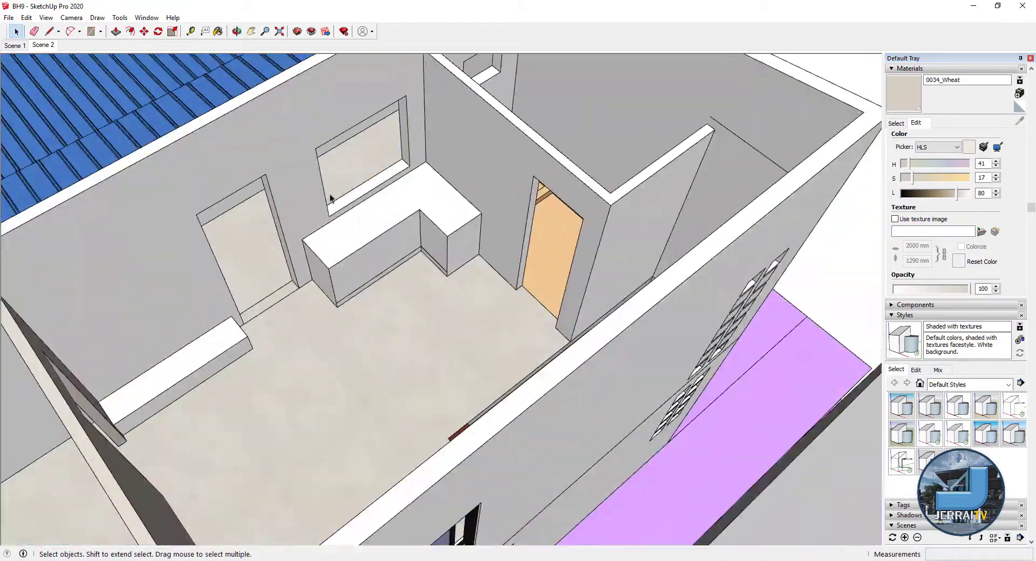
scroll(331, 197, "down", 5)
middle_click_drag(570, 231, 486, 319)
scroll(486, 319, "down", 3)
scroll(694, 229, "up", 6)
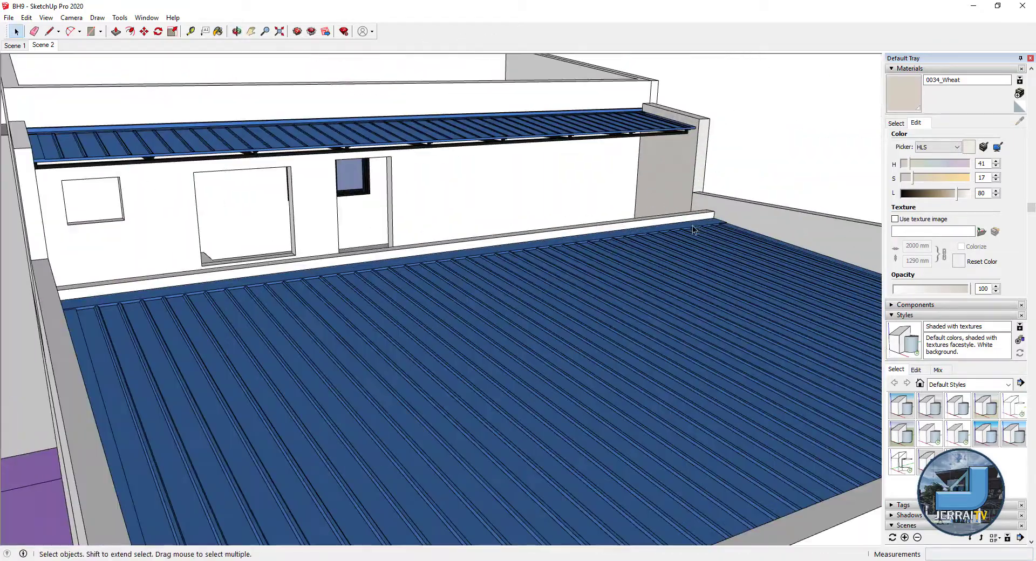
scroll(693, 230, "up", 3)
scroll(685, 226, "up", 2)
key("p")
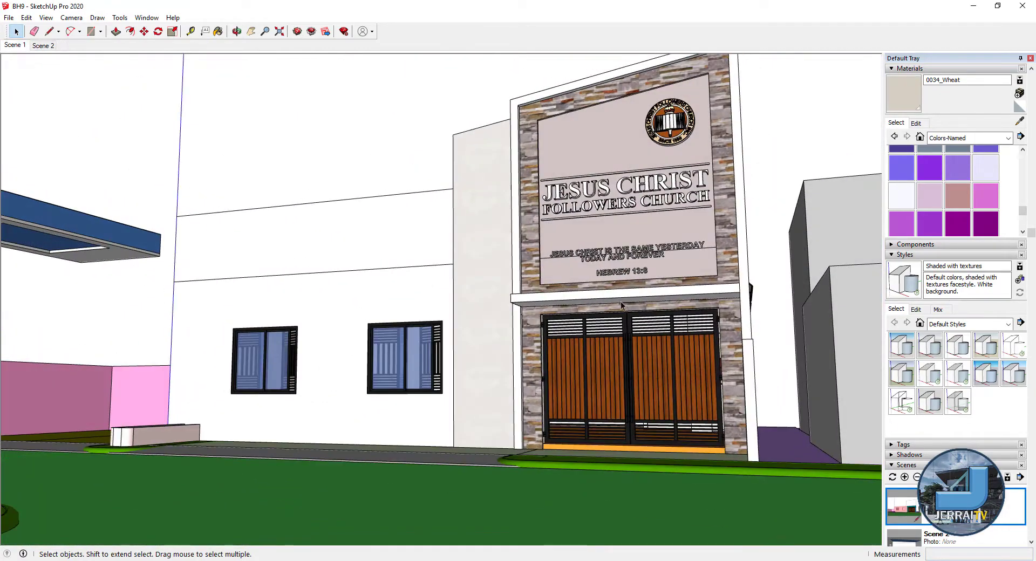
- Select the JESUS CHRIST FOLLOWERS CHURCH lettering with the Move tool
scroll(620, 301, "up", 5)
left_click(732, 238)
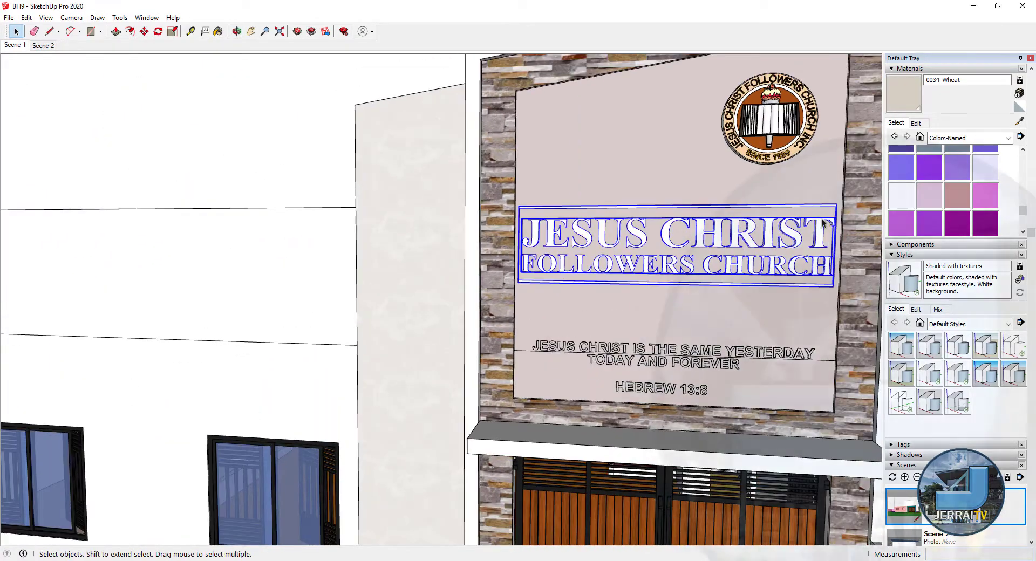
key("m")
scroll(736, 308, "up", 2)
scroll(587, 254, "down", 1)
scroll(381, 161, "down", 5)
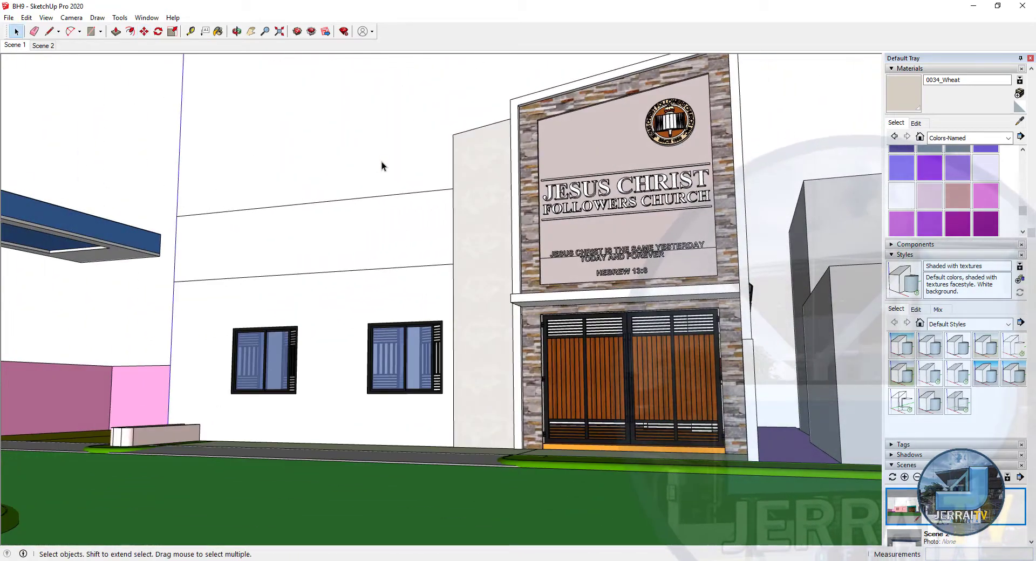
middle_click_drag(565, 261, 468, 299)
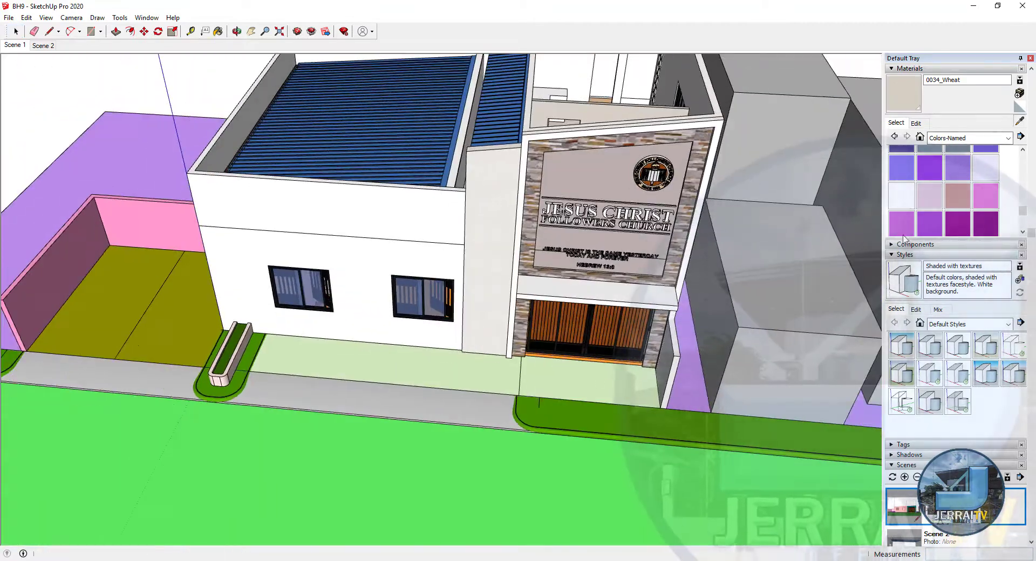
- Load CEMENT1.jpg as the texture of the light-green pavement material
left_click(915, 123)
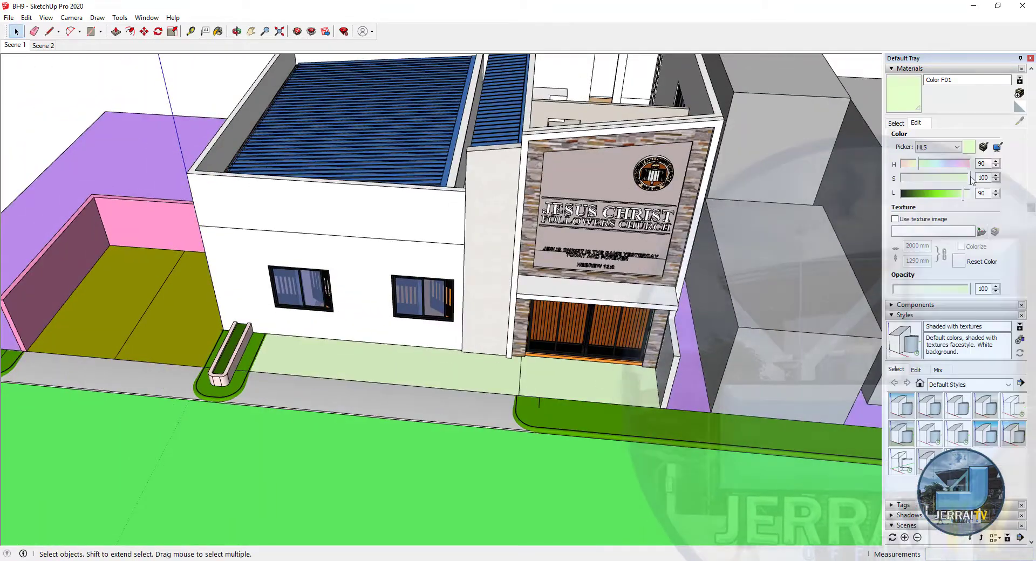
left_click(980, 231)
scroll(302, 172, "down", 3)
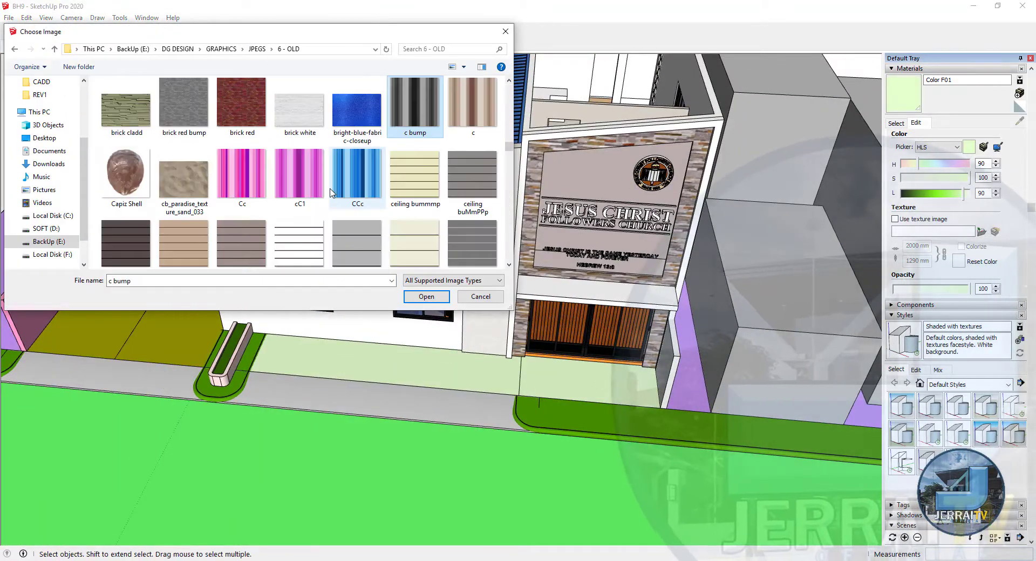
scroll(302, 172, "down", 3)
left_click(426, 296)
middle_click_drag(388, 412, 509, 458)
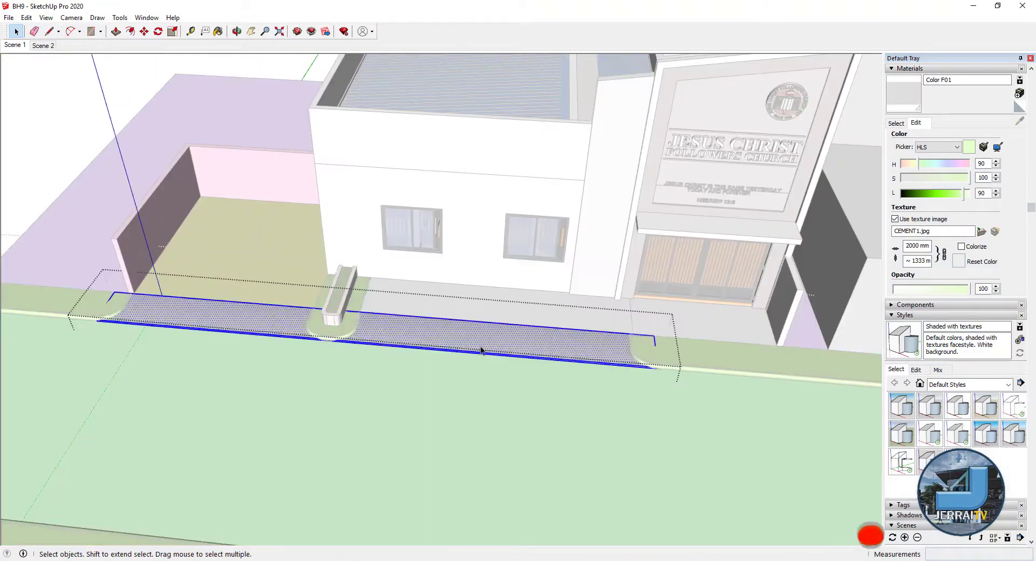
scroll(510, 459, "up", 3)
- Choose Polished Concrete Old from the concrete collection and set its texture size to 2500 mm
key("b")
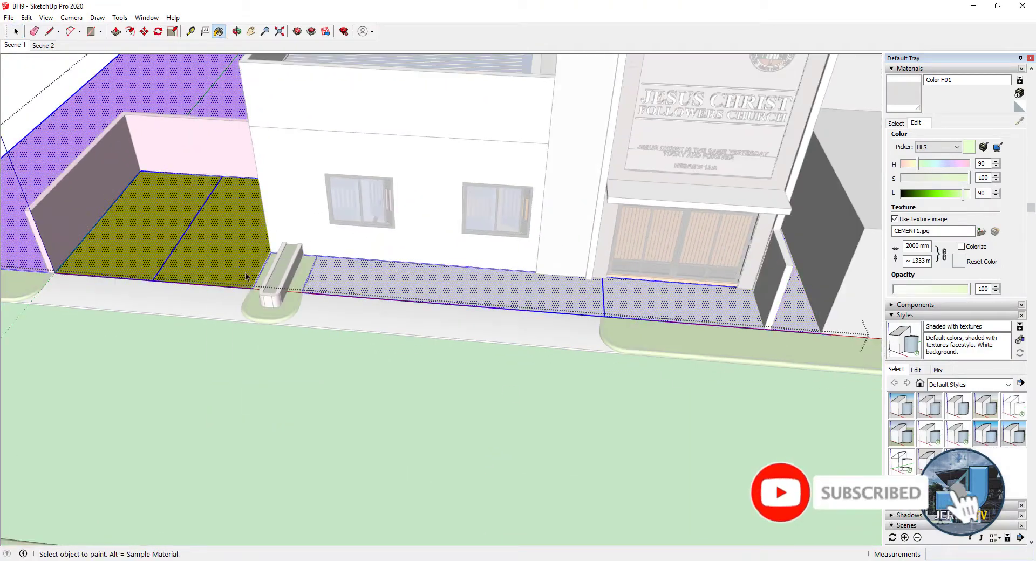
scroll(215, 250, "down", 5)
middle_click_drag(216, 249, 405, 317)
key("space")
left_click(896, 123)
left_click(960, 133)
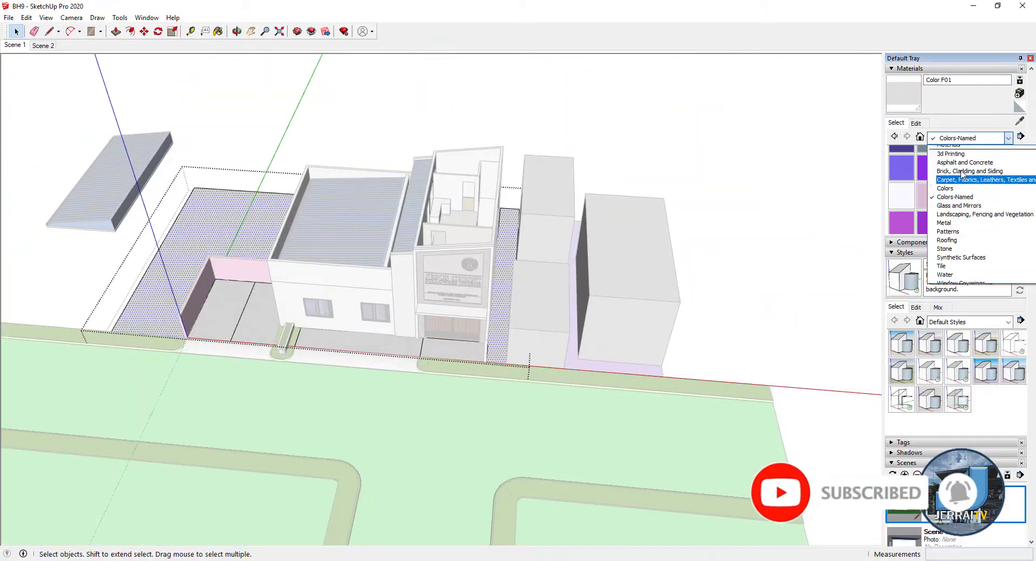
left_click(949, 157)
left_click(917, 157)
scroll(232, 347, "up", 2)
left_click(916, 122)
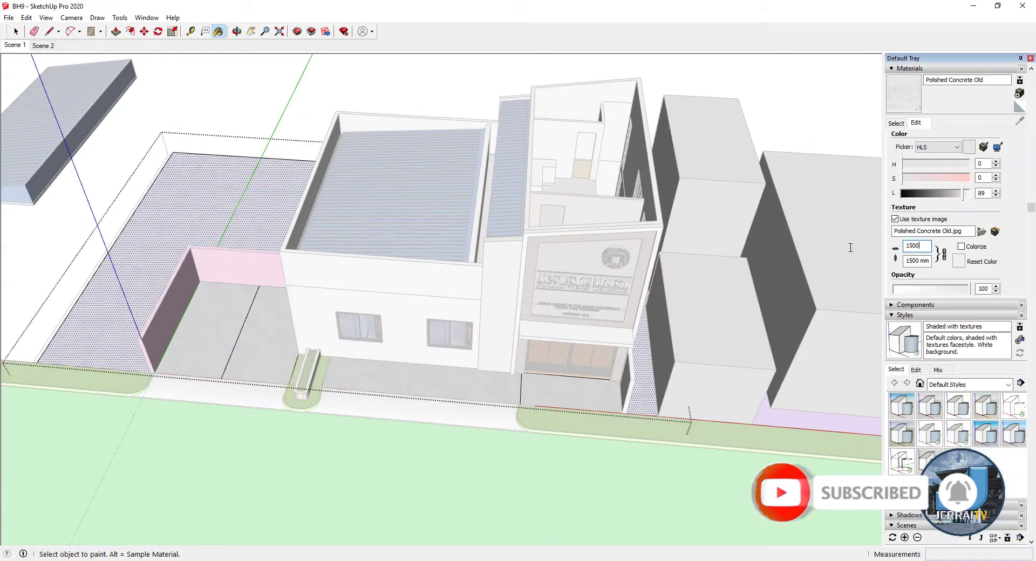
type("500")
key("Return")
scroll(514, 336, "up", 3)
- Select the curb strips beside the side alley for painting
right_click(463, 324)
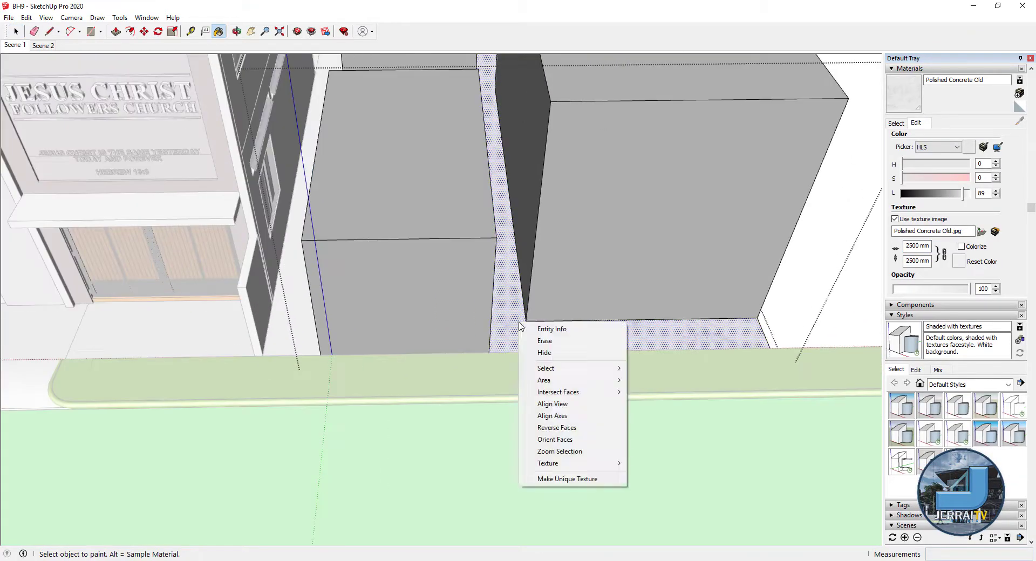
key("Escape")
left_click(537, 360)
scroll(458, 226, "down", 5)
key("b")
scroll(542, 381, "up", 3)
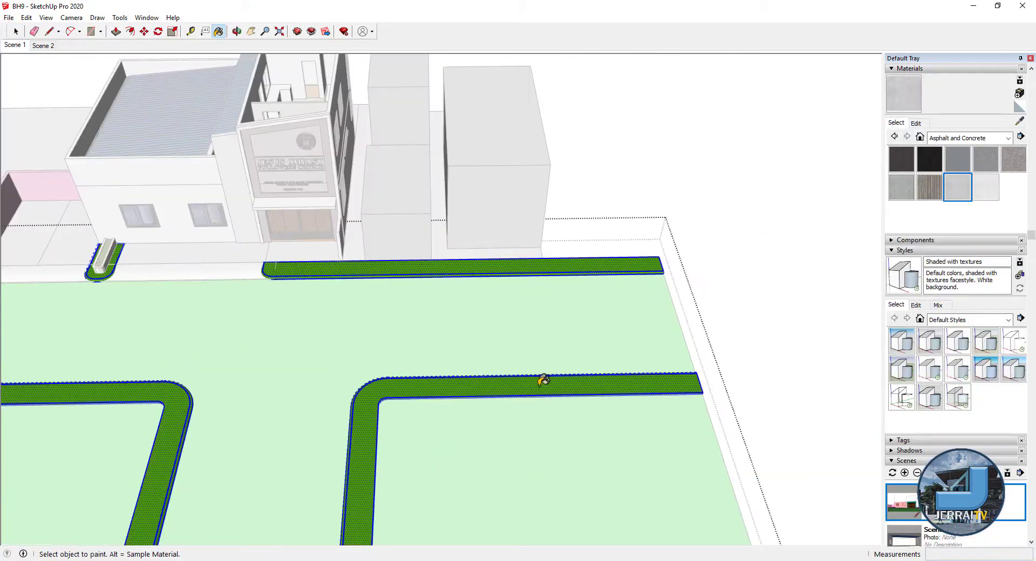
scroll(554, 273, "up", 2)
scroll(555, 272, "down", 3)
key("space")
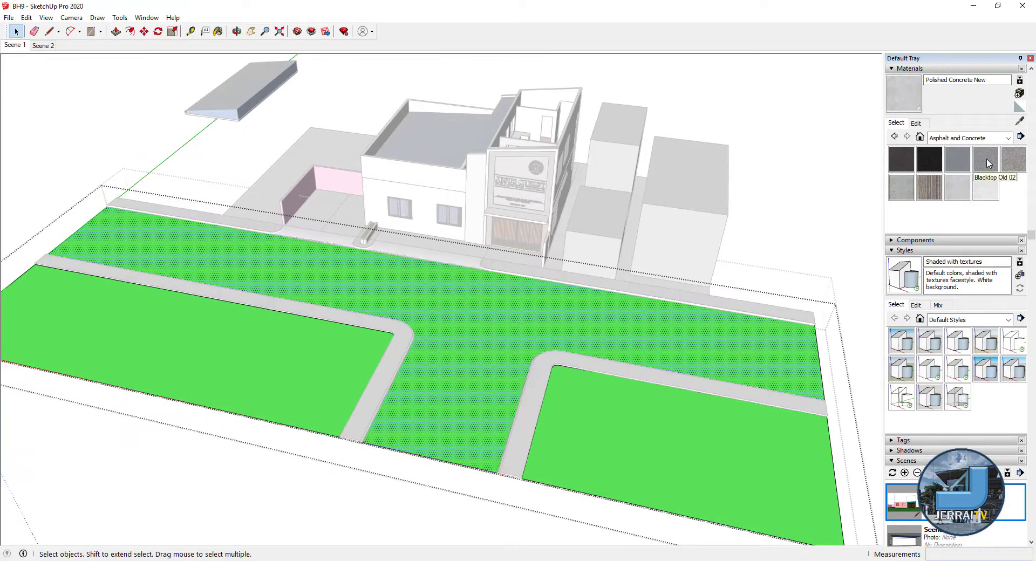
- Paint the road Concrete Aggregate Smoke with a 1500 mm texture size
left_click(985, 159)
scroll(487, 304, "up", 3)
right_click(489, 303)
key("Escape")
left_click(915, 123)
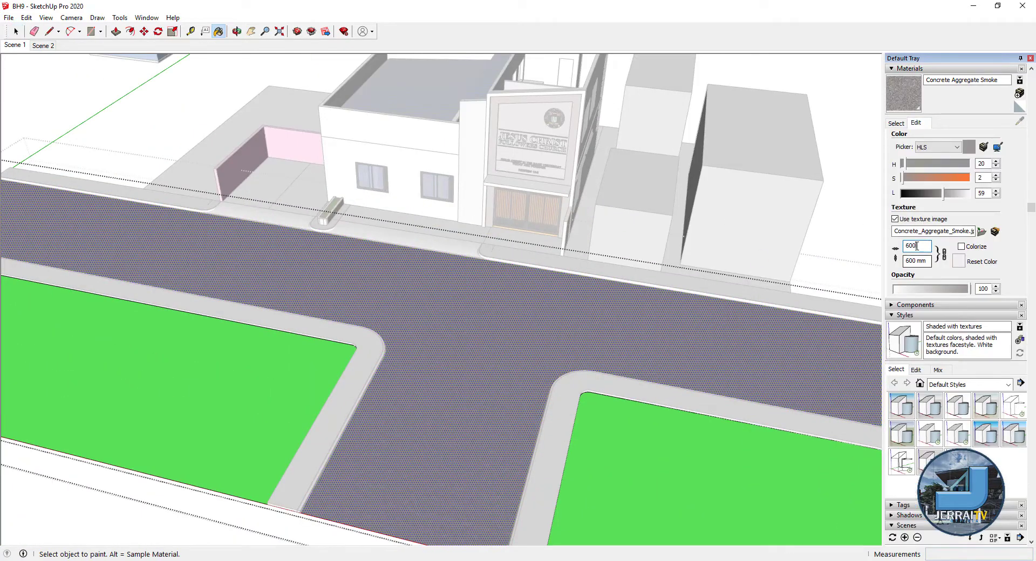
type("00")
key("Return")
key("space")
scroll(455, 275, "down", 3)
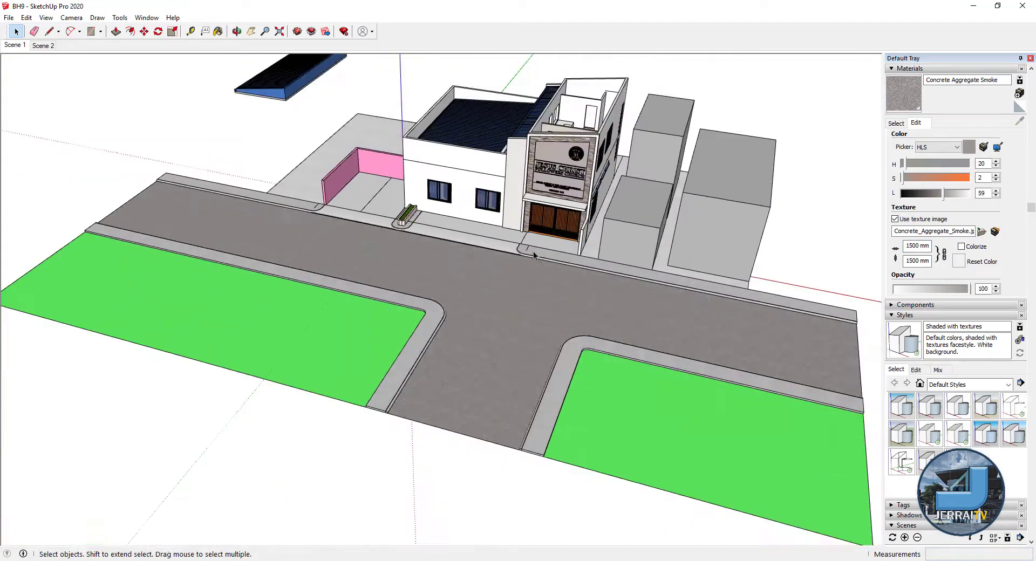
- Paint both lawns Grass Dark Green and reverse their faces so the grass shows
middle_click_drag(455, 275, 404, 358)
left_click(405, 358)
left_click(899, 124)
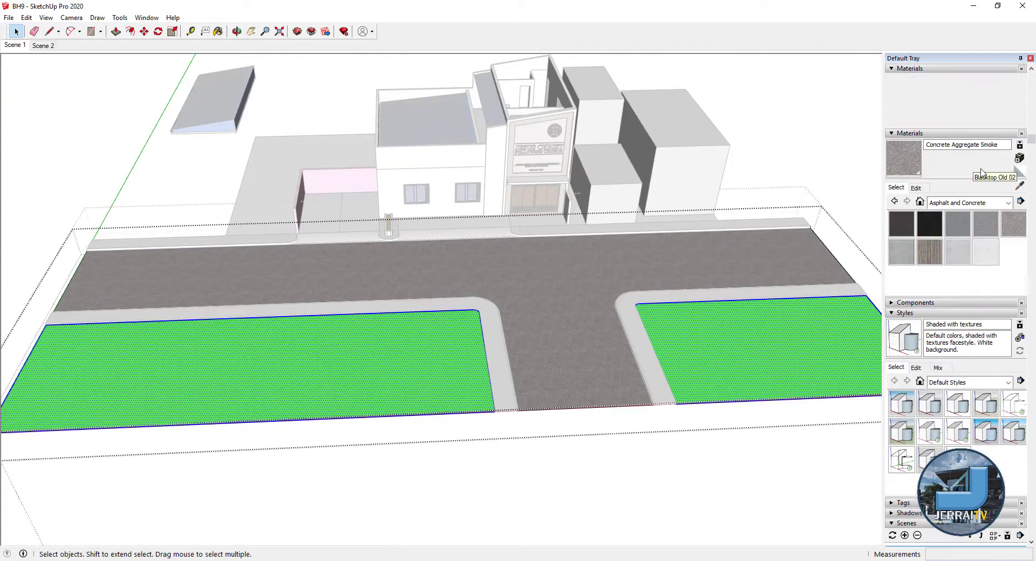
left_click(985, 266)
left_click(985, 280)
left_click(819, 345)
right_click(819, 335)
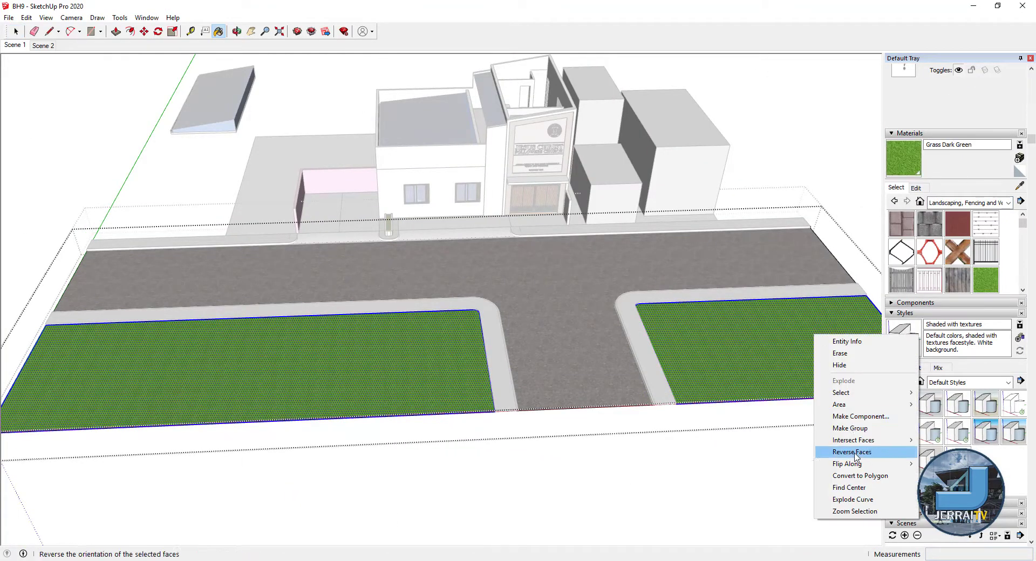
left_click(855, 449)
middle_click_drag(691, 323, 522, 327)
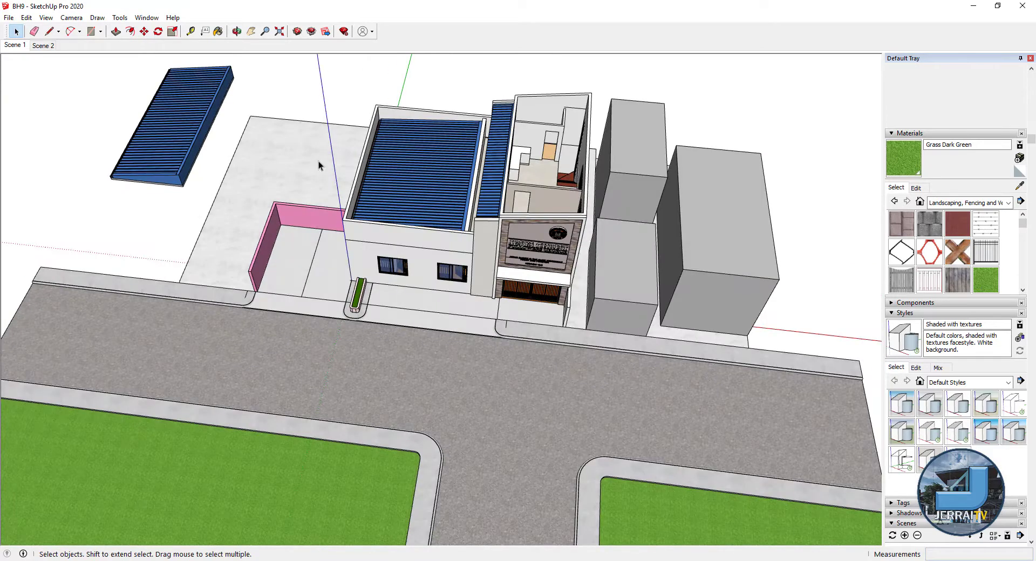
middle_click_drag(318, 161, 320, 208)
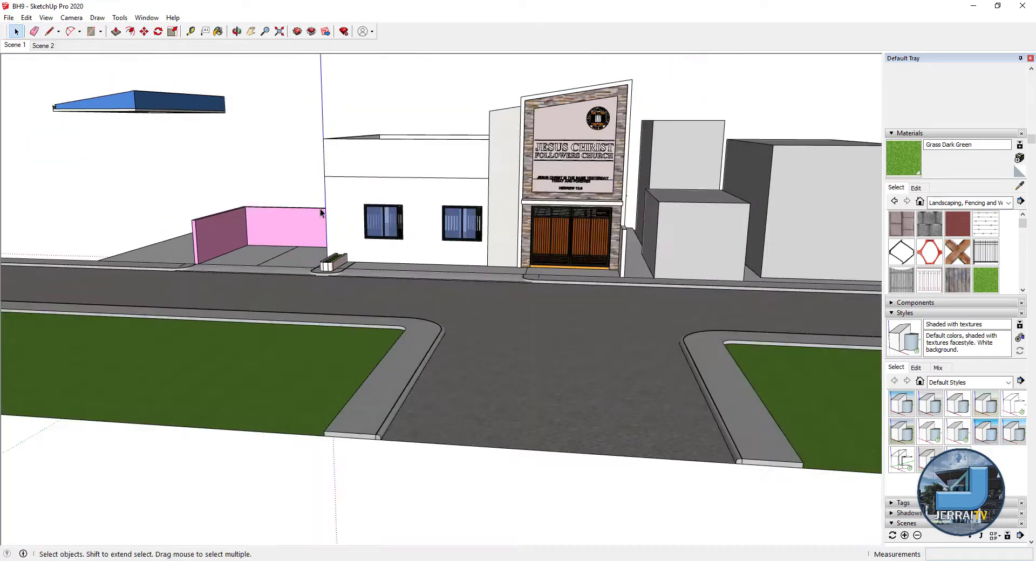
- Sample the pink boundary wall's Color L02 material in the Colors-Named library
left_click(421, 251)
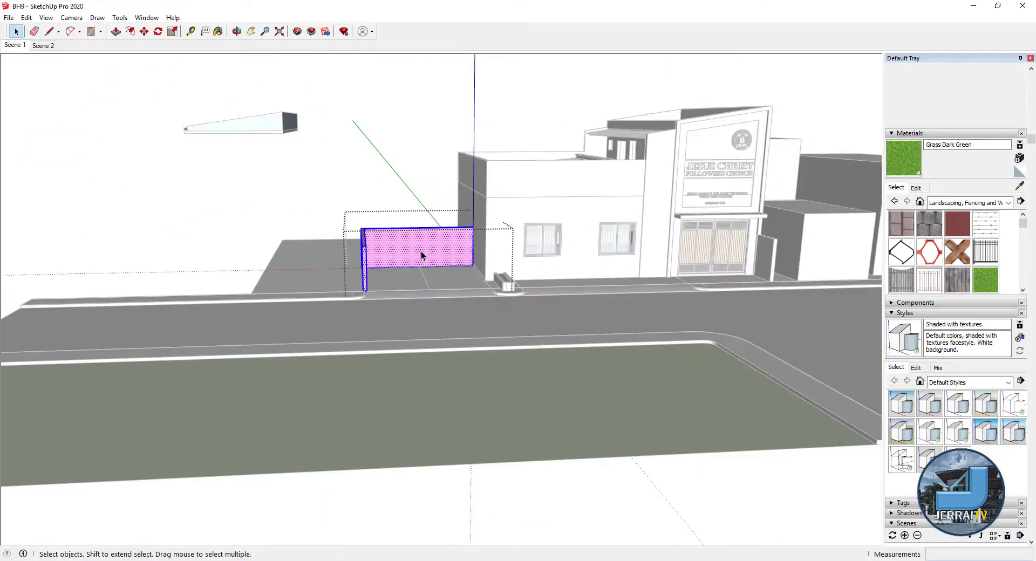
left_click(942, 204)
left_click(951, 234)
left_click(445, 242)
left_click(916, 187)
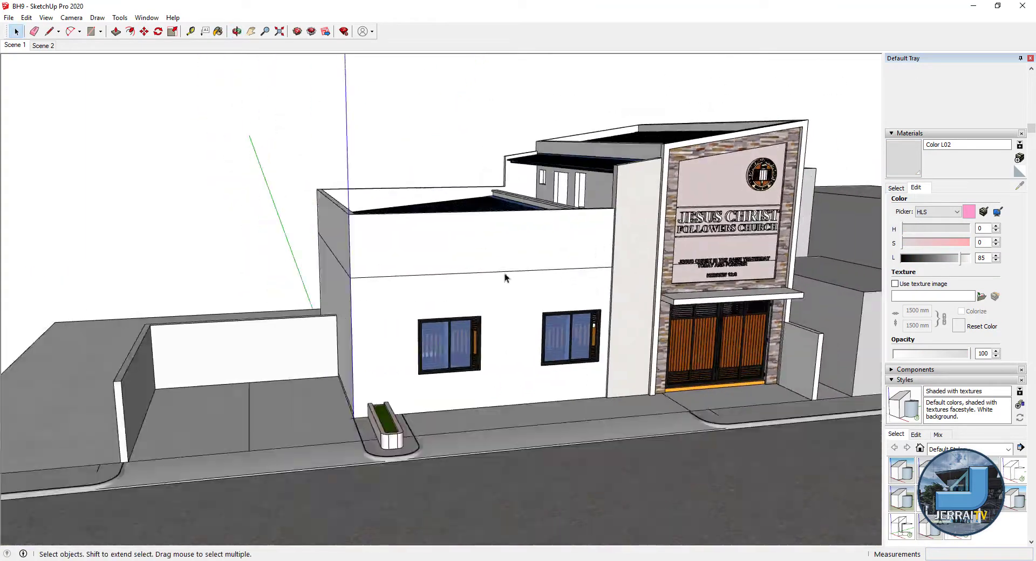
scroll(312, 337, "up", 5)
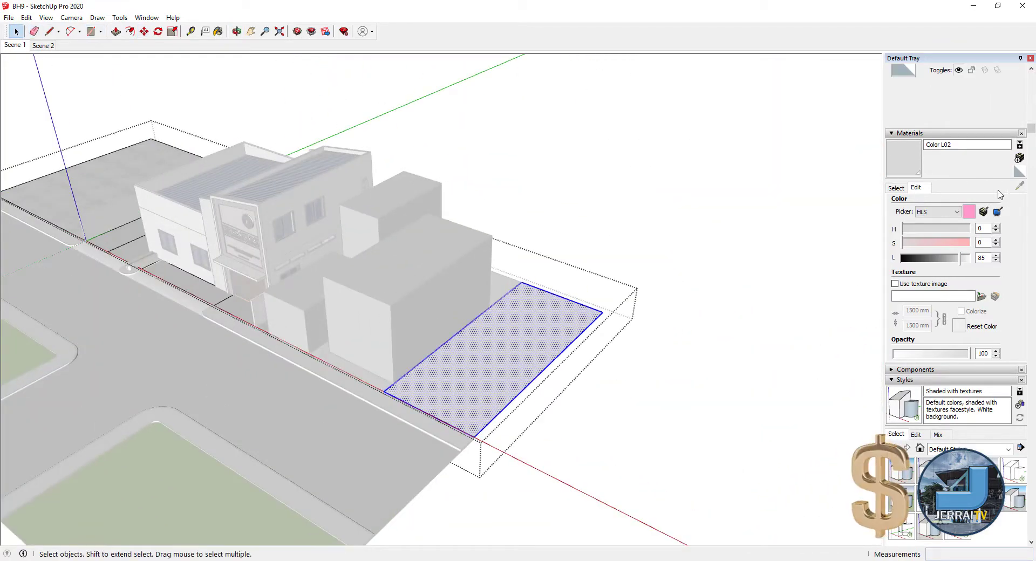
left_click(1019, 186)
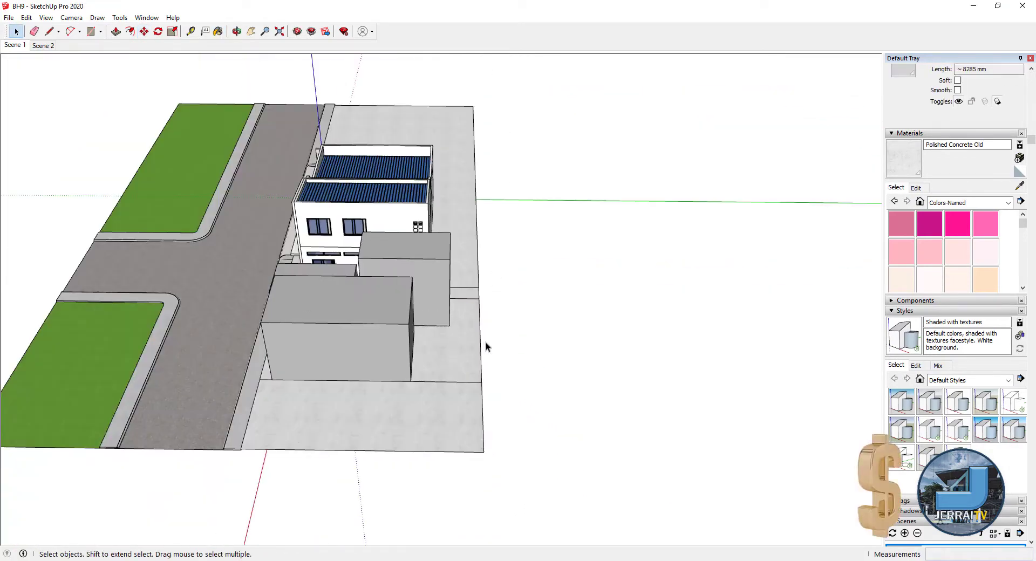
- Draw a thin strip rectangle along the side of the site
left_click(477, 287)
scroll(485, 281, "up", 2)
left_click(501, 285)
key("m")
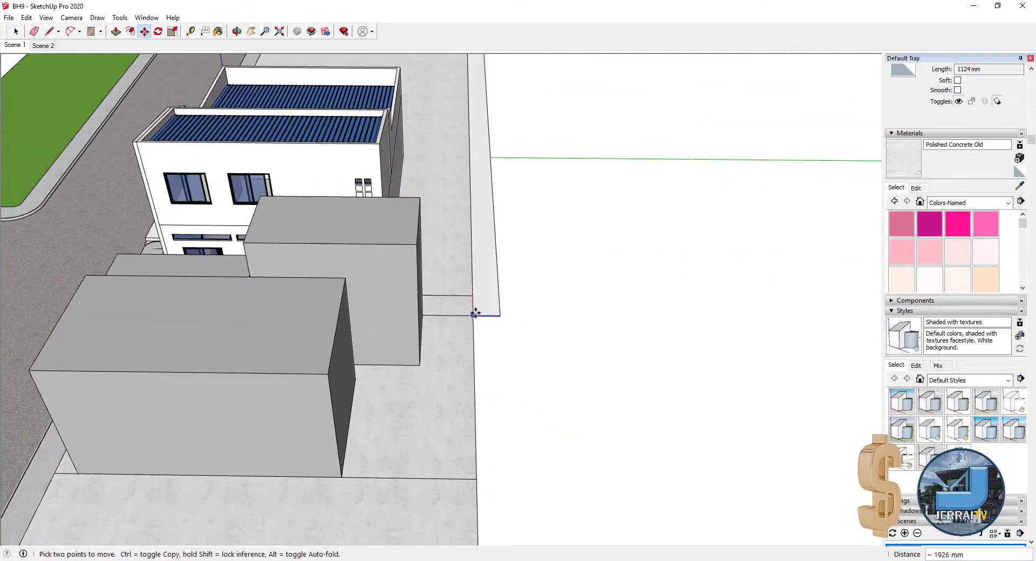
middle_click_drag(499, 304, 412, 358)
scroll(421, 345, "up", 3)
key("space")
- Inside the site group, draw a line along the site edge to form the back walkway strip
right_click(428, 328)
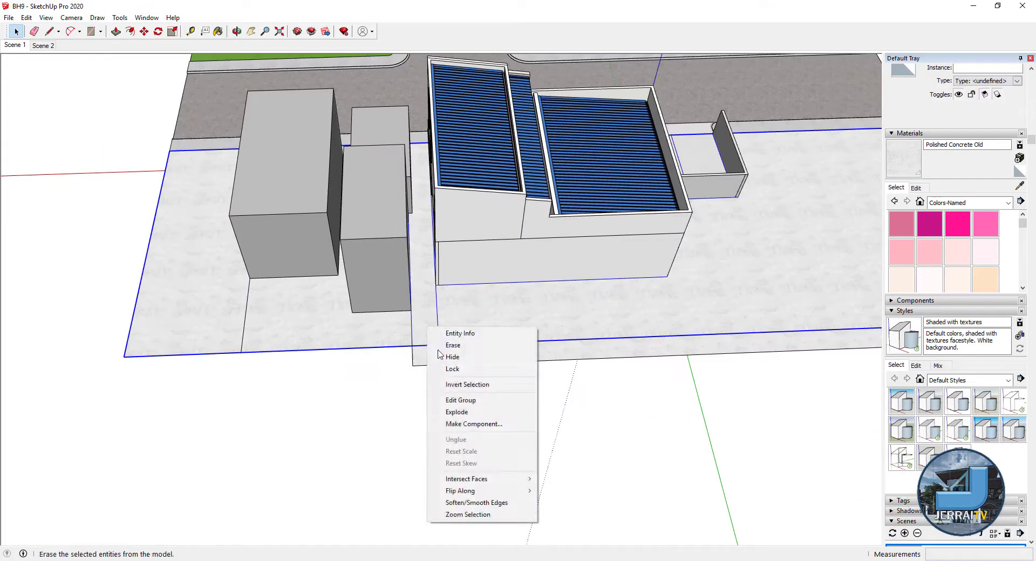
scroll(419, 325, "down", 3)
double_click(423, 340)
scroll(451, 340, "down", 1)
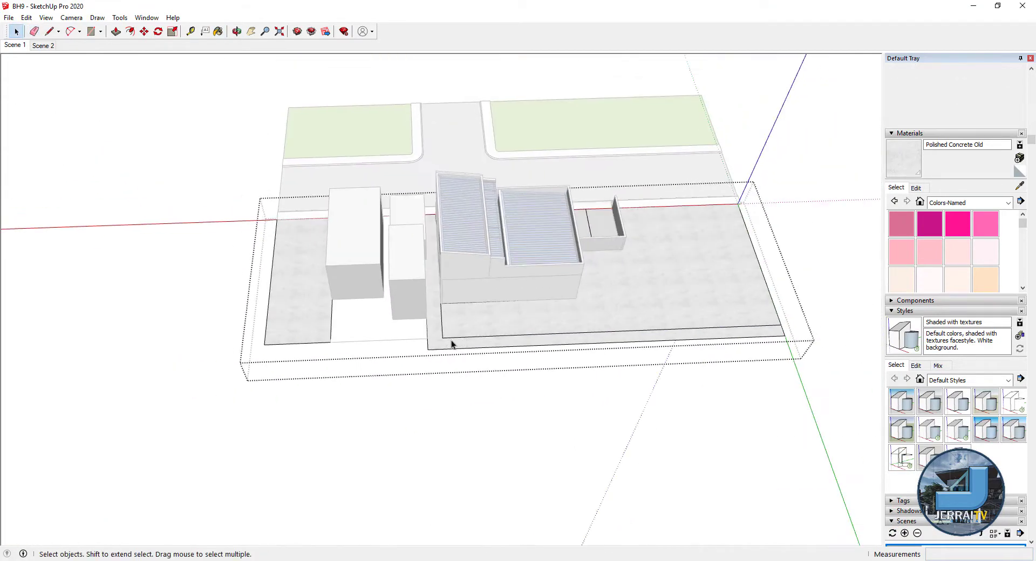
key("l")
left_click(426, 351)
key("space")
- Paint the path strip 0111_SlateGray from the Colors-Named library
left_click(438, 356)
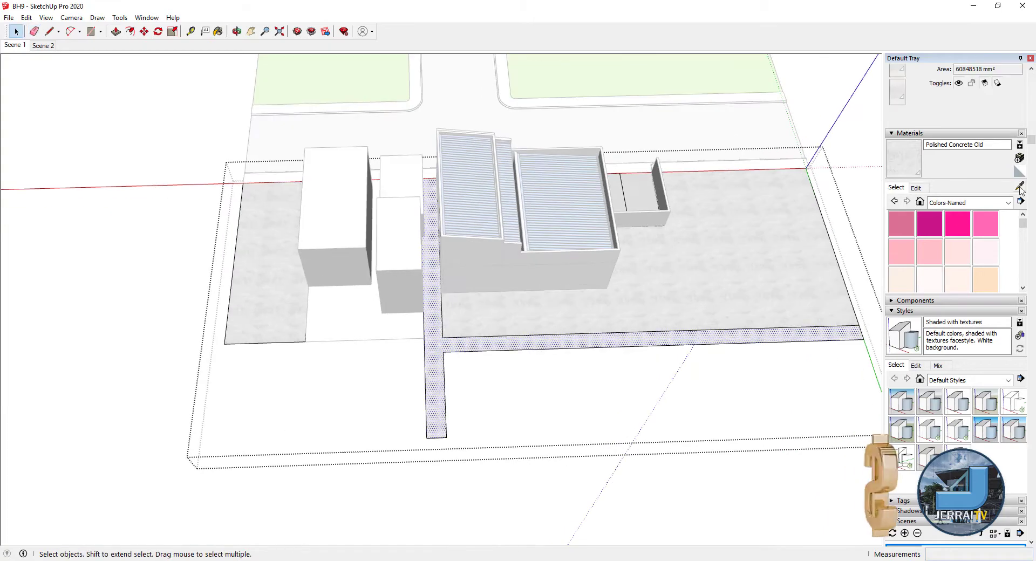
scroll(440, 351, "up", 2)
right_click(441, 351)
scroll(455, 352, "up", 3)
left_click(423, 349)
left_click(950, 203)
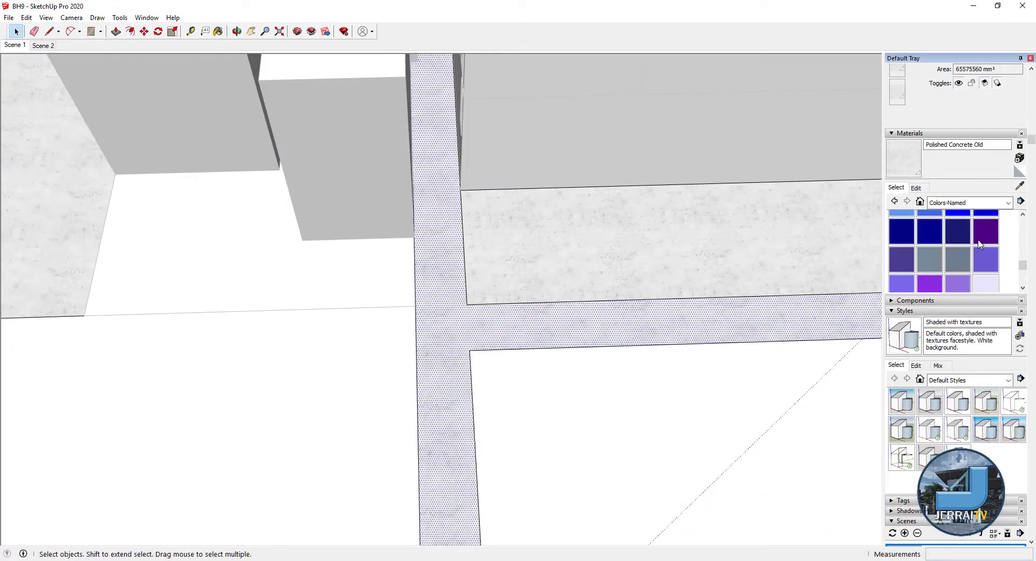
left_click(958, 259)
left_click(478, 330)
key("space")
- Re-enter the site group and select the left strip face and site surface for painting
scroll(478, 331, "down", 3)
scroll(599, 298, "down", 5)
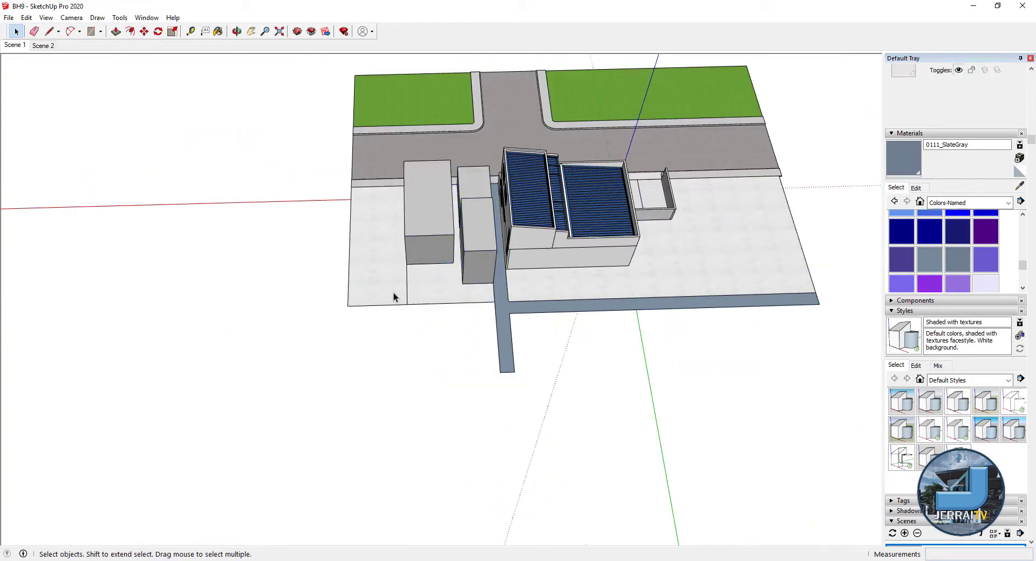
double_click(449, 288)
left_click(394, 288)
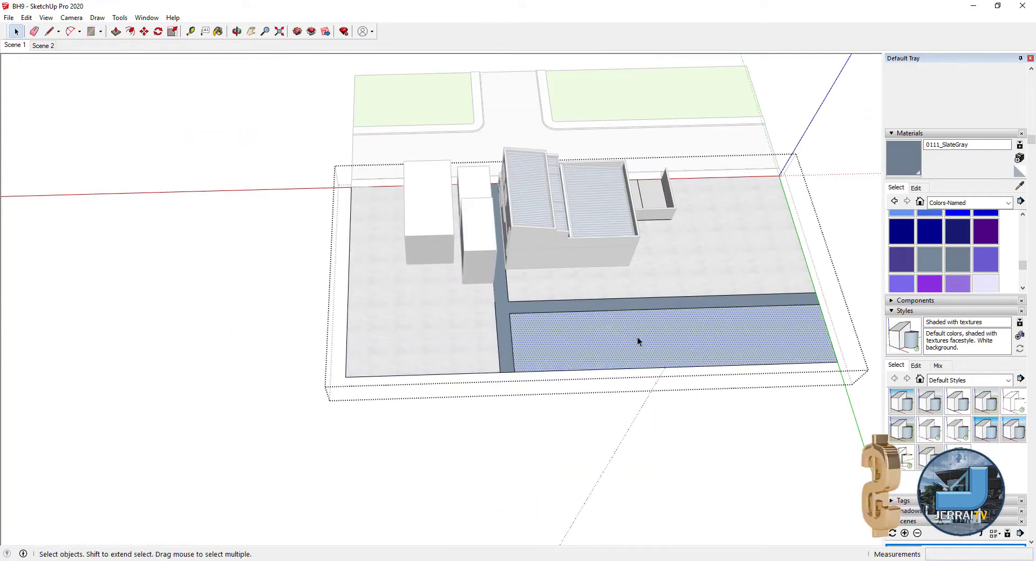
key("b")
right_click(705, 343)
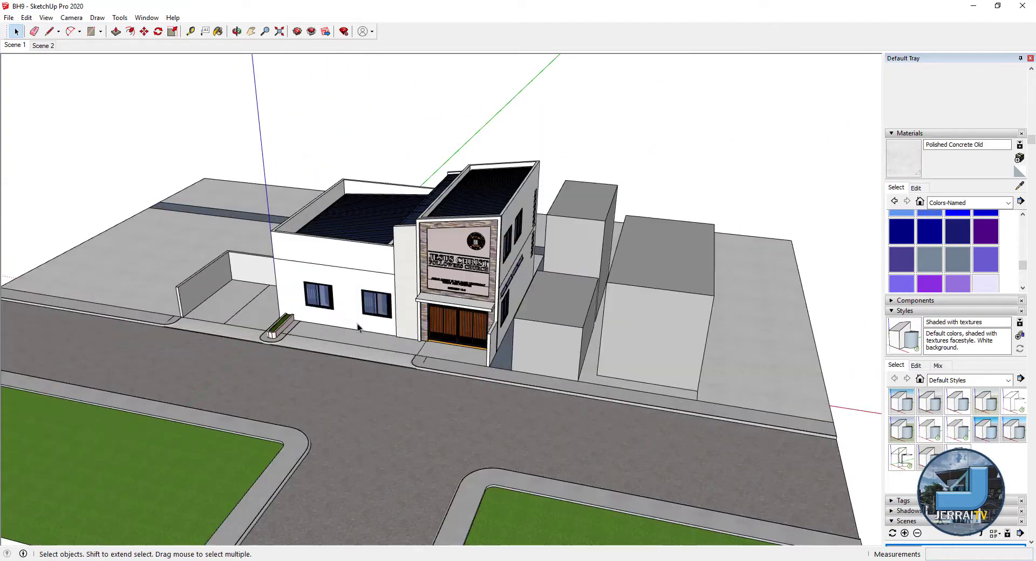
- Clad the planter box in the facade's Color H08 stone texture
scroll(357, 327, "up", 3)
scroll(284, 346, "up", 3)
left_click(209, 312)
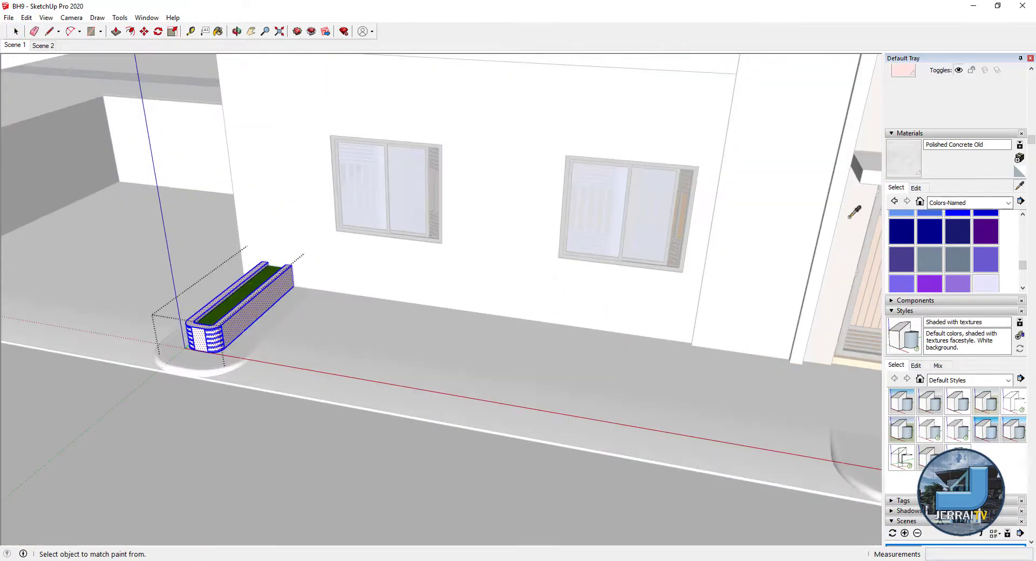
right_click(255, 317)
scroll(375, 282, "down", 10)
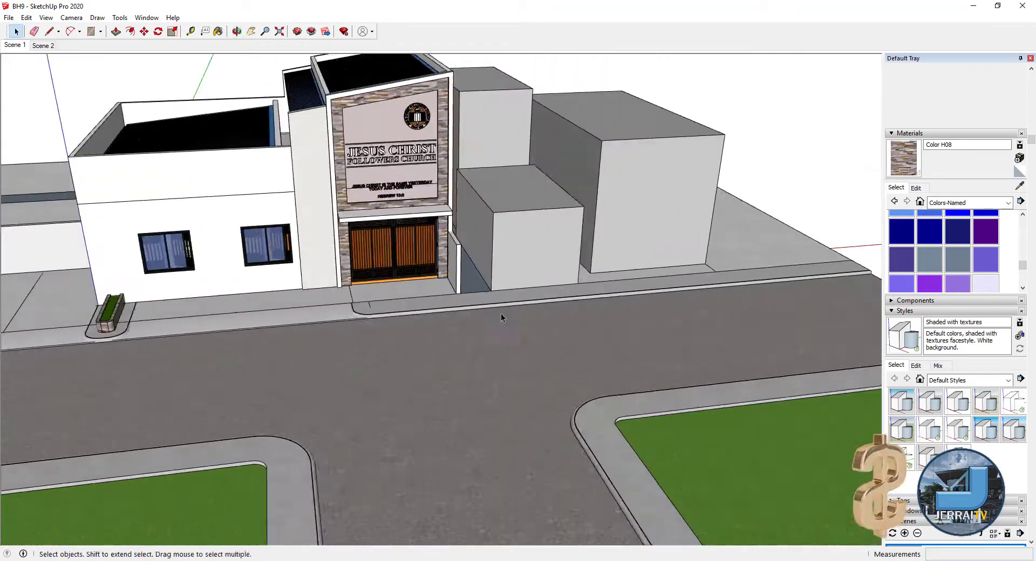
scroll(501, 318, "down", 5)
scroll(500, 318, "up", 5)
- Measure a guide down from the front wall's top edge and pick the trim profile at the pillar
middle_click_drag(501, 317, 562, 225)
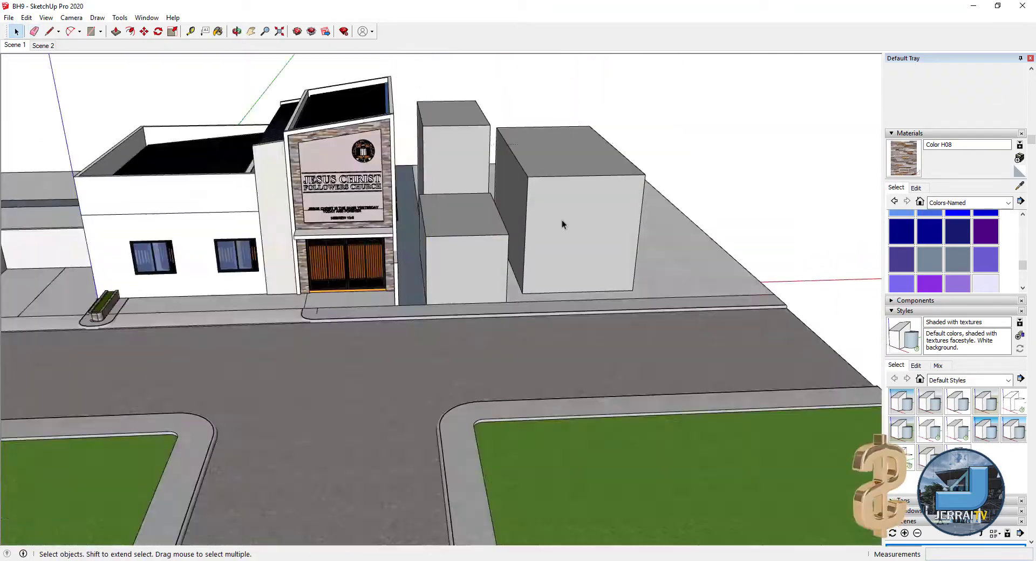
left_click(15, 45)
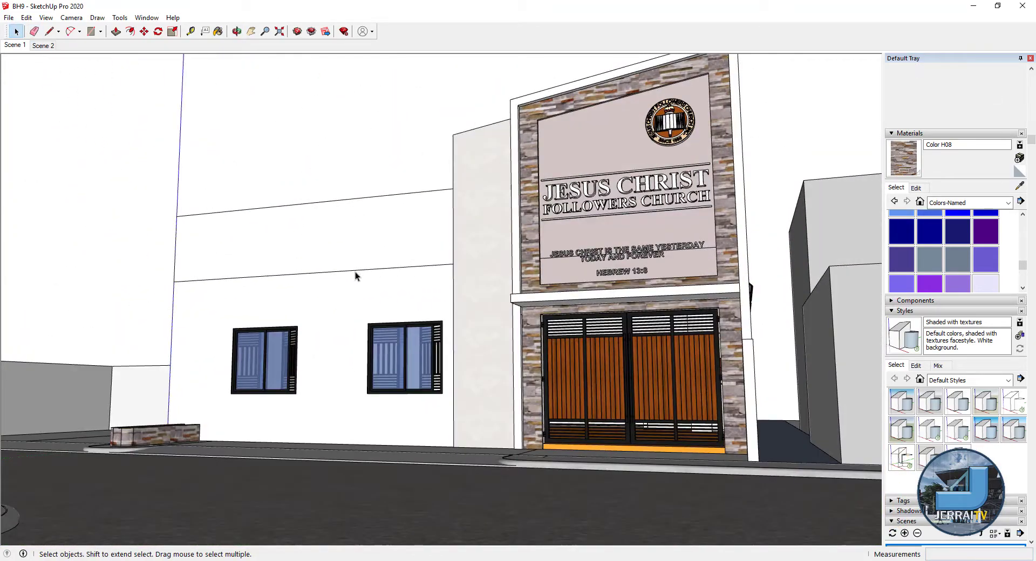
middle_click_drag(355, 276, 621, 319)
scroll(581, 310, "up", 1)
key("t")
left_click(577, 313)
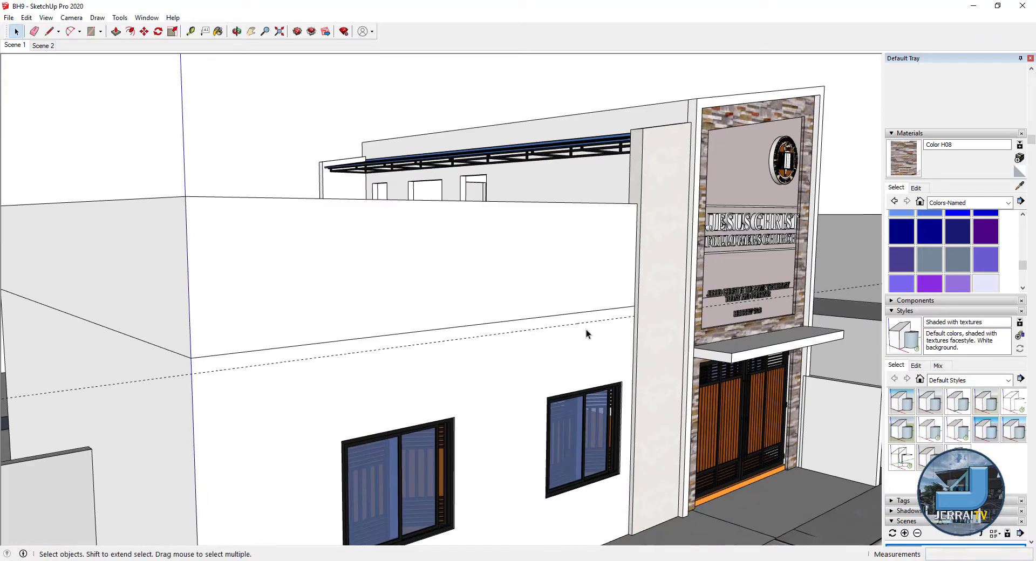
scroll(621, 313, "up", 5)
key("r")
left_click(659, 296)
key("s")
key("space")
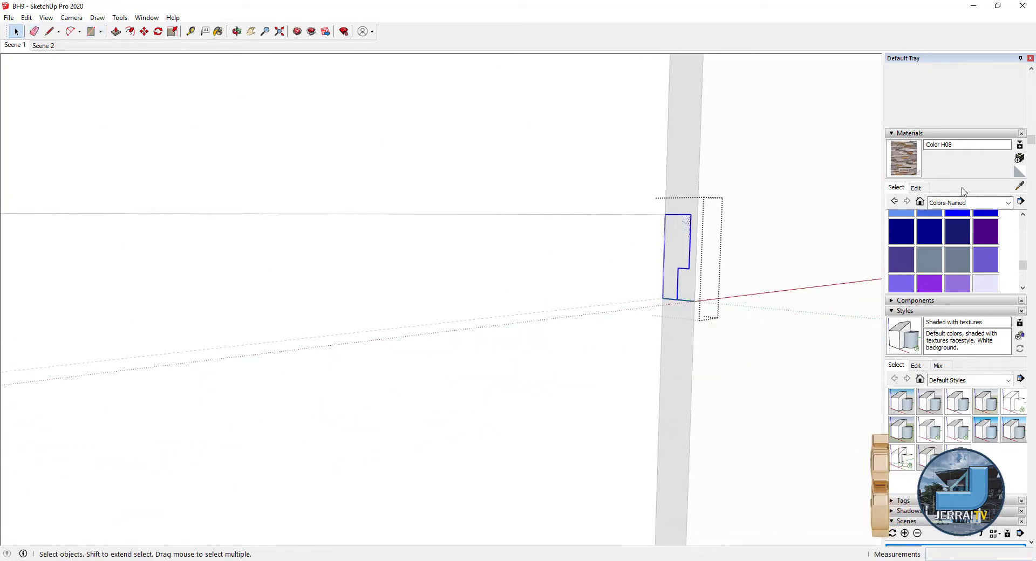
- Paint the small profile Color K07 and push/pull it along the wall into a trim band
key("b")
scroll(516, 256, "down", 3)
left_click(516, 256, "alt")
scroll(462, 261, "up", 3)
key("space")
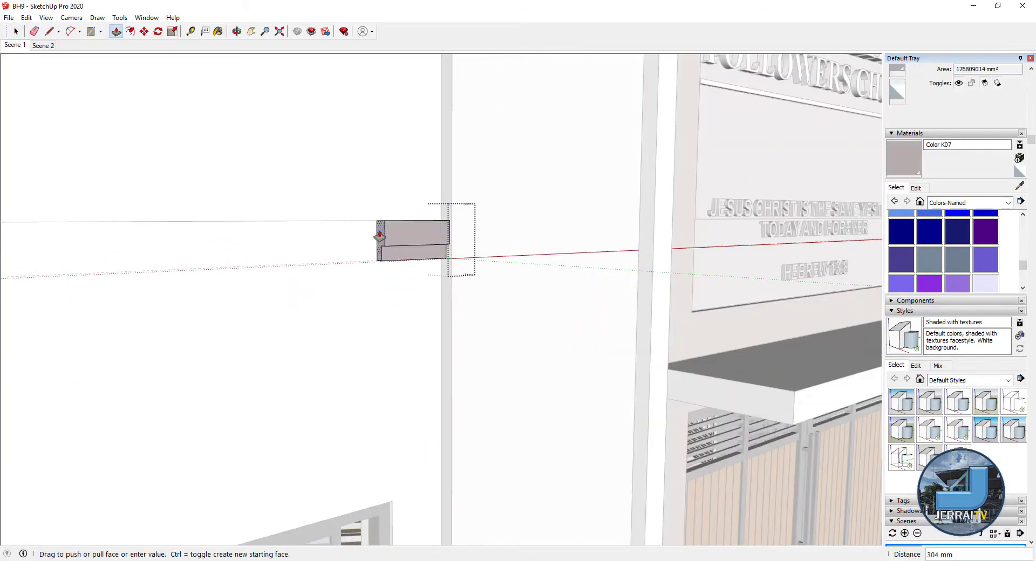
scroll(379, 235, "down", 4)
left_click(363, 272)
mouse_move(363, 272)
middle_mouse_down()
mouse_move(248, 319)
mouse_move(634, 428)
mouse_move(578, 430)
middle_mouse_up()
key("space")
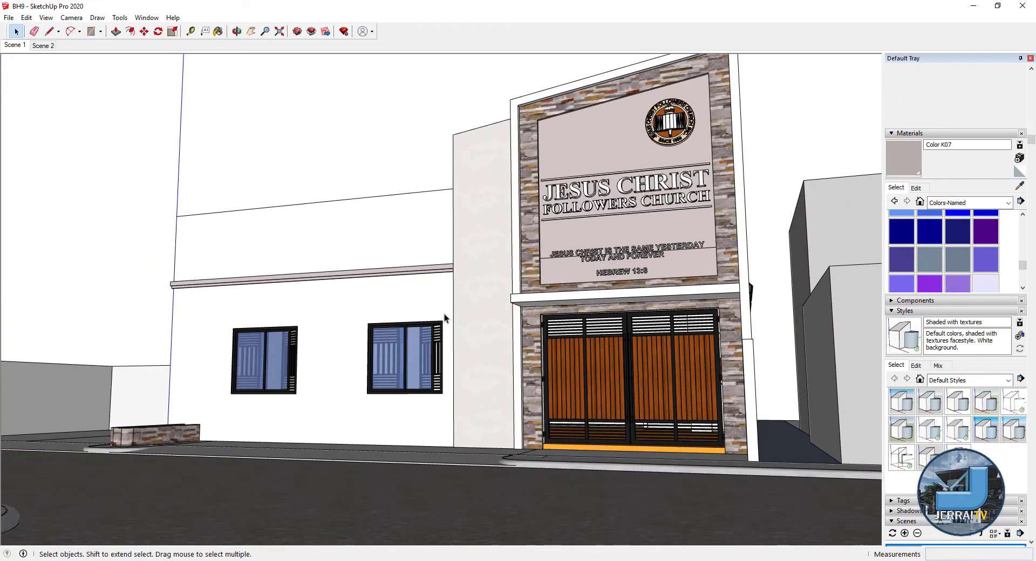
scroll(546, 497, "up", 2)
- Move the small rectangle down the pillar and draw a guide line on the wall edge
scroll(548, 381, "up", 5)
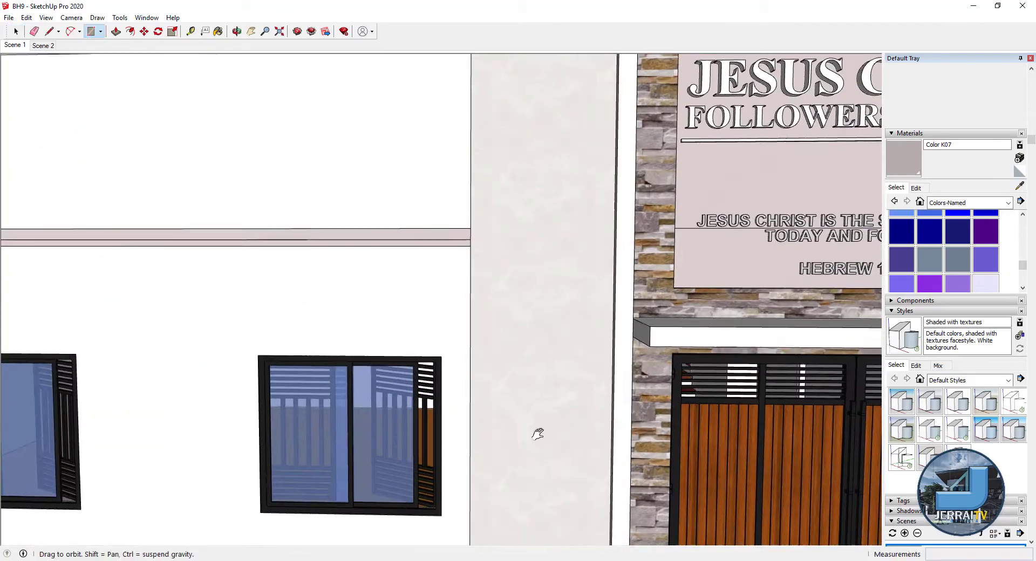
scroll(510, 324, "down", 5)
scroll(509, 324, "up", 4)
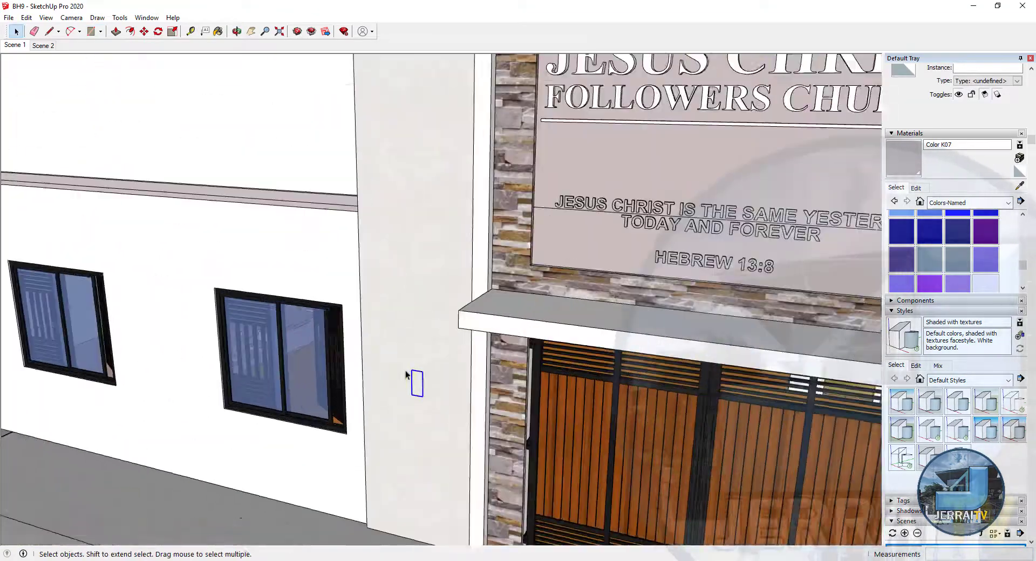
scroll(518, 302, "up", 3)
key("m")
left_click(503, 320)
scroll(492, 525, "up", 2)
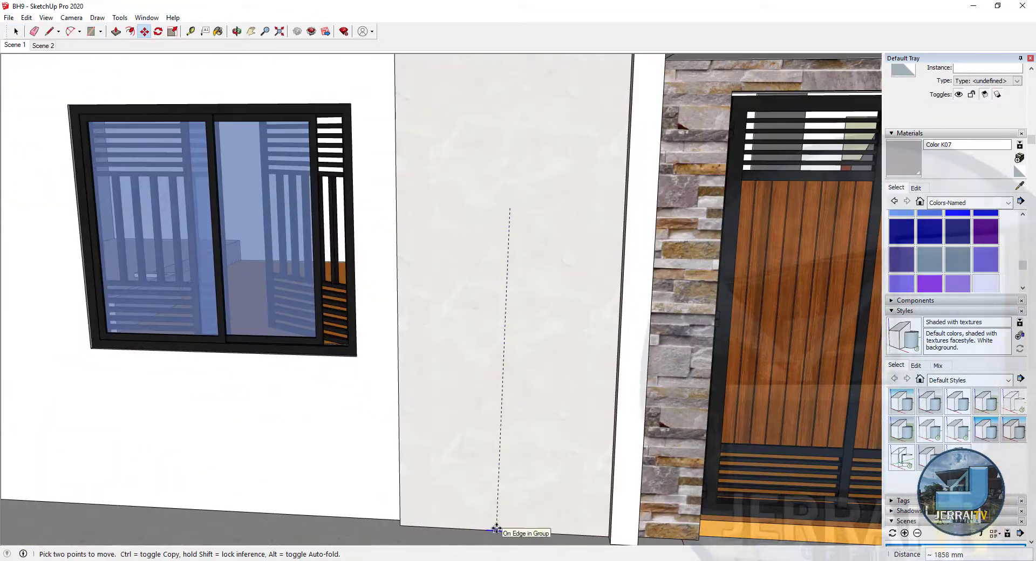
scroll(563, 442, "down", 3)
scroll(553, 446, "down", 1)
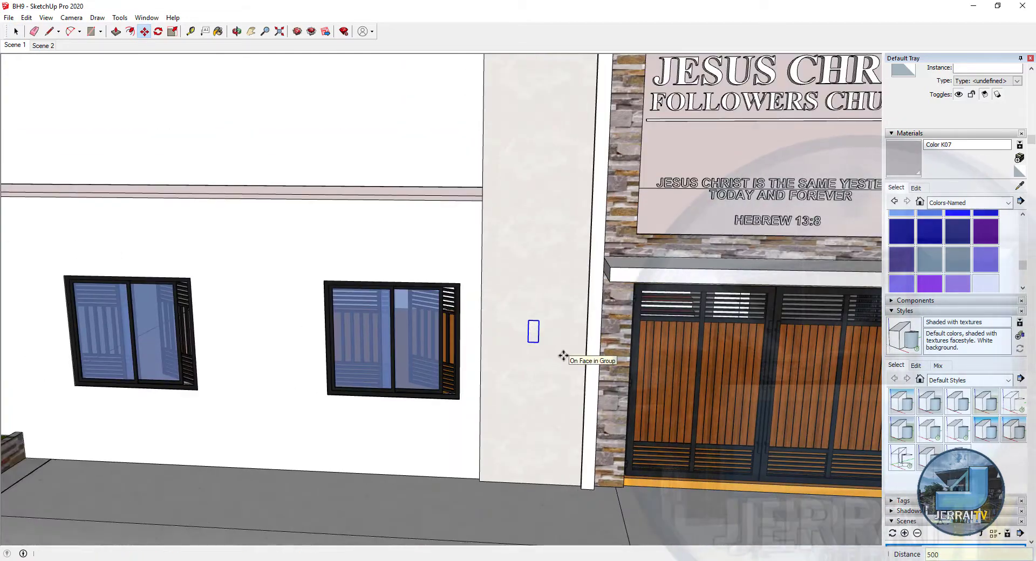
key("l")
middle_click_drag(545, 318, 549, 324)
left_click(549, 325)
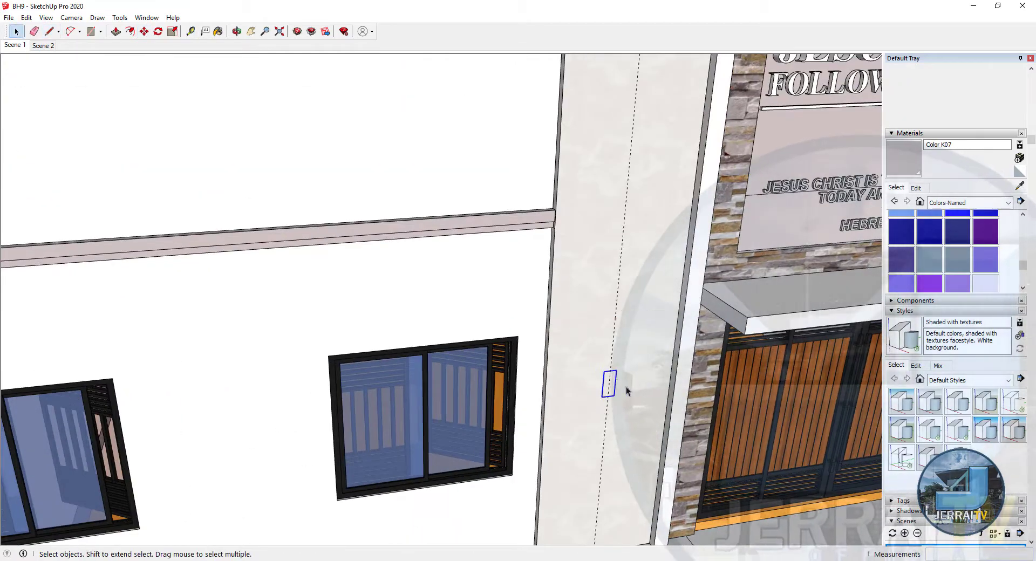
- Extrude the small pillar rectangle outward 67 mm into a shallow box
middle_click_drag(628, 391, 545, 304)
key("m")
key("space")
scroll(543, 285, "down", 2)
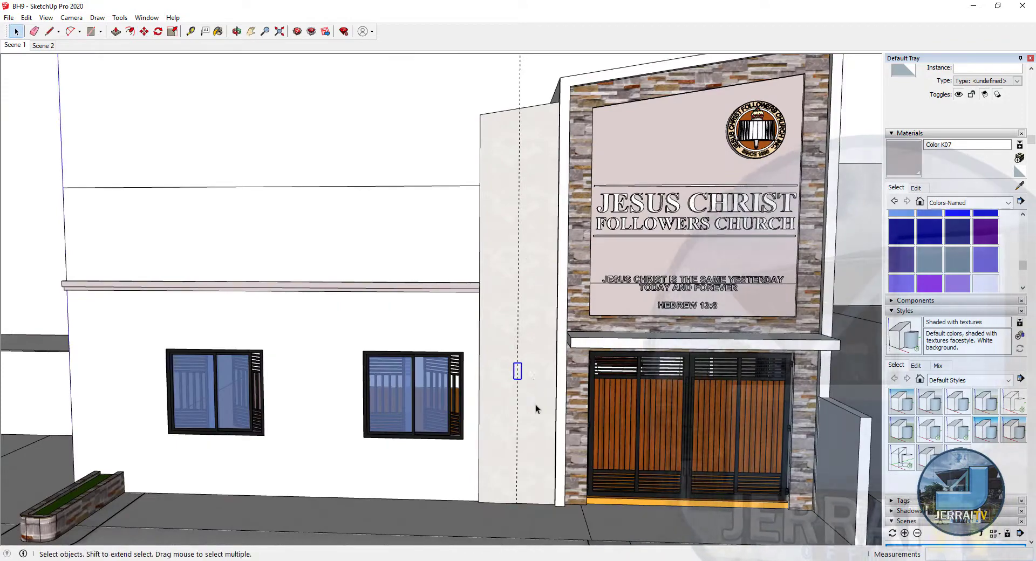
scroll(539, 183, "up", 3)
mouse_move(545, 181)
middle_mouse_down()
mouse_move(510, 322)
mouse_move(624, 296)
middle_mouse_up()
scroll(510, 322, "up", 3)
key("p")
left_click(543, 323)
- Close the rectangle into a face and move its edge to shape the semicircular cap
scroll(377, 243, "up", 3)
key("l")
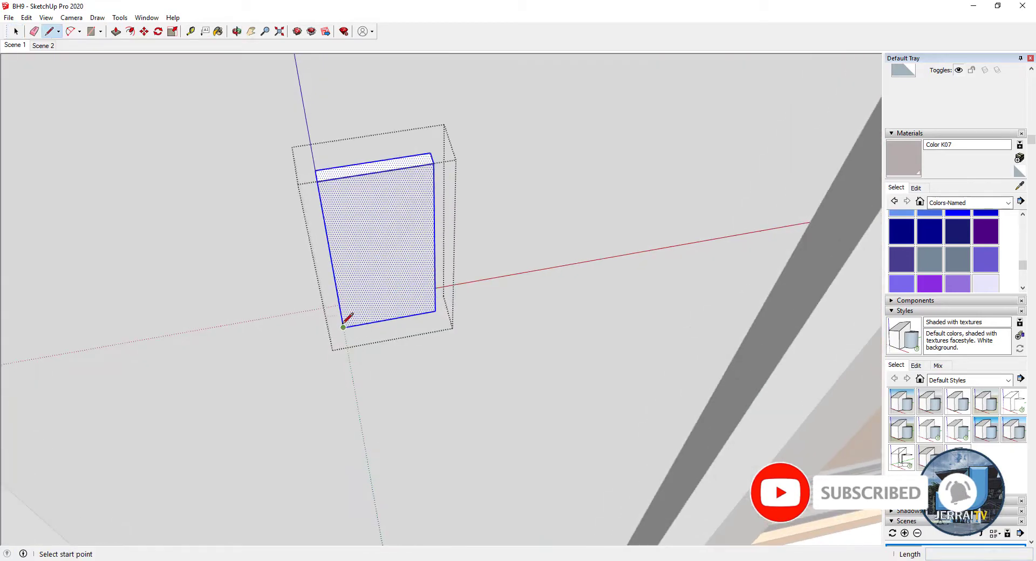
left_click(432, 316)
scroll(355, 317, "up", 1)
key("c")
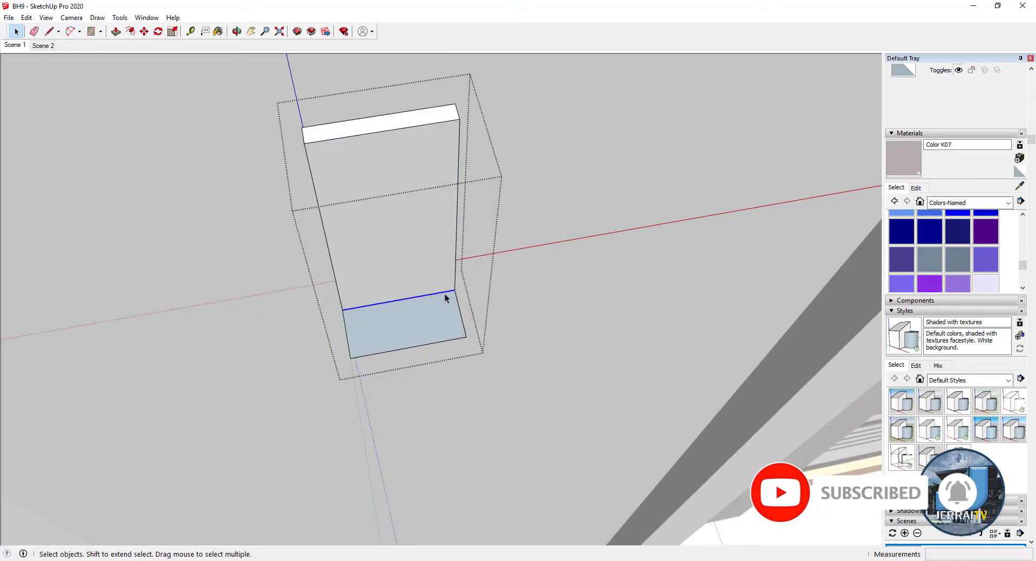
key("m")
left_click(448, 293)
scroll(459, 302, "up", 1)
key("space")
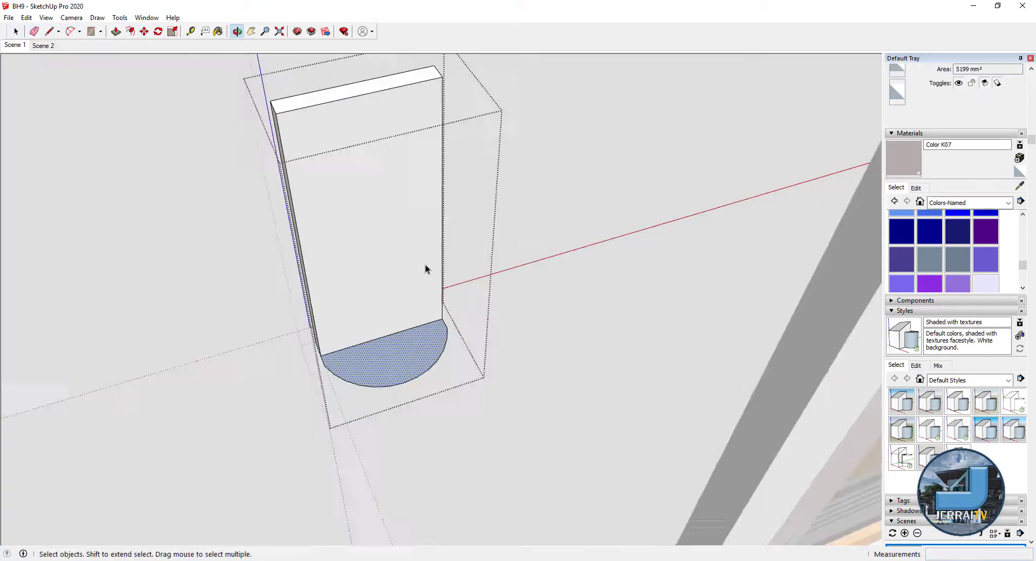
- Push/pull the semicircular face into a column and scale it down to lamp size
middle_click_drag(423, 270, 531, 350)
left_click(377, 431)
key("p")
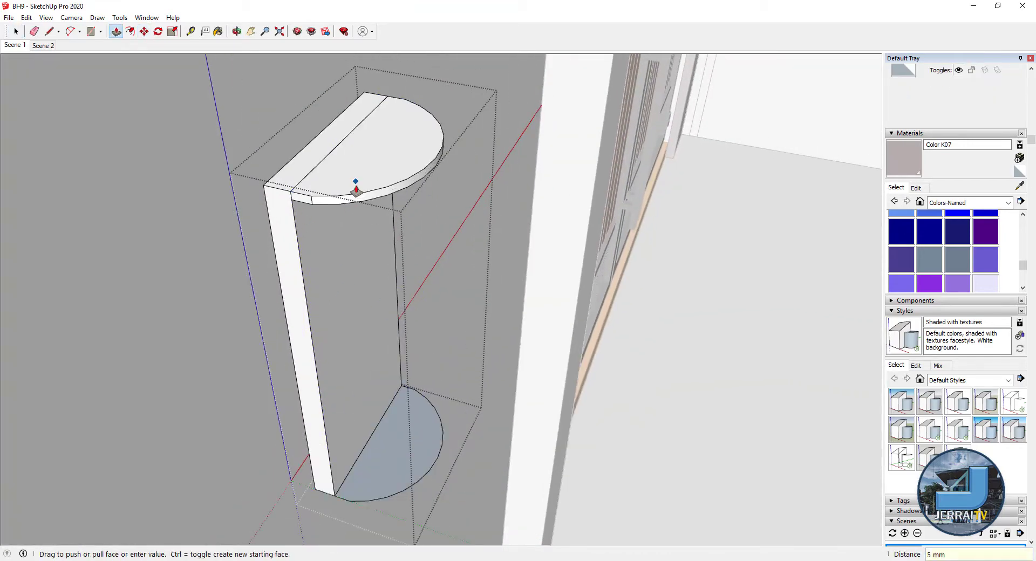
key("space")
scroll(497, 228, "down", 3)
key("ctrl+a")
middle_click_drag(523, 260, 434, 366)
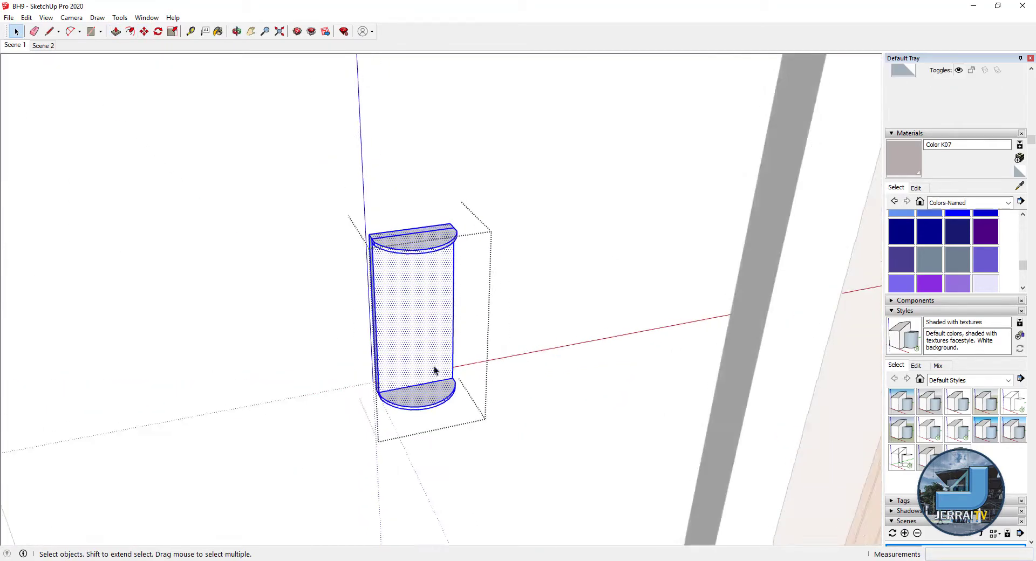
key("s")
scroll(429, 342, "up", 4)
key("space")
- Offset the bottom and top semicircular faces inward and split off the ring with a line
scroll(380, 386, "up", 3)
key("f")
left_click(380, 384)
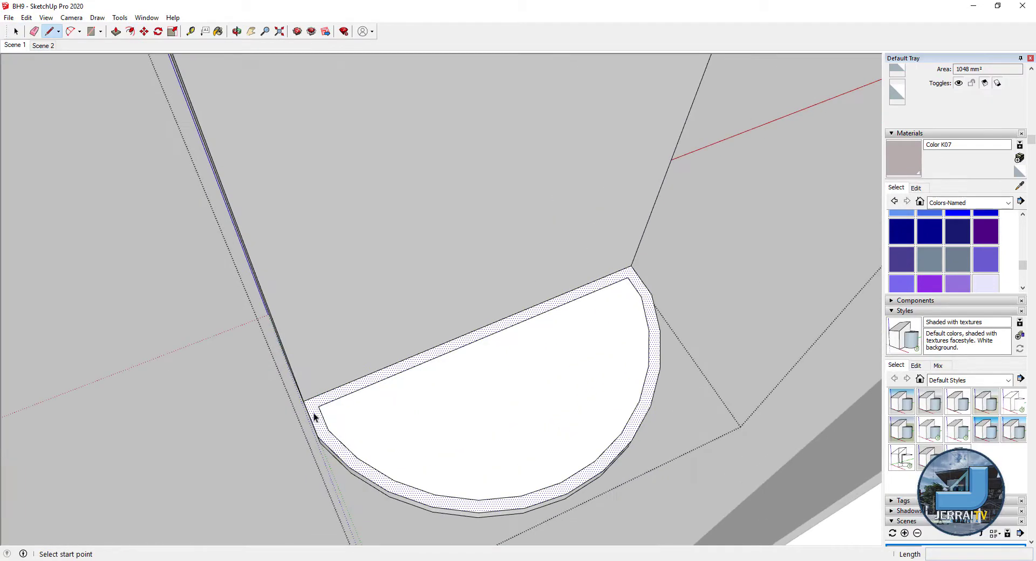
key("l")
scroll(313, 413, "up", 2)
left_click(613, 348)
middle_click_drag(552, 233, 413, 394)
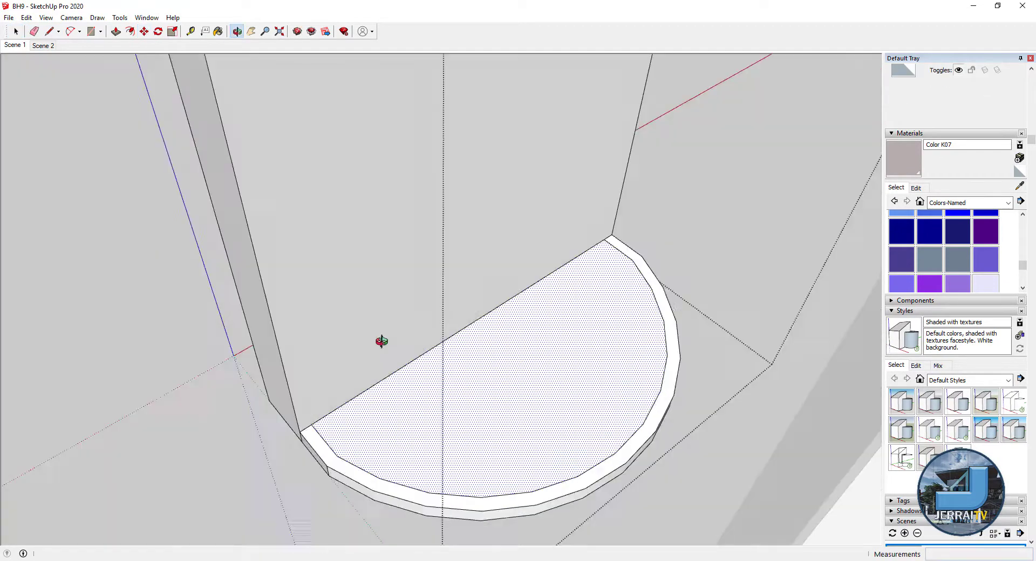
key("f")
left_click(416, 319)
key("l")
scroll(334, 375, "up", 1)
left_click(315, 382)
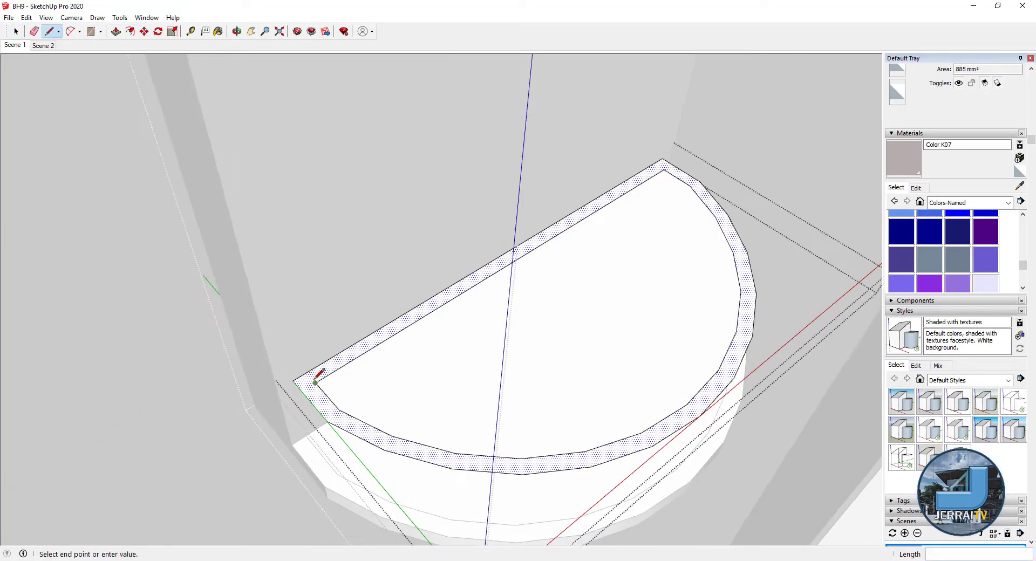
left_click(657, 158)
- Push the arc strip down into a thin raised rim around the lamp base
key("p")
middle_click_drag(657, 158, 745, 291)
left_click(745, 291)
scroll(506, 361, "down", 2)
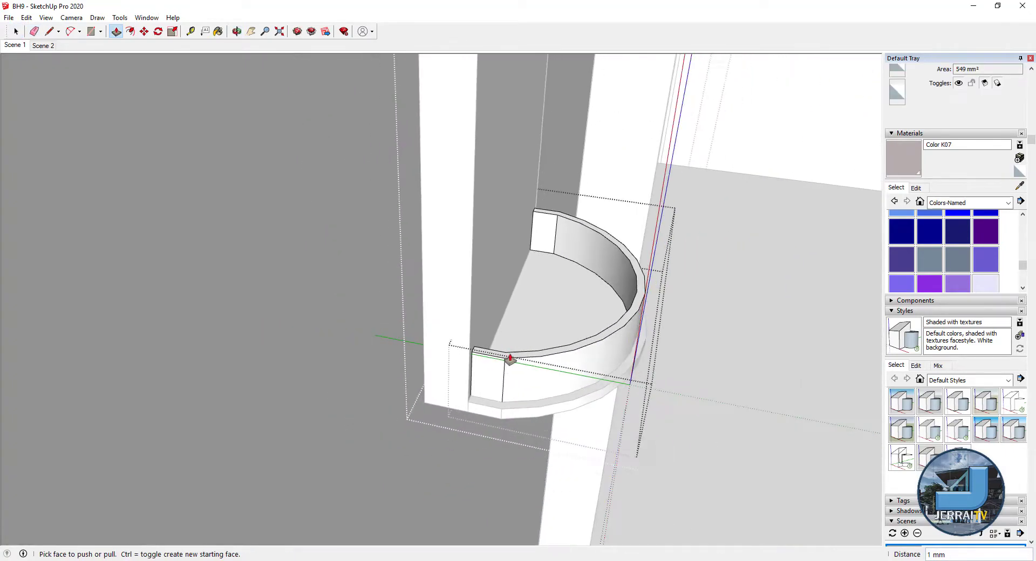
scroll(504, 263, "down", 2)
left_click(503, 263)
key("space")
scroll(503, 262, "down", 3)
middle_click_drag(504, 262, 482, 318)
- Paint the half-round wall lamp with a glass material from the Glass and Mirrors library
key("b")
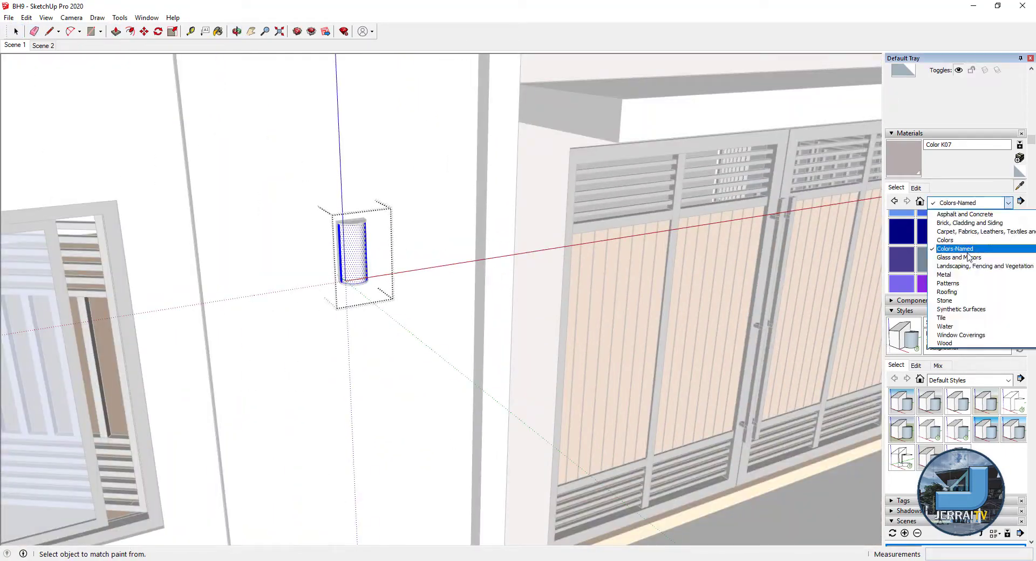
left_click(969, 257)
left_click(958, 279)
scroll(350, 254, "up", 2)
left_click(342, 255)
right_click(350, 264)
scroll(400, 231, "up", 2)
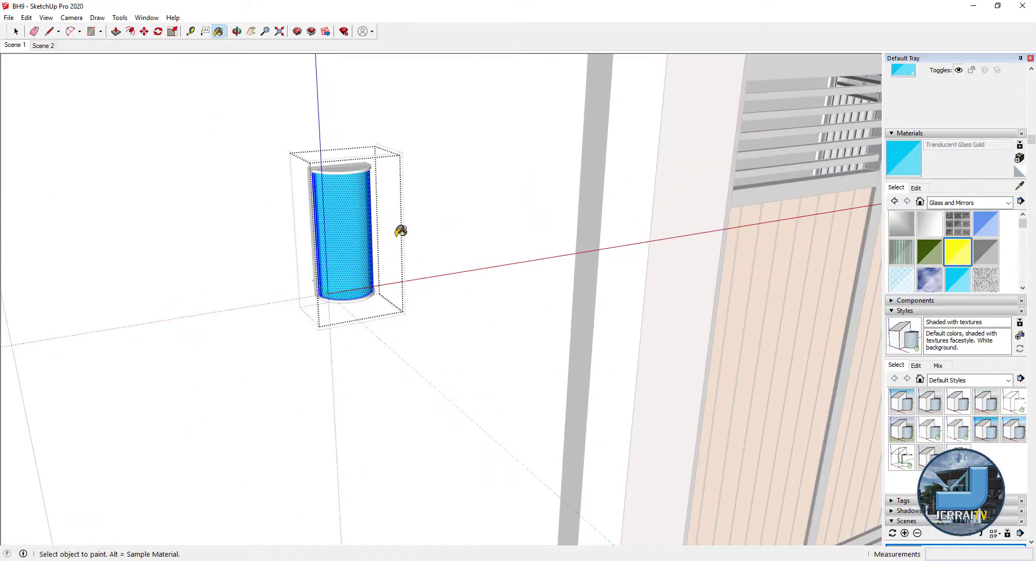
scroll(377, 238, "up", 2)
- Recolour the lamp's glass to translucent yellow at 50 opacity
left_click(916, 187)
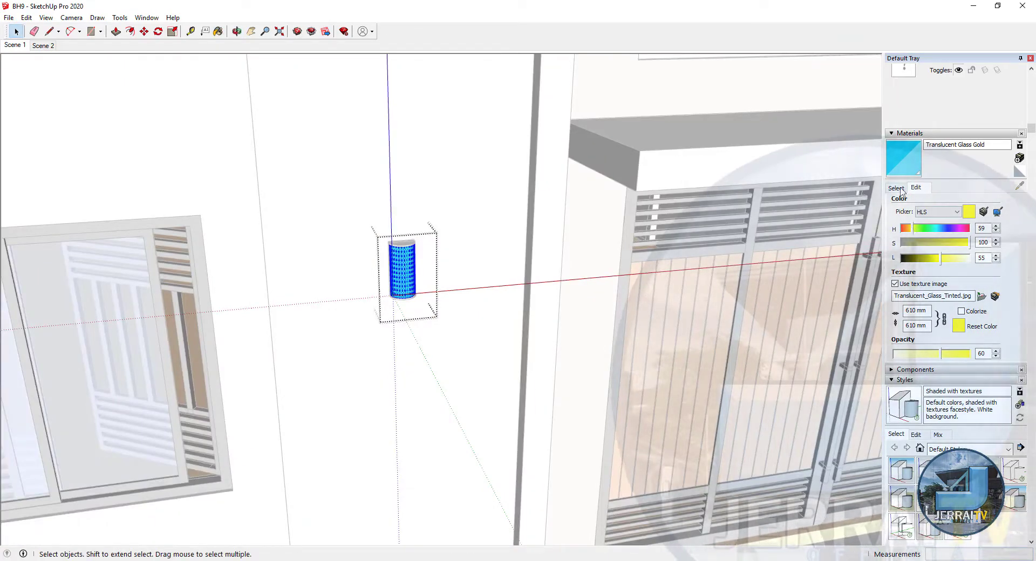
left_click(896, 187)
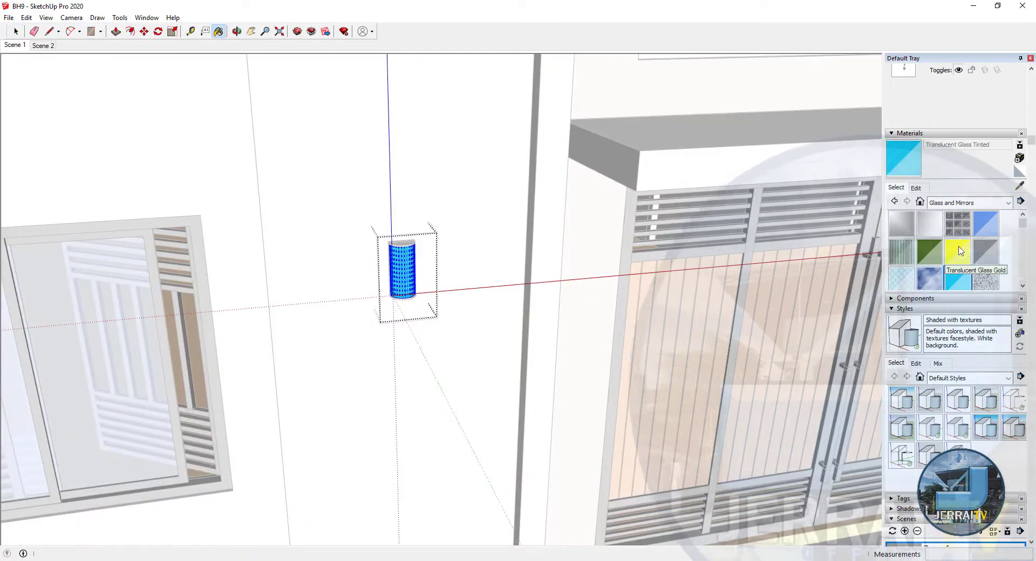
scroll(393, 266, "up", 3)
right_click(383, 272)
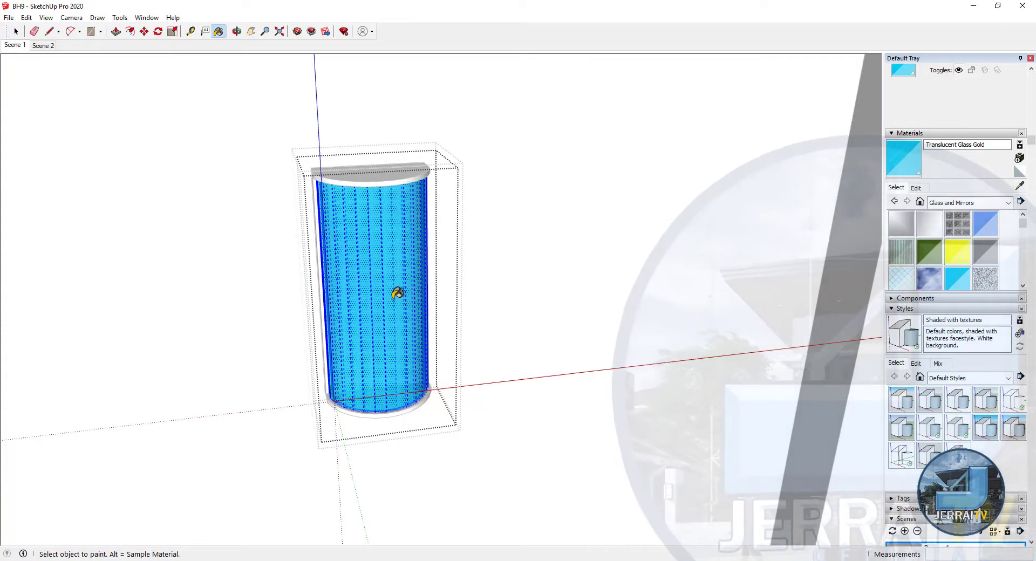
left_click(412, 268)
left_click(916, 187)
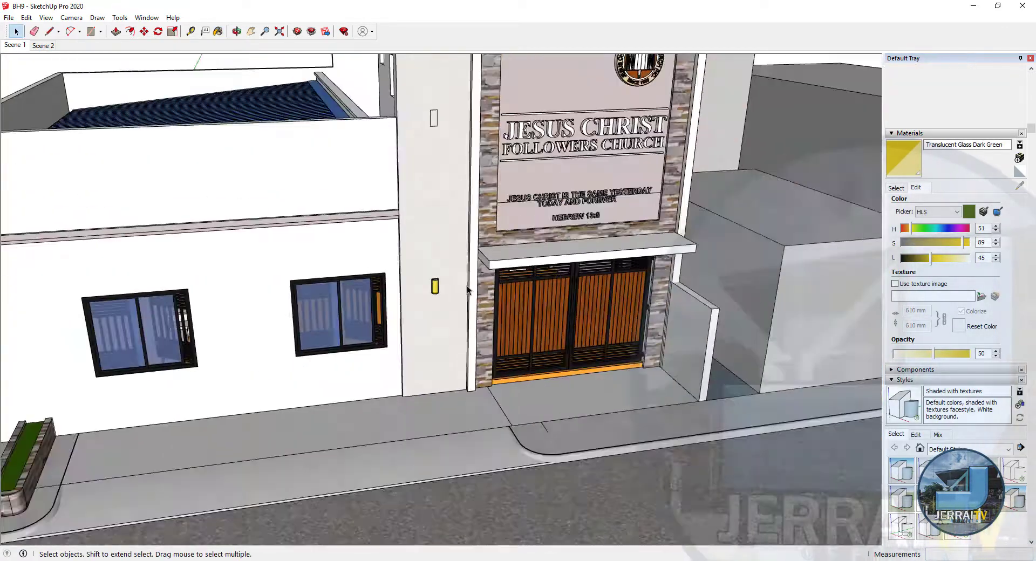
scroll(468, 290, "up", 2)
- Turn the yellow-glass wall lamp into the component Component#12
right_click(425, 286)
left_click(447, 356)
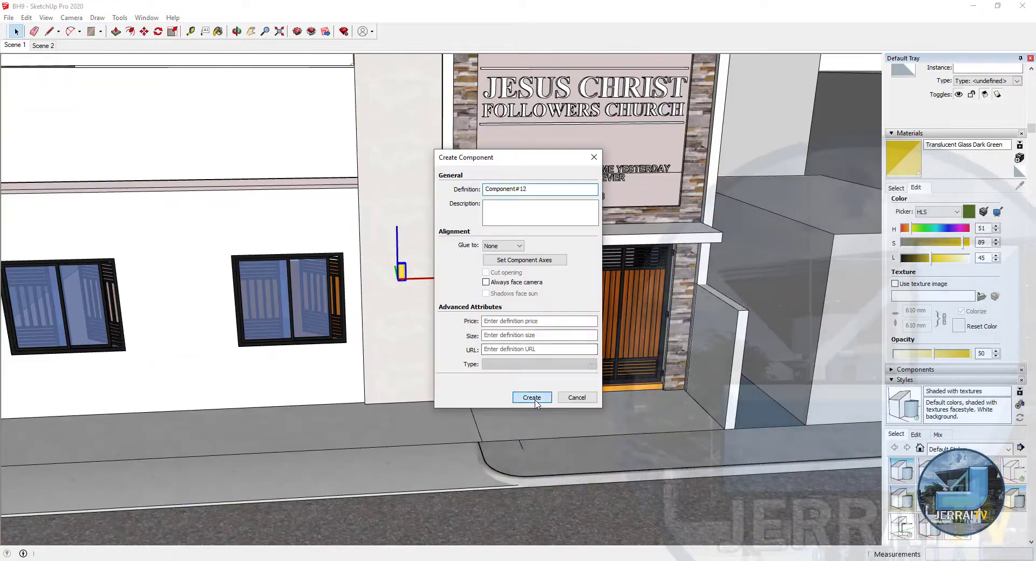
left_click(530, 395)
scroll(424, 324, "down", 3)
- Orbit and zoom to look down on the church roof and facade sign
mouse_move(424, 324)
middle_mouse_down()
mouse_move(427, 333)
mouse_move(411, 303)
middle_mouse_up()
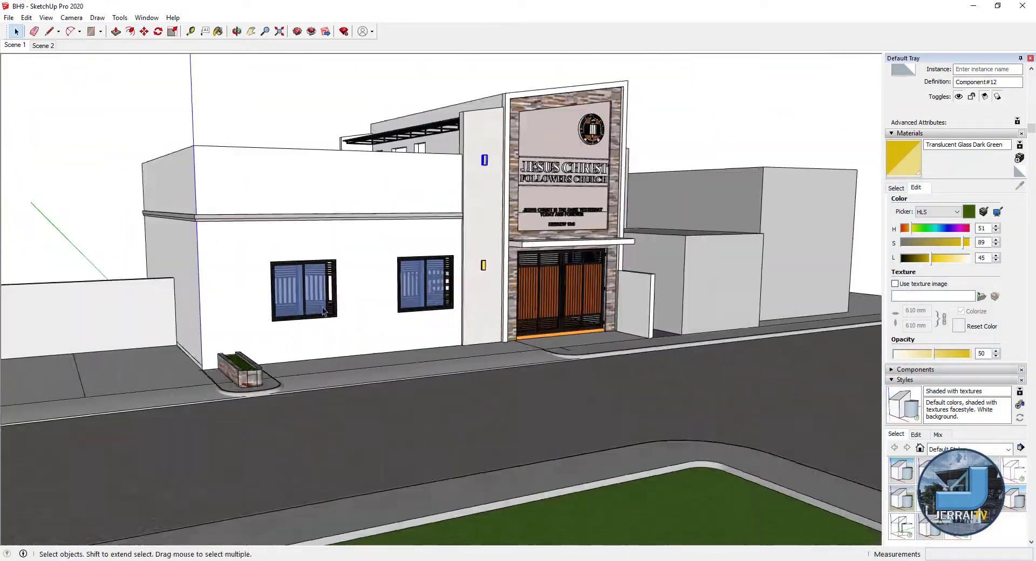
scroll(411, 303, "up", 2)
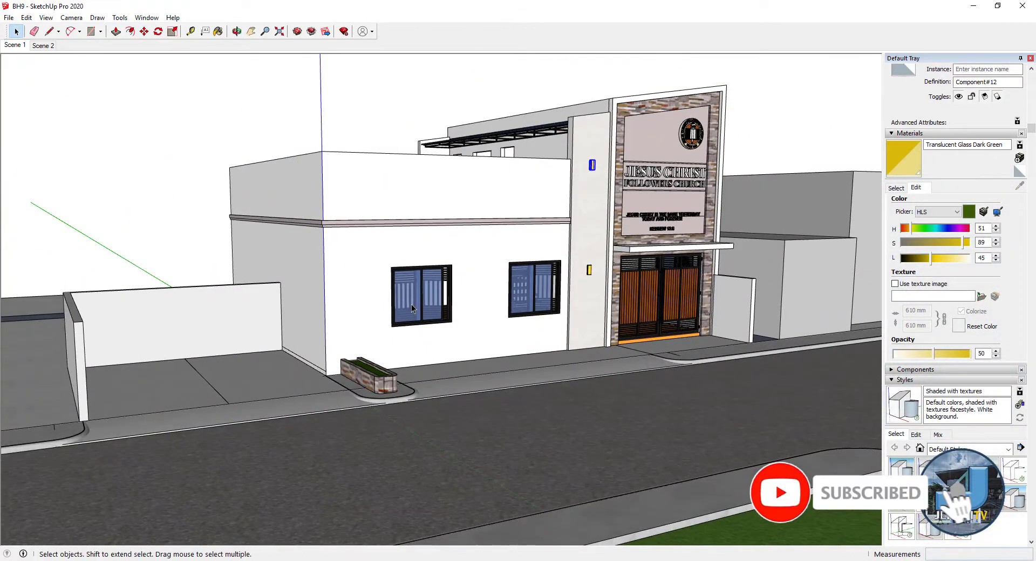
scroll(411, 303, "up", 2)
mouse_move(367, 164)
middle_mouse_down()
mouse_move(515, 310)
mouse_move(518, 280)
mouse_move(593, 410)
middle_mouse_up()
scroll(515, 310, "up", 1)
scroll(594, 410, "up", 2)
scroll(628, 455, "up", 3)
- Give the entrance floor material Color C04 a light marble image texture at 610 mm
scroll(454, 364, "up", 5)
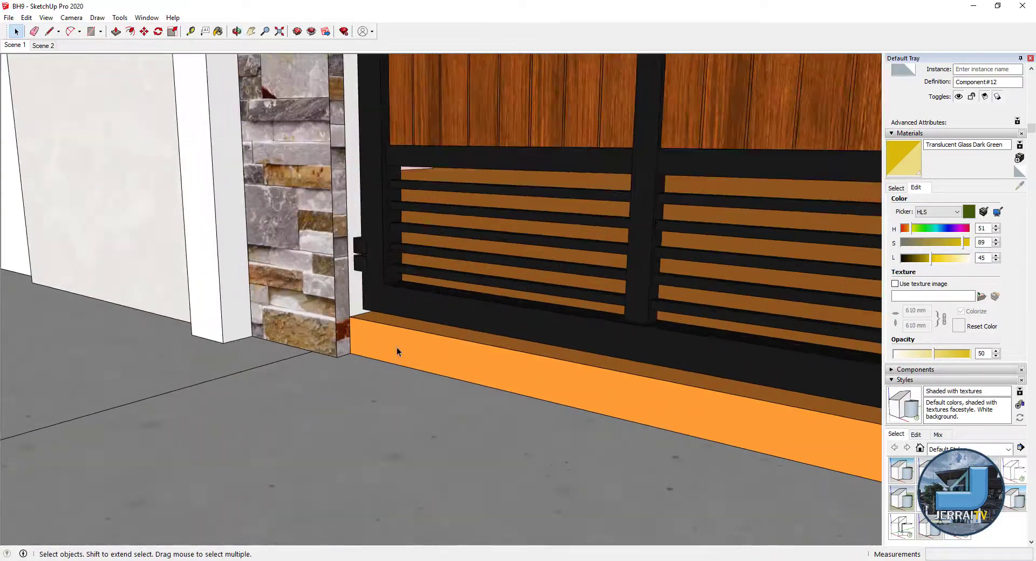
scroll(398, 352, "up", 5)
middle_click_drag(281, 372, 315, 278)
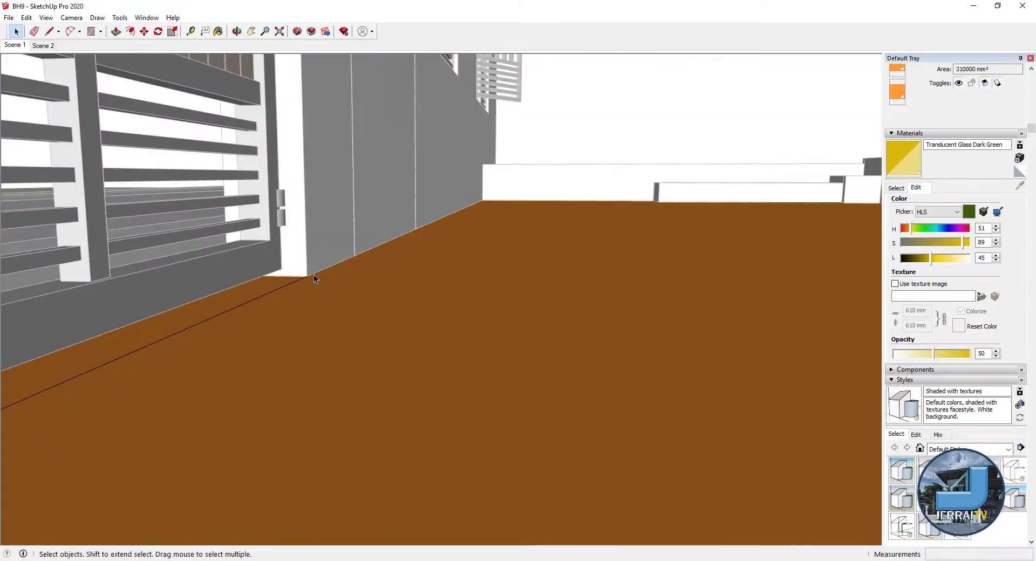
key("b")
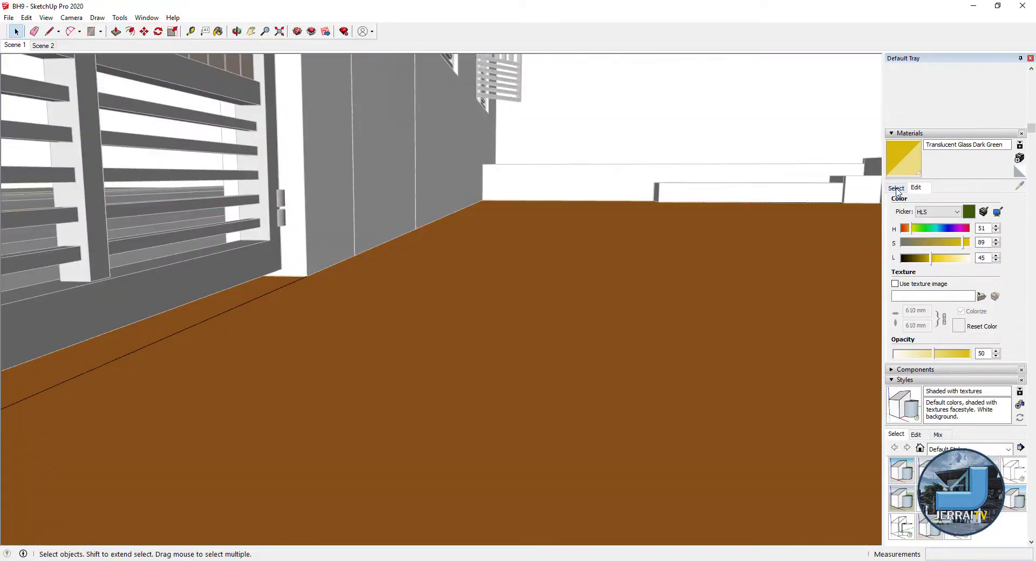
left_click(981, 296)
scroll(361, 240, "down", 3)
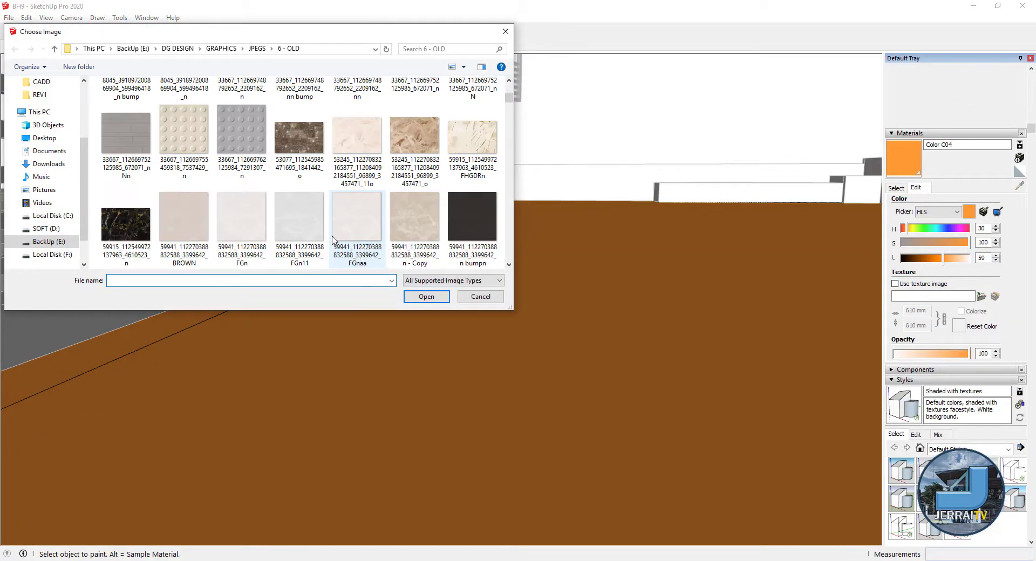
left_click(183, 221)
left_click(426, 296)
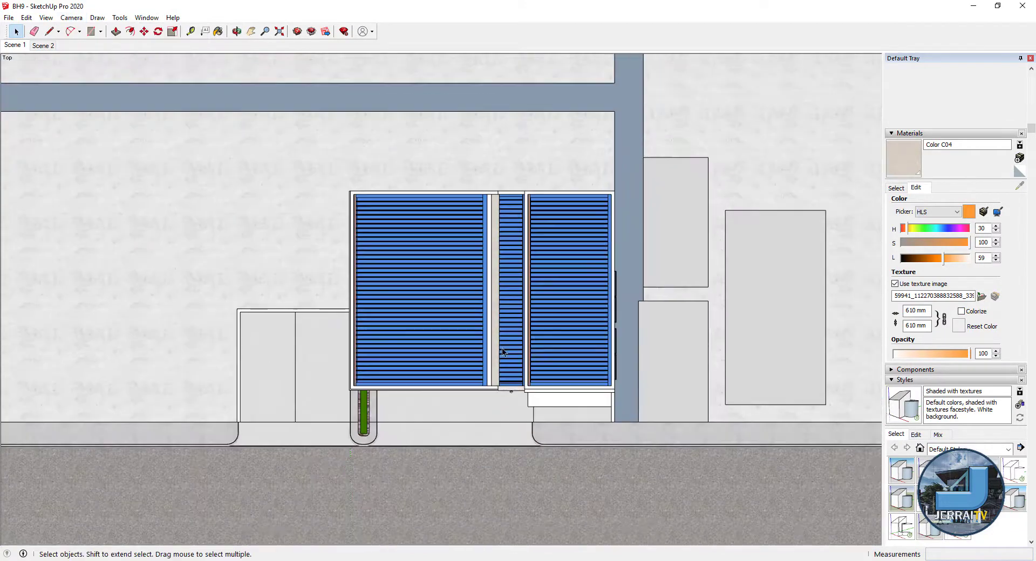
scroll(540, 348, "up", 2)
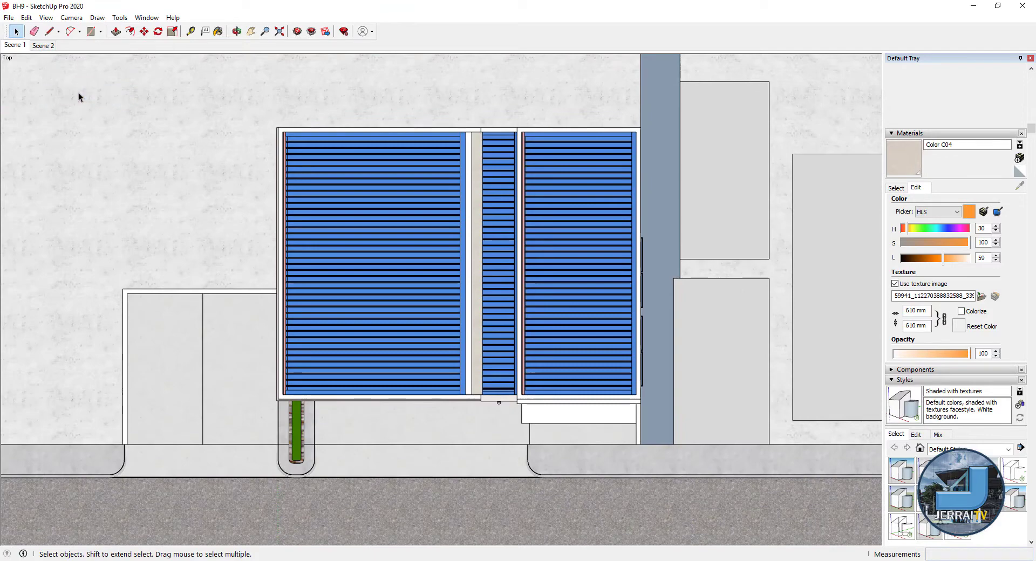